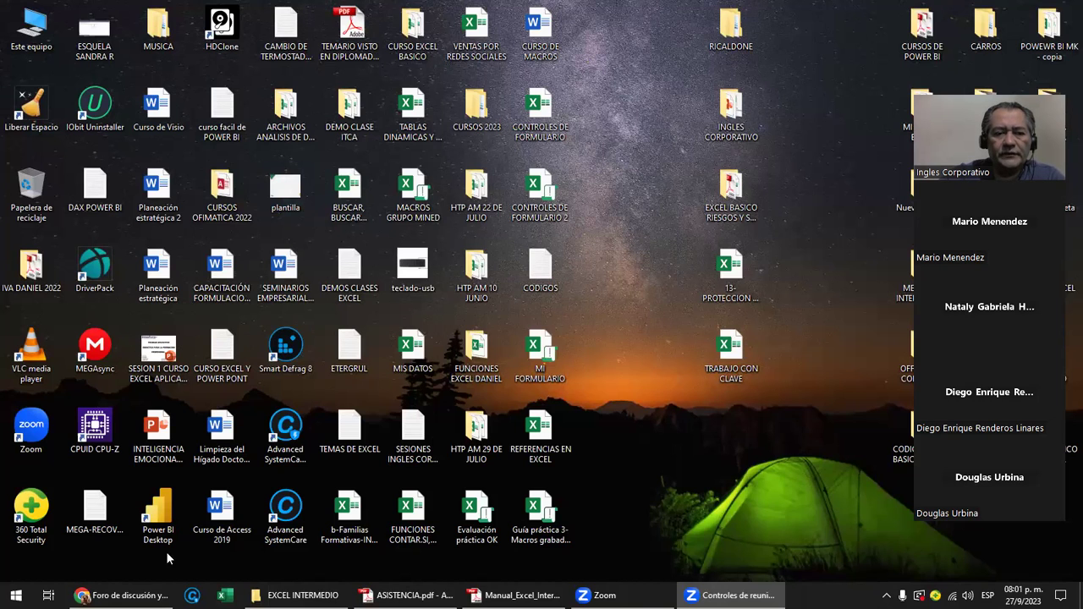
Bring the Inglés Corporativo course forum page in Chrome back into view
click(119, 594)
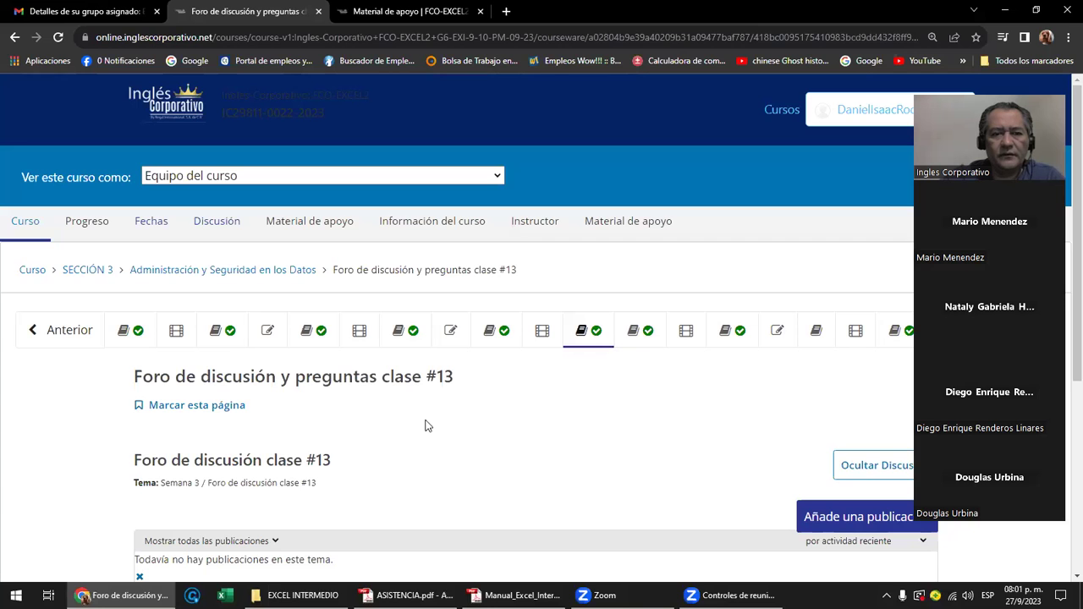
scroll(434, 422, down, 1)
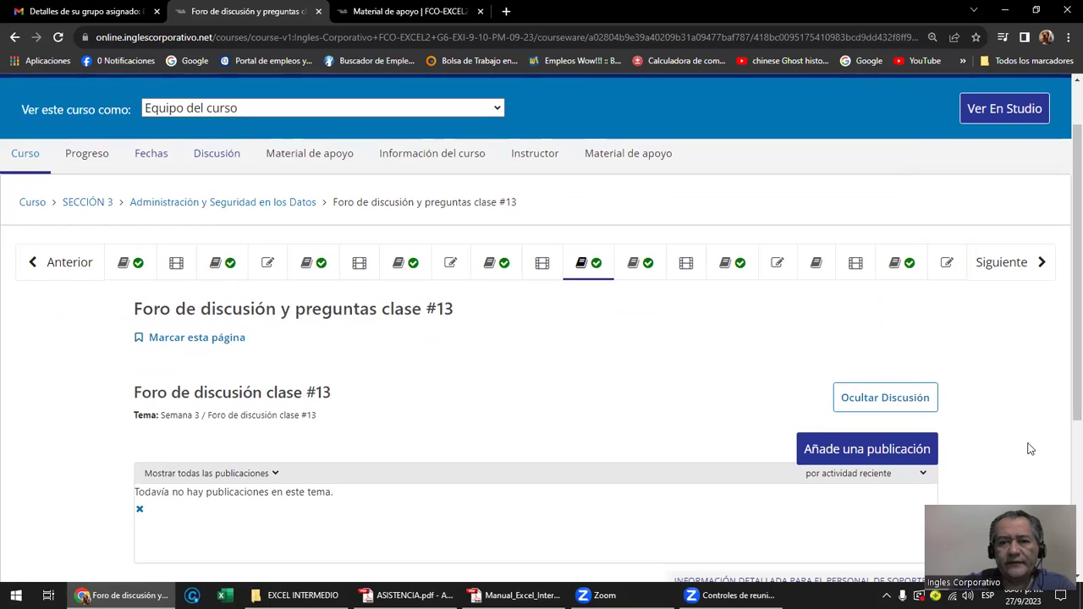
scroll(965, 334, down, 2)
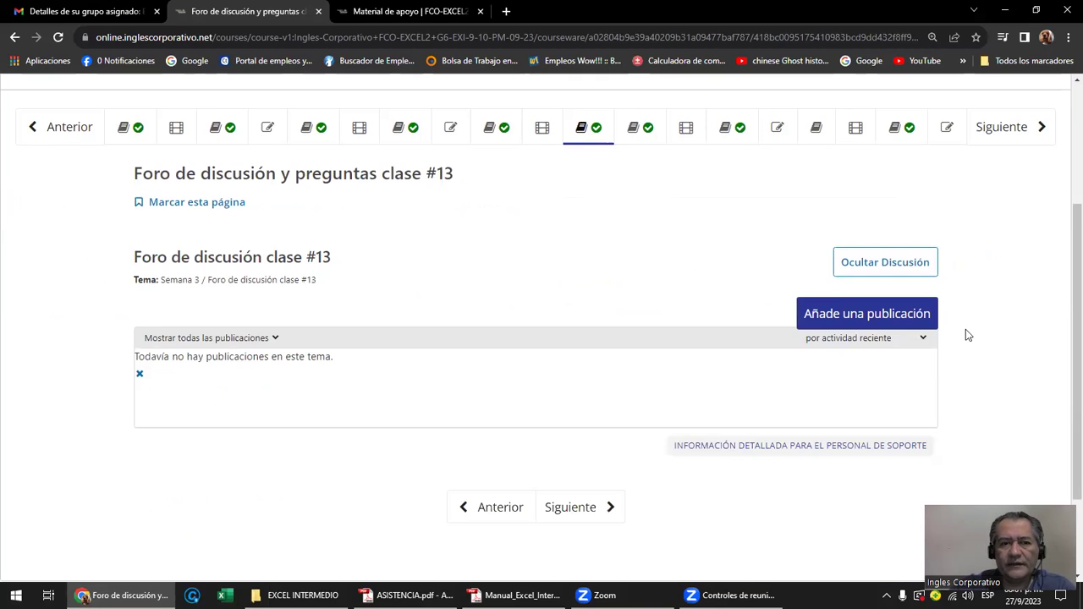
scroll(967, 335, up, 1)
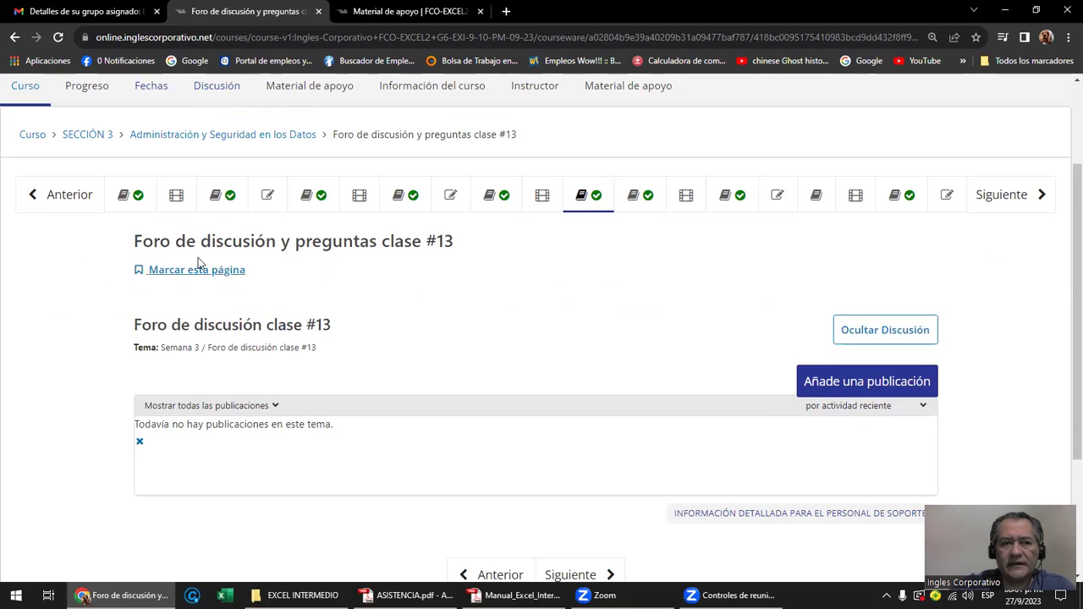
Step back two units to lesson 3.3 and scroll down to the Proteger libro illustration
click(52, 200)
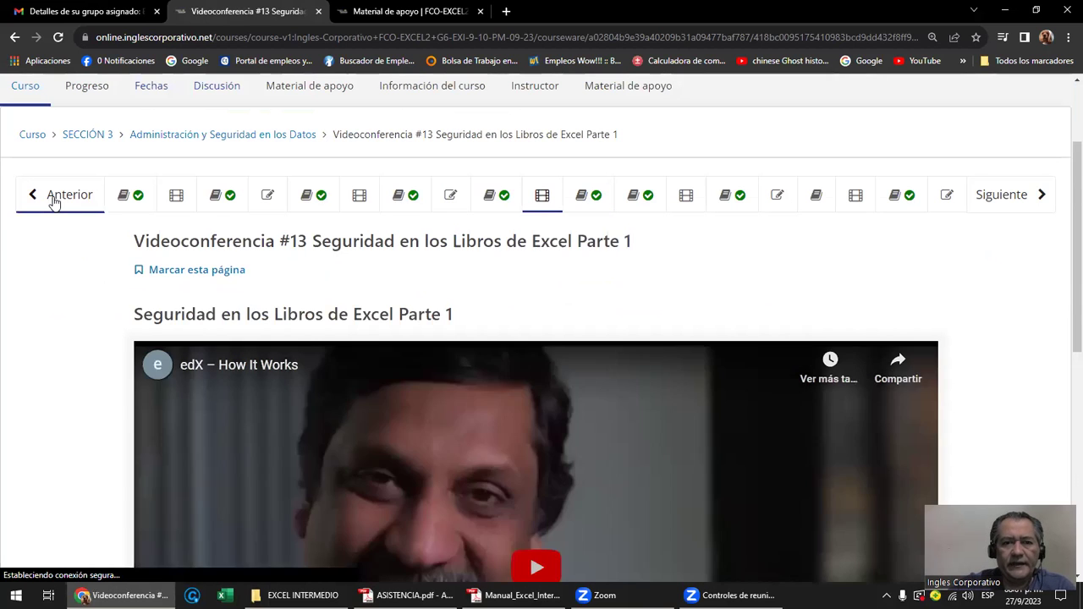
click(54, 198)
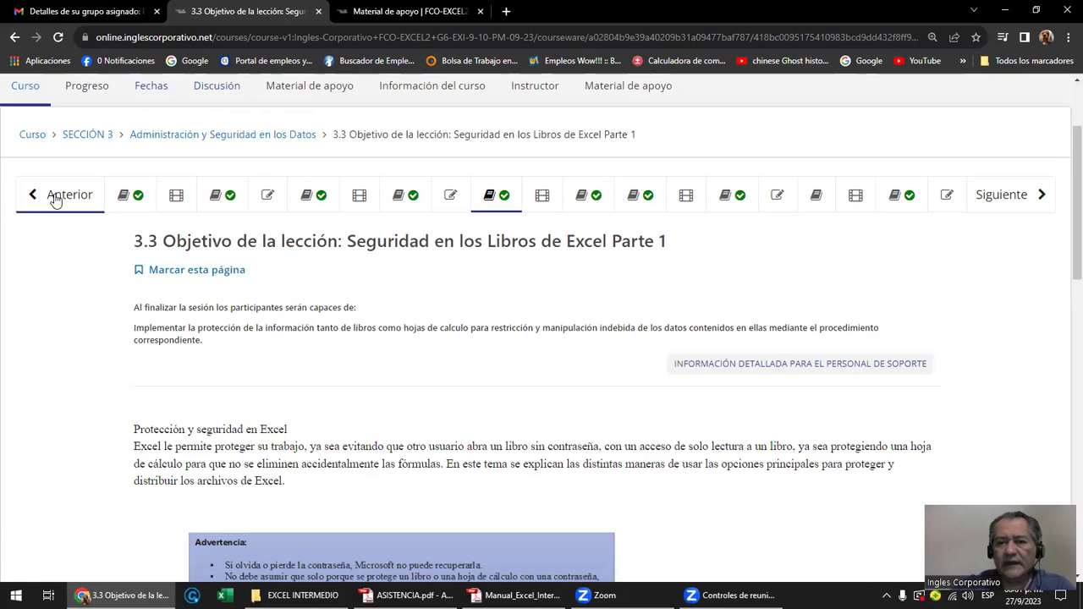
scroll(54, 196, down, 2)
scroll(59, 199, down, 2)
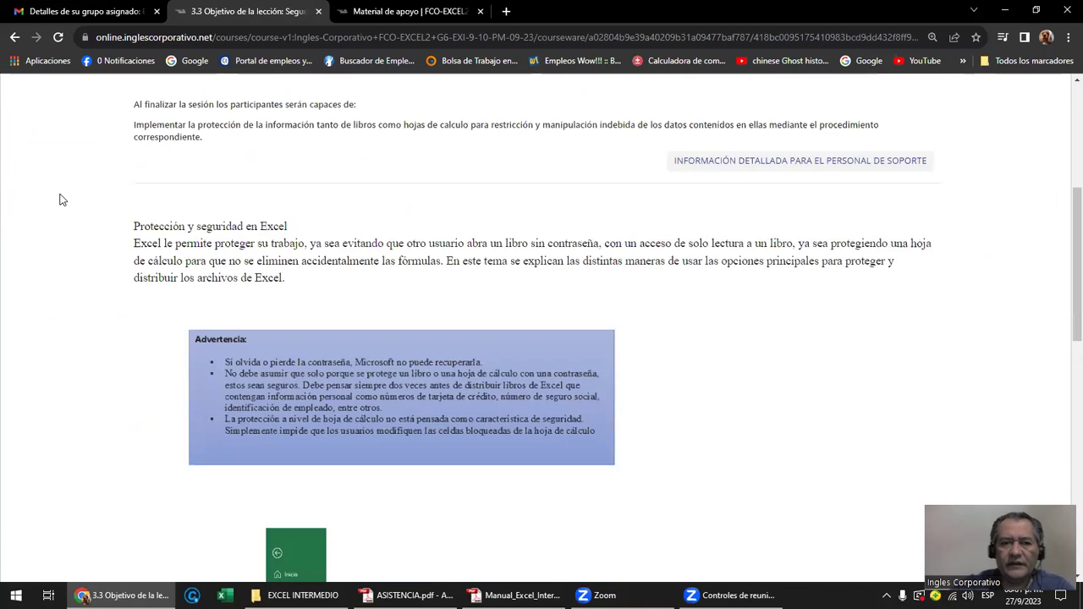
scroll(60, 200, down, 1)
scroll(60, 199, down, 2)
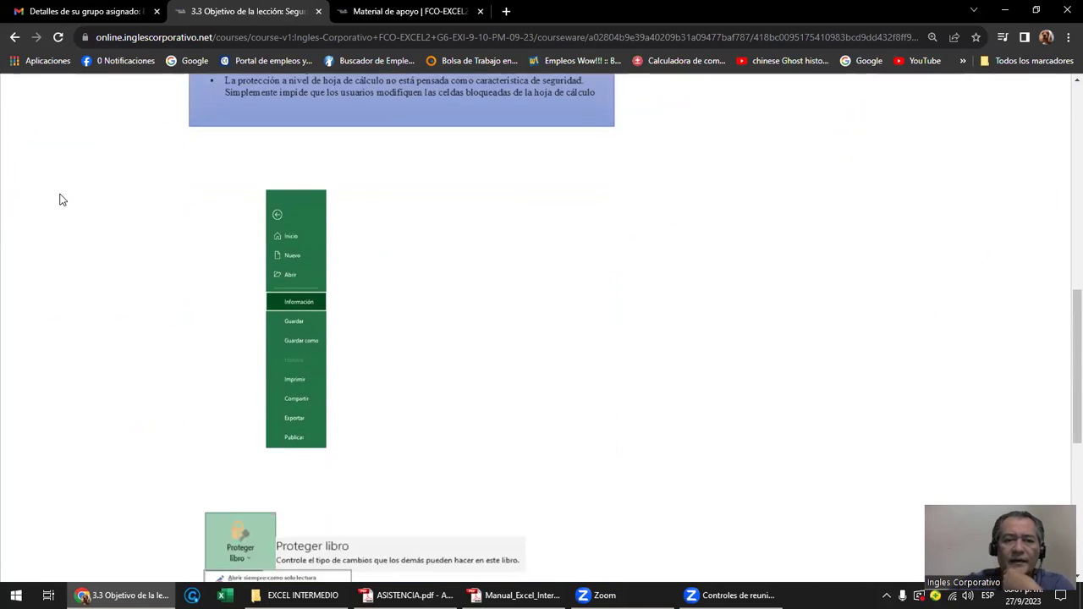
scroll(60, 200, down, 2)
scroll(60, 200, down, 1)
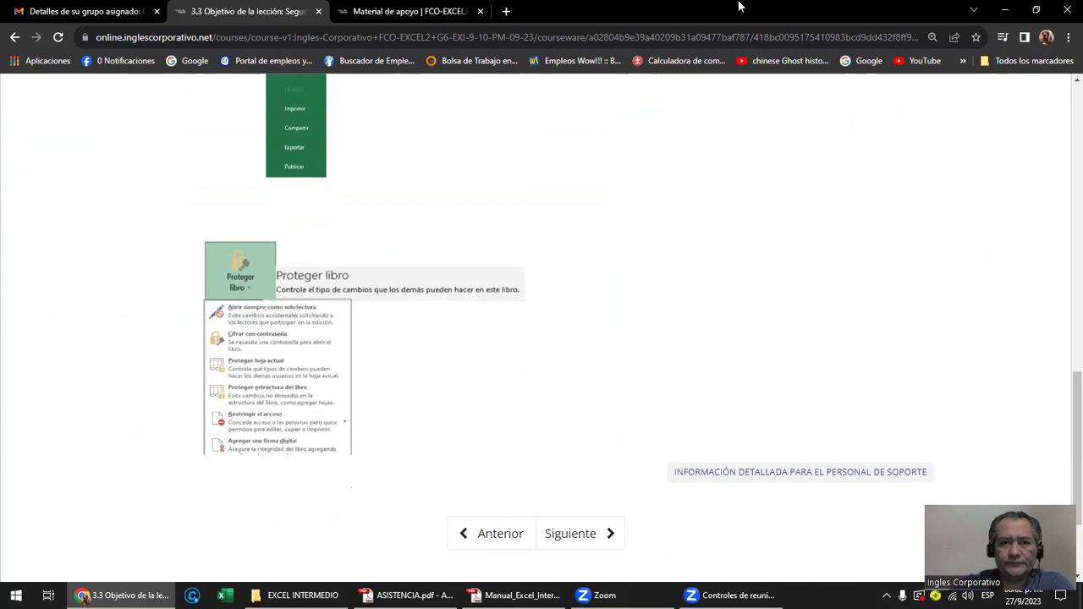
Open 13- PROTECCION DE LIBROS.xlsx from the Escritorio folder in File Explorer
click(300, 594)
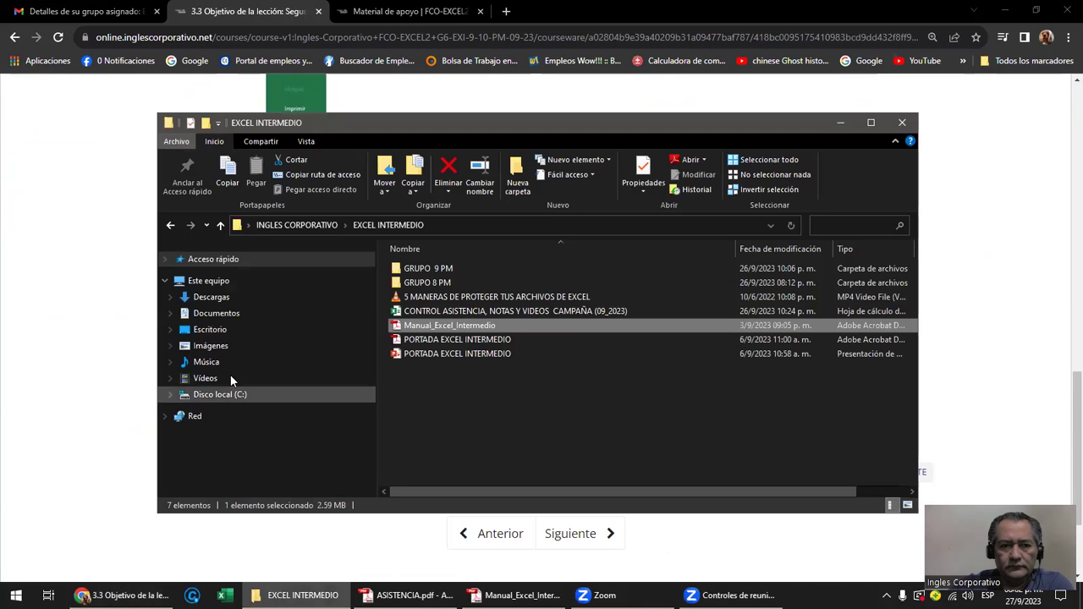
click(212, 332)
scroll(467, 348, down, 5)
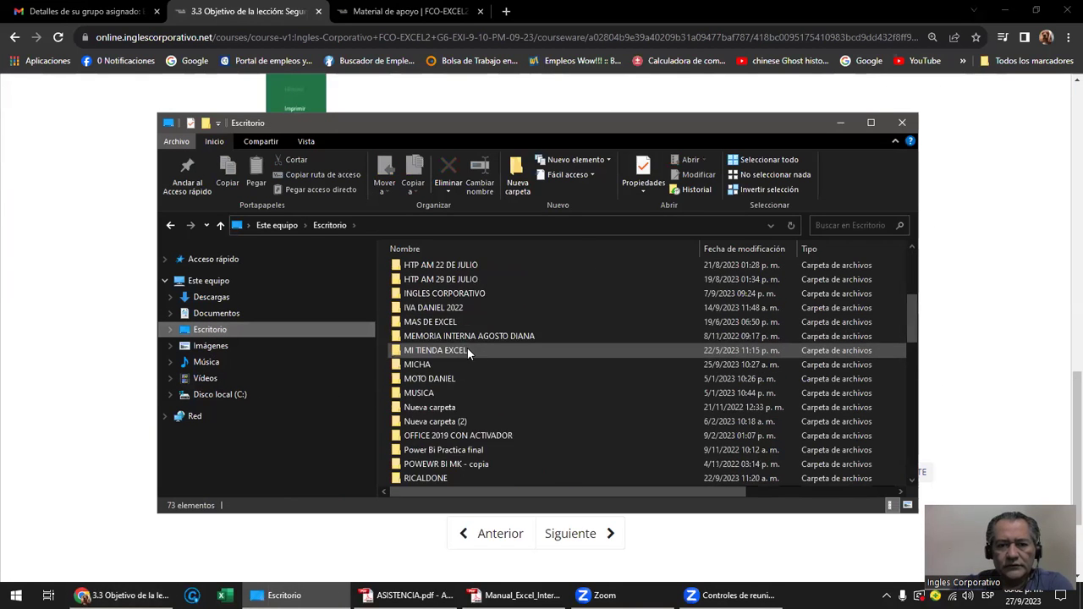
scroll(467, 348, down, 5)
scroll(467, 348, down, 3)
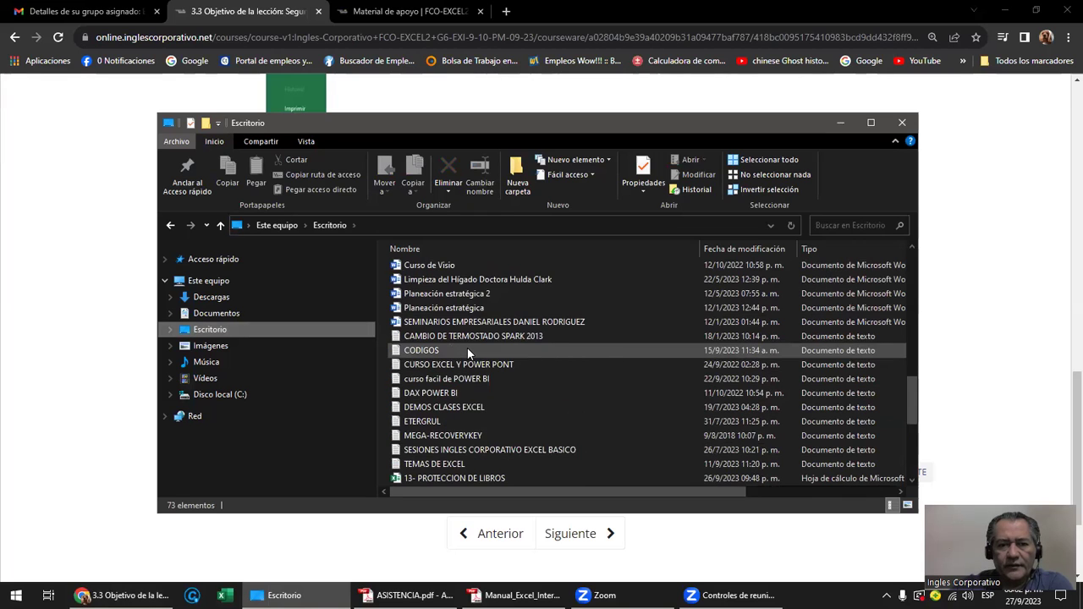
scroll(467, 347, down, 3)
double_click(443, 347)
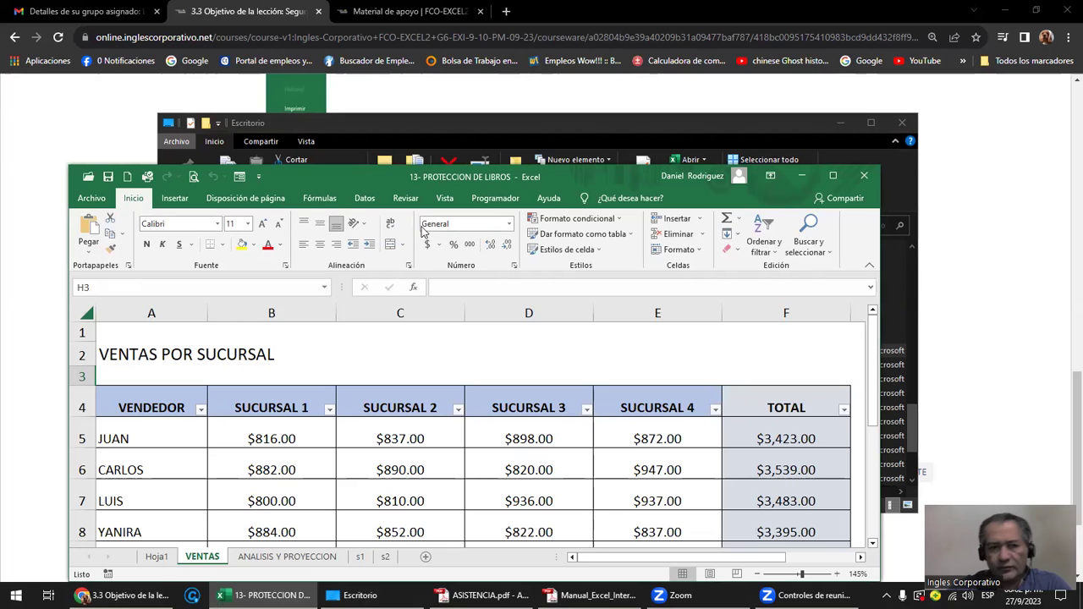
Maximize Excel, switch to the Hoja1 sheet, and select the yellow arrow beside row 17
click(832, 175)
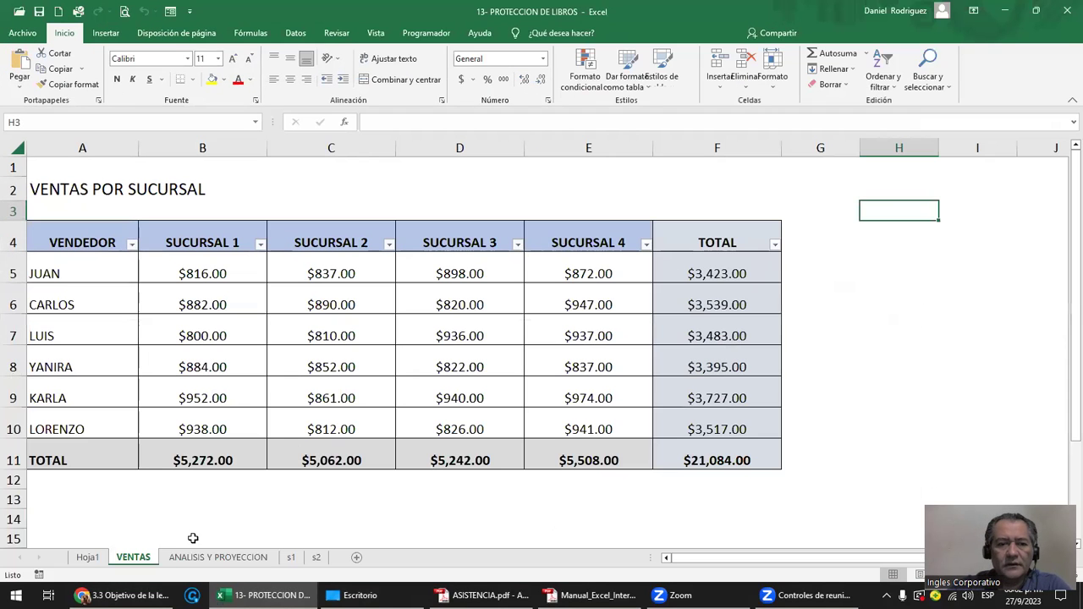
click(87, 560)
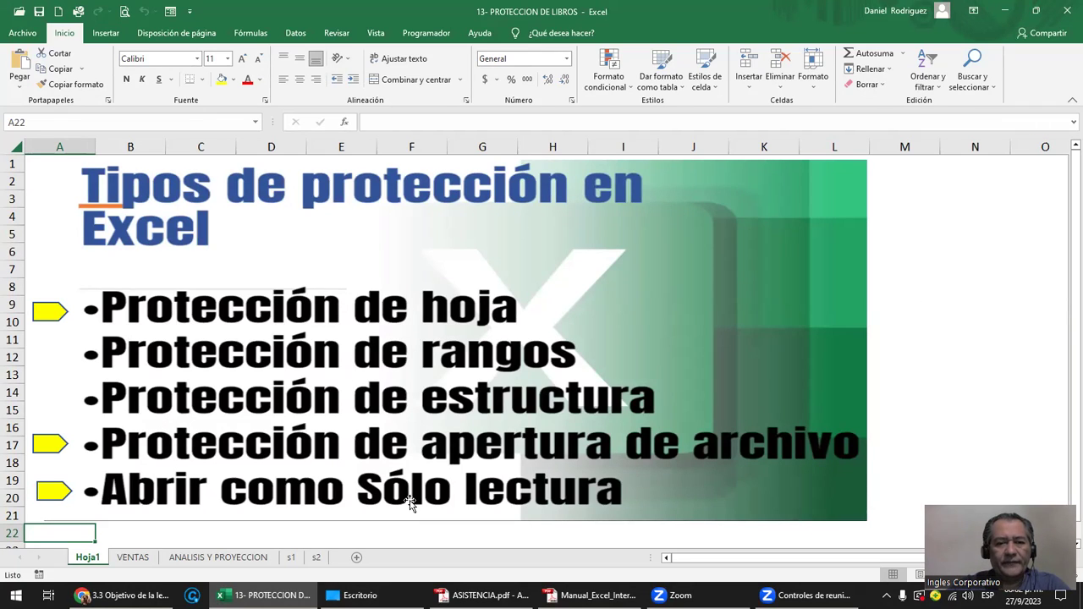
click(49, 443)
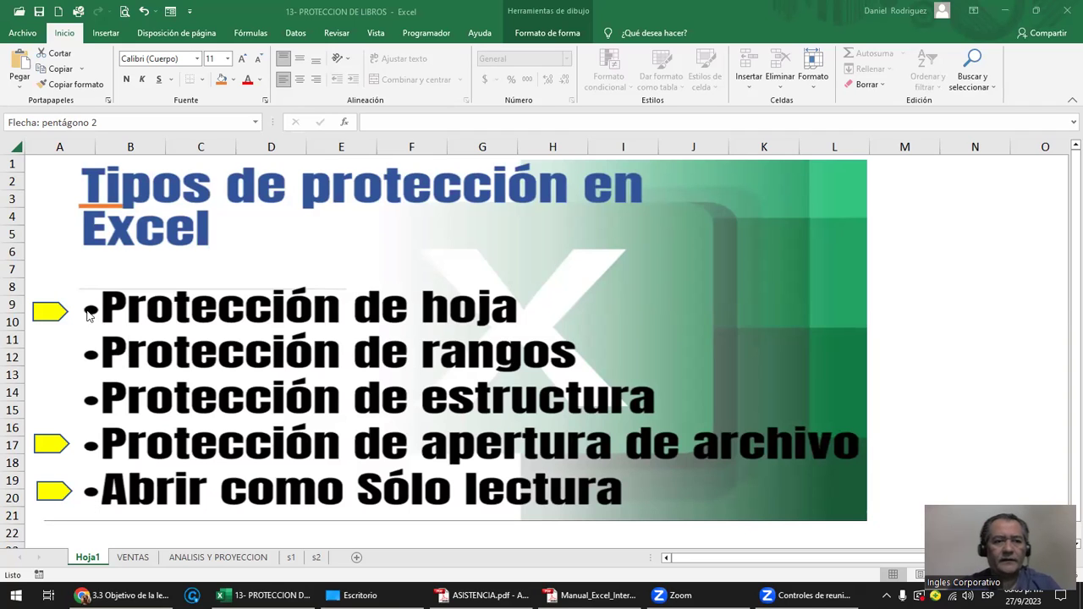
Duplicate the row-17 yellow arrow and fill the copy with blue
click(51, 443)
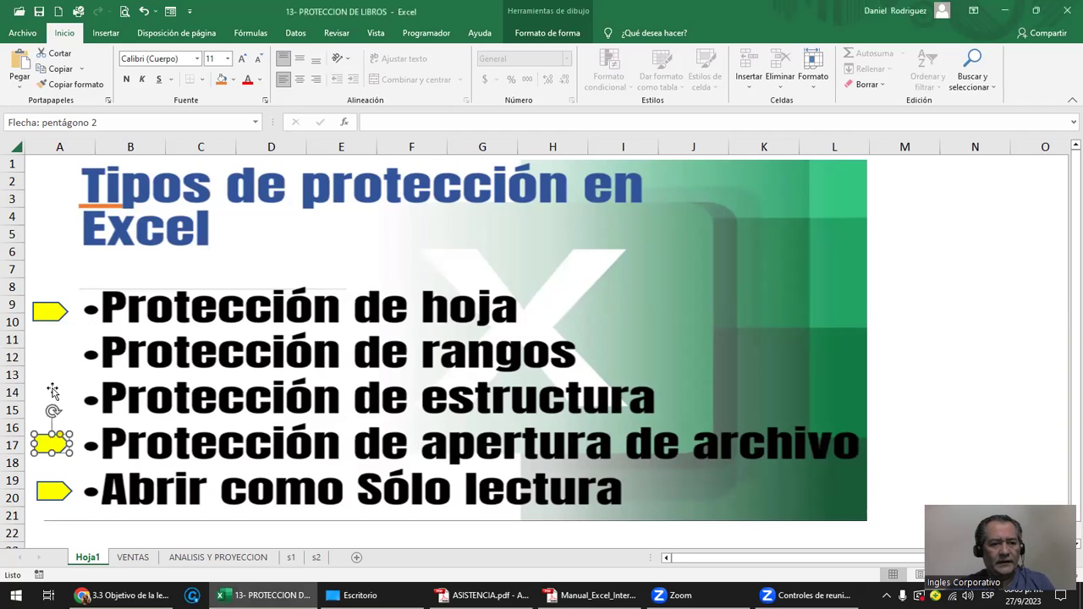
drag(52, 399, 51, 397)
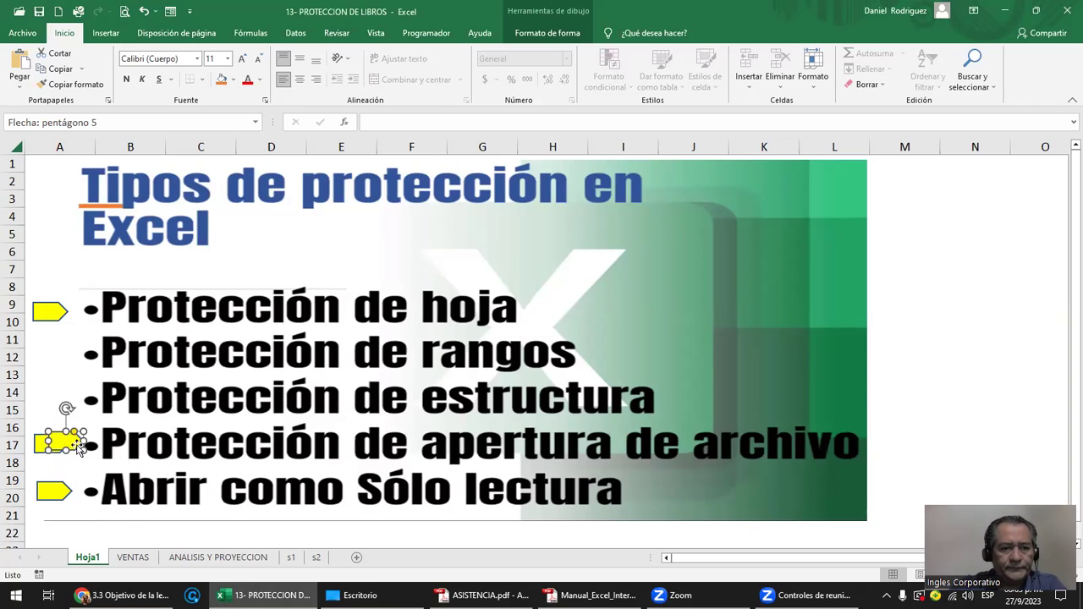
drag(51, 441, 53, 358)
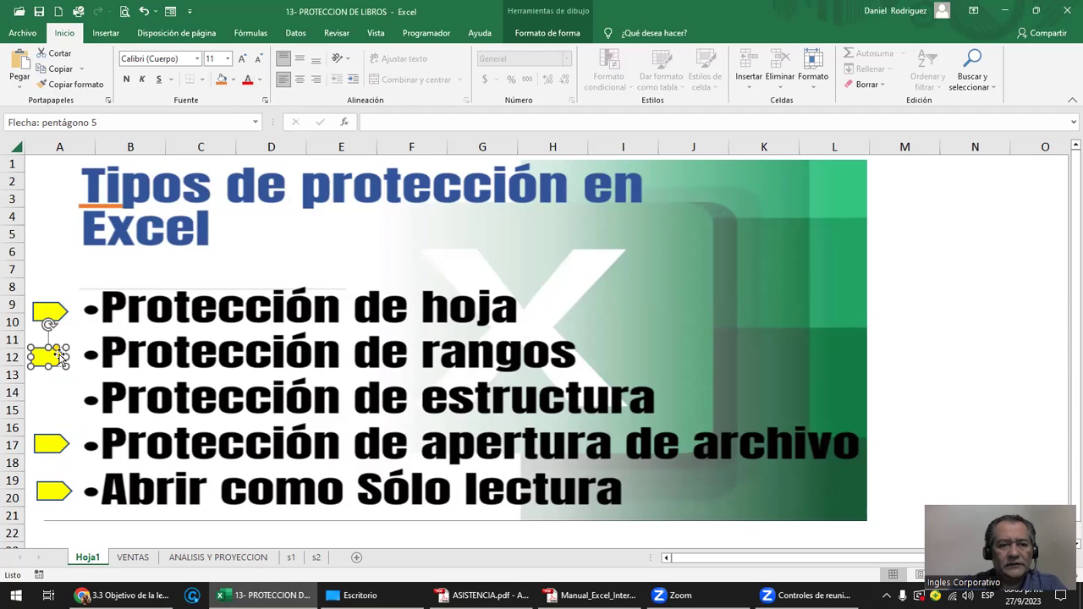
click(234, 80)
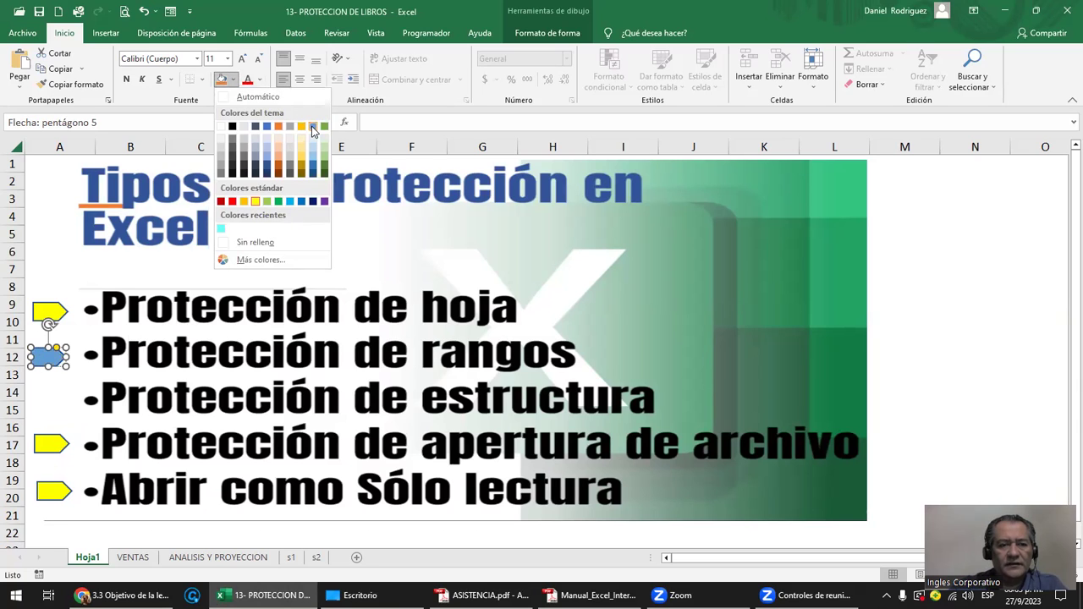
click(312, 128)
Move the blue arrow down to Protección de estructura and return to the course page
click(982, 283)
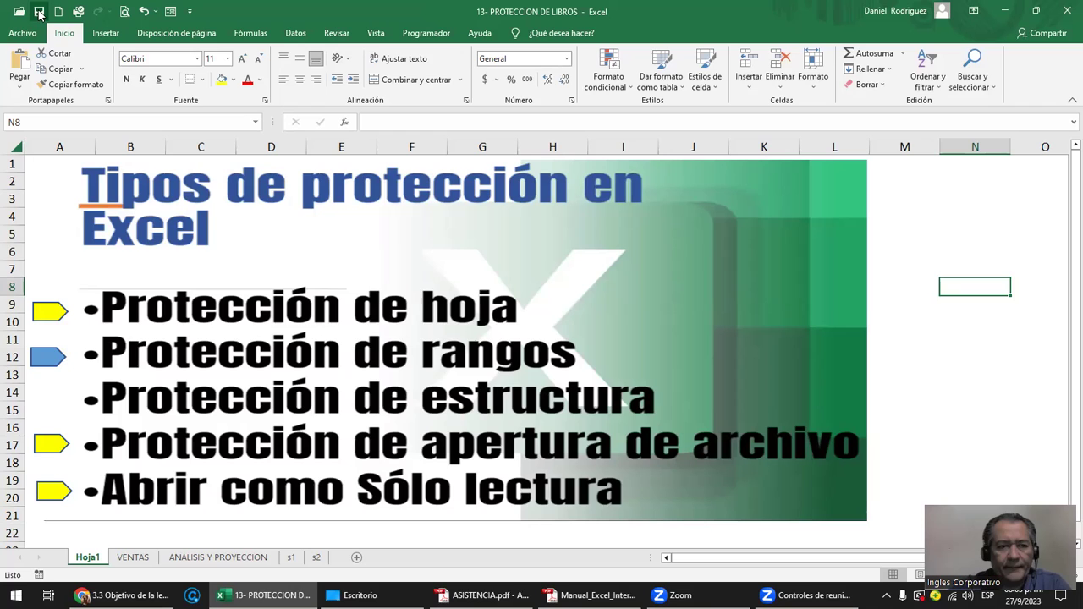
drag(39, 356, 42, 412)
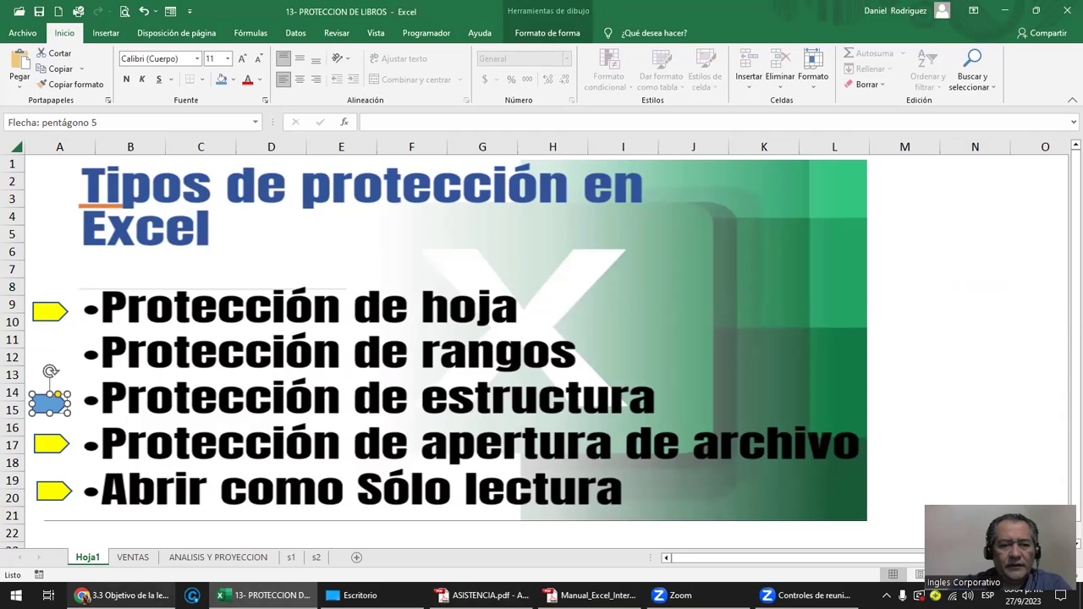
click(127, 595)
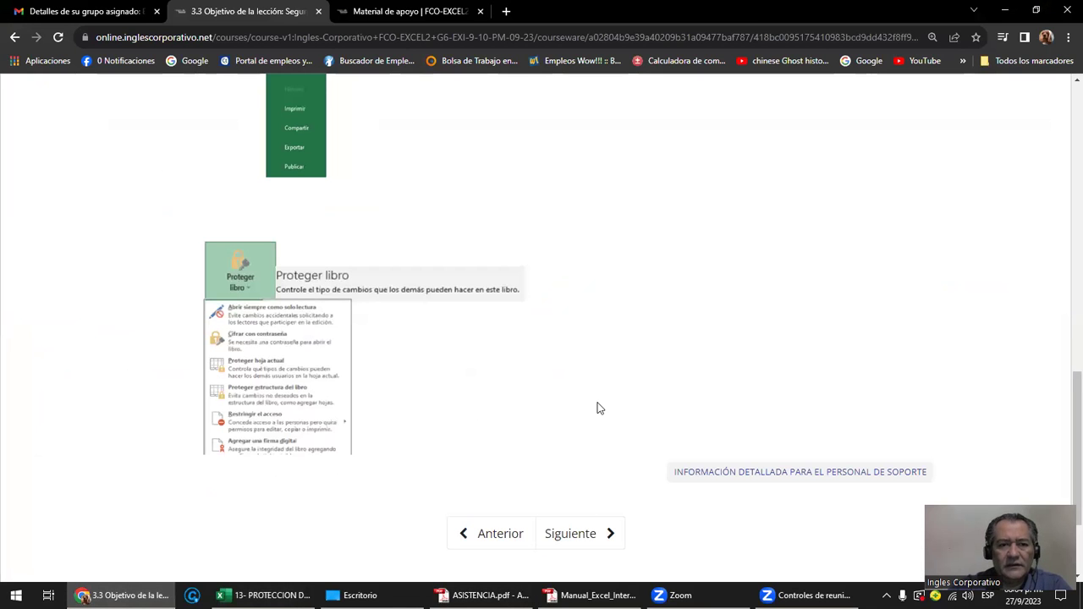
Navigate to the lesson 3.4 objective page and scroll to the Cifrar con contraseña section
click(607, 532)
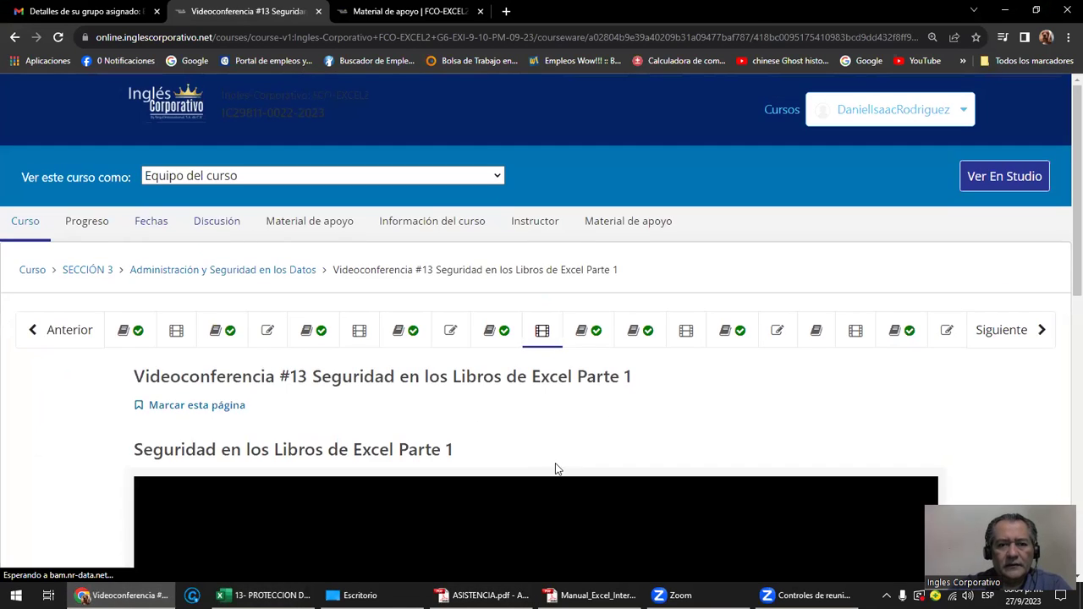
click(1010, 329)
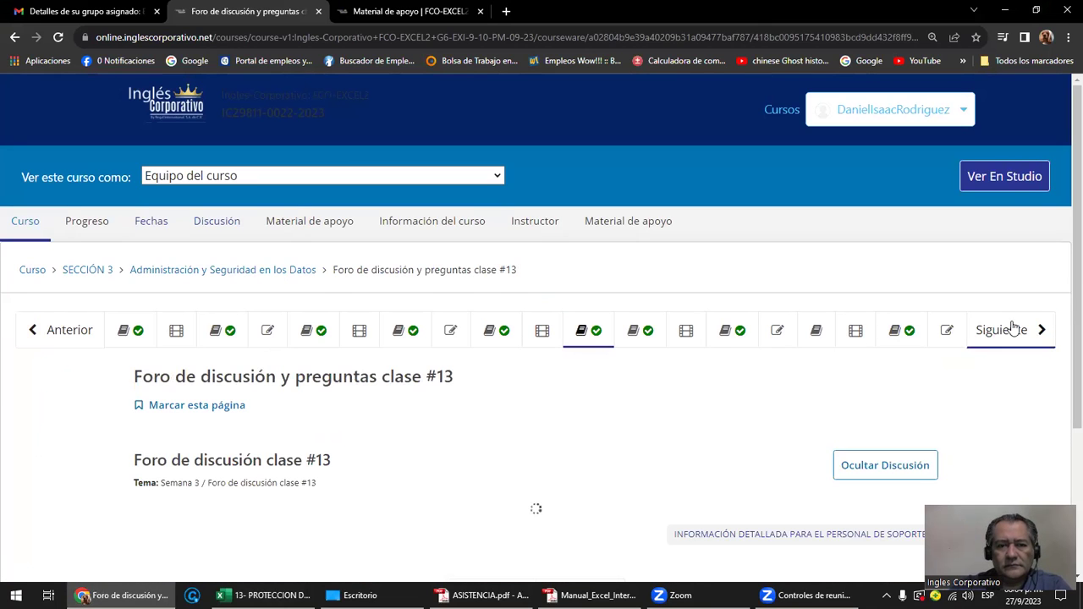
click(1011, 330)
click(1009, 331)
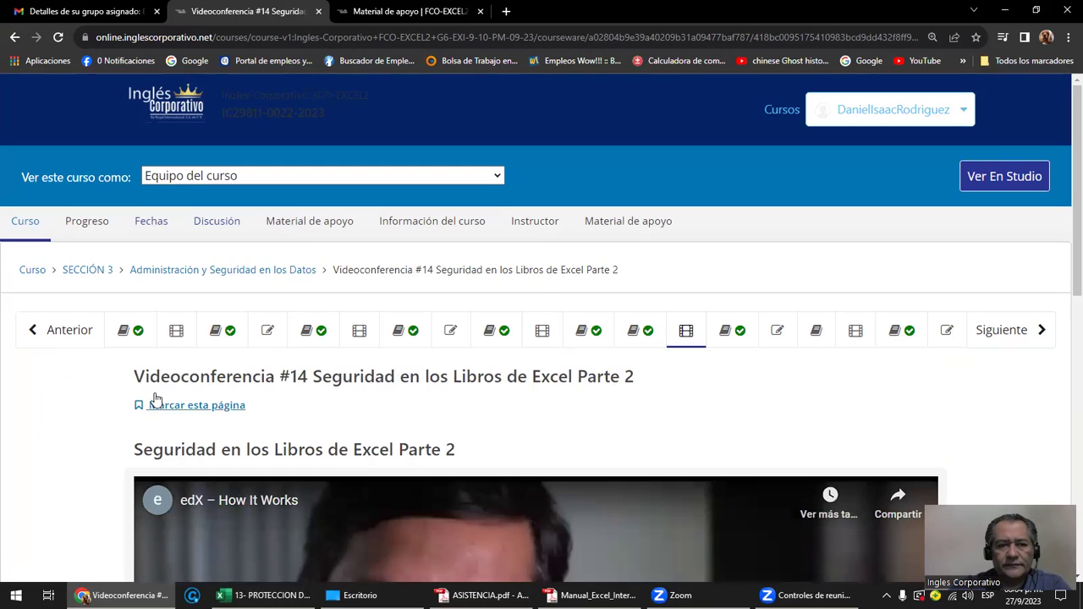
click(65, 332)
scroll(400, 383, down, 4)
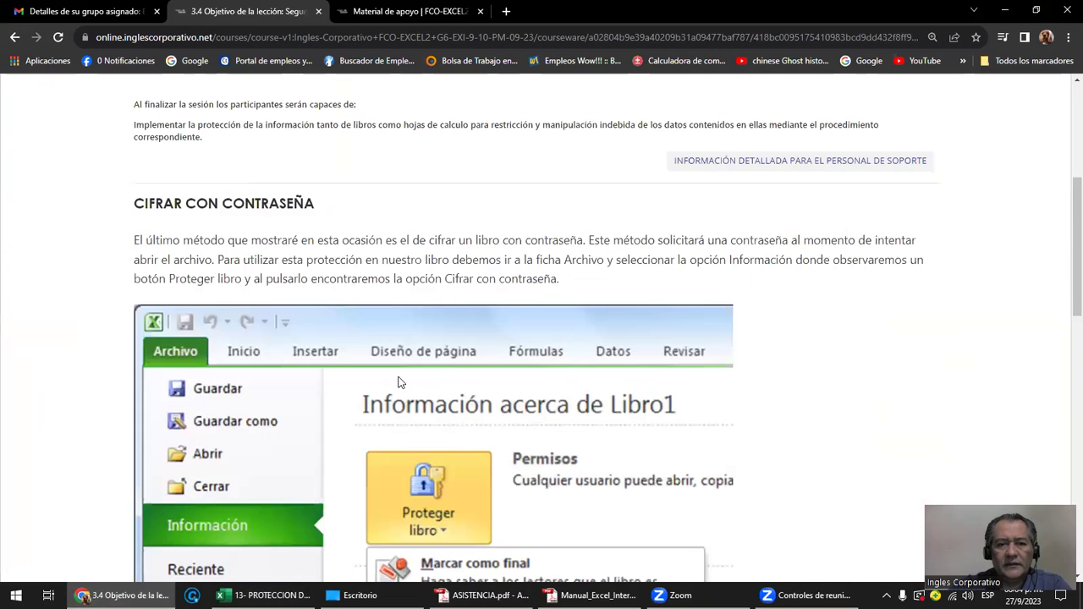
scroll(400, 382, down, 2)
scroll(469, 393, down, 2)
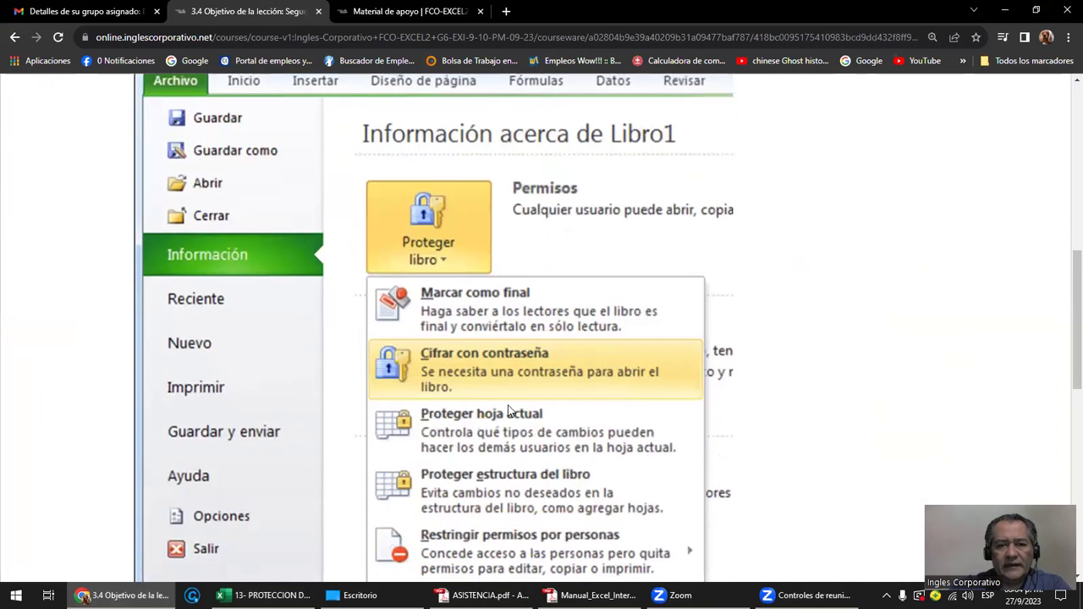
scroll(504, 423, down, 2)
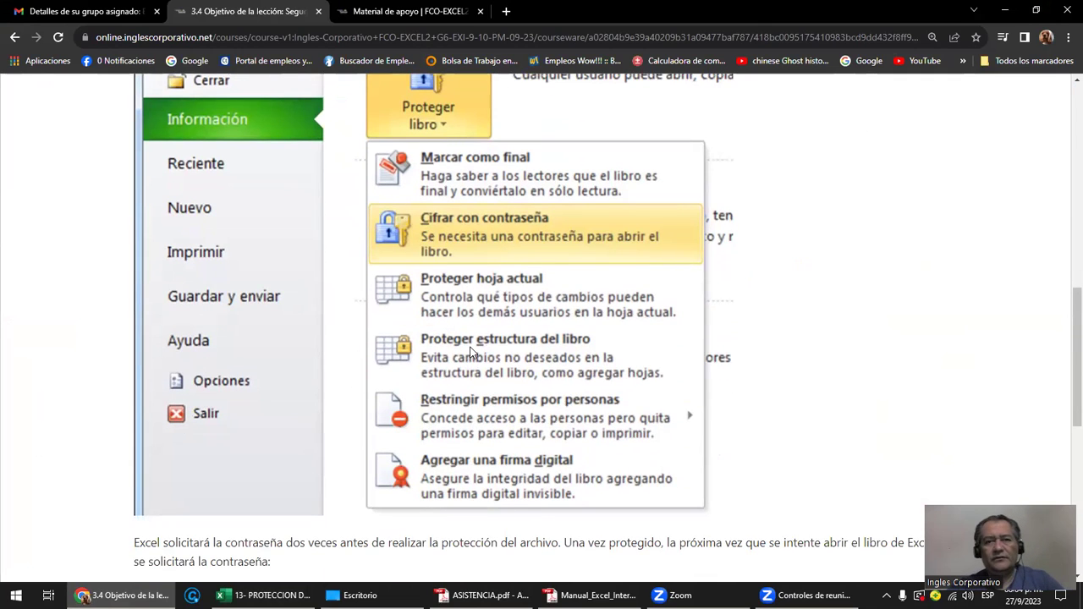
Zoom the course page out to 90% and return to Excel, deselecting the arrow
key(ctrl+minus)
key(ctrl+minus)
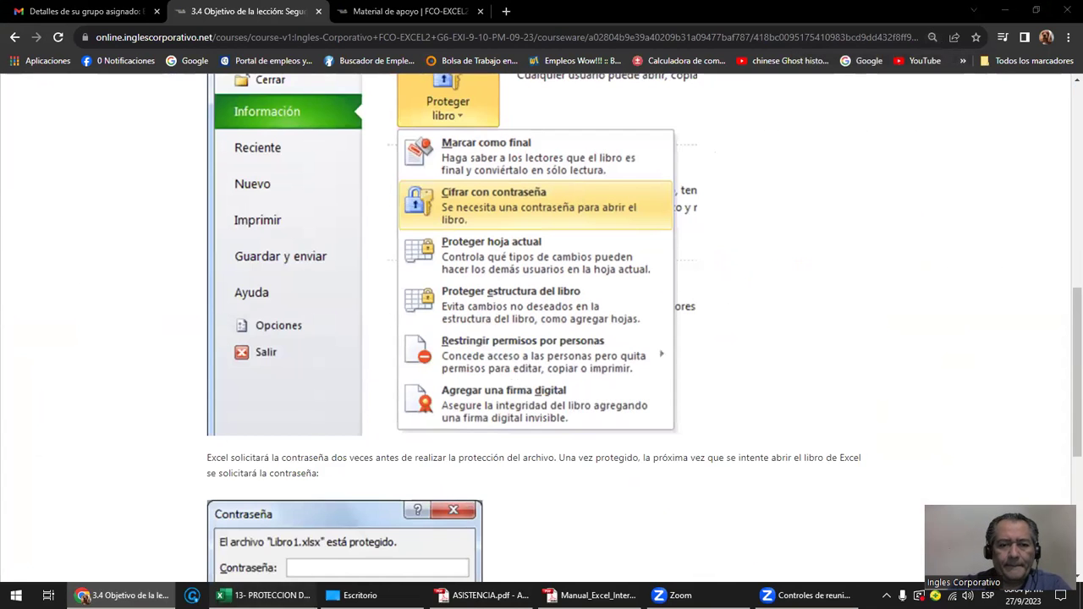
click(269, 595)
click(923, 288)
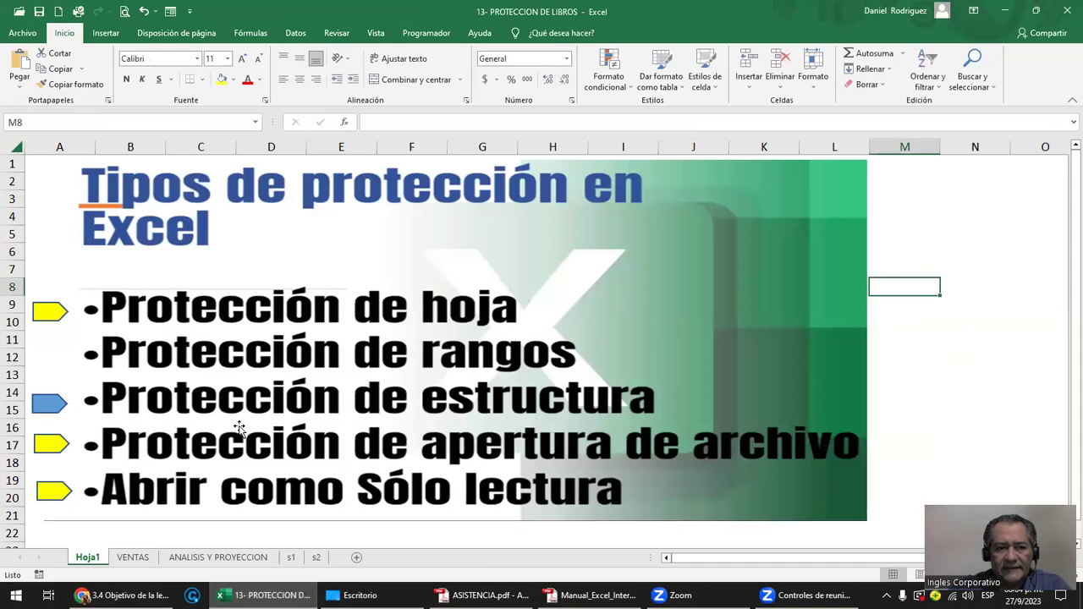
On the VENTAS sheet, select the TOTAL column F and dismiss its options unchanged
click(132, 556)
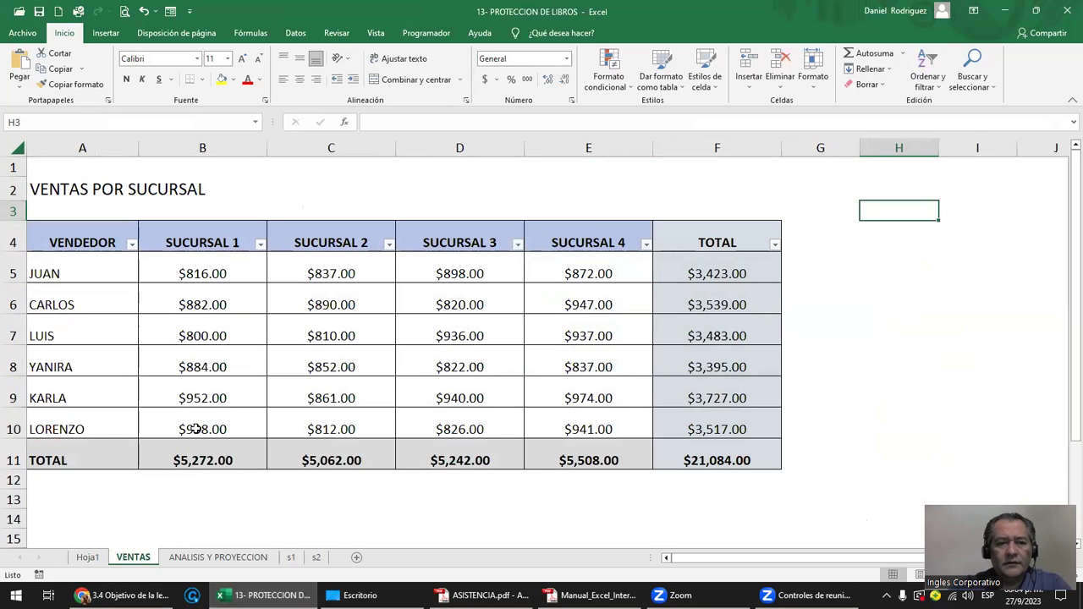
click(155, 500)
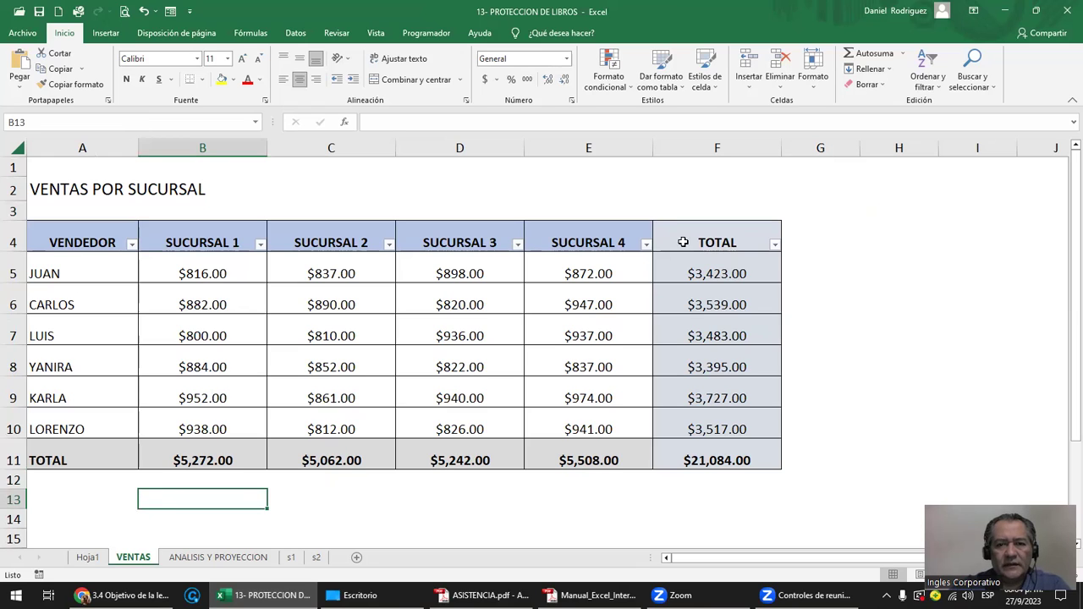
click(729, 241)
drag(814, 268, 739, 246)
click(739, 245)
click(703, 156)
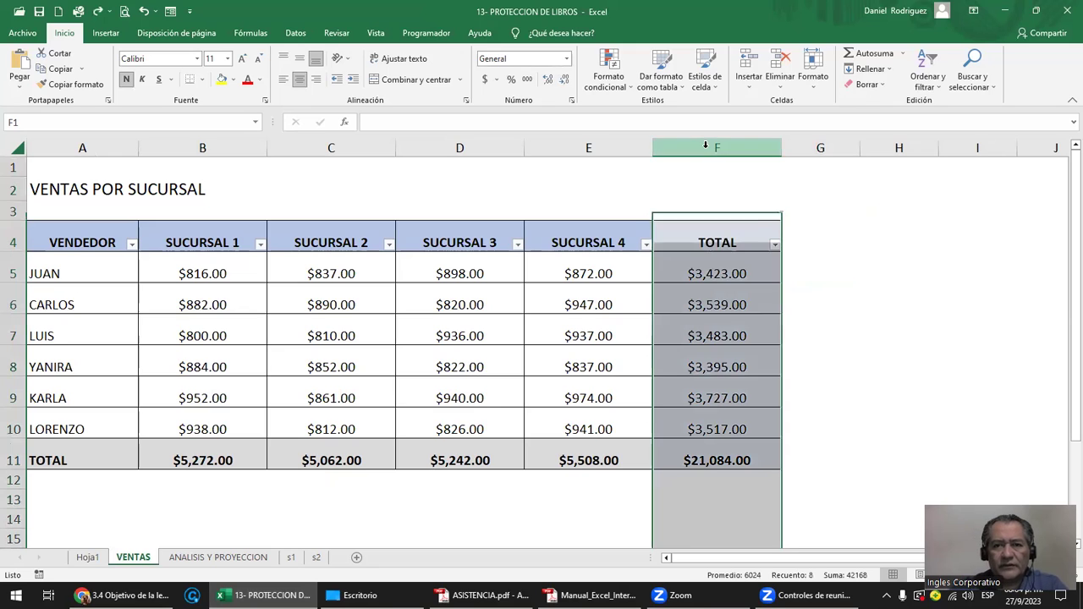
right_click(705, 156)
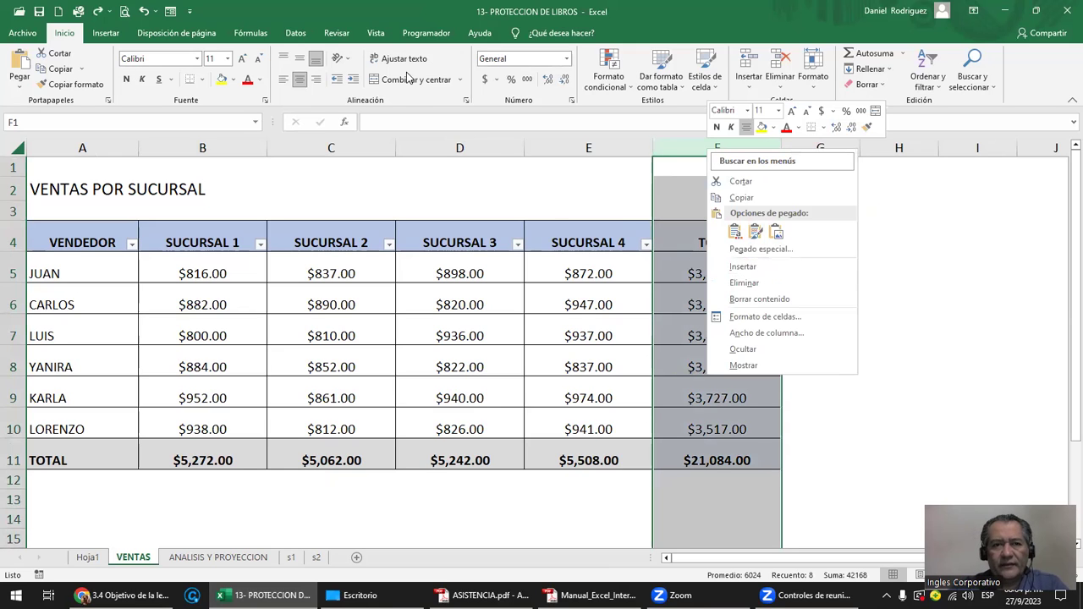
click(453, 184)
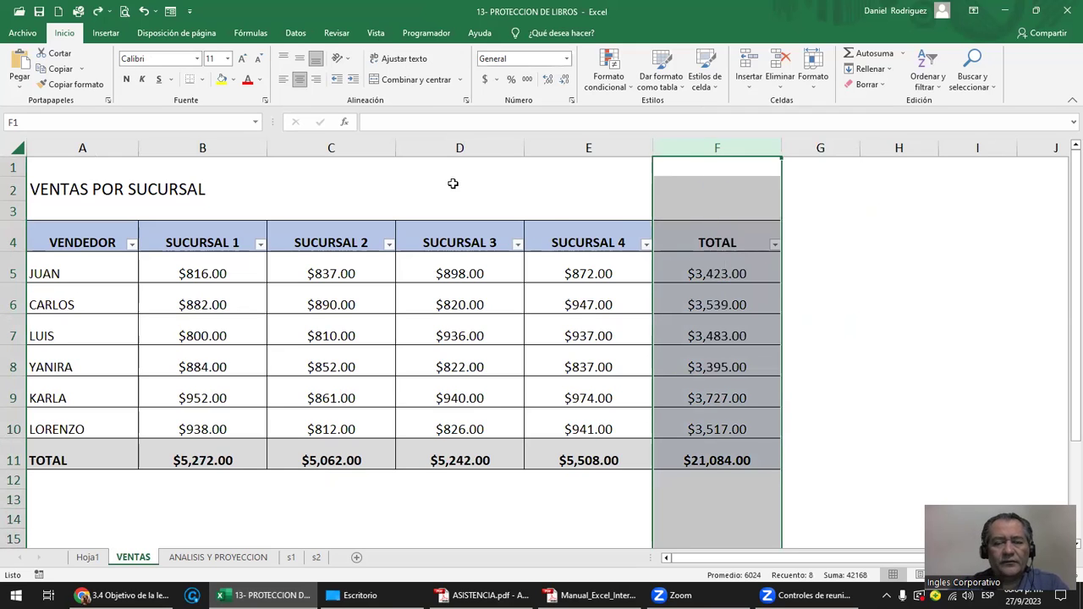
click(453, 183)
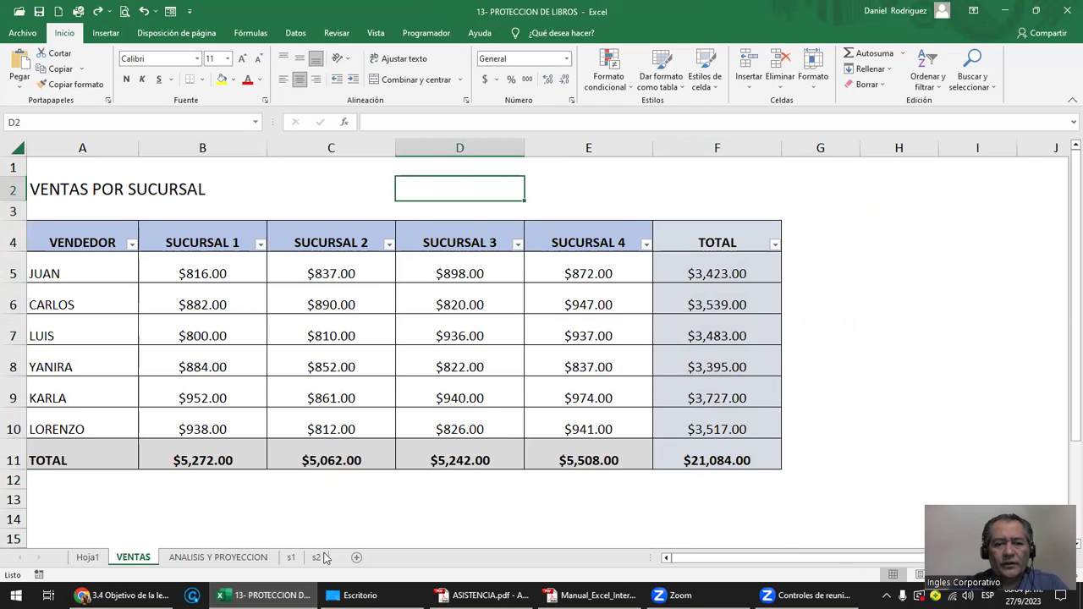
Permanently delete sheet s1, then select the ingresar sucursal 1 label in A3 on s2
click(291, 558)
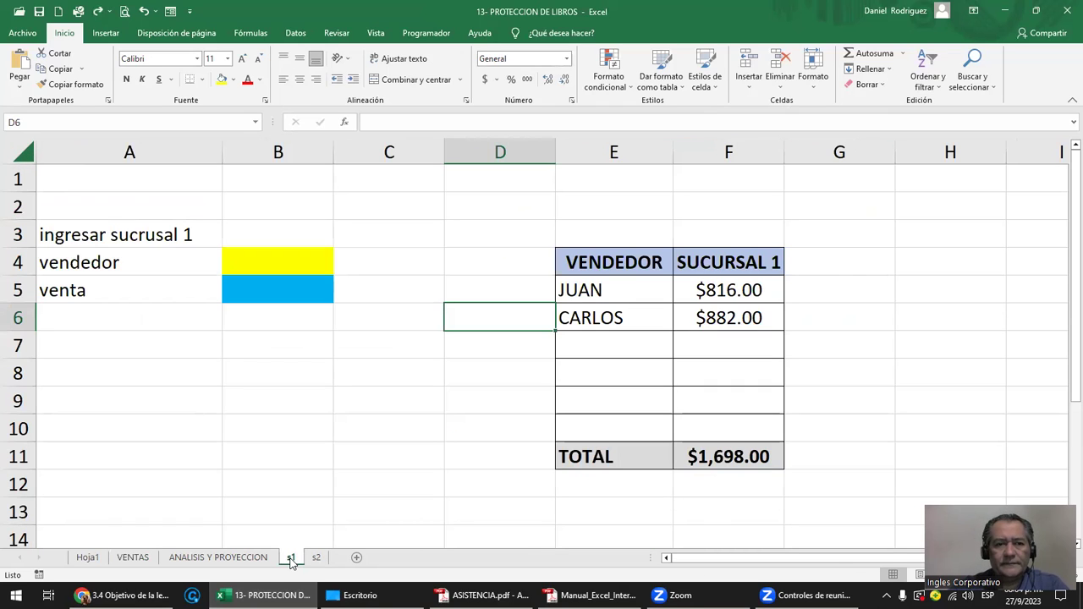
right_click(291, 560)
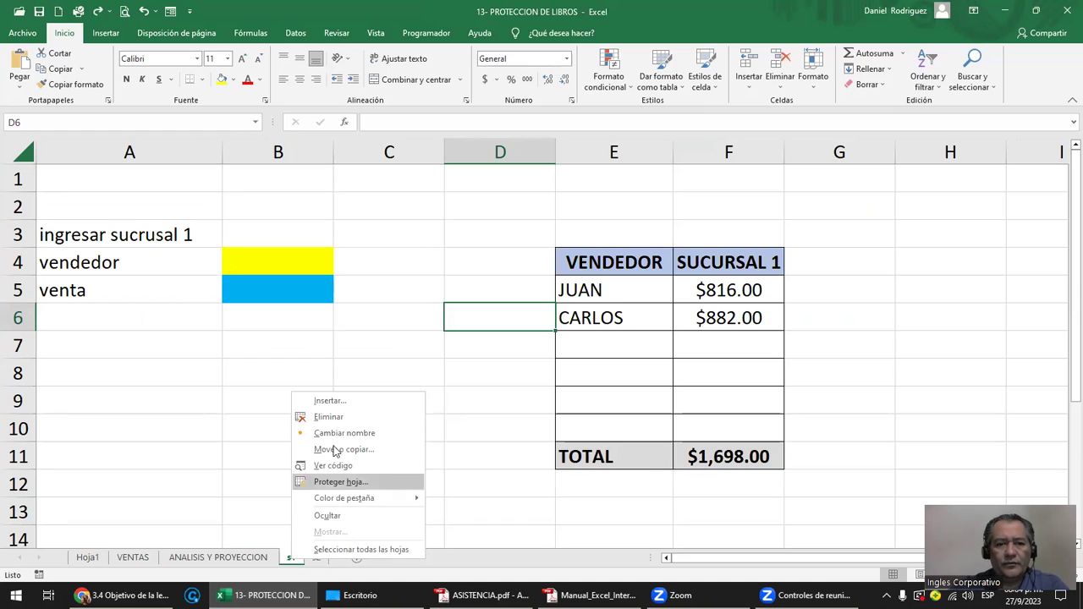
click(344, 421)
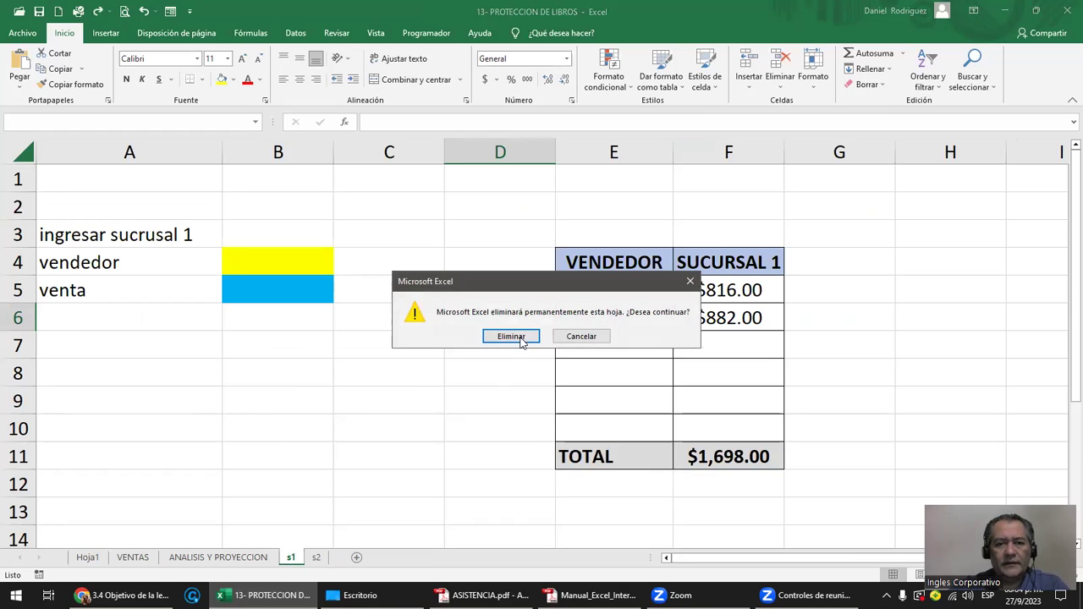
click(520, 339)
click(356, 372)
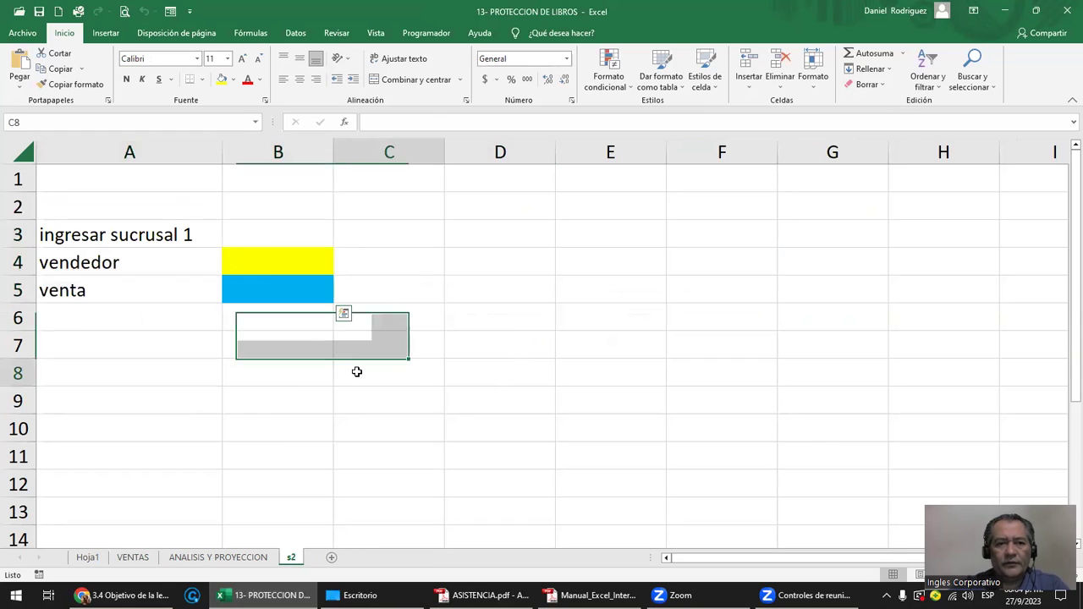
click(76, 233)
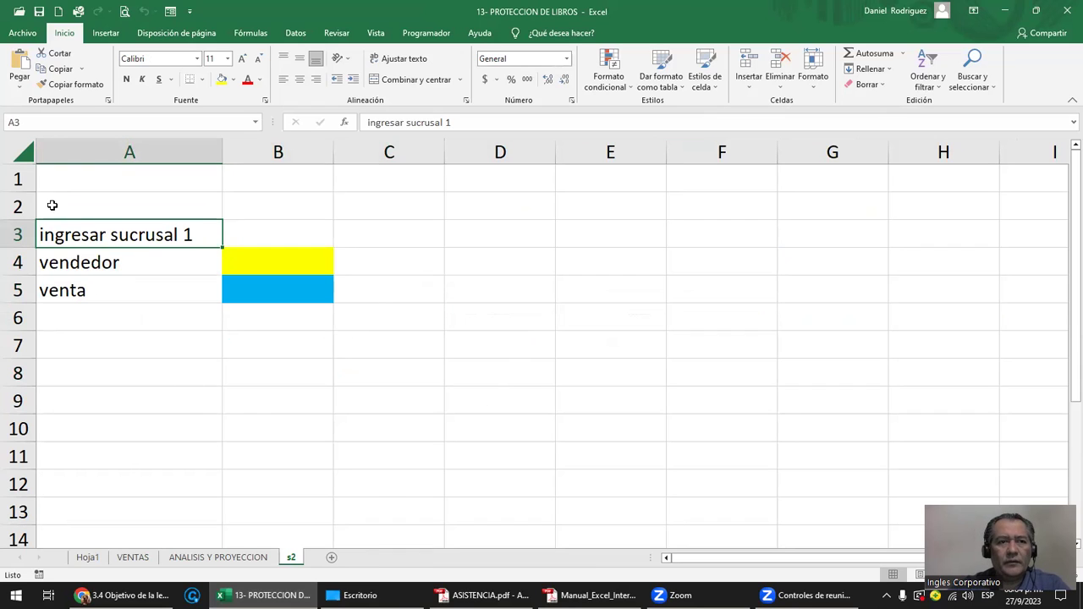
Choose Proteger estructura del libro under Archivo > Información > Proteger libro
click(26, 34)
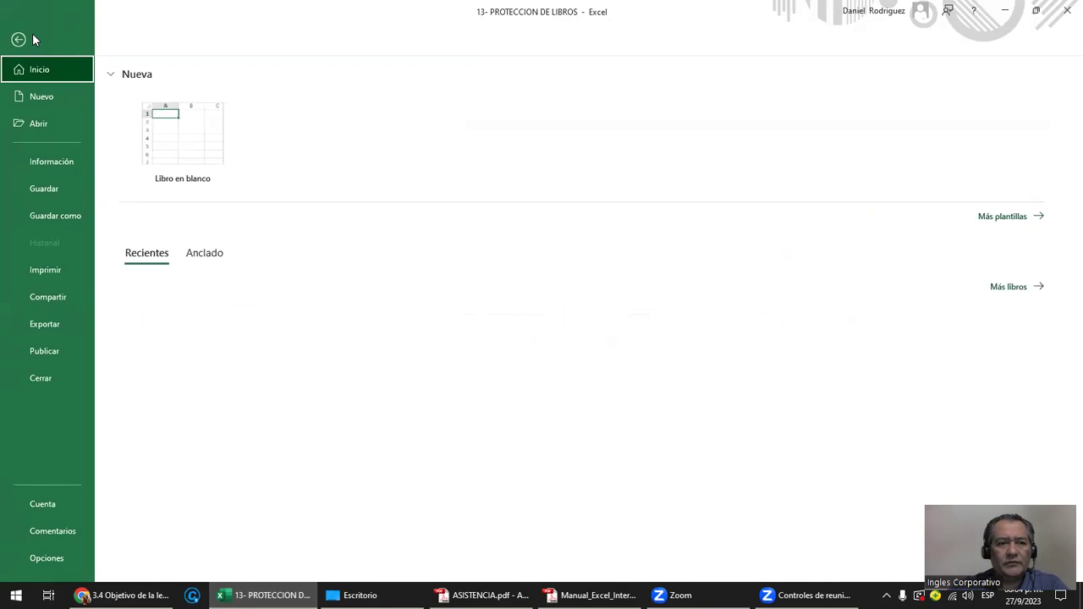
click(61, 161)
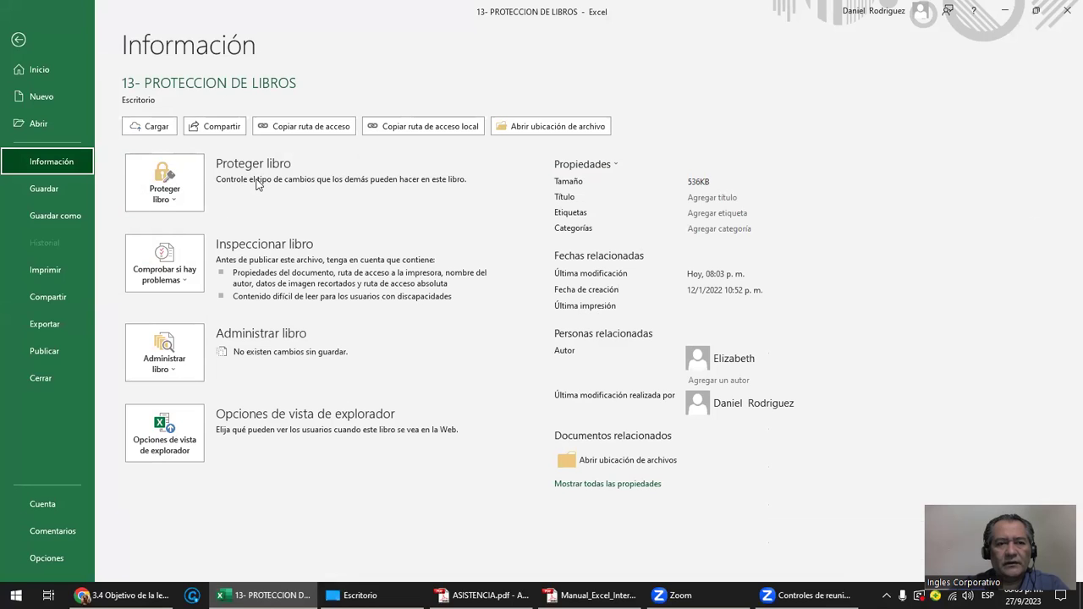
click(171, 201)
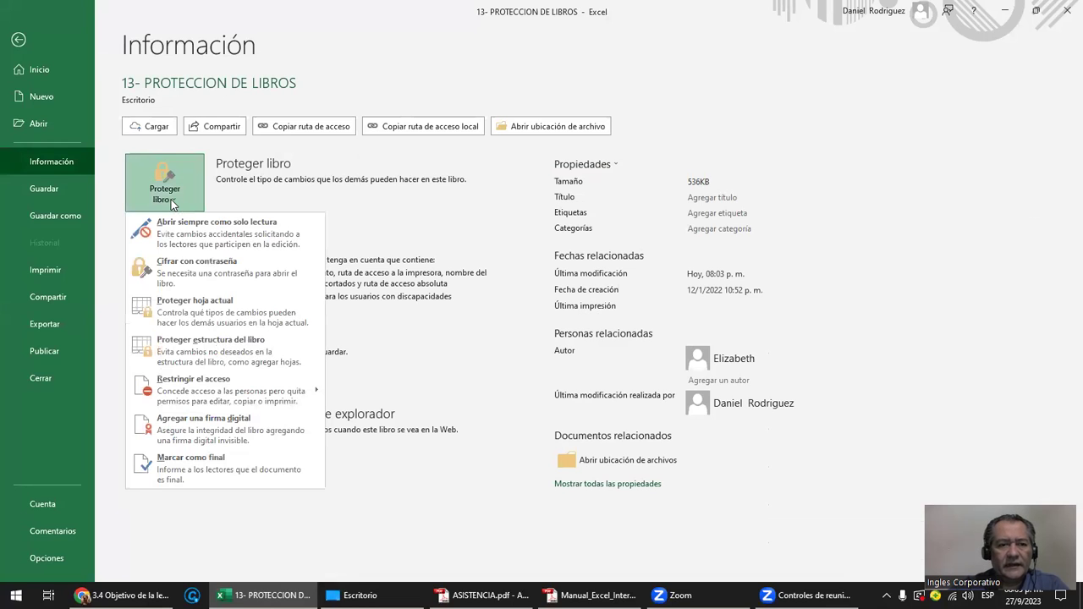
click(184, 354)
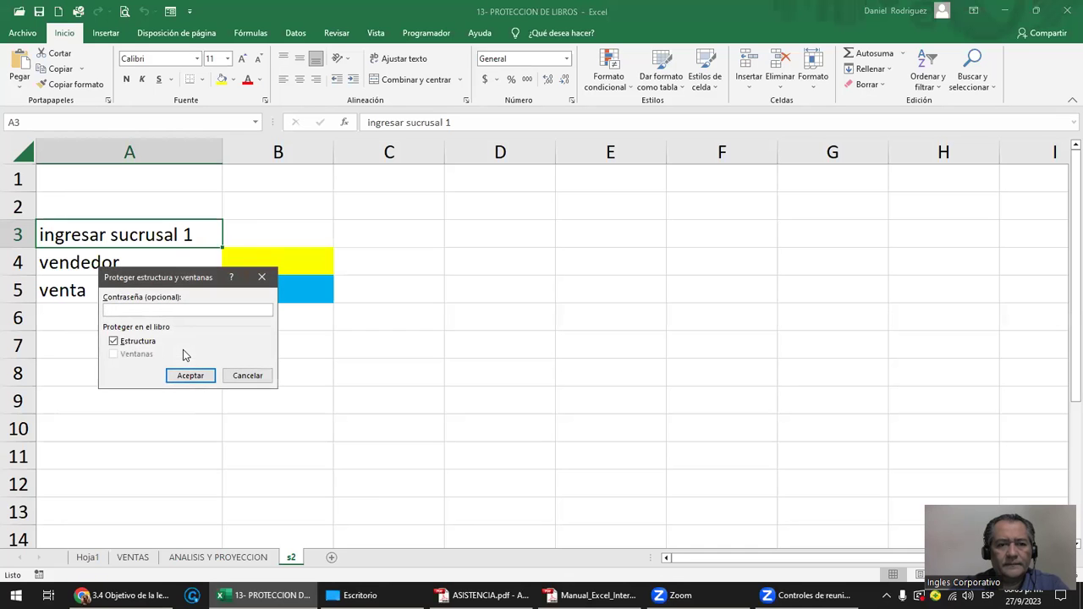
Protect the workbook structure with a password, re-entering it in Confirmar contraseña
drag(177, 277, 602, 246)
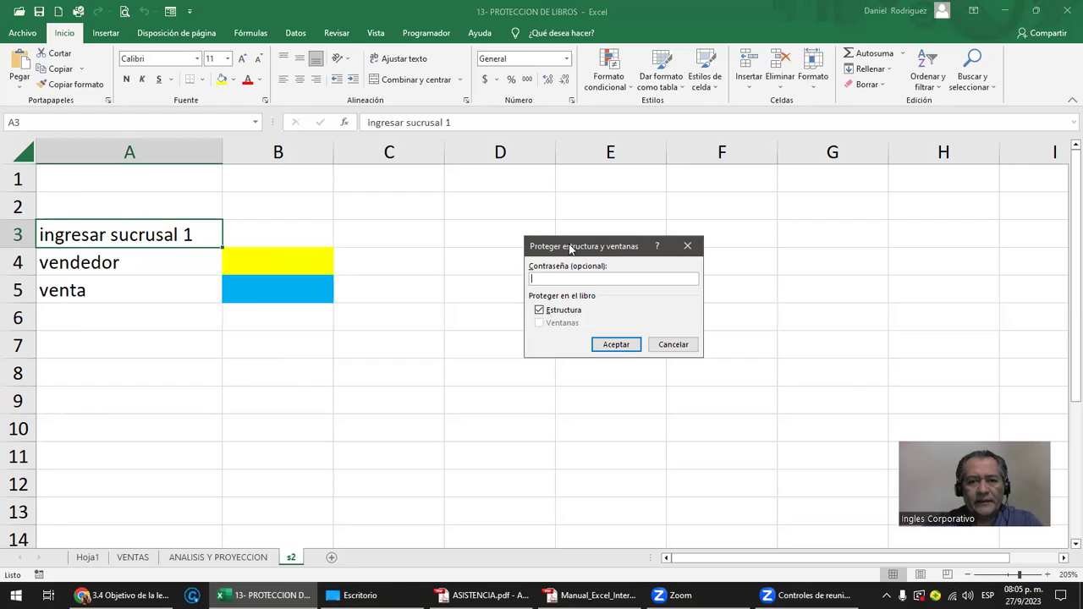
drag(570, 248, 568, 230)
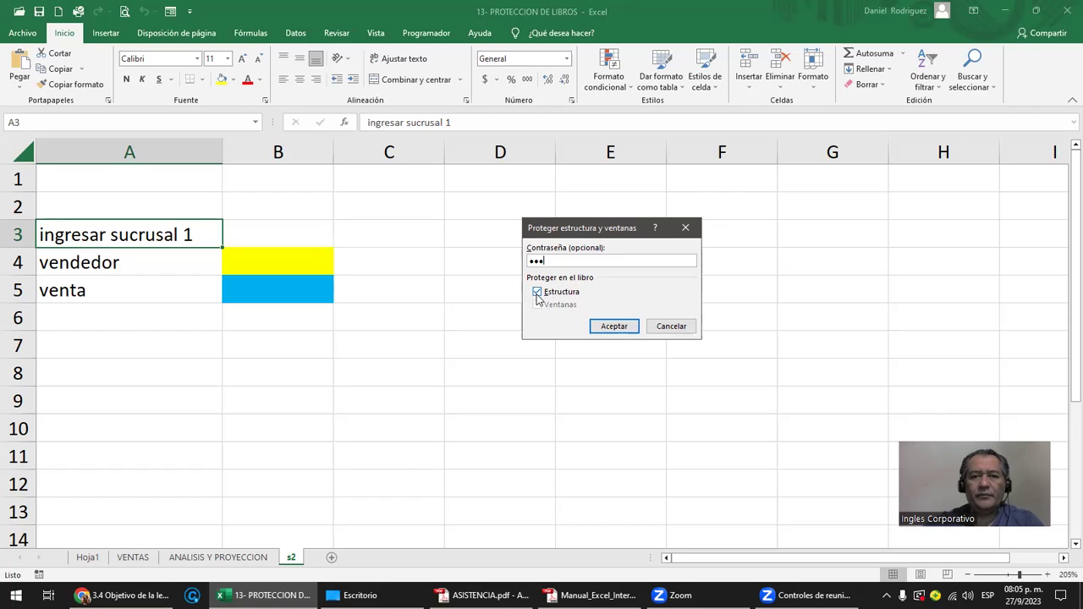
click(614, 329)
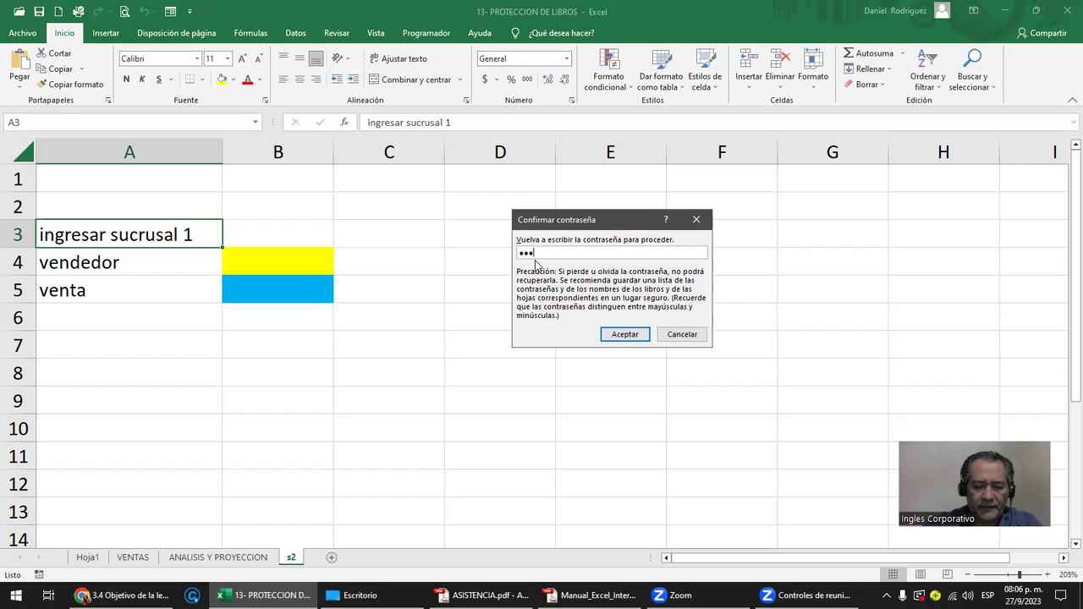
key(Return)
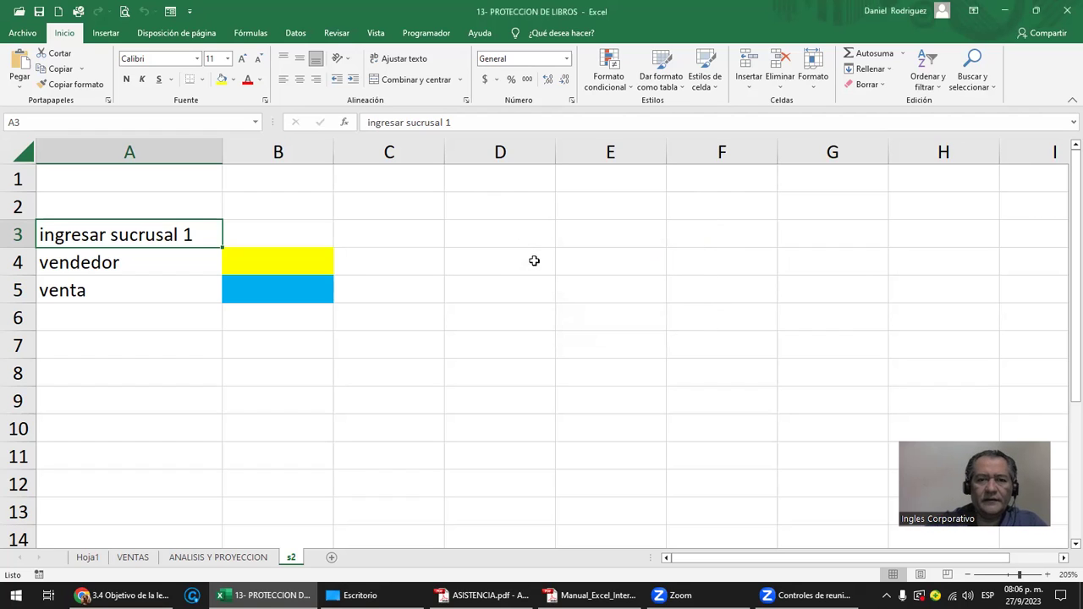
click(534, 260)
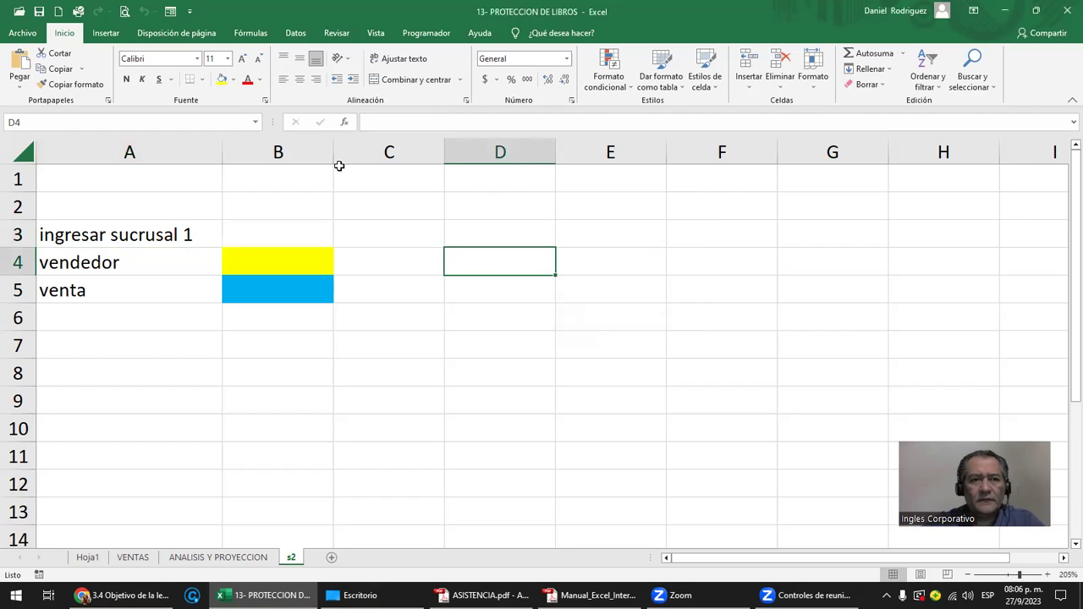
click(469, 156)
right_click(477, 155)
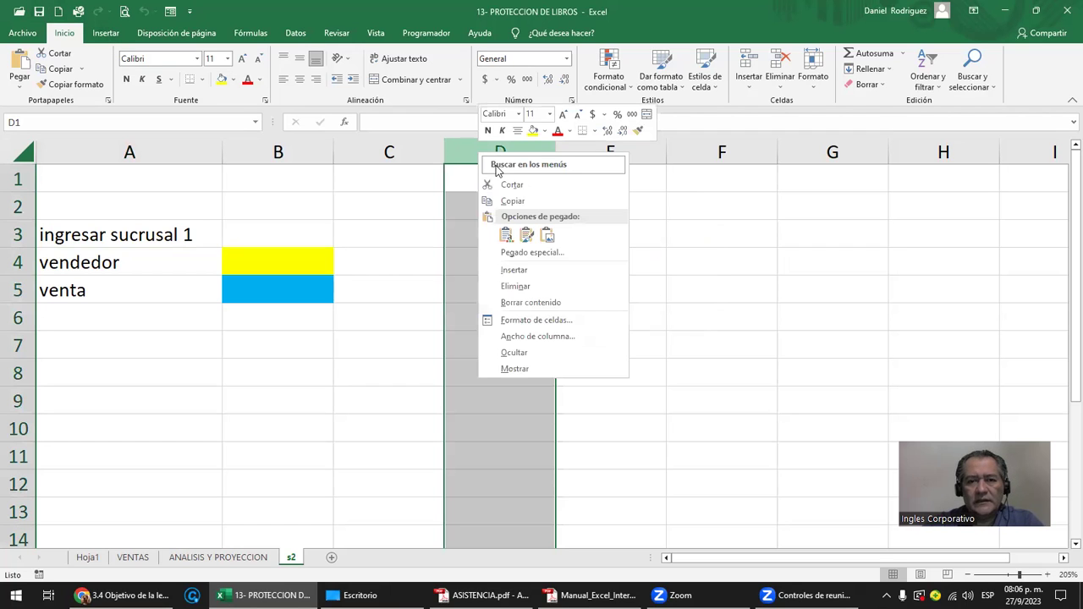
click(522, 288)
click(508, 238)
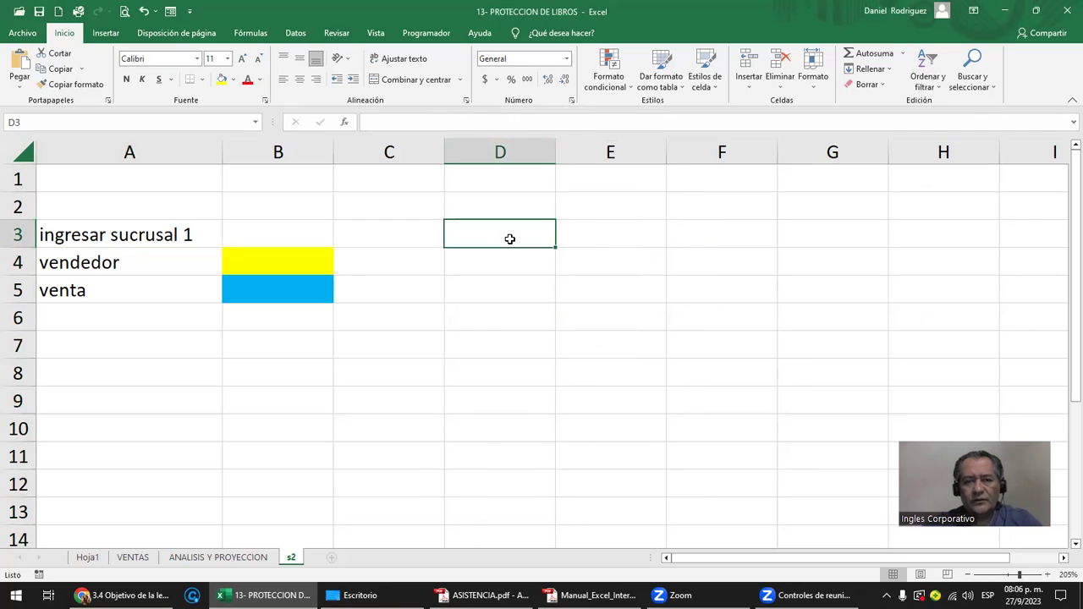
text(jj)
click(595, 232)
click(499, 155)
right_click(499, 156)
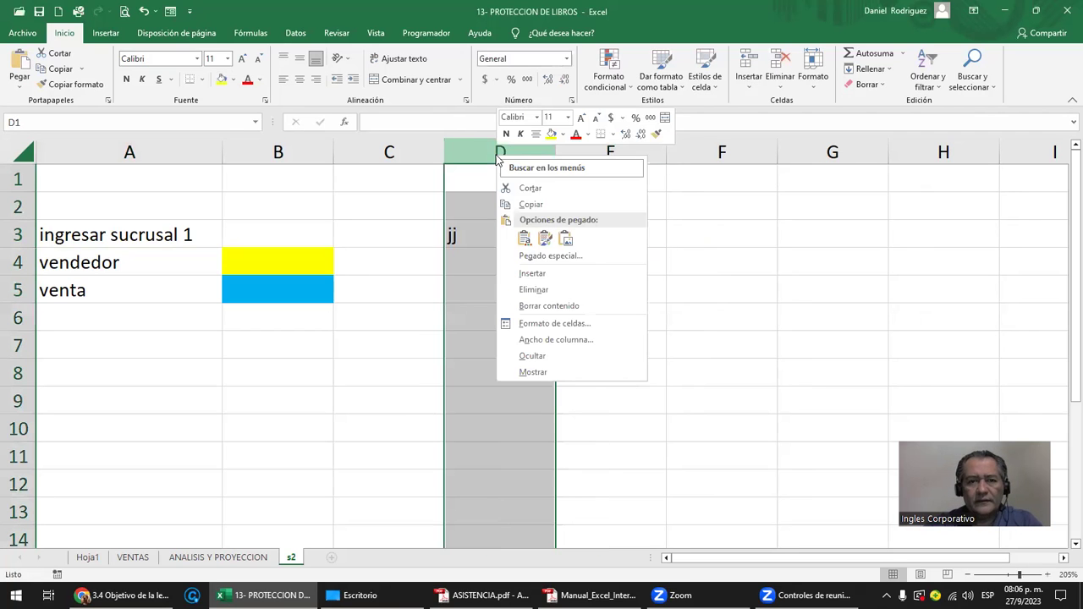
click(560, 287)
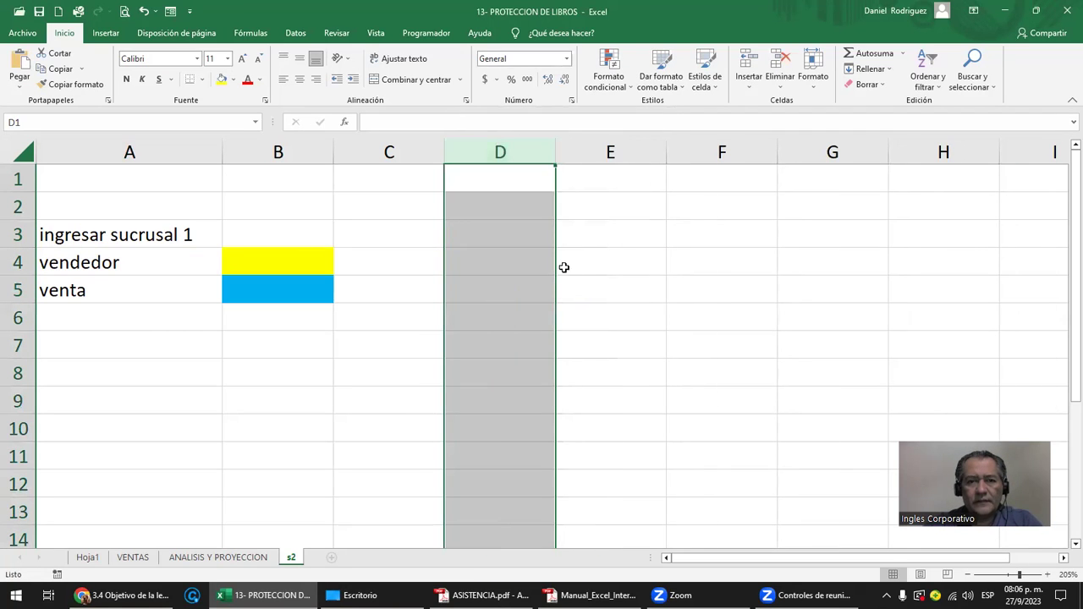
click(587, 231)
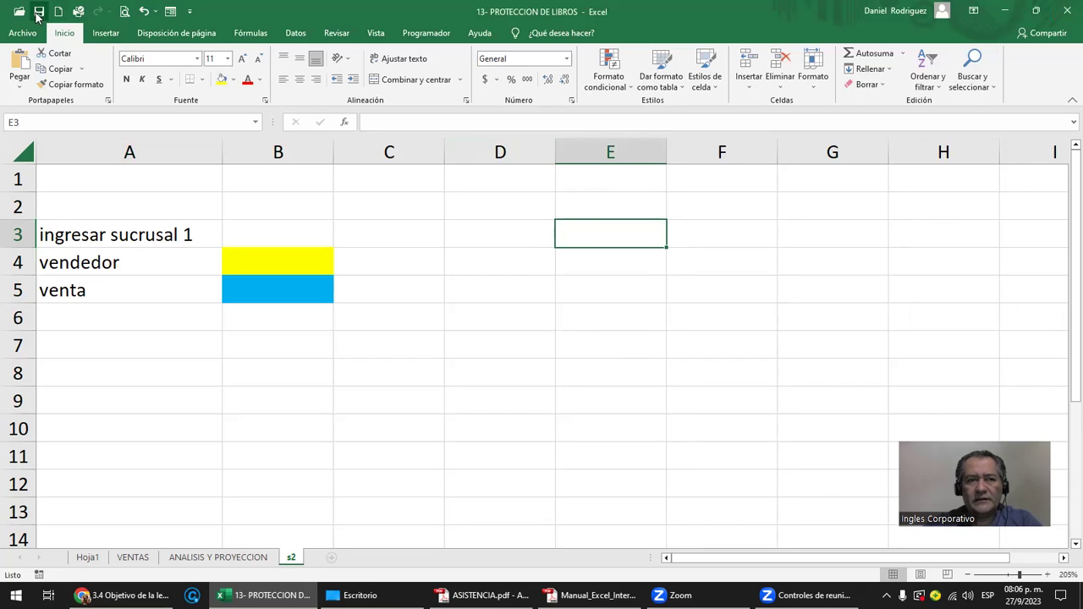
Close Excel and reopen 13- PROTECCION DE LIBROS from the Escritorio folder
click(1067, 10)
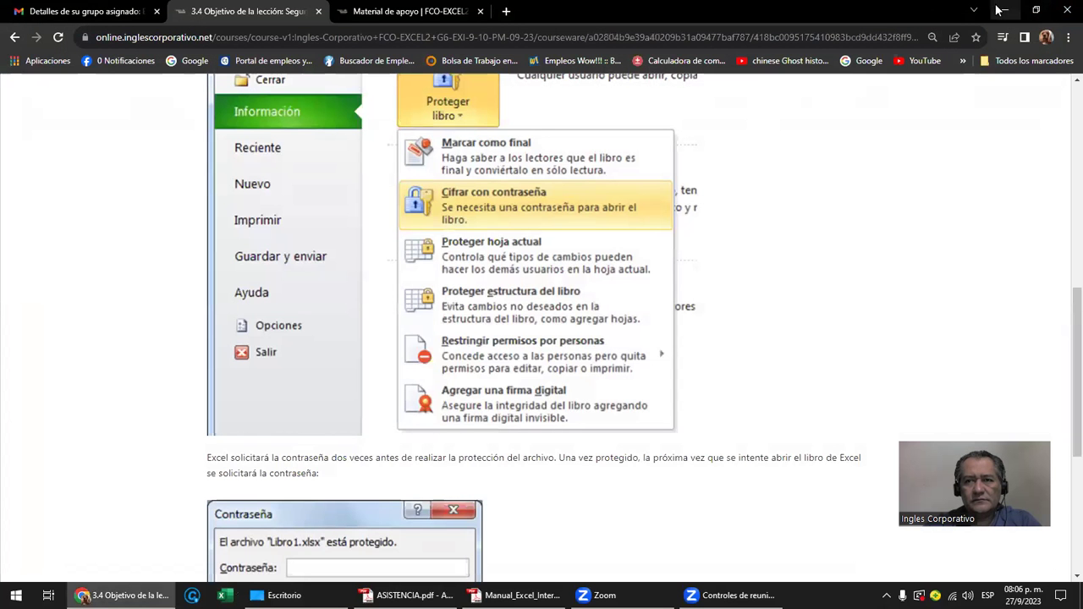
click(284, 595)
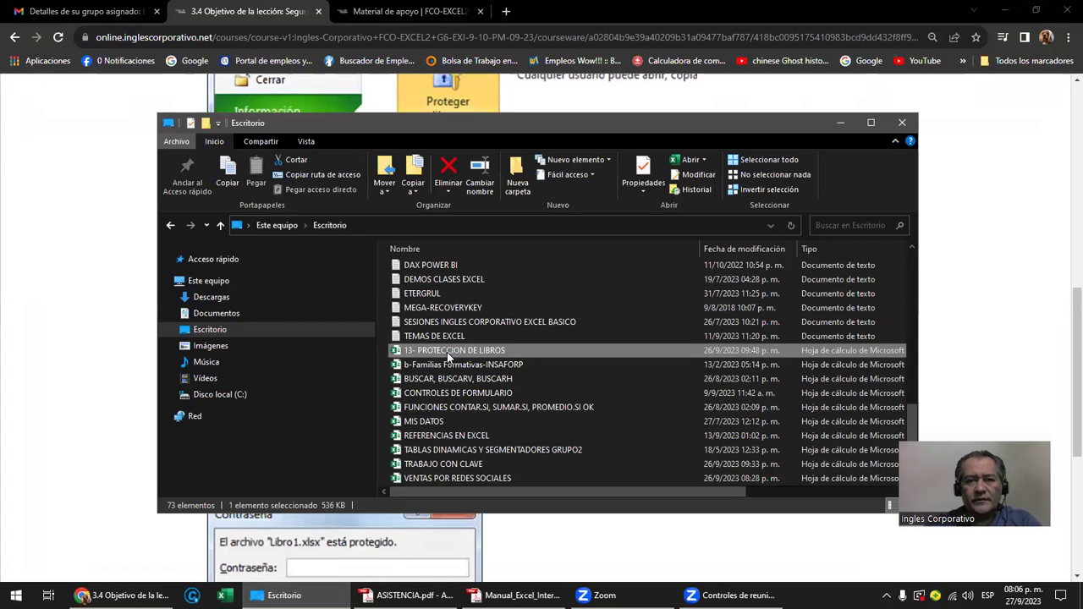
double_click(447, 352)
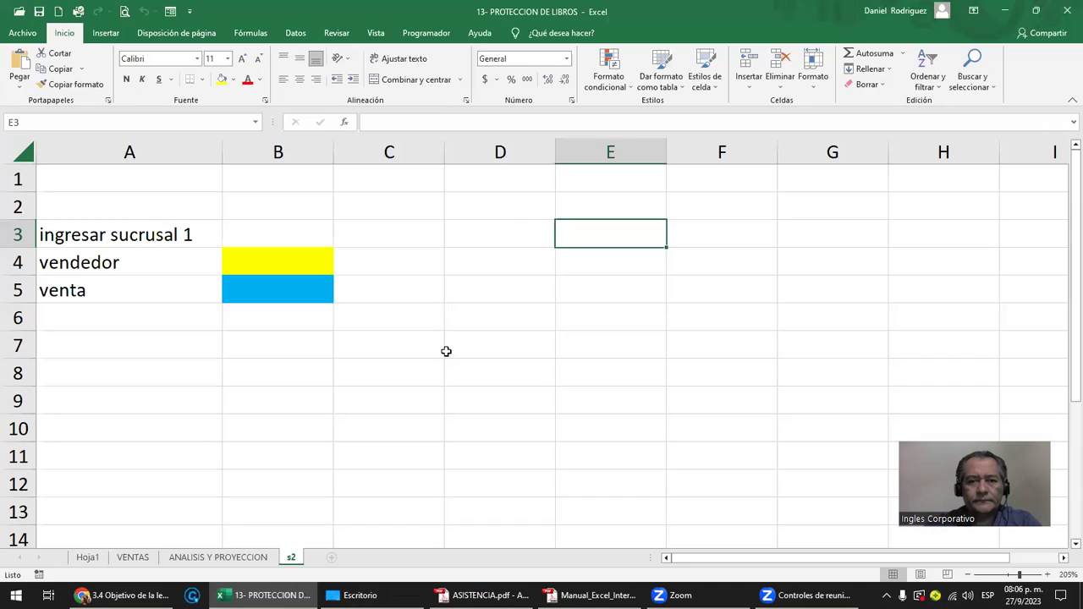
click(485, 144)
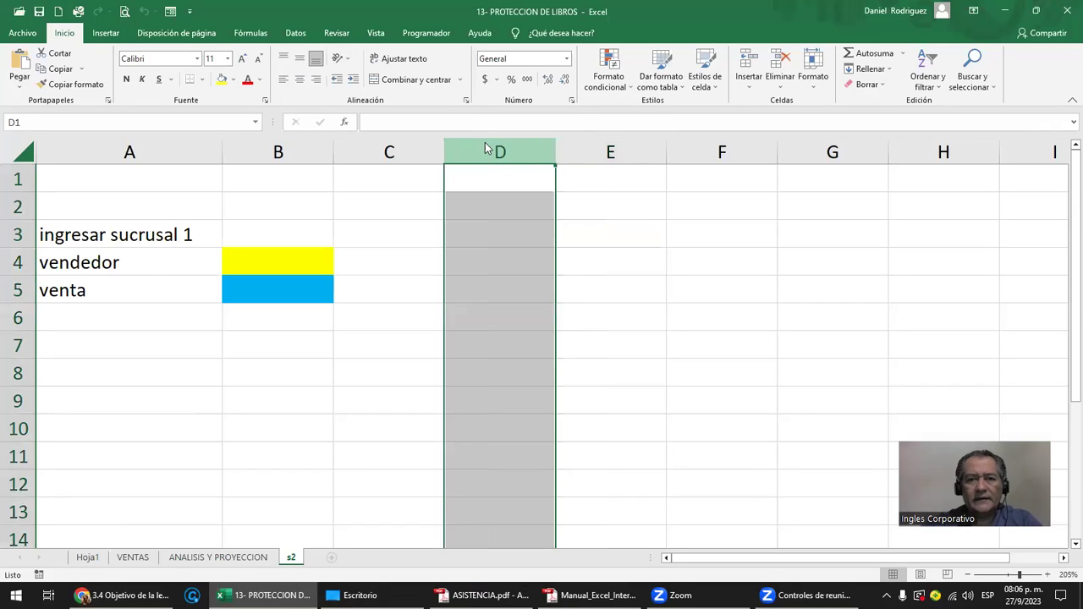
right_click(487, 148)
click(403, 203)
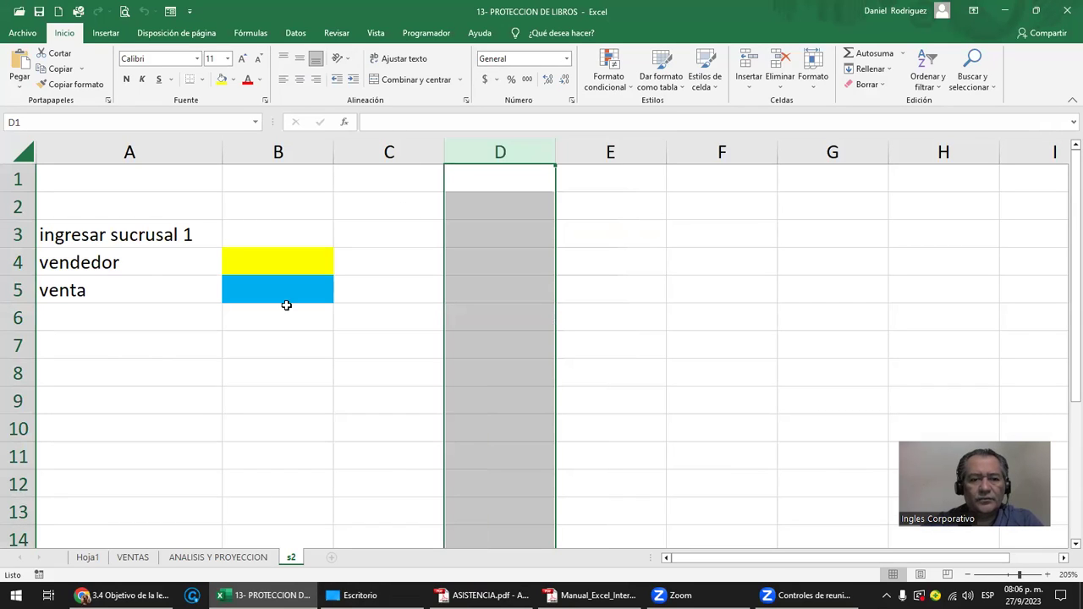
click(315, 541)
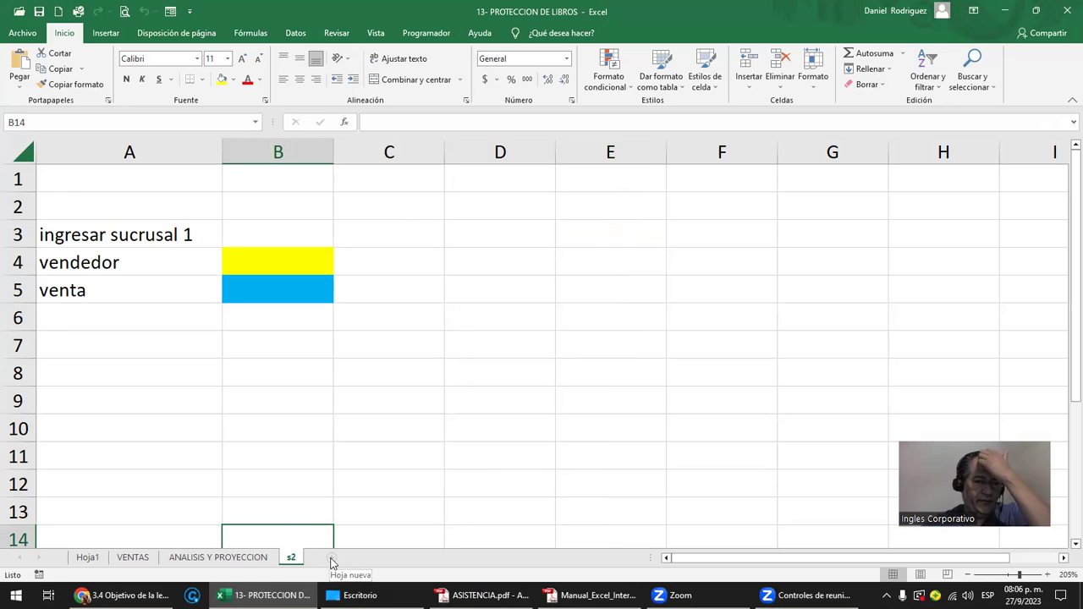
click(252, 558)
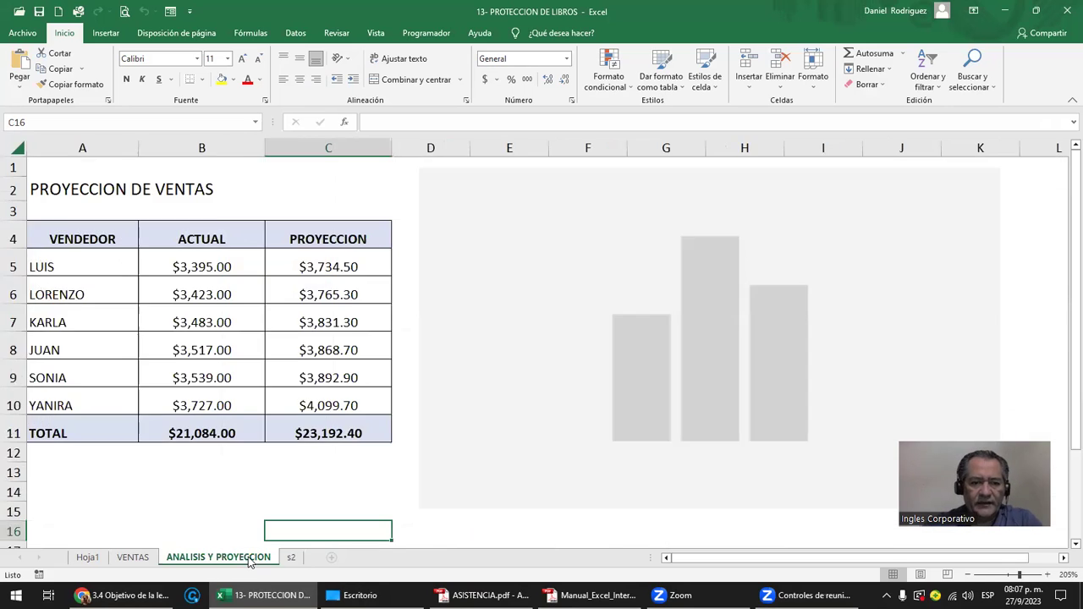
click(136, 558)
click(90, 558)
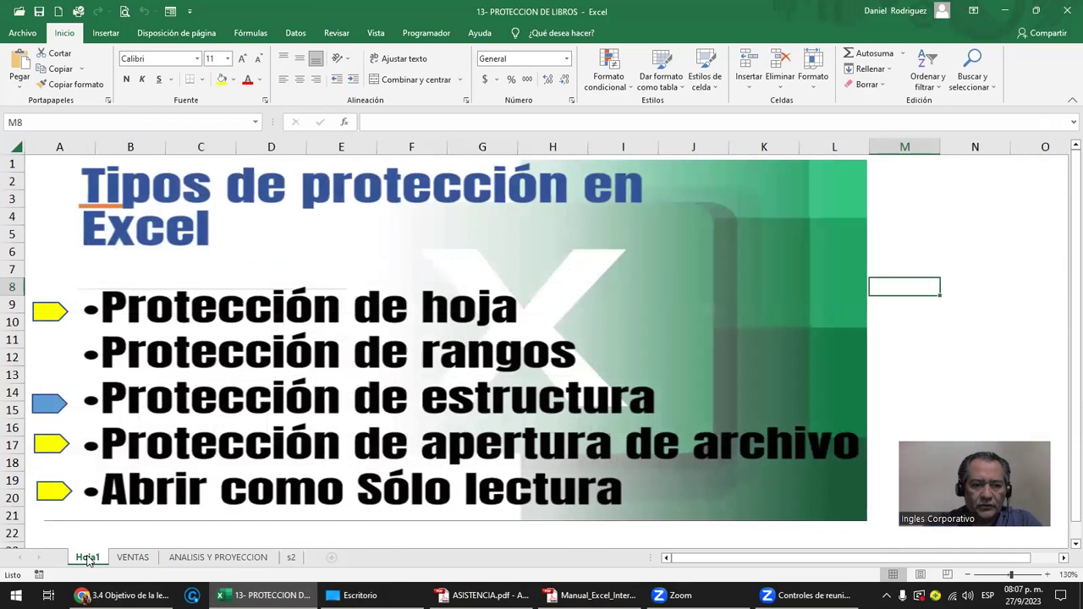
click(132, 558)
click(203, 558)
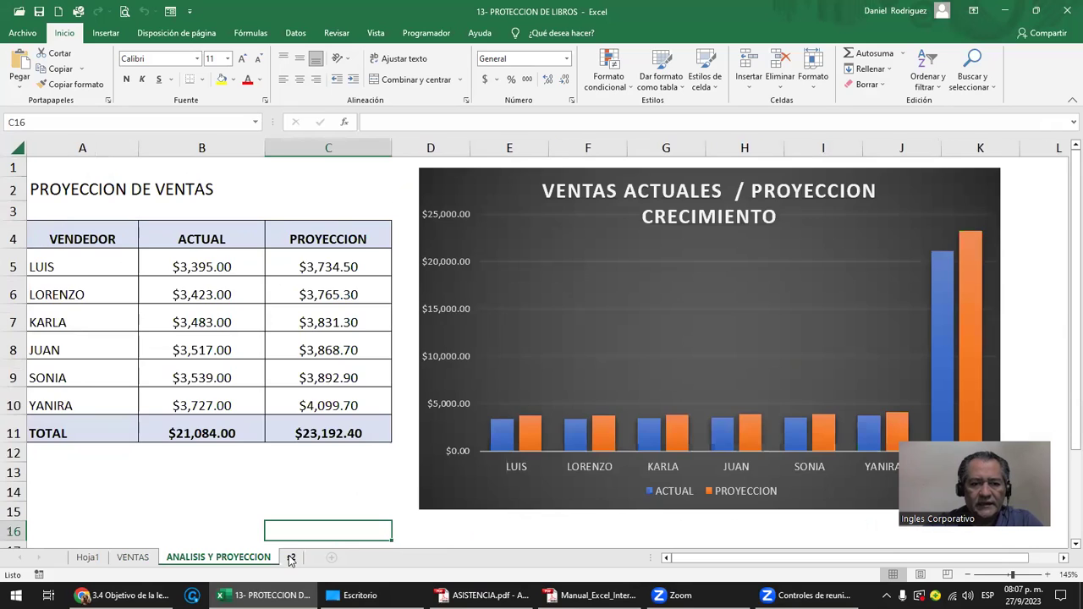
click(290, 558)
right_click(291, 558)
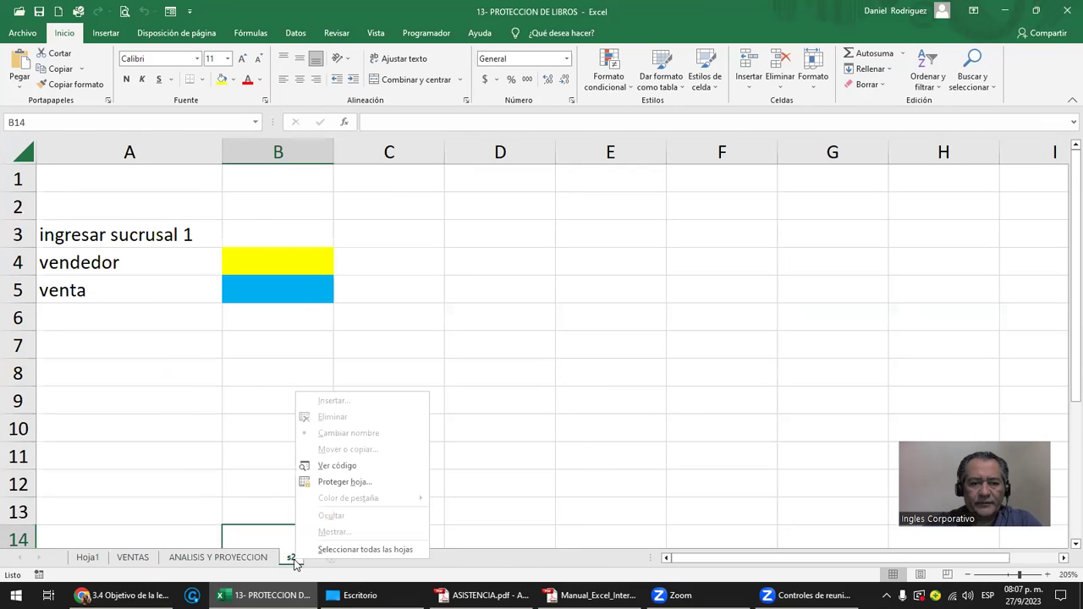
right_click(297, 574)
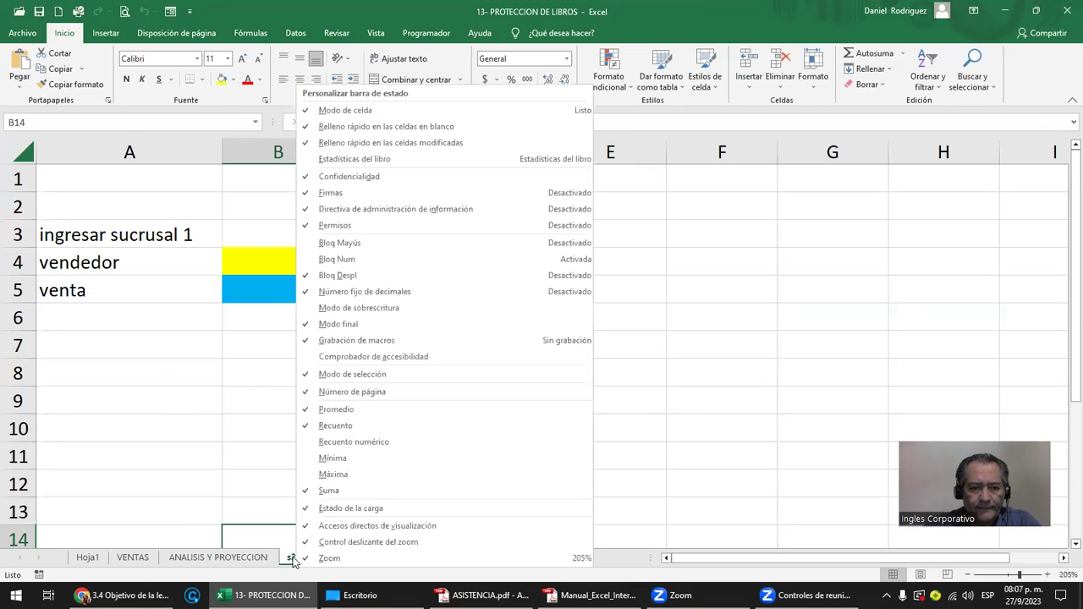
right_click(287, 558)
click(288, 558)
right_click(249, 559)
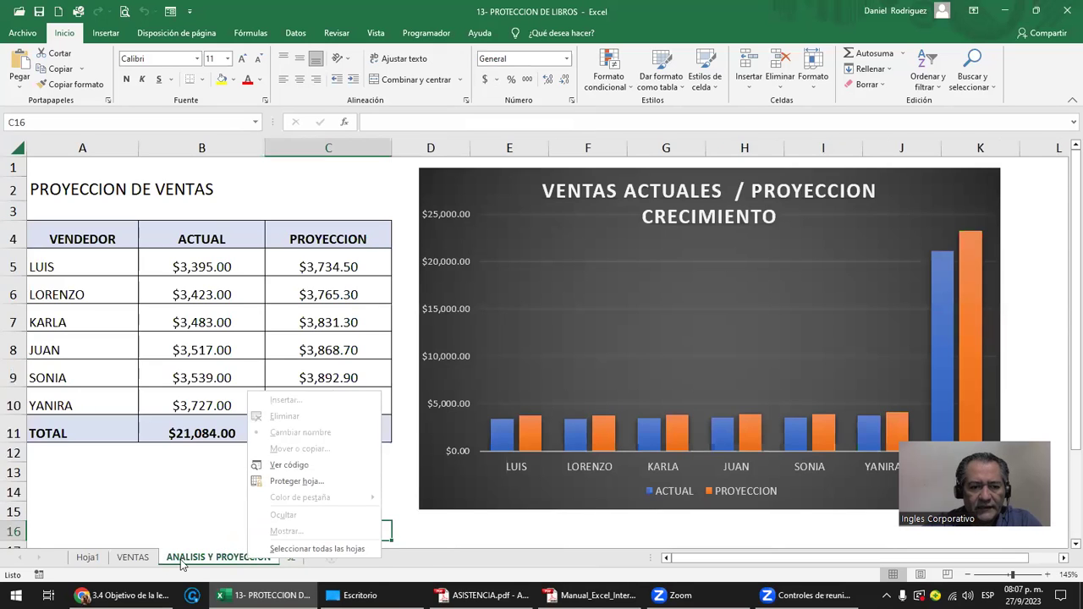
right_click(145, 561)
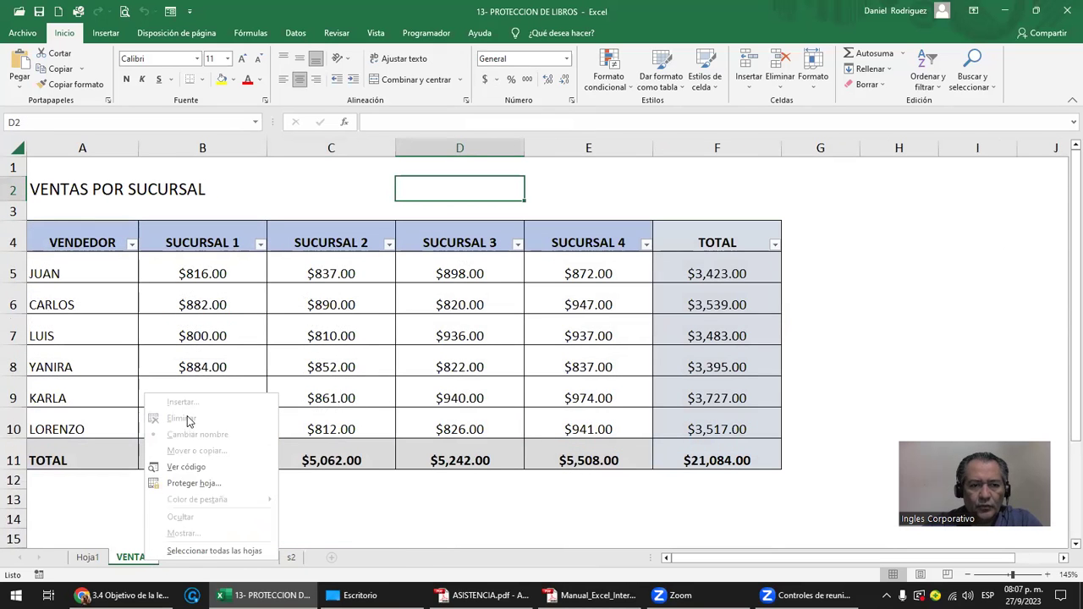
click(357, 513)
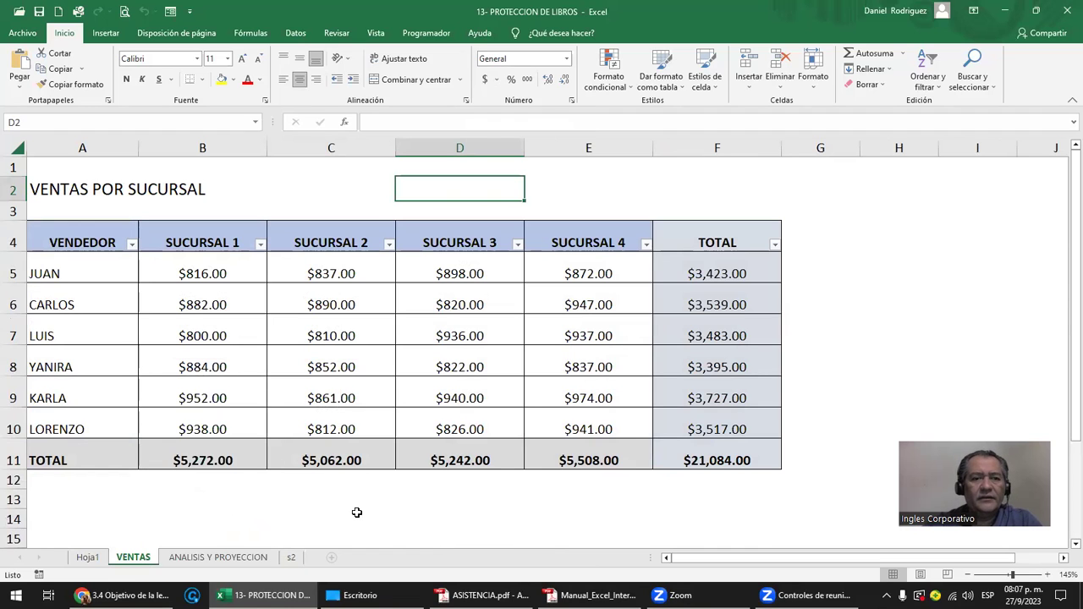
click(88, 559)
click(135, 562)
click(180, 559)
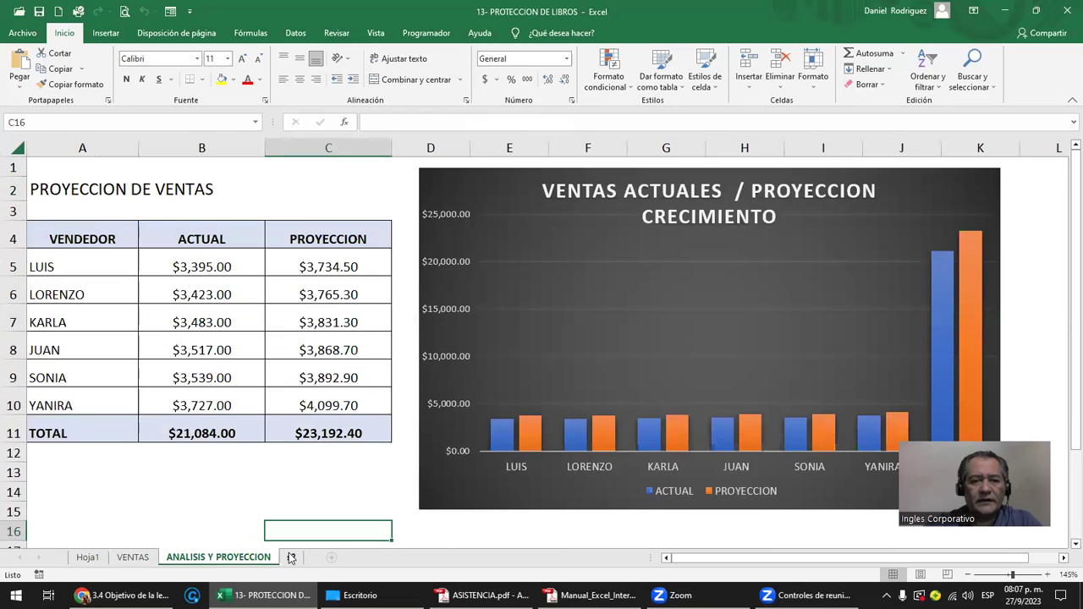
click(290, 557)
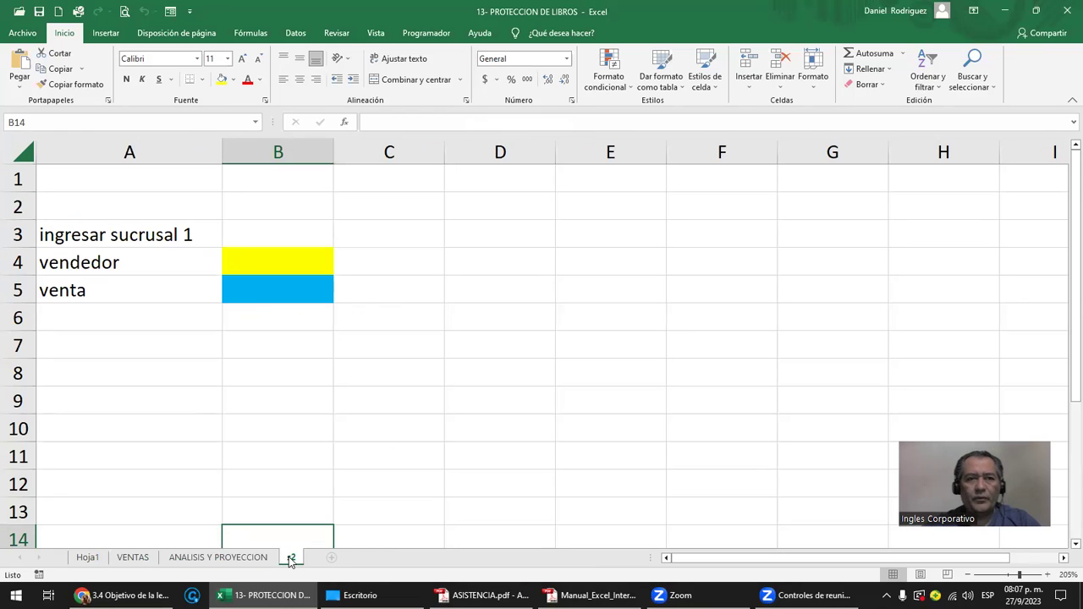
Search the Insertar tab for 'insertar hoja' and confirm Insertar hoja is greyed out
click(104, 34)
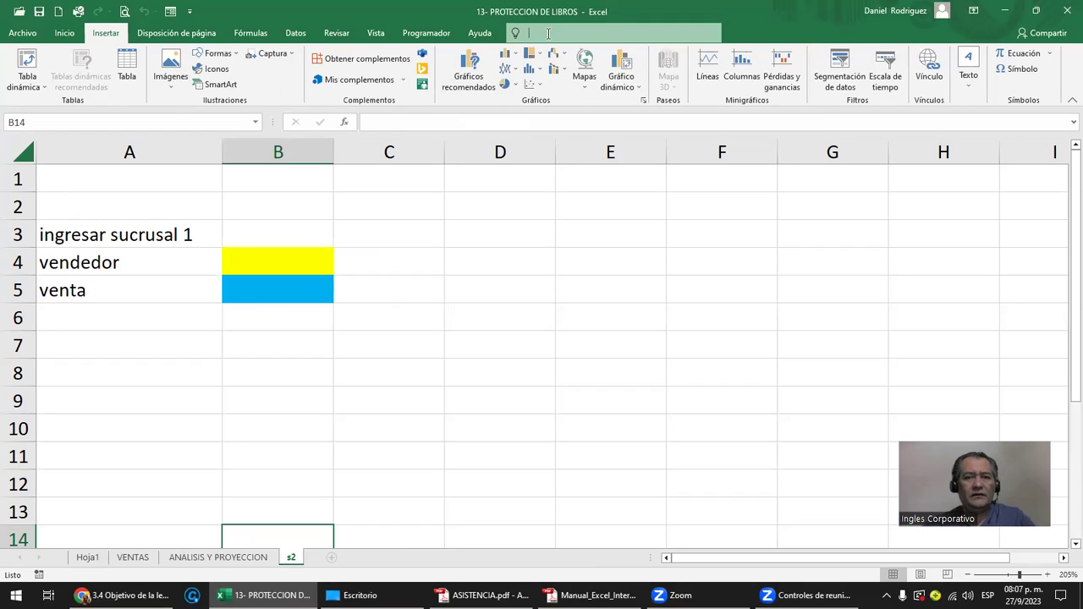
click(548, 34)
text(insertar hoja)
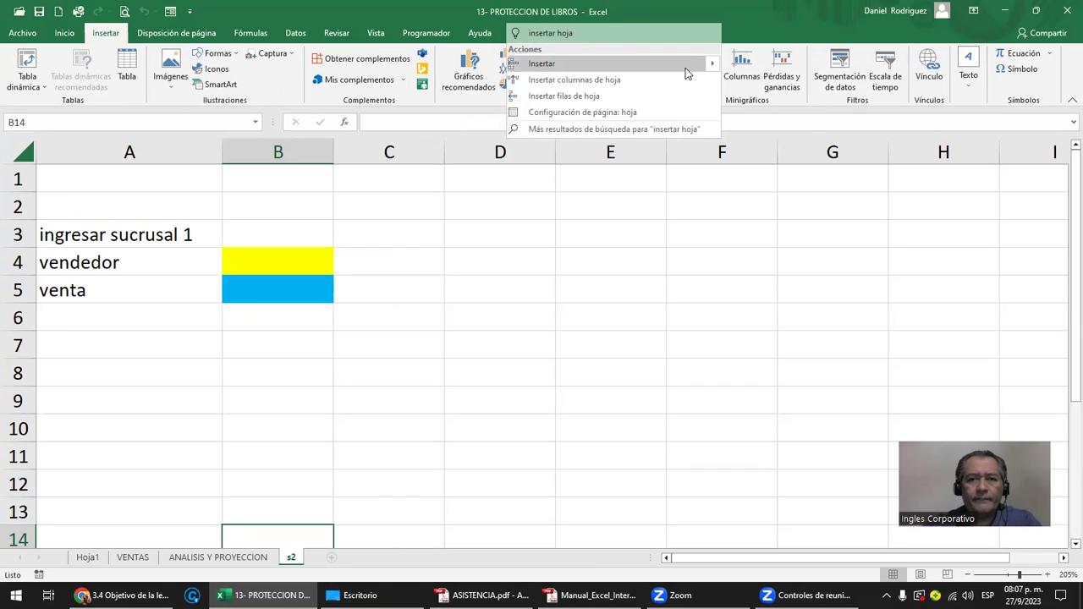
mouse_move(609, 63)
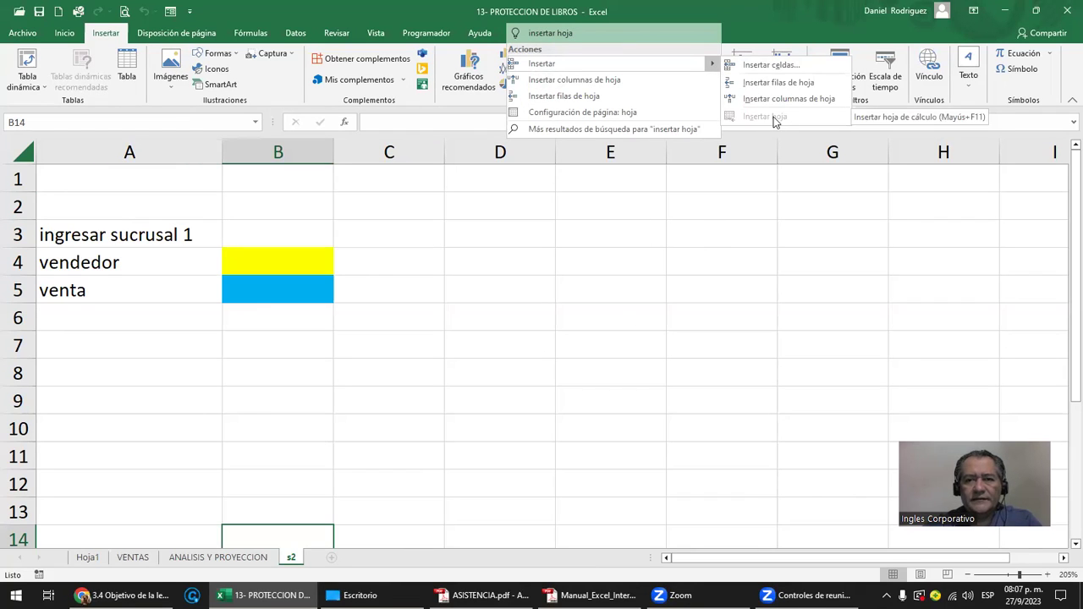
click(687, 263)
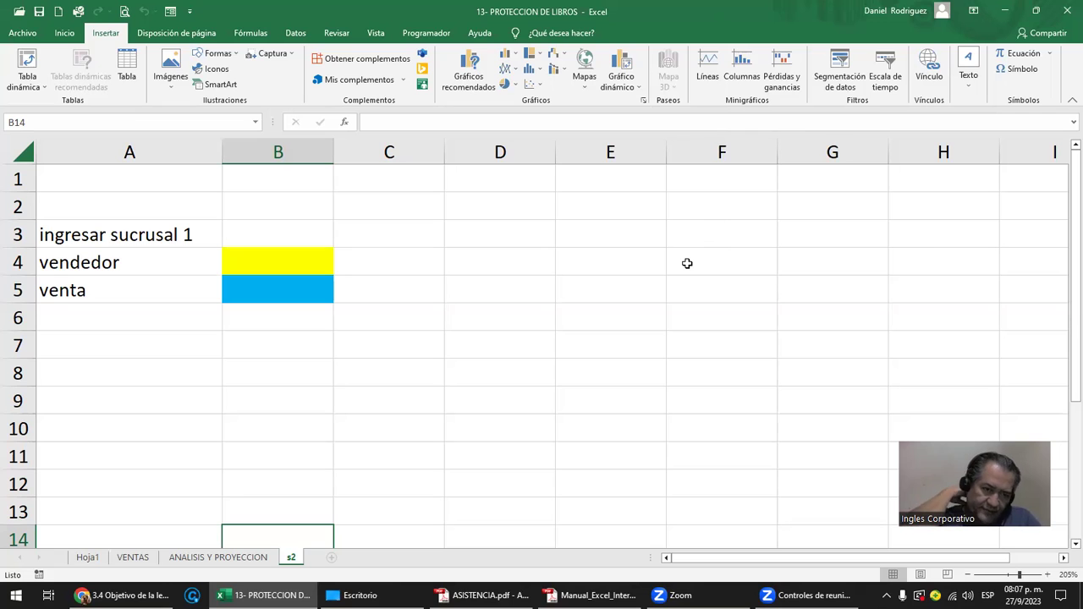
On the VENTAS sheet, select columns B–E, click F13, then show the Revisar ribbon
click(131, 556)
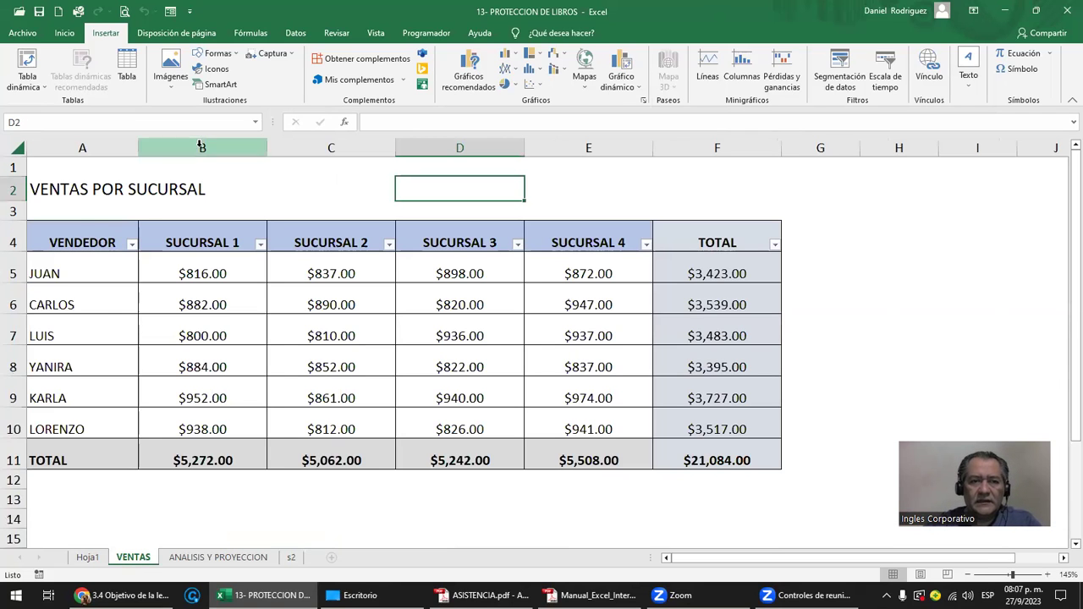
click(200, 148)
click(330, 148)
click(437, 148)
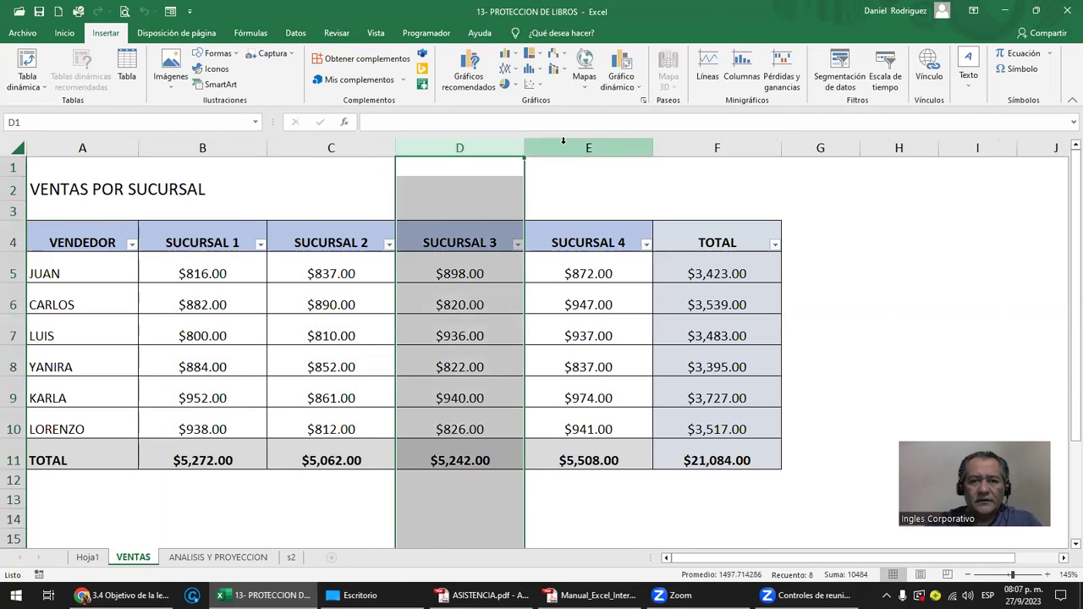
click(567, 148)
drag(206, 148, 635, 171)
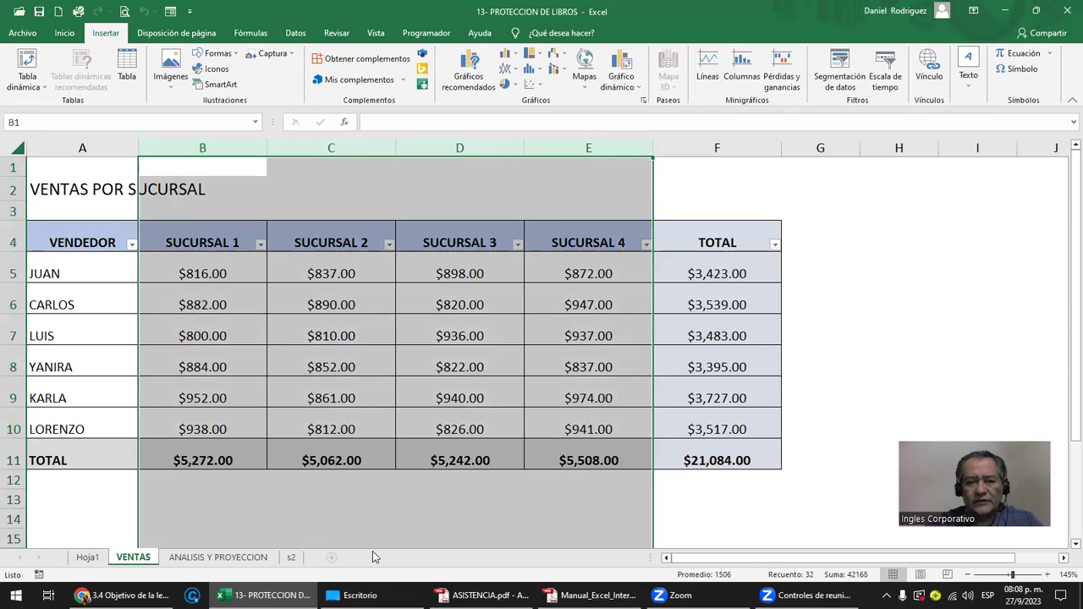
click(767, 501)
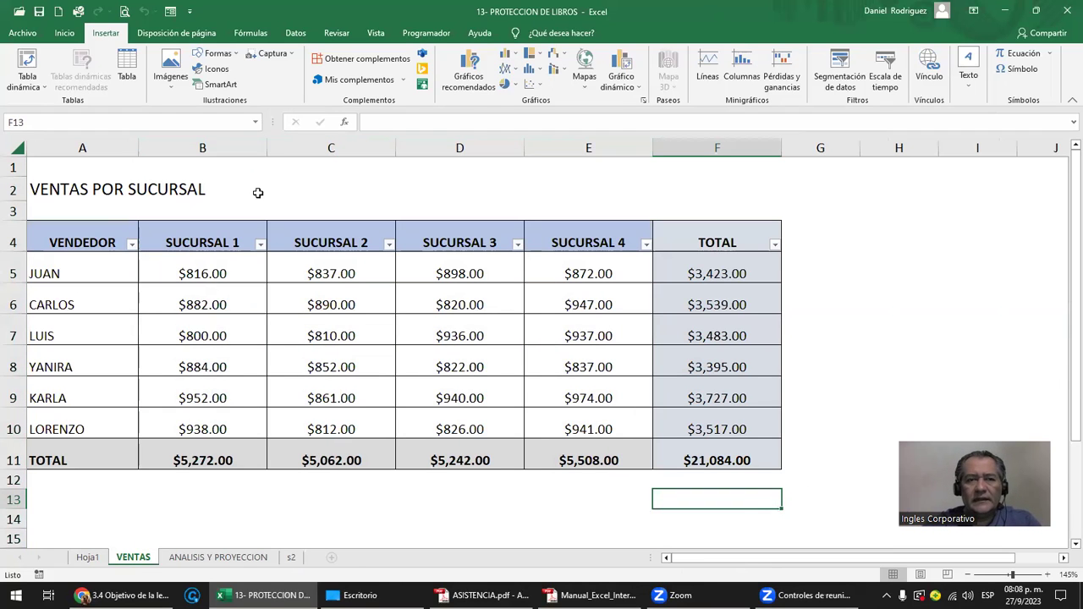
click(335, 33)
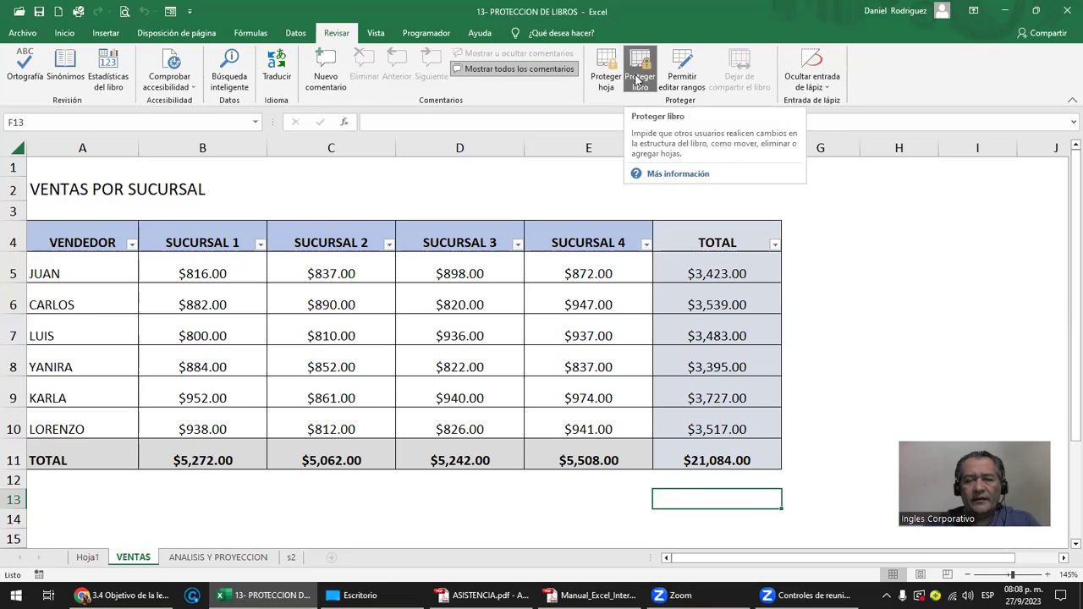
Open the Desproteger libro prompt via Archivo > Información > Proteger libro > Proteger estructura del libro
click(21, 33)
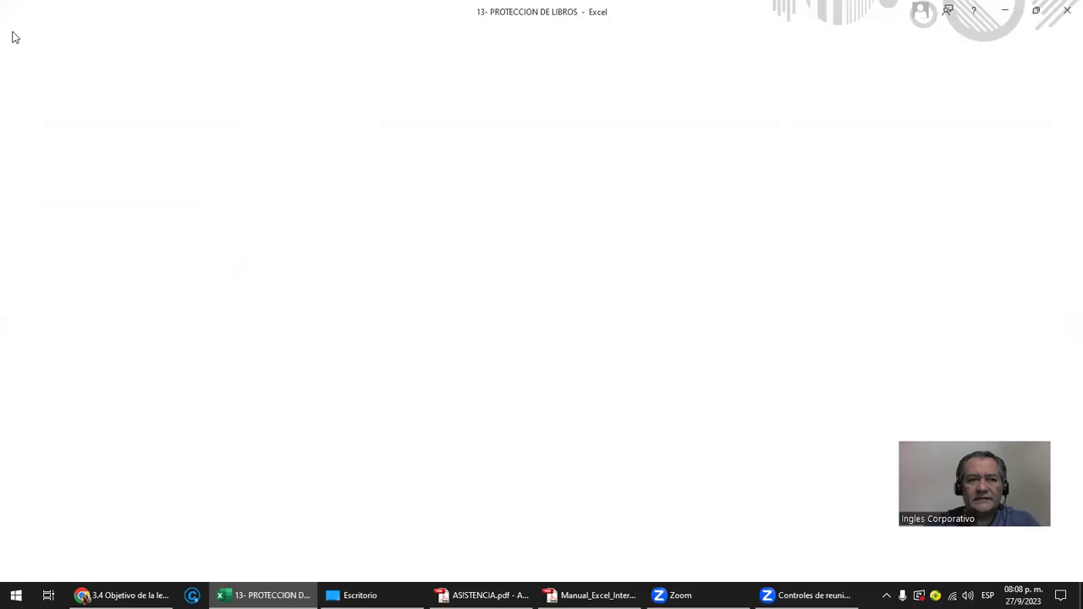
click(53, 161)
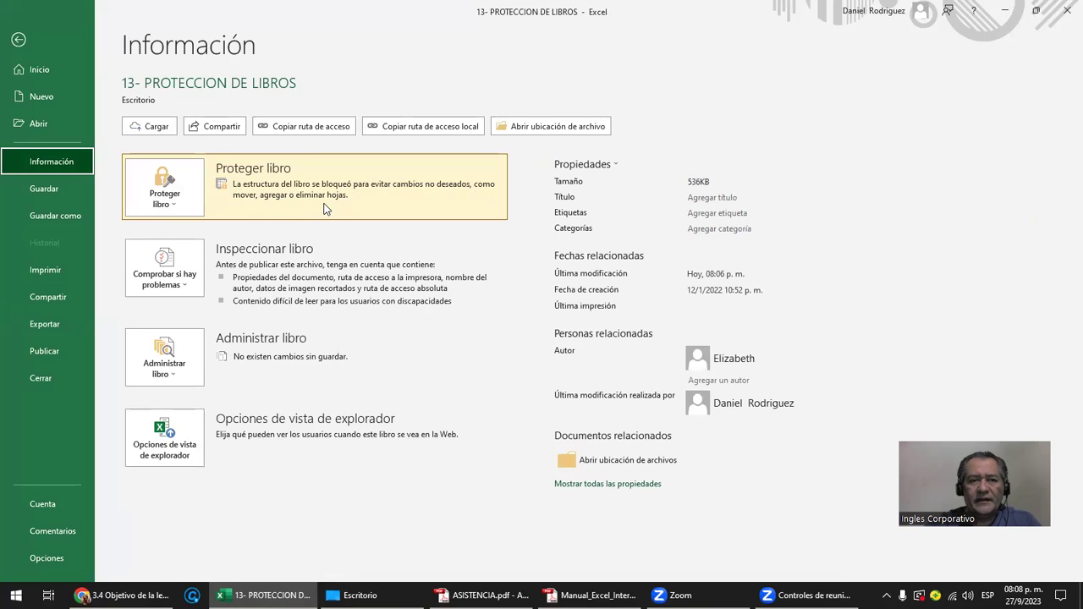
click(172, 209)
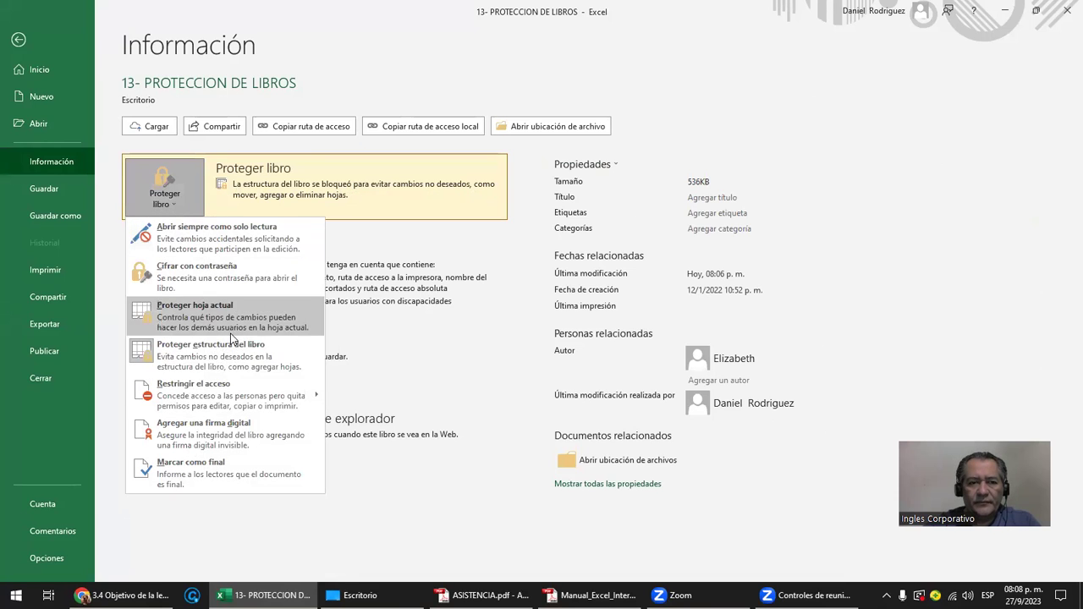
click(234, 358)
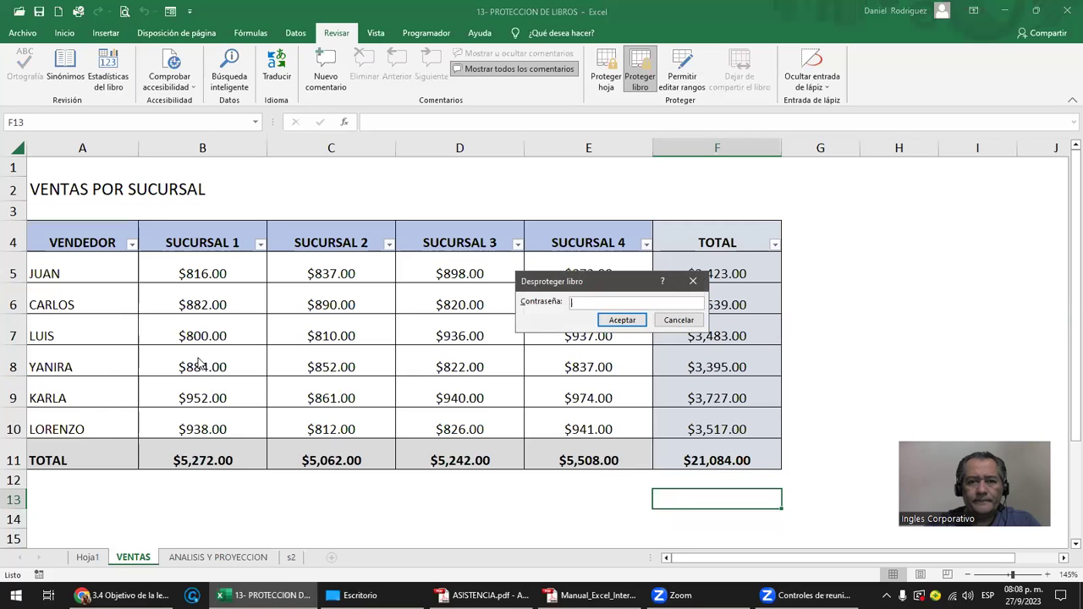
Try unprotecting the workbook with an incorrect password and dismiss the error message
drag(595, 289, 819, 185)
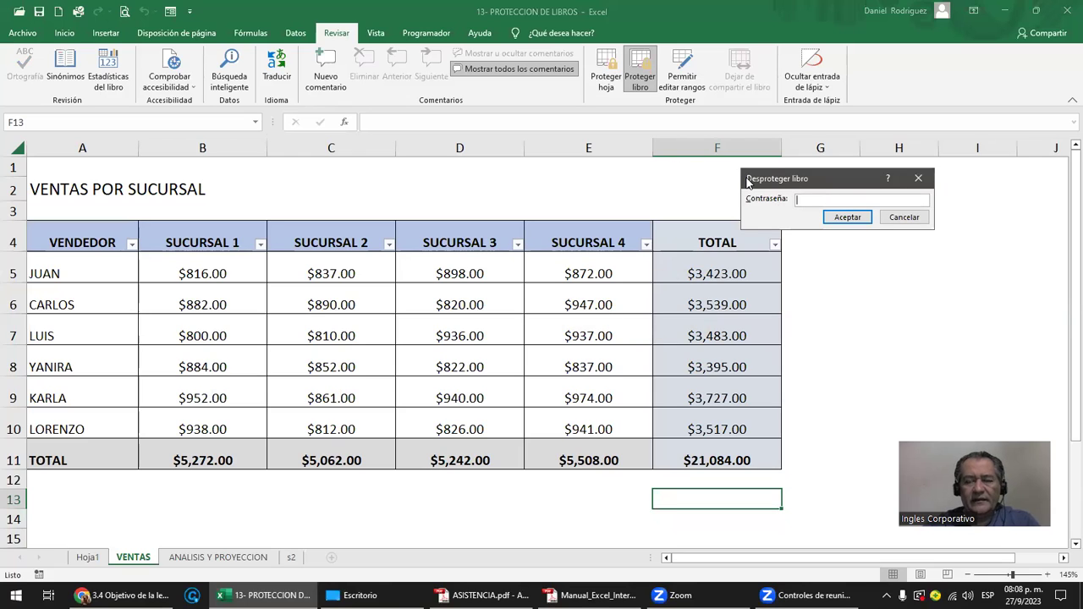
click(902, 218)
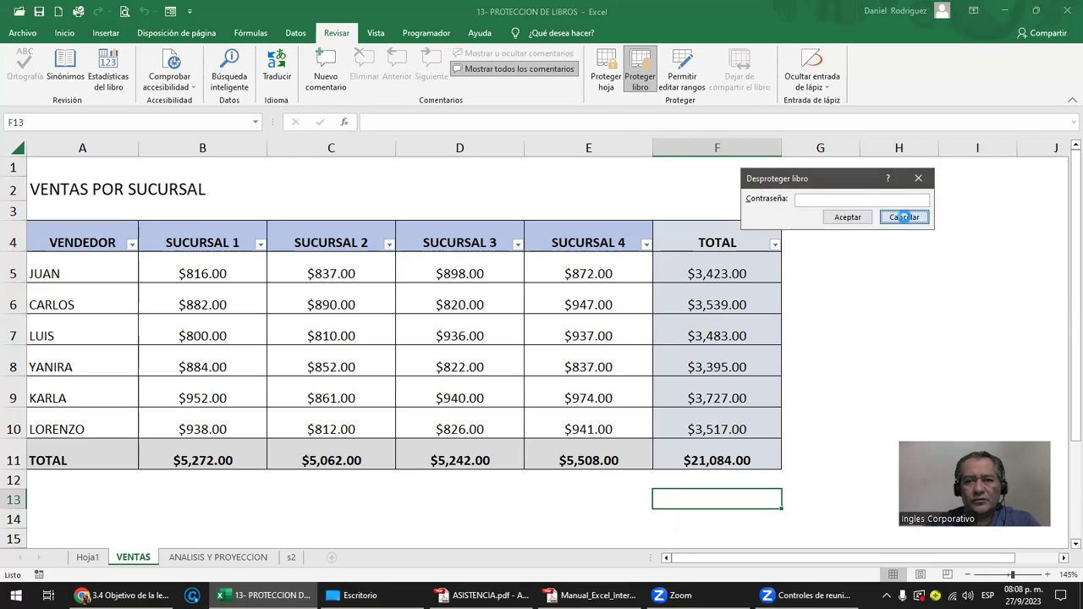
click(640, 75)
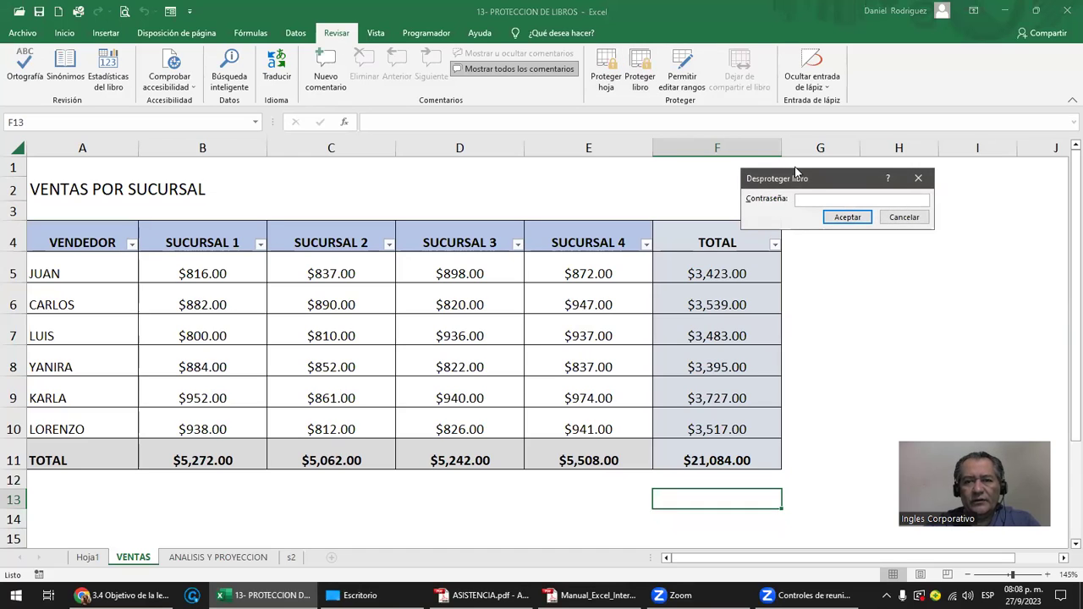
drag(808, 178, 849, 203)
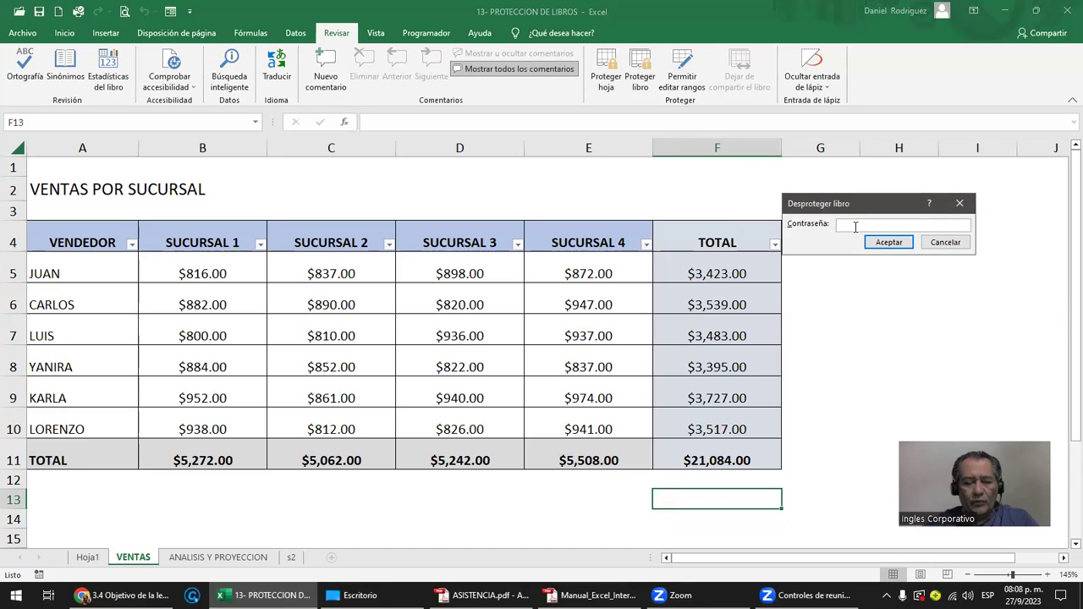
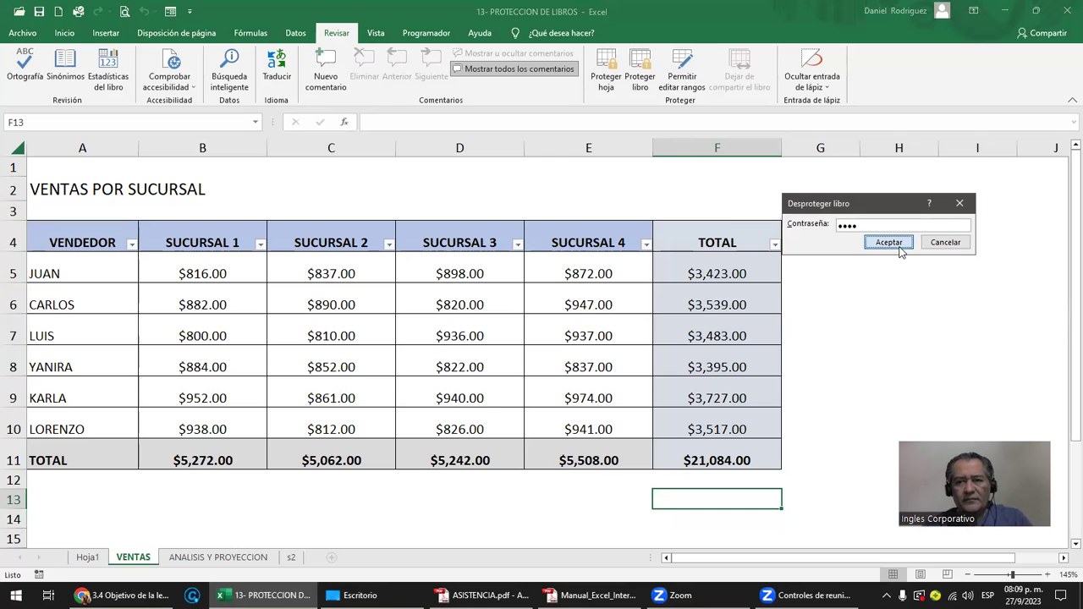
click(895, 244)
click(532, 337)
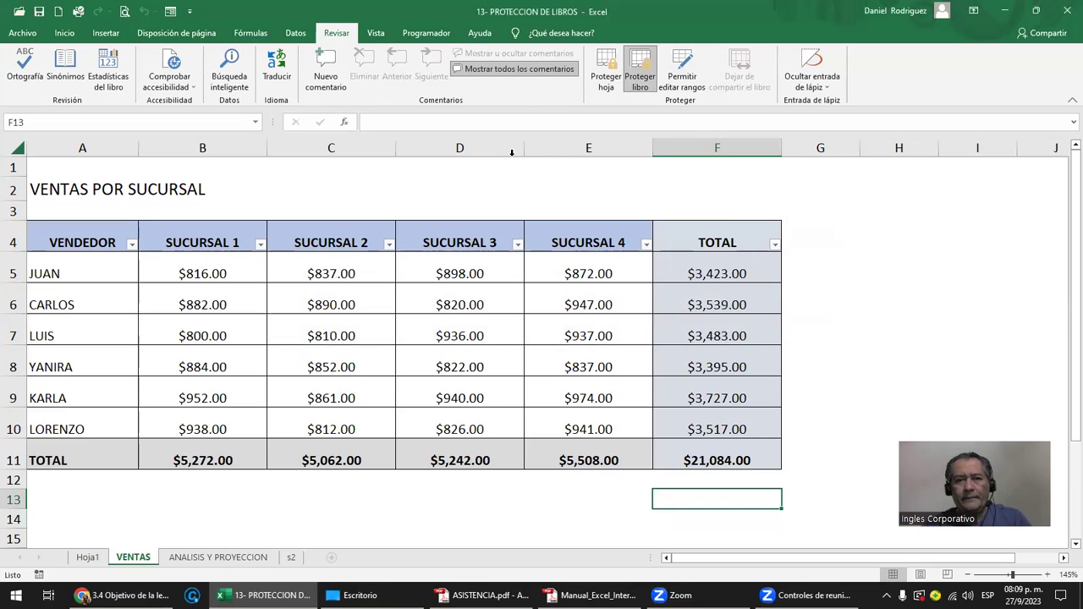
Unprotect the workbook structure with the correct password
click(639, 74)
key(Return)
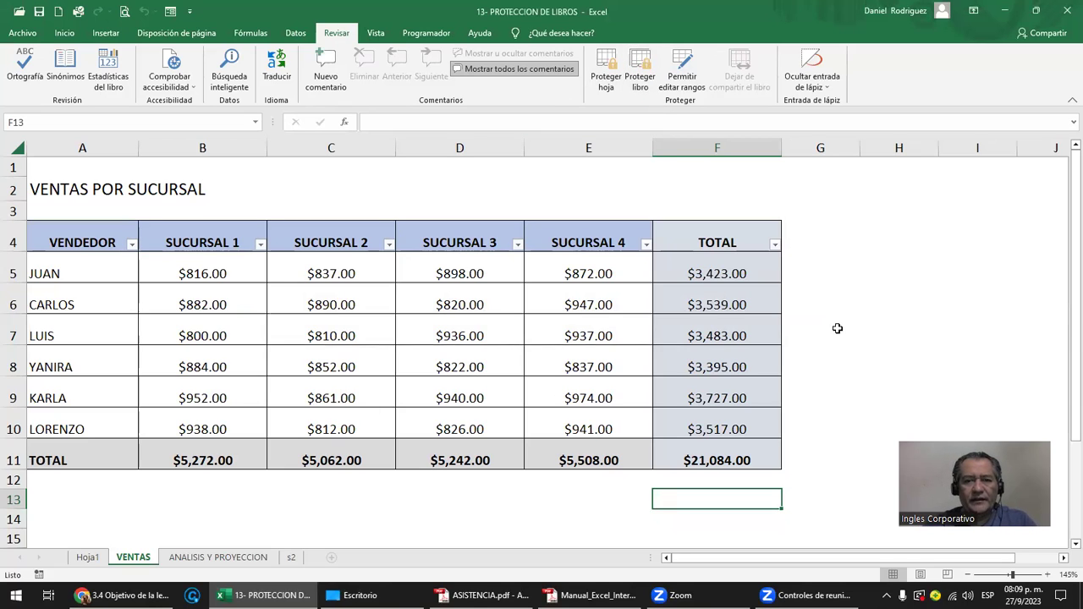
click(836, 329)
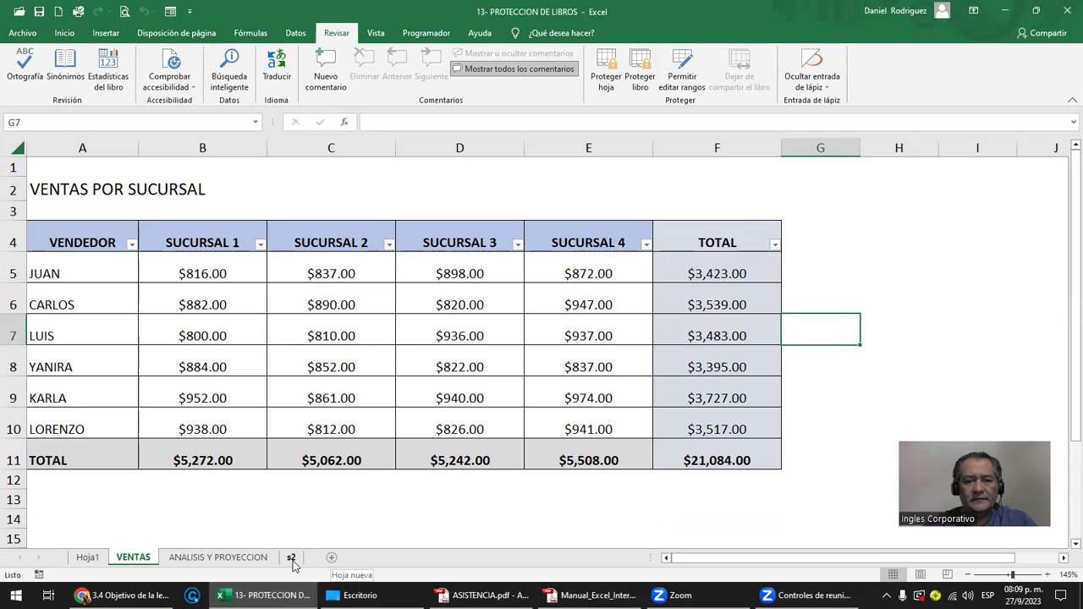
Create a duplicate sheet s2 (2) by Ctrl-dragging the s2 tab
click(291, 558)
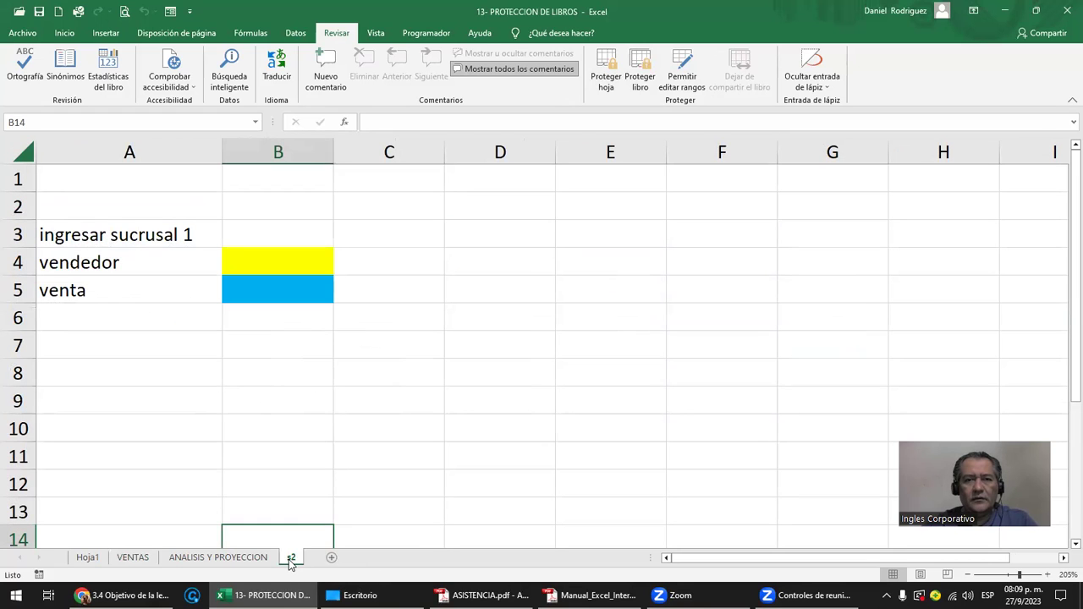
right_click(290, 559)
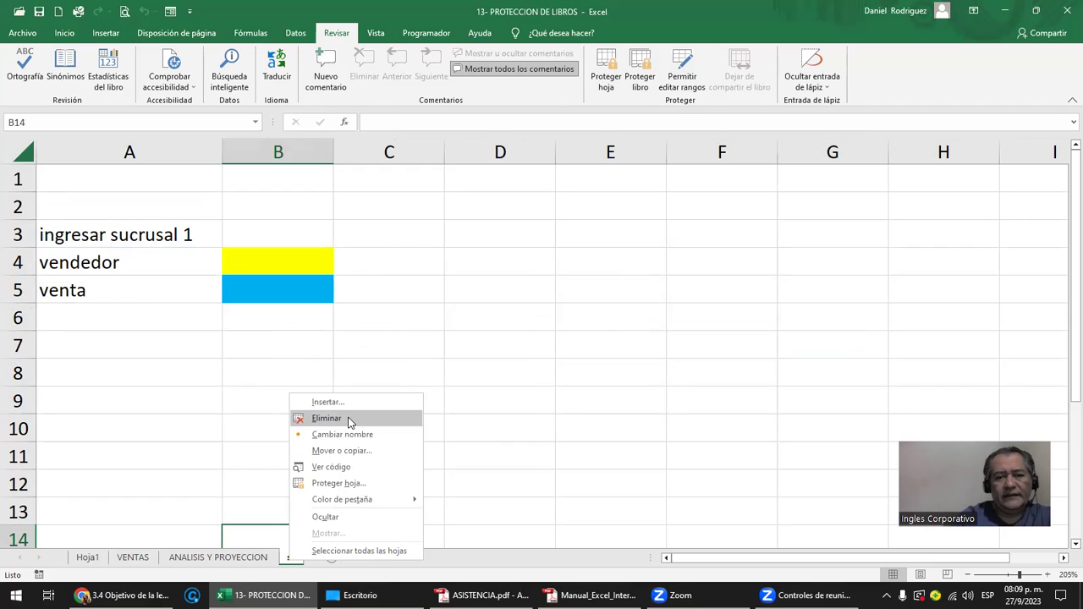
click(493, 426)
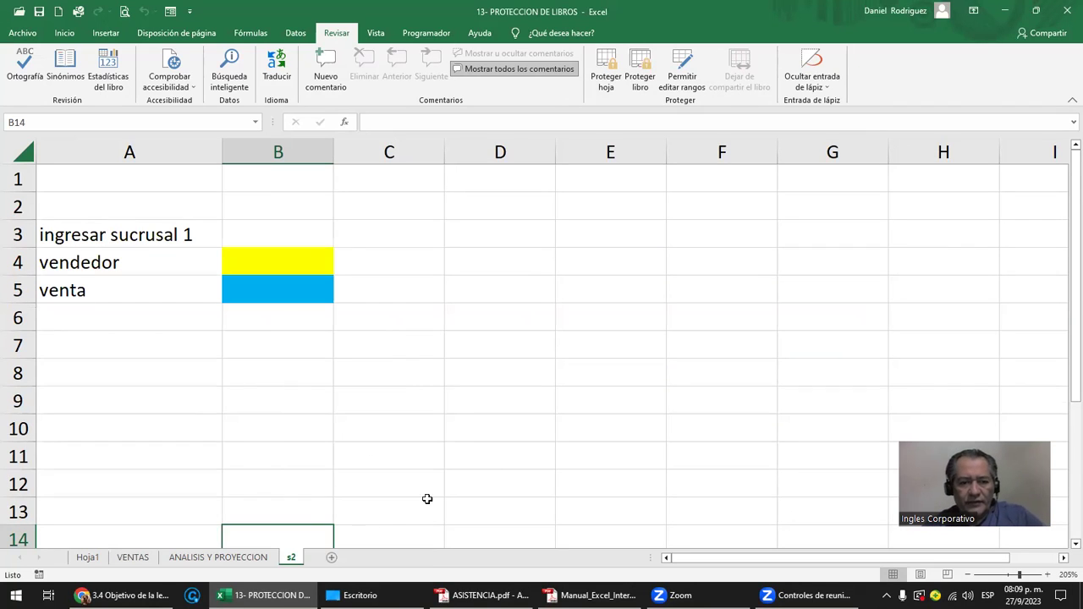
drag(300, 560, 342, 561)
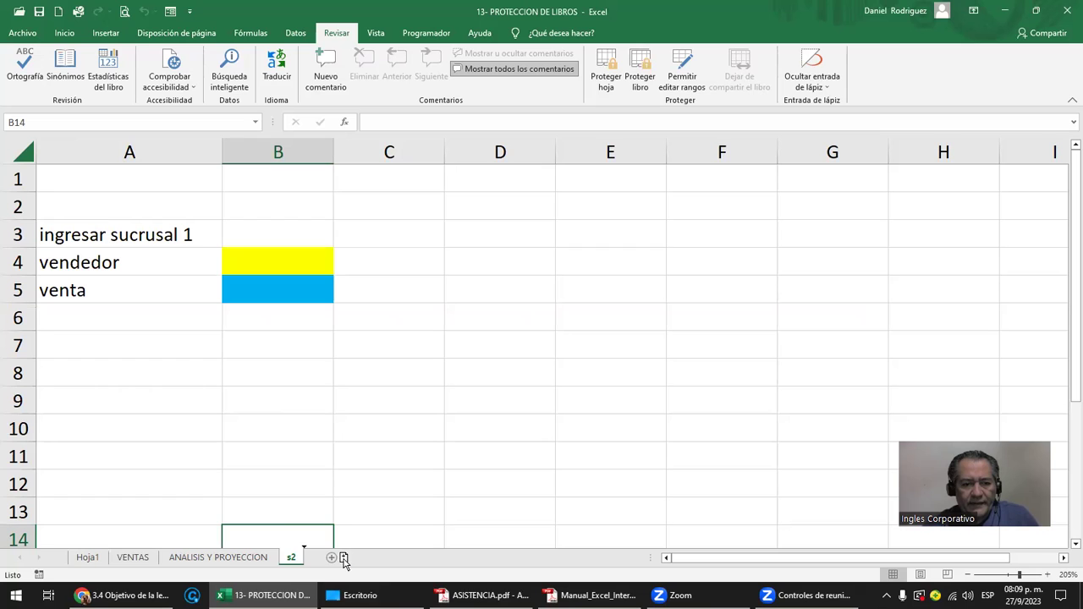
click(380, 491)
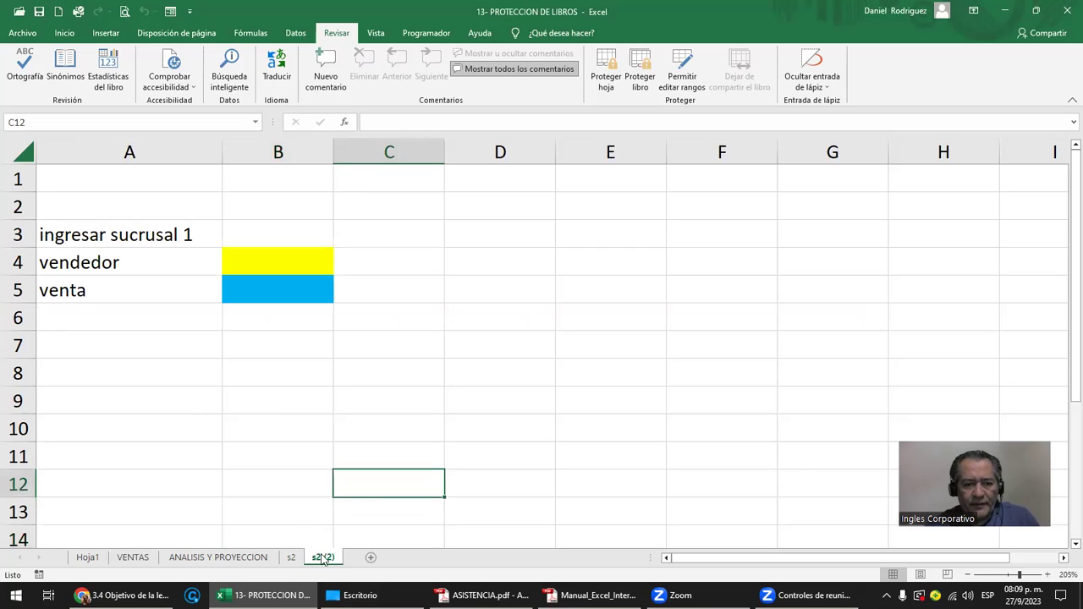
Delete the s2 (2) copy and confirm the deletion
click(298, 559)
click(320, 558)
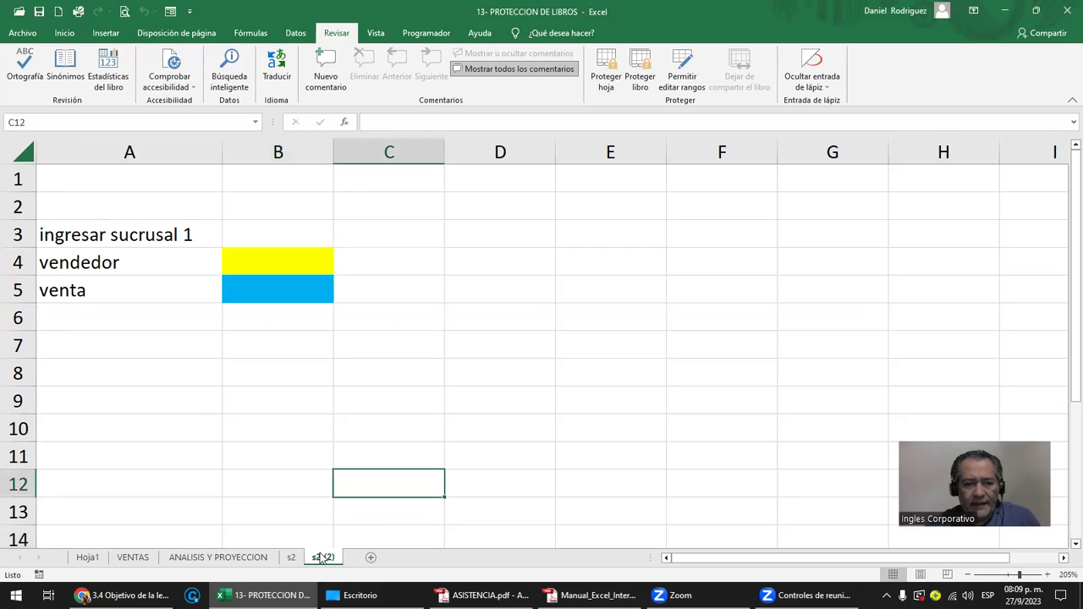
right_click(322, 558)
click(366, 414)
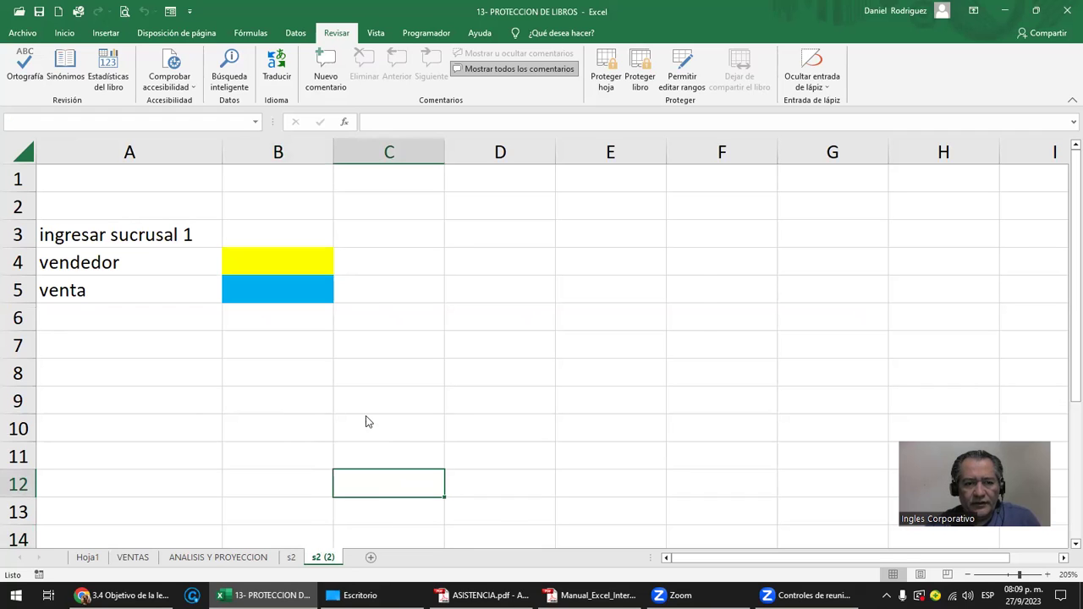
click(506, 336)
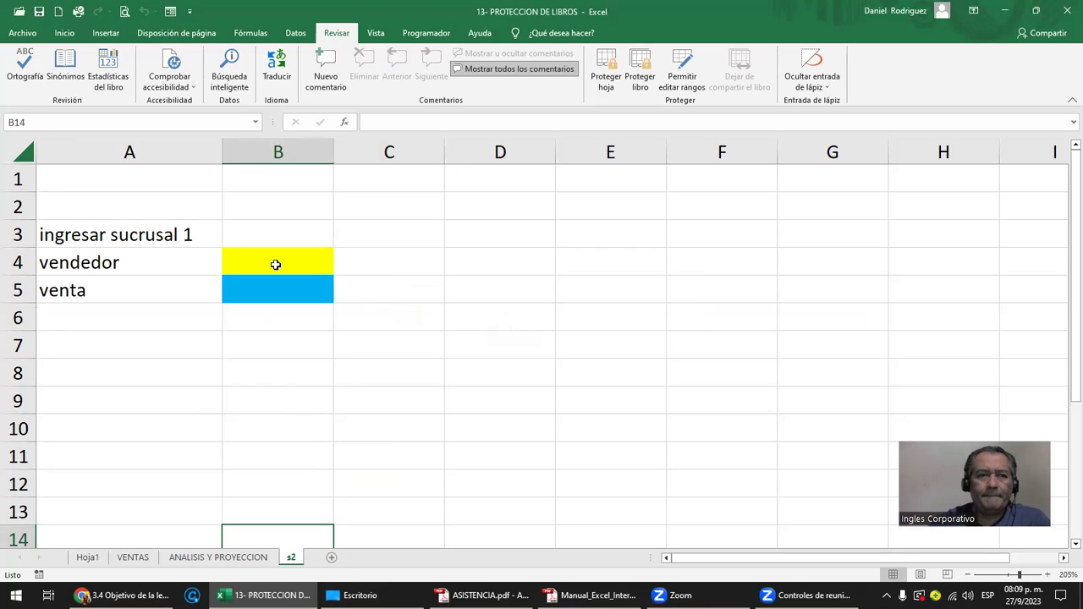
Protect the workbook structure with a password, confirming it in the re-entry prompt
click(639, 81)
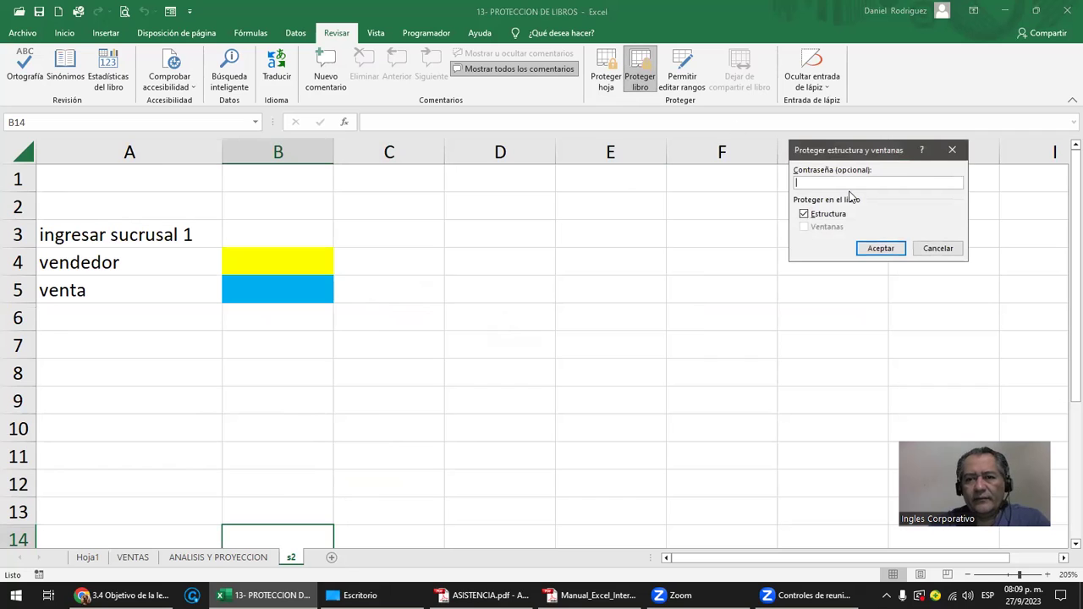
text(3)
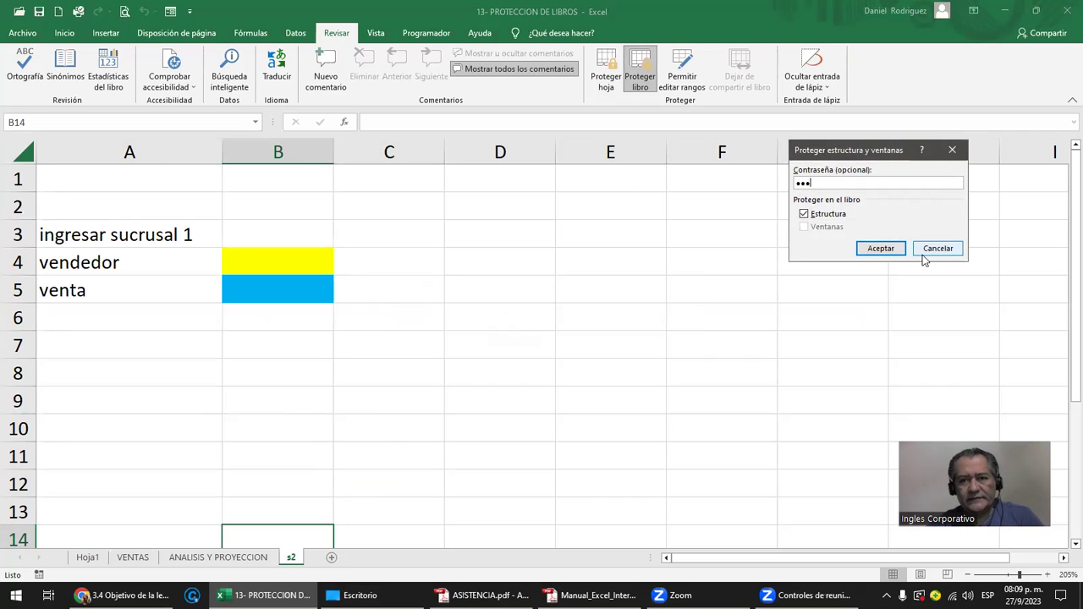
click(876, 248)
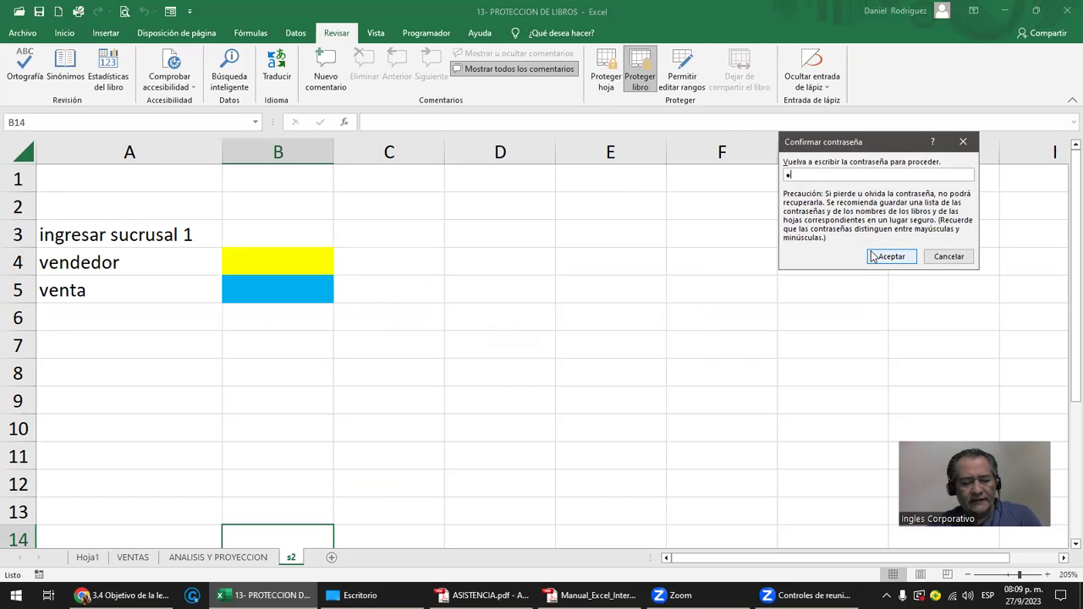
click(874, 256)
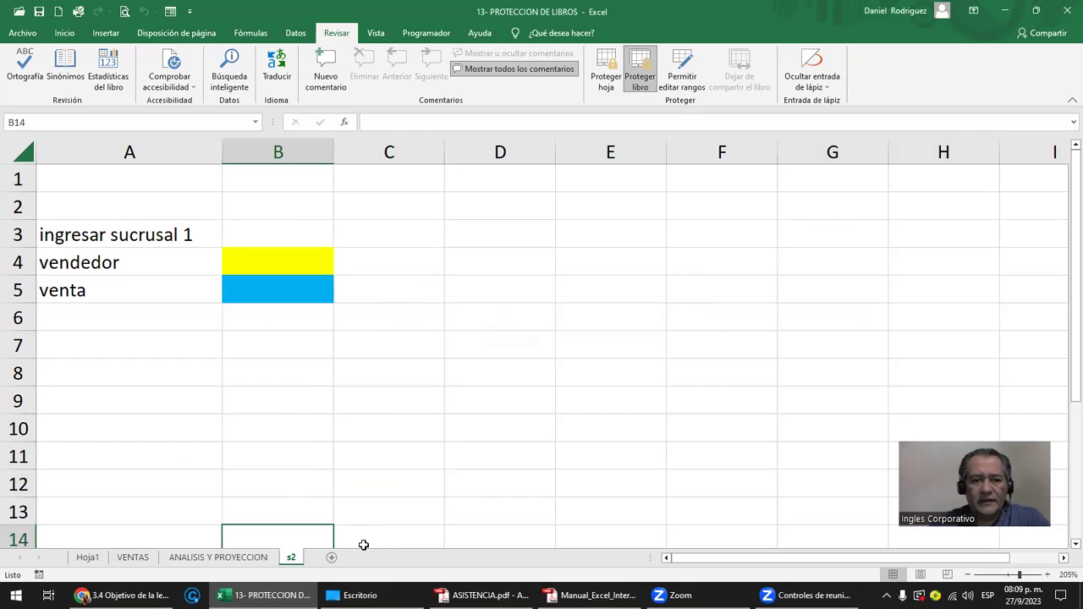
click(457, 419)
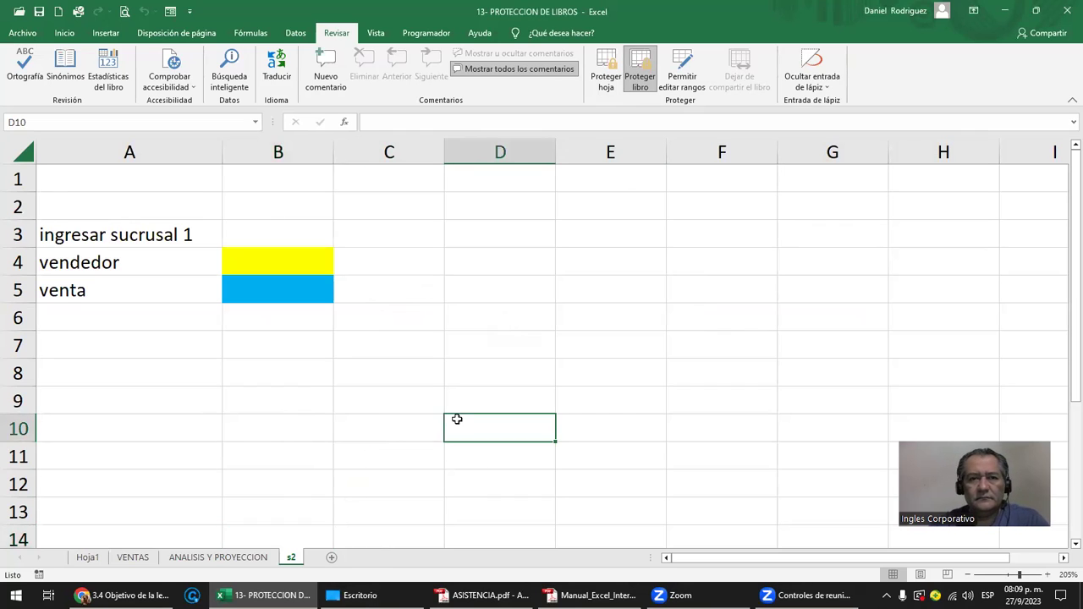
click(10, 32)
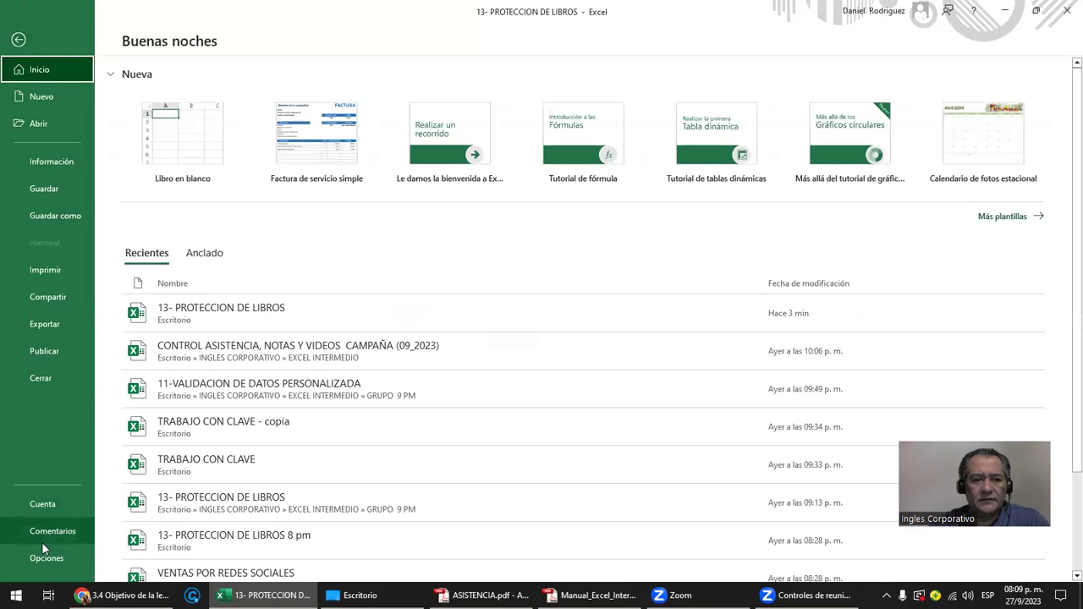
click(53, 378)
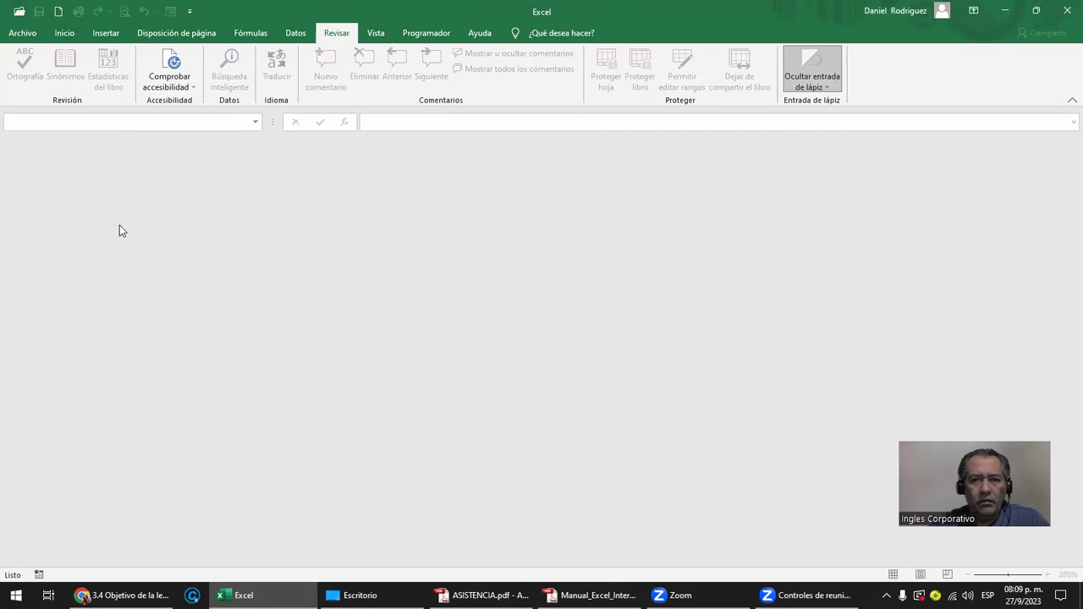
click(22, 32)
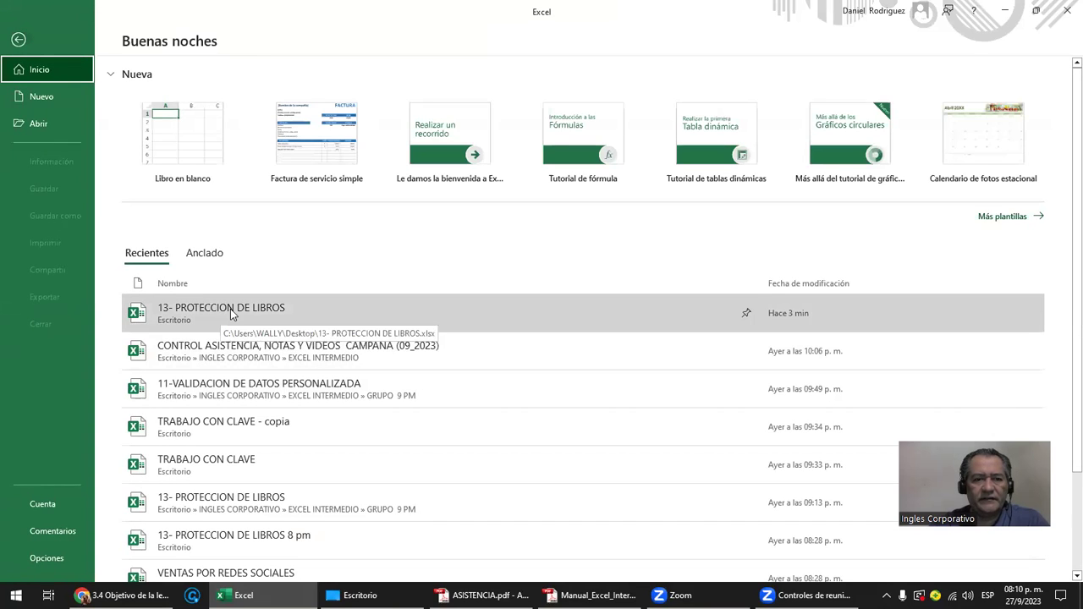
click(240, 313)
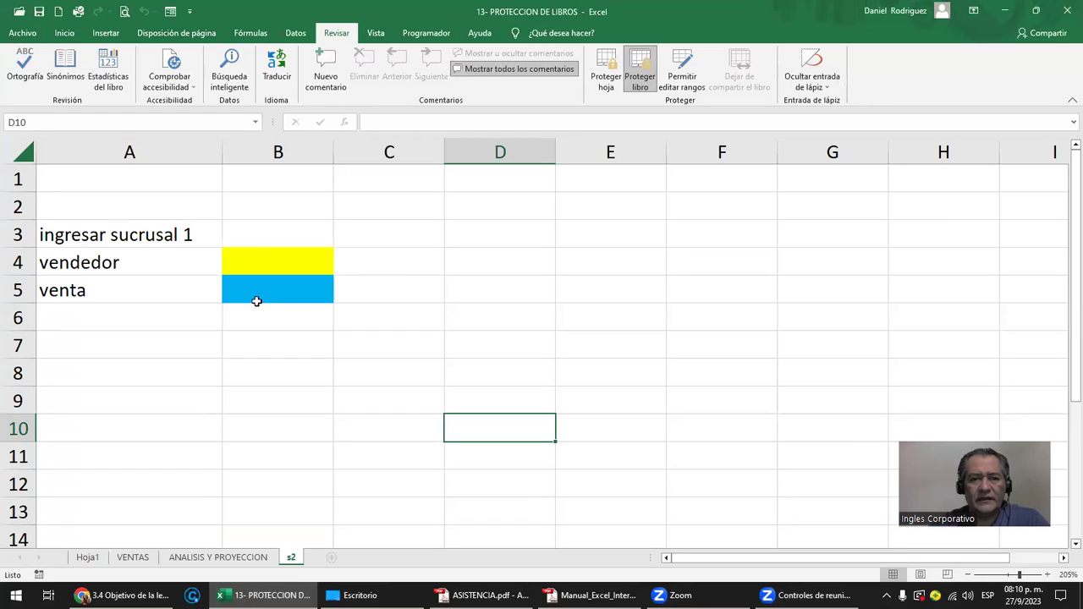
click(389, 285)
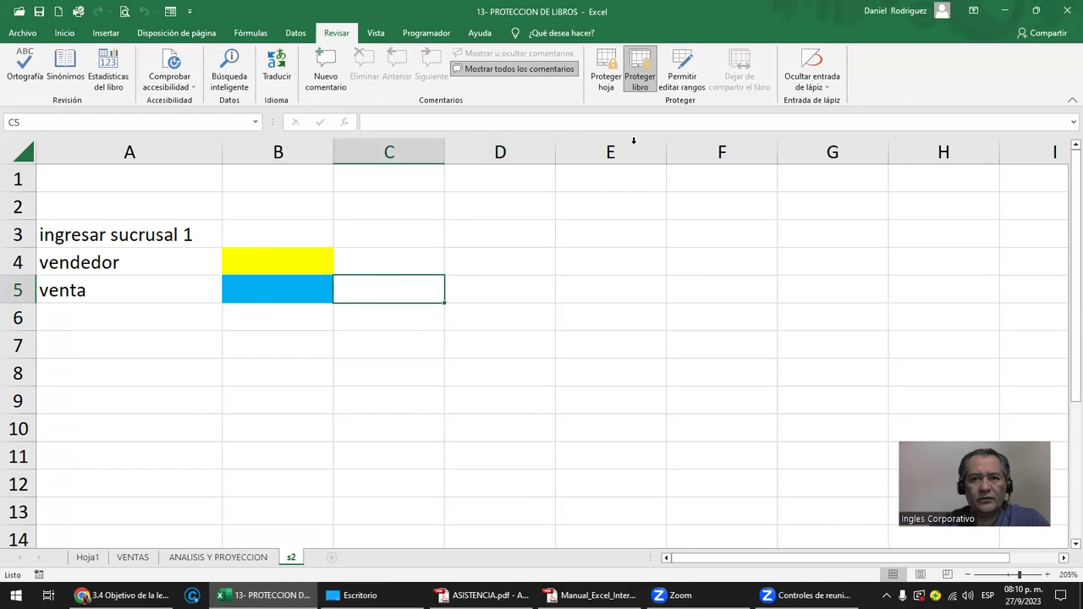
click(499, 285)
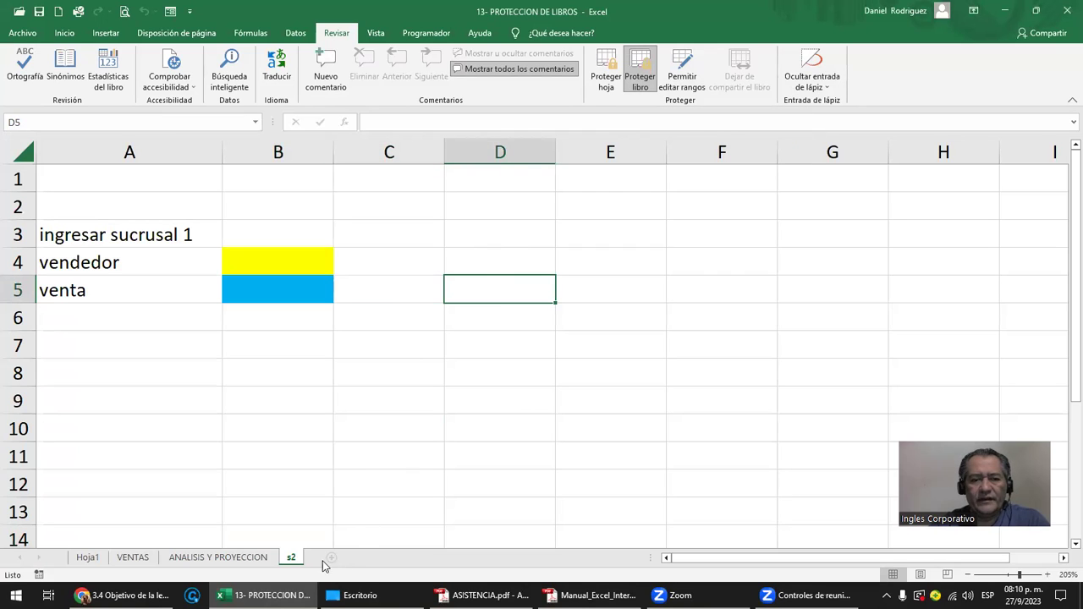
right_click(293, 558)
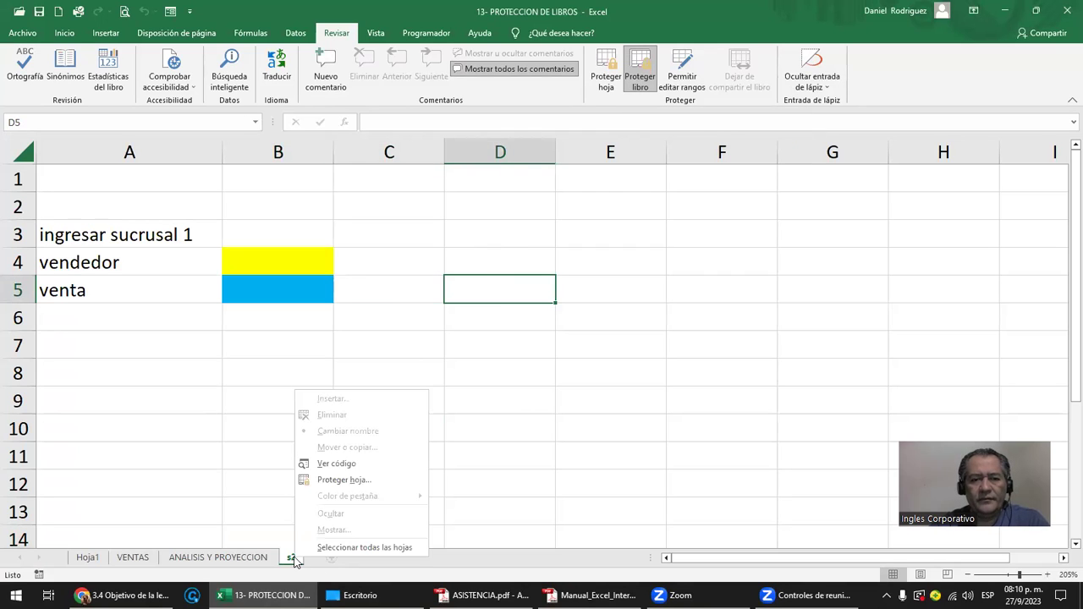
click(533, 420)
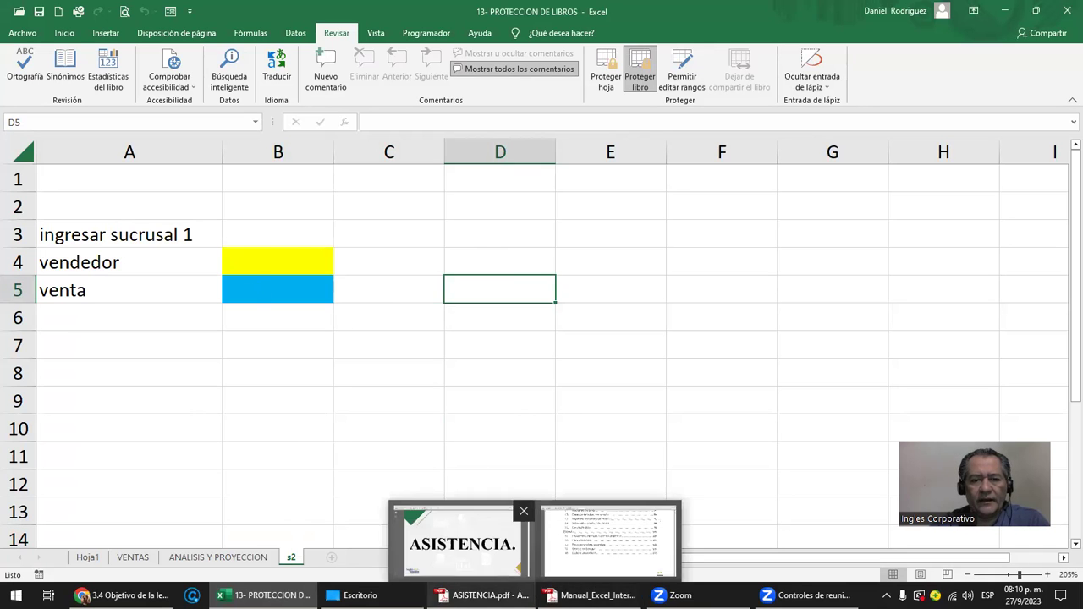
Bring up the Excel manual PDF and jump to its workbook security section
click(593, 595)
scroll(499, 272, up, 2)
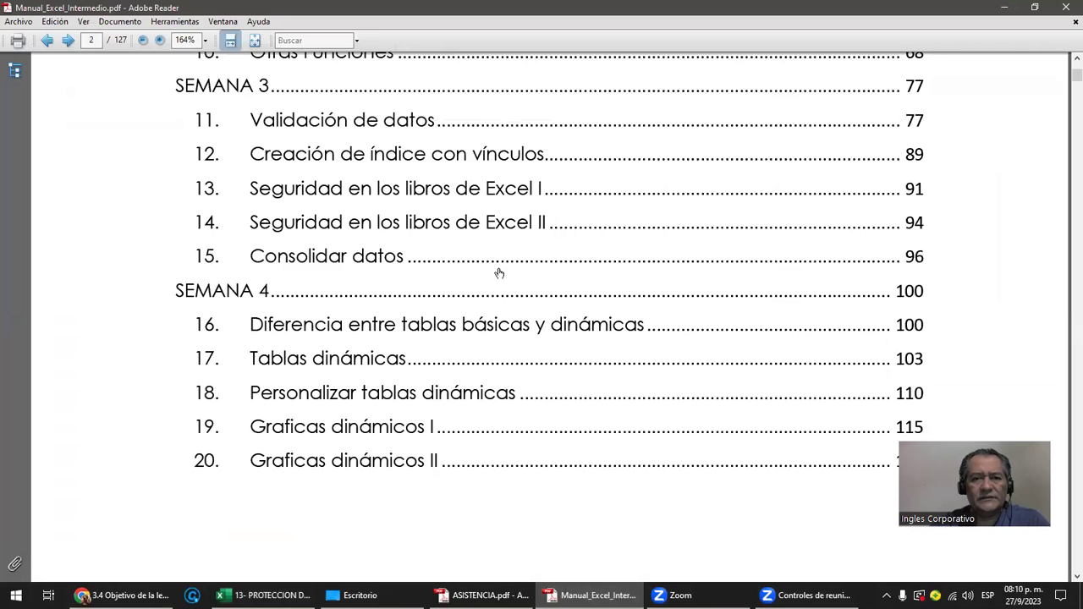
click(482, 189)
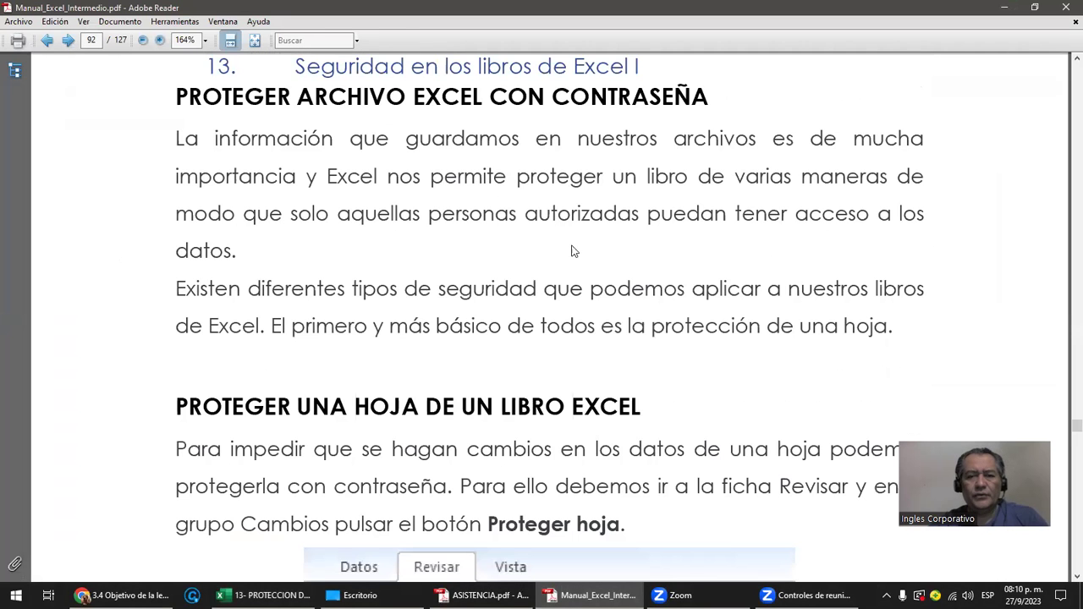
Scroll through the manual to the 'Cifrar con contraseña' section on page 95
scroll(512, 148, down, 3)
scroll(512, 152, down, 1)
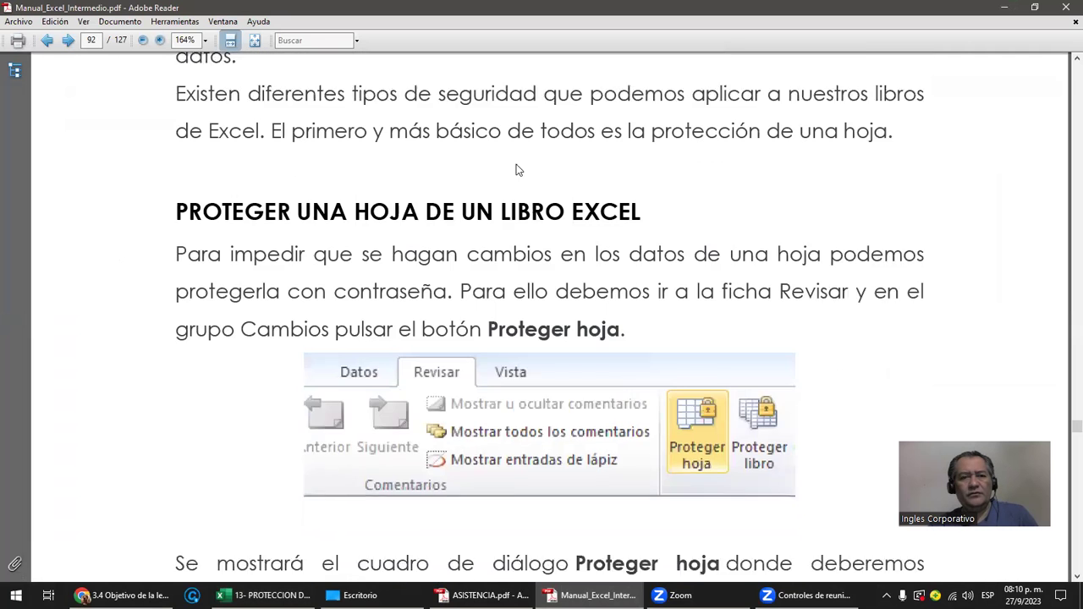
scroll(514, 162, down, 2)
scroll(514, 165, down, 3)
scroll(515, 170, down, 3)
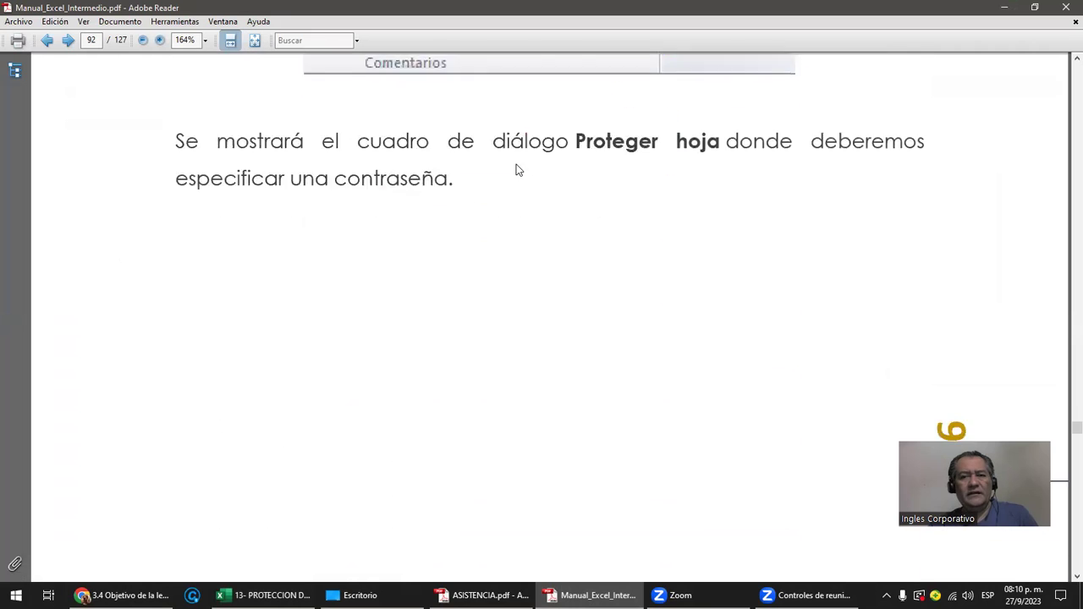
scroll(513, 169, up, 2)
scroll(770, 198, up, 1)
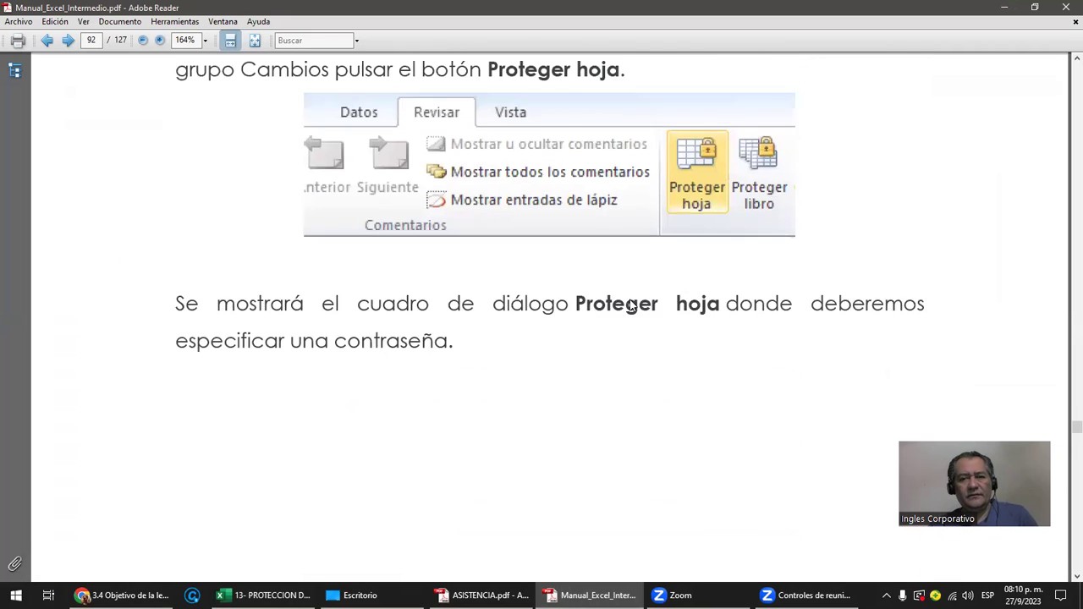
scroll(607, 338, down, 5)
scroll(519, 378, down, 5)
scroll(524, 368, down, 7)
scroll(525, 367, down, 5)
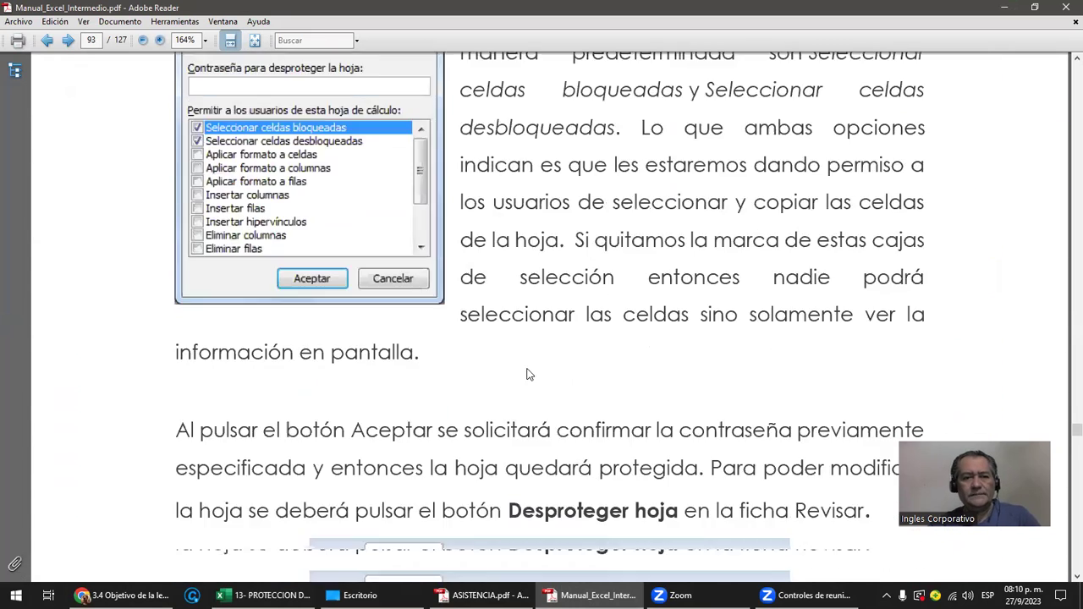
scroll(524, 369, up, 3)
scroll(524, 369, down, 4)
scroll(521, 371, down, 4)
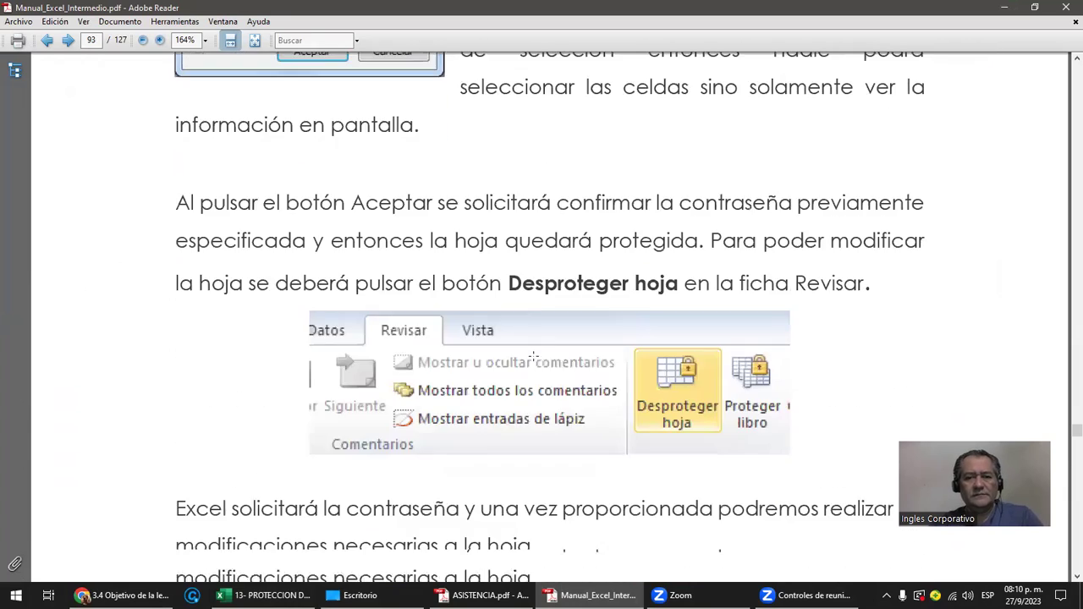
scroll(504, 375, down, 7)
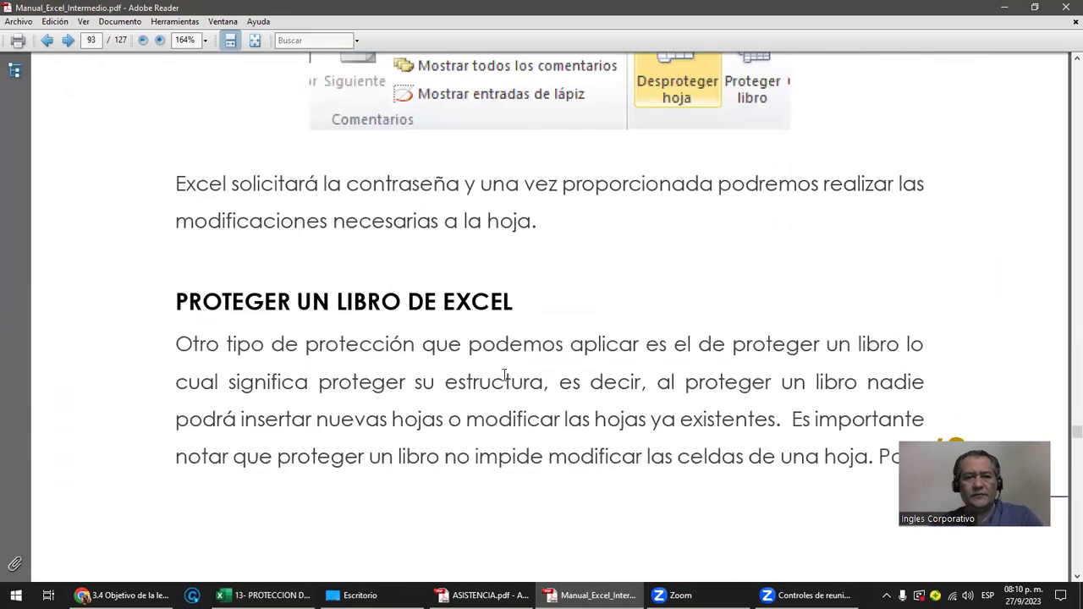
scroll(504, 375, down, 4)
scroll(507, 380, down, 5)
scroll(505, 374, down, 5)
scroll(505, 375, down, 2)
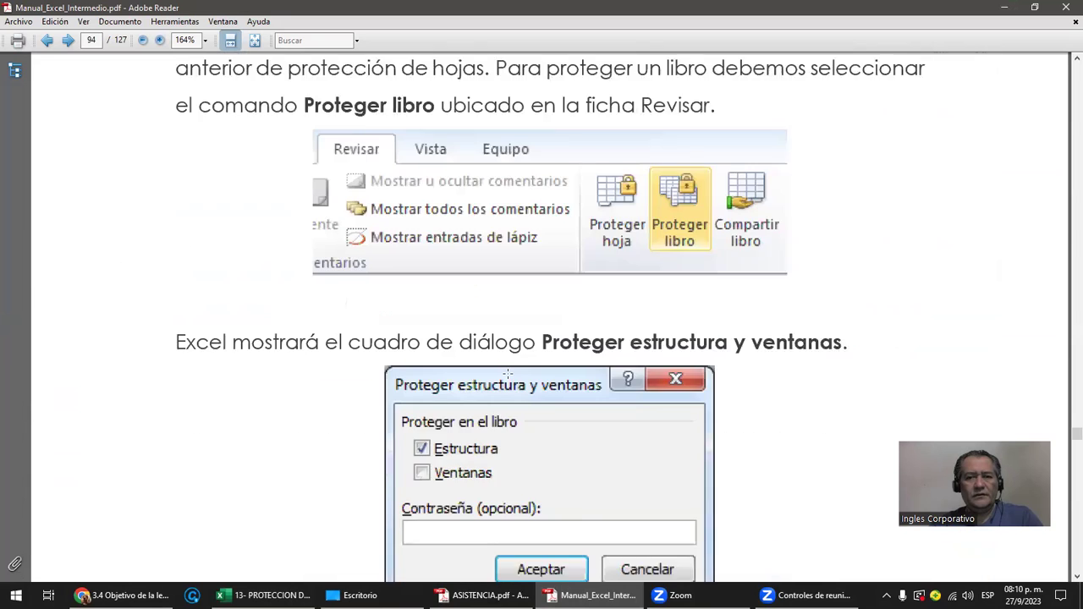
scroll(507, 373, down, 1)
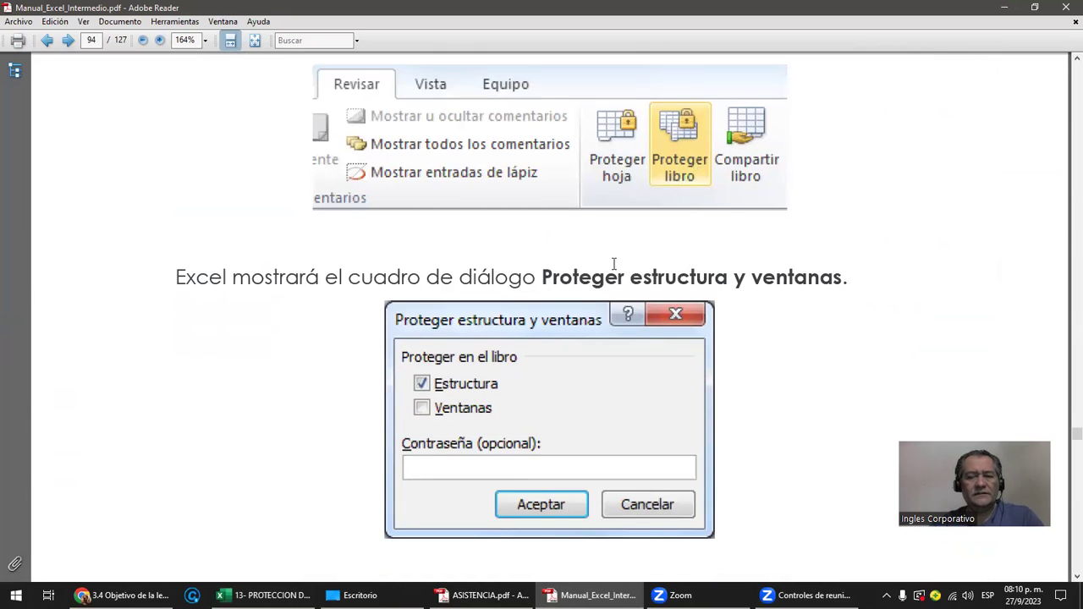
scroll(613, 263, up, 1)
scroll(614, 265, up, 4)
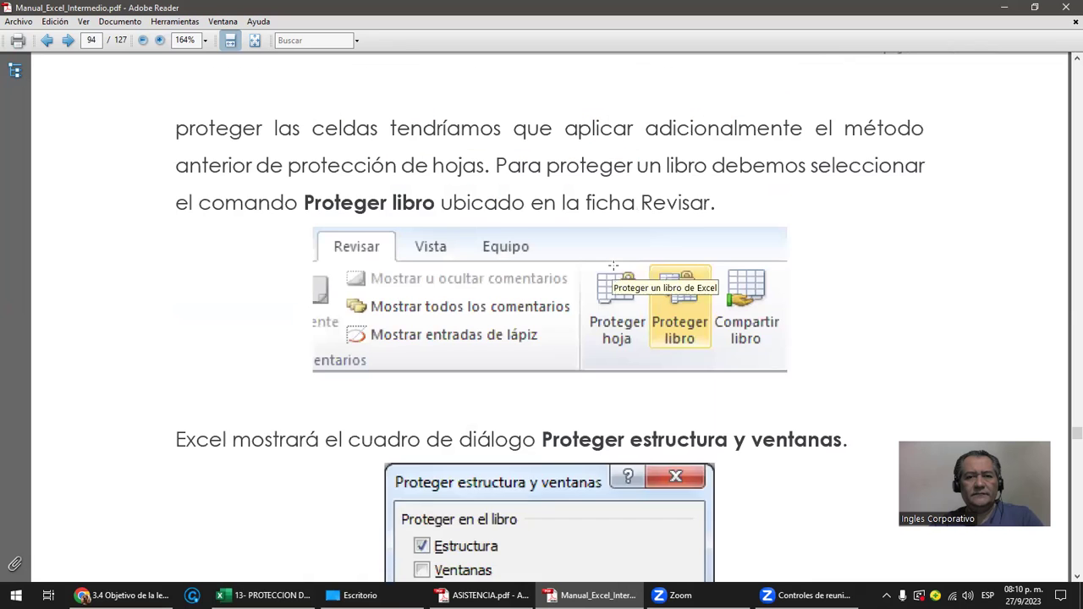
scroll(614, 265, up, 1)
scroll(613, 265, up, 6)
scroll(613, 265, up, 5)
scroll(615, 271, up, 4)
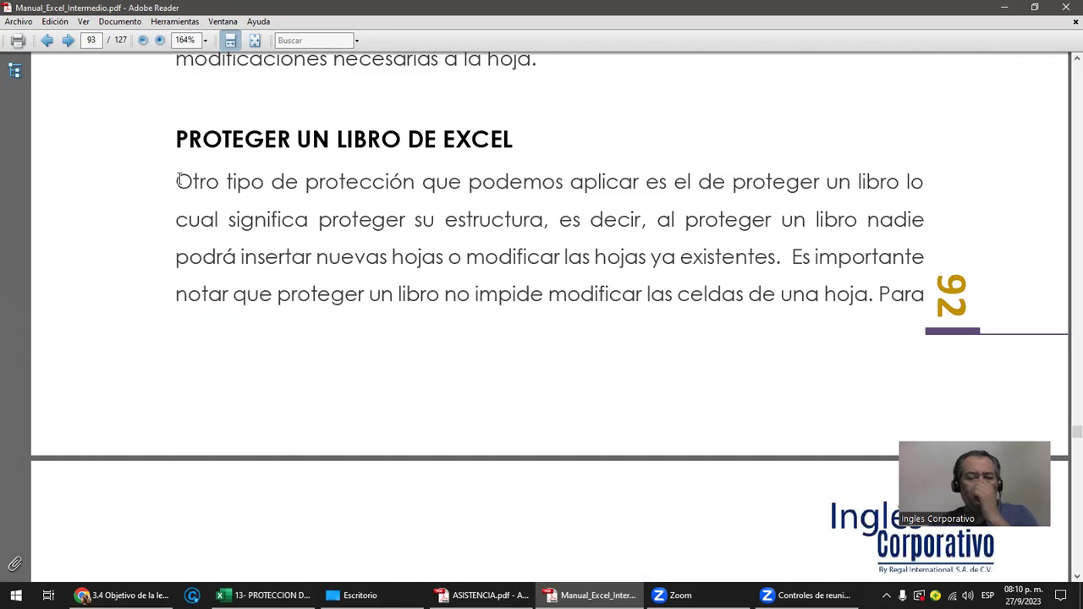
scroll(203, 183, down, 3)
scroll(266, 188, down, 7)
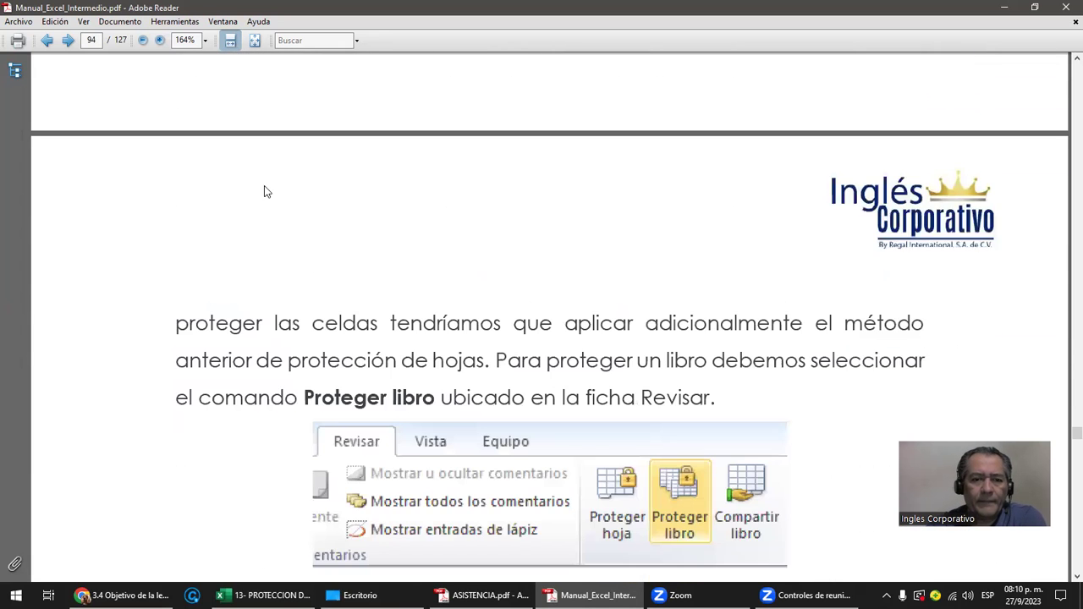
scroll(269, 201, down, 2)
scroll(268, 200, down, 5)
scroll(269, 199, down, 3)
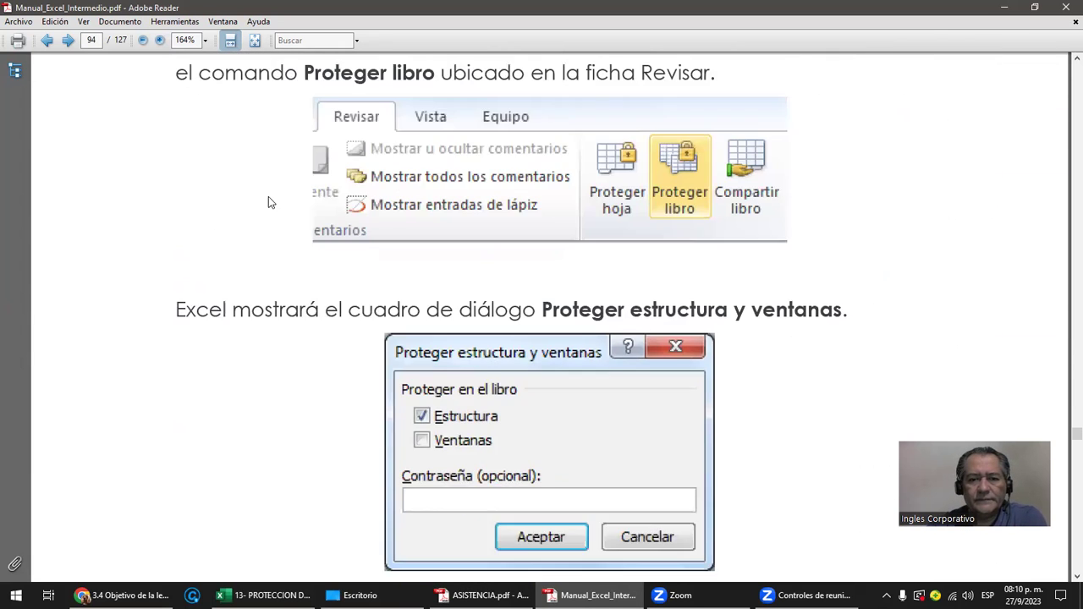
scroll(269, 199, down, 3)
scroll(269, 199, down, 2)
scroll(271, 202, down, 3)
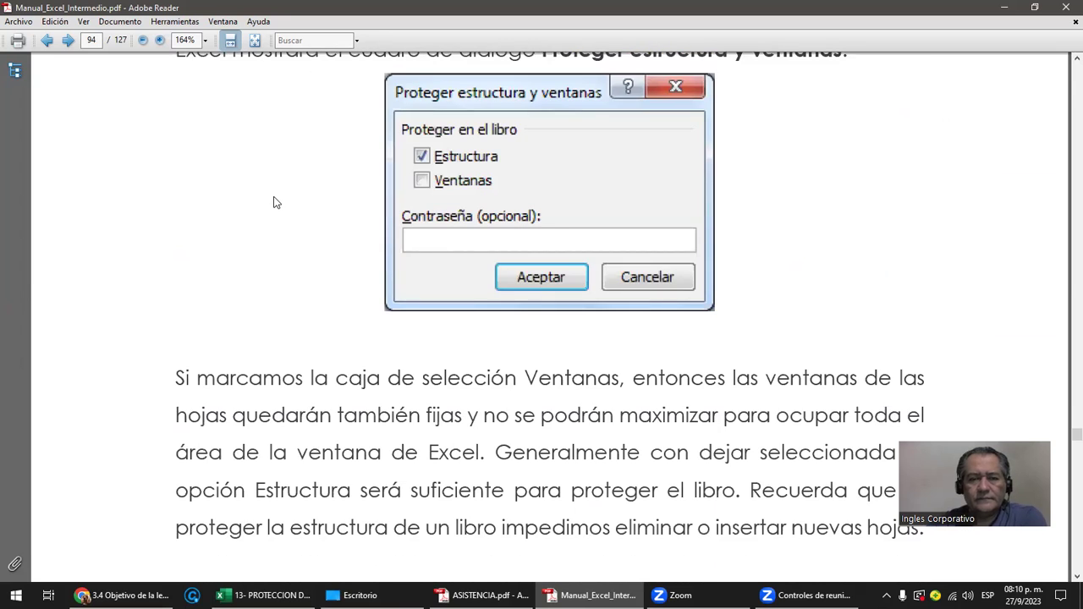
scroll(282, 202, down, 3)
scroll(281, 202, down, 2)
scroll(282, 202, down, 2)
scroll(283, 204, down, 4)
scroll(286, 209, down, 3)
scroll(286, 209, down, 2)
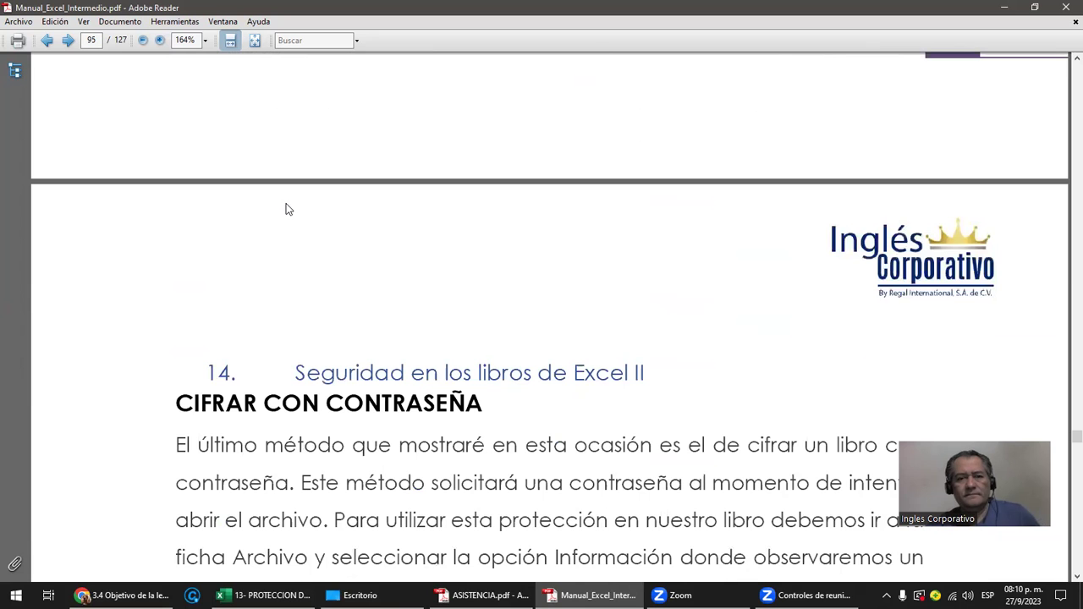
scroll(286, 210, down, 5)
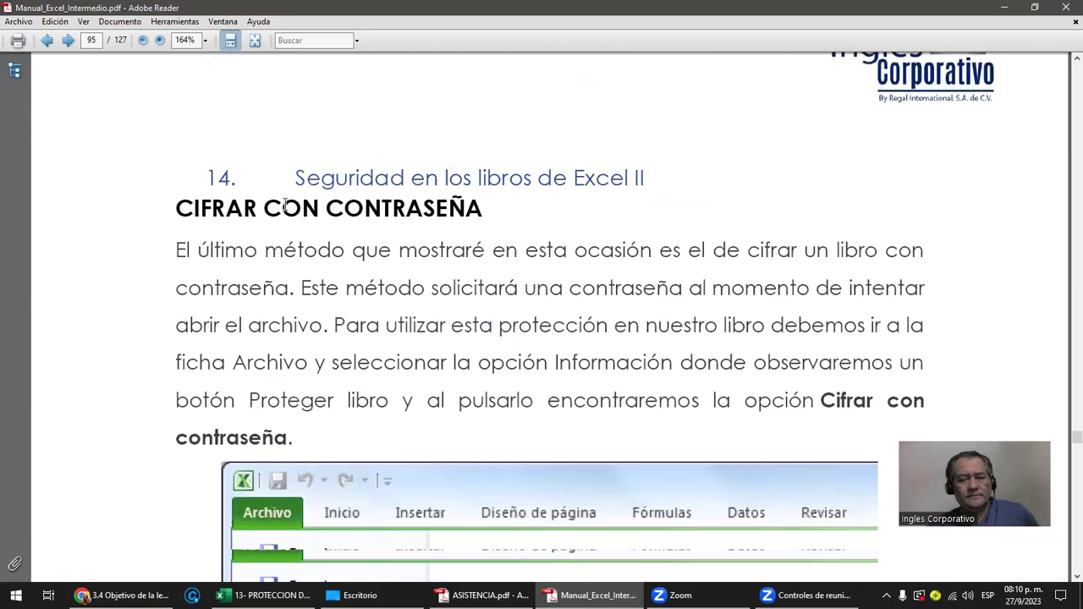
scroll(286, 210, down, 4)
scroll(286, 211, down, 4)
scroll(286, 207, down, 5)
scroll(286, 207, down, 2)
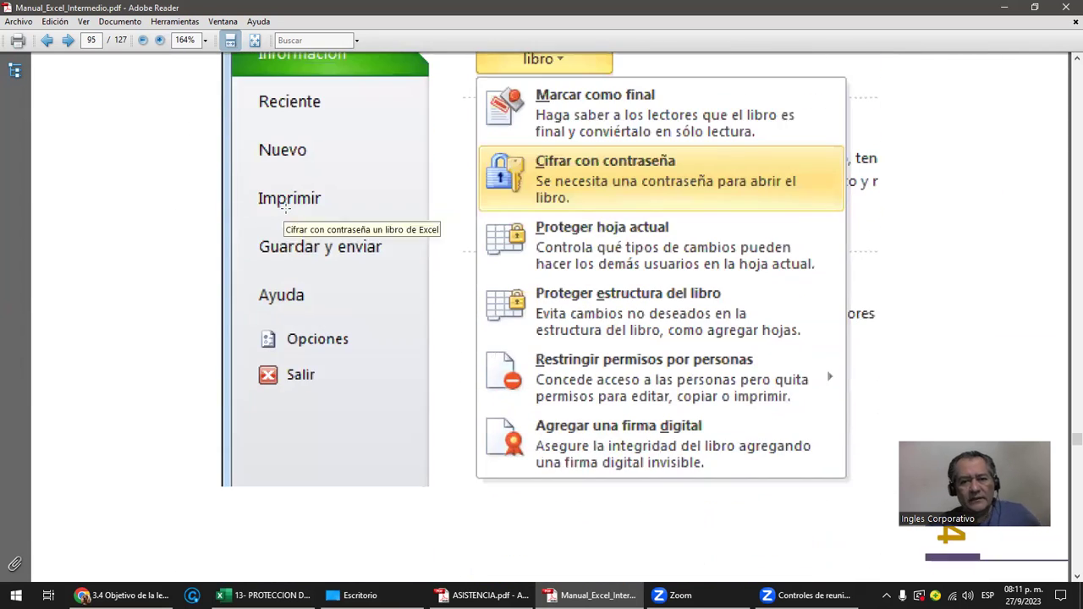
scroll(291, 216, down, 1)
scroll(296, 217, down, 3)
scroll(297, 208, down, 2)
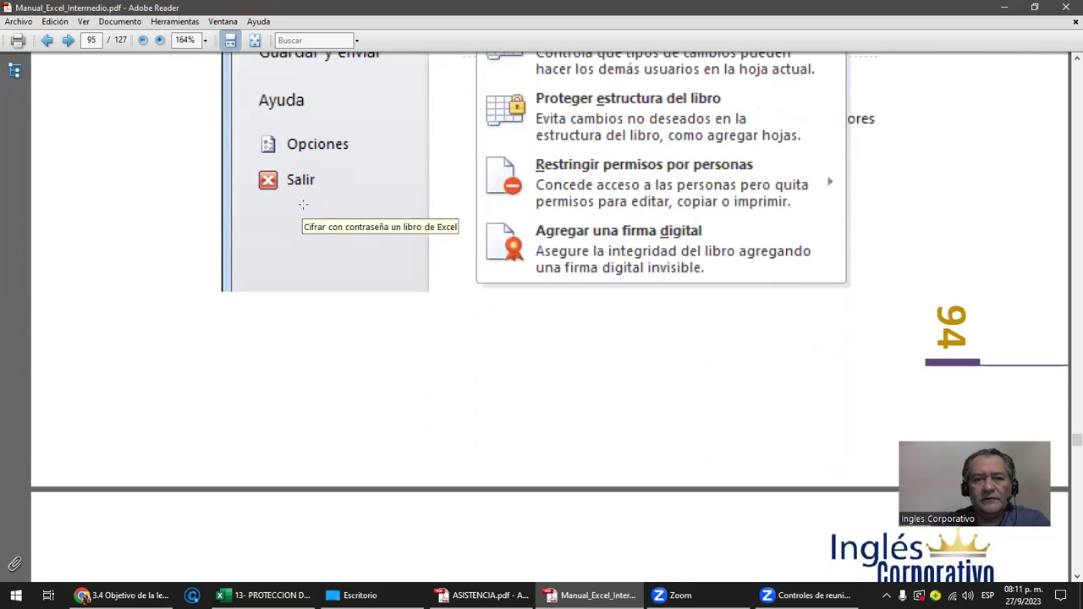
scroll(303, 204, up, 3)
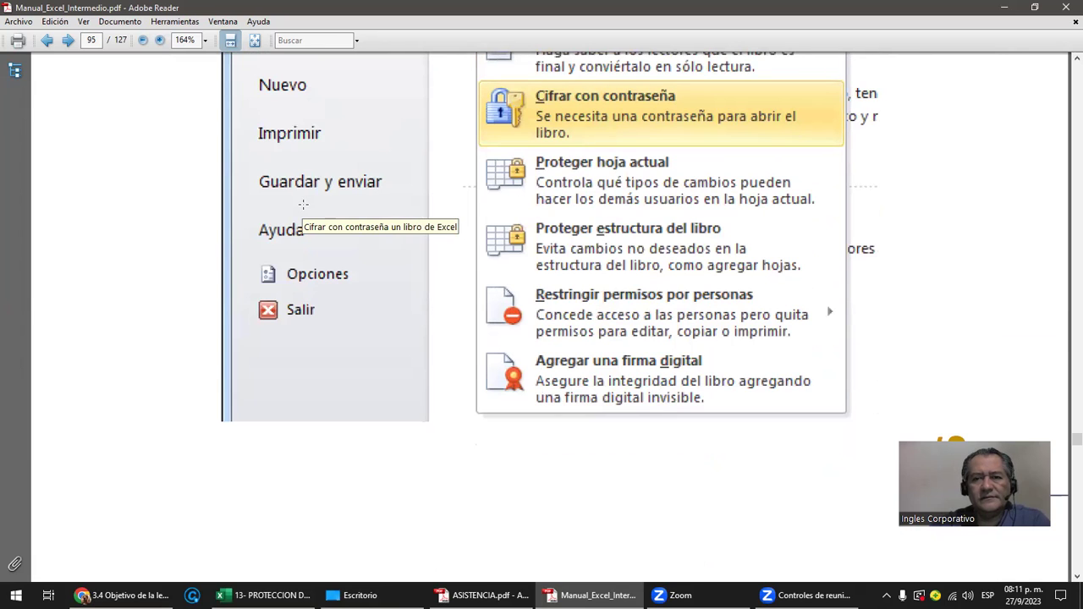
scroll(303, 204, down, 1)
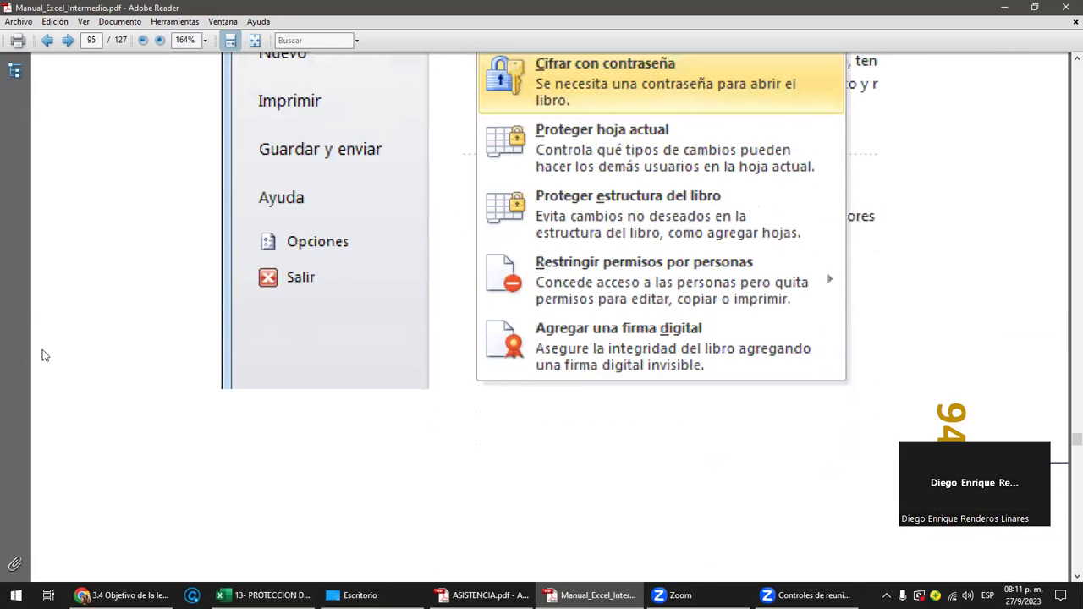
Return to Excel and go through the sheet tabs back to sheet s2
click(265, 595)
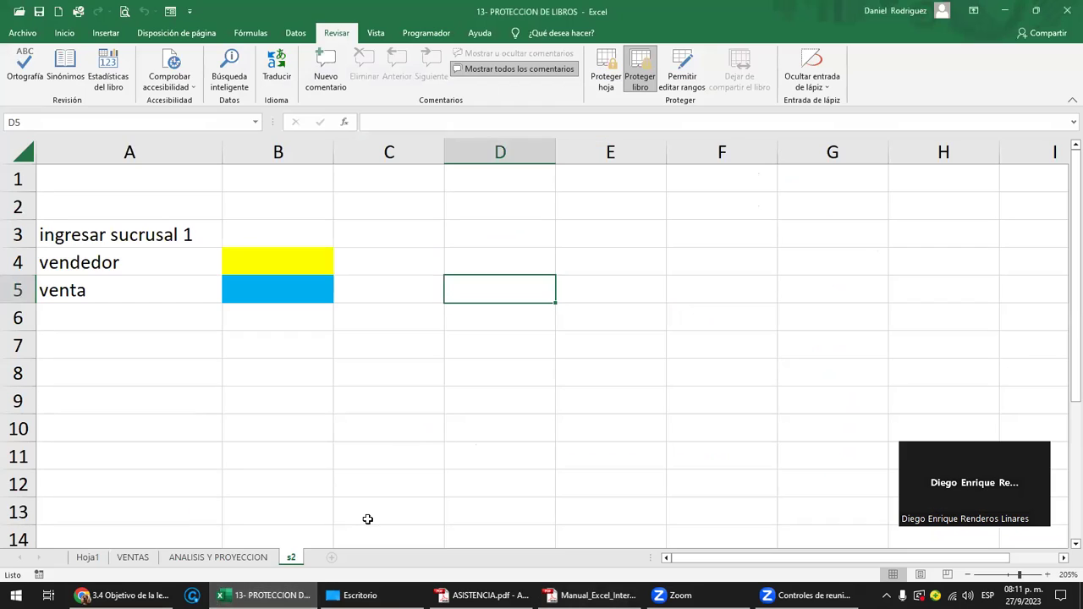
click(230, 560)
click(132, 558)
click(254, 559)
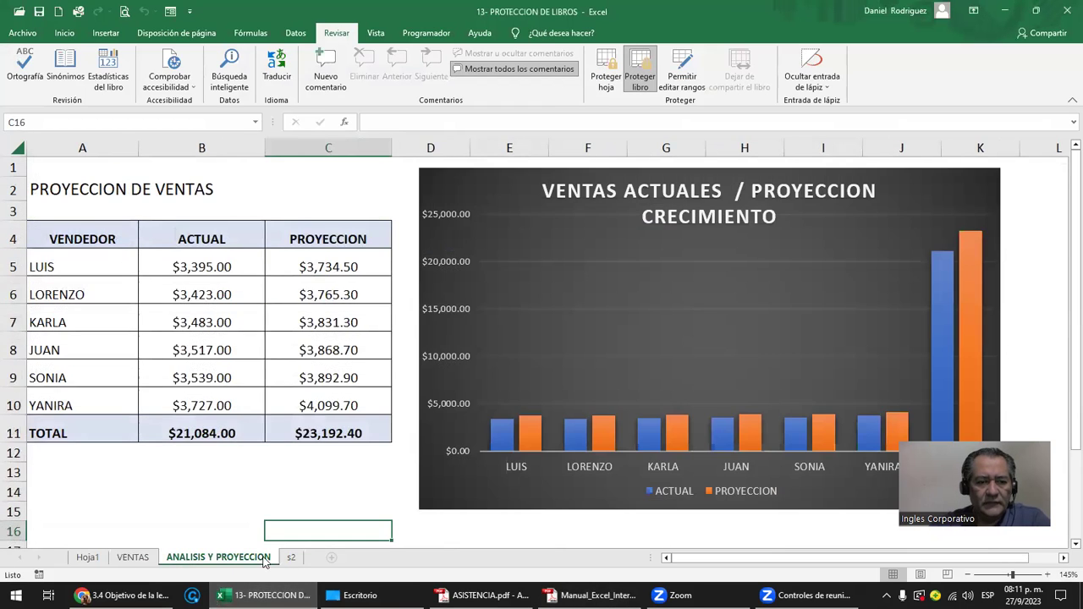
click(291, 558)
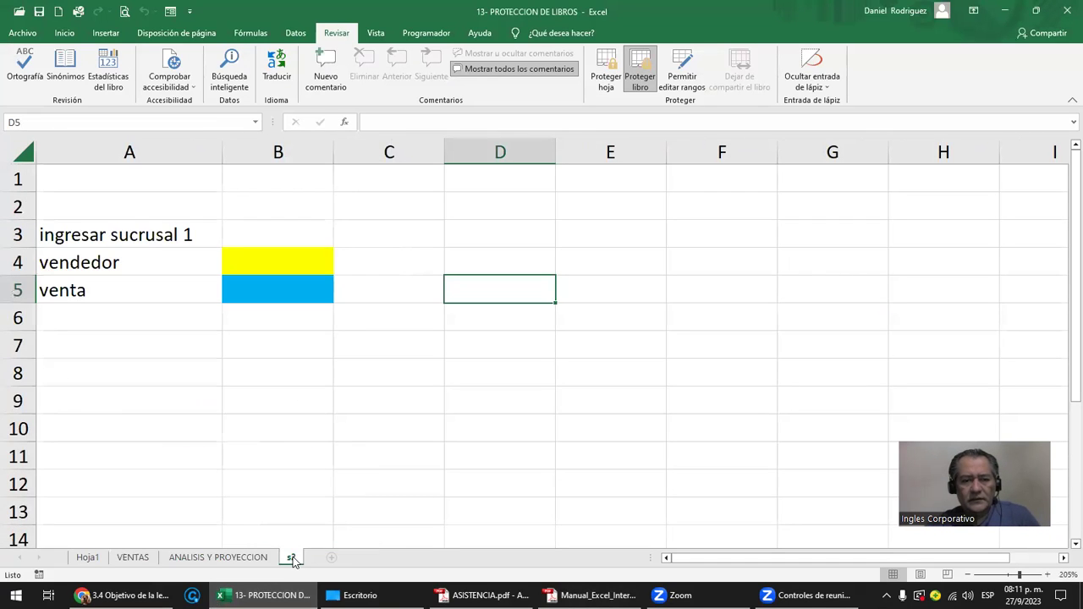
Try moving the s2 tab and check its context menu for the disabled sheet operations
mouse_move(293, 561)
mouse_down()
mouse_move(359, 557)
mouse_move(296, 558)
mouse_up()
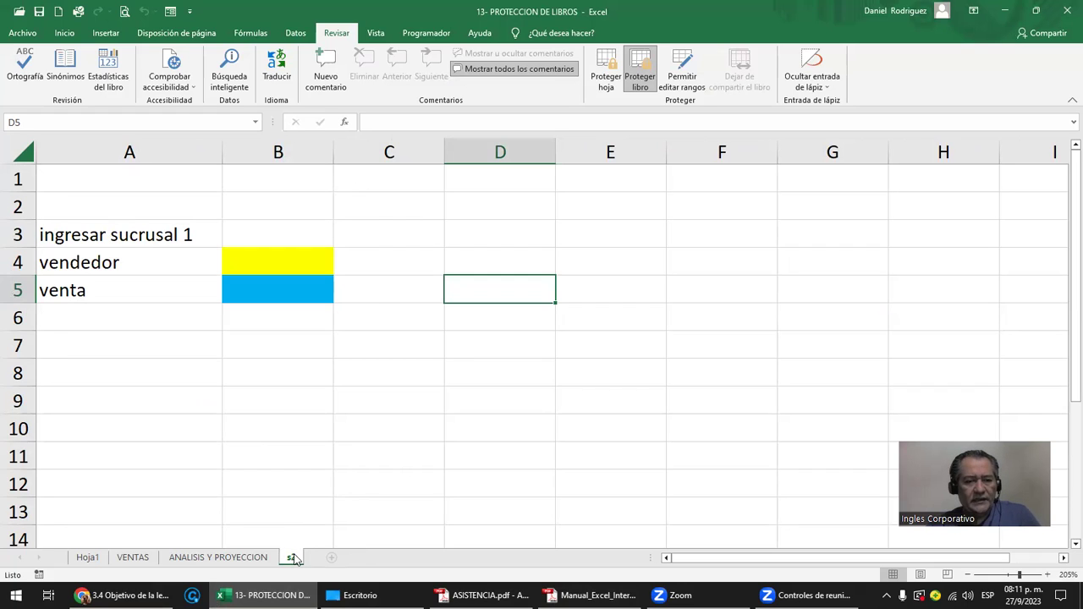
drag(293, 560, 326, 558)
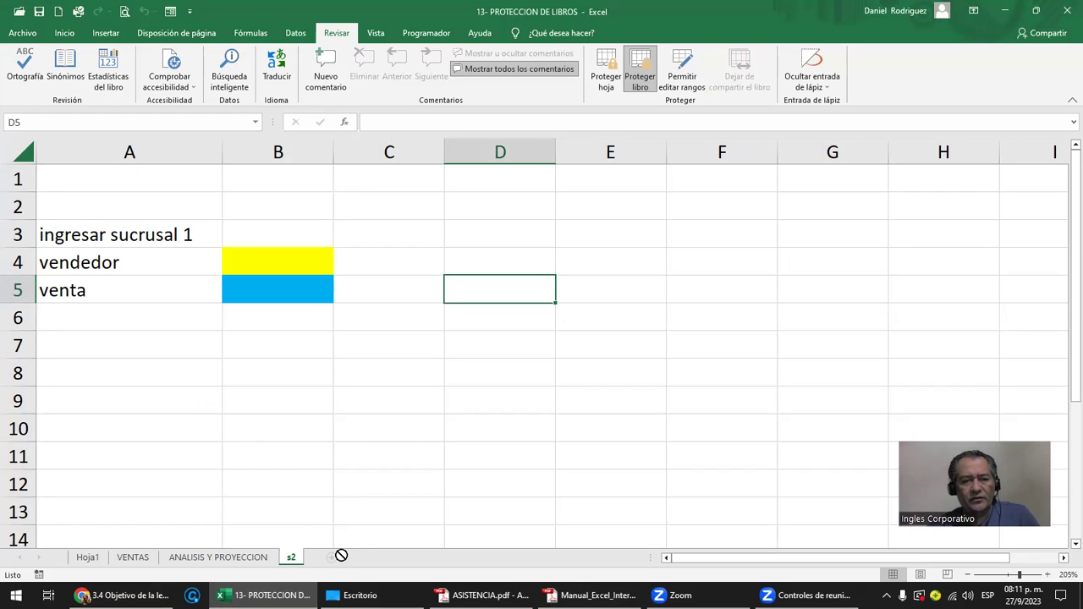
drag(324, 558, 325, 562)
right_click(299, 560)
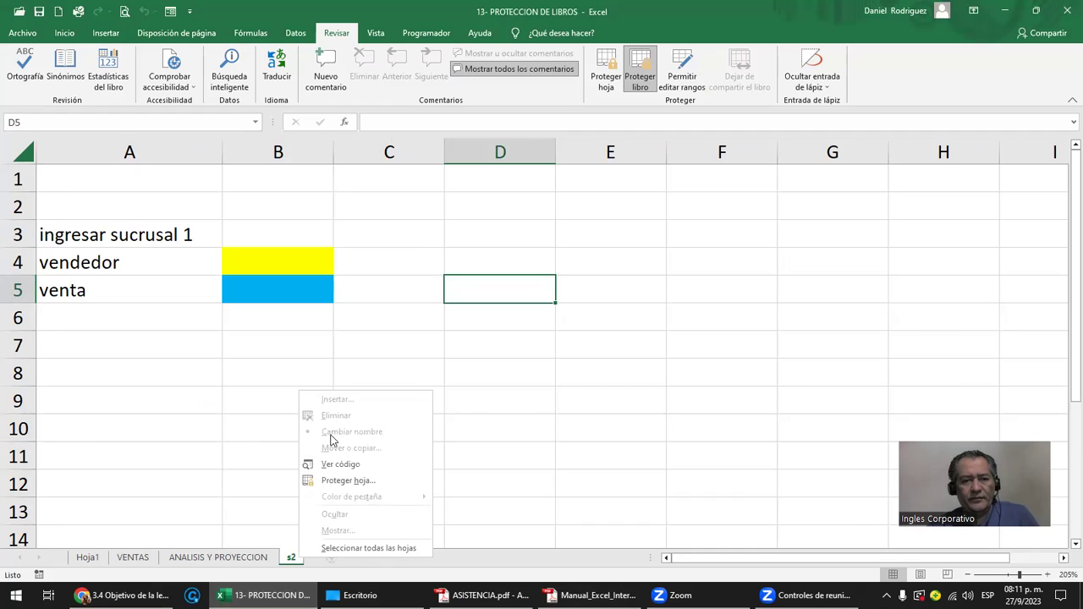
Unprotect the workbook and copy sheet s2 via Mover o copiar with Crear una copia checked
click(650, 92)
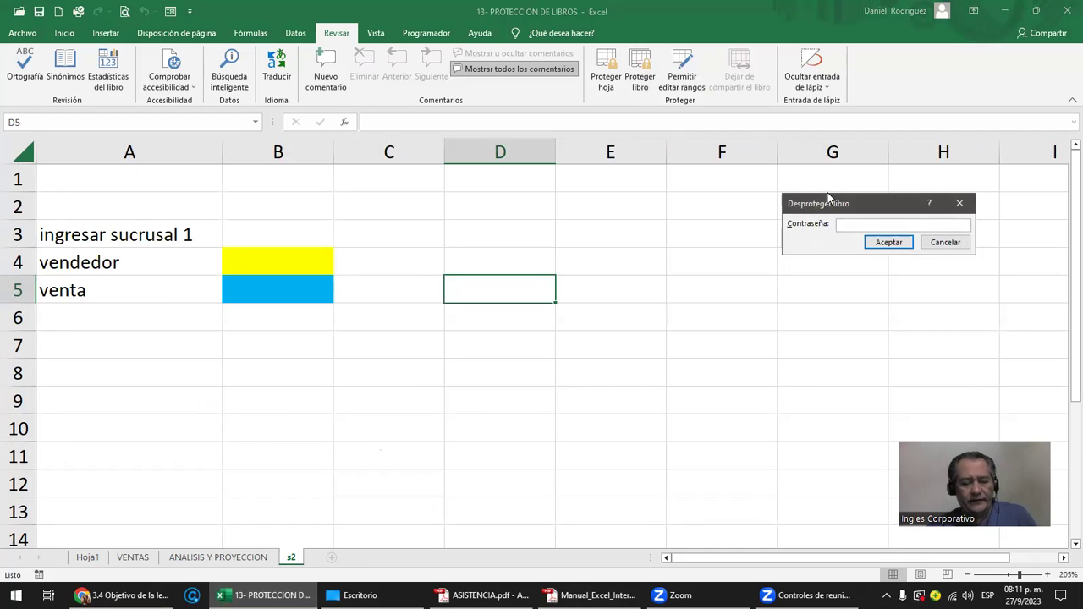
key(Return)
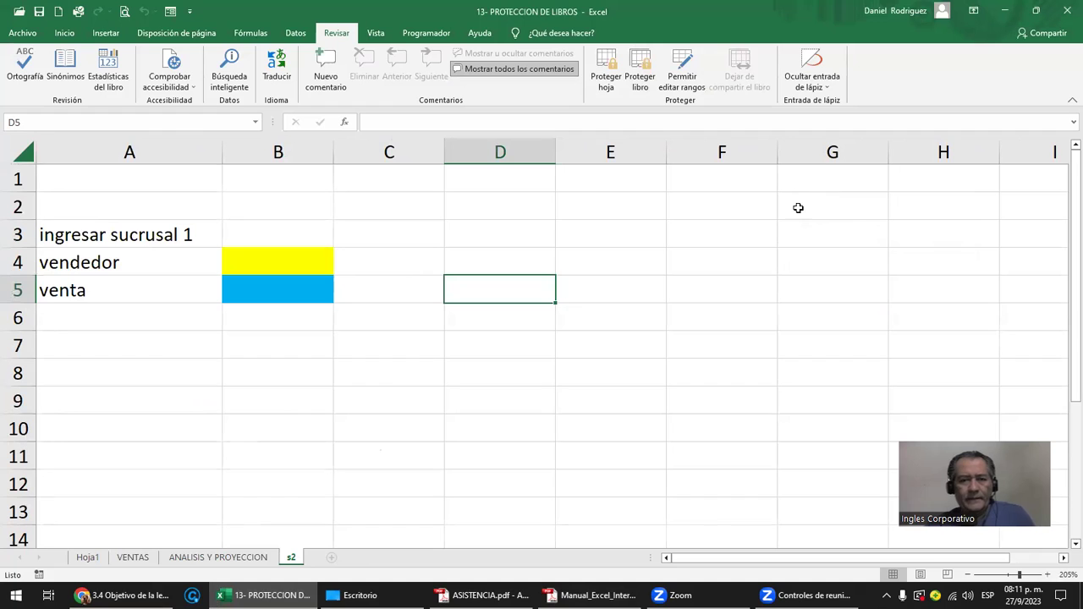
right_click(289, 560)
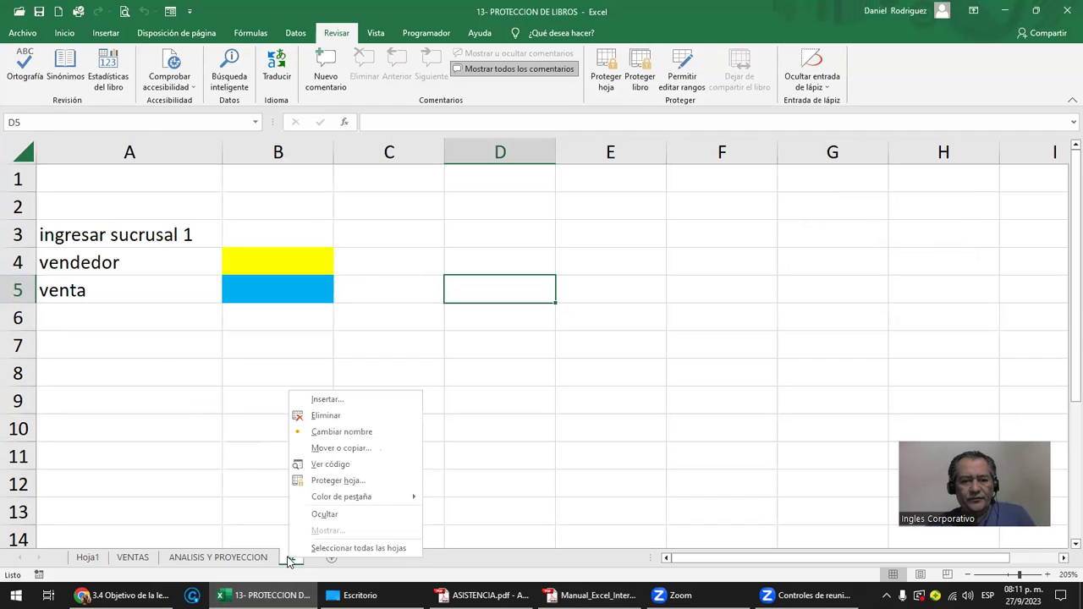
click(349, 448)
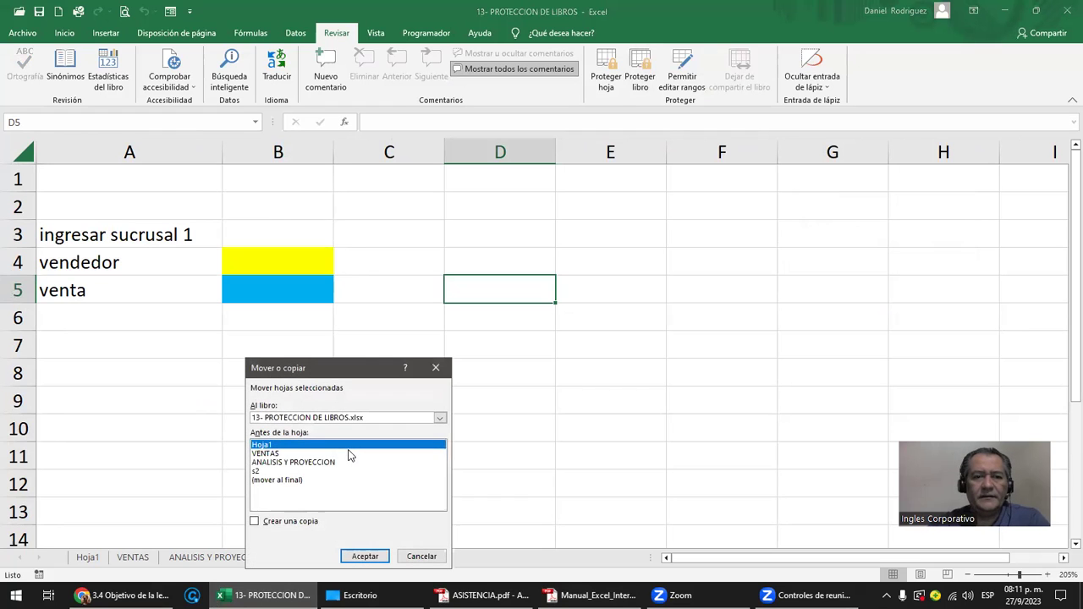
click(254, 521)
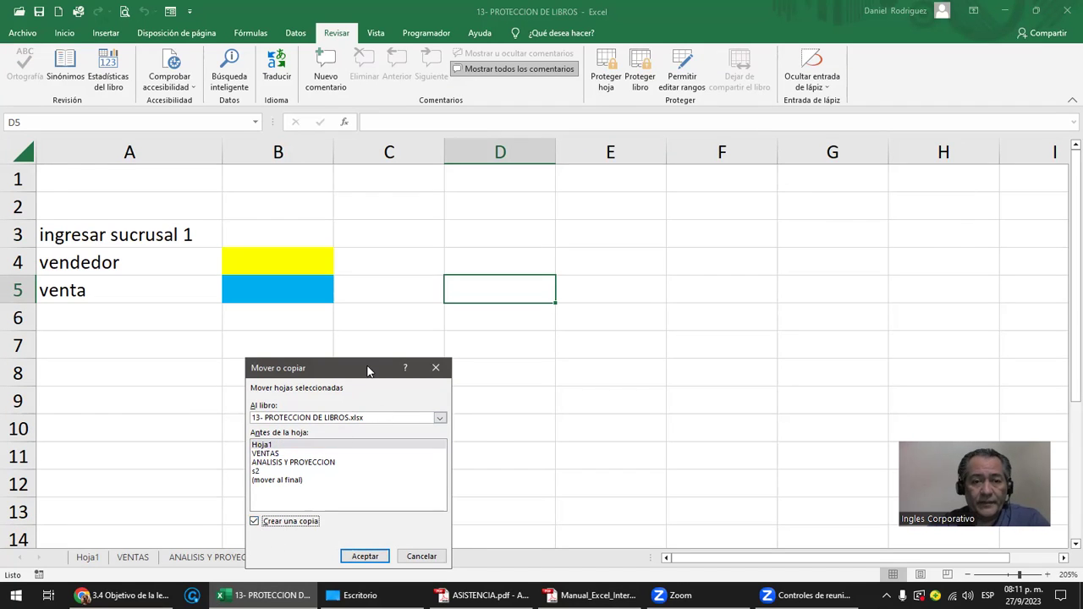
drag(369, 369, 489, 325)
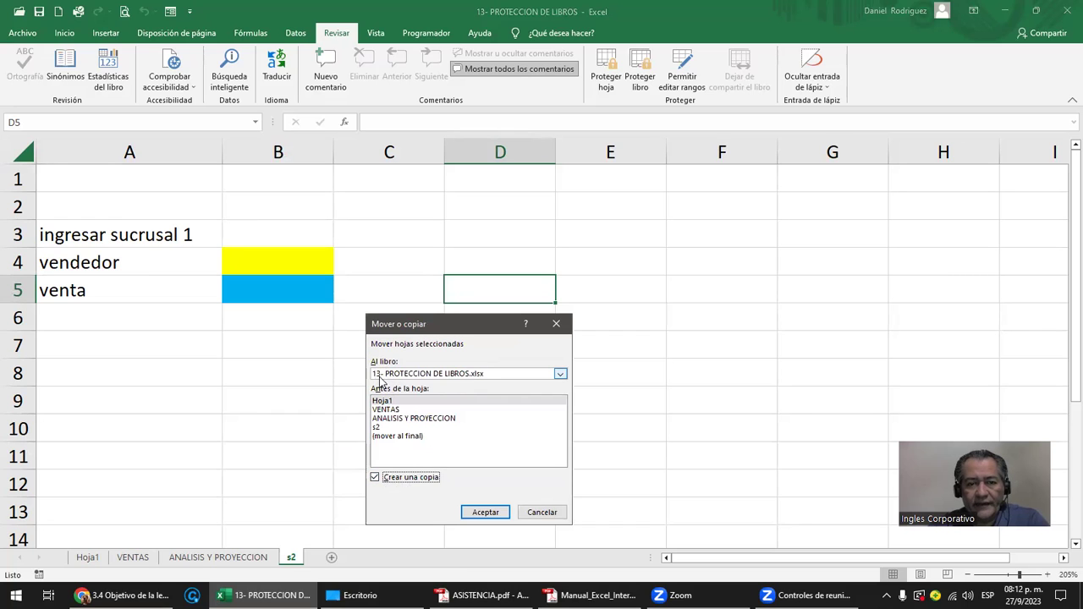
click(559, 375)
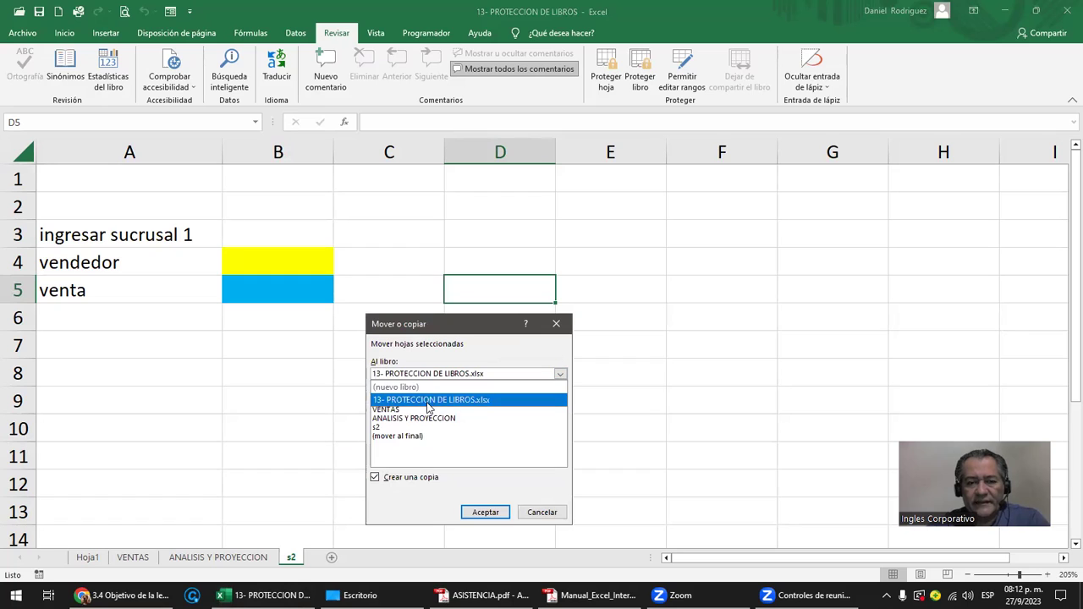
click(507, 361)
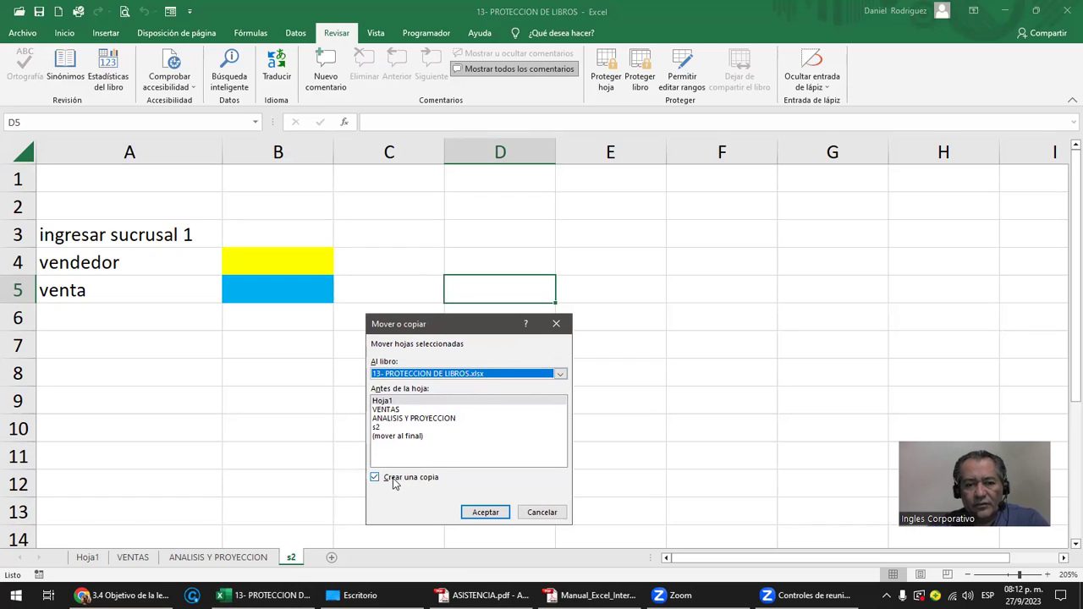
click(486, 512)
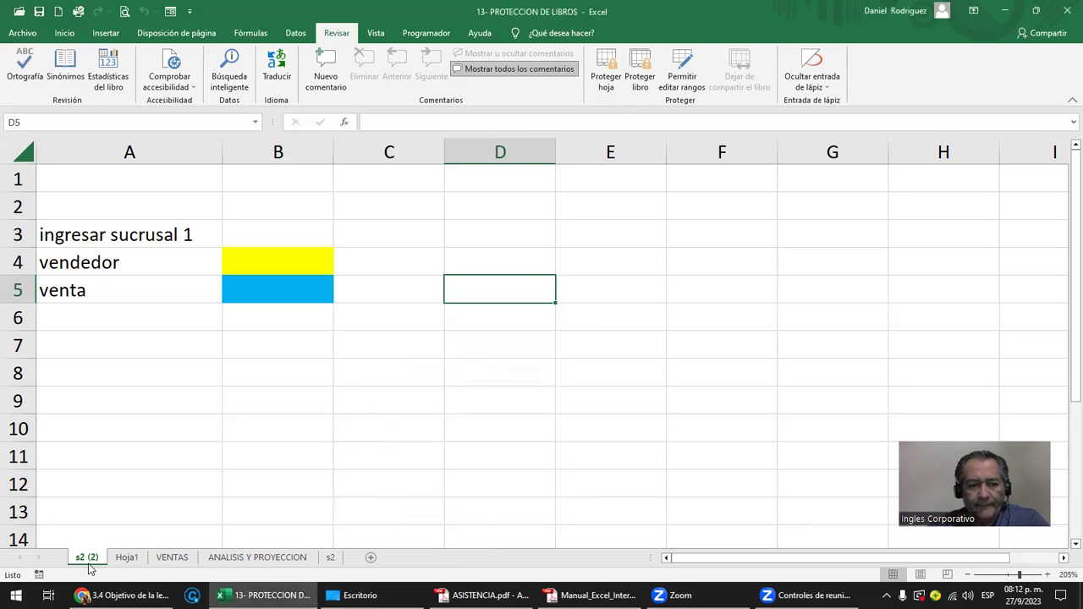
Move the s2 (2) copy to the end, then delete it permanently
drag(87, 563, 355, 559)
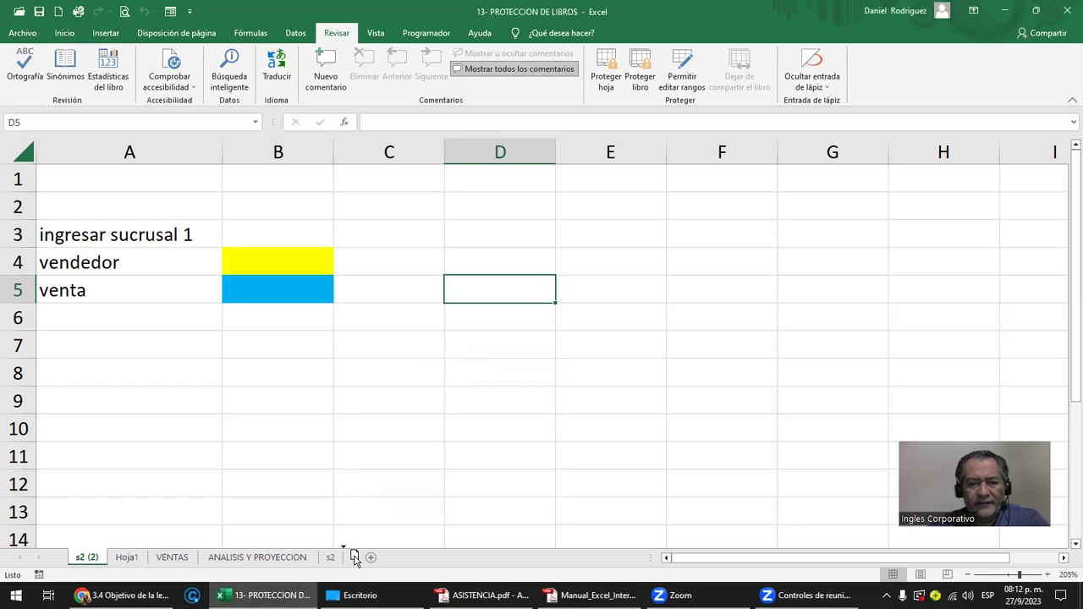
click(383, 492)
right_click(324, 562)
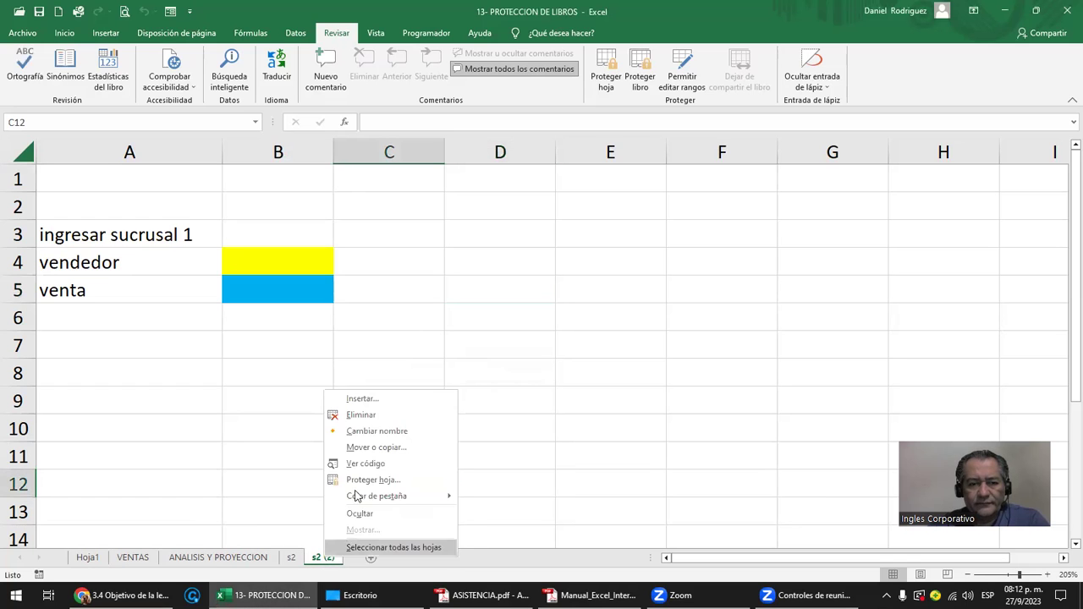
click(368, 412)
click(495, 338)
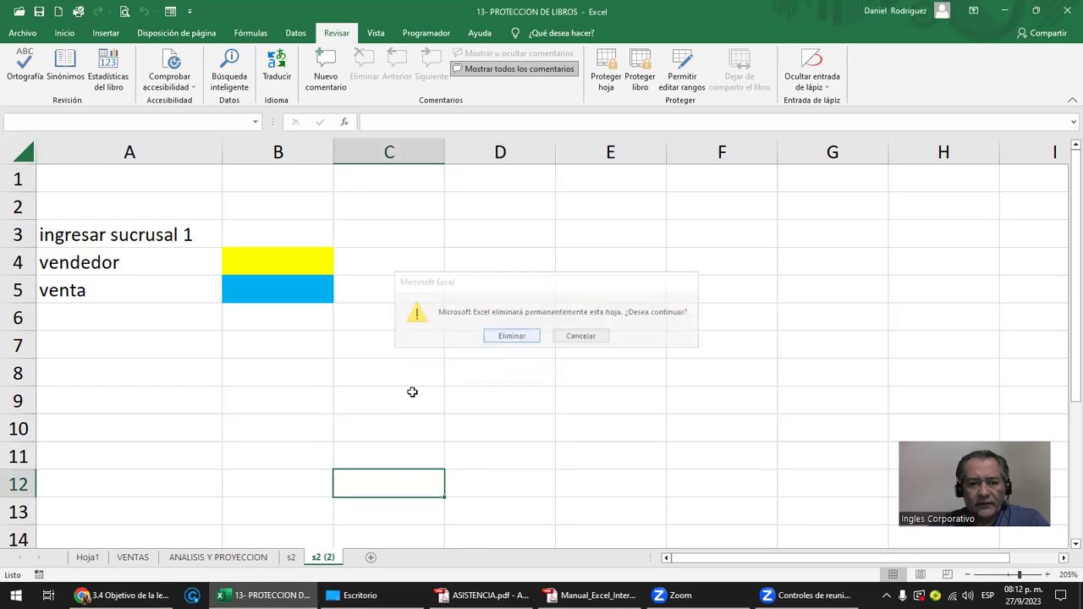
Copy sheet s2 to (mover al final) using Mover o copiar with Crear una copia
right_click(296, 560)
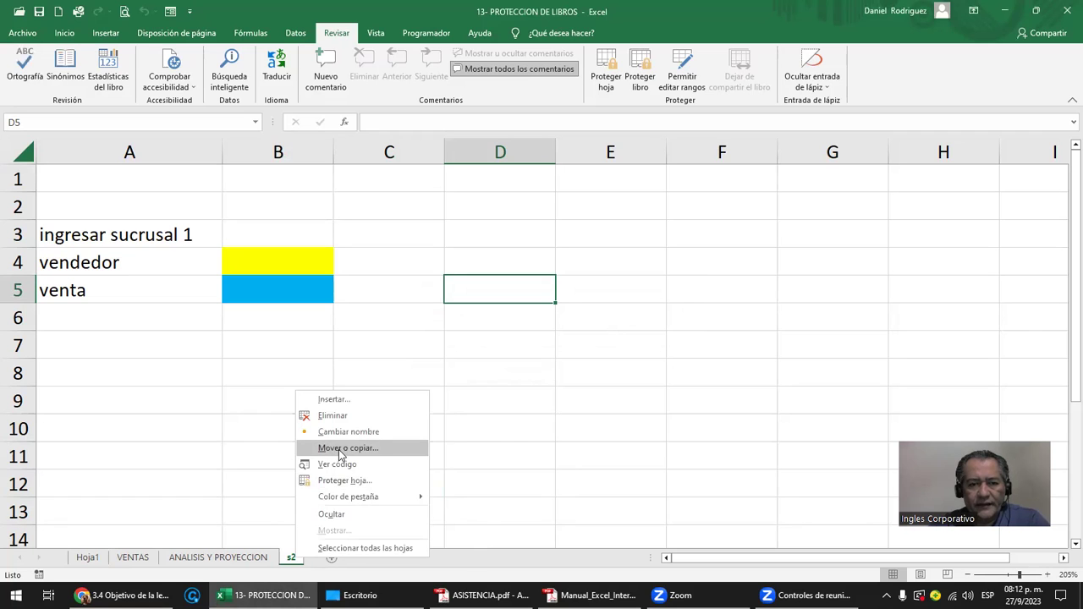
click(369, 450)
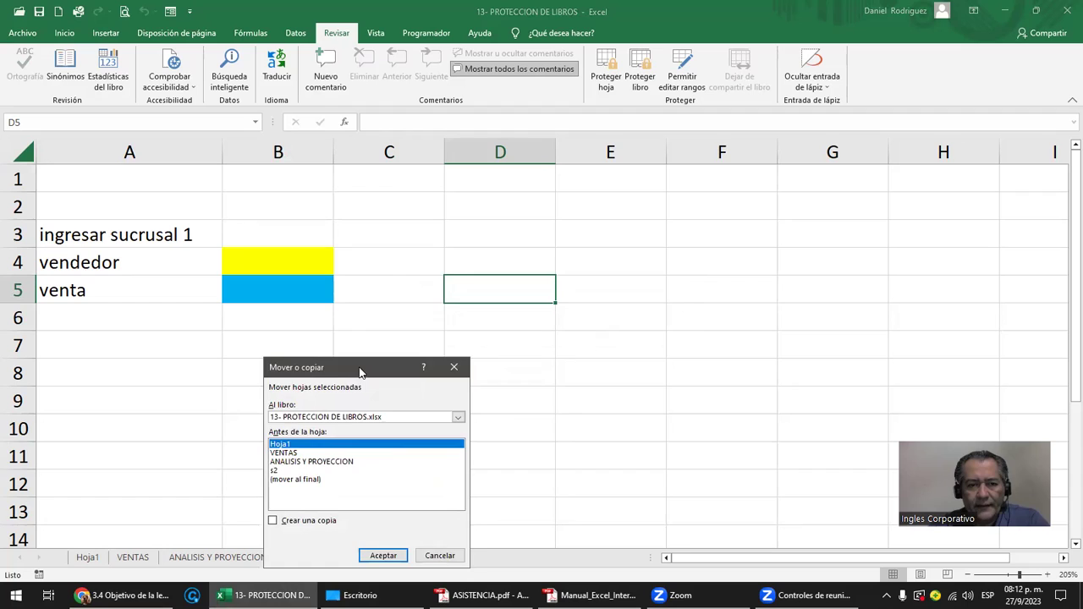
drag(360, 372, 445, 314)
click(362, 467)
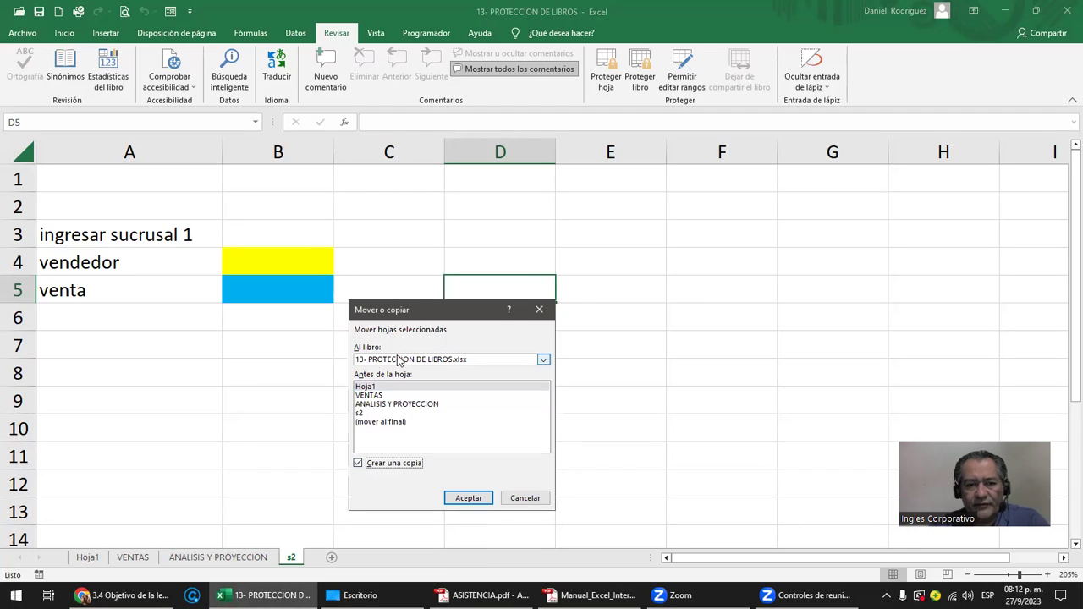
click(378, 423)
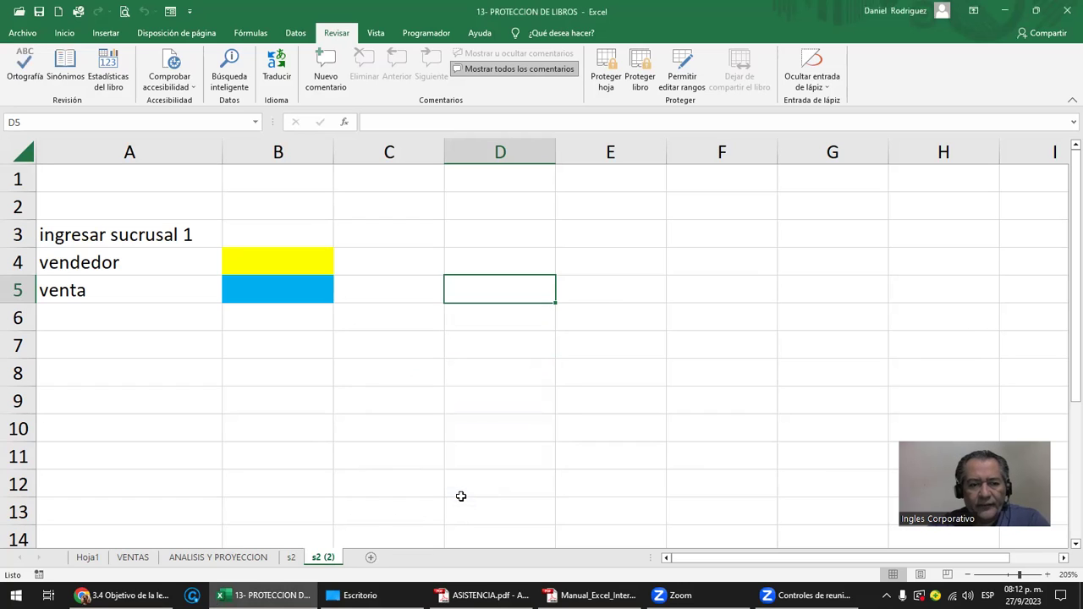
click(353, 512)
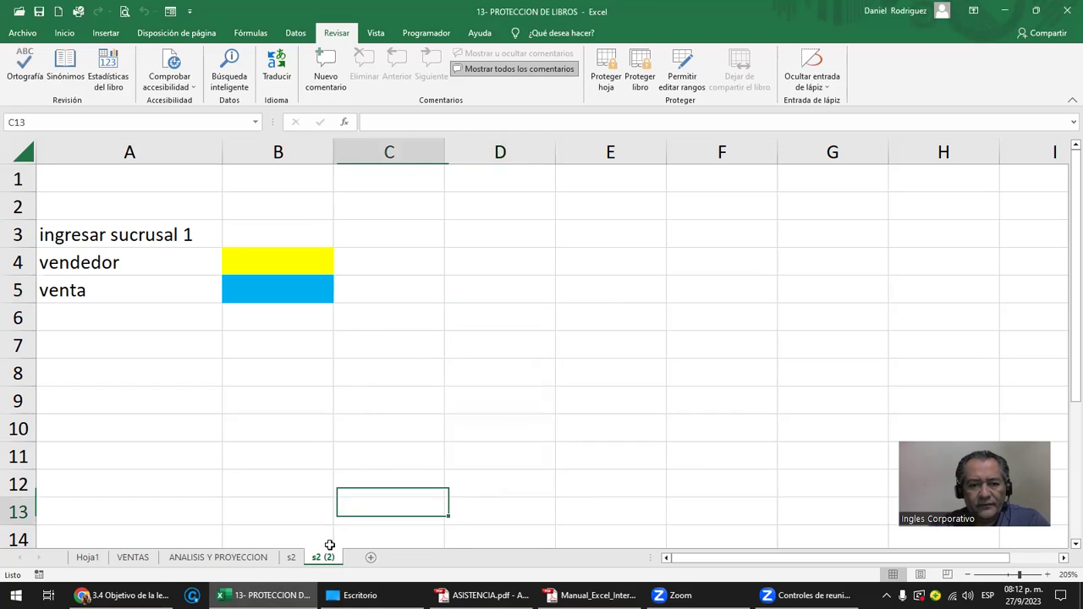
Delete the s2 (2) copy and switch to the ANALISIS Y PROYECCION sheet
right_click(328, 557)
click(369, 422)
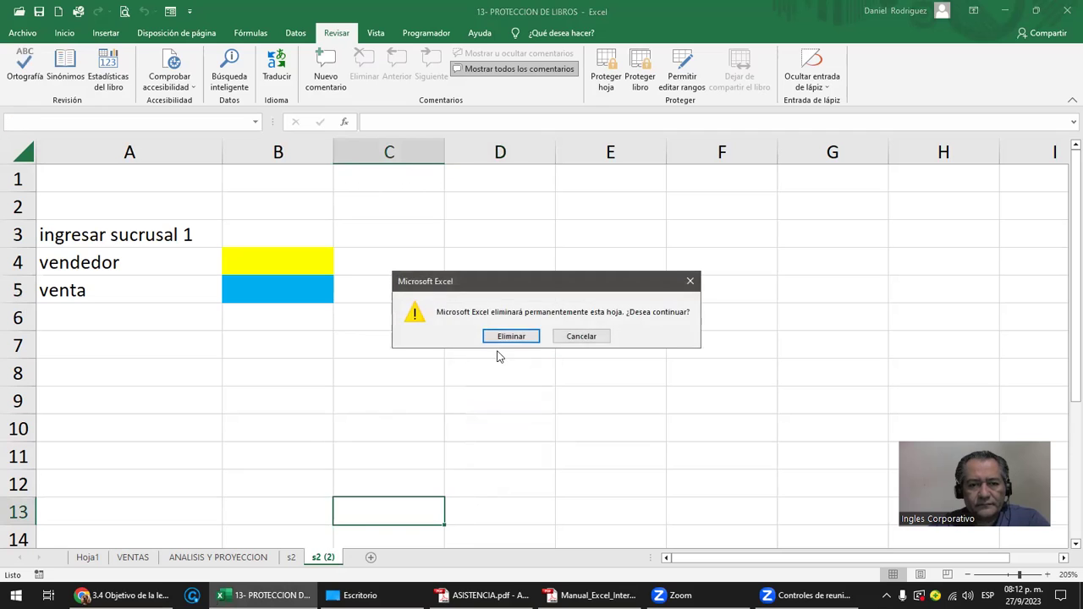
click(511, 336)
click(193, 557)
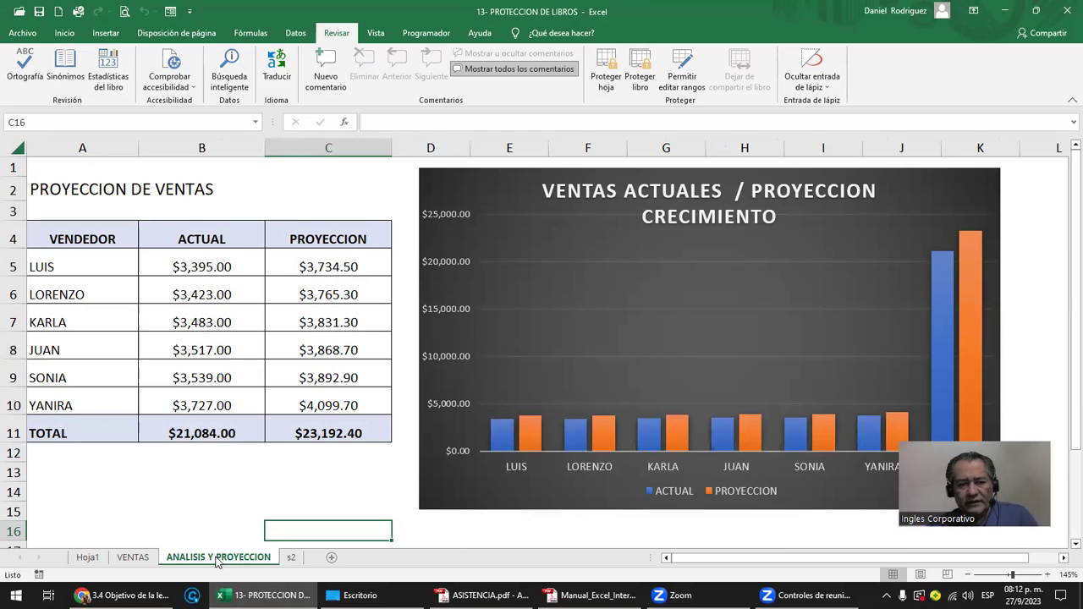
Duplicate the ANALISIS Y PROYECCION and s2 sheets at the end of the tab bar
mouse_move(218, 563)
mouse_down()
mouse_move(268, 550)
mouse_move(123, 546)
mouse_move(328, 546)
mouse_up()
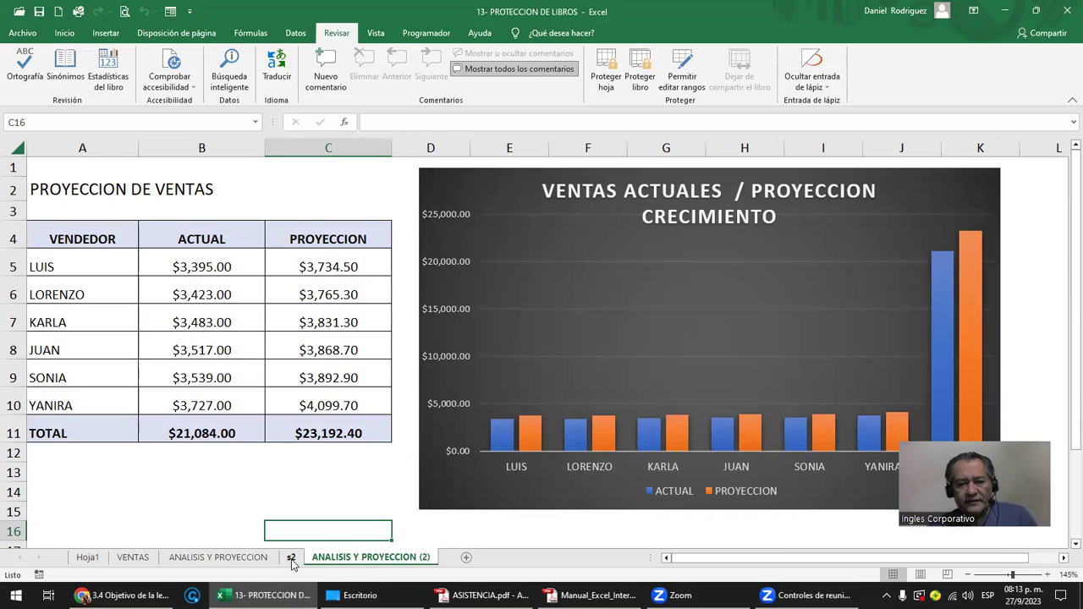
click(292, 558)
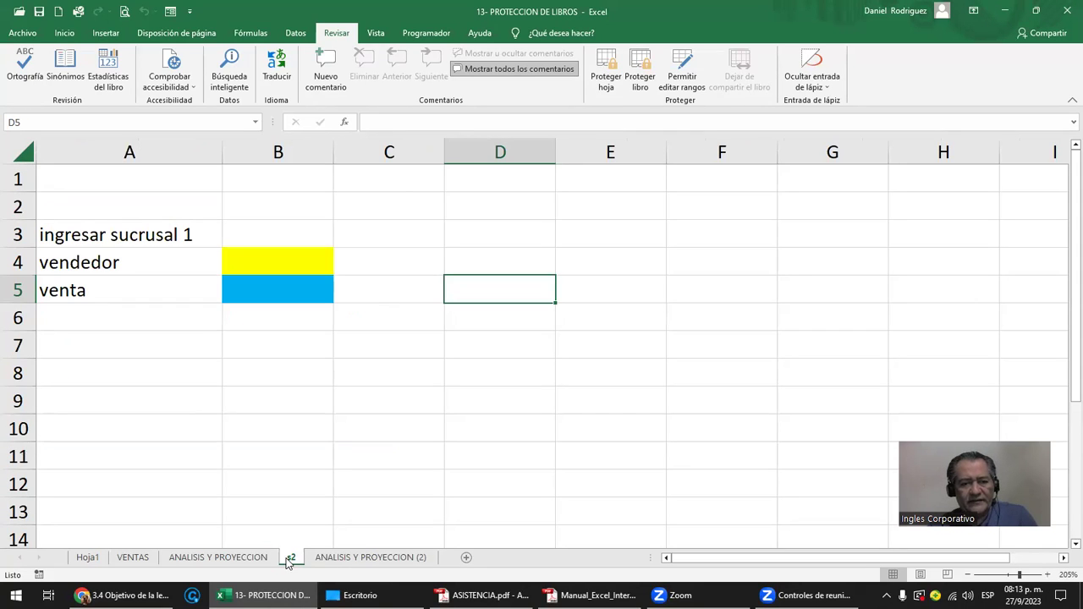
drag(290, 561, 449, 552)
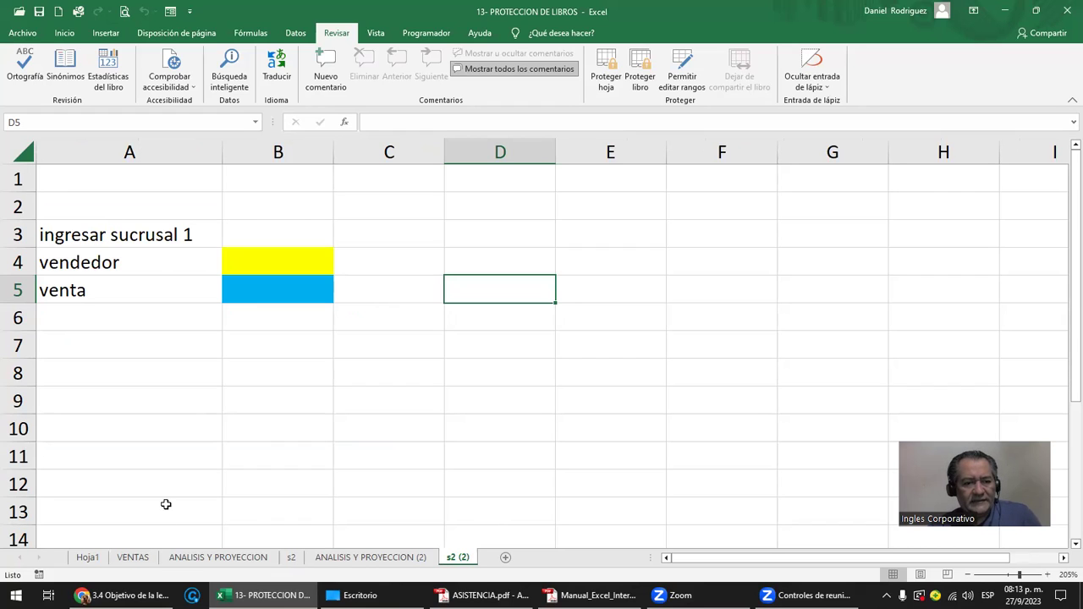
Ungroup the sheets, duplicate VENTAS at the end, then open ANALISIS Y PROYECCION (2)
ctrl+click(140, 557)
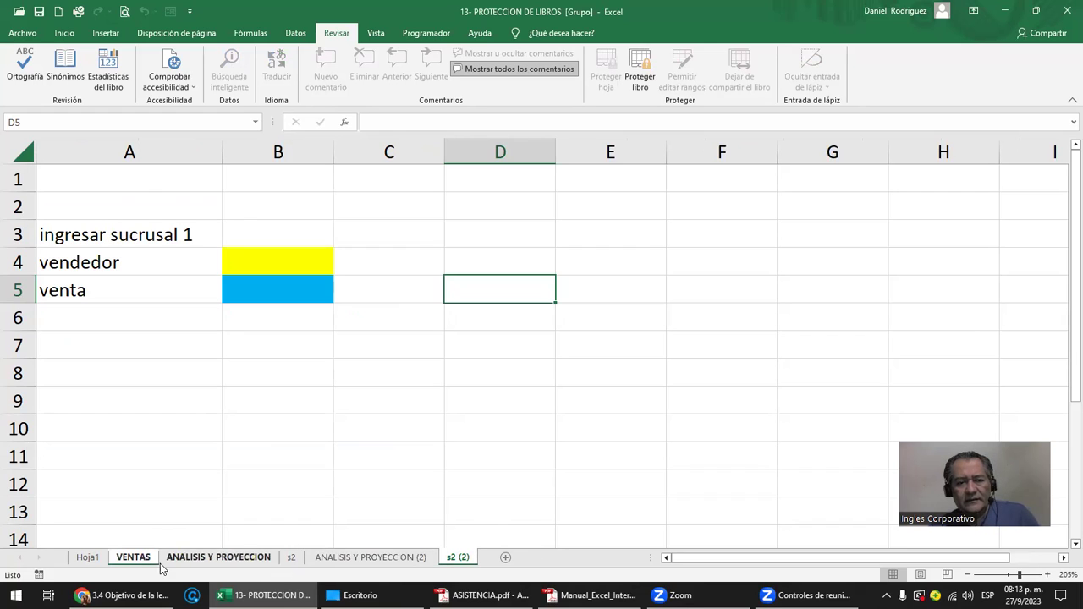
click(365, 502)
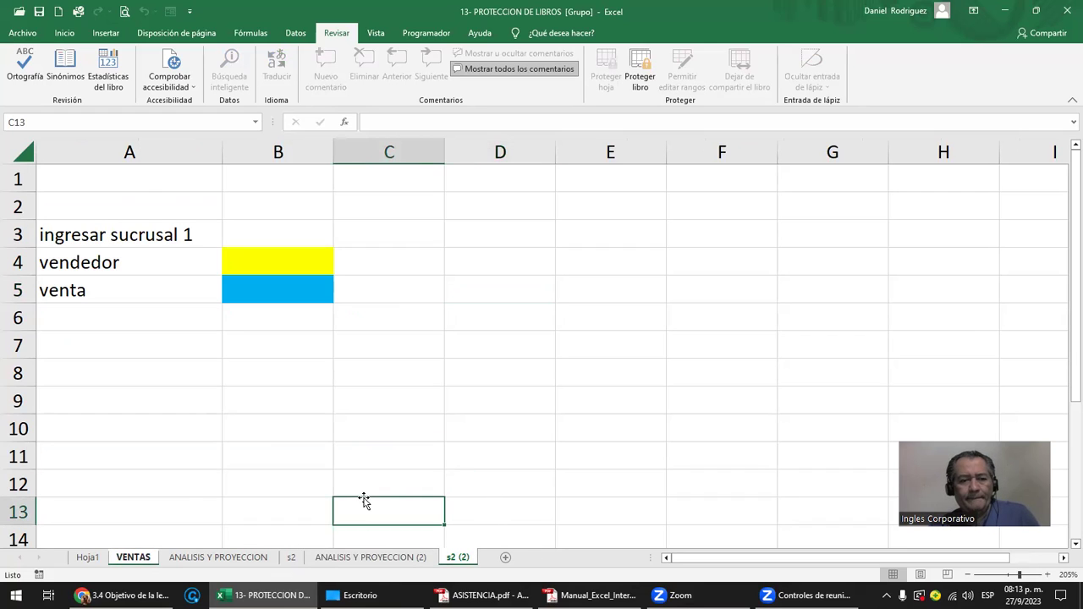
click(88, 556)
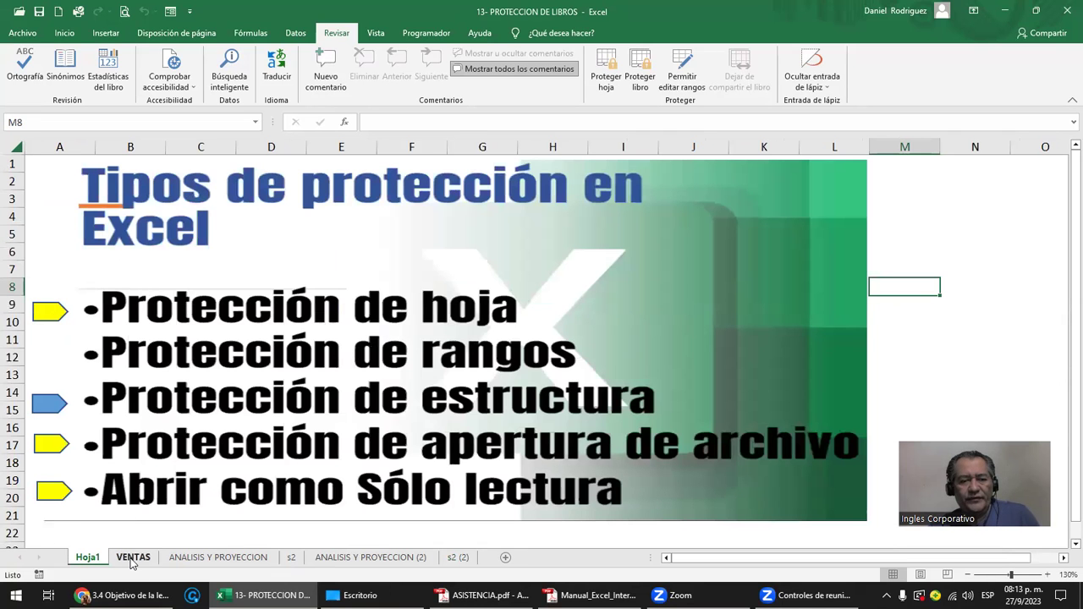
click(133, 558)
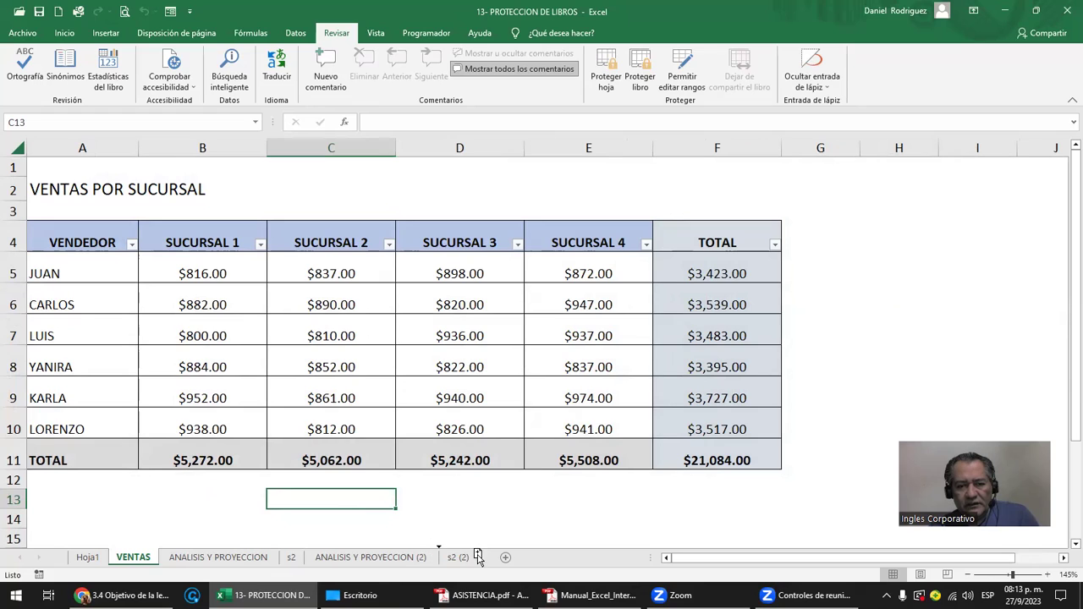
drag(131, 562, 490, 563)
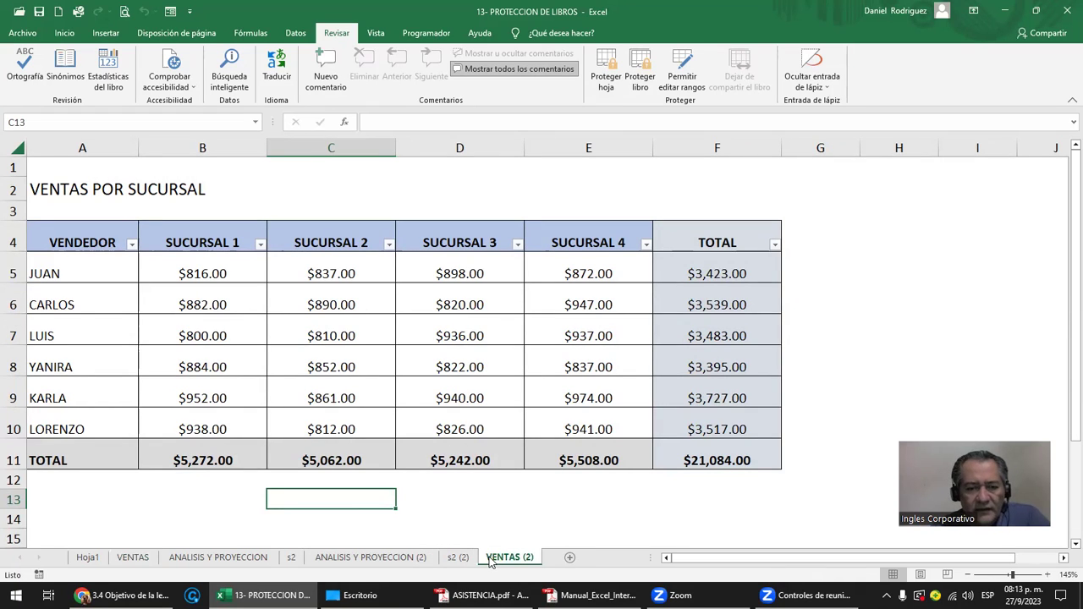
click(375, 519)
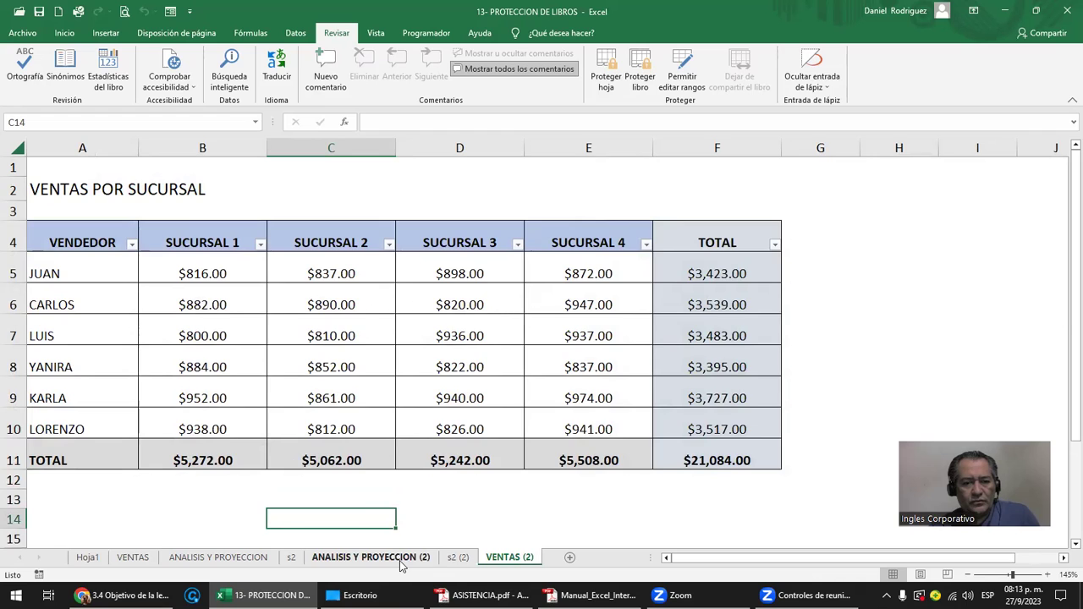
click(402, 559)
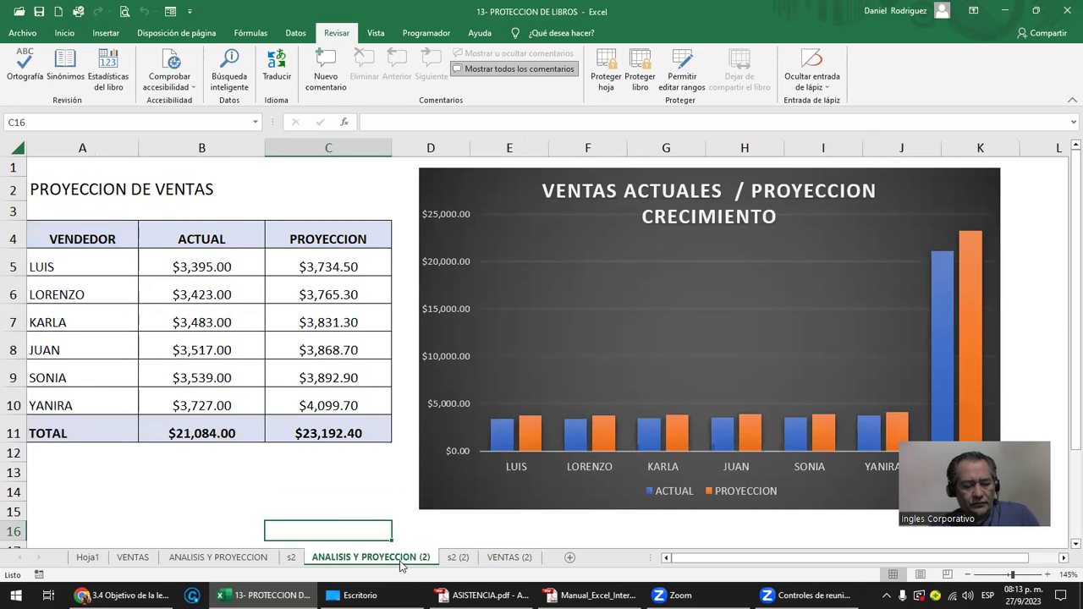
Group the three copied sheets, including s2 (2) and VENTAS (2), and delete them
ctrl+click(455, 560)
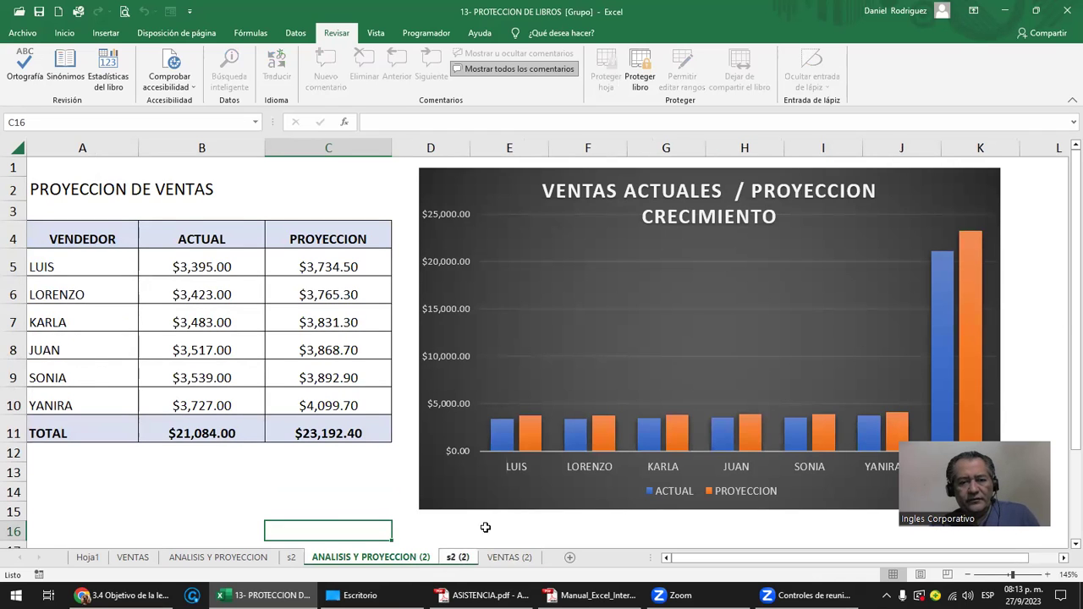
ctrl+click(511, 558)
right_click(513, 560)
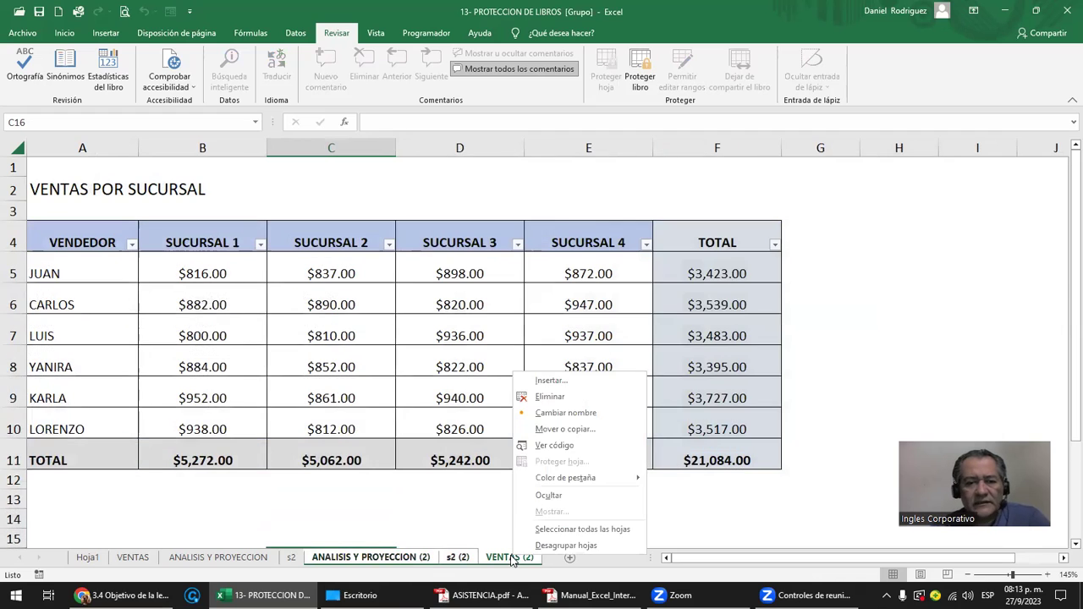
click(548, 401)
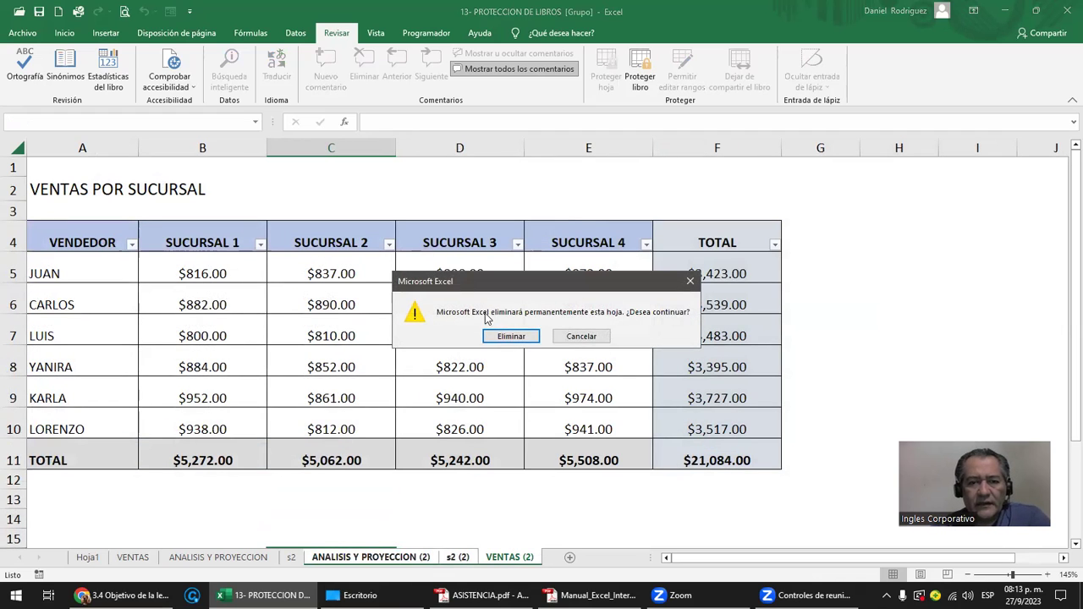
click(512, 336)
click(433, 478)
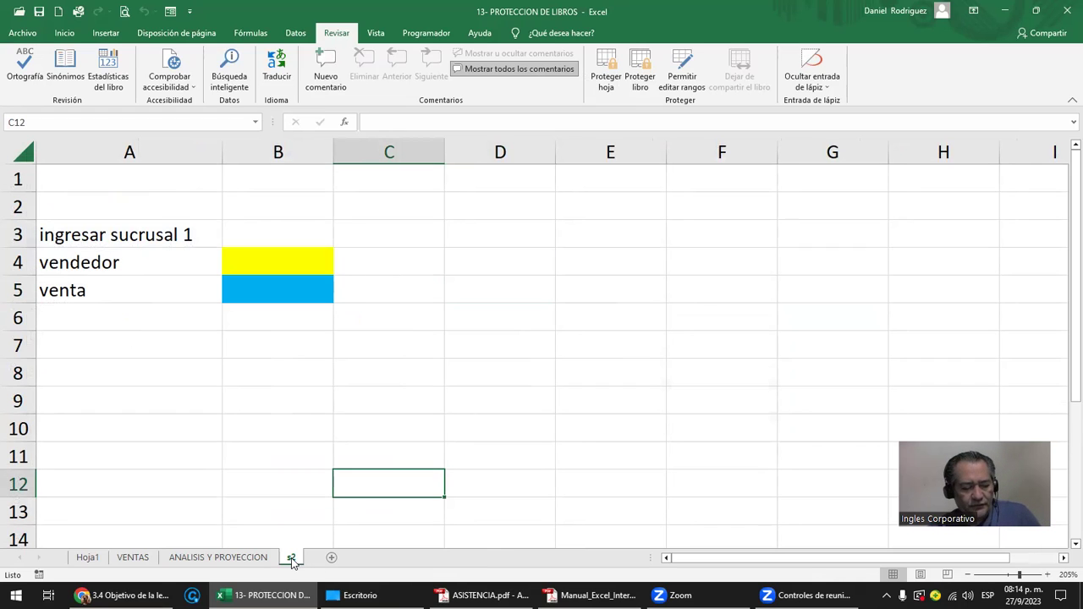
Make two copies of sheet s2 by dragging its tab
drag(290, 560, 339, 558)
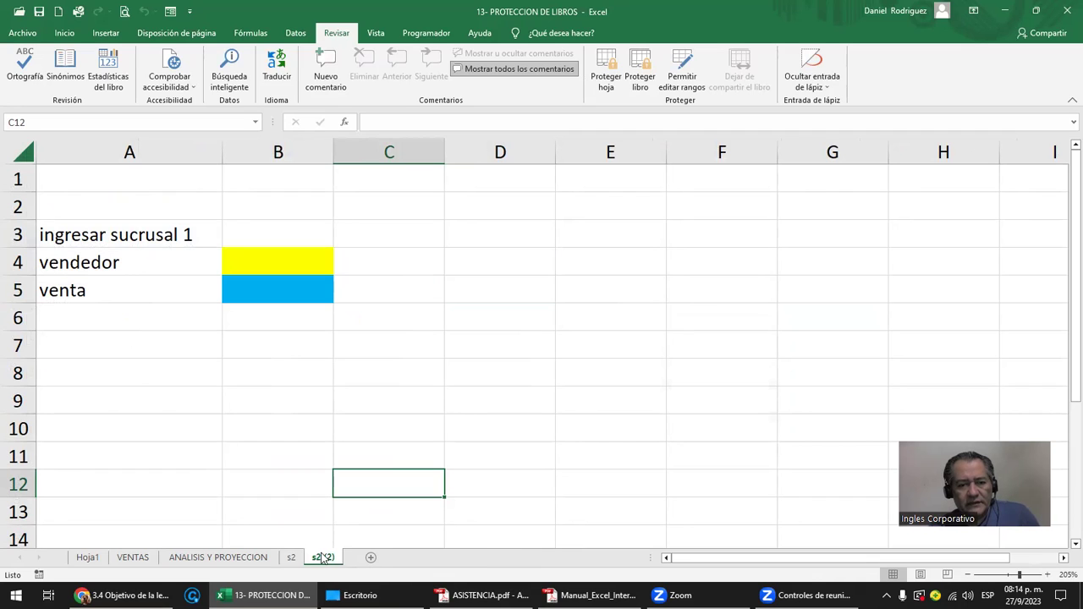
ctrl+click(290, 557)
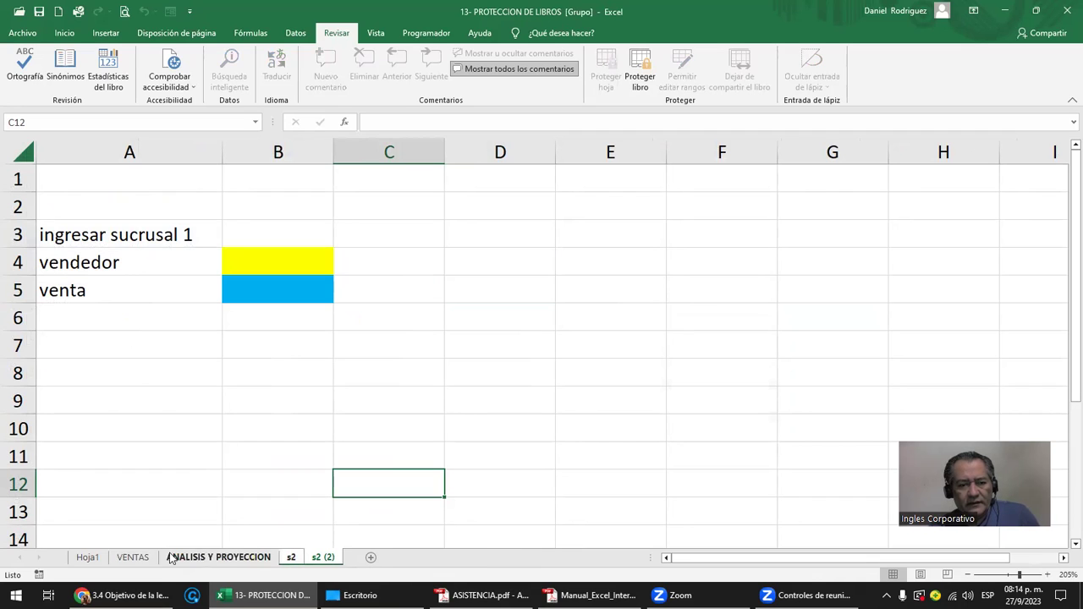
ctrl+click(290, 557)
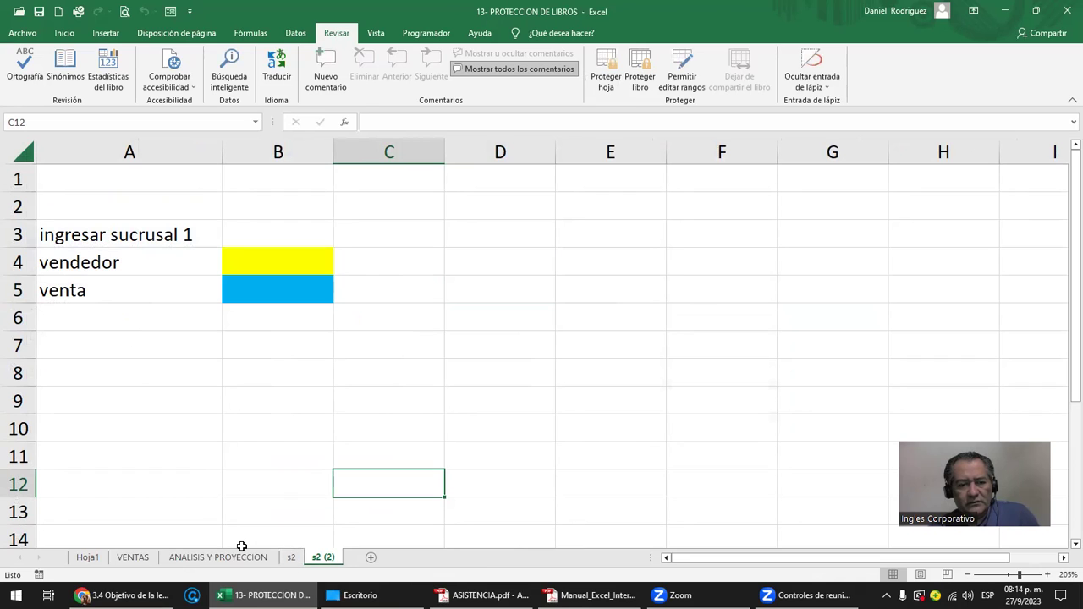
click(292, 557)
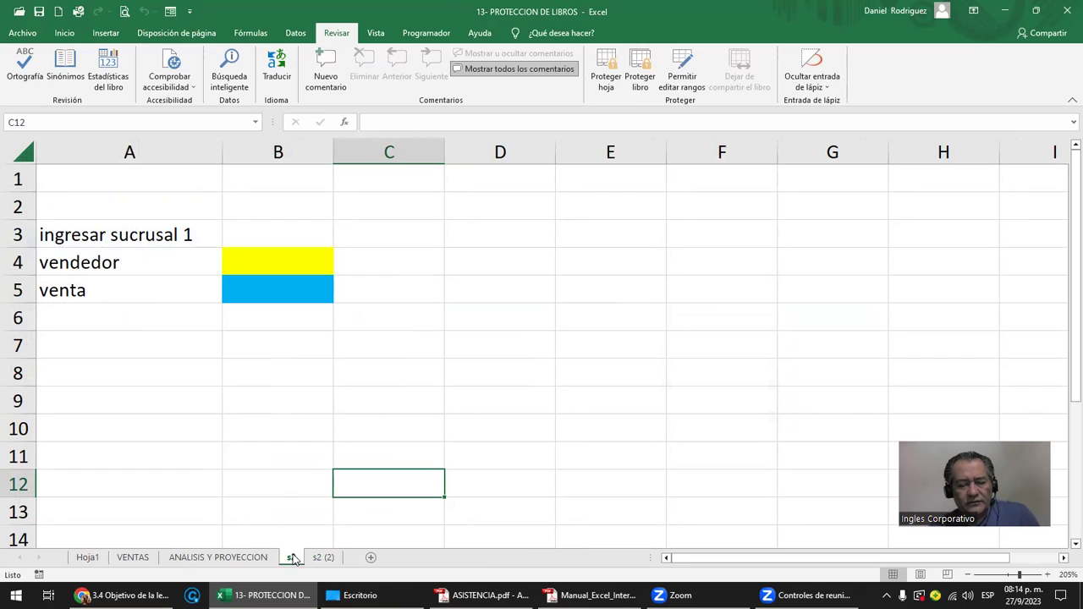
mouse_move(292, 557)
mouse_down()
mouse_move(175, 558)
mouse_move(385, 558)
mouse_up()
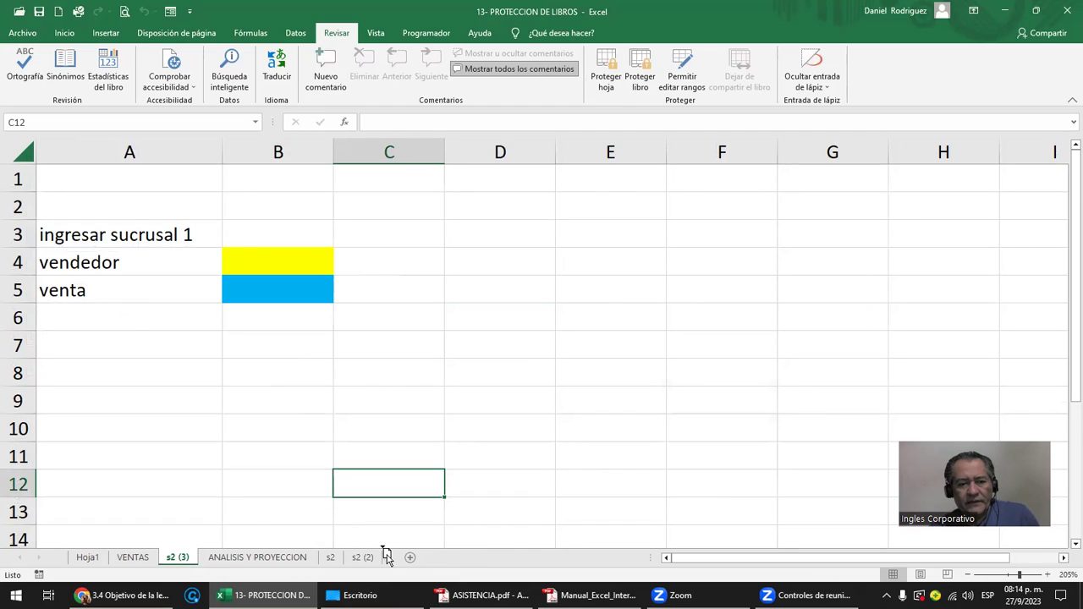
Group the s2 (2) and s2 (3) copies and delete them
right_click(327, 560)
key(Escape)
click(327, 560)
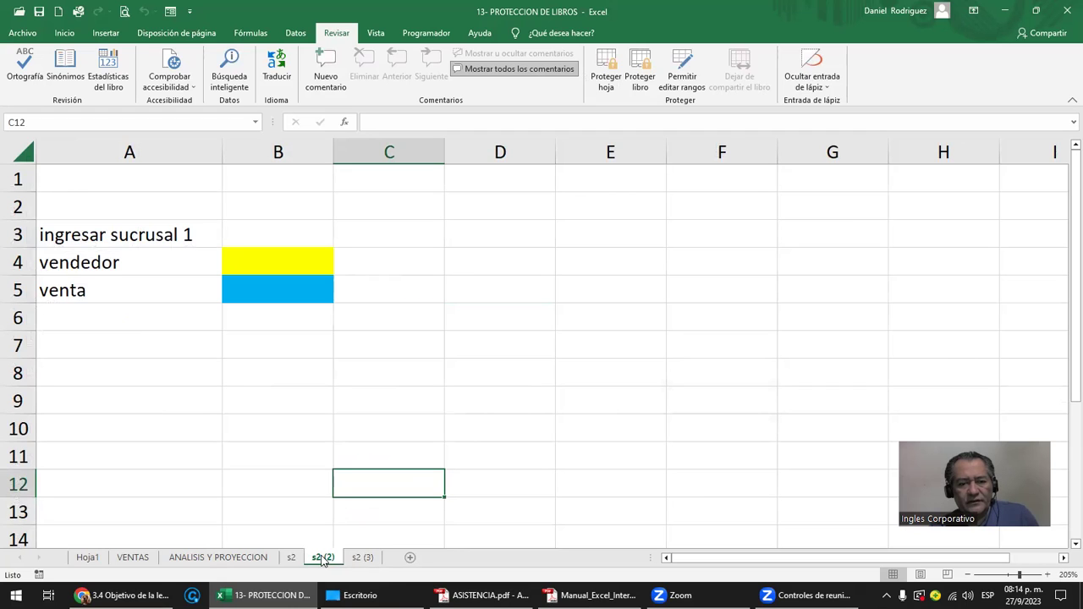
ctrl+click(368, 558)
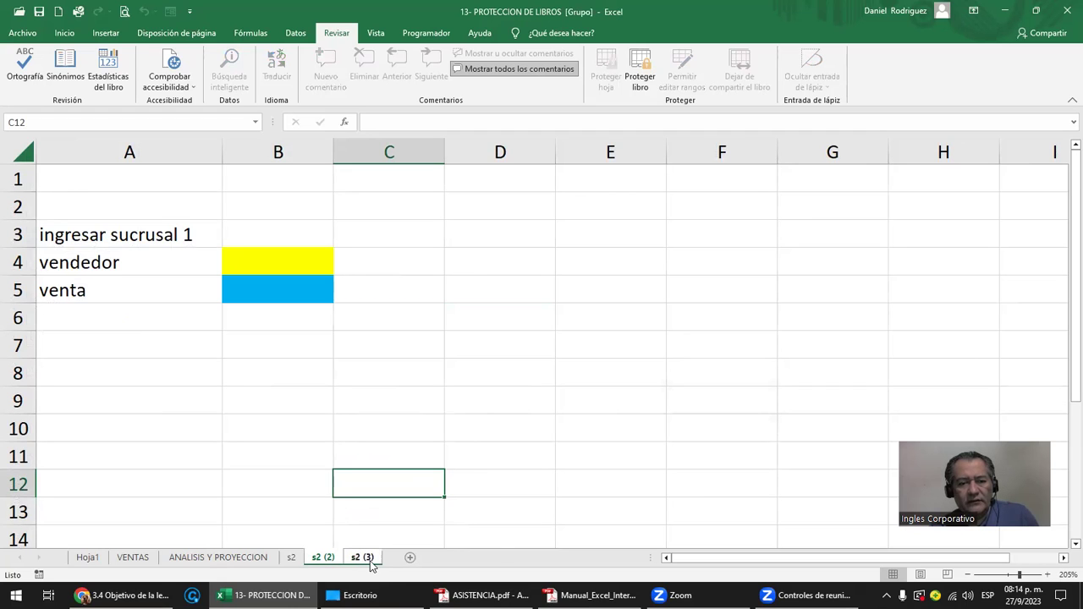
right_click(369, 560)
click(406, 399)
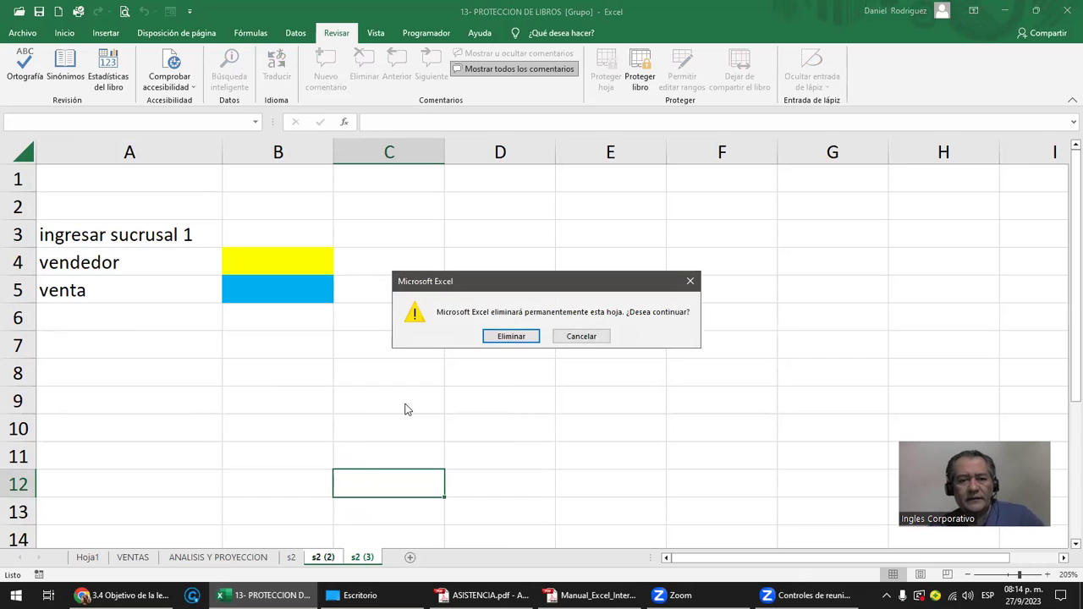
click(510, 336)
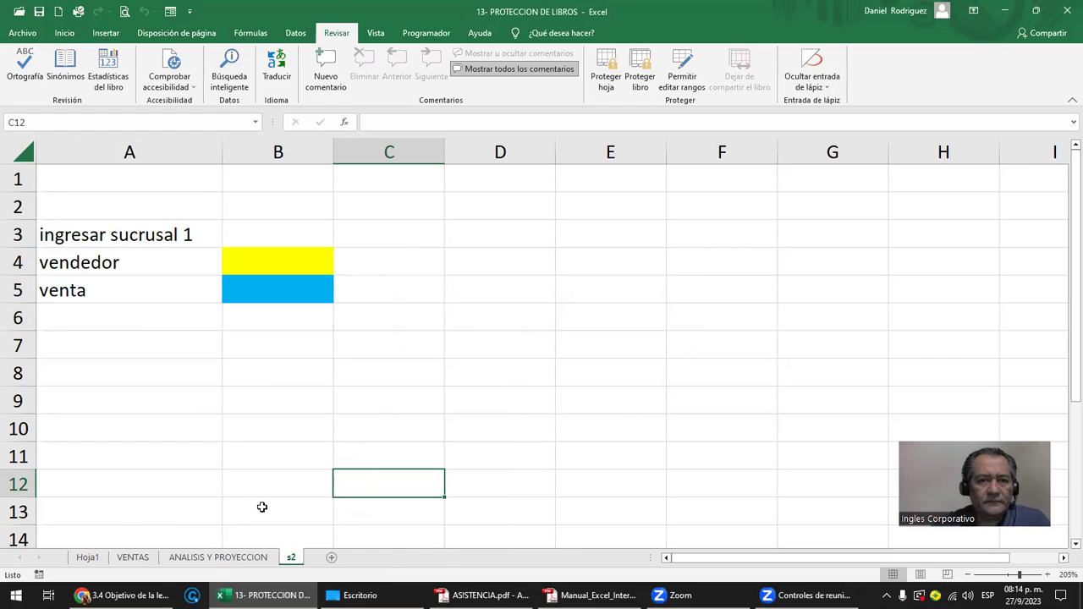
Start protecting the workbook structure and enter a password
click(640, 78)
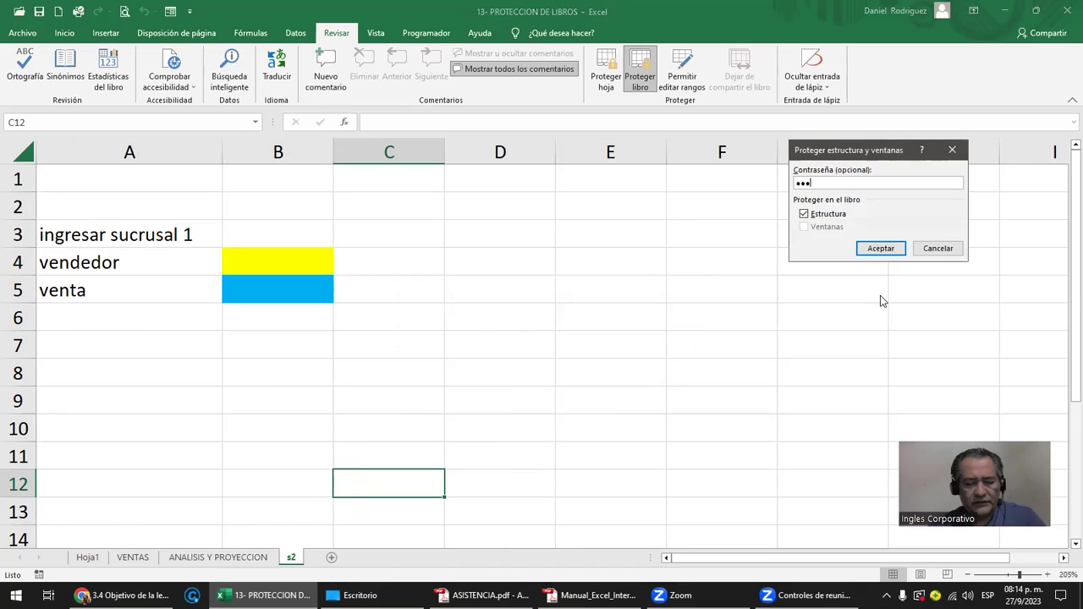
key(Return)
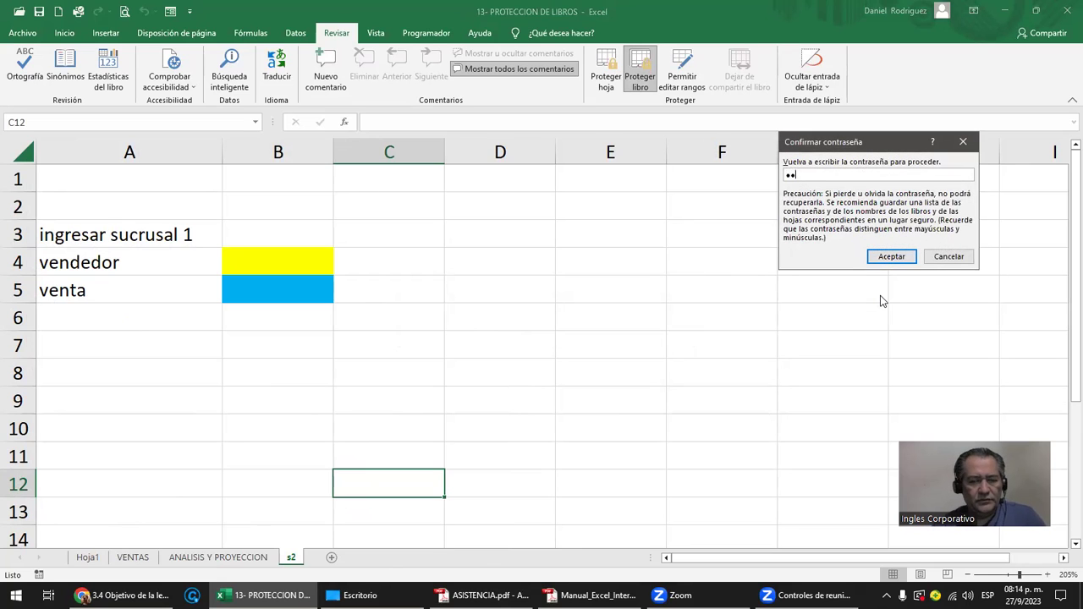
Confirm the structure password, then close and reopen 13- PROTECCION DE LIBROS from Recent
text(3)
key(Return)
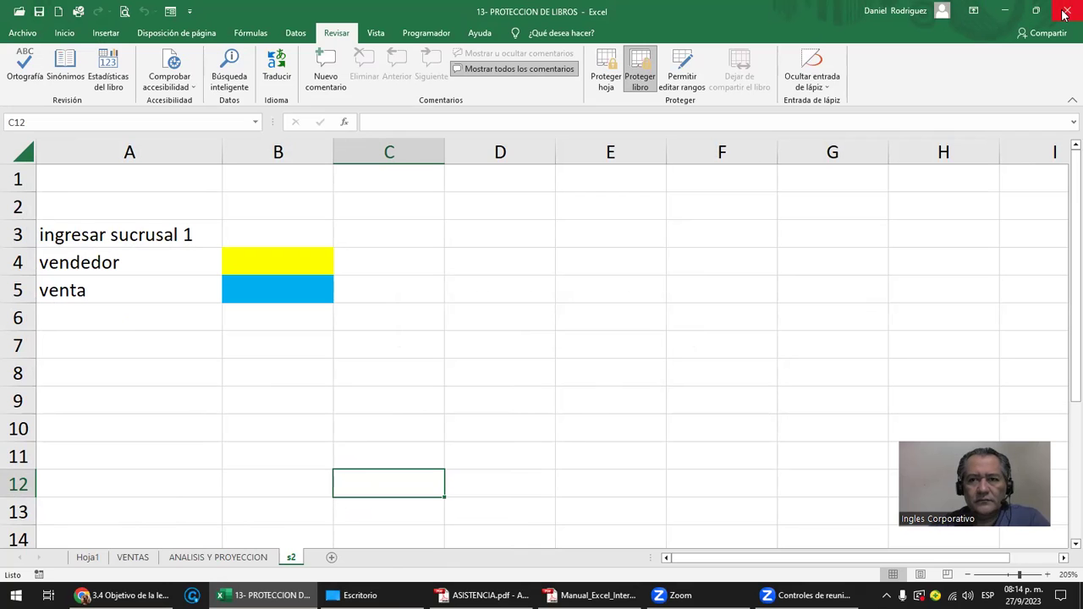
click(24, 34)
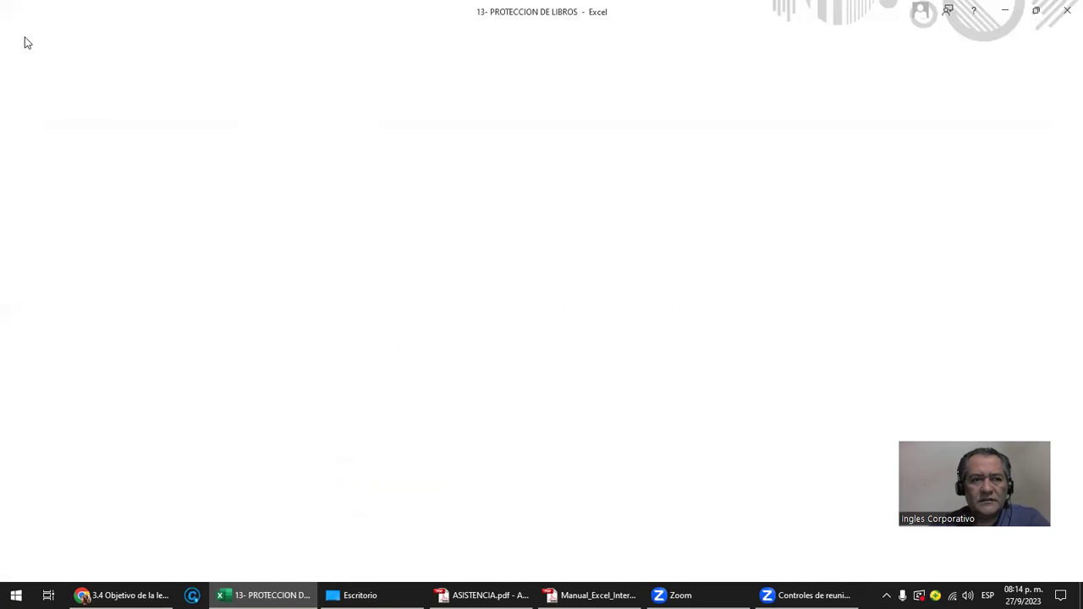
click(42, 379)
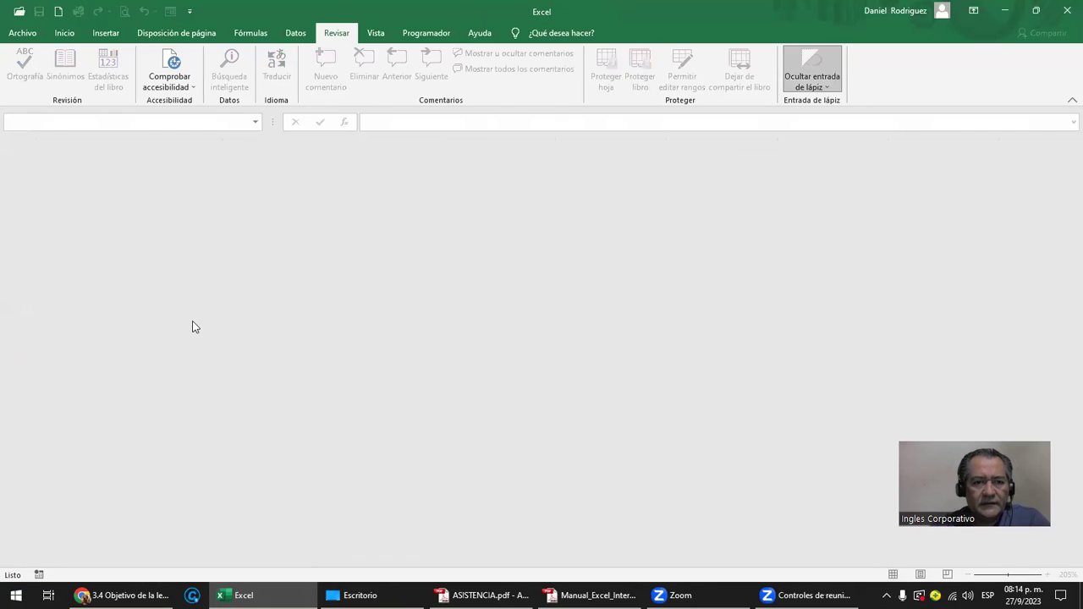
click(23, 33)
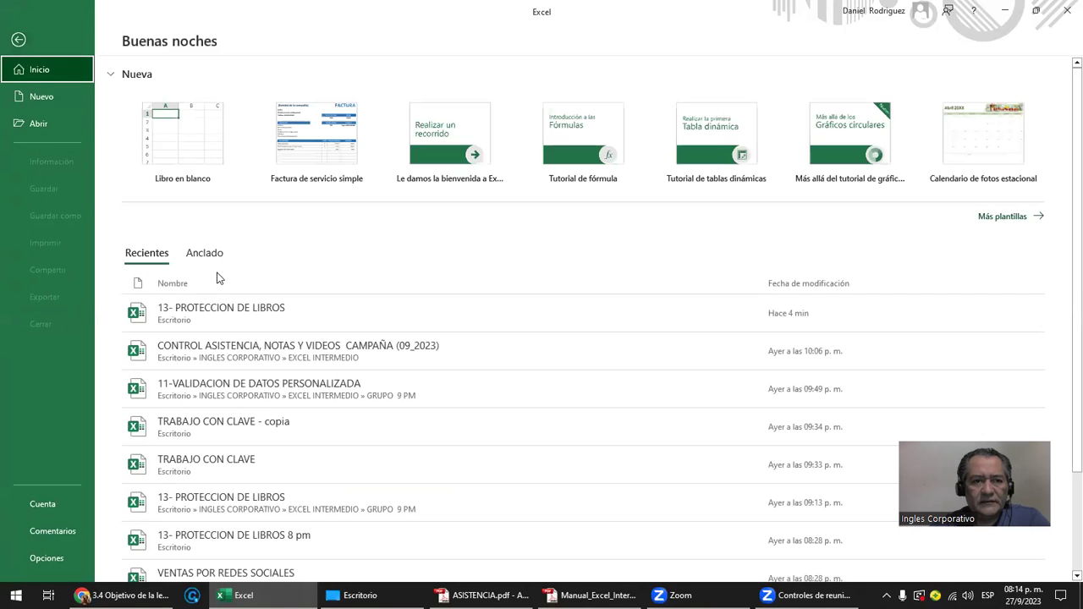
click(259, 316)
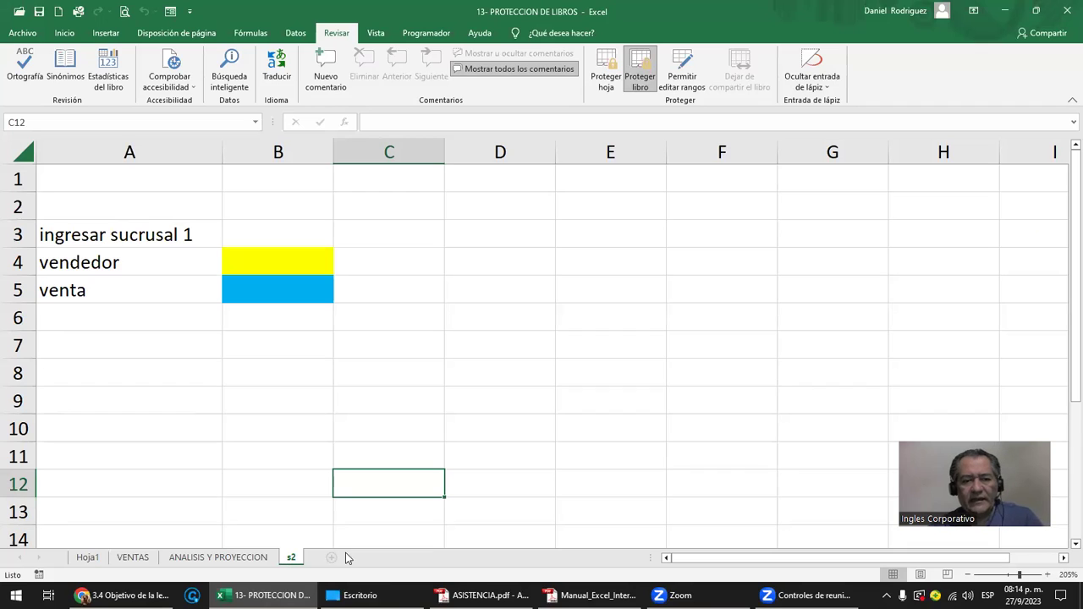
Cycle through the Hoja1, VENTAS and s2 tabs, ending on ANALISIS Y PROYECCION
right_click(287, 560)
click(534, 396)
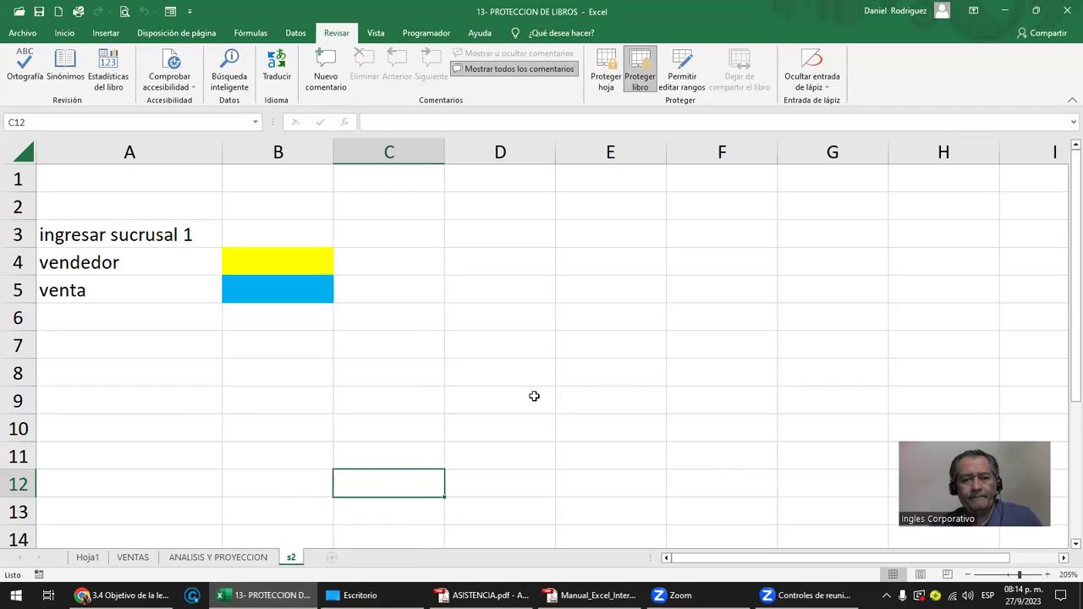
click(93, 559)
click(127, 557)
click(218, 557)
click(291, 557)
click(238, 560)
click(291, 558)
key(ctrl+Page_Up)
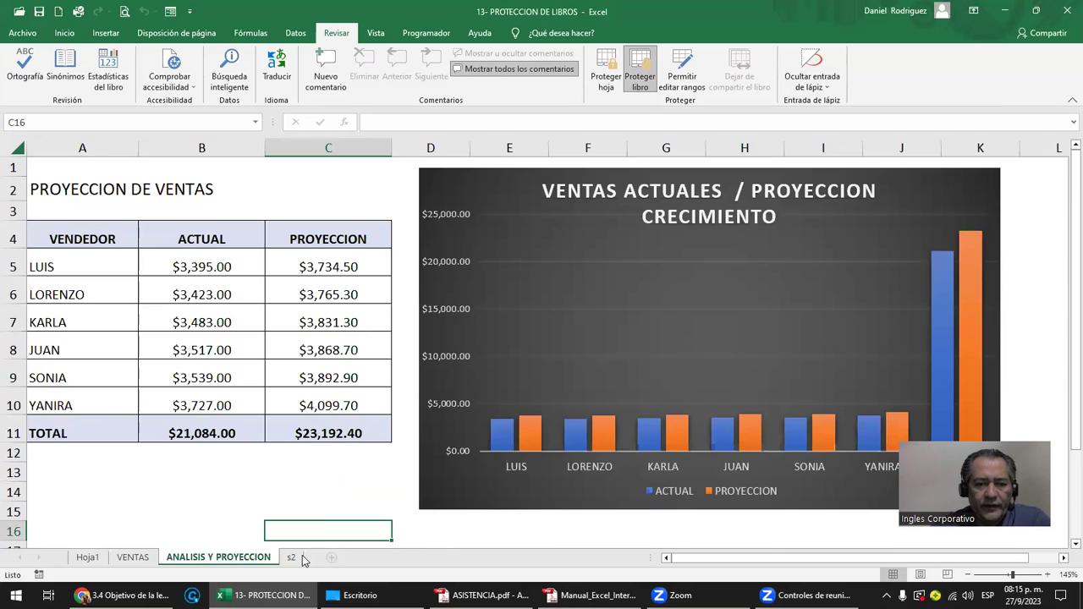
click(291, 557)
click(237, 560)
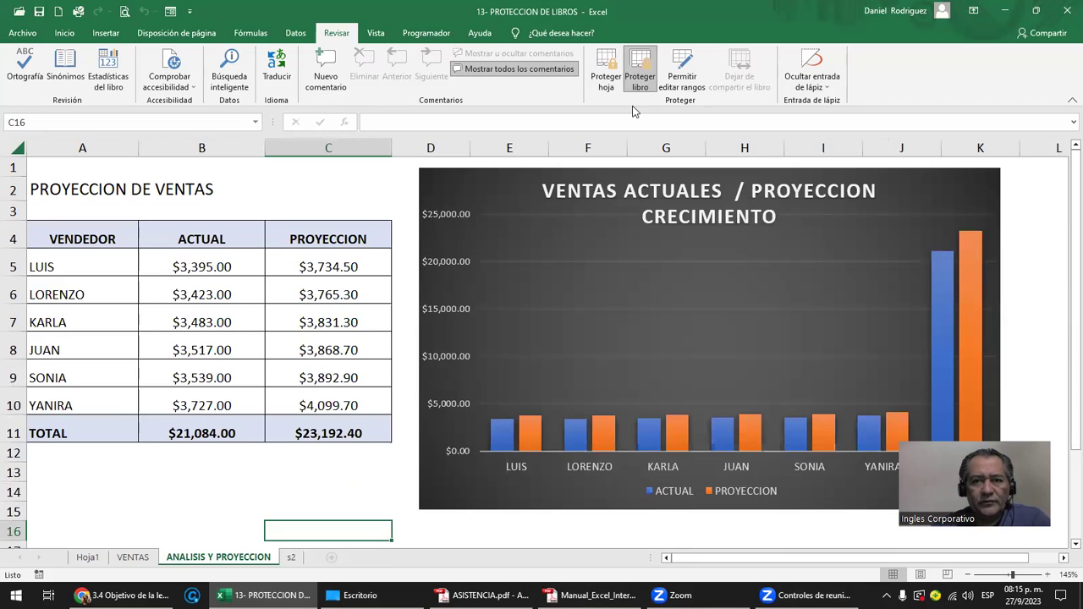
Try removing workbook structure protection from File > Info, then cancel the password prompt
click(23, 34)
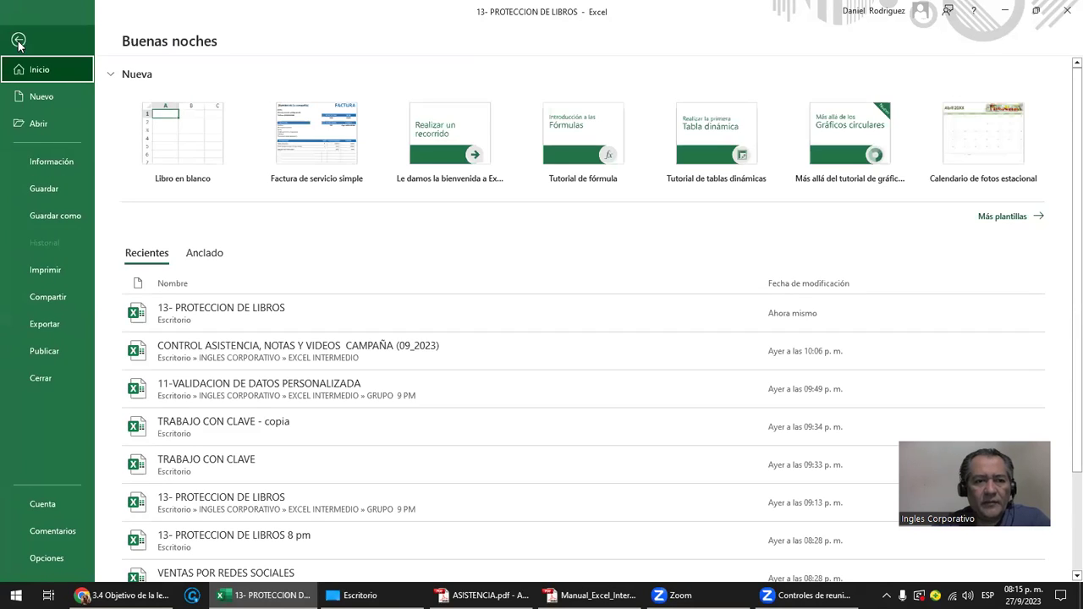
click(41, 160)
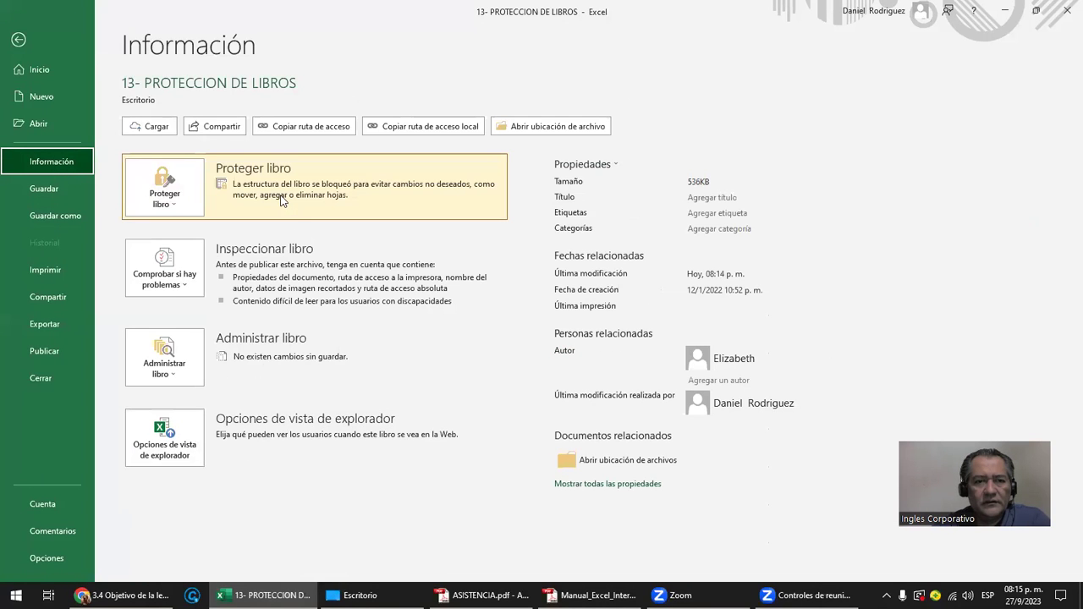
click(193, 196)
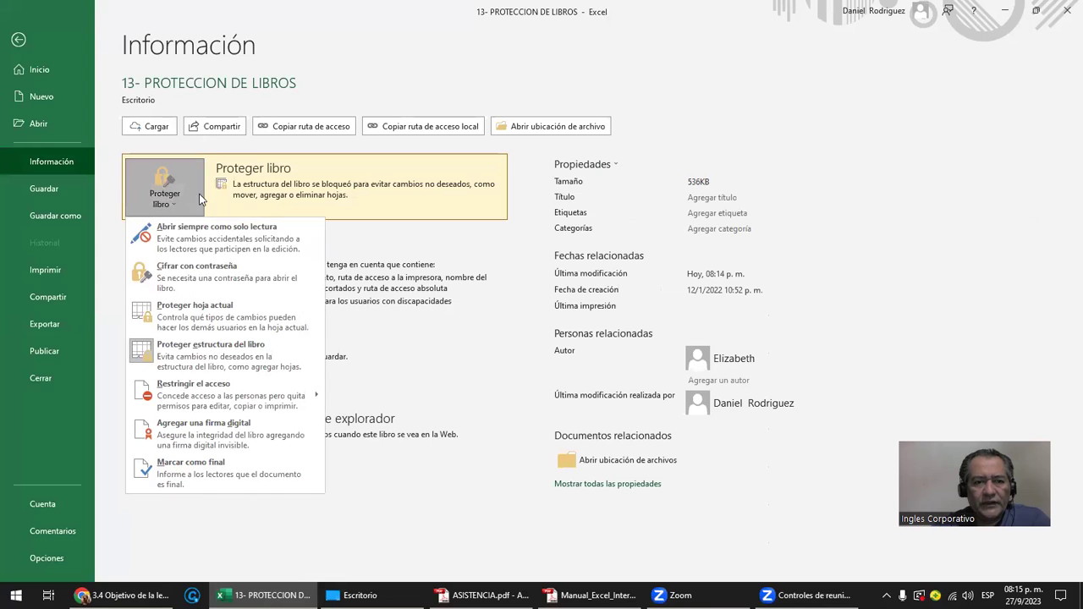
click(199, 361)
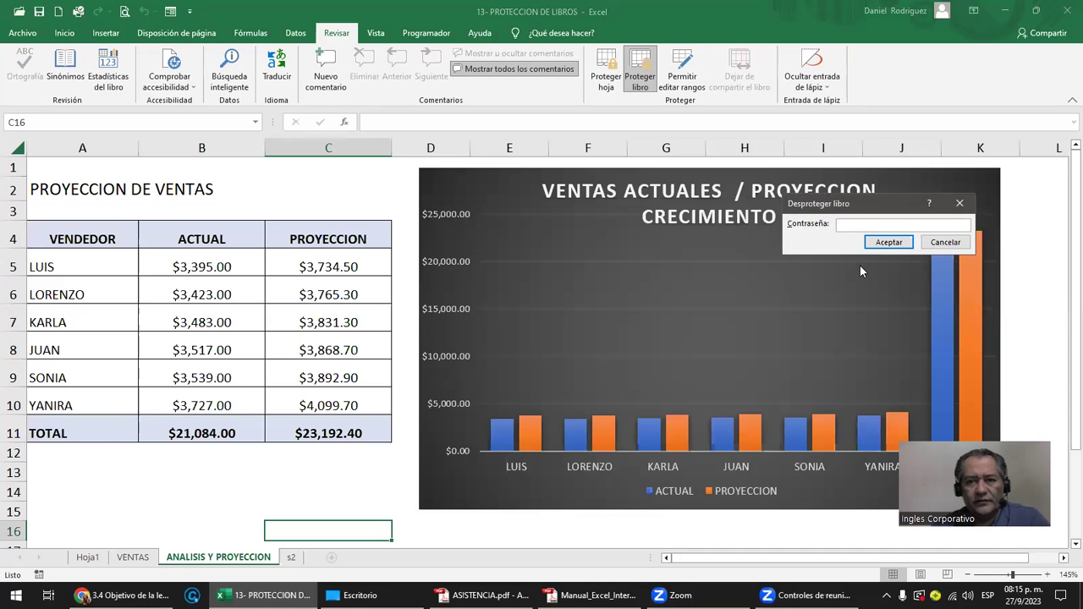
click(946, 243)
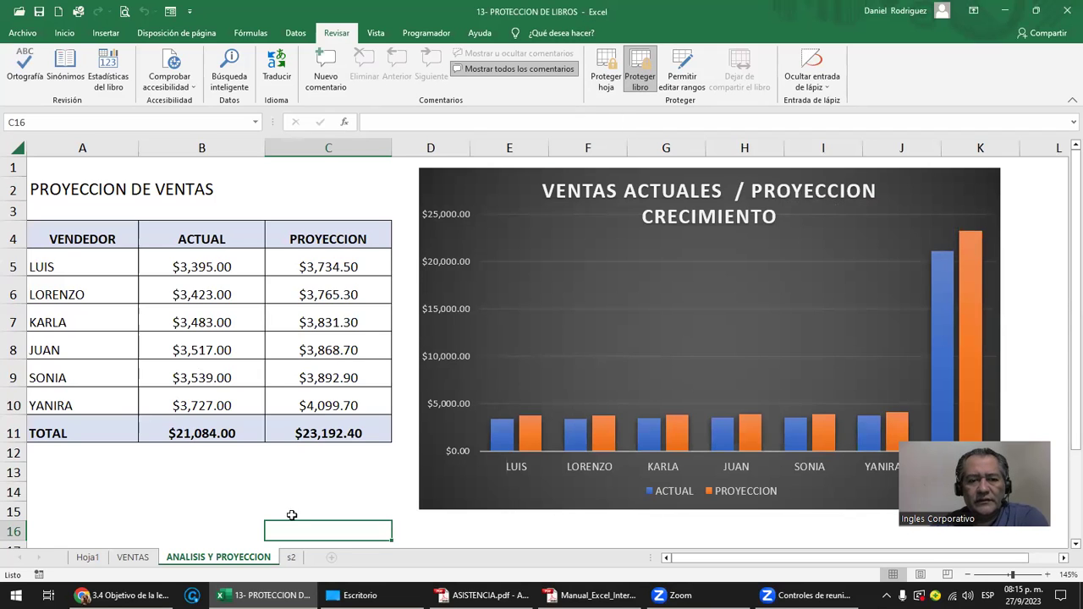
On s2, try unprotecting the workbook from Review and dismiss the incorrect-password warning
right_click(291, 557)
click(286, 527)
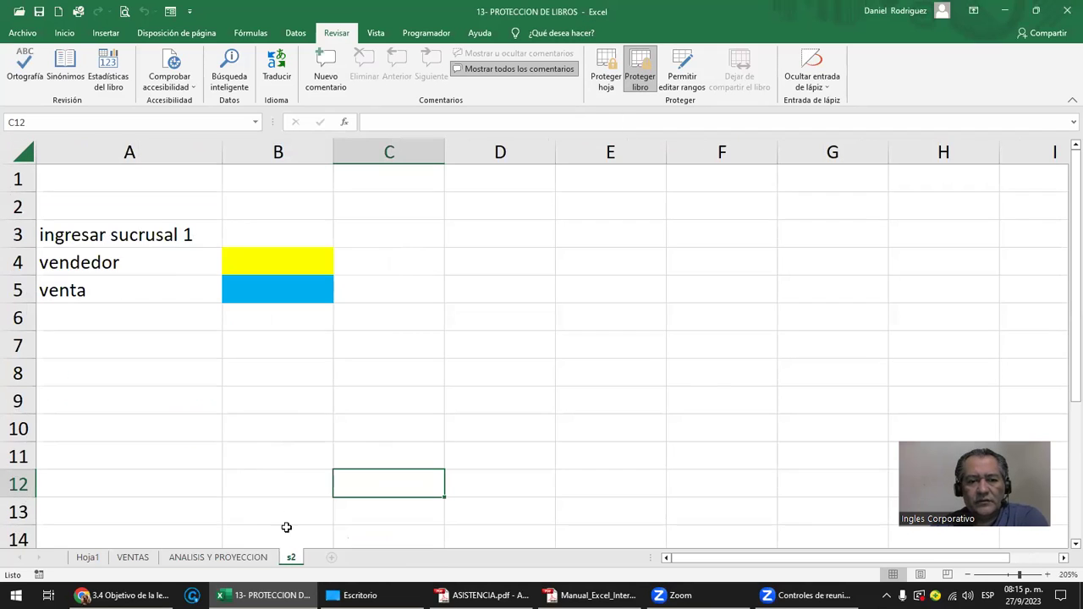
click(640, 67)
click(889, 242)
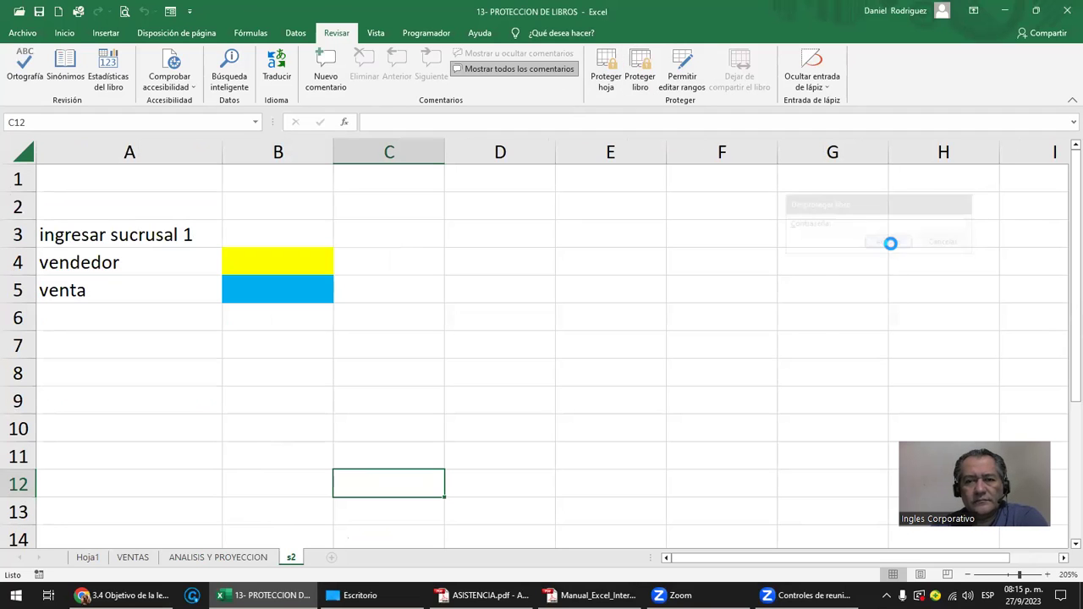
key(Return)
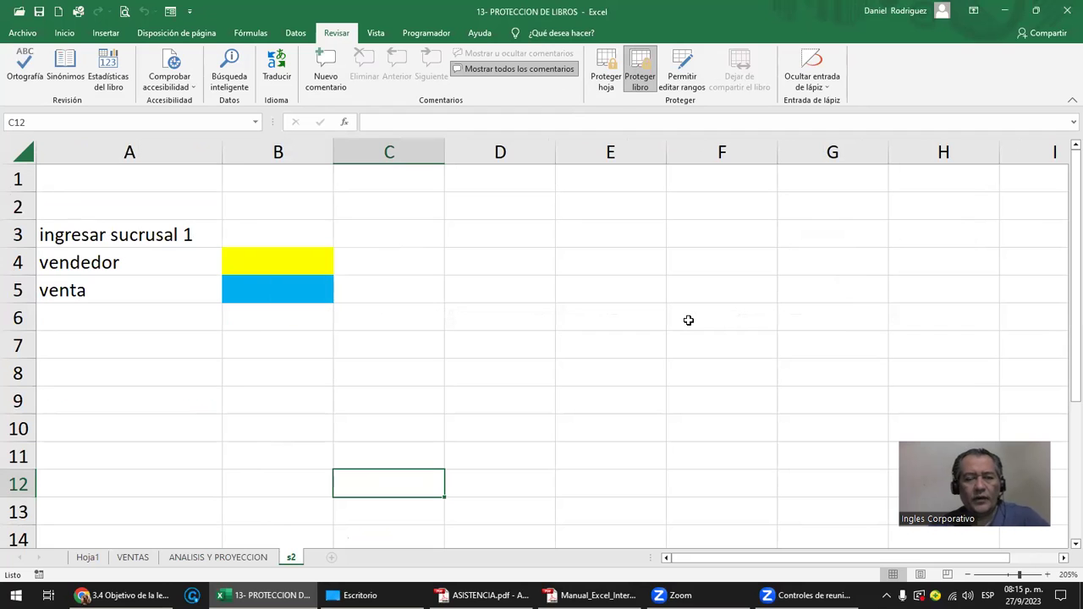
Switch to the Excel manual PDF, then to the course lesson page
click(590, 595)
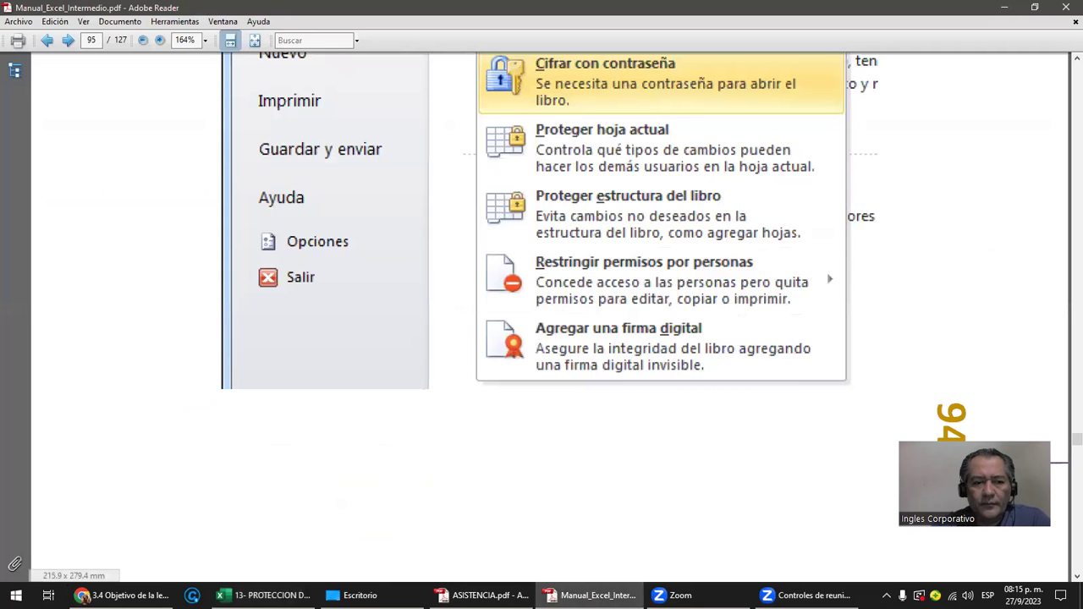
click(127, 595)
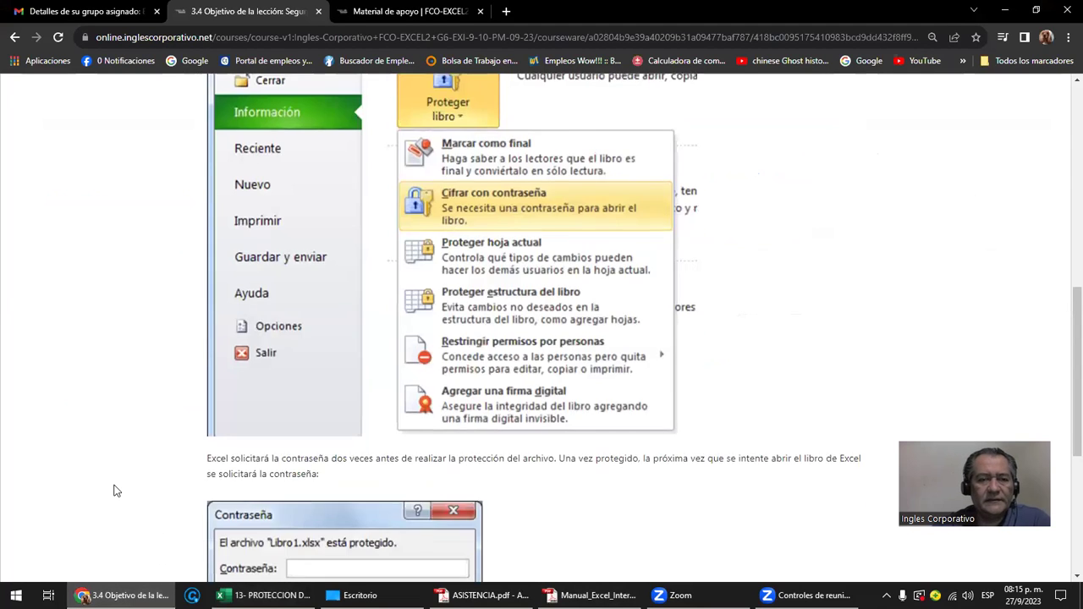
scroll(113, 488, up, 10)
On Hoja1, duplicate the blue arrow and move the copy beside Protección de rangos
mouse_move(263, 595)
click(263, 539)
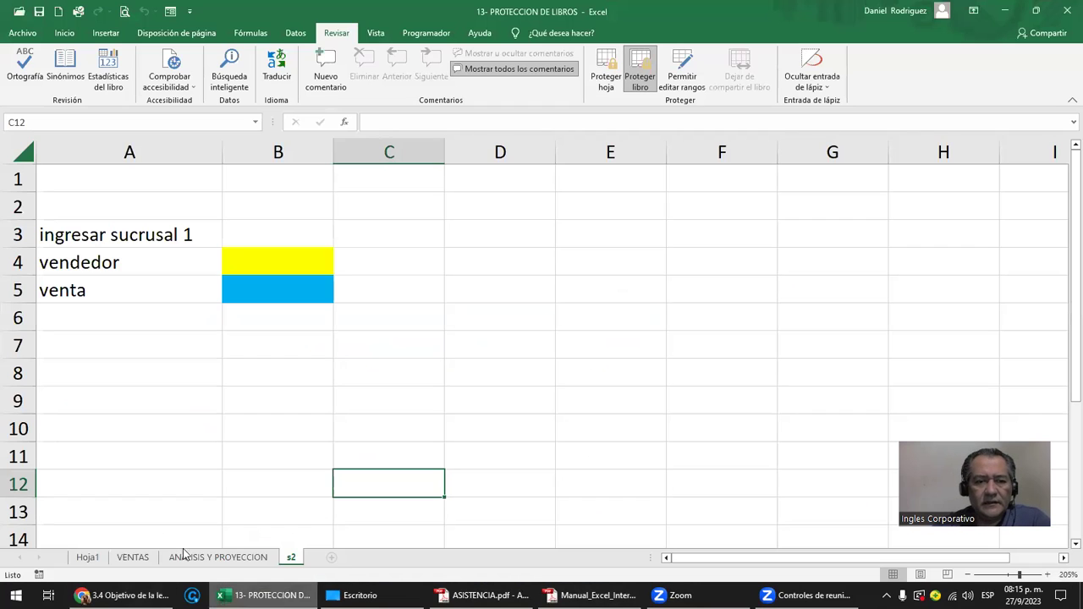
click(87, 558)
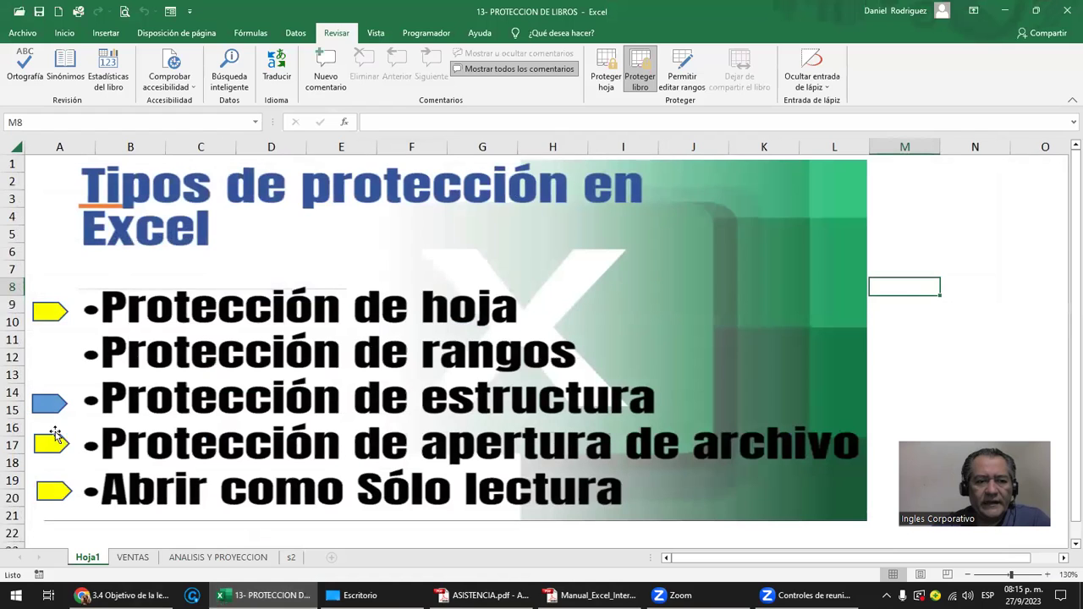
click(196, 357)
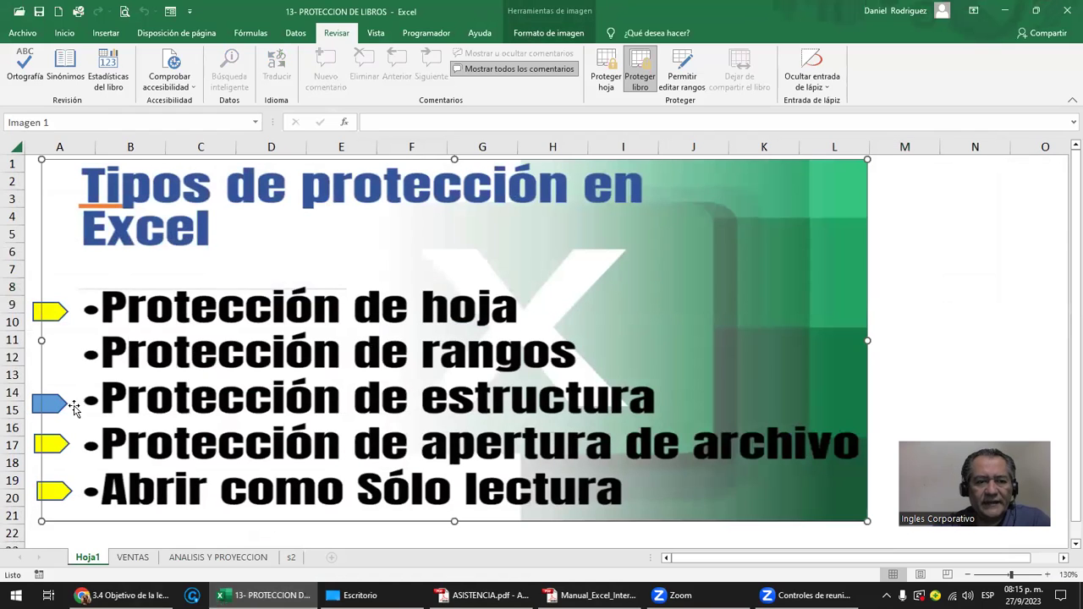
click(61, 404)
drag(61, 405, 61, 404)
key(ctrl+d)
key(Up)
key(Up)
key(Up)
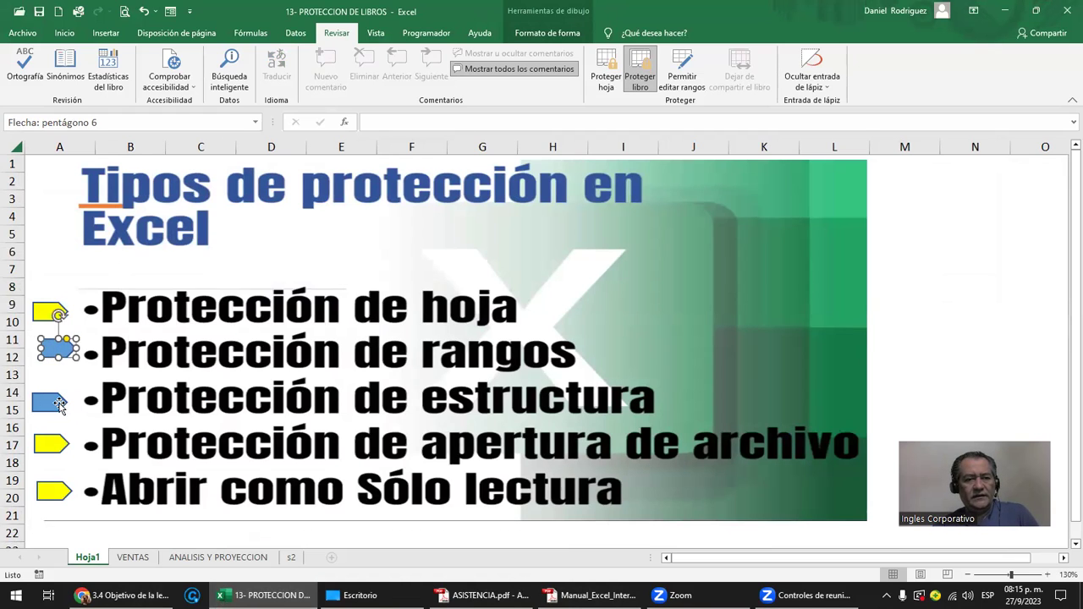
key(Left)
key(Left)
key(Left)
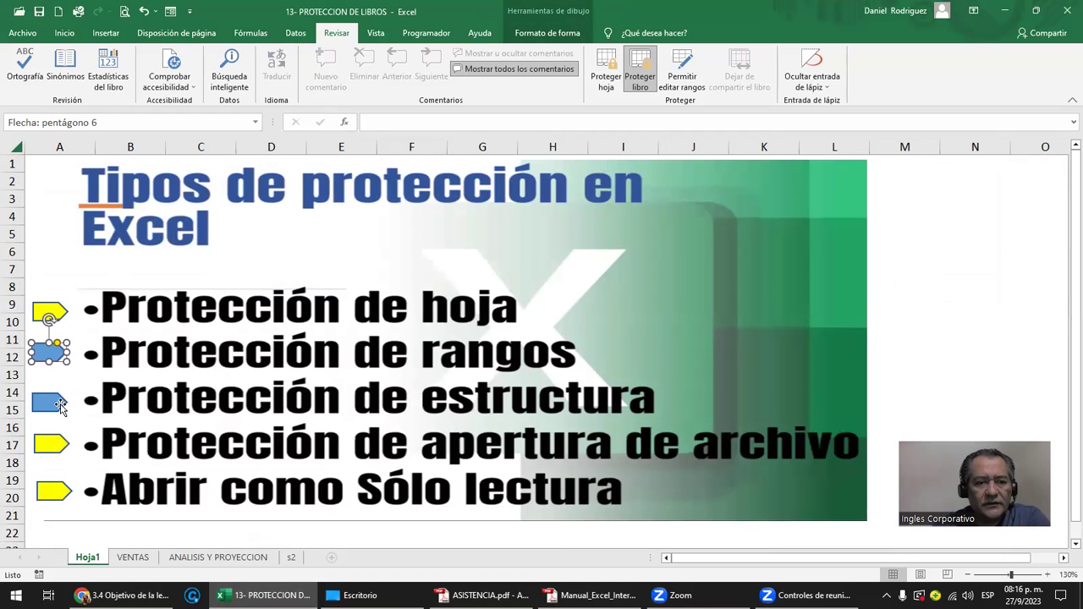
Make the yellow arrows' numbers black, with the bottom arrow's number bold
click(51, 446)
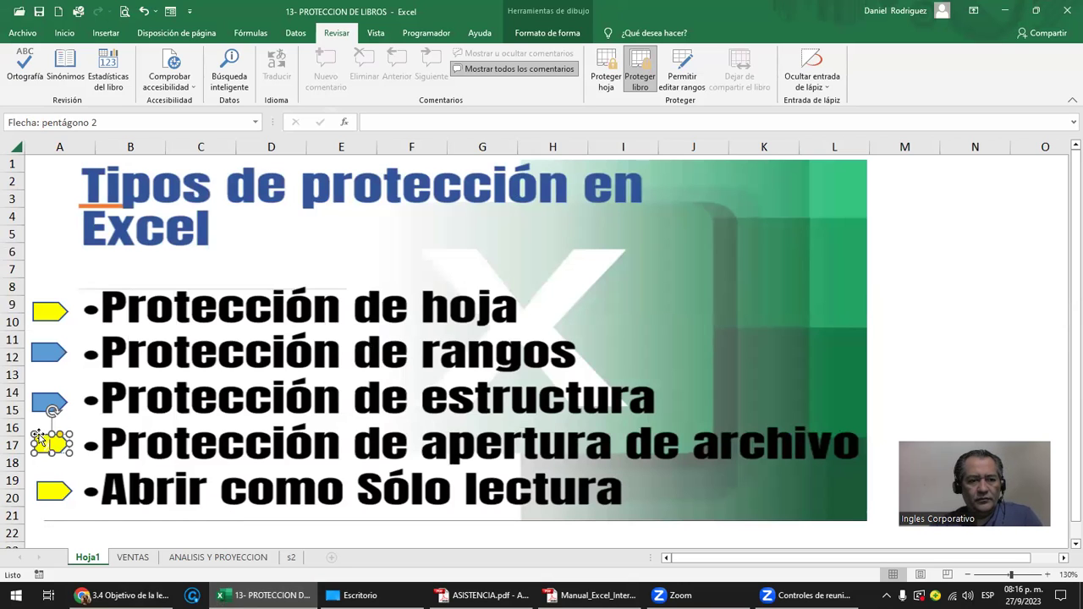
click(68, 34)
click(260, 79)
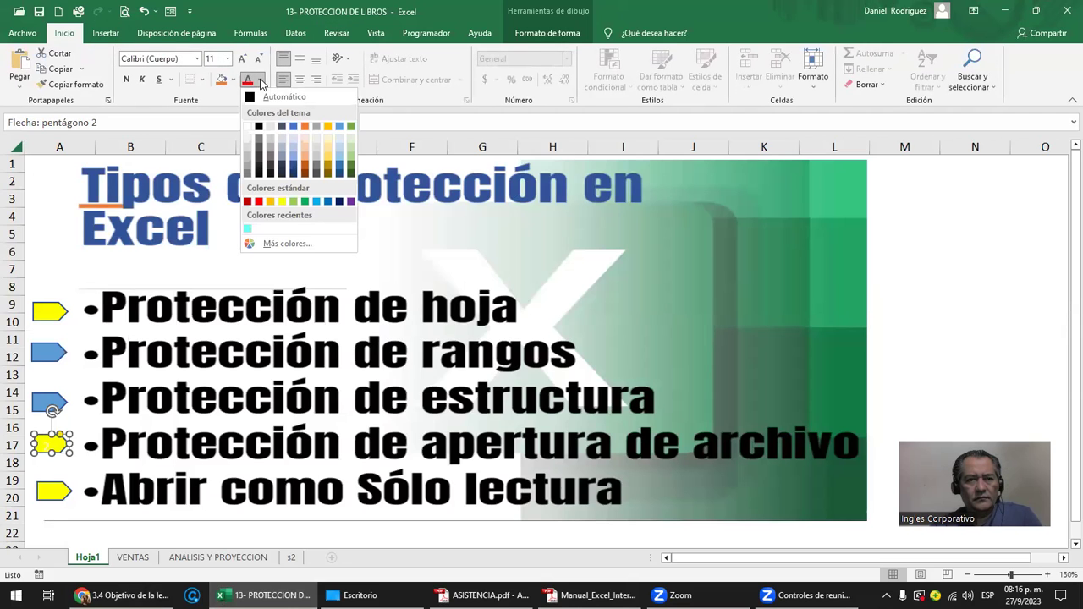
click(252, 98)
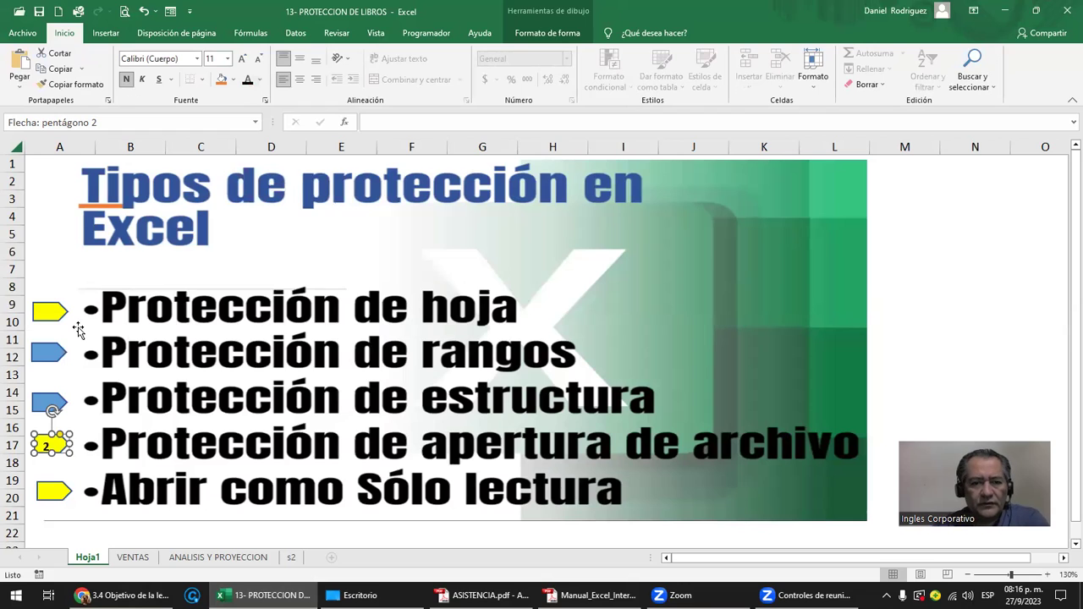
click(56, 494)
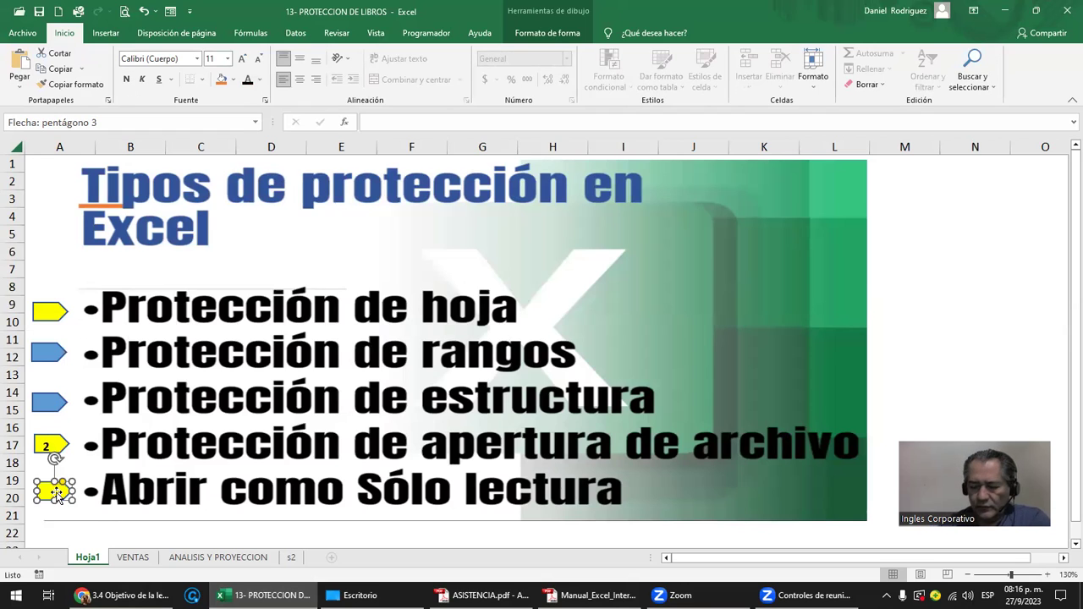
click(47, 444)
text(1)
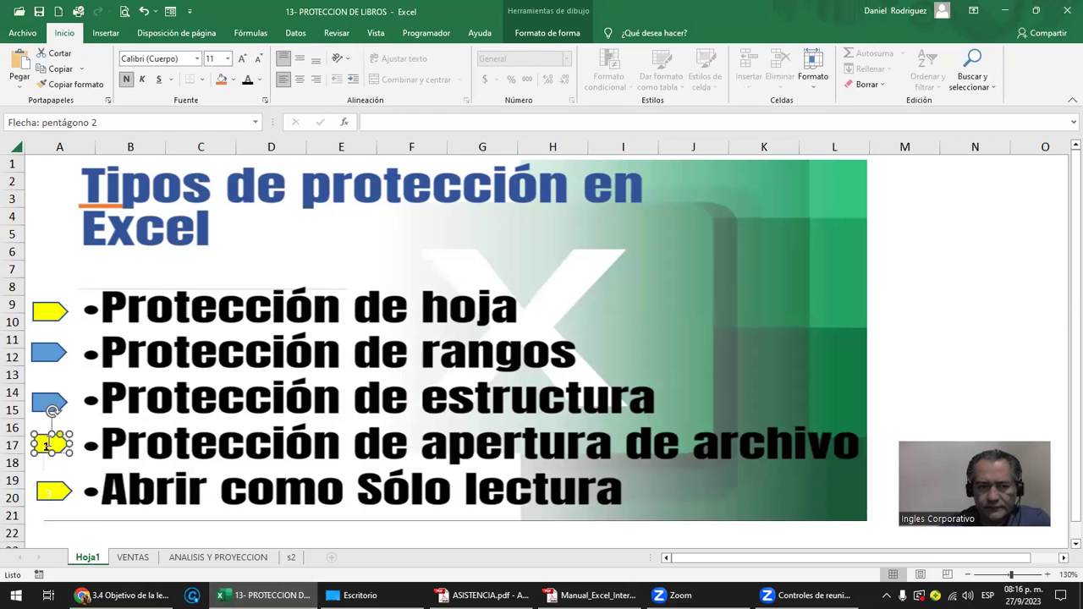
click(48, 490)
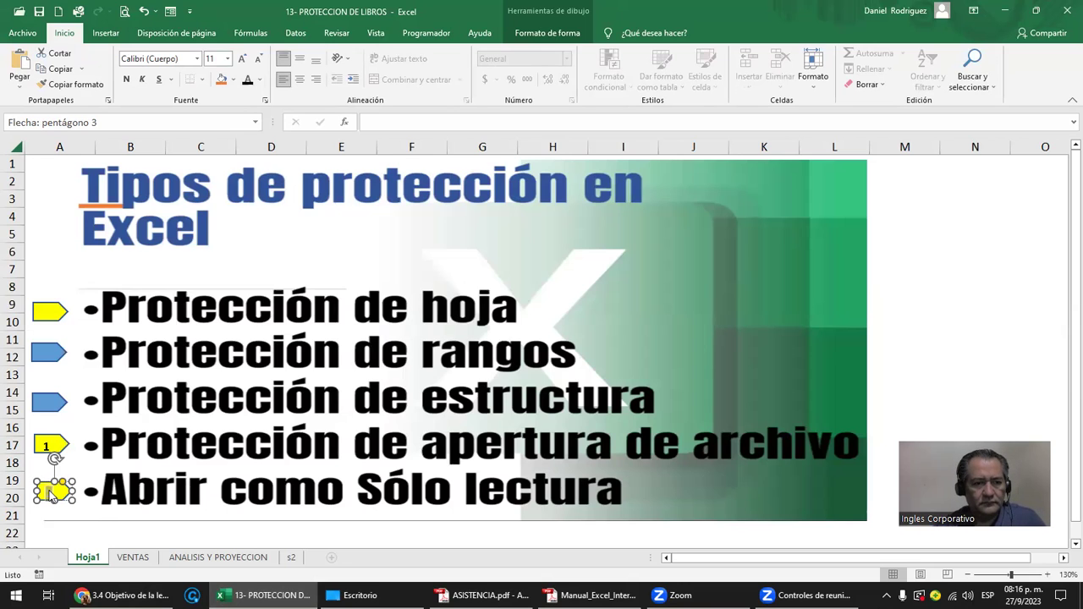
click(263, 81)
click(256, 98)
click(127, 80)
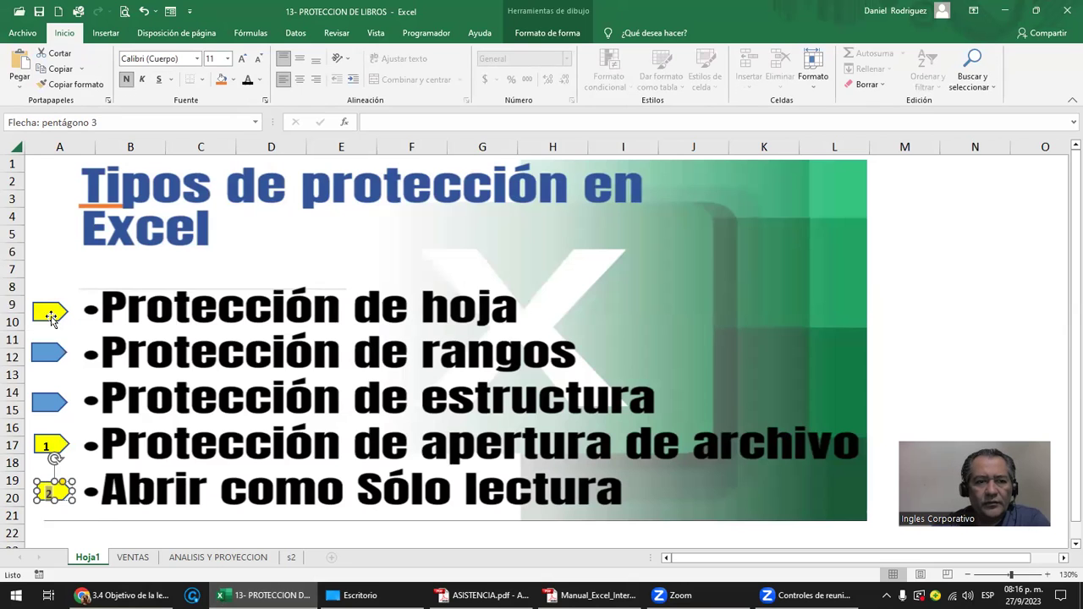
Bold the Protección de estructura arrow's number and check the rangos arrow labelled 5
click(50, 313)
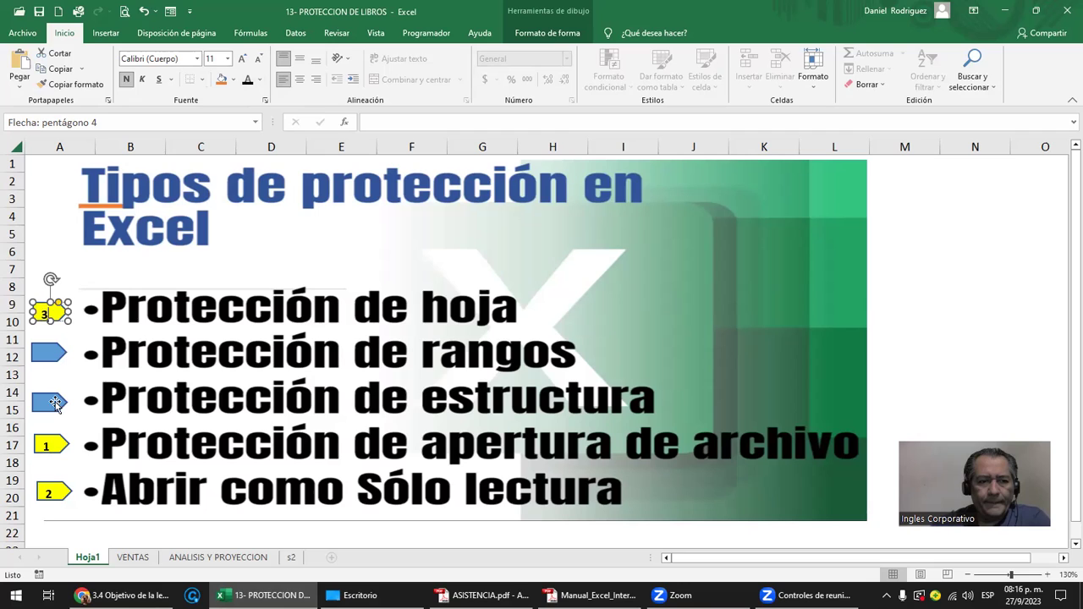
click(49, 403)
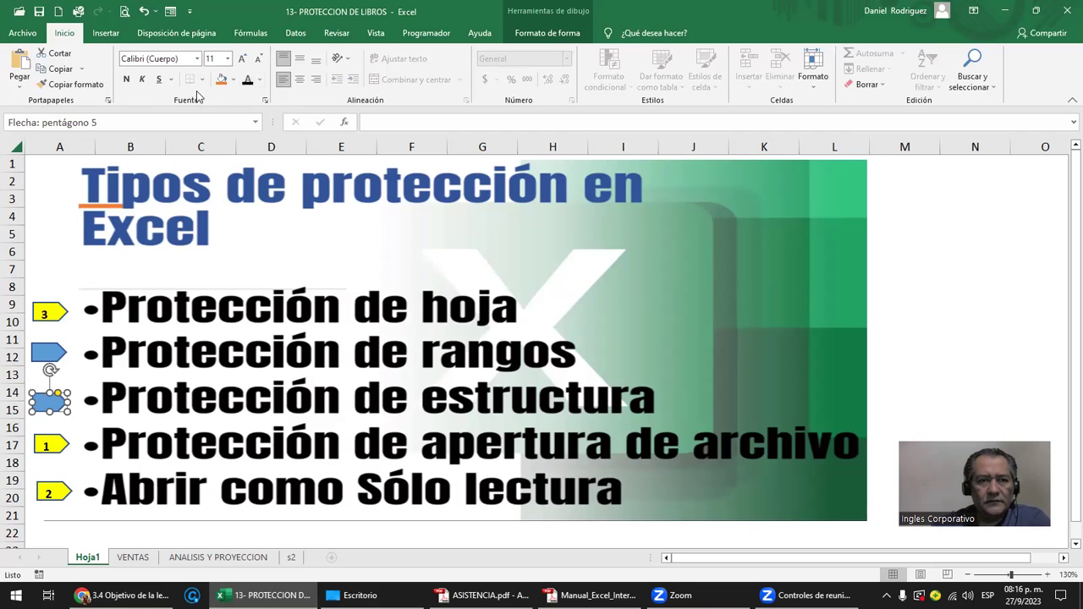
text(4)
click(125, 80)
click(939, 287)
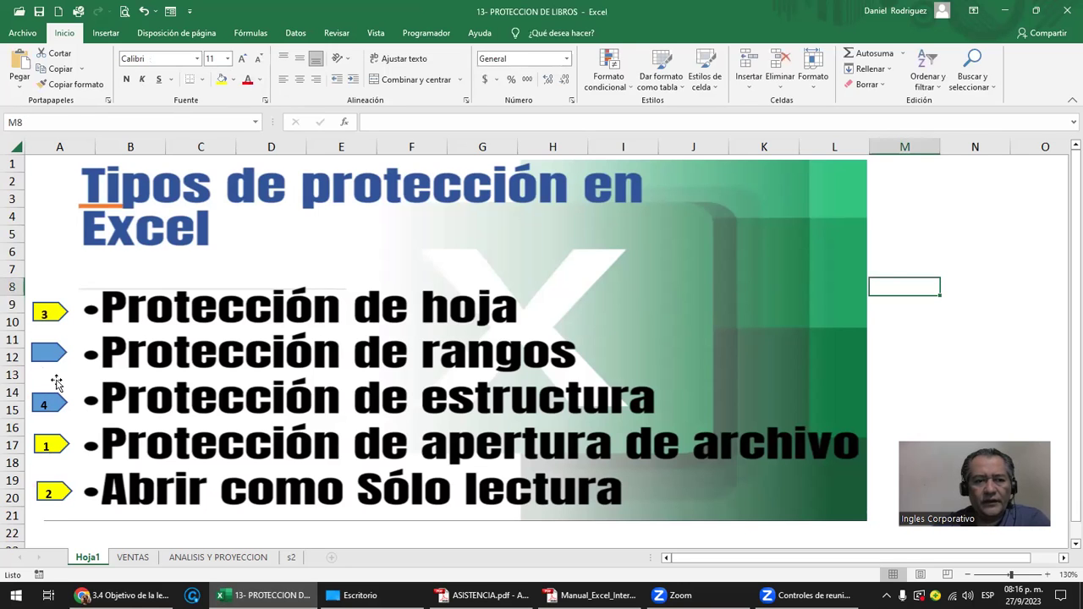
click(49, 354)
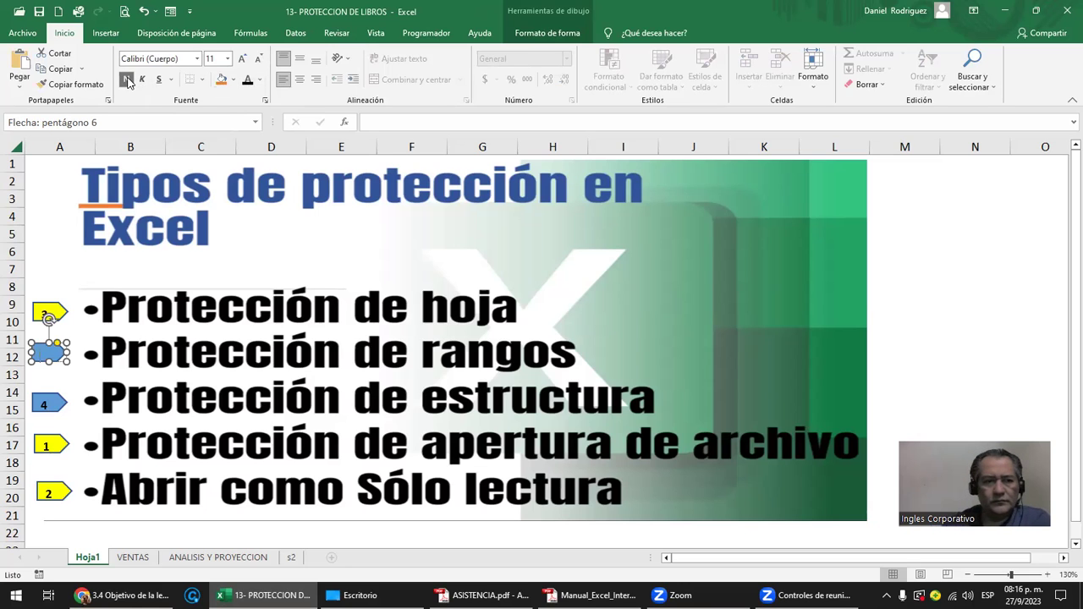
click(976, 324)
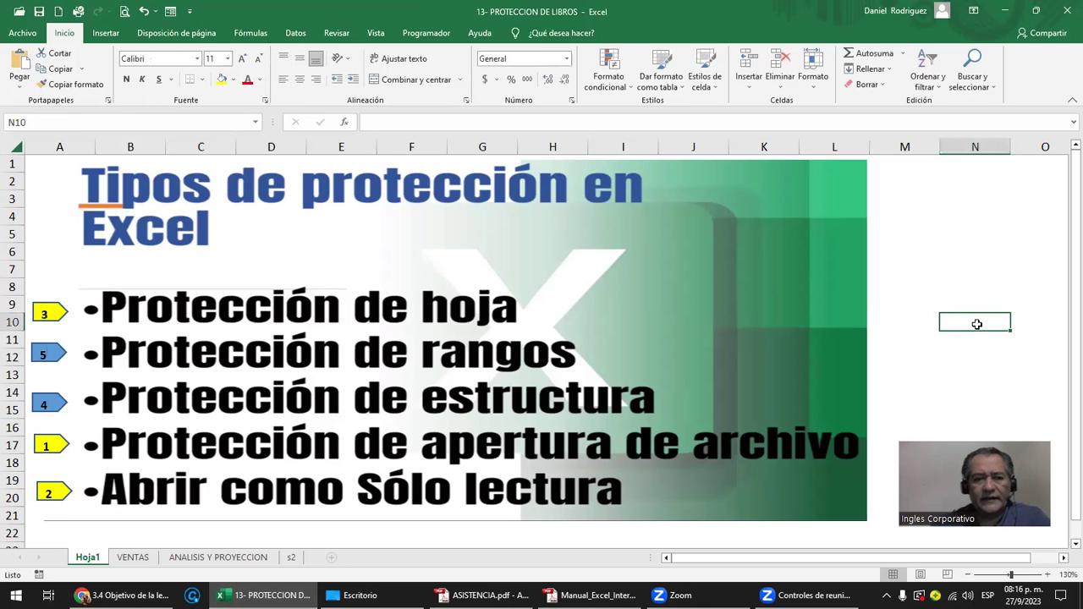
Save the workbook, then see that edits on s2 are refused because the workbook is protected
click(42, 14)
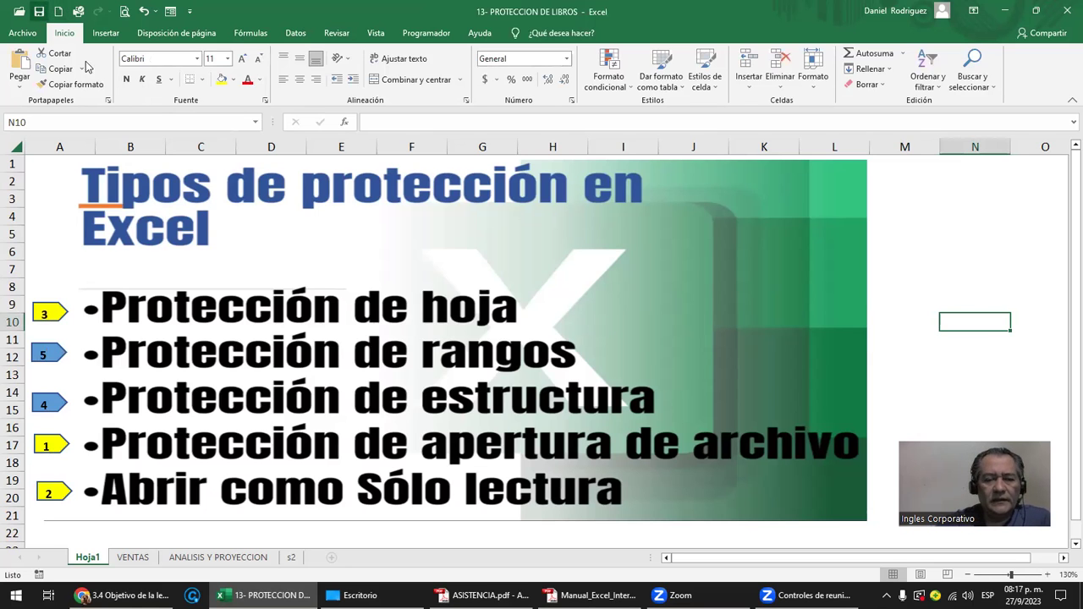
click(210, 557)
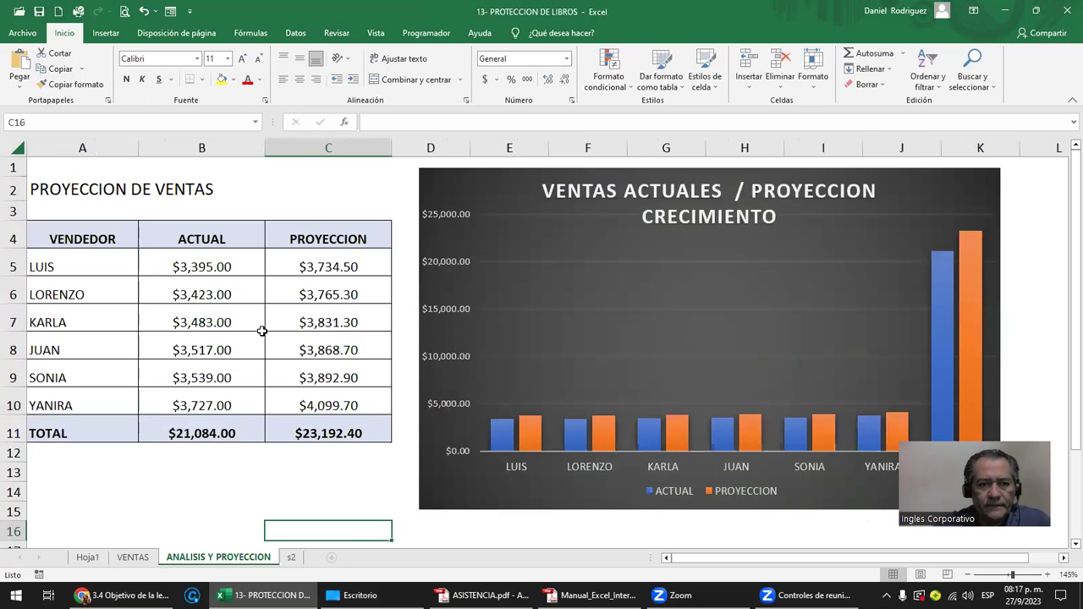
click(138, 558)
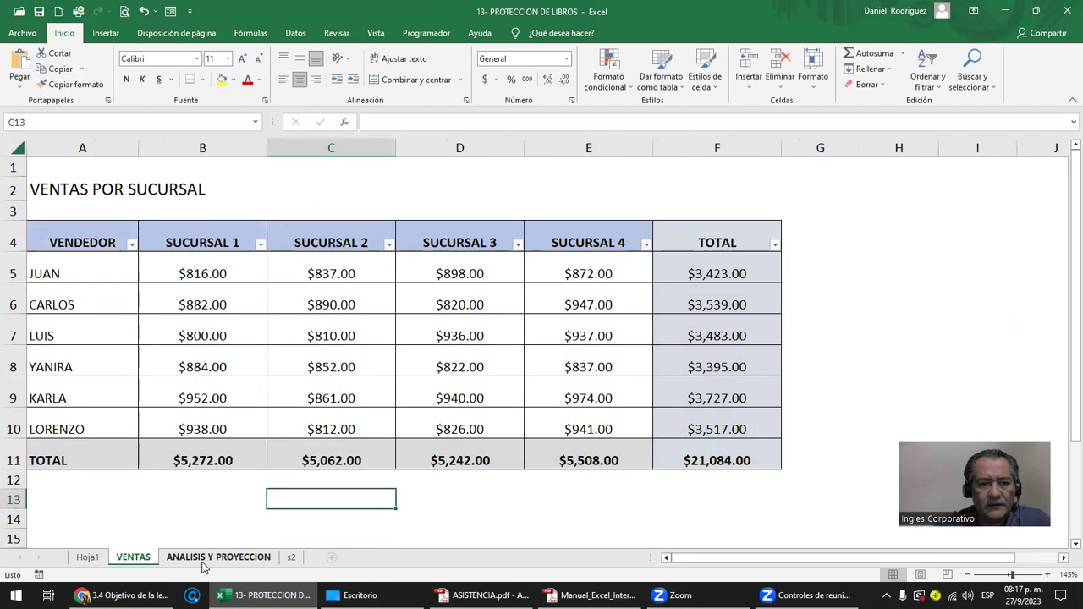
click(291, 559)
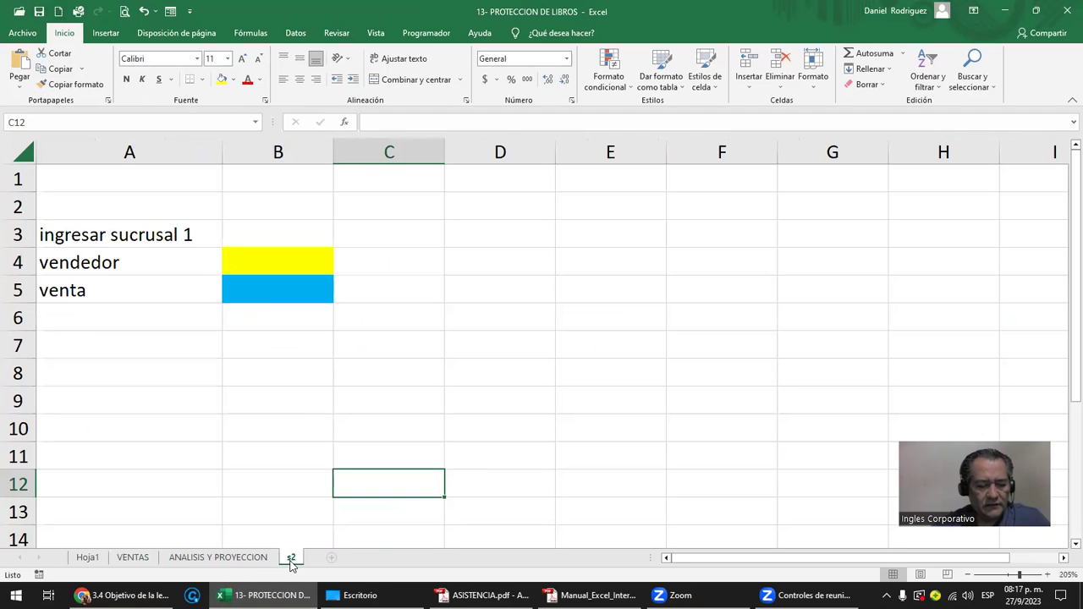
double_click(290, 559)
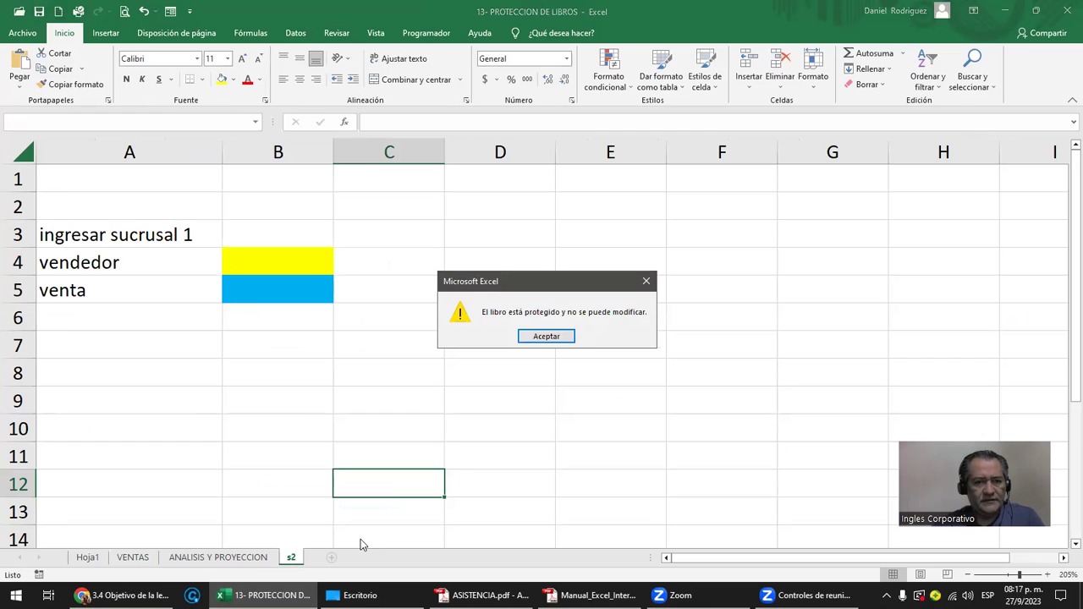
key(Return)
double_click(291, 558)
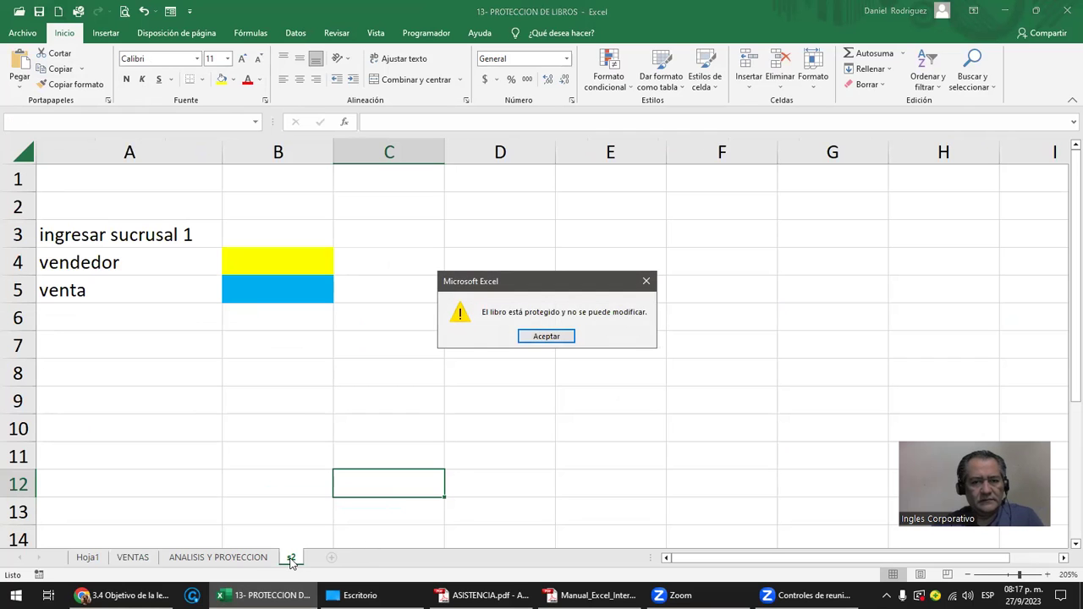
key(Return)
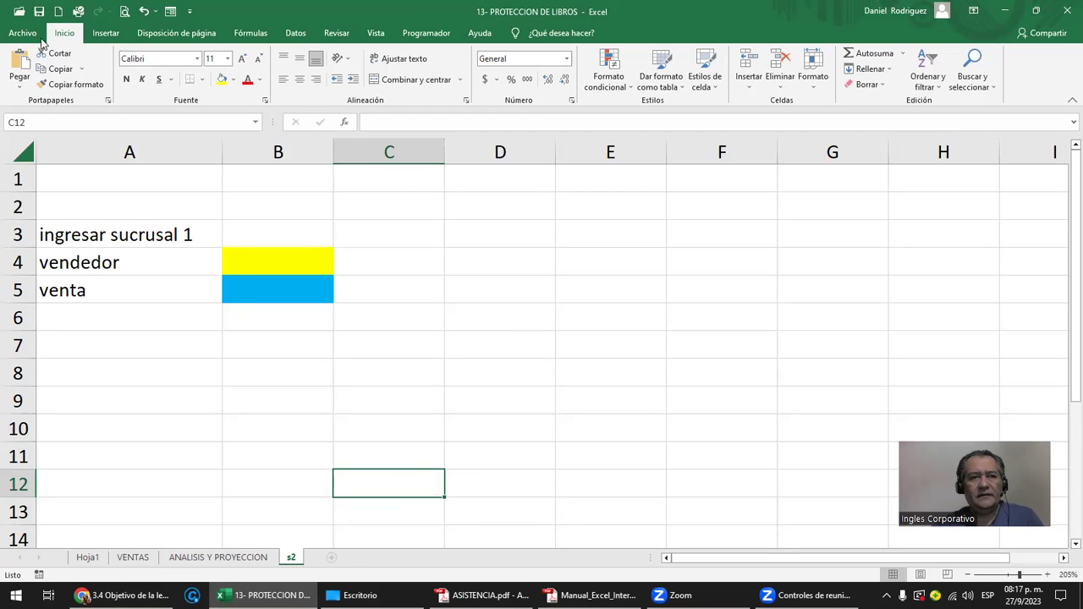
click(37, 35)
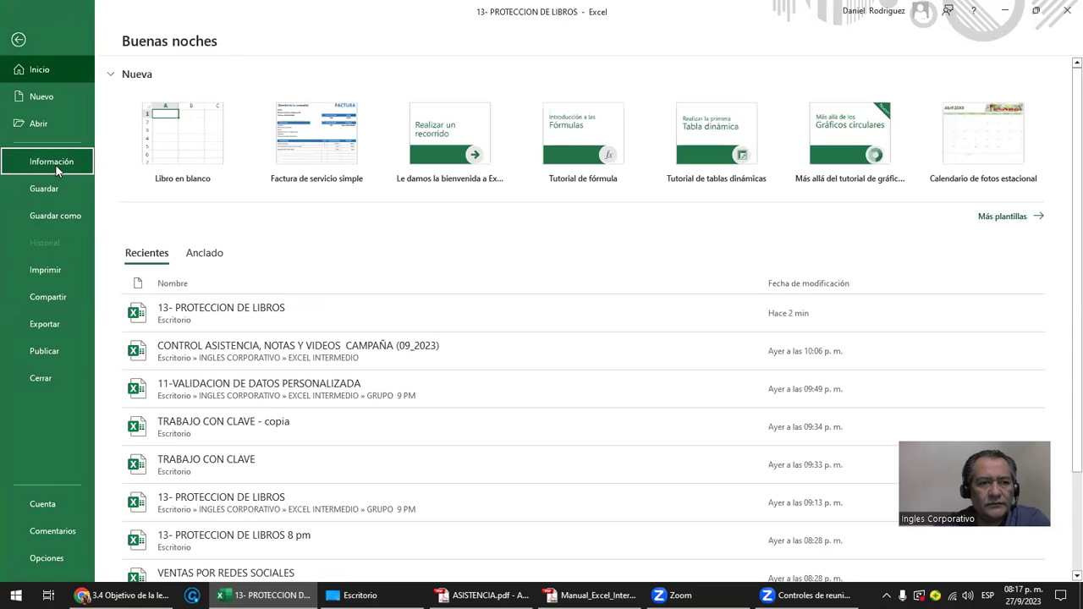
Open Proteger hoja actual from Archivo > Información, then cancel the Proteger hoja dialog
click(57, 171)
click(189, 215)
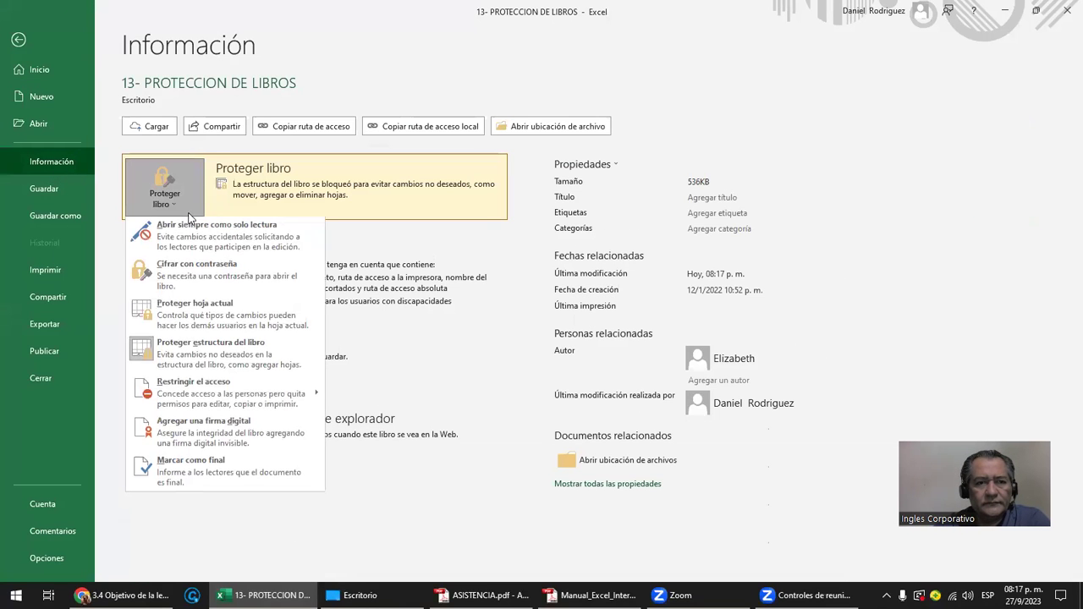
click(230, 316)
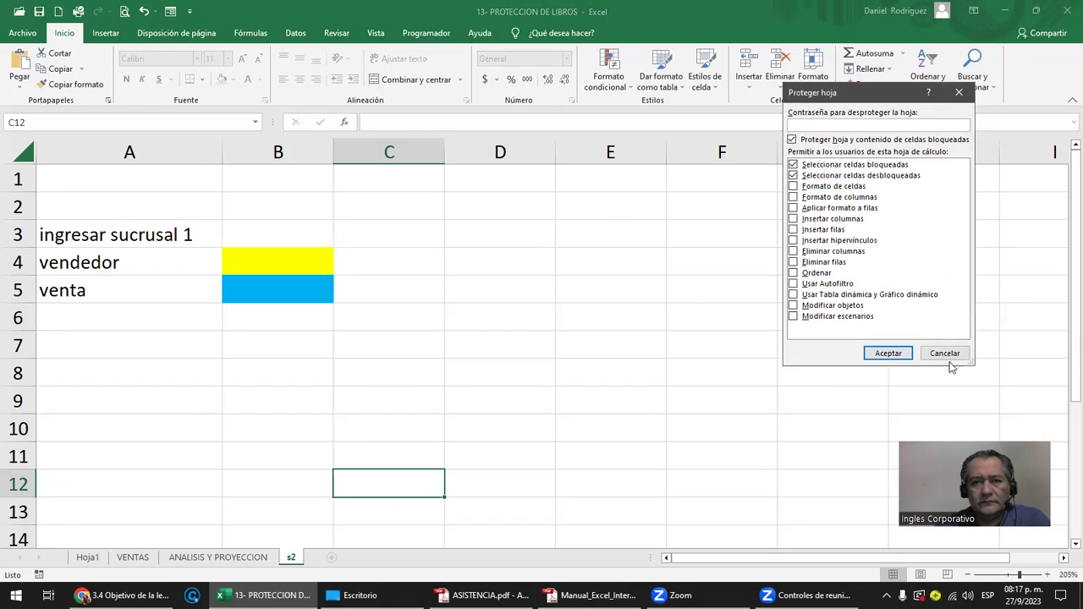
click(888, 352)
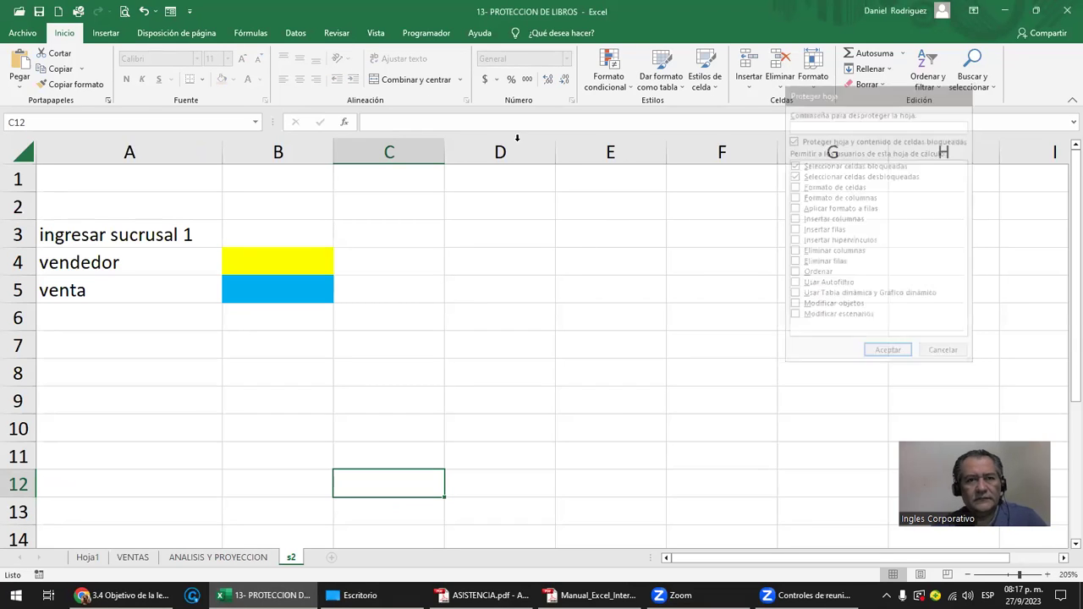
click(336, 33)
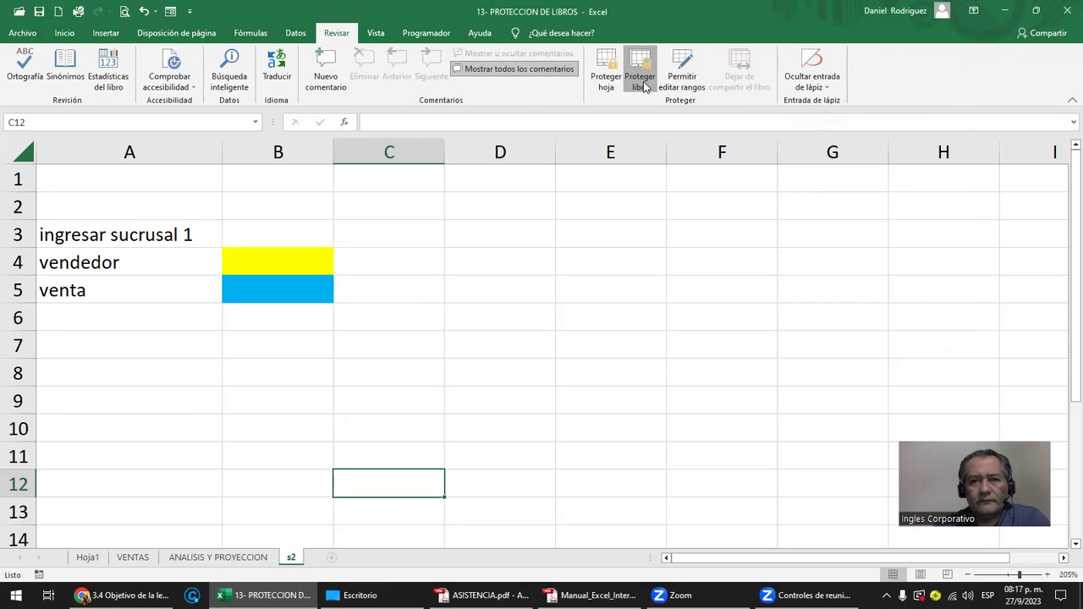
click(640, 82)
click(890, 241)
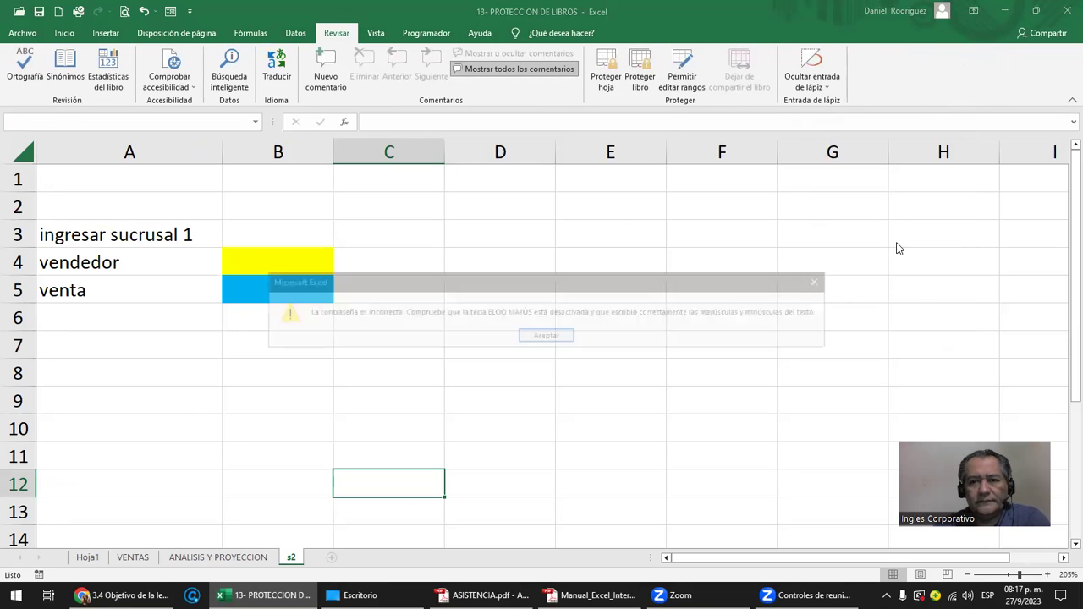
click(547, 336)
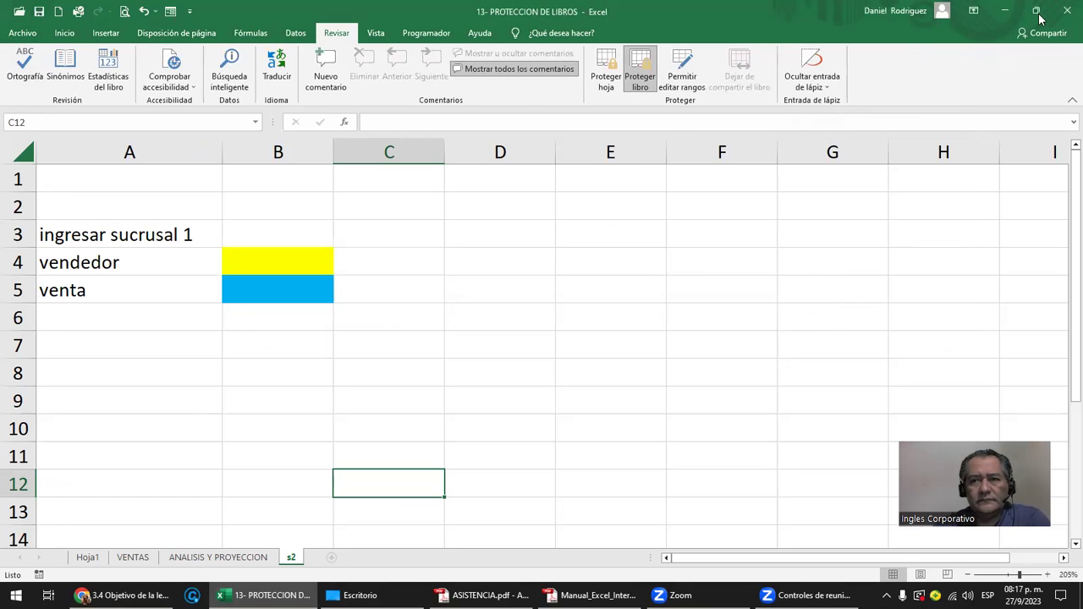
key(alt+Tab)
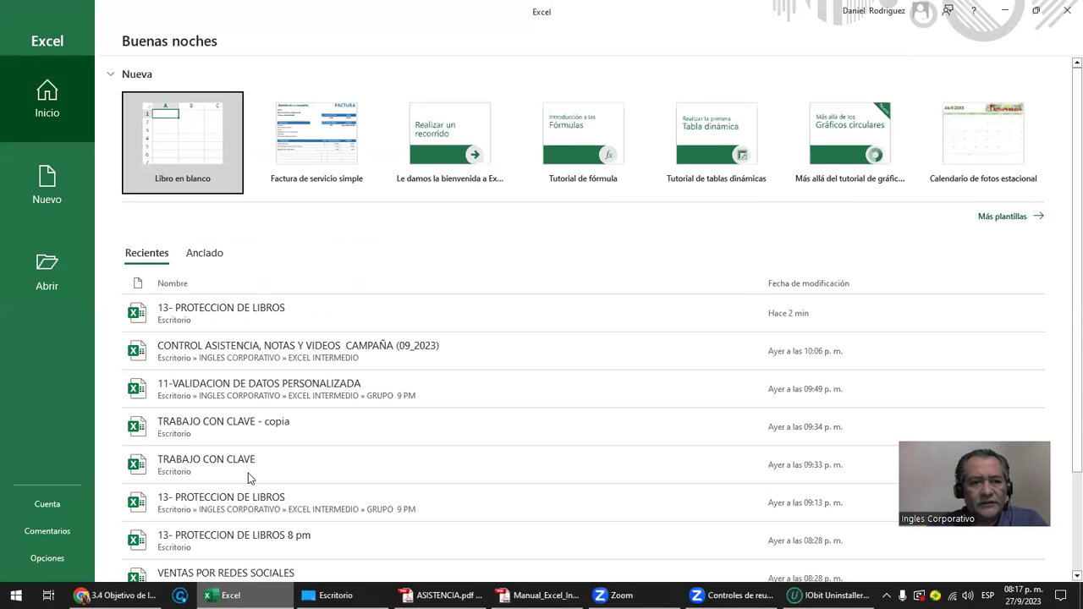
click(273, 306)
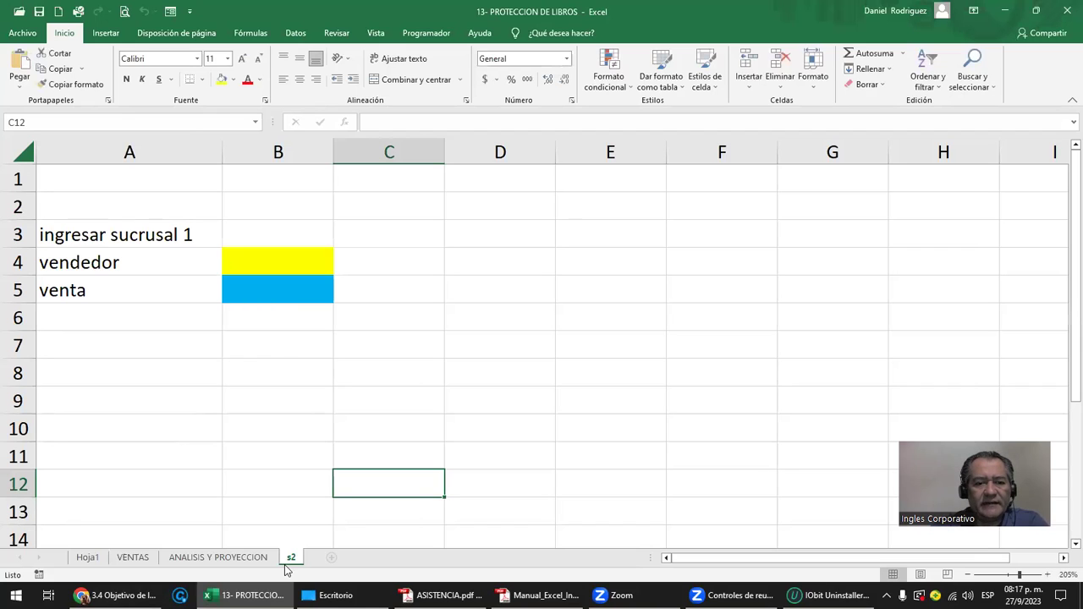
right_click(292, 560)
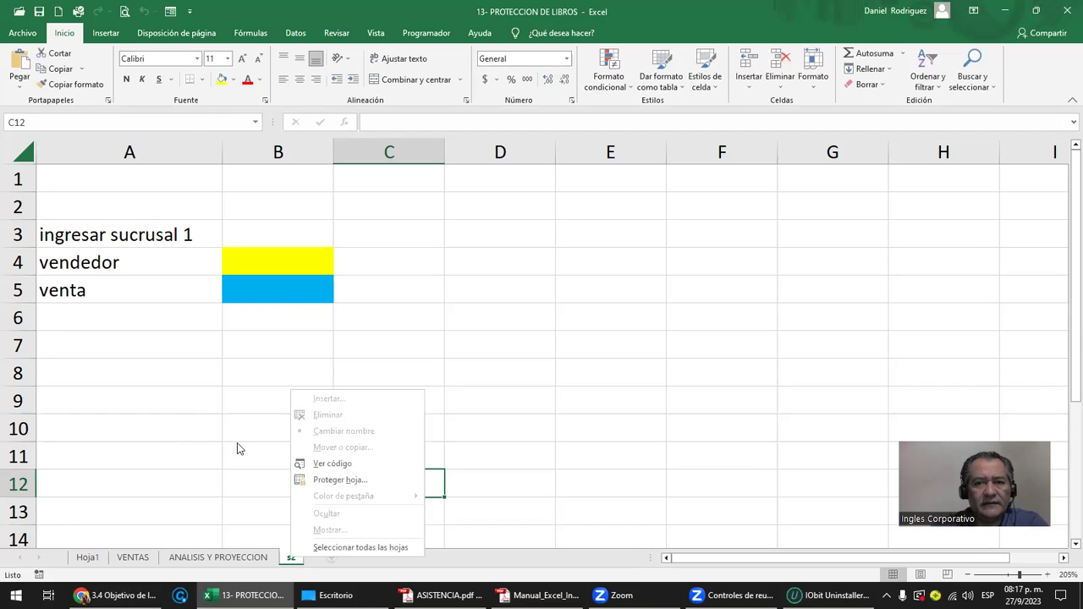
key(Escape)
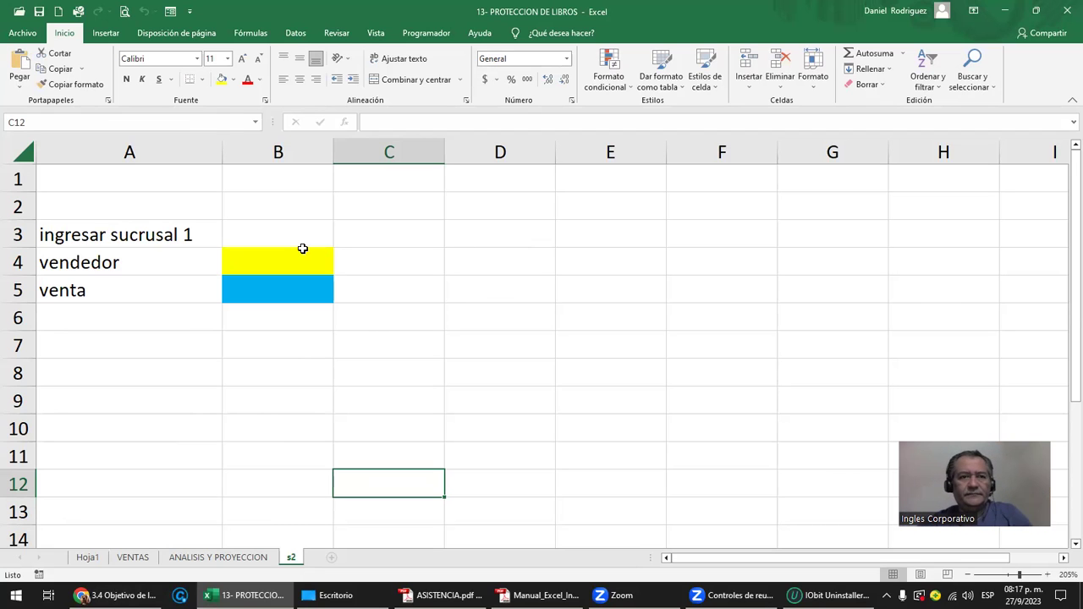
click(23, 33)
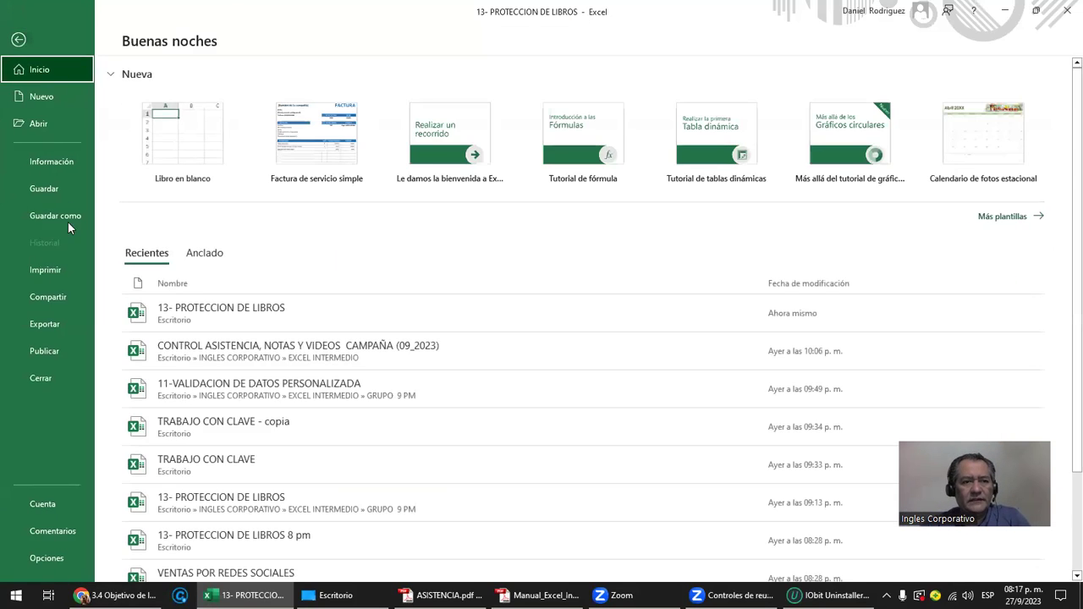
click(59, 162)
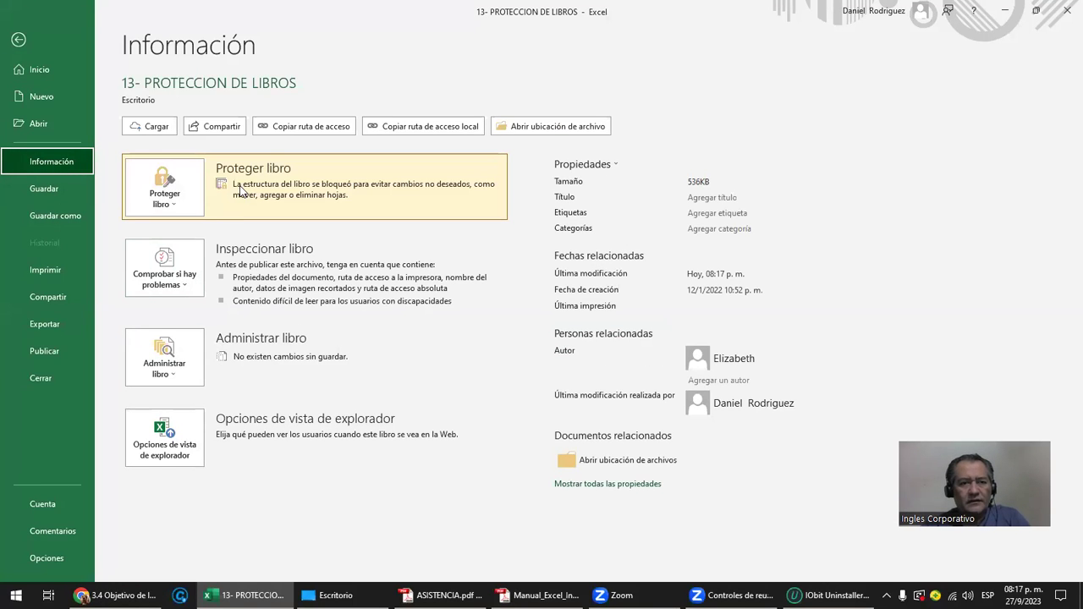
click(182, 205)
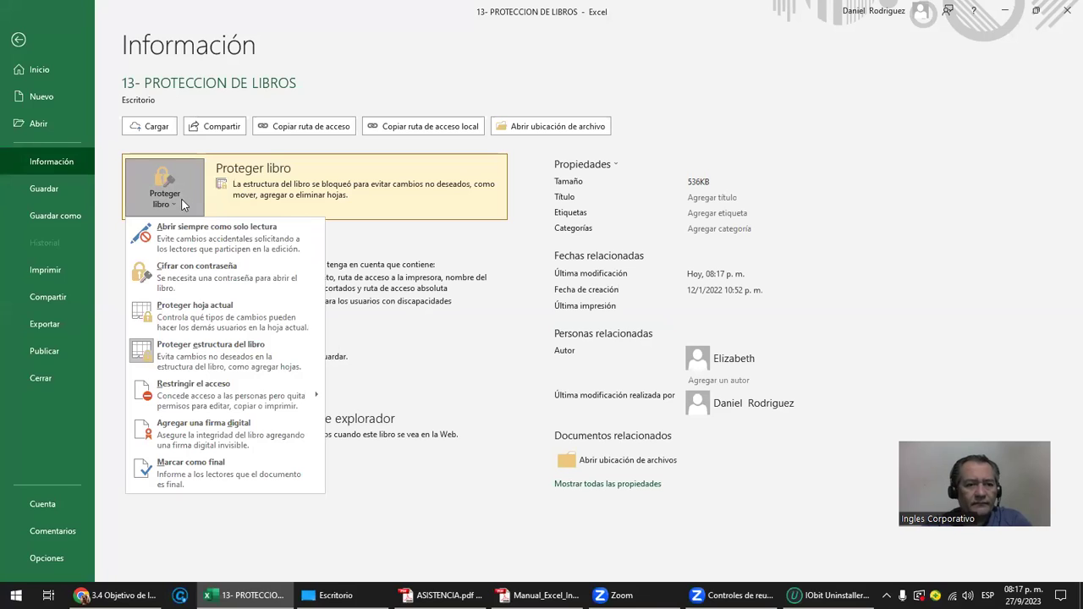
click(224, 319)
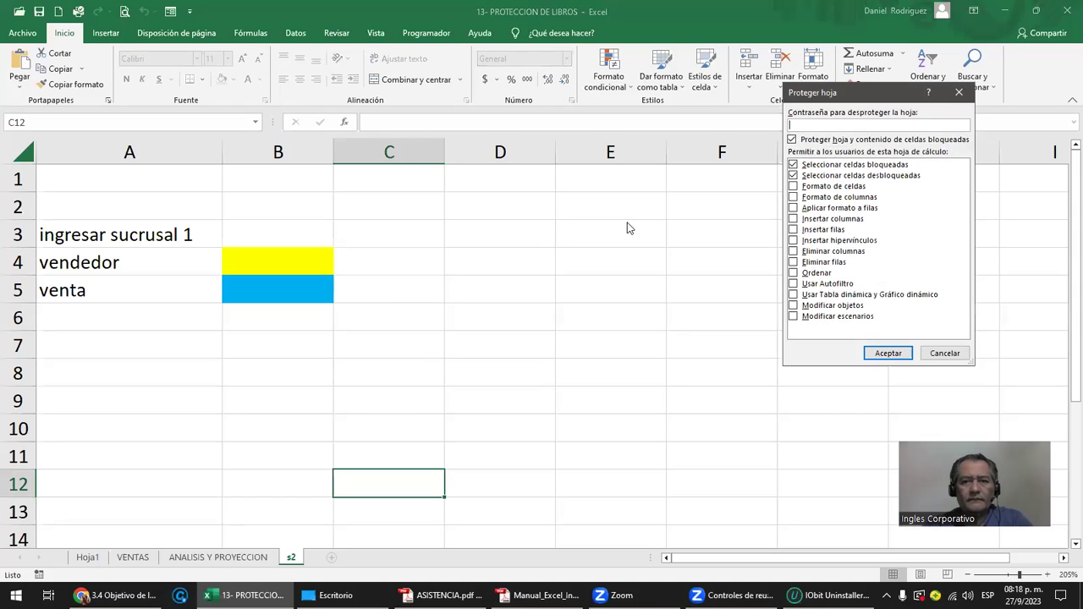
key(Escape)
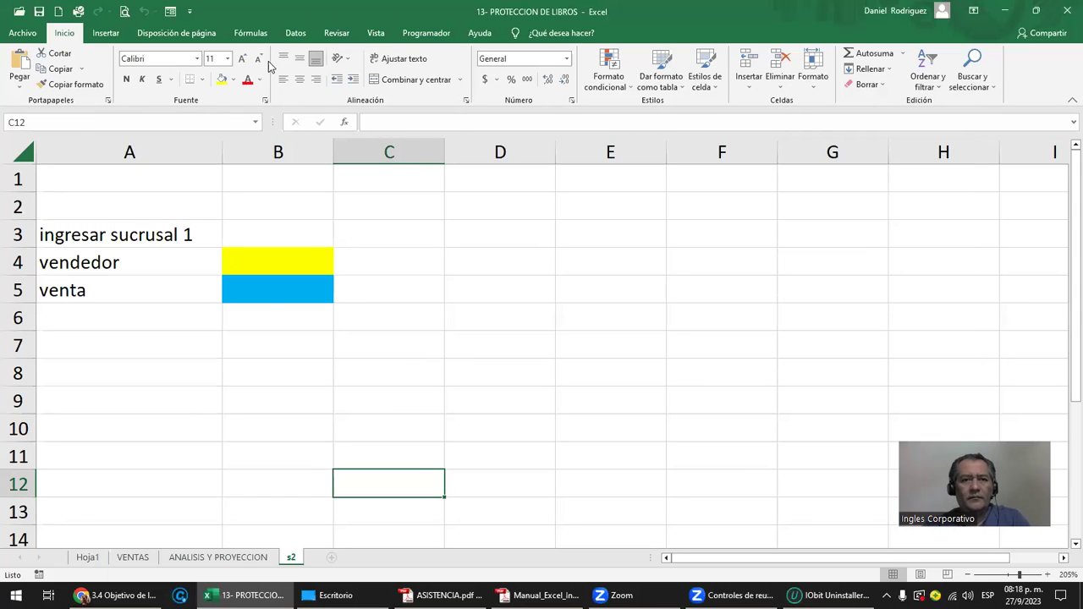
click(27, 35)
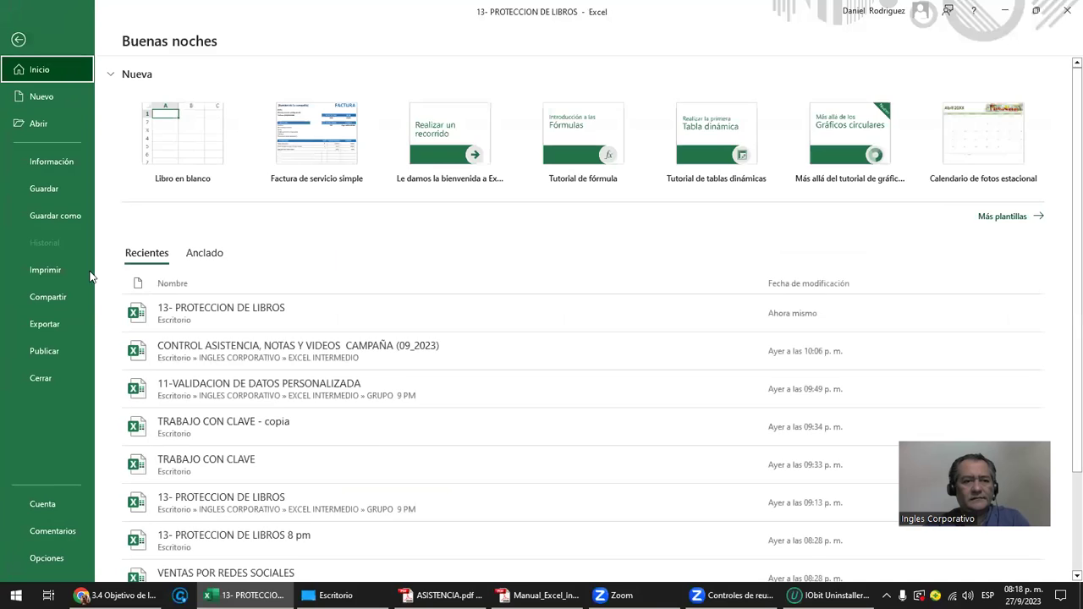
click(43, 162)
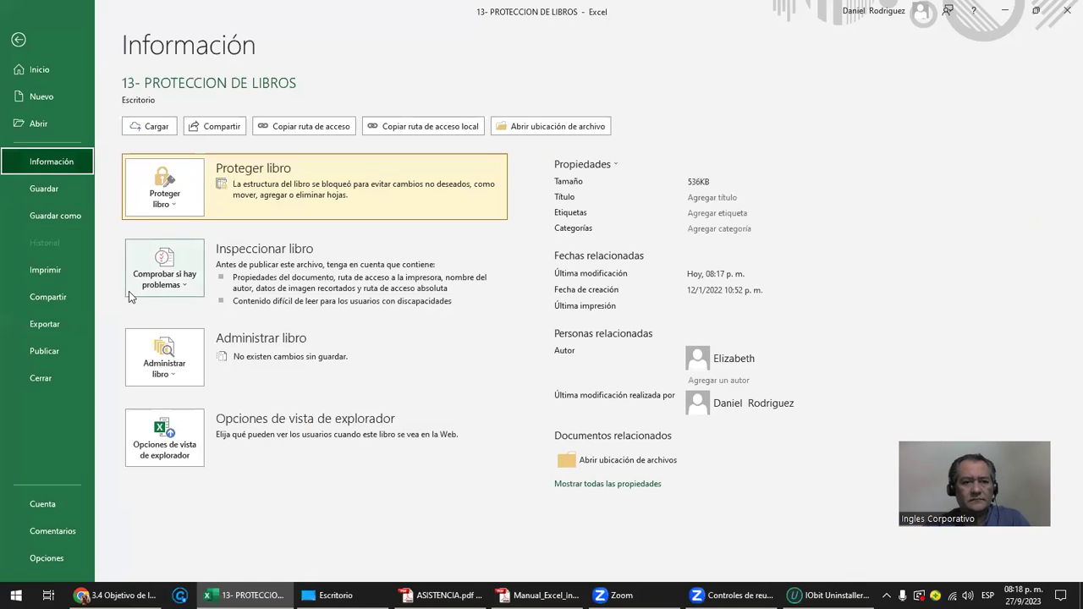
click(188, 207)
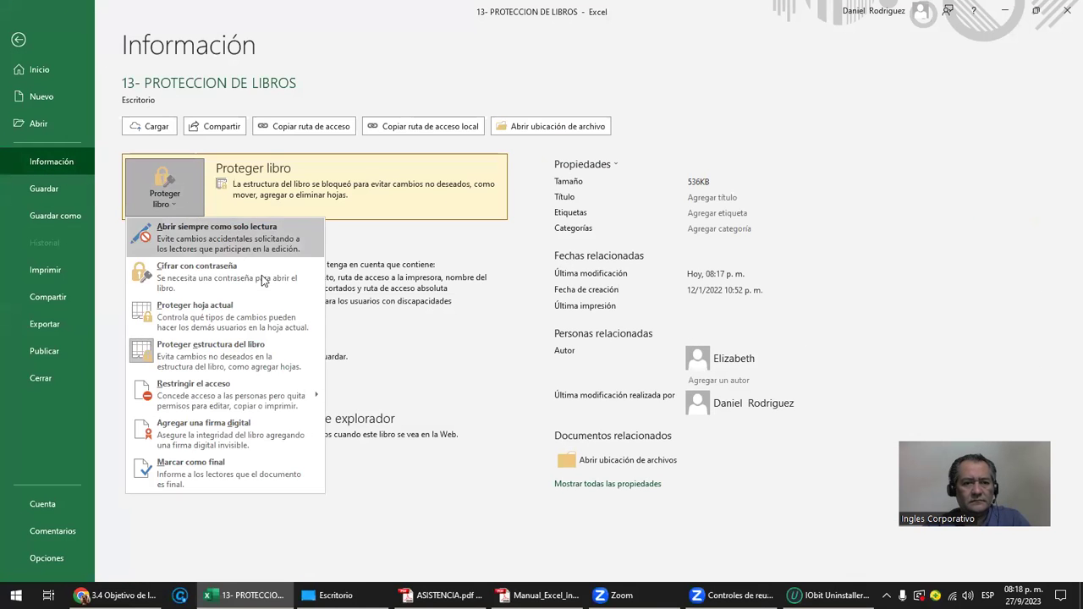
click(293, 360)
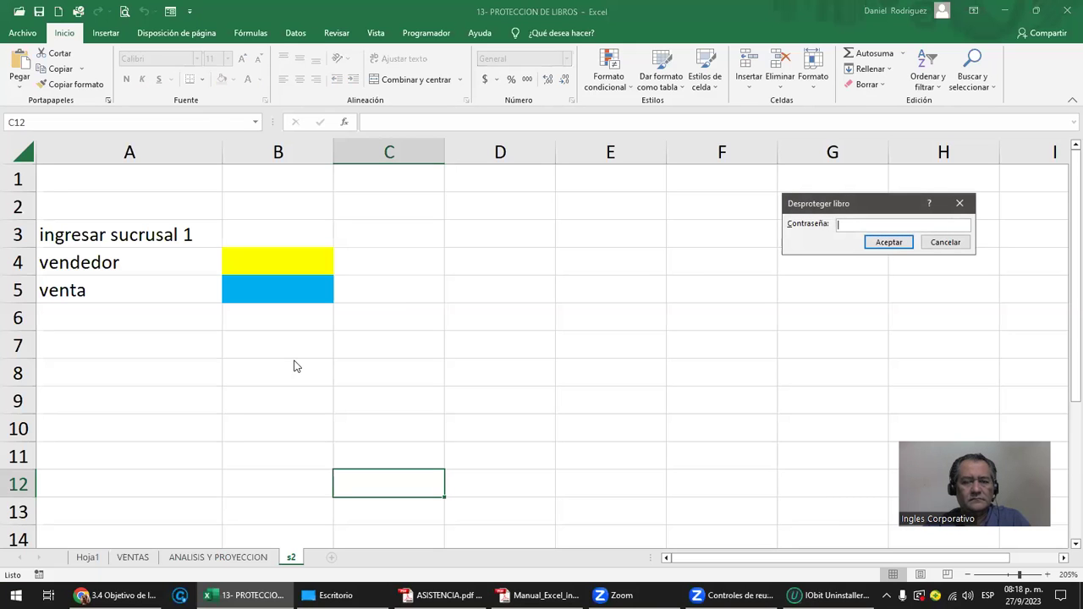
key(Return)
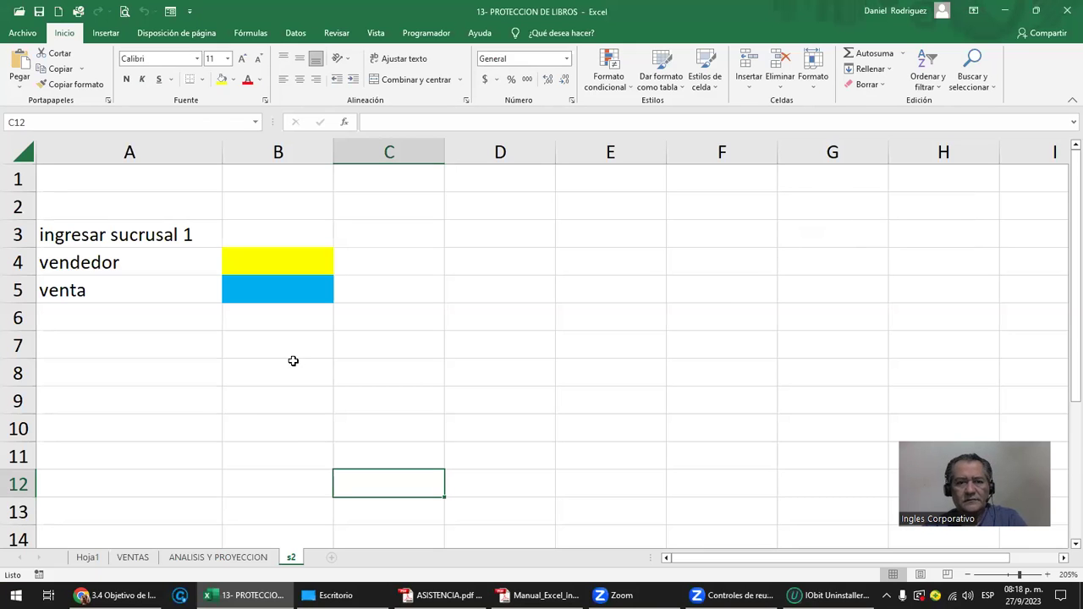
Change the A3 heading on s2 to INGRESAR DATOS SUCURSAL 1
right_click(293, 560)
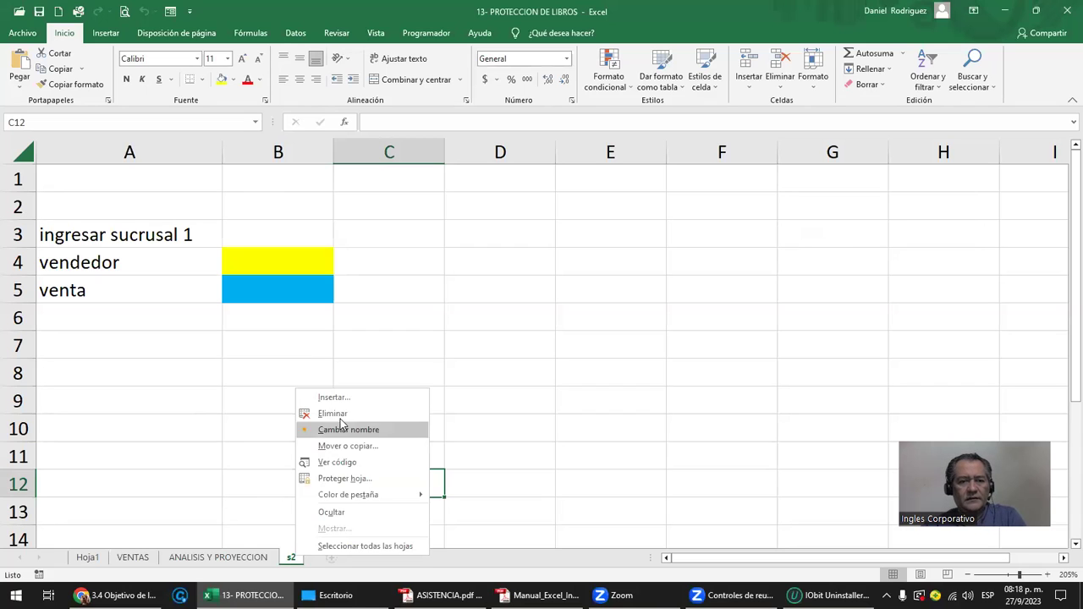
key(Escape)
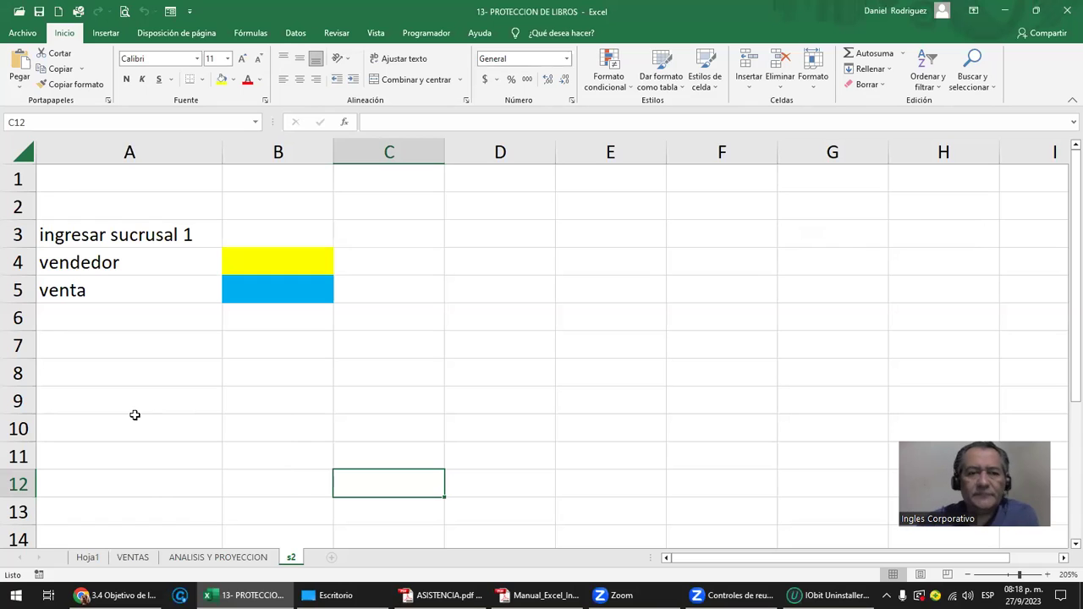
click(68, 234)
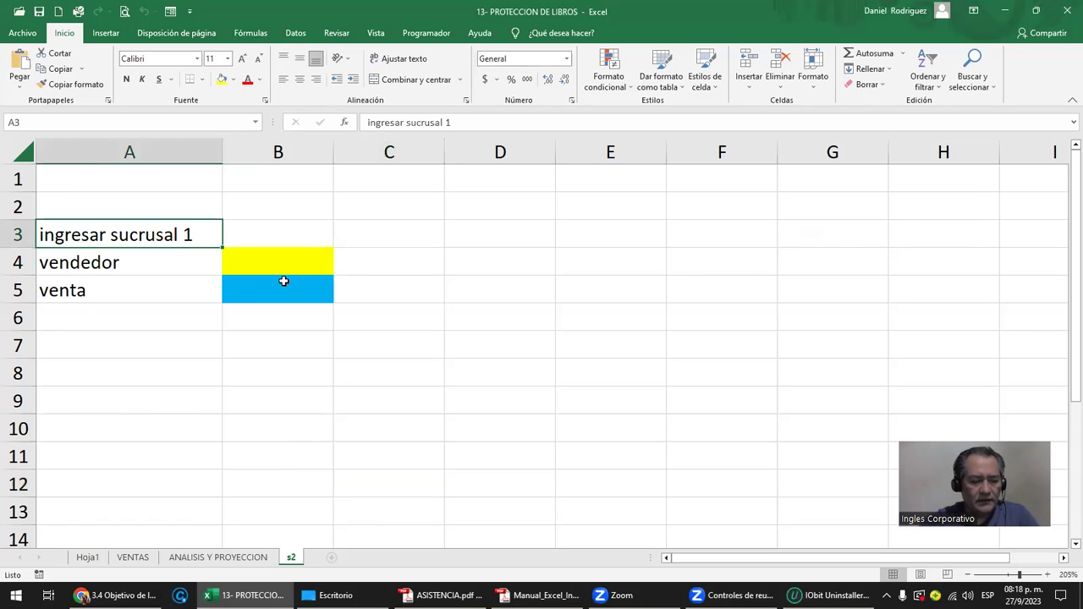
key(F2)
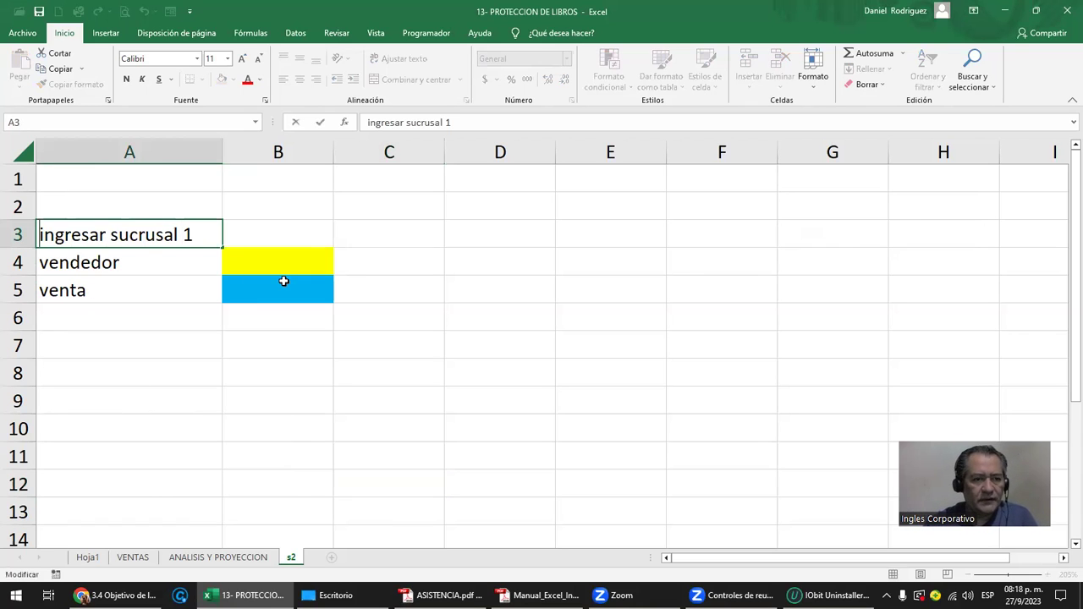
key(Home)
text(l)
text(NGRESAR )
text(DATOS)
key(Delete)
key(Delete)
key(Delete)
key(Delete)
key(Delete)
key(Delete)
key(Delete)
key(Delete)
key(Delete)
text(SUCR)
key(BackSpace)
text(URSAL 1)
key(Delete)
key(Delete)
key(Delete)
key(Delete)
key(Return)
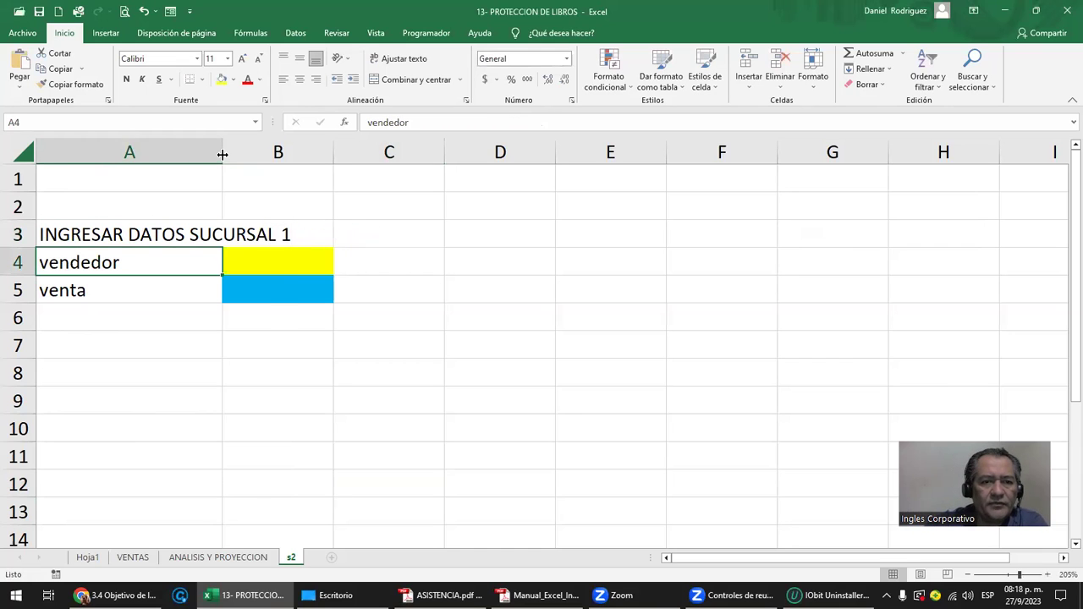
Widen column A and capitalise the labels in A4 and A5 to Vendedor and Venta
drag(223, 154, 331, 154)
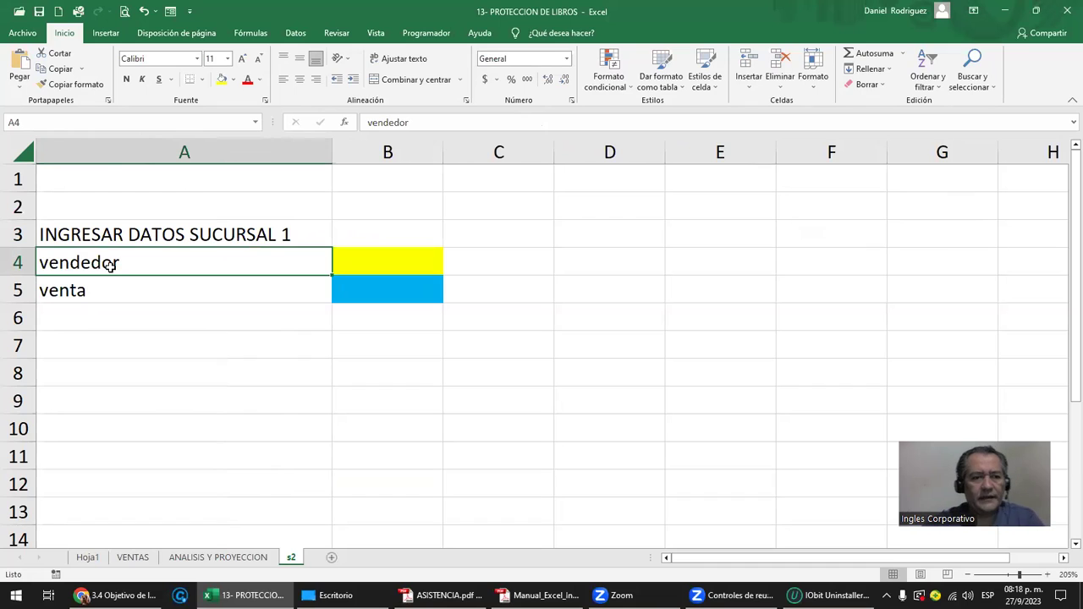
key(F2)
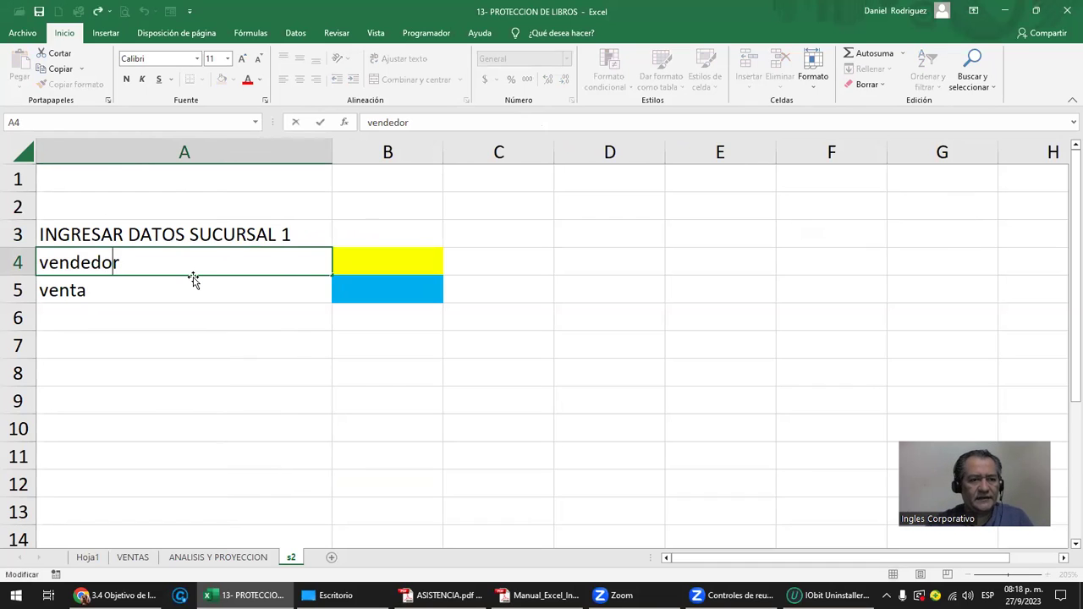
text(v)
key(Delete)
key(BackSpace)
text(V)
key(Return)
key(F2)
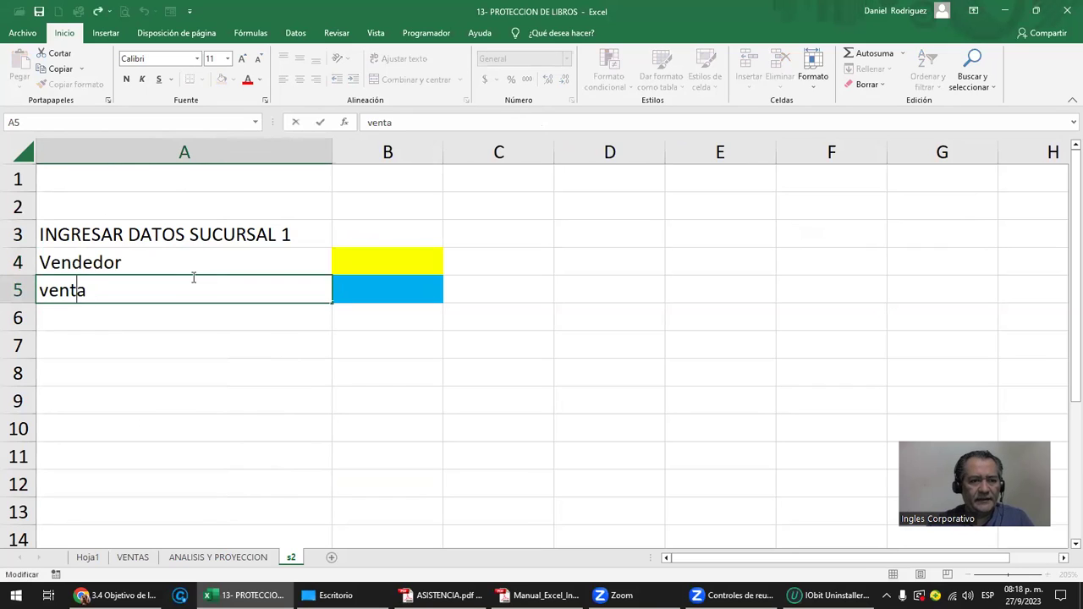
text(V)
key(Delete)
key(Return)
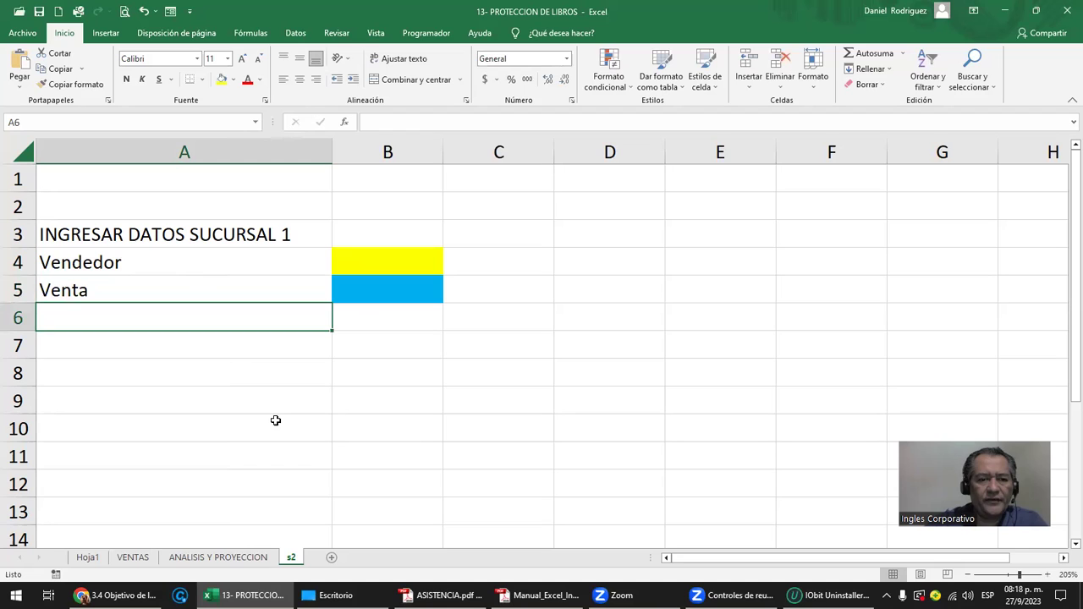
Copy the VENDEDOR and SUCURSAL 1 columns from VENTAS and paste them at s2!D4
click(133, 556)
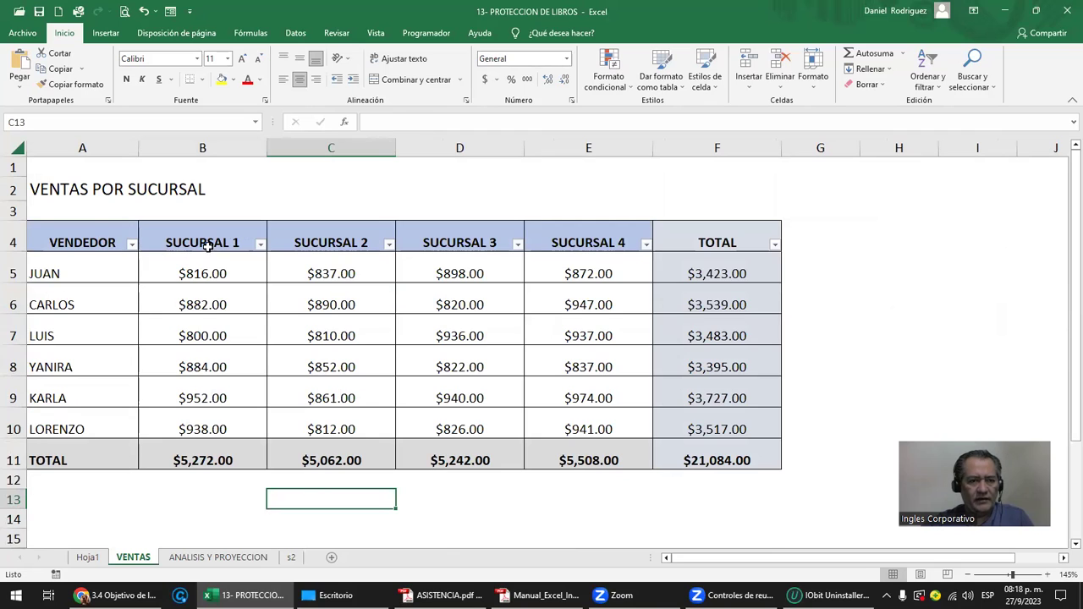
drag(208, 246, 213, 453)
key(ctrl+c)
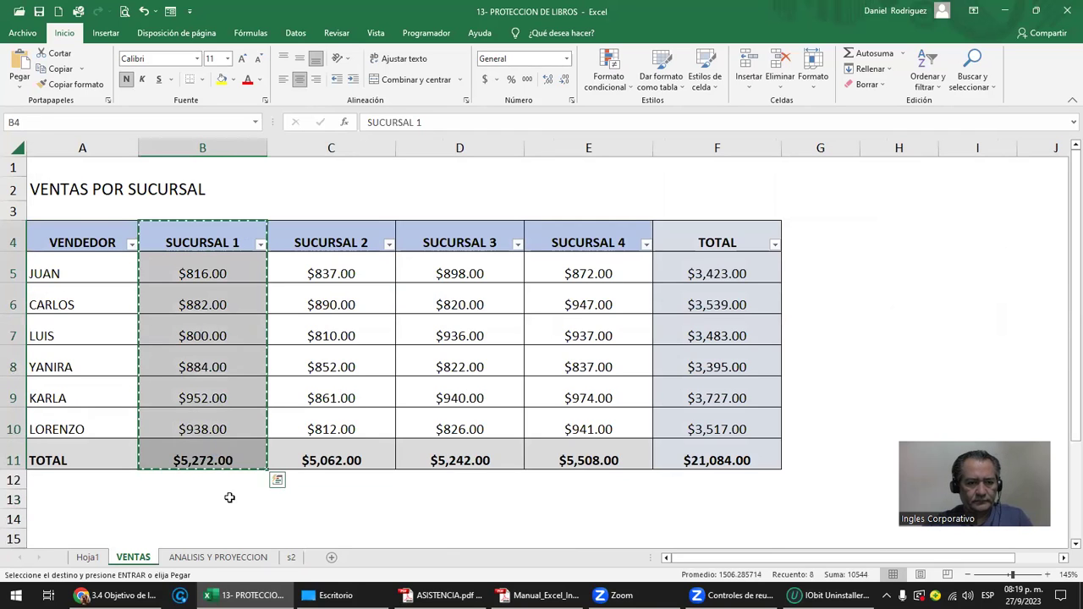
click(291, 557)
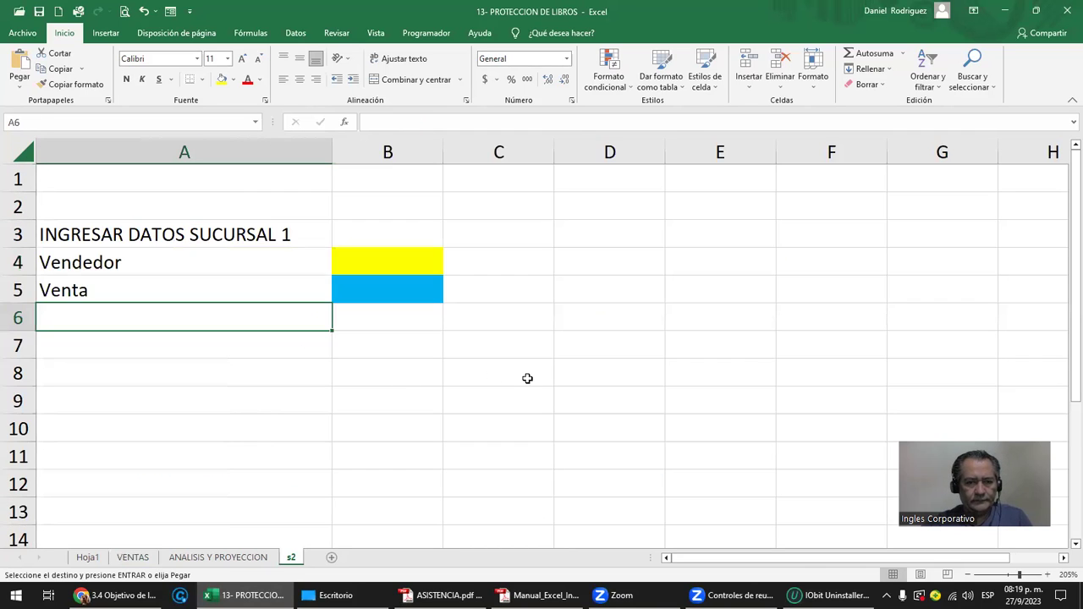
click(609, 263)
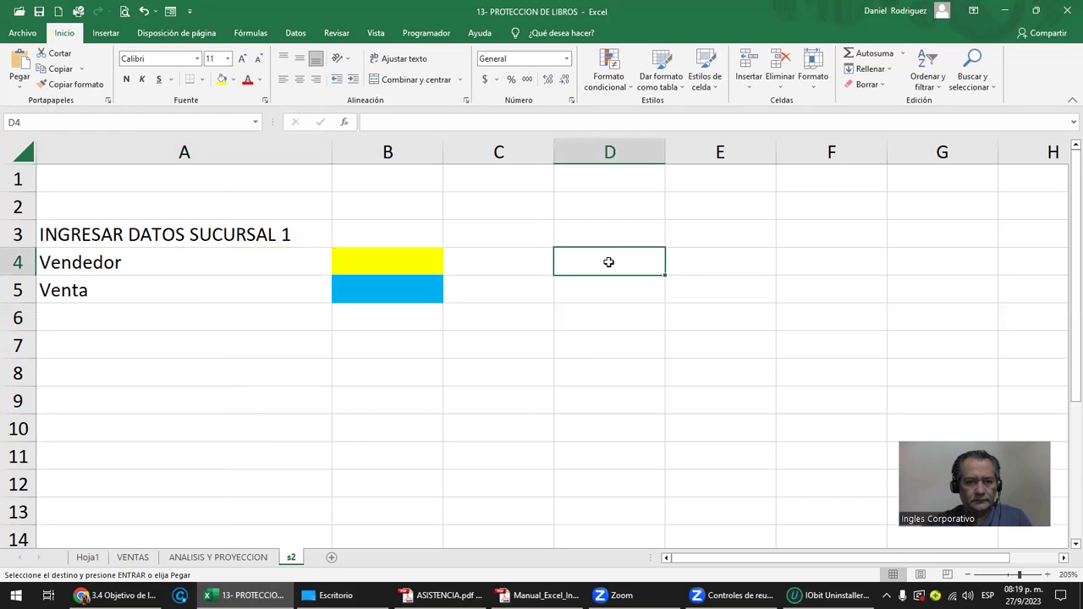
key(ctrl+v)
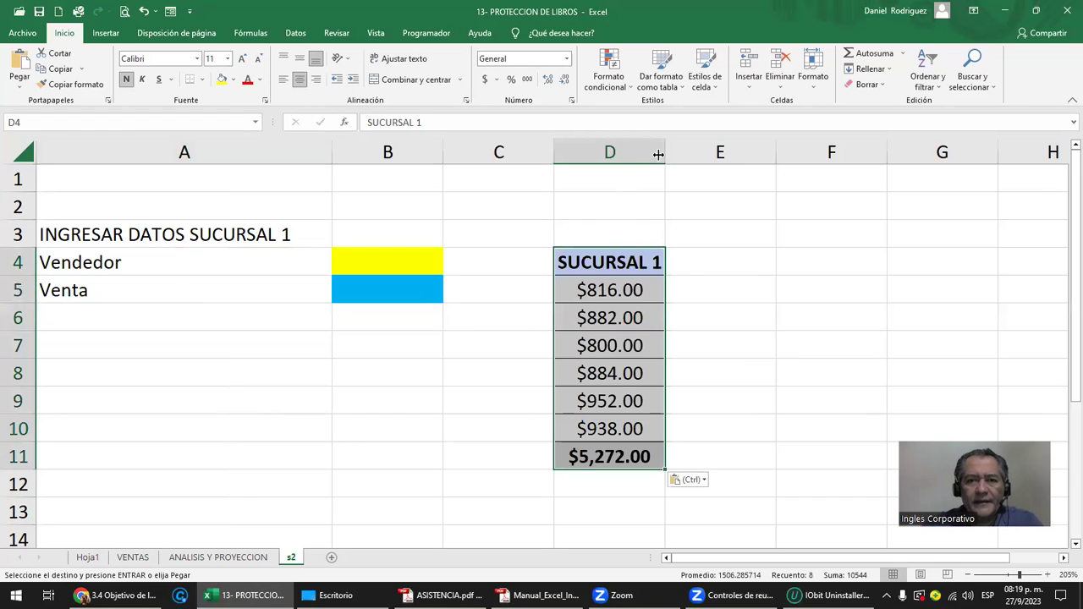
drag(658, 154, 744, 154)
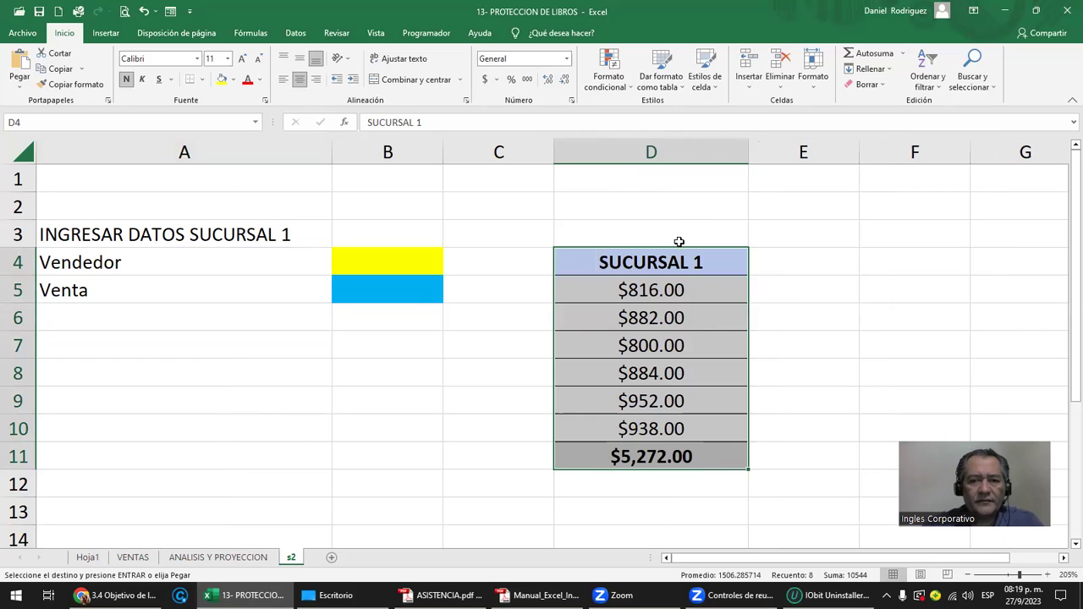
click(133, 557)
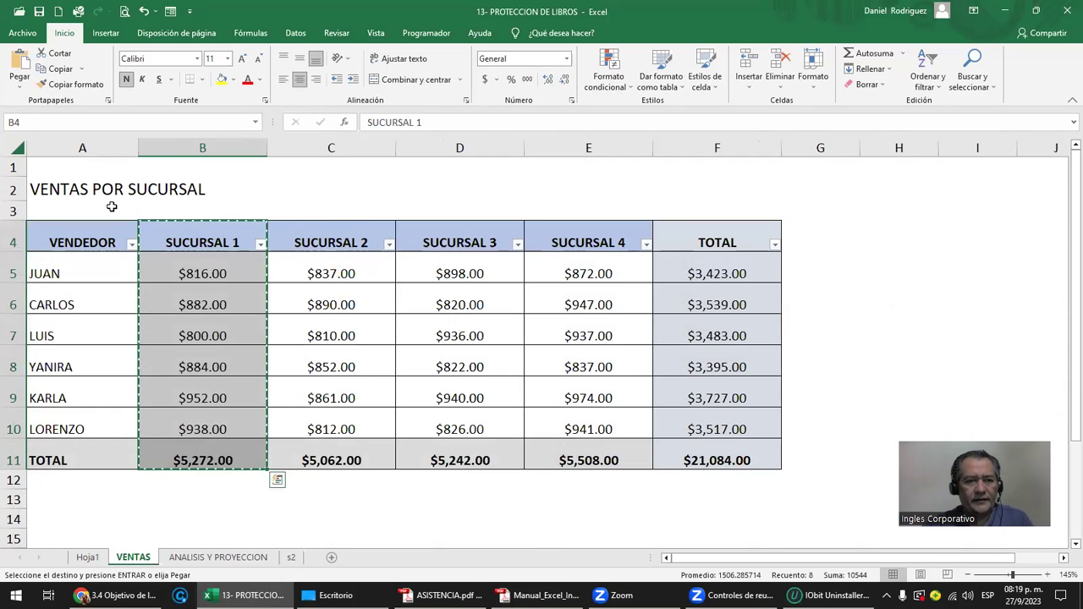
drag(109, 242, 194, 458)
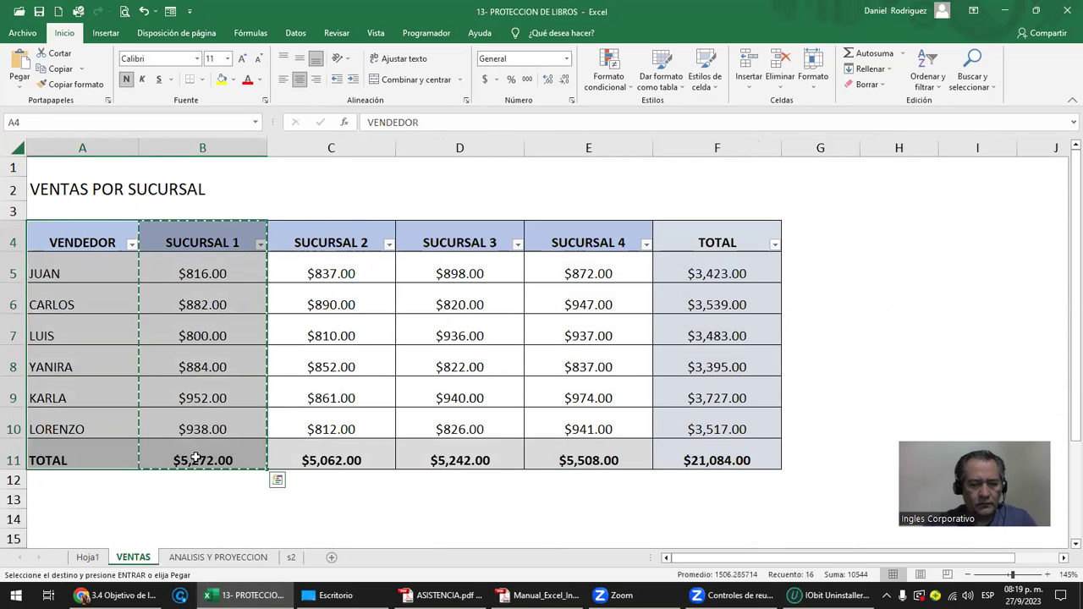
click(290, 556)
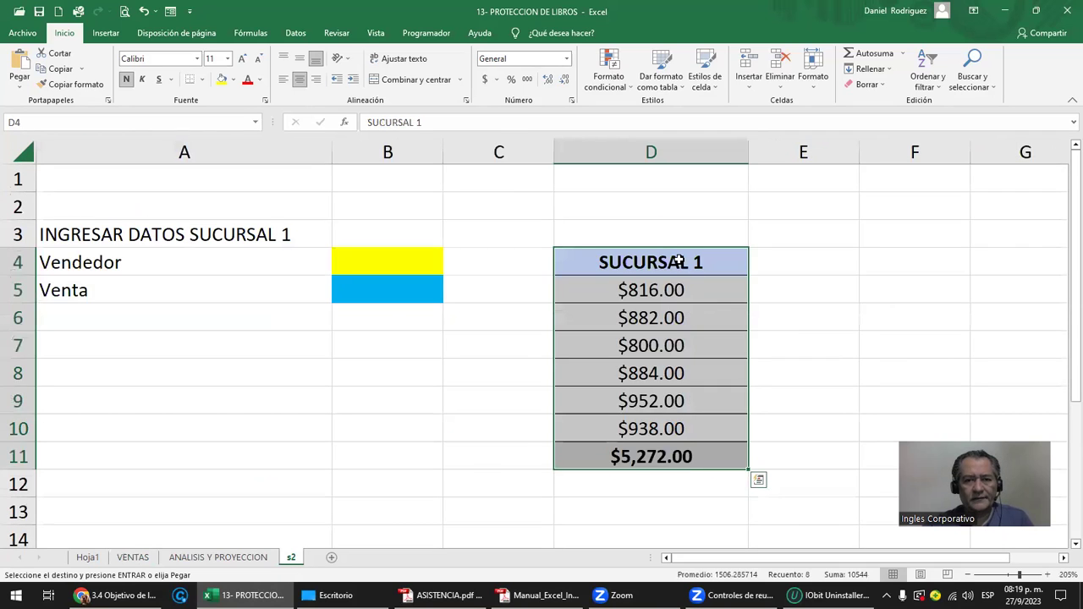
key(ctrl+v)
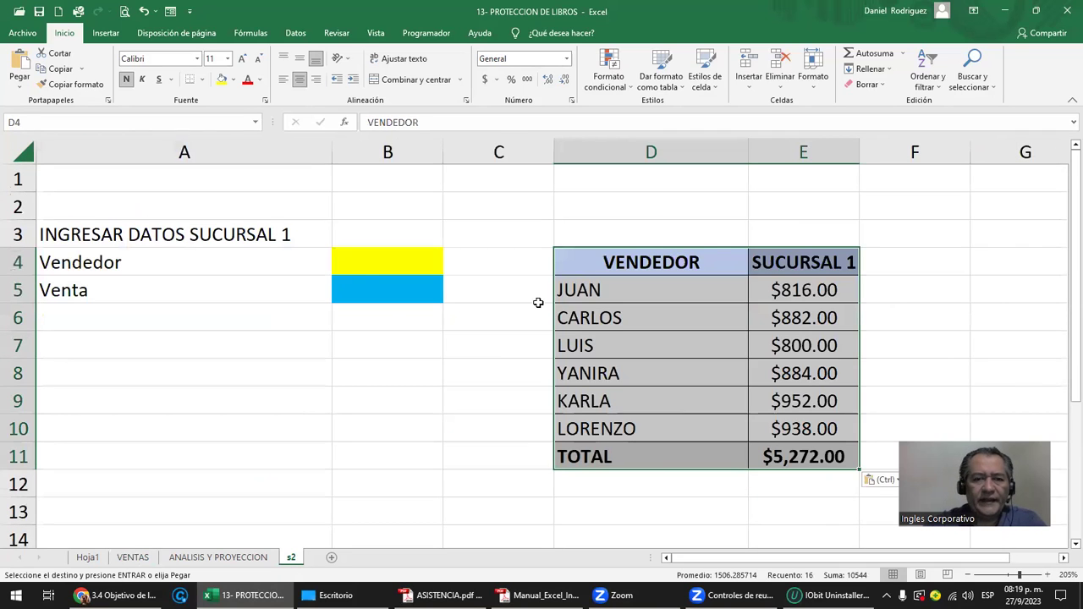
click(394, 339)
Enter JUAN in B4 and 816 in B5
click(362, 260)
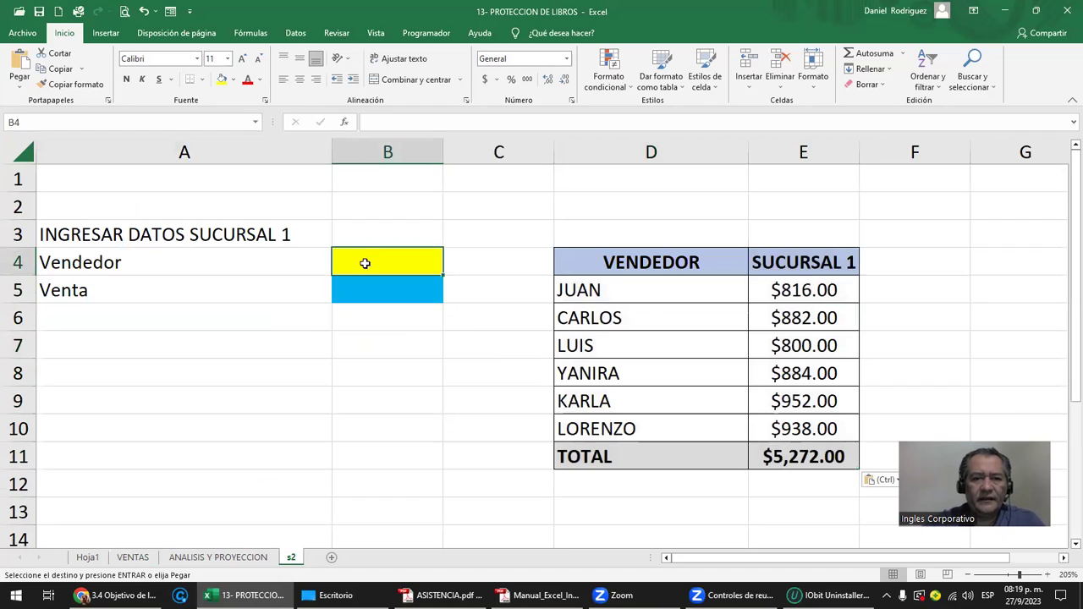
text(JUAN)
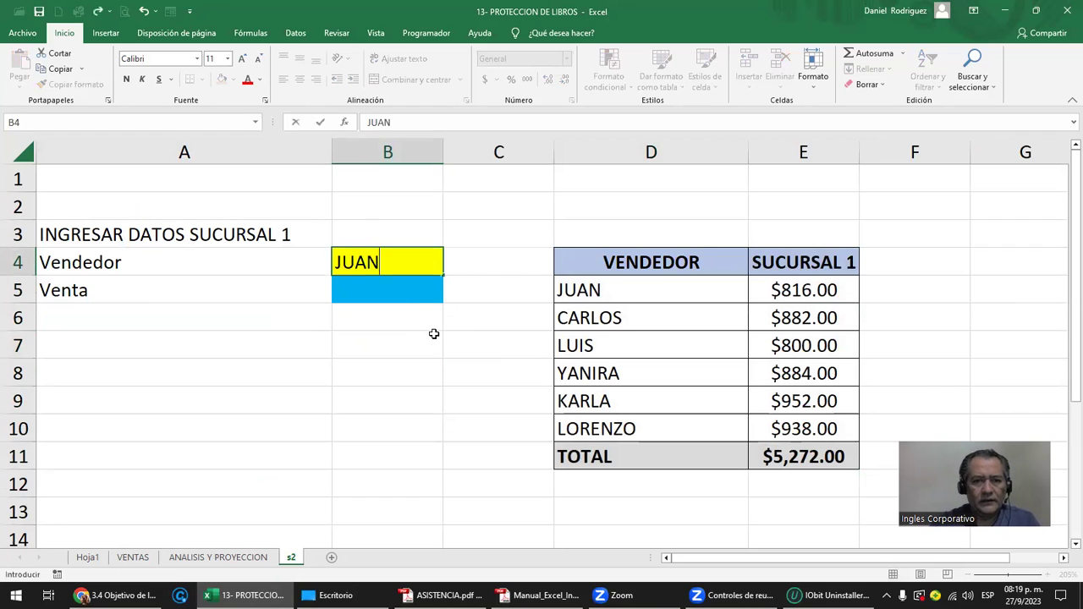
key(Return)
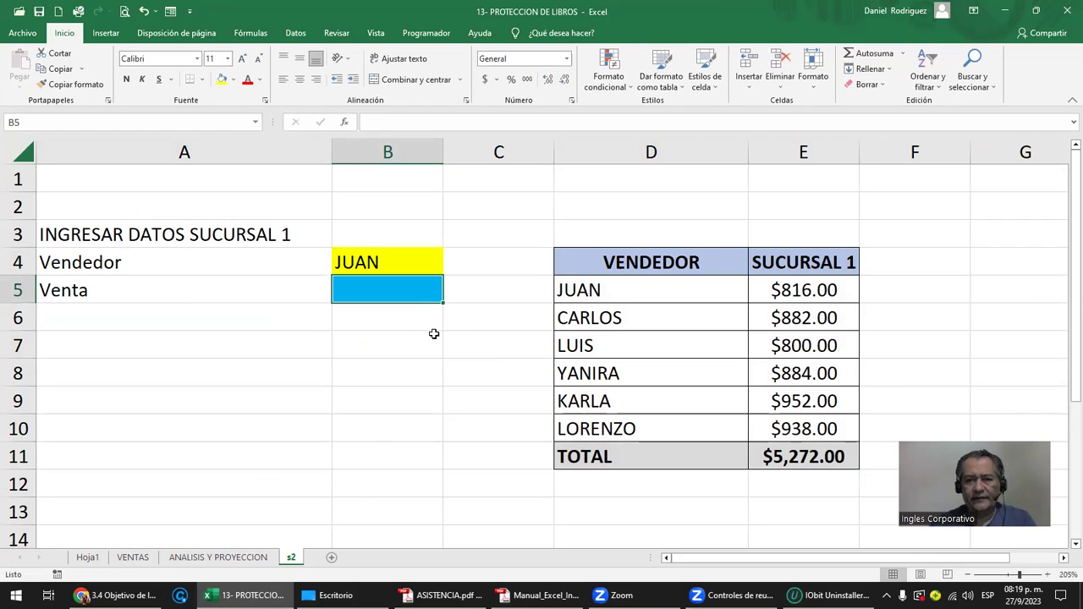
text(816)
key(Return)
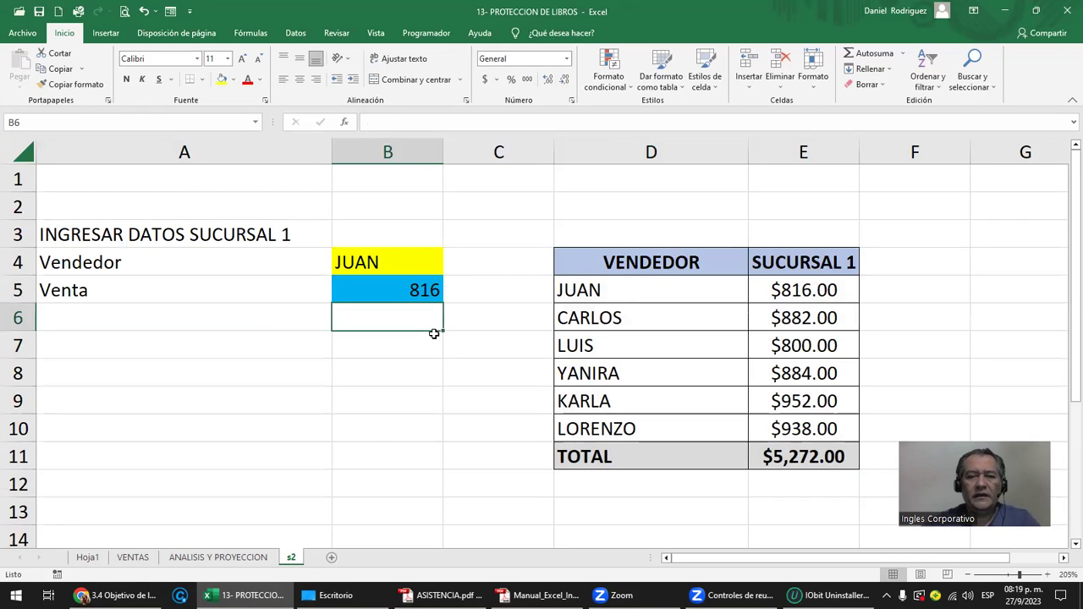
Centre column B's entries and narrow column D to fit the names
click(404, 148)
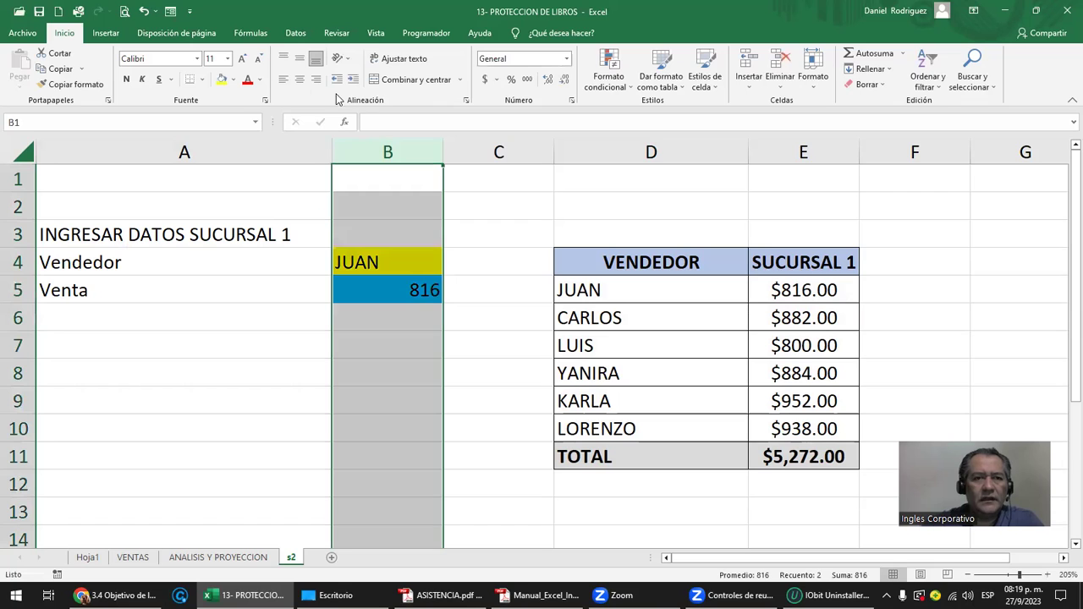
click(299, 79)
click(413, 291)
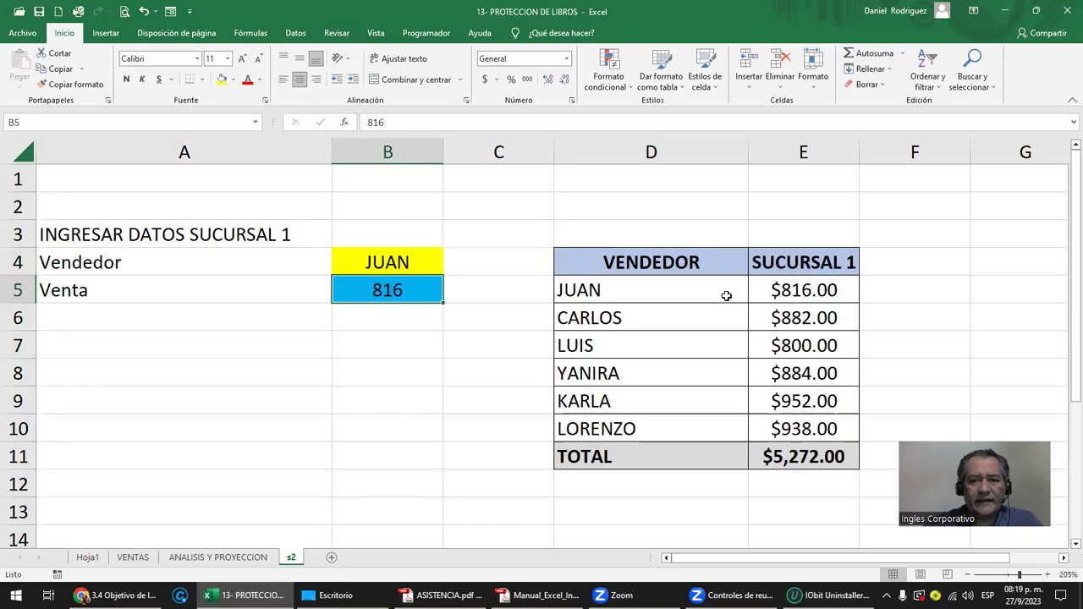
click(790, 298)
click(411, 290)
click(787, 289)
drag(748, 153, 722, 152)
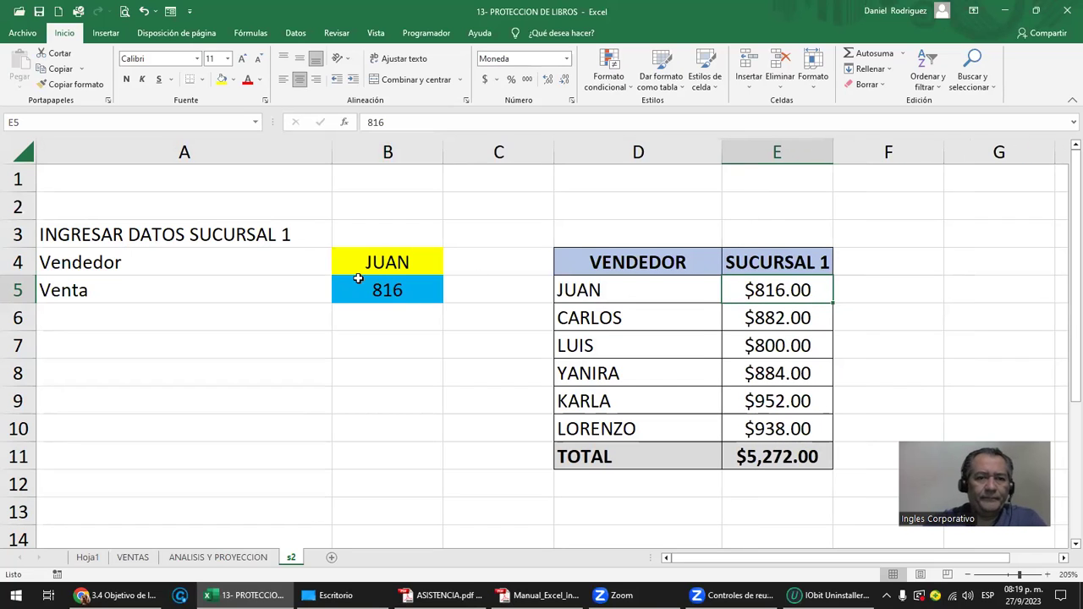
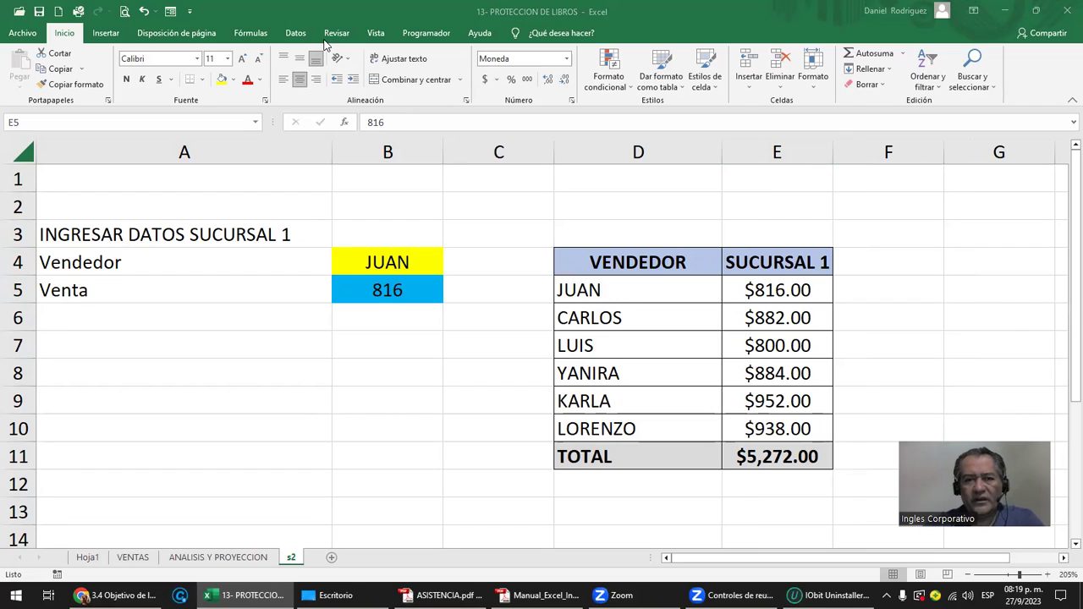
Hide the sheet gridlines from the View tab
click(376, 33)
click(178, 80)
click(391, 204)
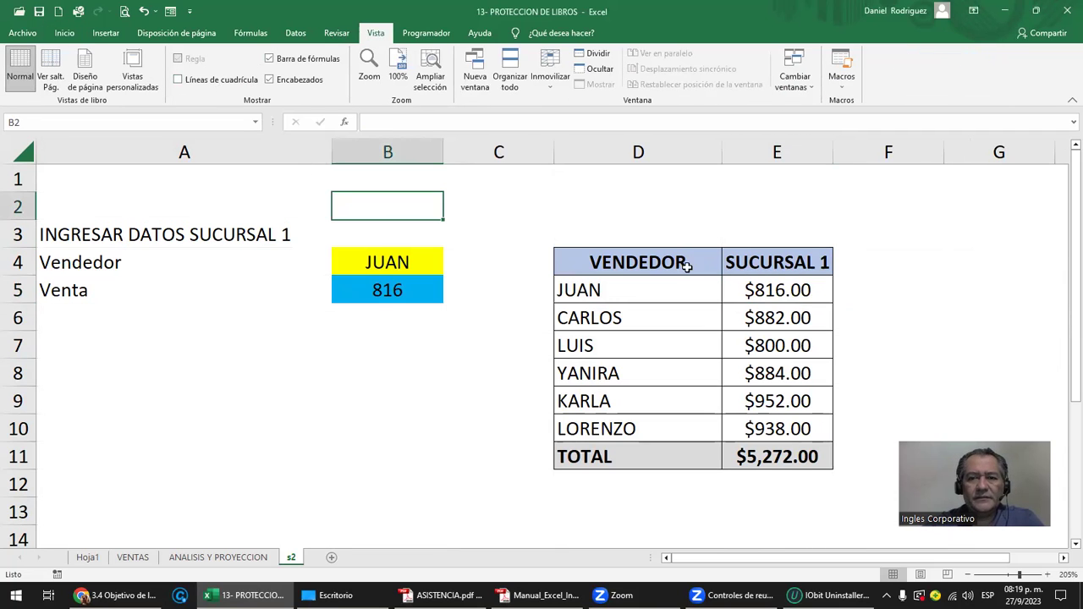
Format the Venta value in B5 as currency, showing $816.00
click(387, 264)
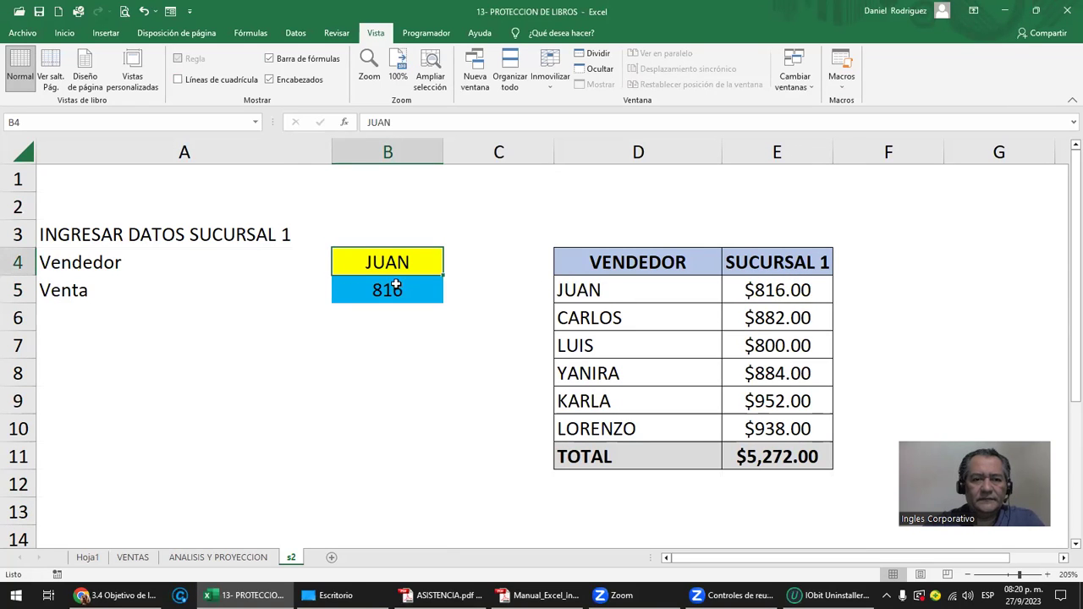
drag(394, 260, 392, 288)
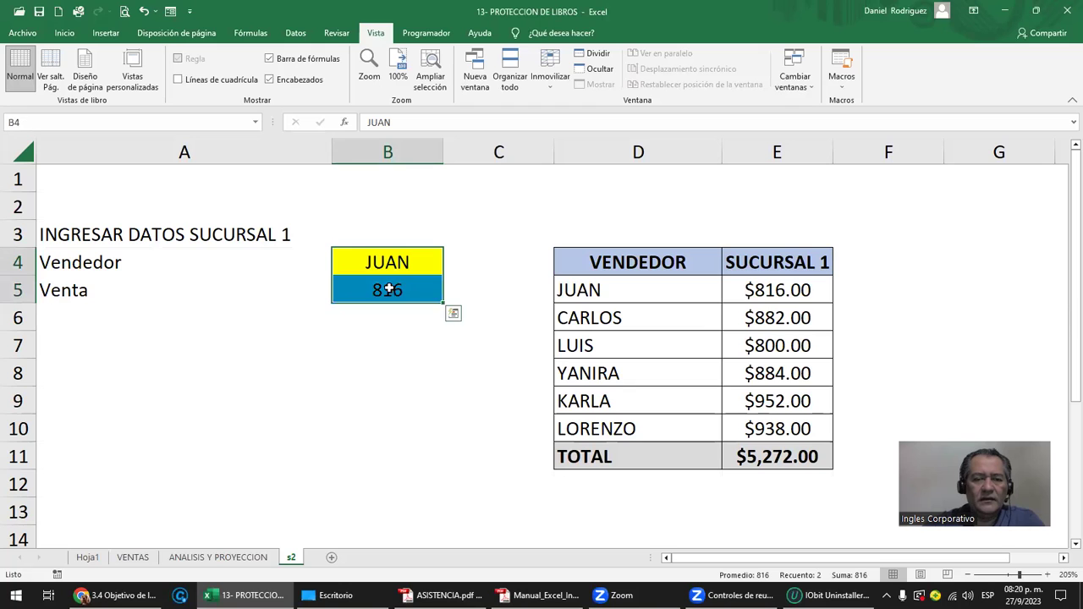
click(384, 291)
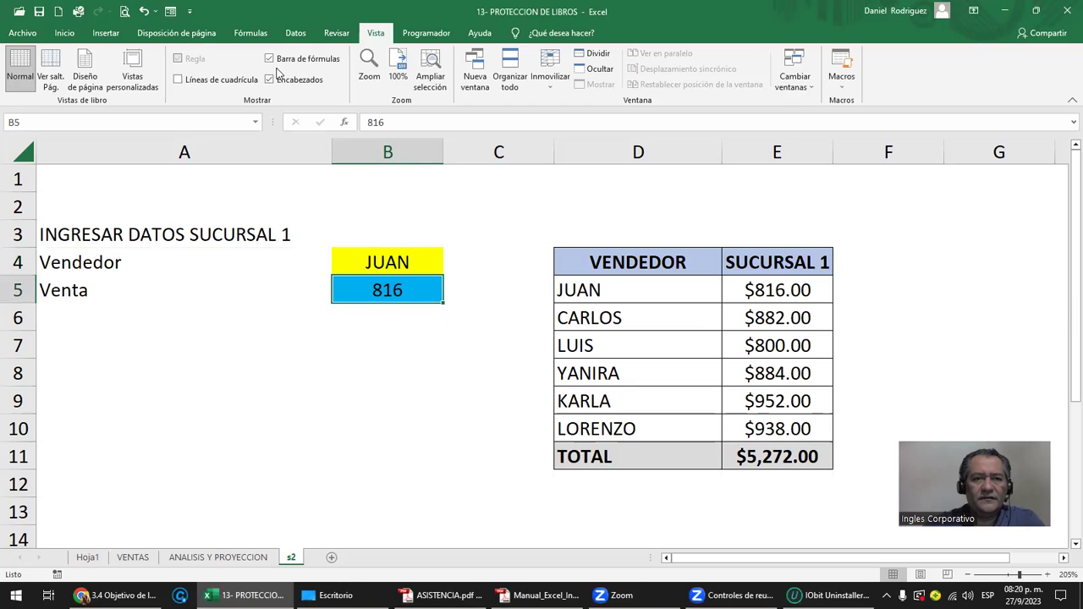
click(65, 33)
click(566, 58)
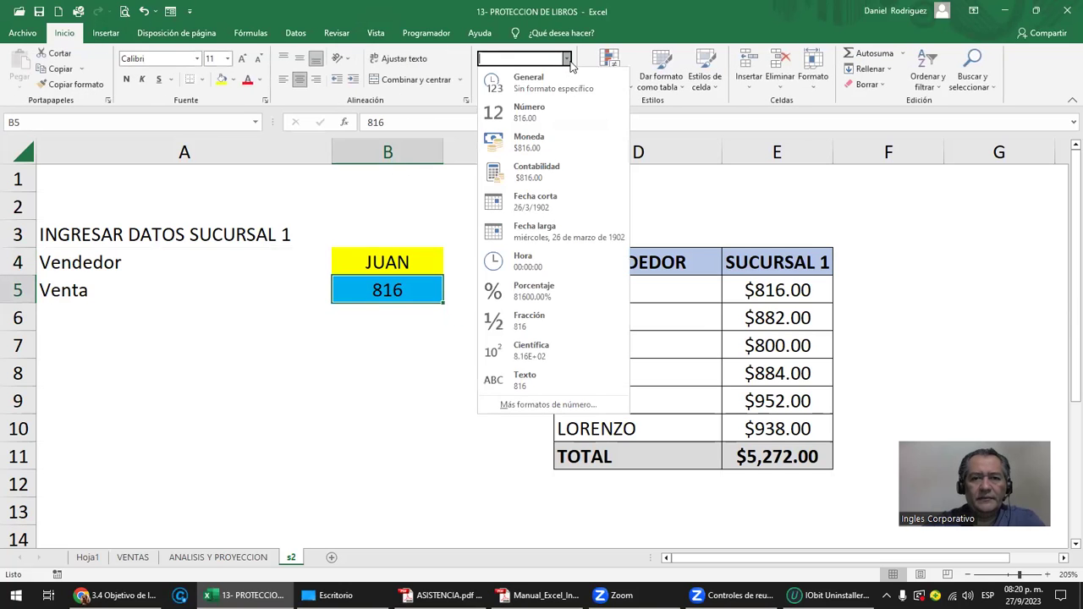
click(554, 145)
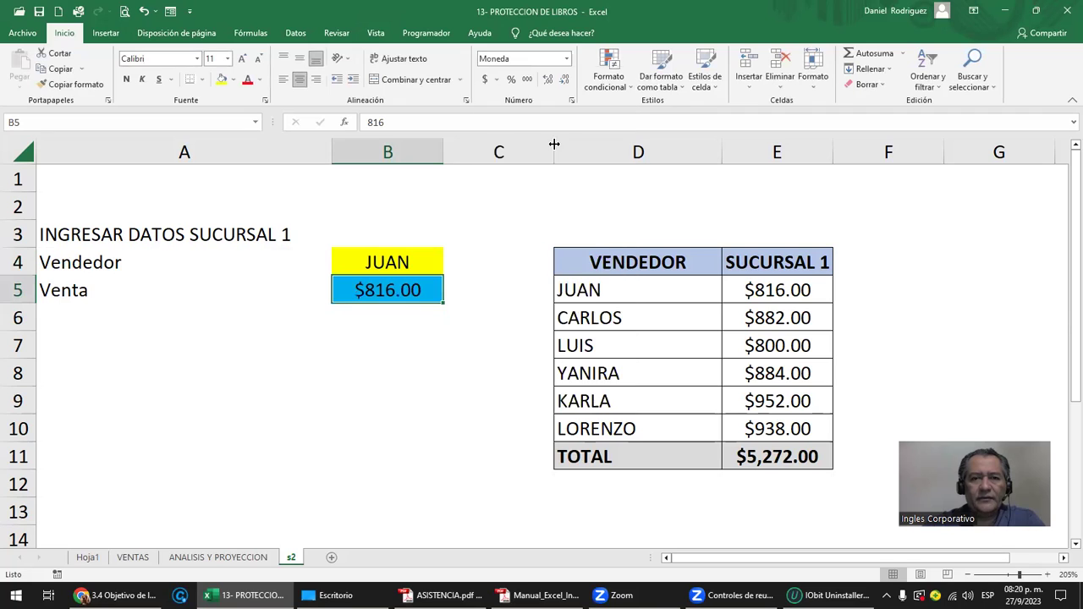
Widen columns B and E and narrow column C to pull the table left
click(386, 263)
drag(442, 156, 475, 157)
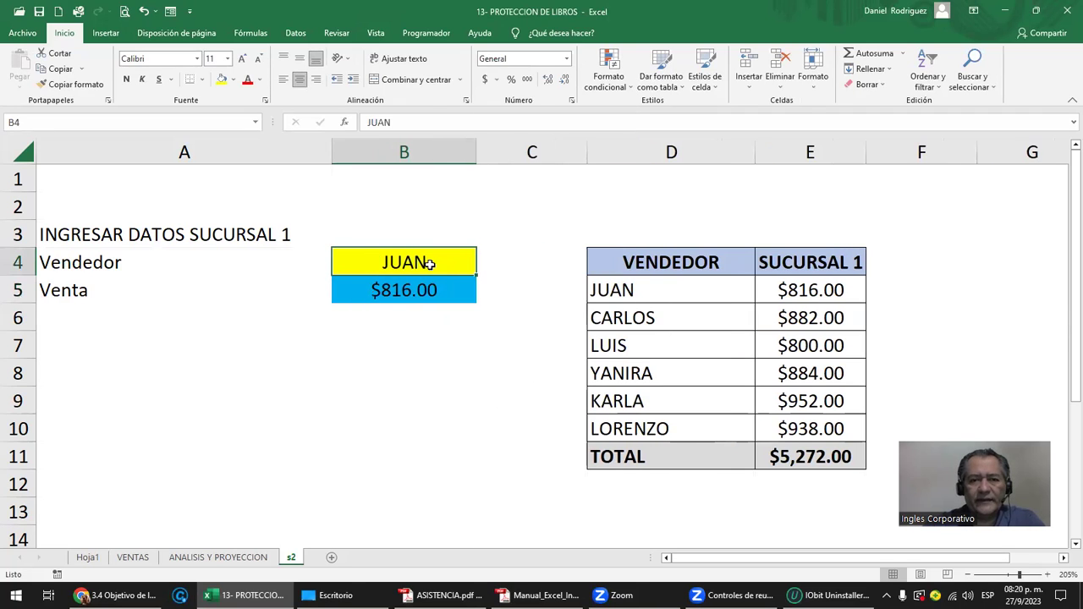
drag(865, 152, 900, 152)
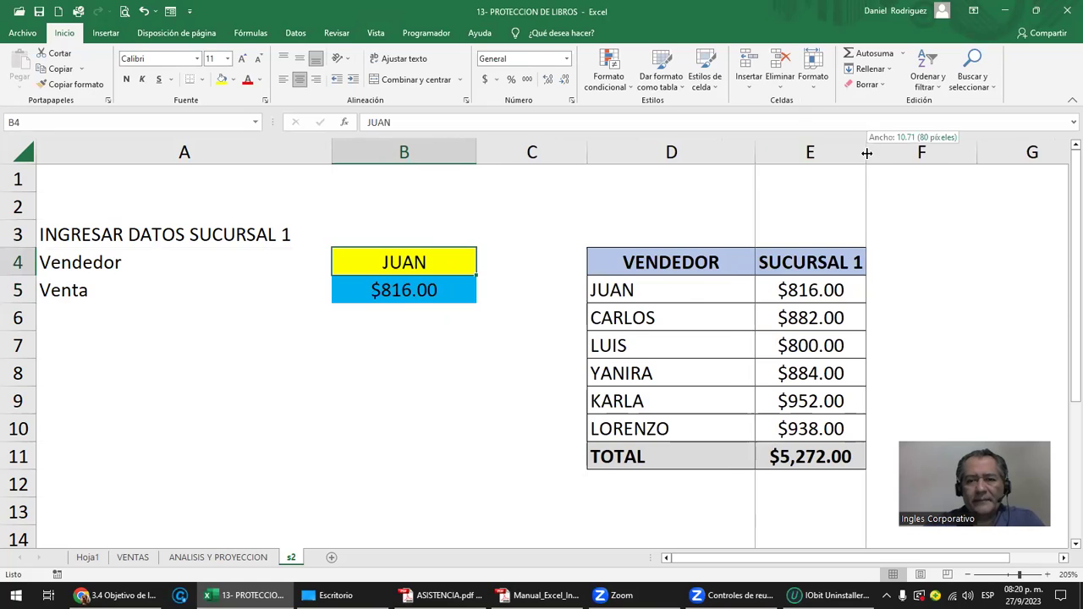
click(825, 290)
drag(825, 317, 833, 456)
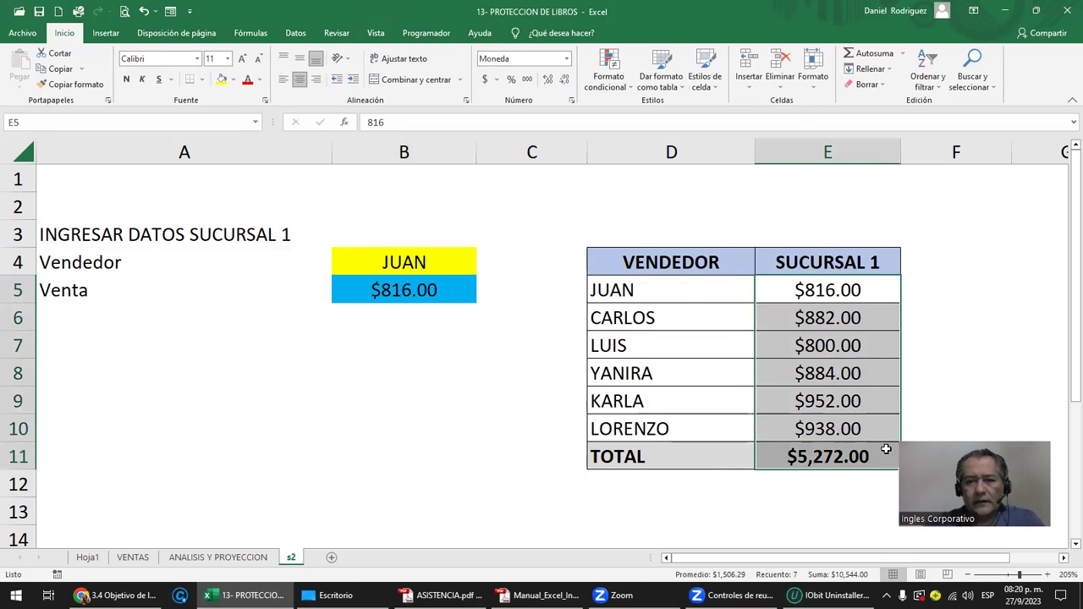
drag(586, 152, 555, 152)
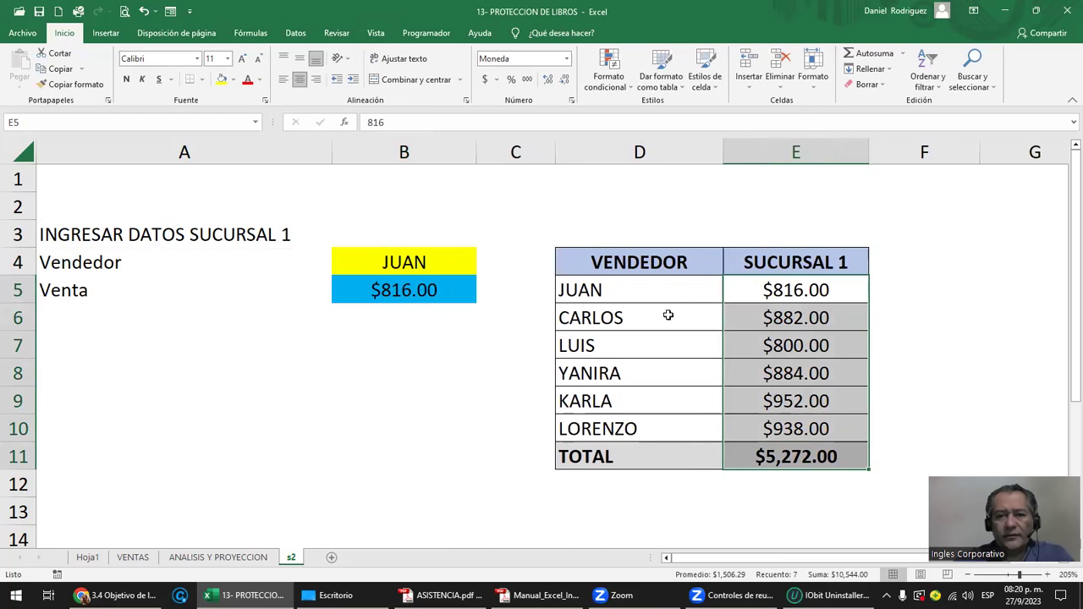
click(636, 289)
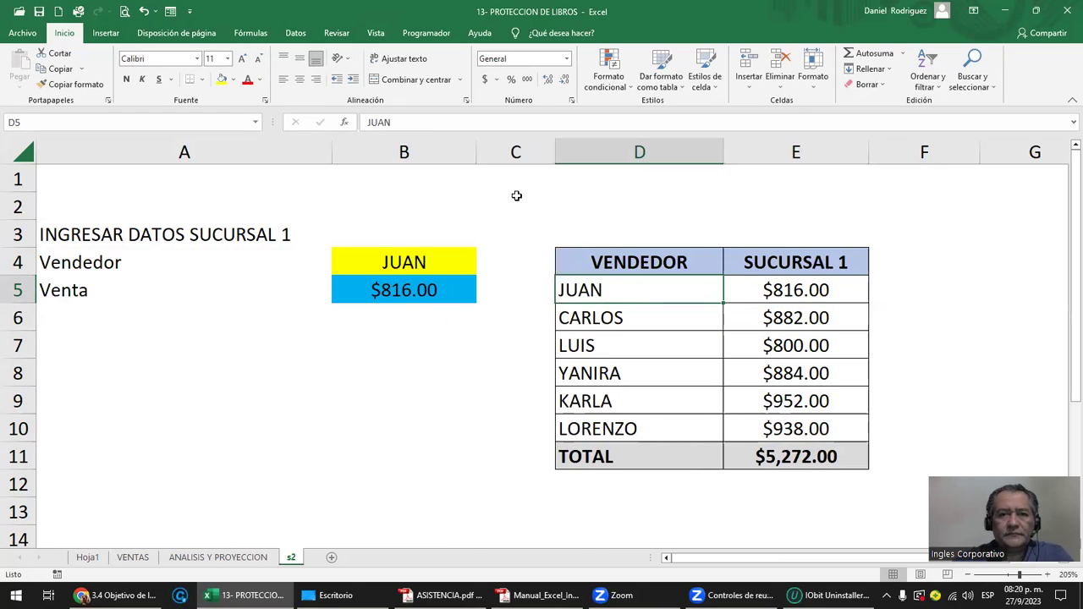
Check Allow Edit Ranges on the Review tab, then select the sales table D4:E11
click(336, 34)
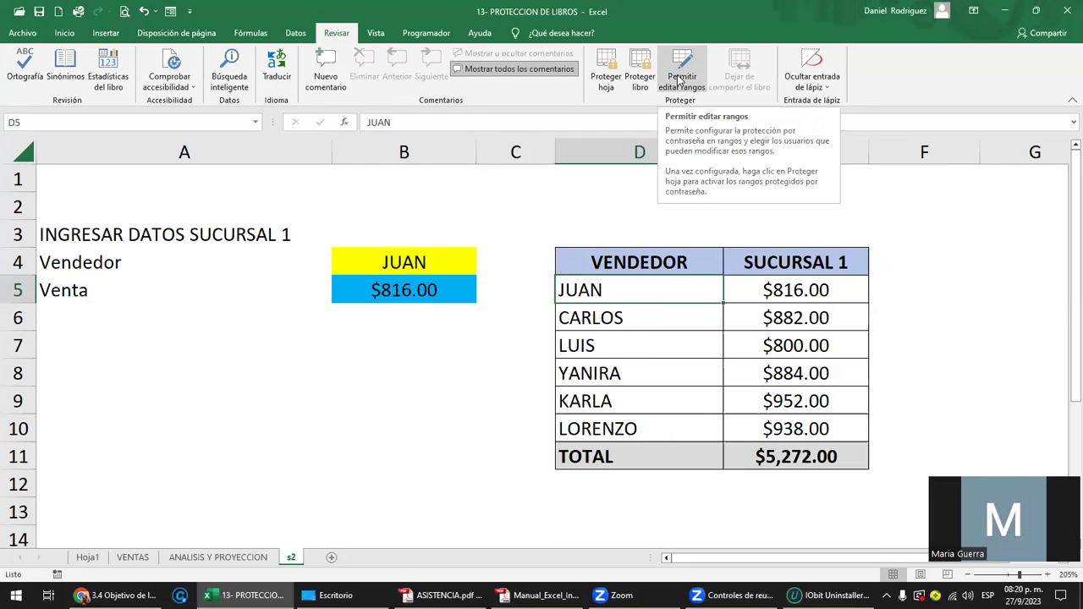
click(681, 78)
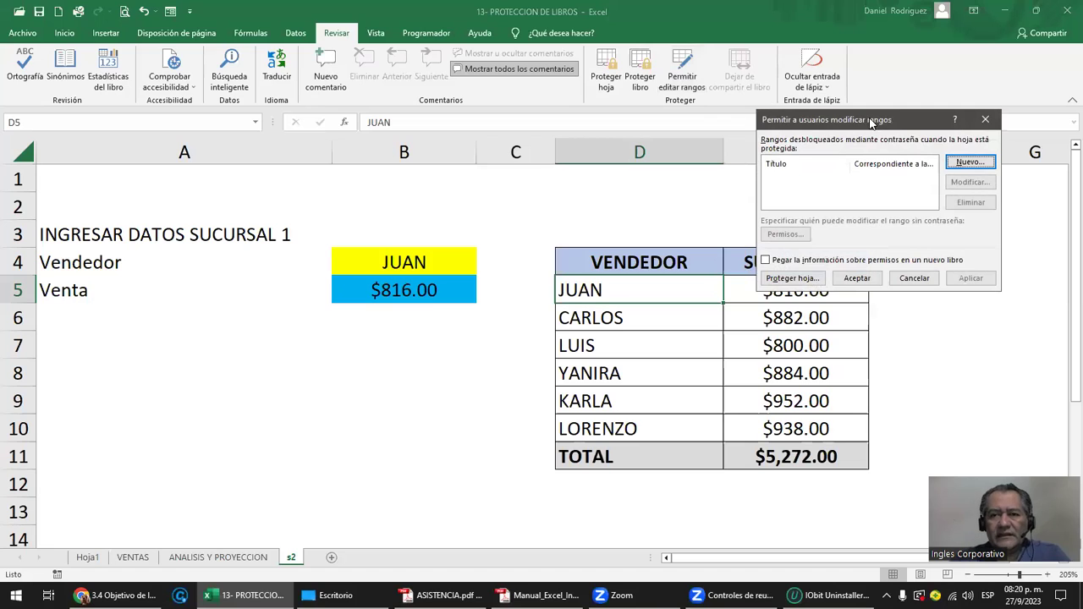
click(985, 121)
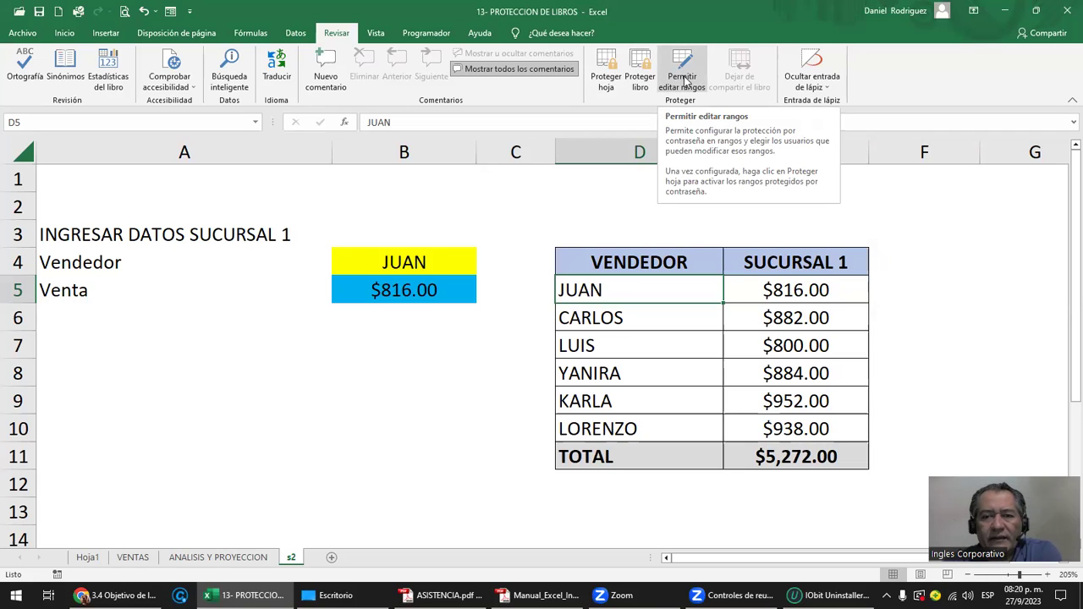
click(505, 225)
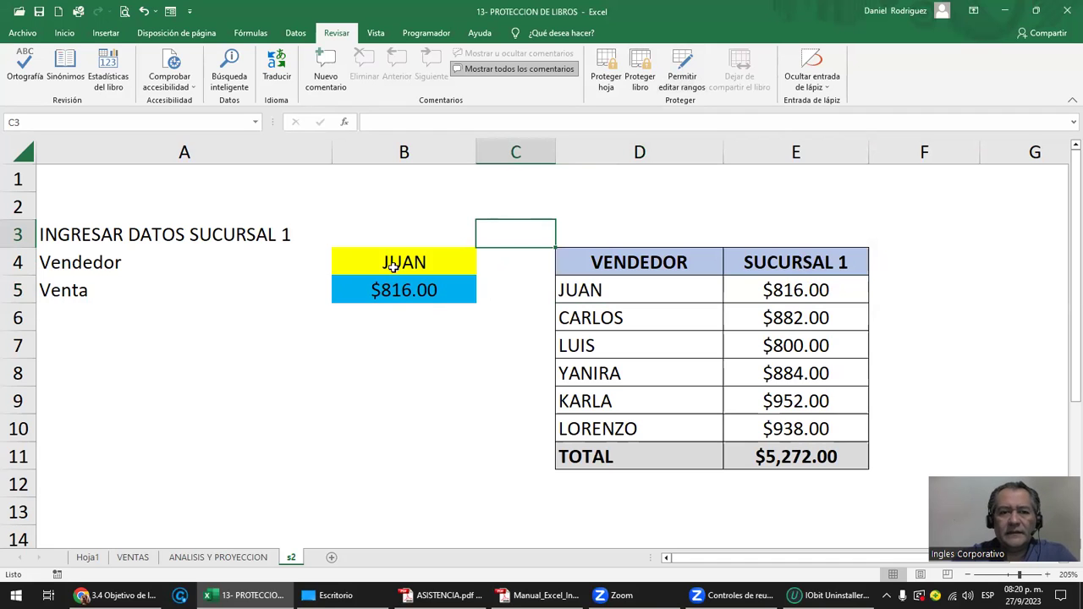
drag(618, 262, 787, 455)
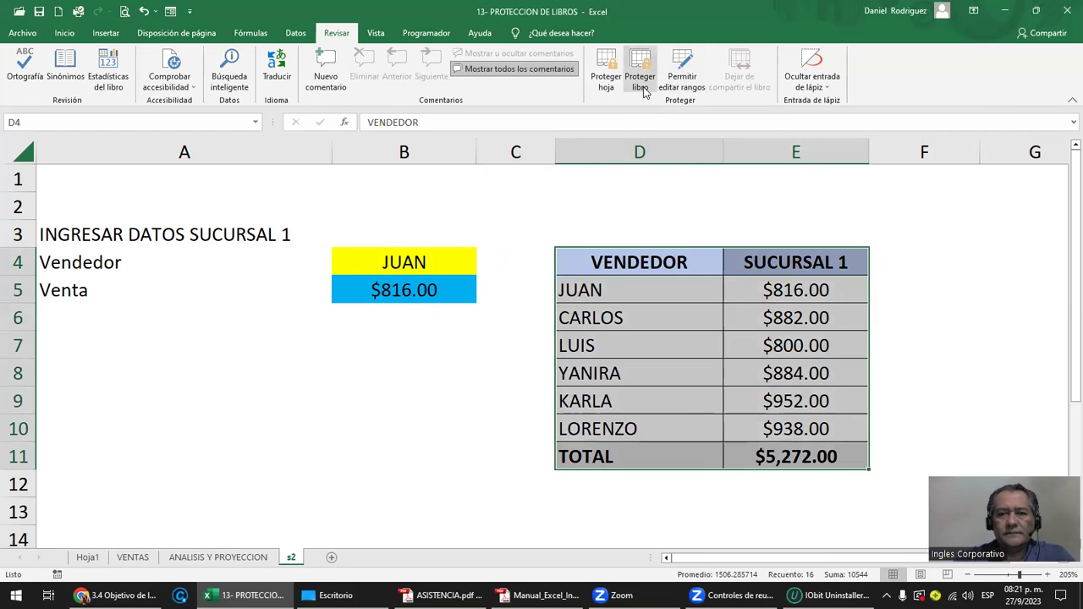
Add a new editable range Rango1 for $D$4:$E$11 with a confirmed range password
click(682, 84)
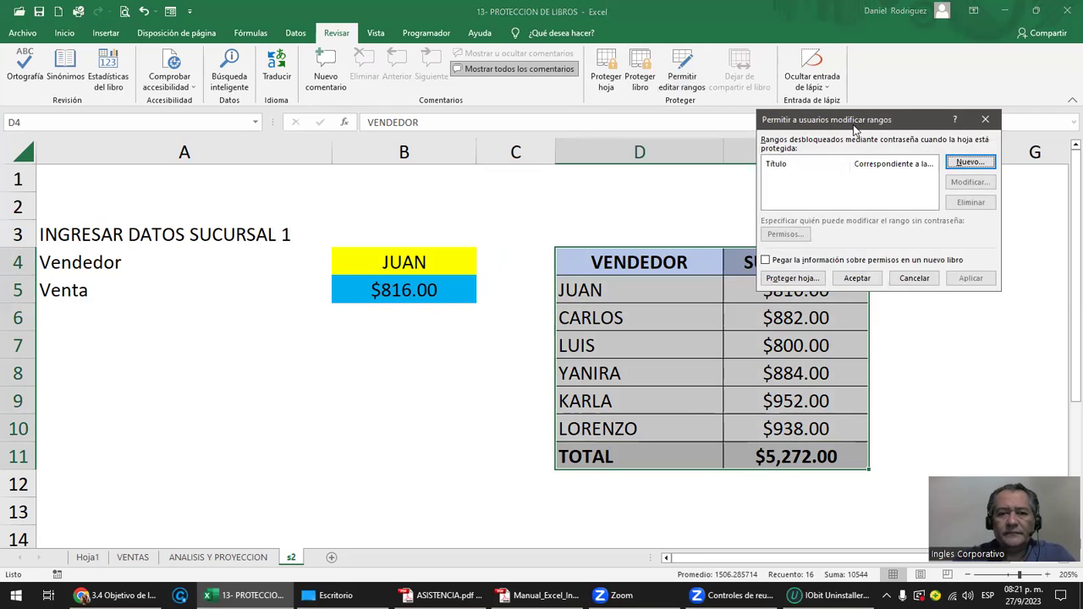
drag(854, 127, 296, 312)
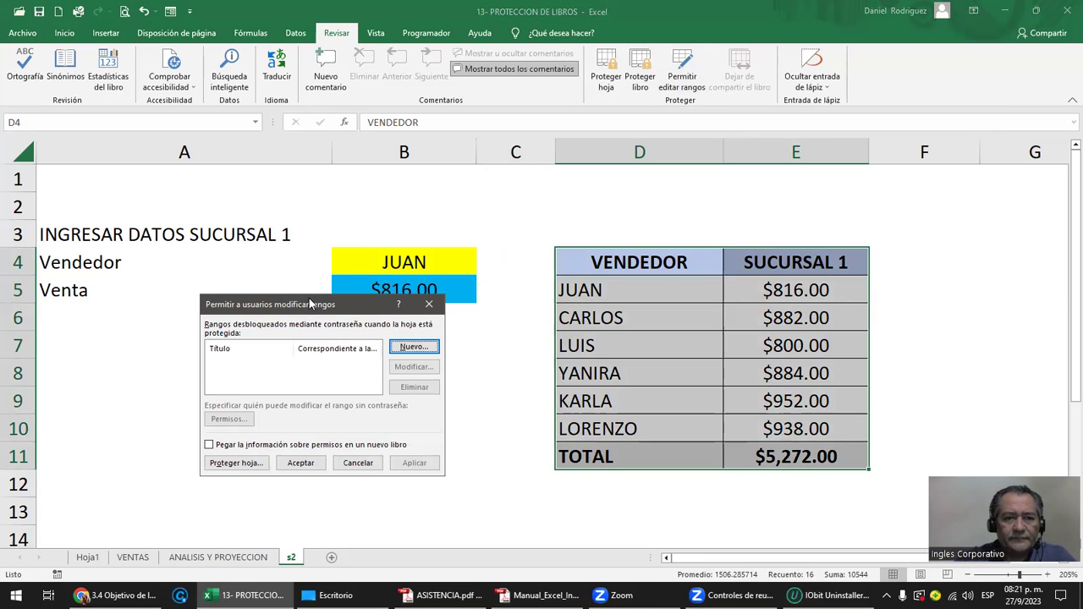
drag(310, 304, 321, 226)
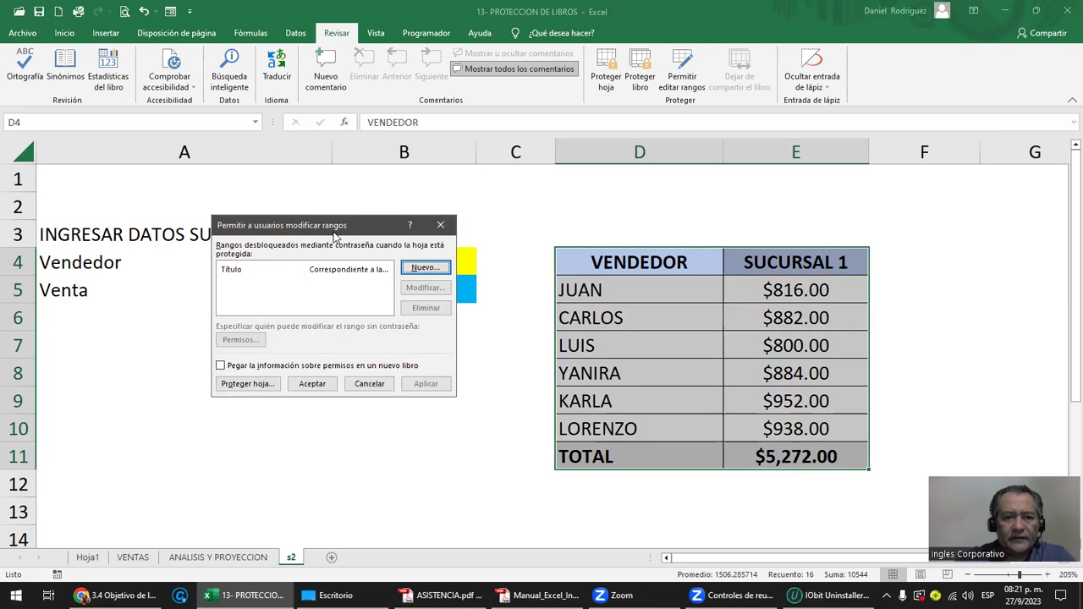
click(416, 269)
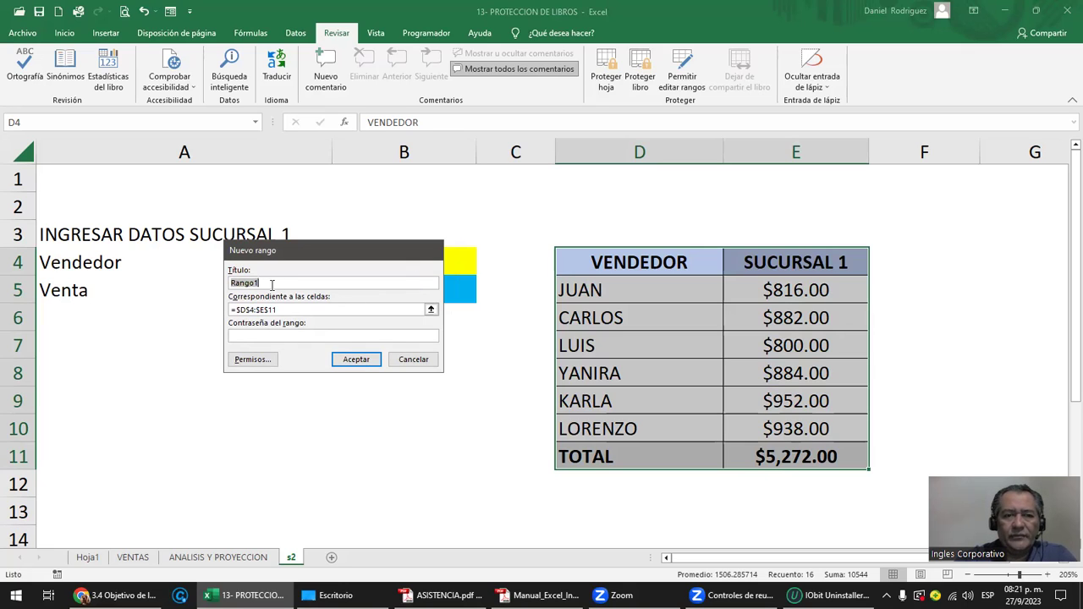
drag(318, 252, 334, 204)
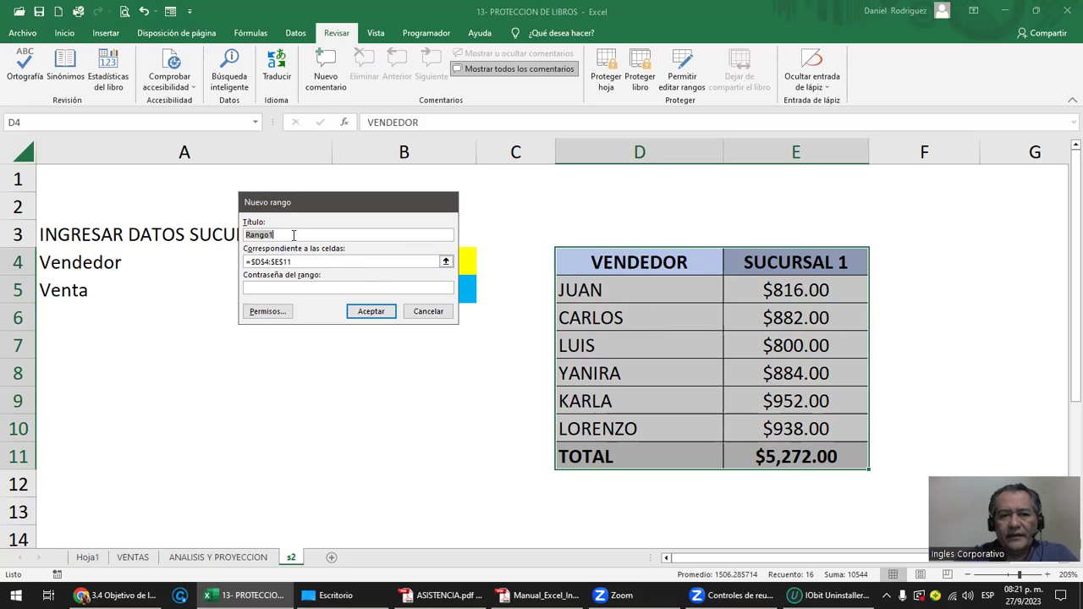
click(269, 288)
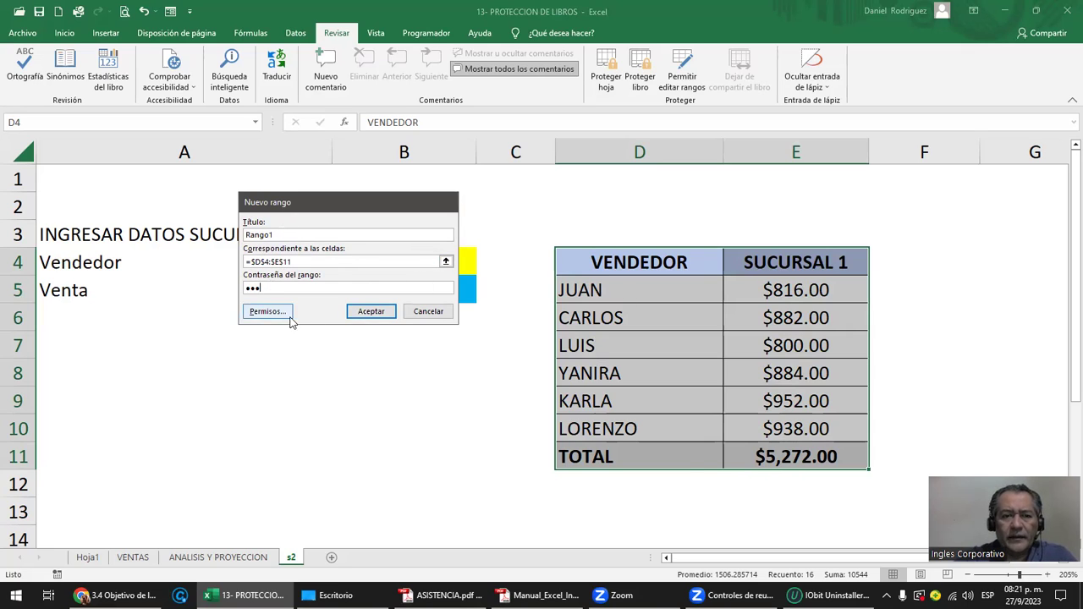
click(372, 313)
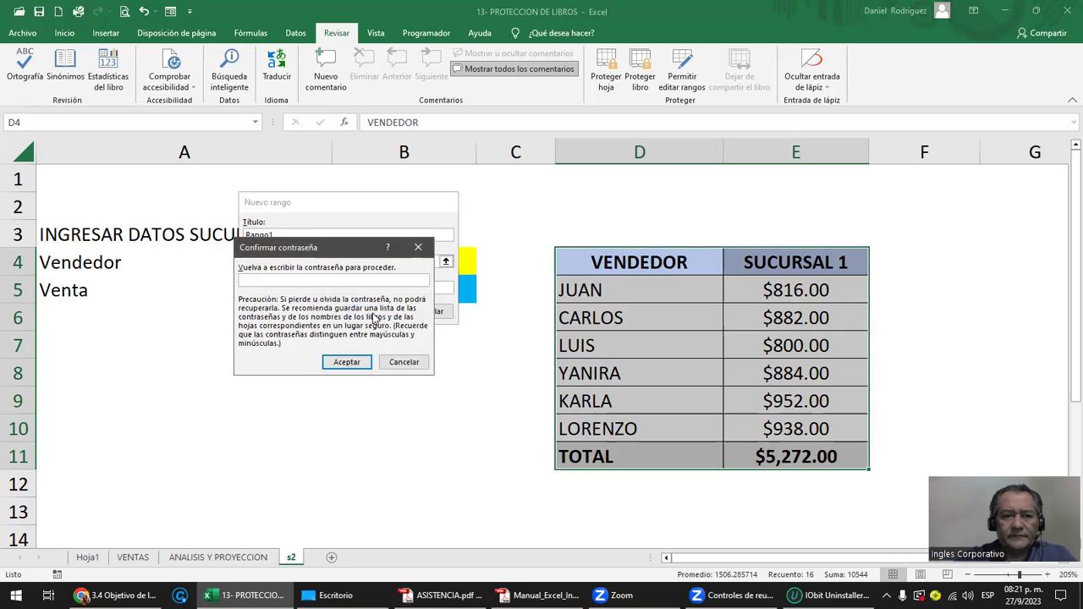
text(2)
key(Return)
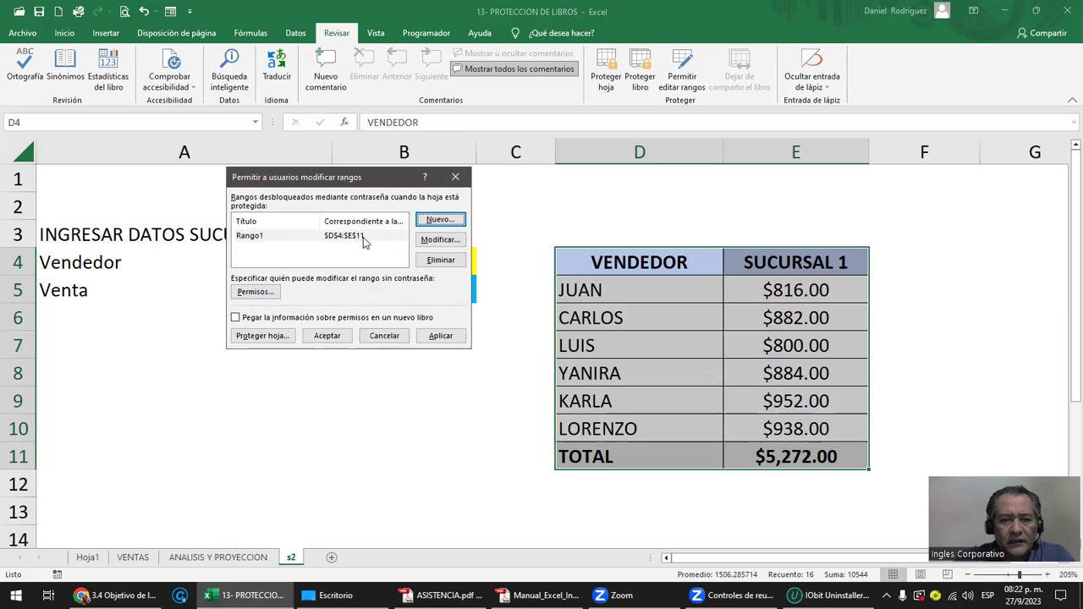
Apply the edit-range settings, then test clearing D5 and undo to keep JUAN
click(323, 335)
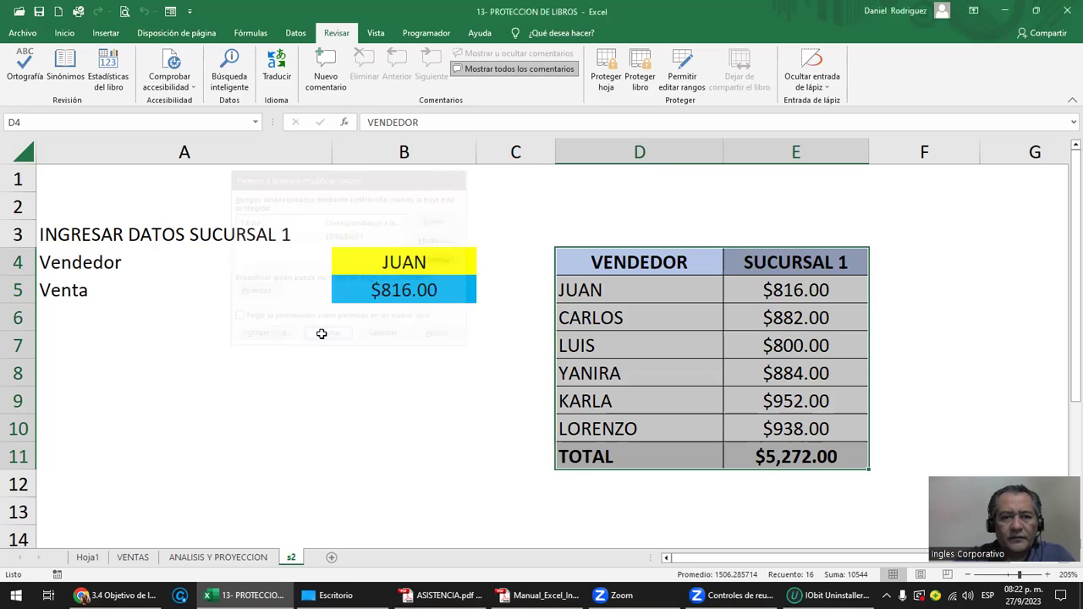
click(385, 391)
click(605, 298)
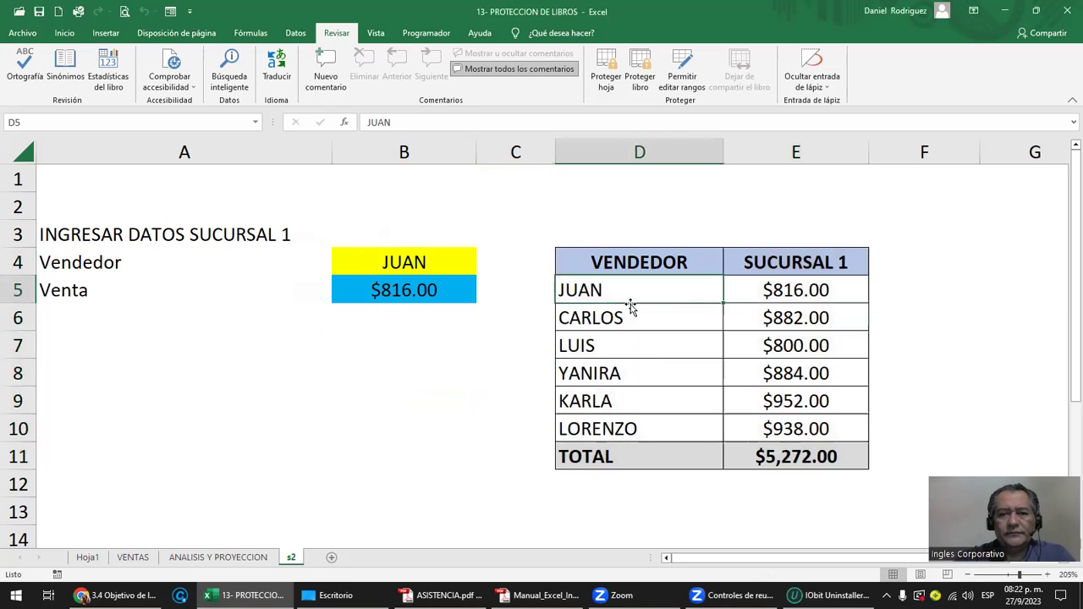
key(Delete)
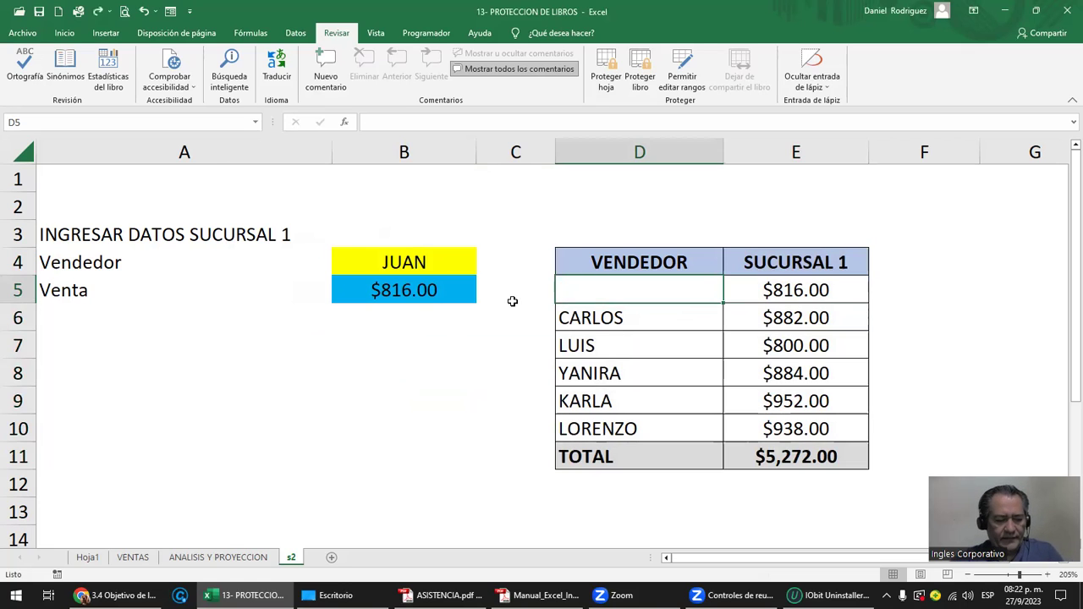
key(ctrl+z)
click(440, 204)
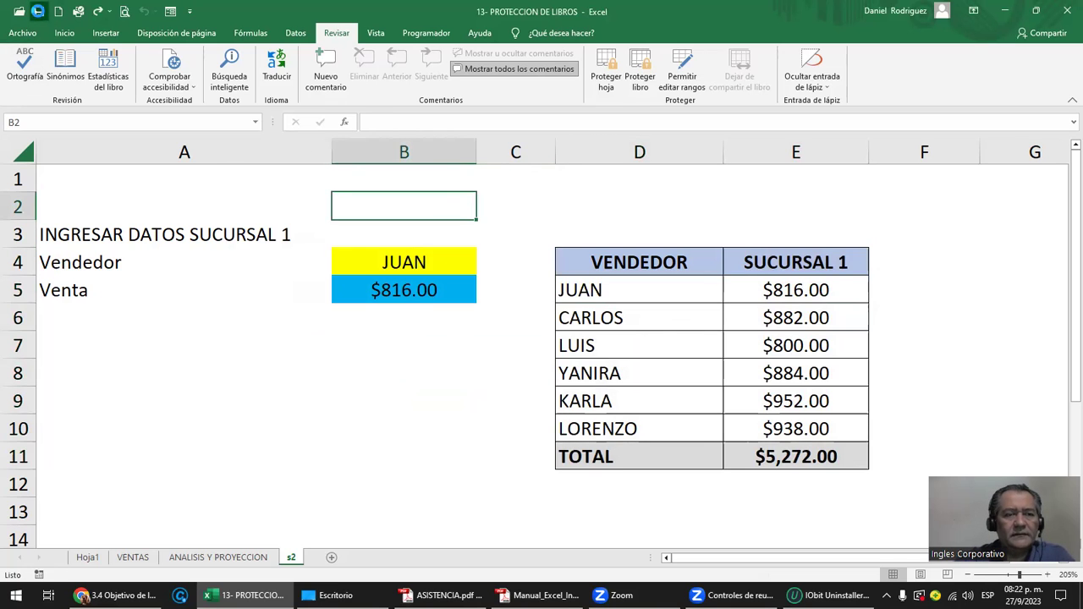
Close the workbook and reopen 13- PROTECCION DE LIBROS from the recent list
click(27, 34)
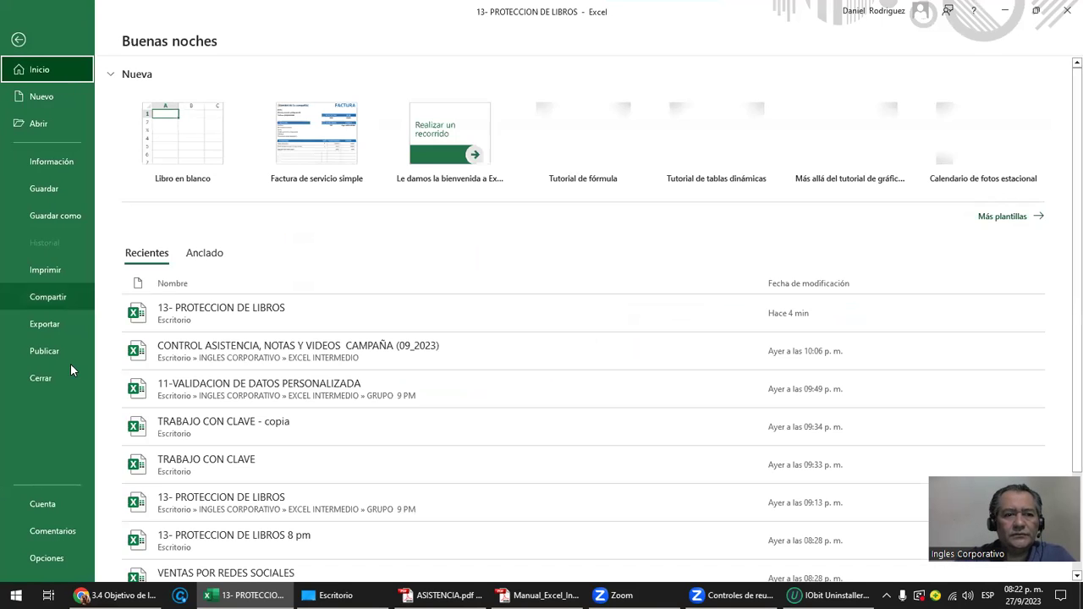
click(56, 378)
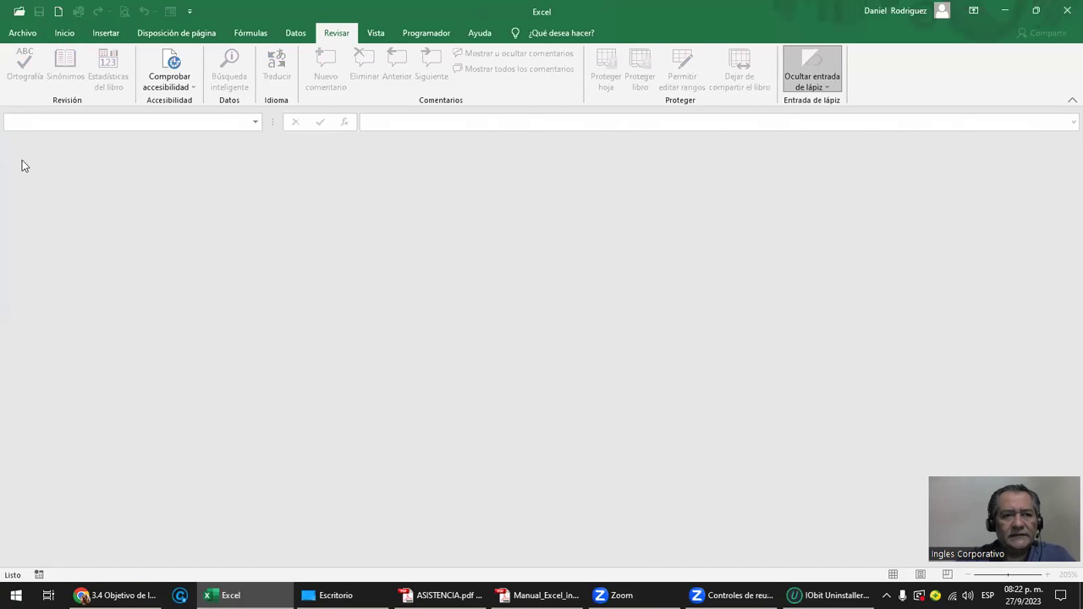
click(28, 36)
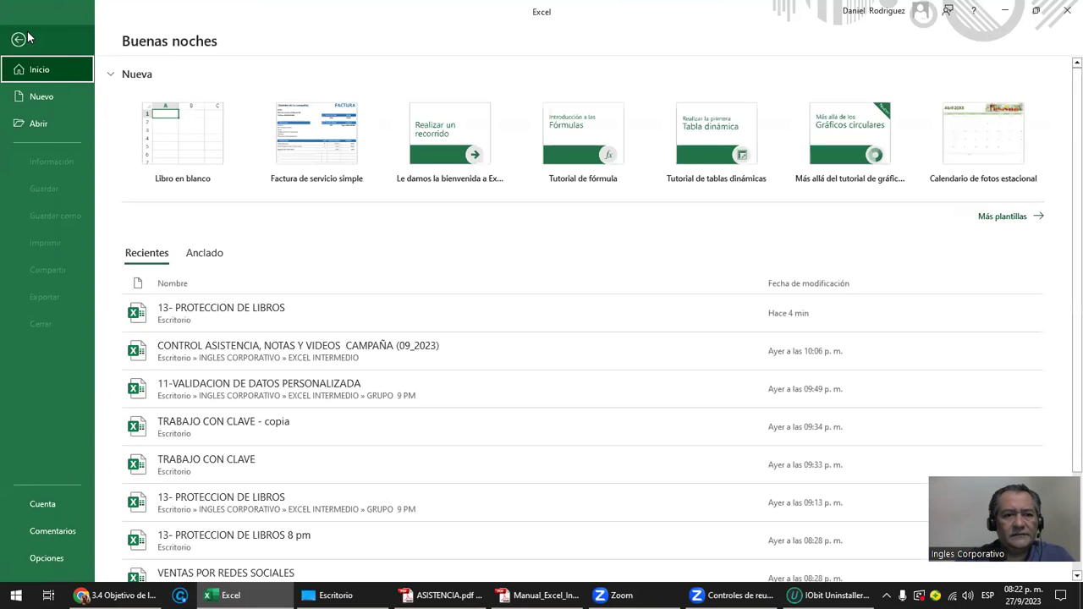
click(210, 316)
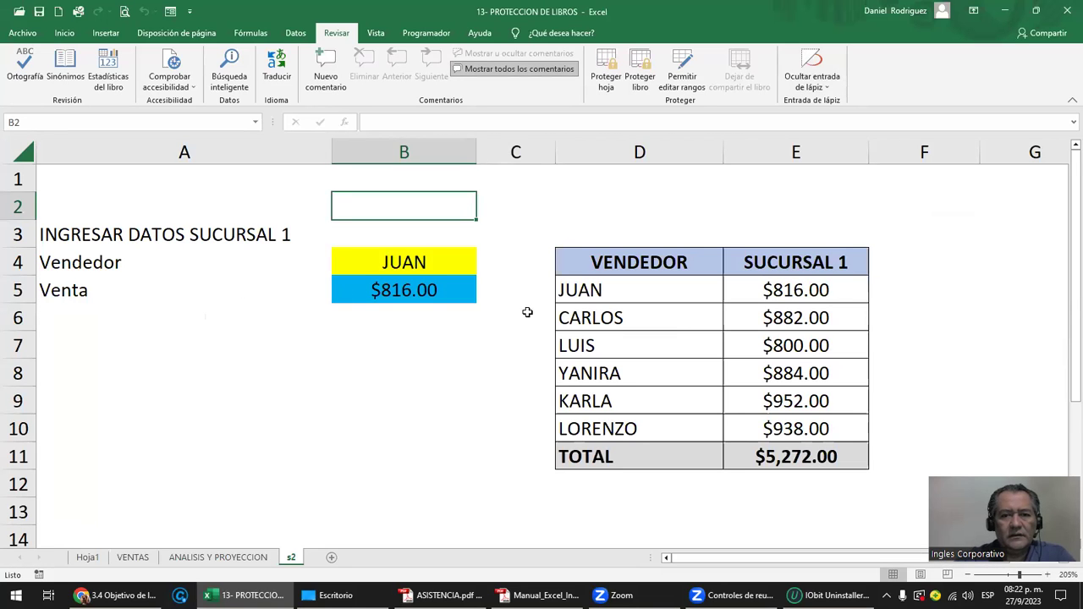
Clear JUAN from D5 in the reopened workbook, then undo to restore it
click(582, 290)
key(Delete)
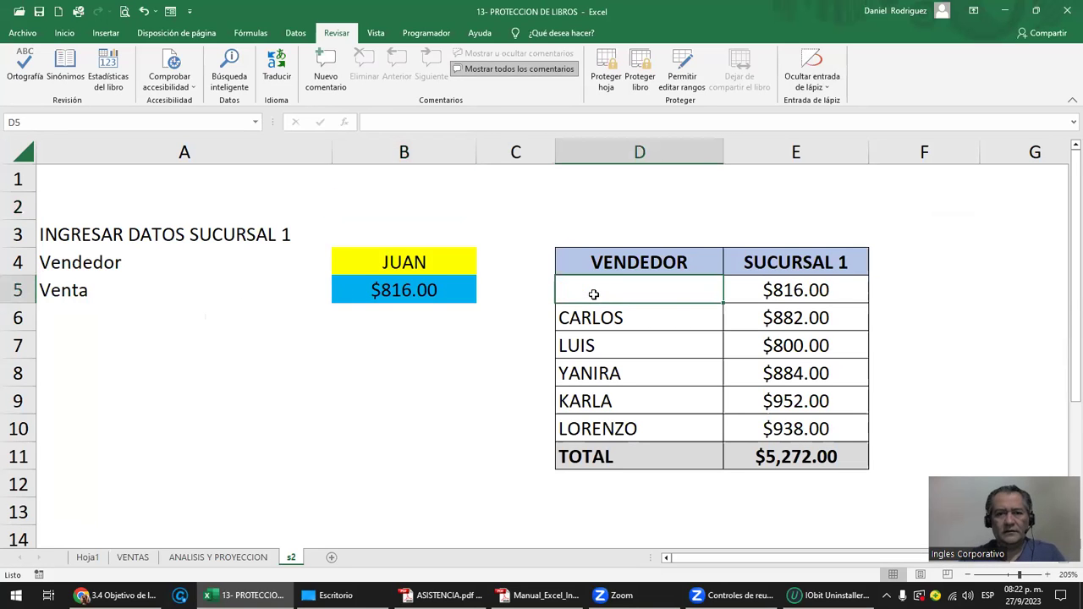
key(Left)
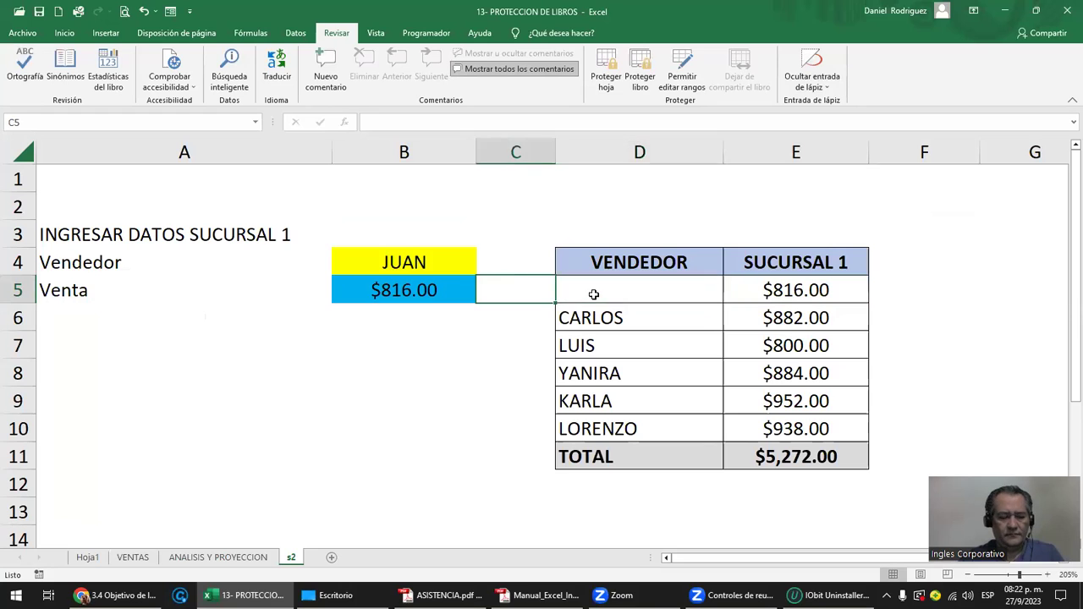
key(ctrl+z)
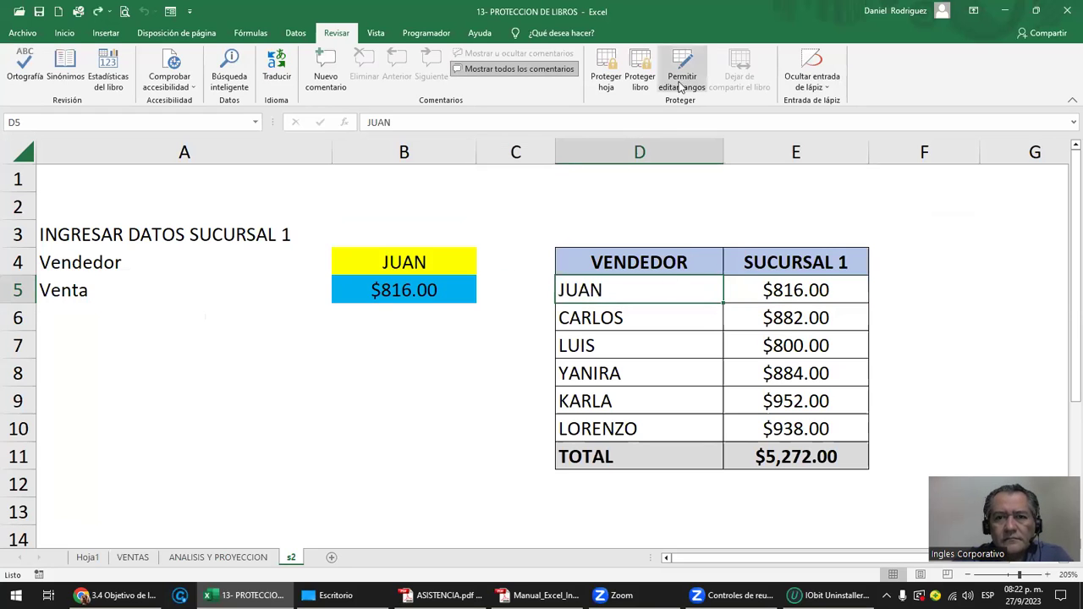
click(681, 85)
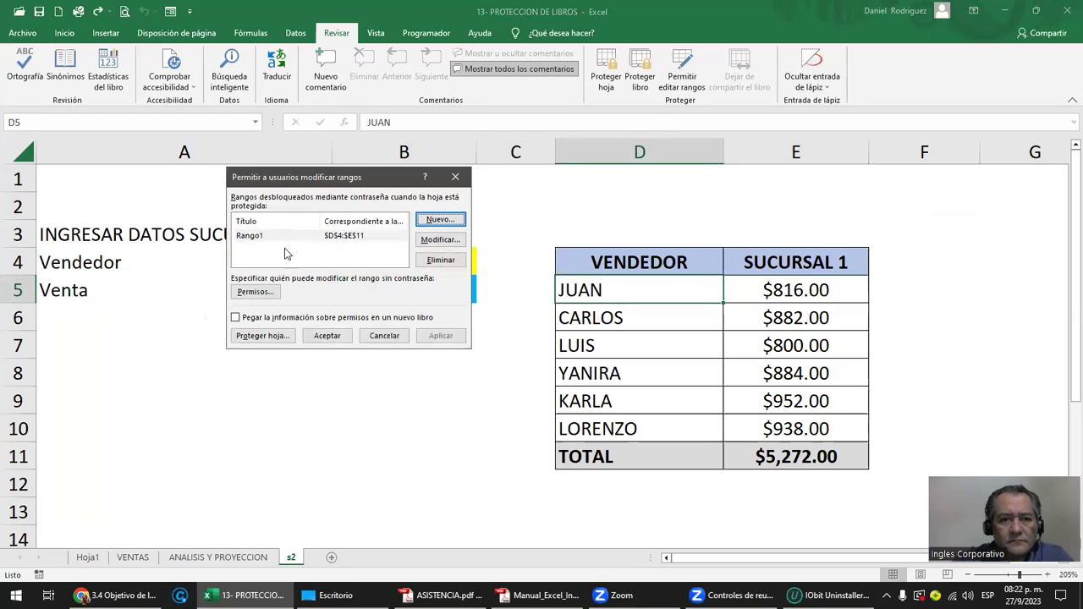
click(261, 240)
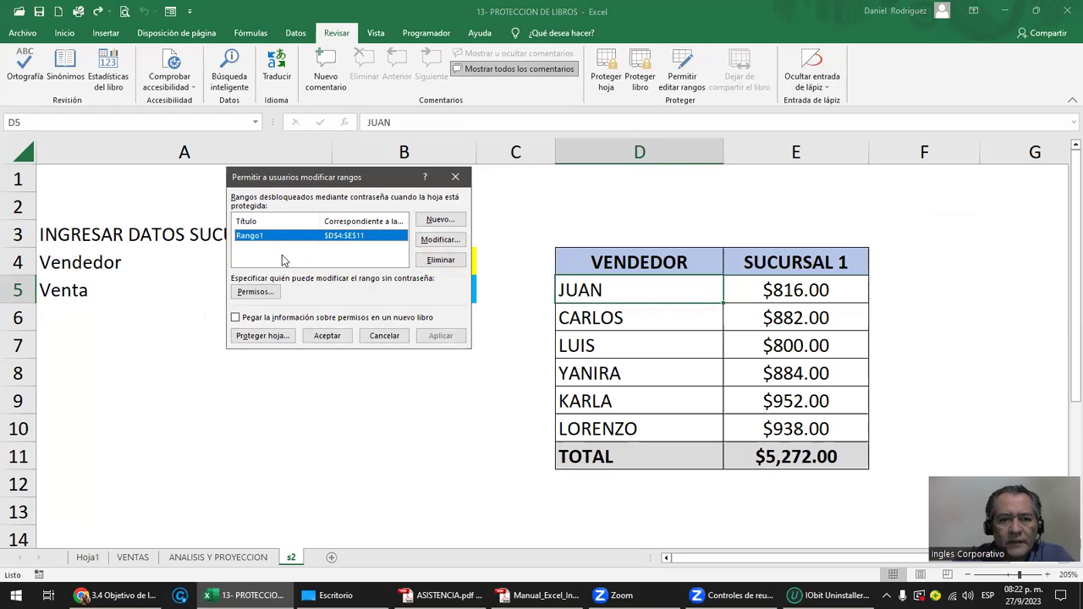
click(254, 291)
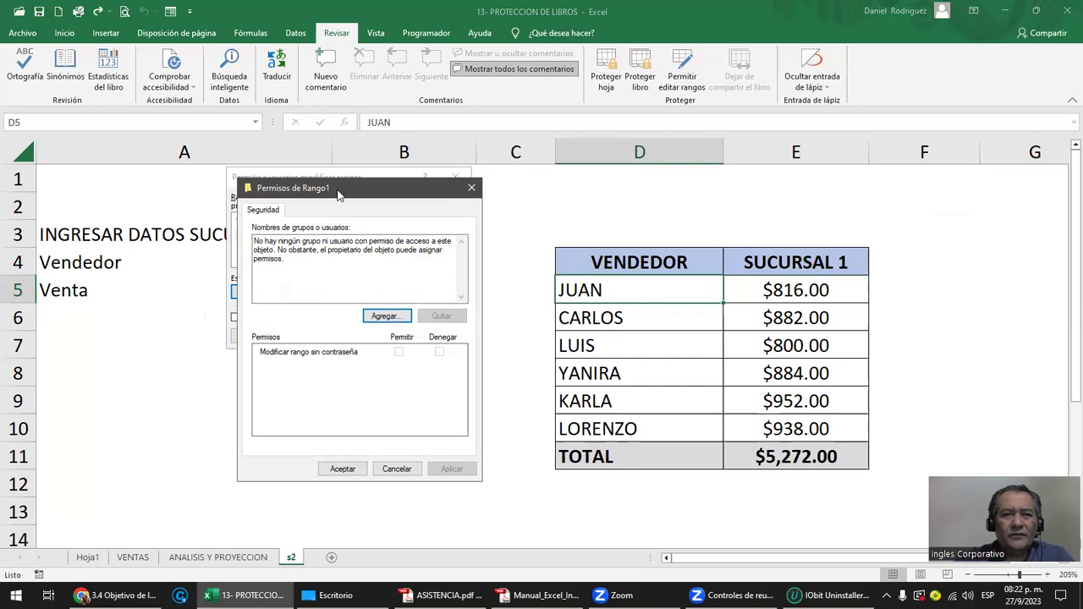
drag(329, 188, 462, 176)
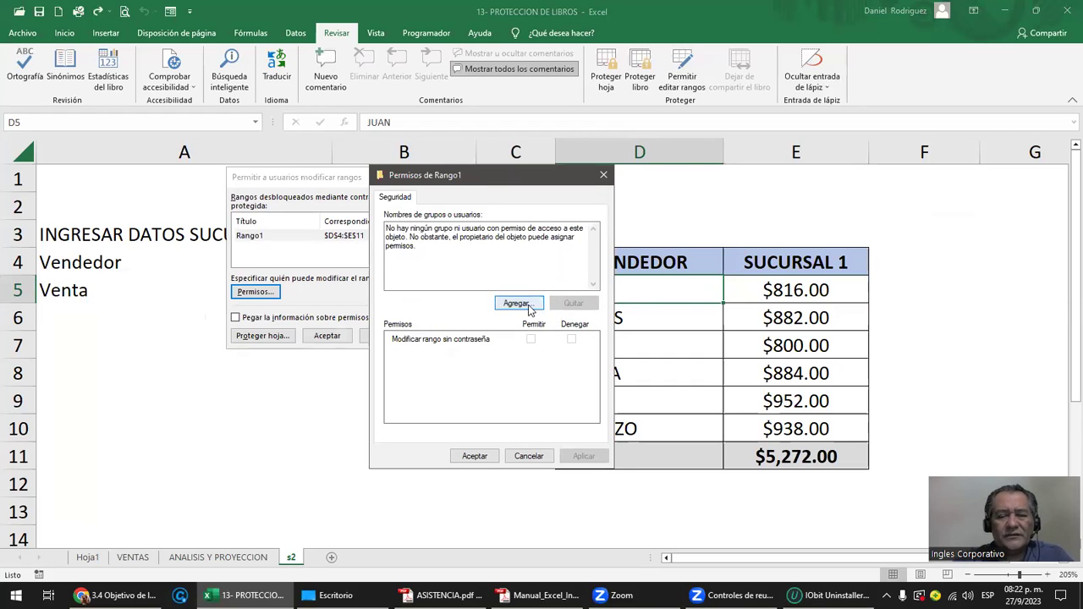
click(525, 306)
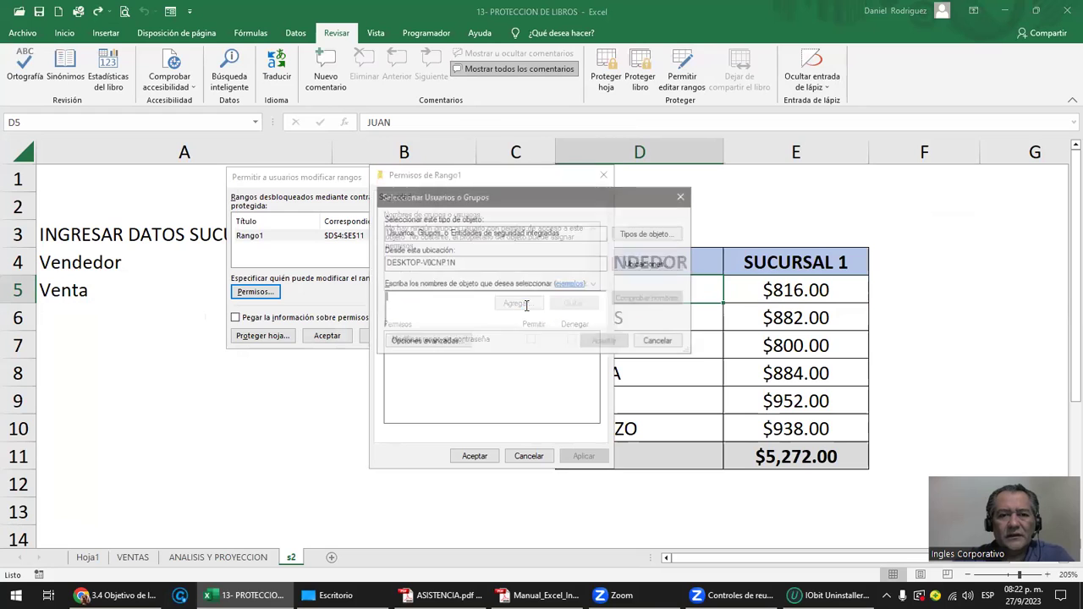
click(682, 195)
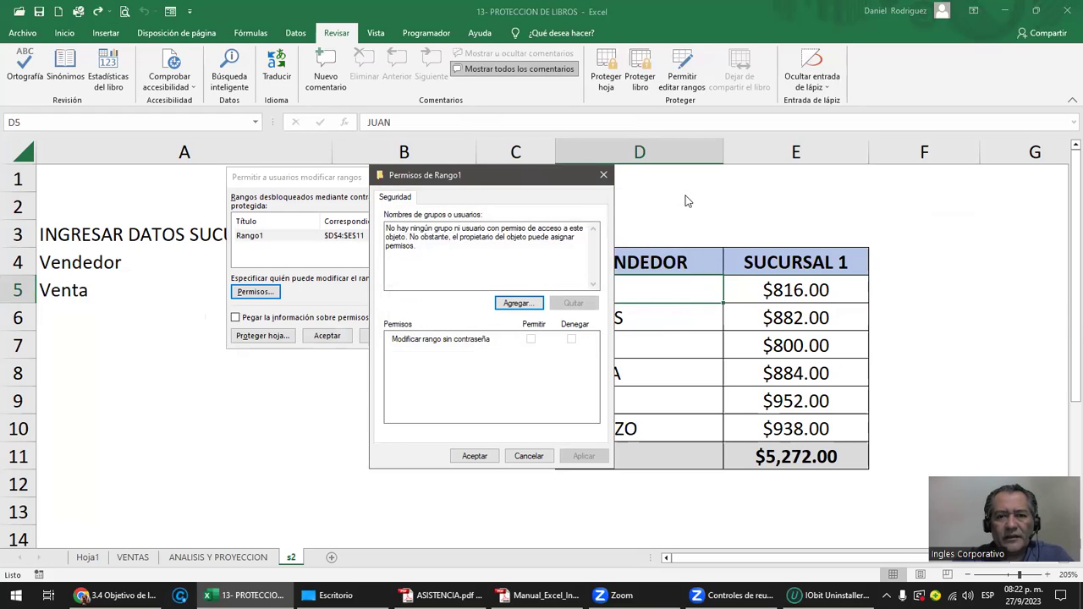
click(604, 175)
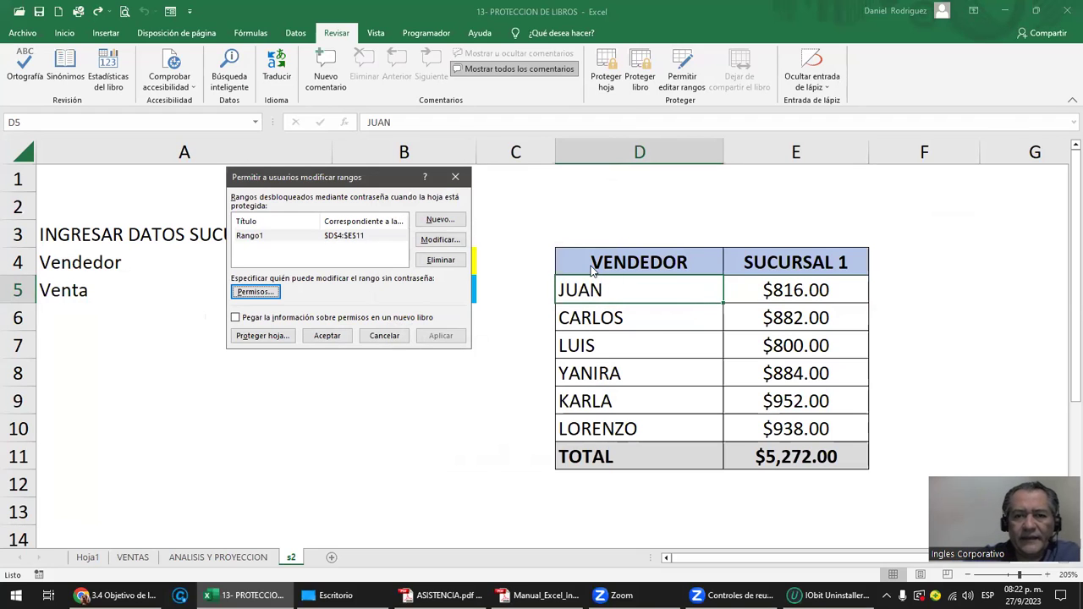
click(454, 177)
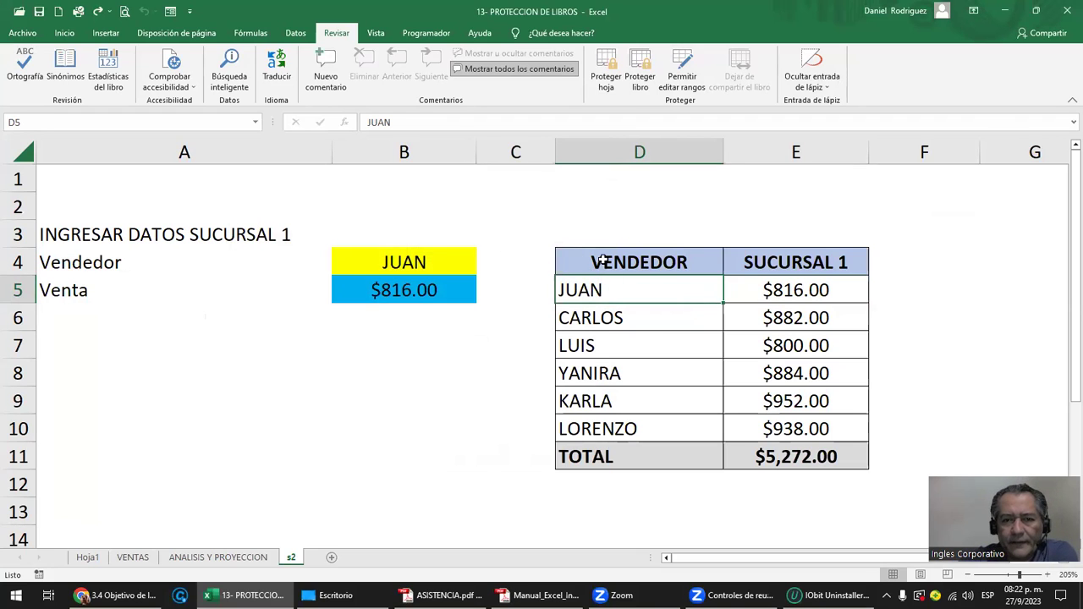
Protect sheet s2 with a confirmed password, leaving Rango1 D4:E11 editable, and save
drag(602, 259, 791, 461)
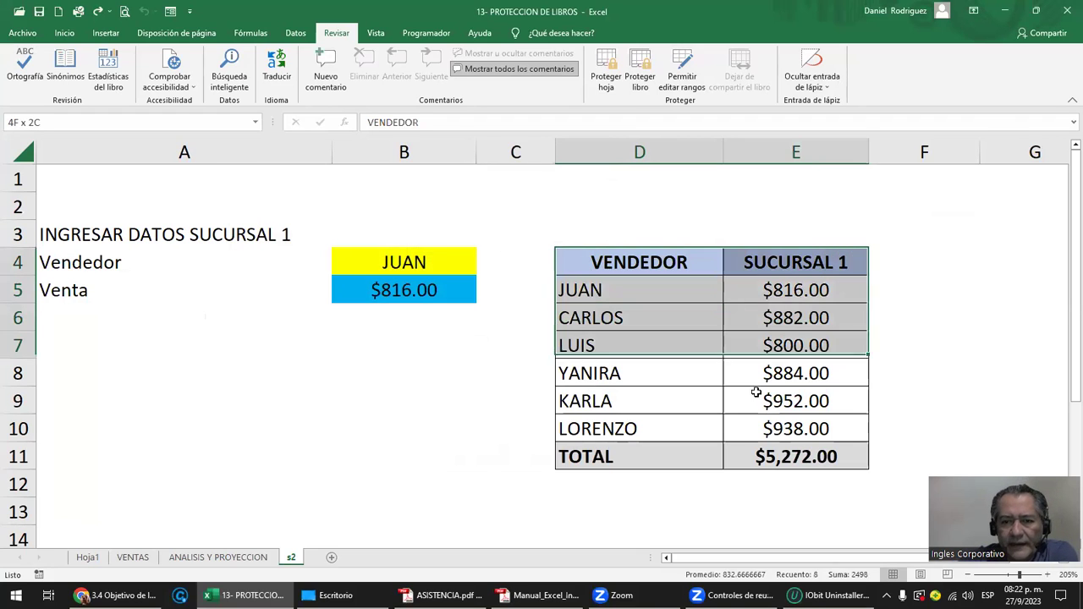
click(679, 80)
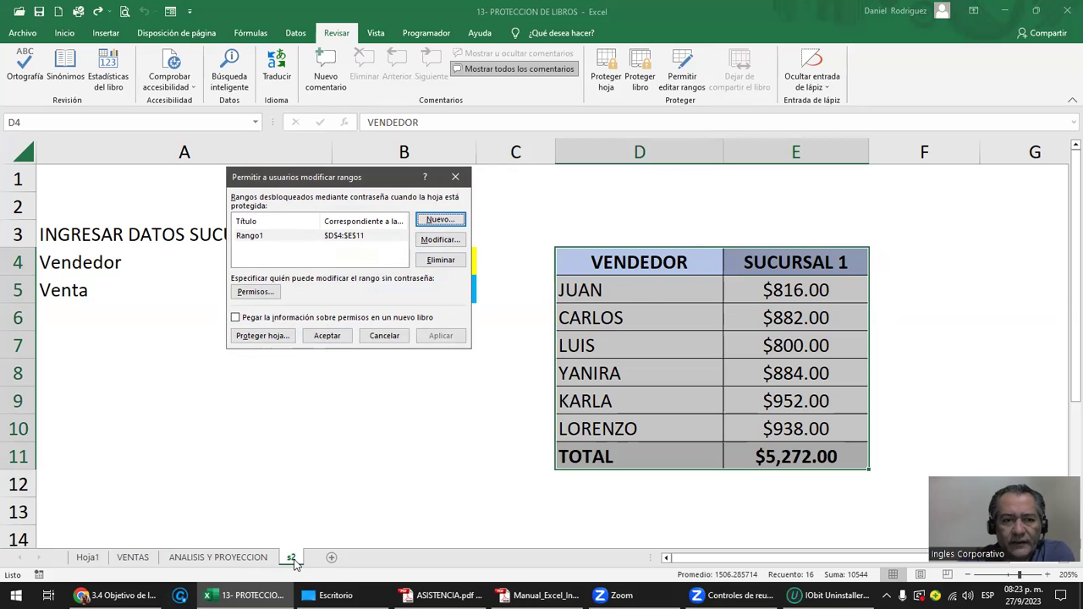
click(265, 339)
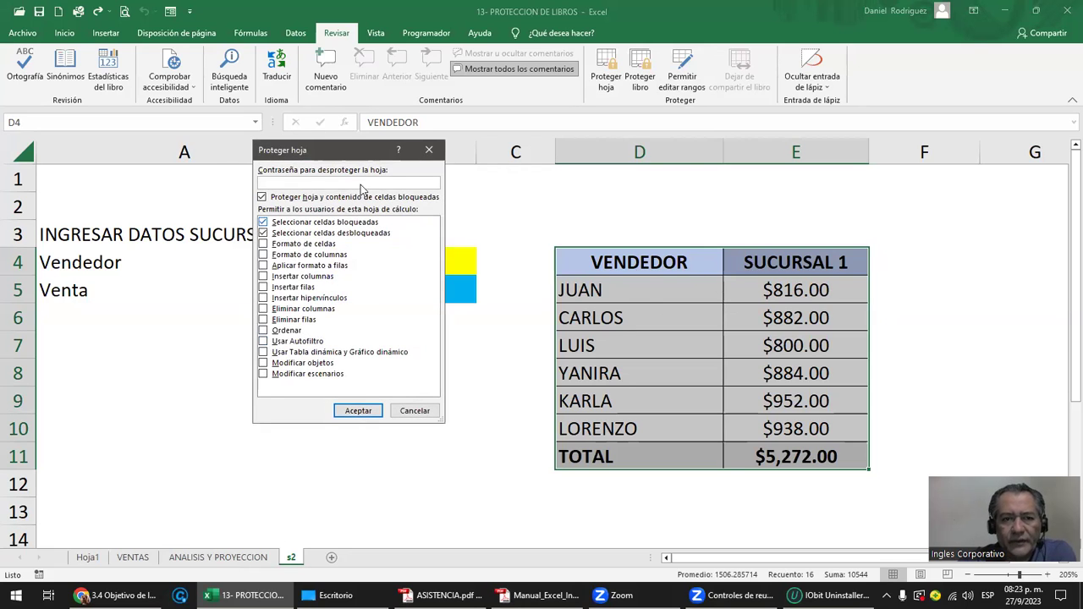
mouse_move(354, 159)
mouse_down()
mouse_move(435, 208)
mouse_move(433, 142)
mouse_up()
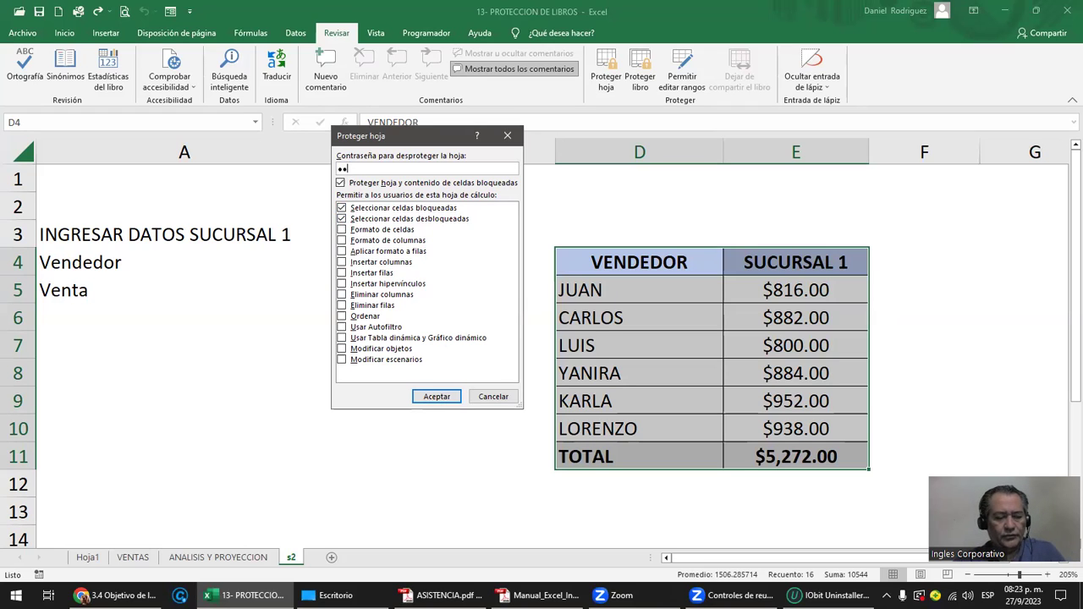
click(435, 396)
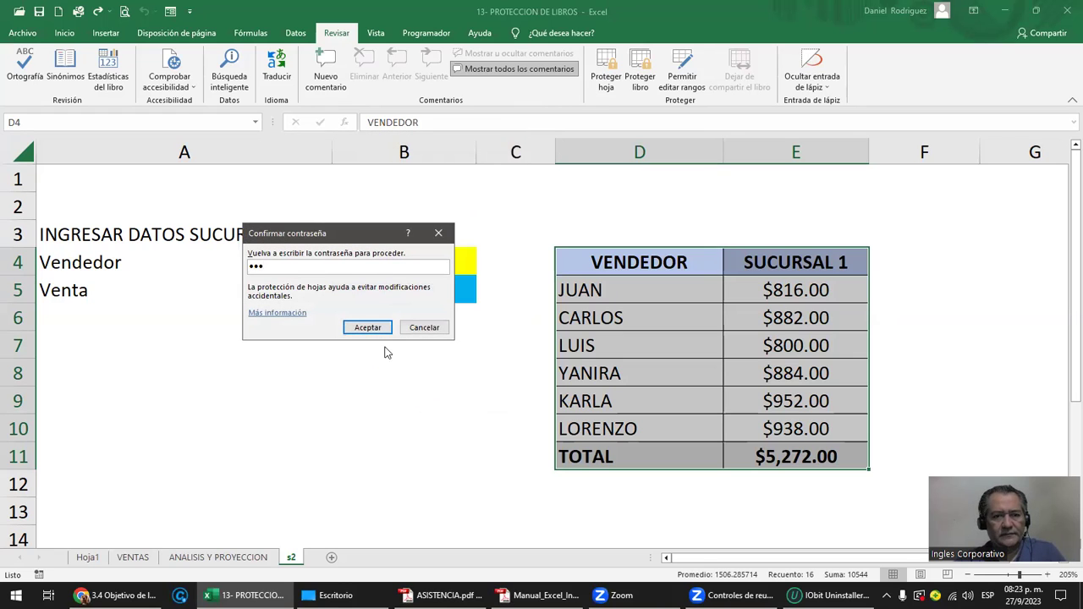
click(367, 328)
click(411, 346)
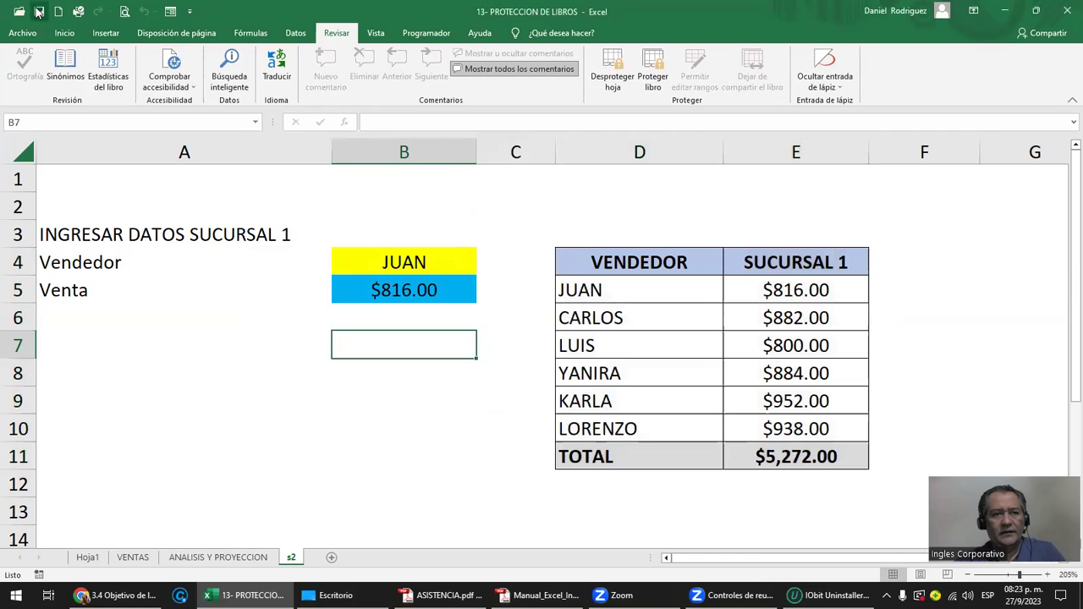
Close the protected 13- PROTECCION DE LIBROS workbook and reopen it from the recent list
click(603, 286)
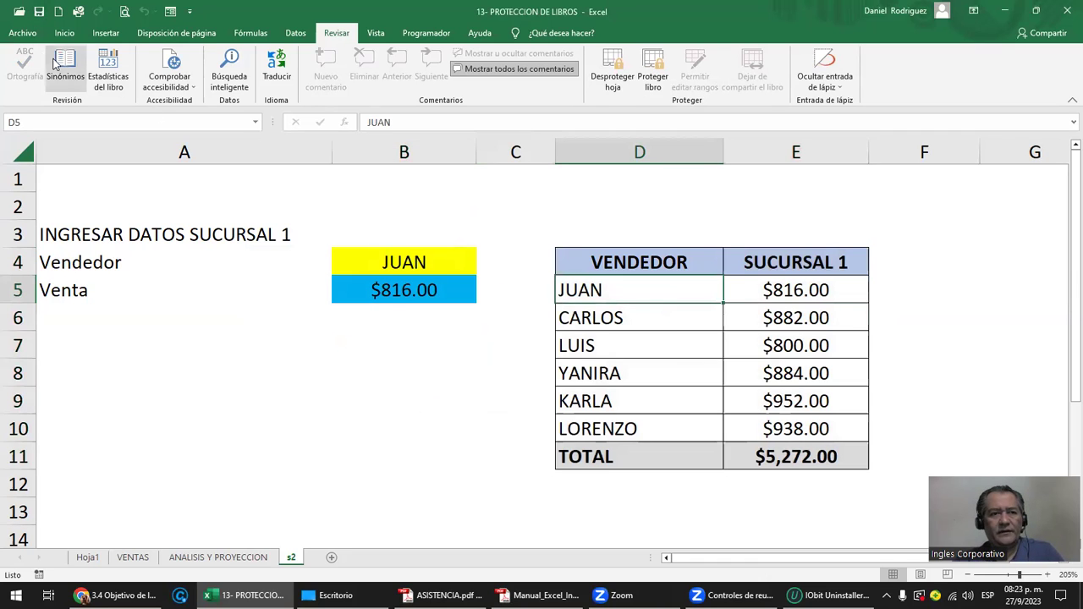
click(23, 32)
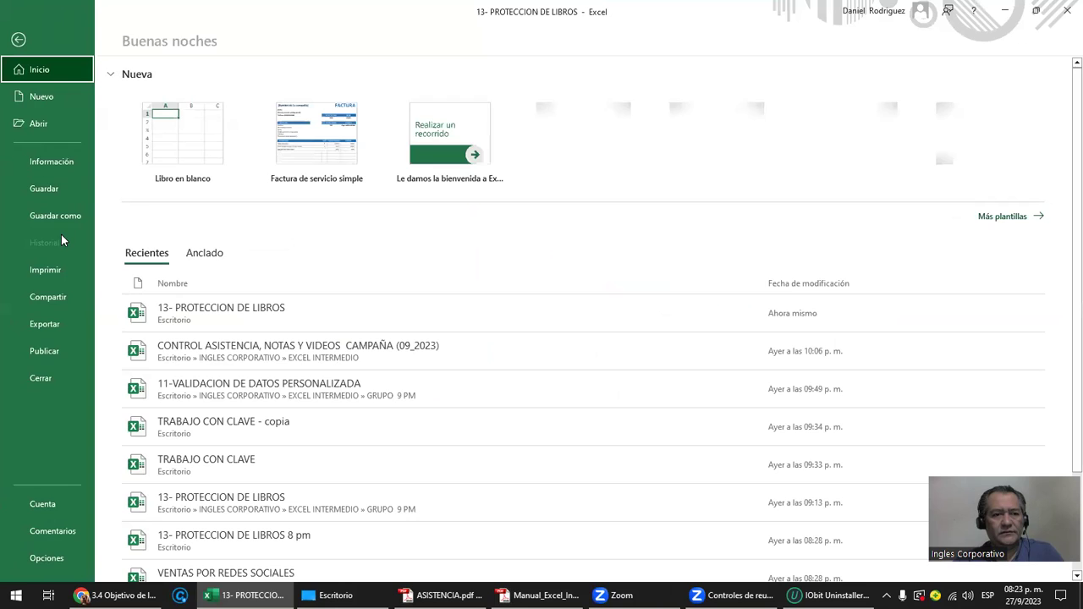
click(50, 376)
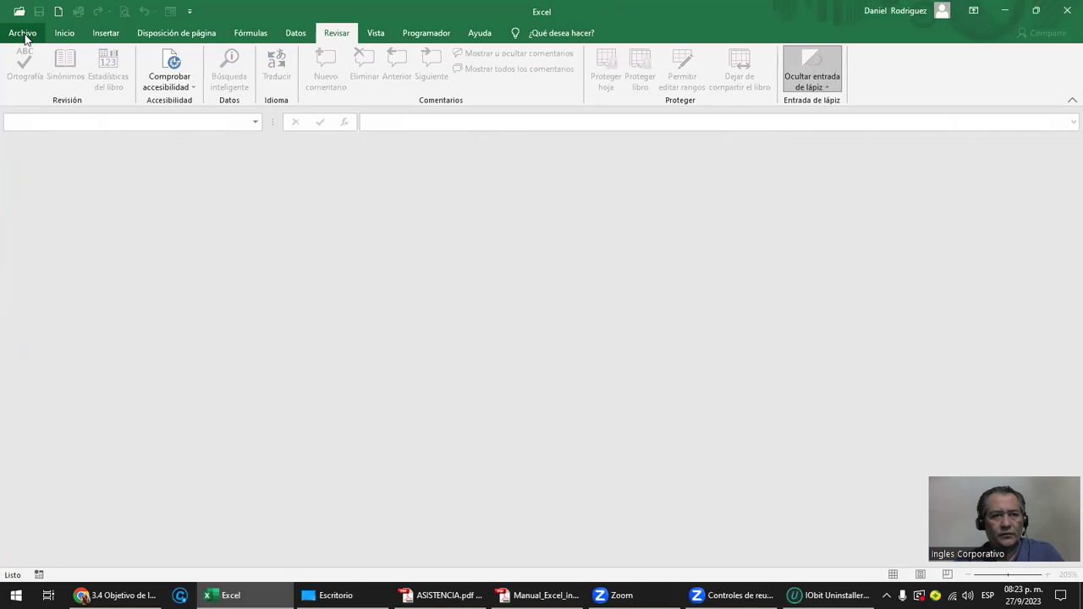
click(23, 32)
click(200, 321)
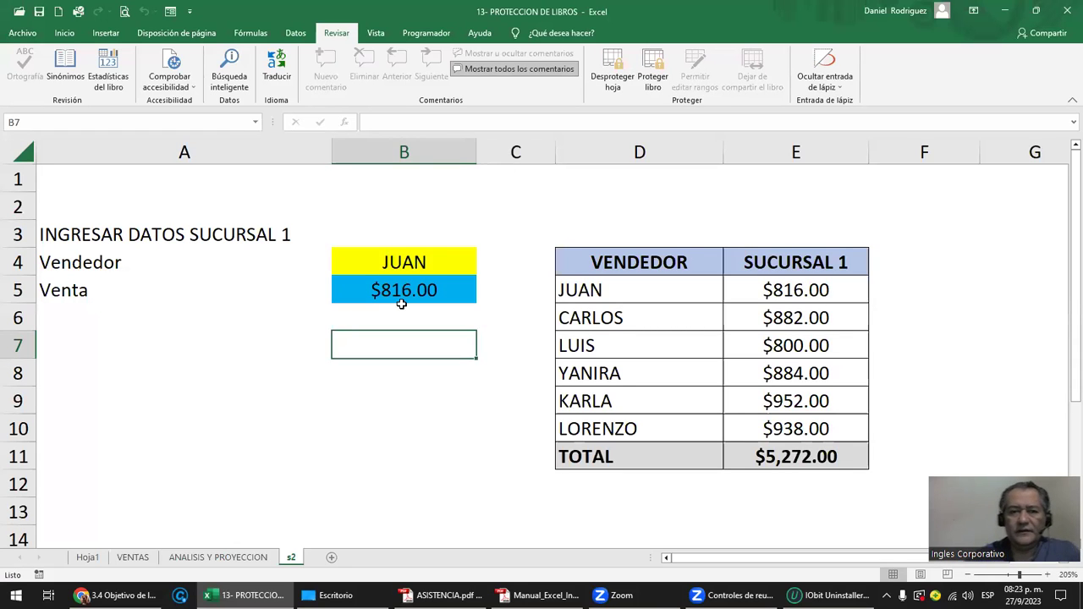
click(422, 248)
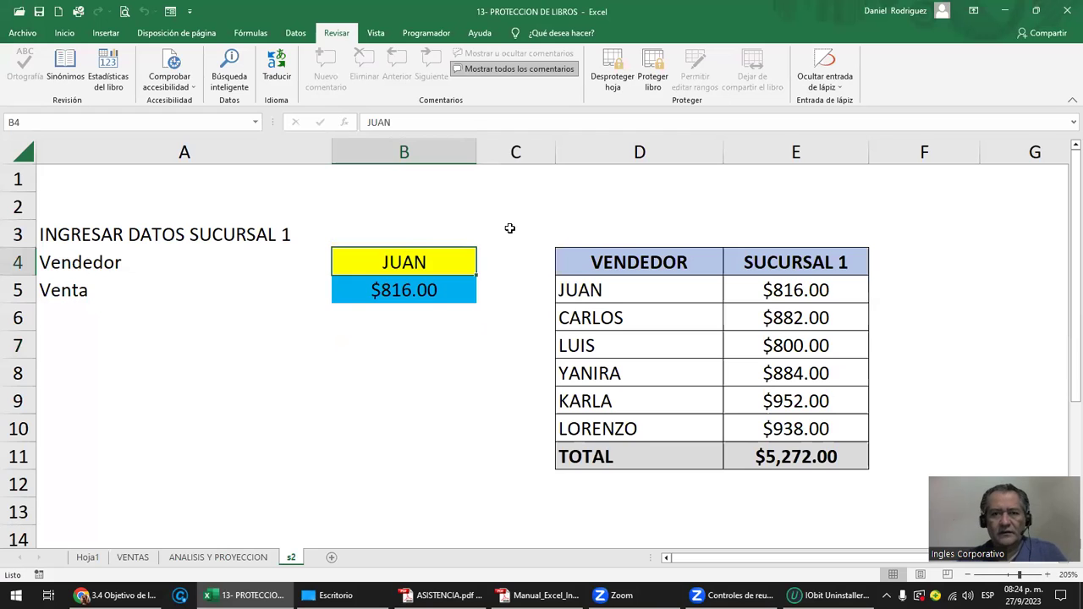
key(Up)
key(Delete)
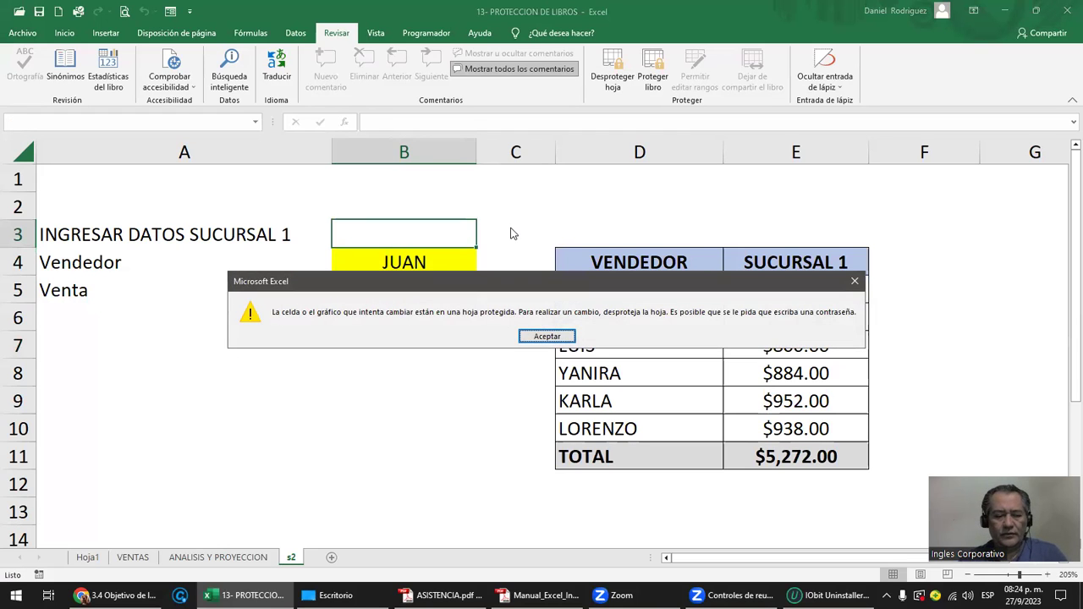
key(Return)
click(625, 282)
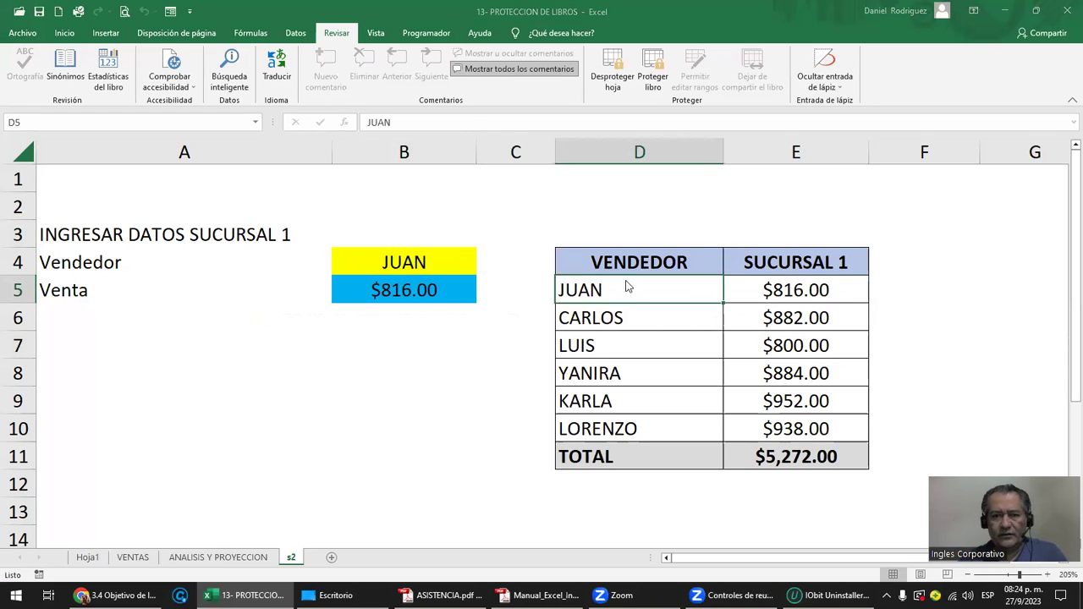
double_click(626, 286)
key(Escape)
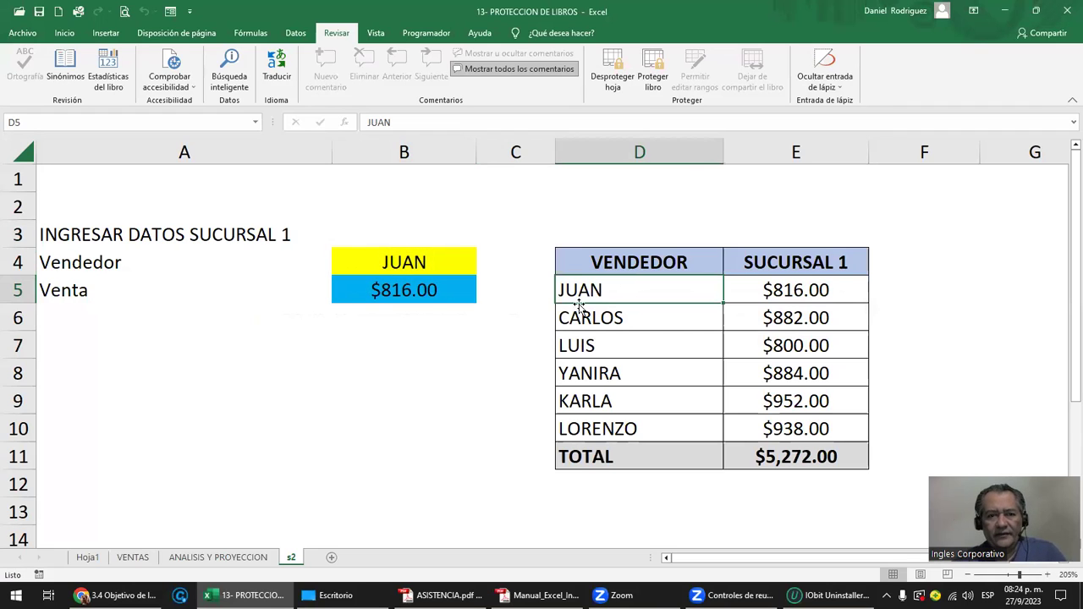
click(380, 368)
double_click(380, 373)
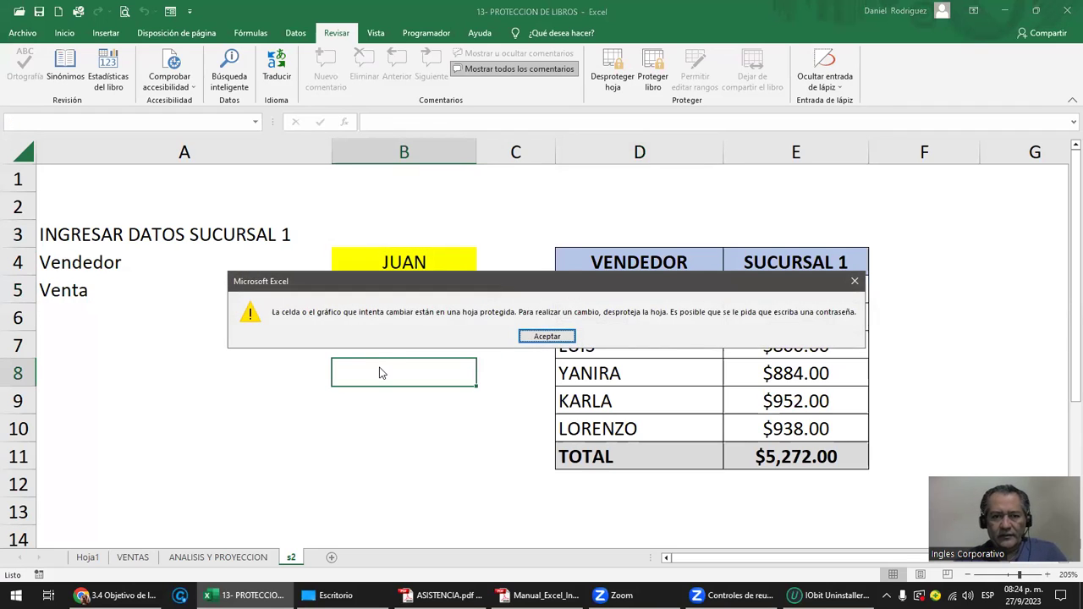
key(Return)
click(579, 259)
drag(660, 276, 779, 456)
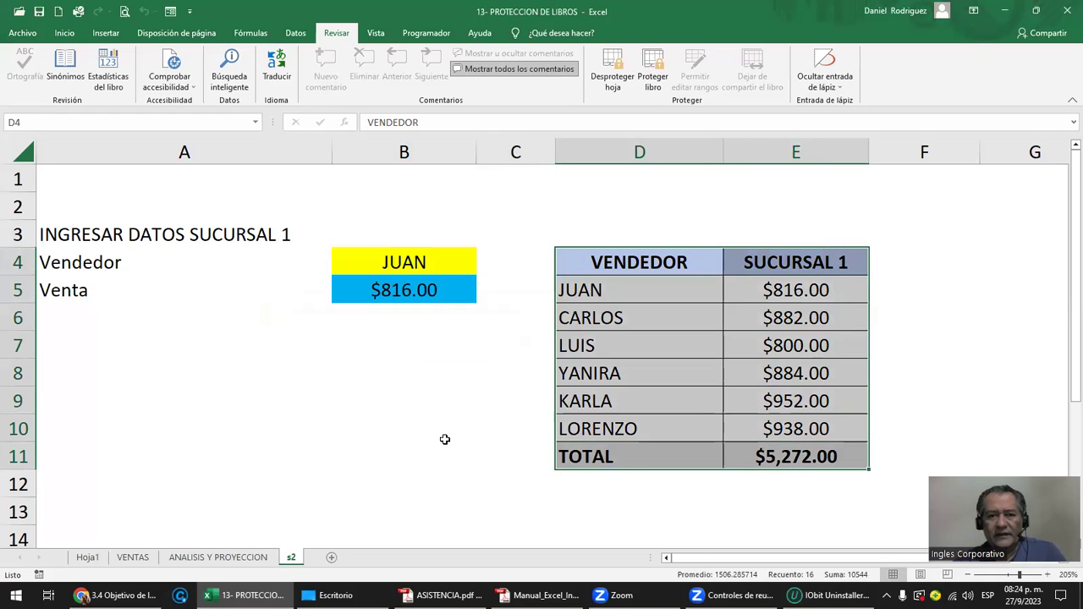
click(321, 401)
click(25, 152)
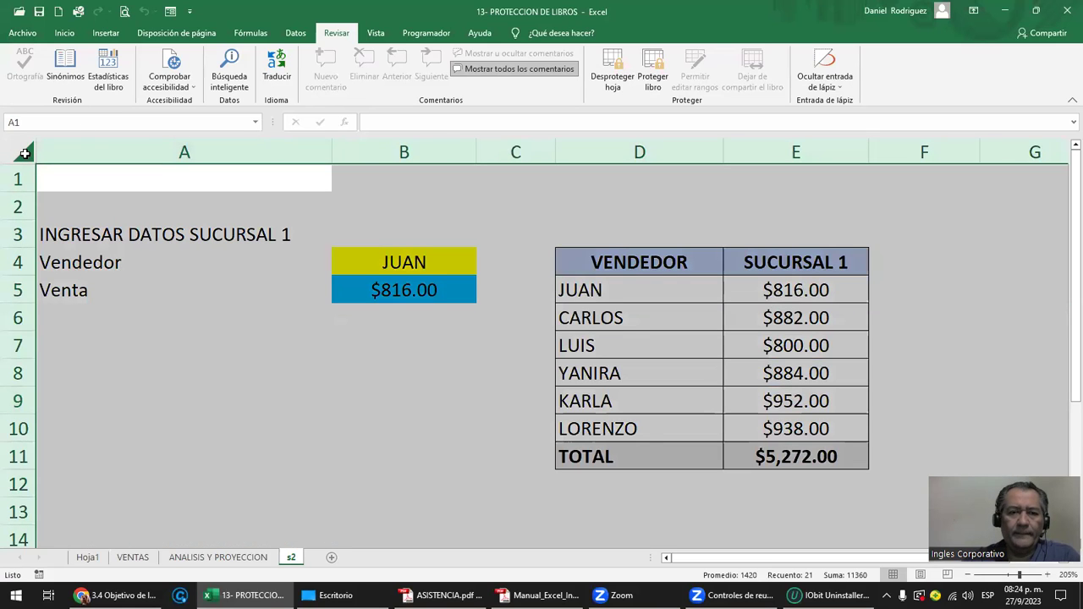
click(420, 235)
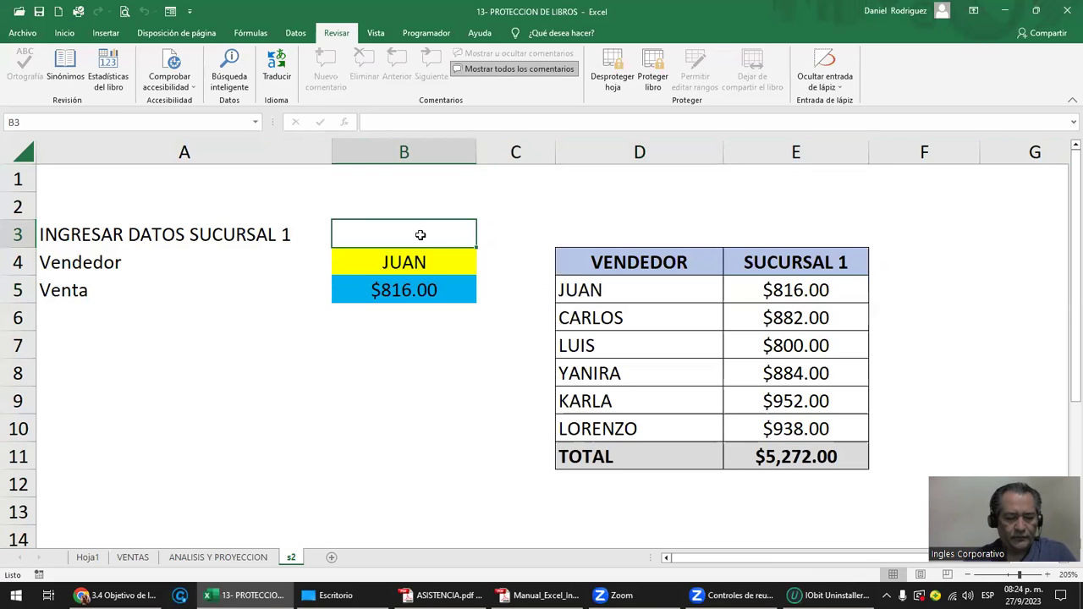
double_click(420, 235)
key(Return)
click(286, 237)
double_click(286, 237)
key(Return)
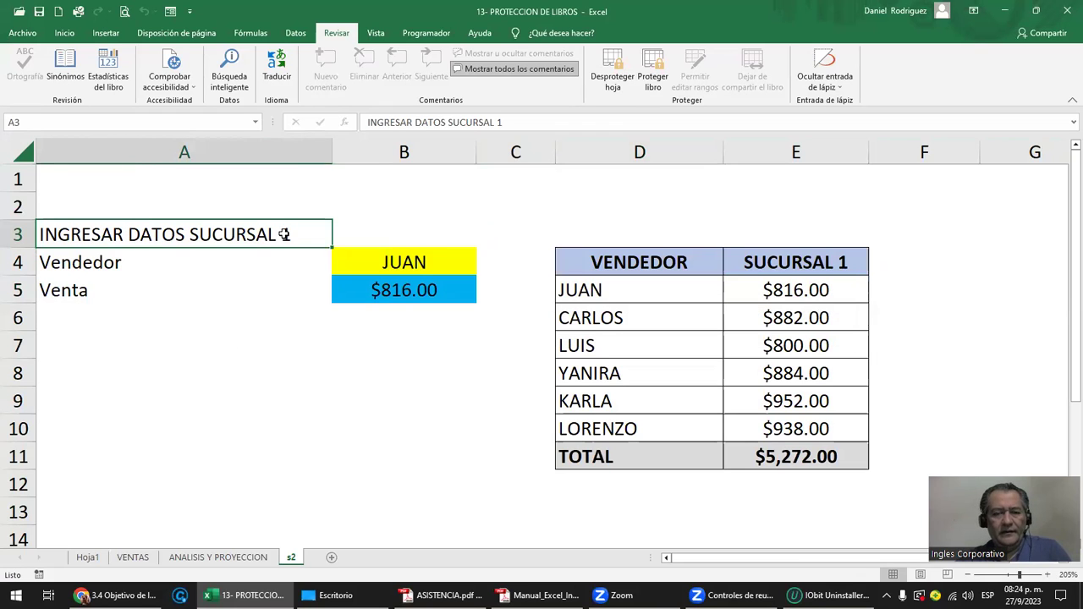
click(601, 264)
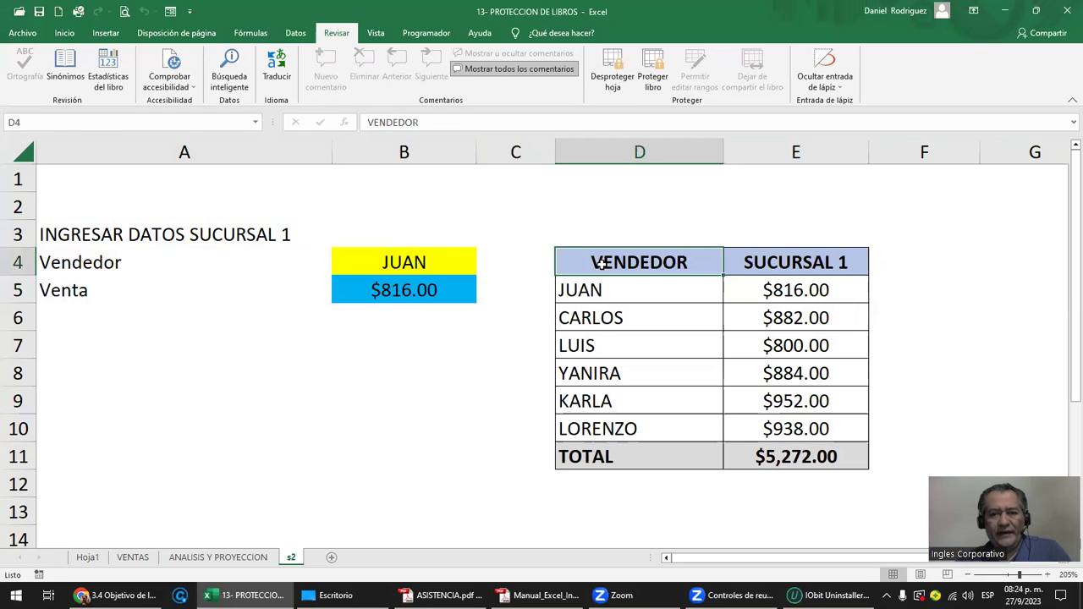
double_click(609, 263)
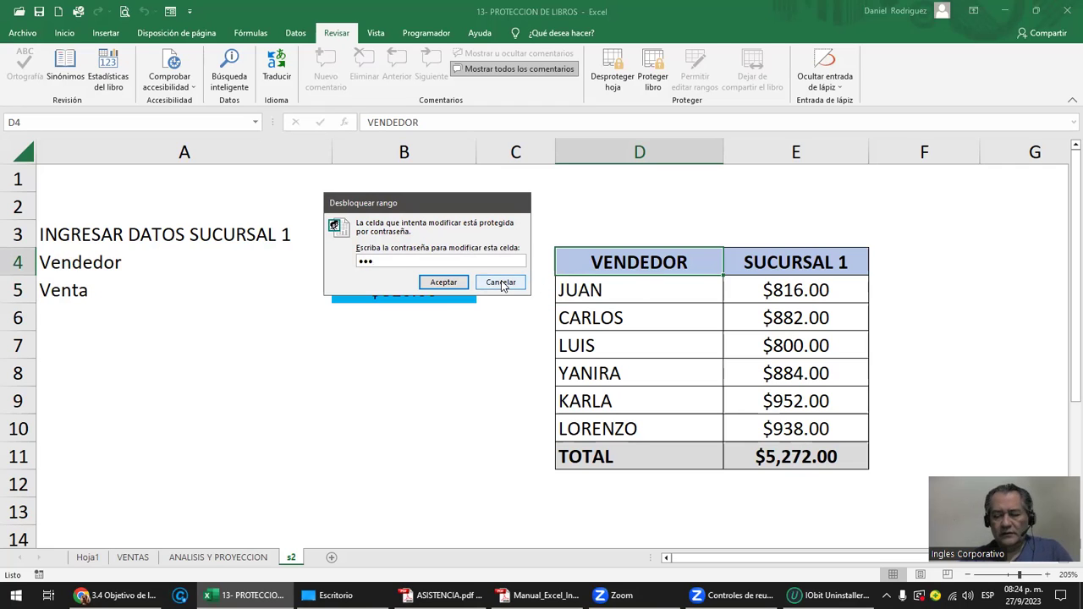
key(Return)
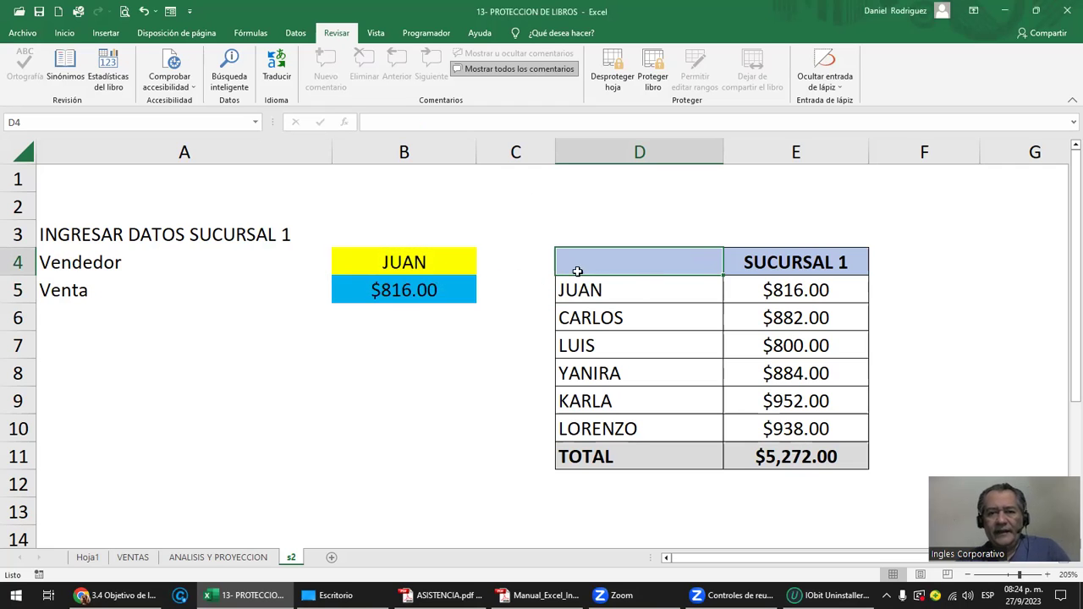
key(Right)
key(Delete)
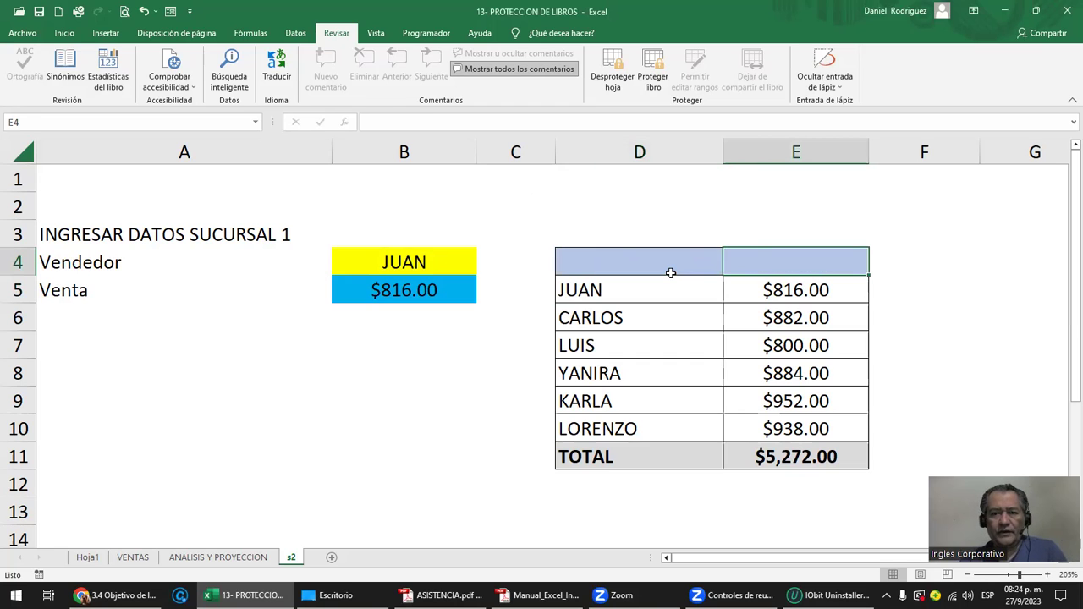
key(ctrl+z)
key(ctrl+z)
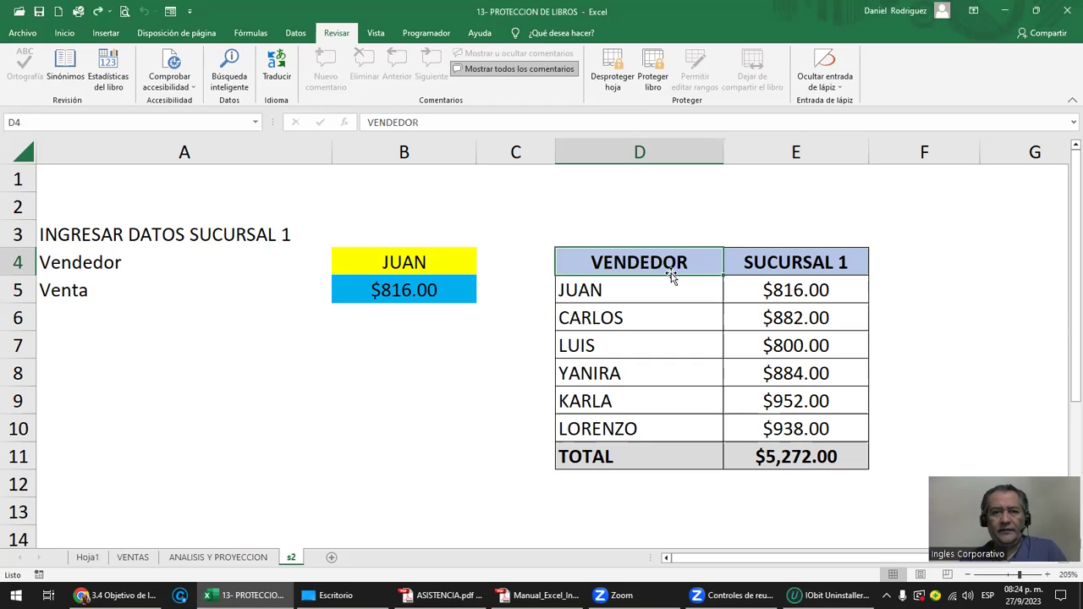
click(522, 225)
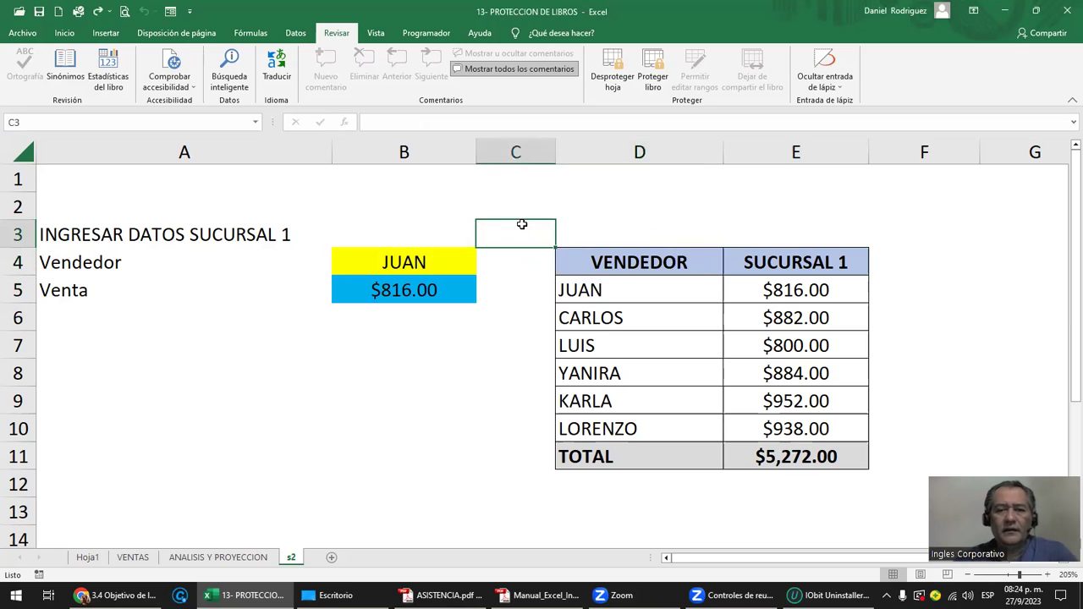
Close the workbook choosing Don't Save, then reopen 13- PROTECCION DE LIBROS from Recent
click(23, 34)
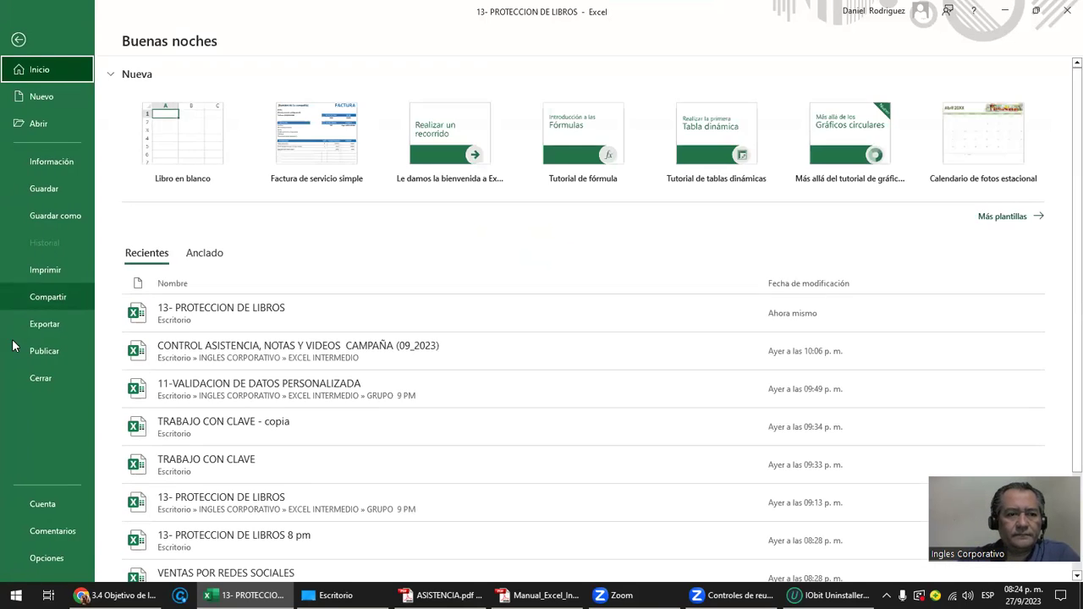
click(42, 379)
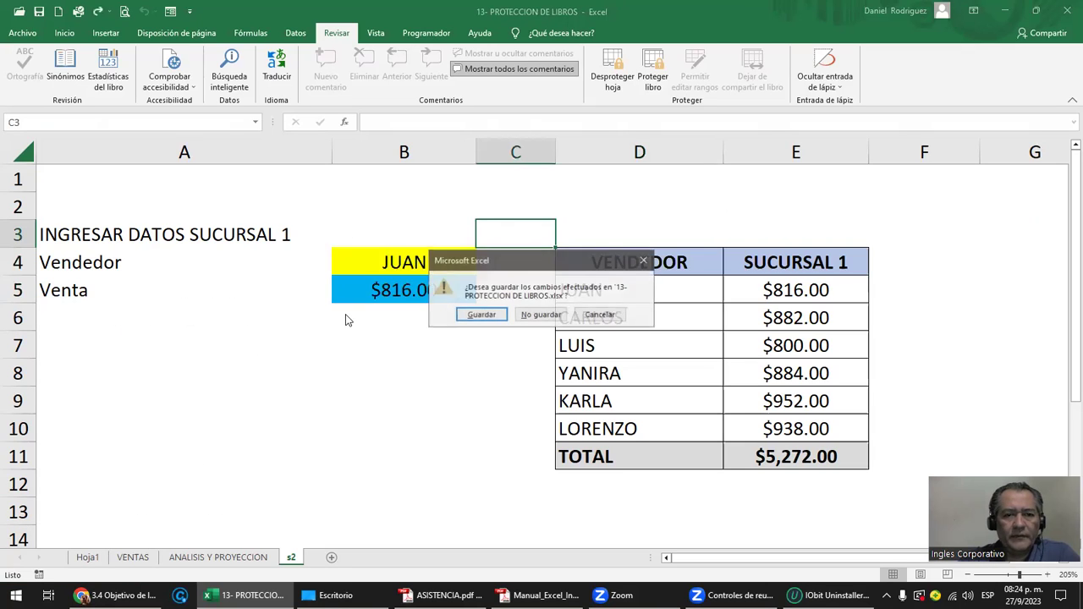
click(537, 315)
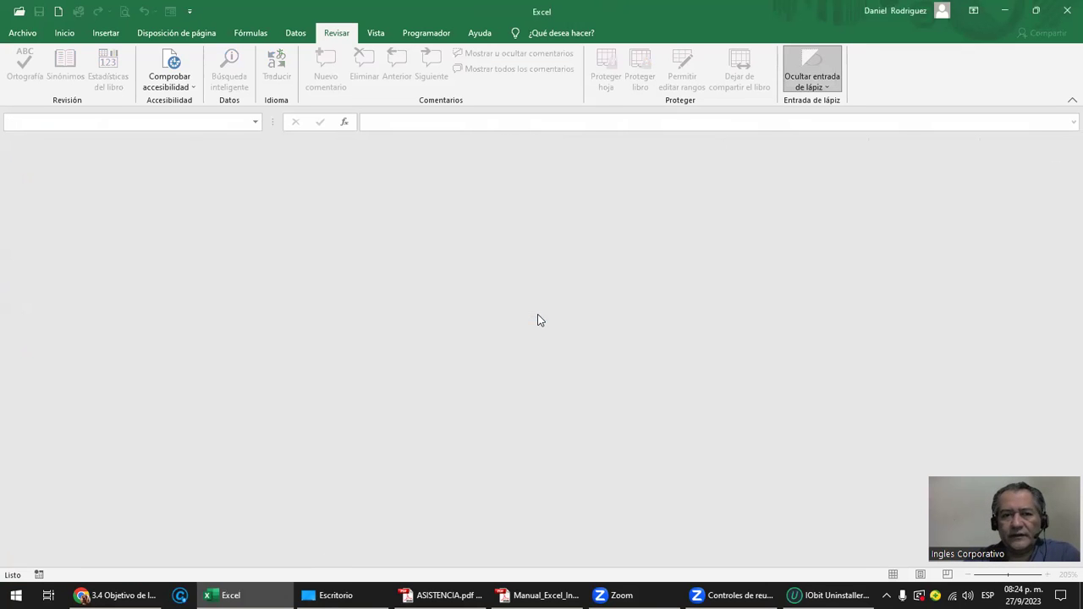
click(24, 34)
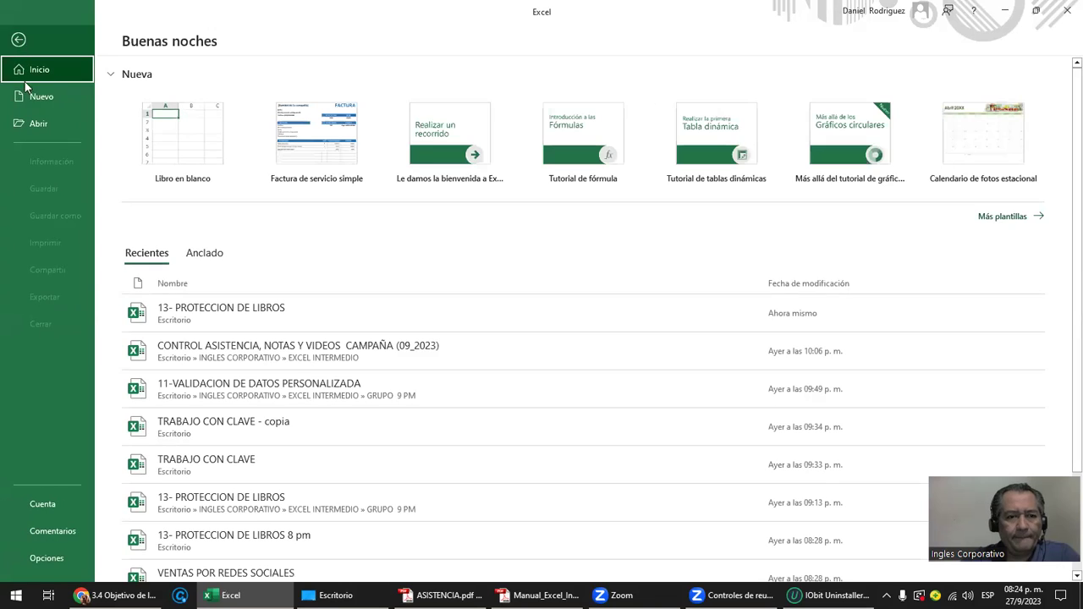
click(167, 309)
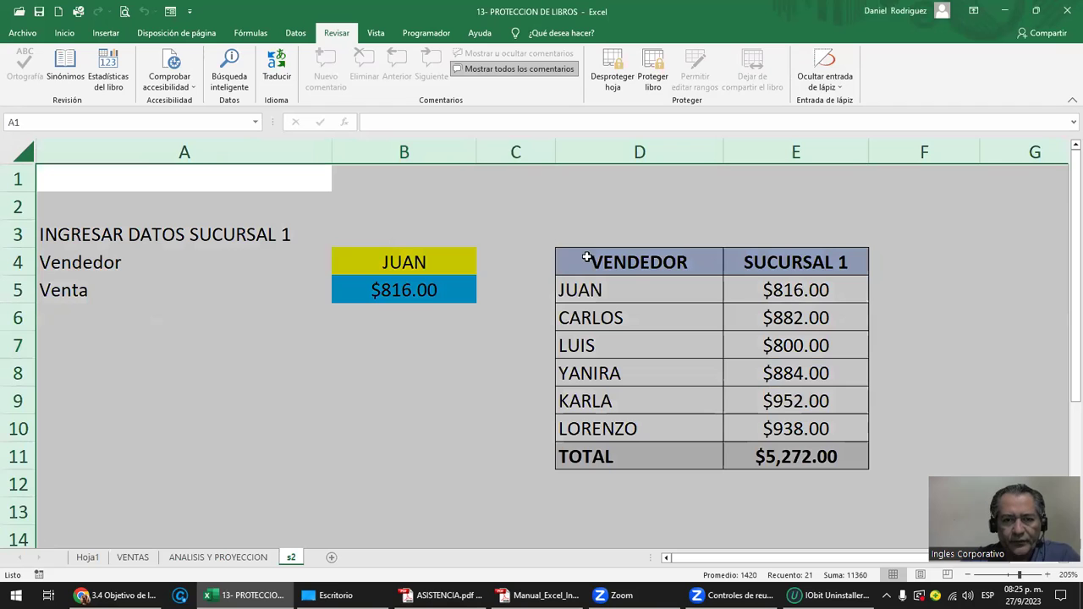
click(592, 258)
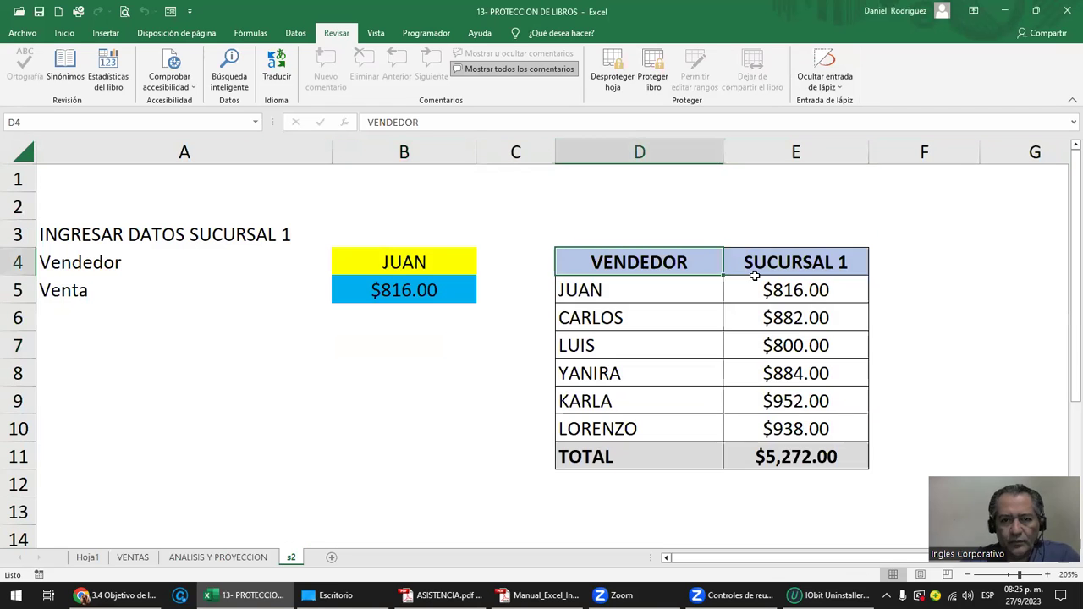
drag(754, 275, 836, 456)
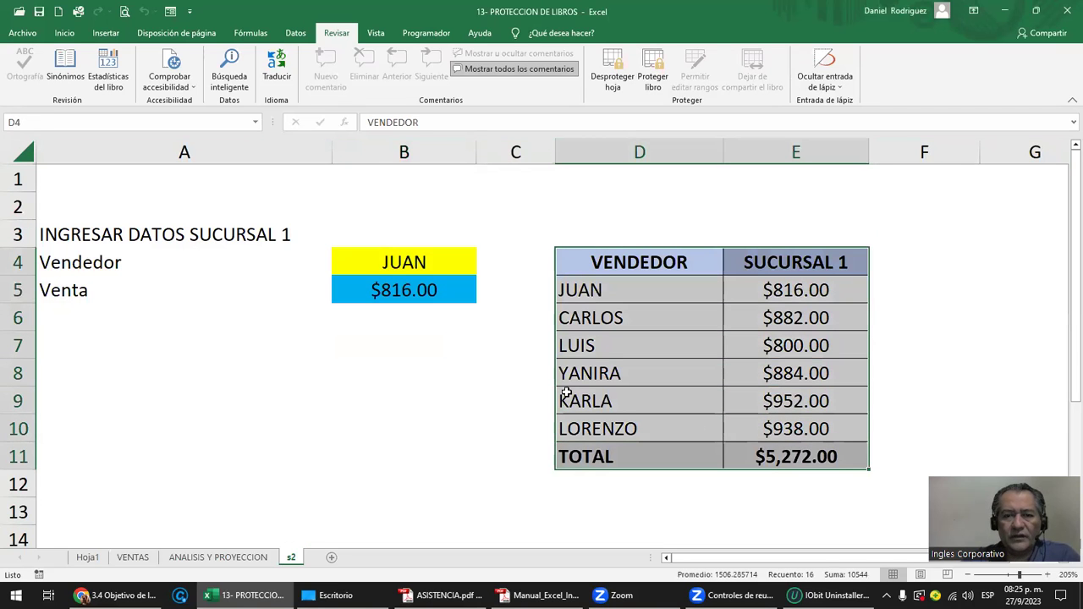
click(385, 355)
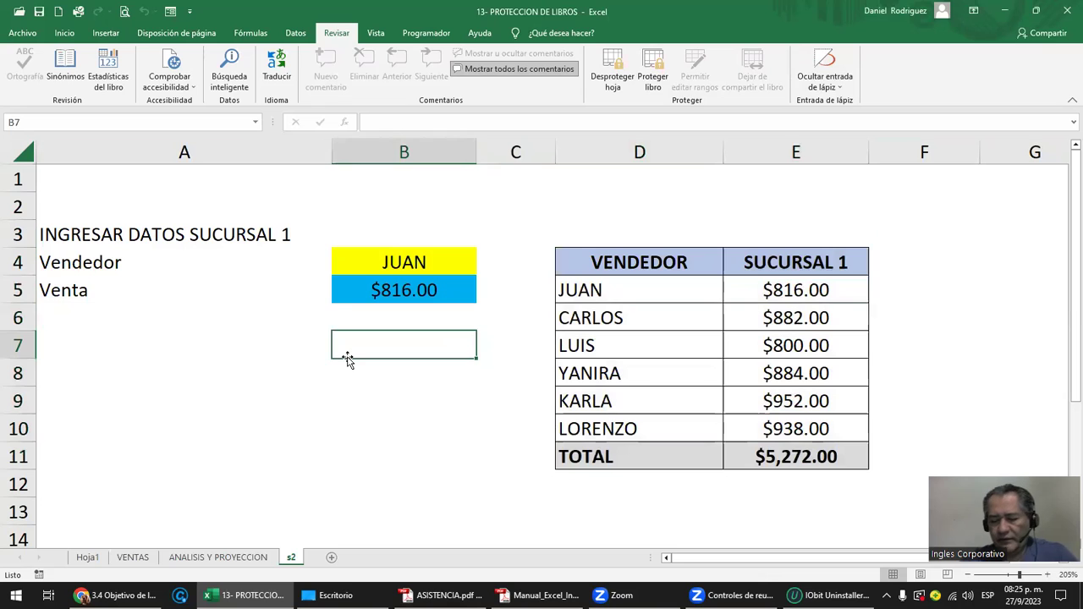
click(330, 301)
click(331, 301)
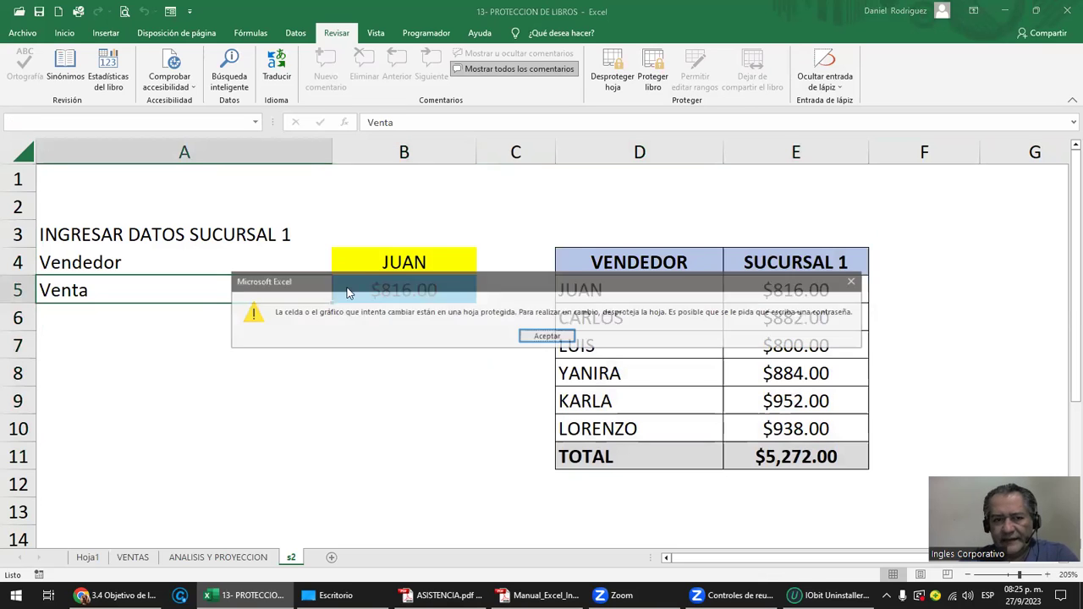
key(Return)
click(383, 203)
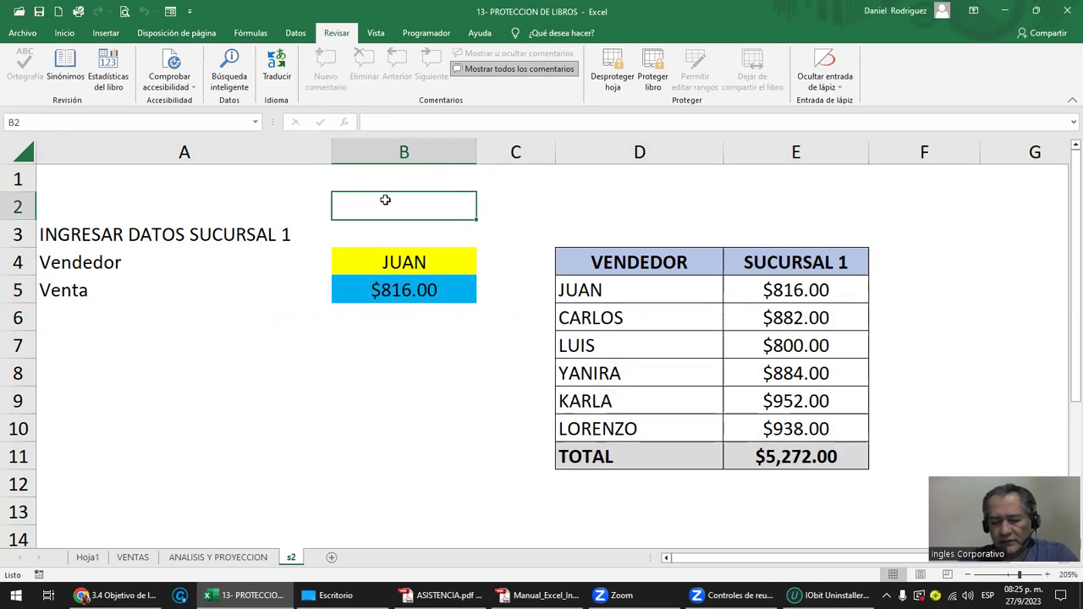
double_click(385, 200)
key(Return)
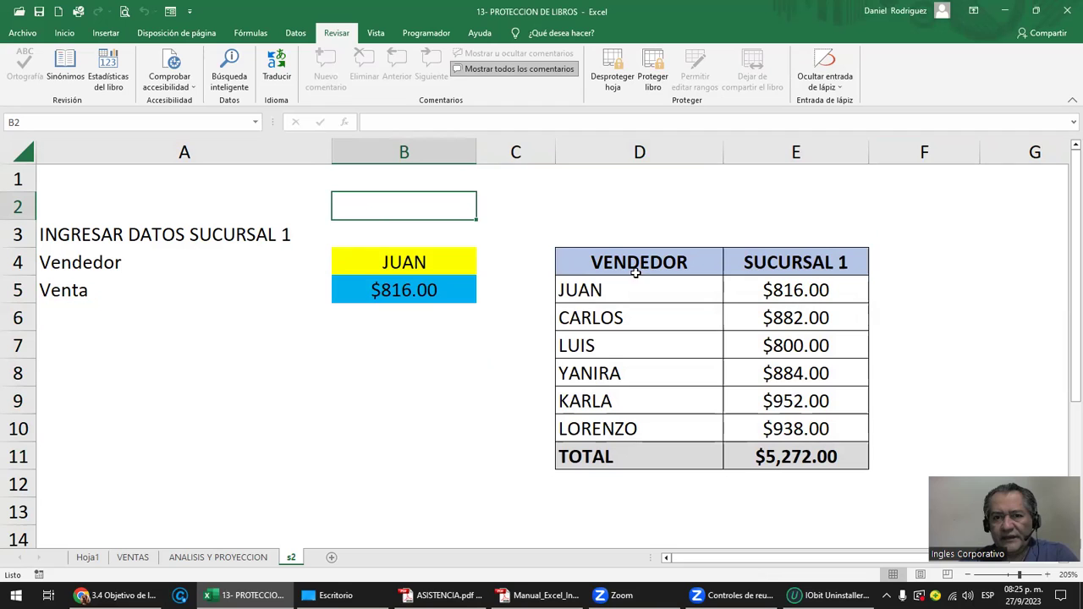
drag(623, 262, 736, 296)
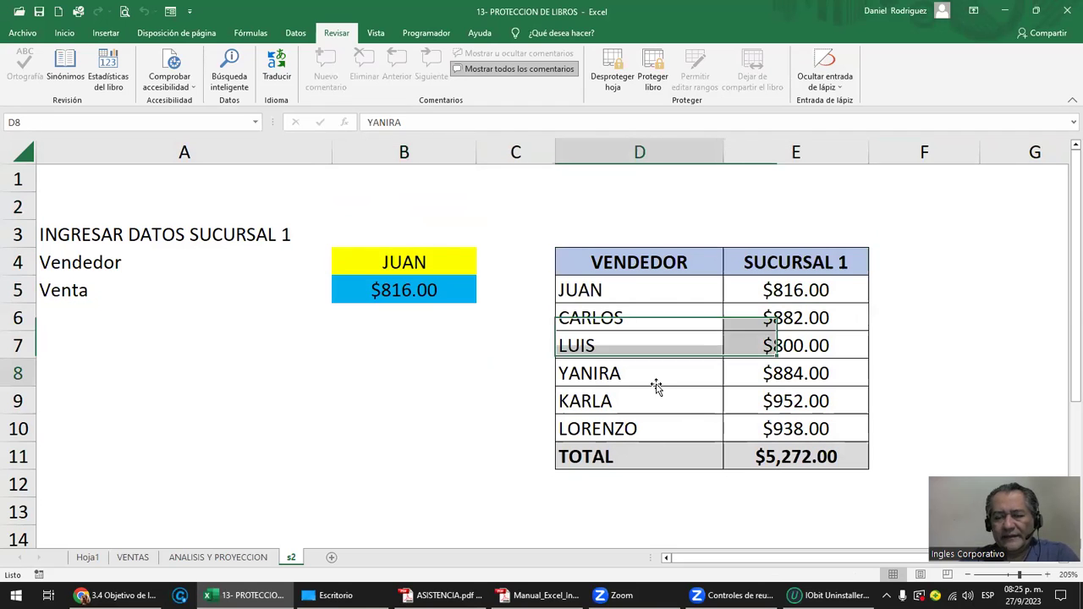
click(634, 452)
double_click(634, 453)
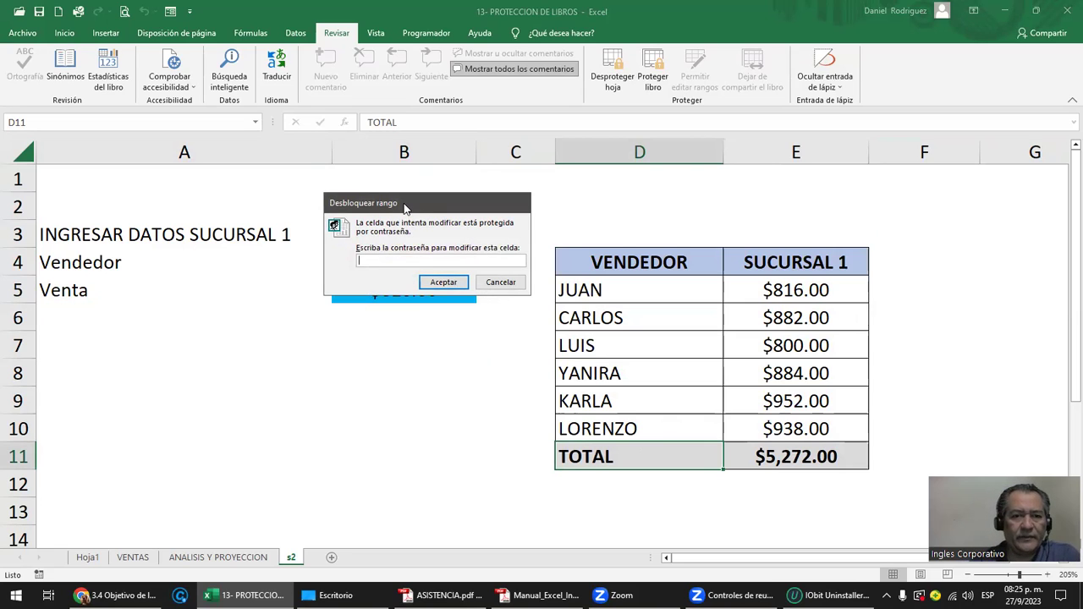
key(Return)
key(Return)
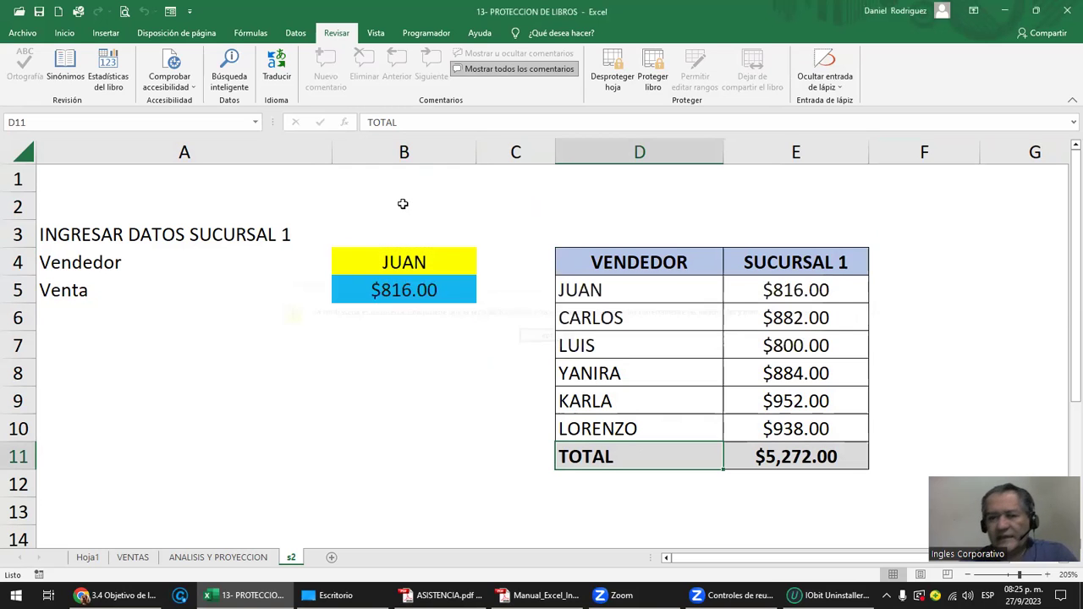
click(565, 282)
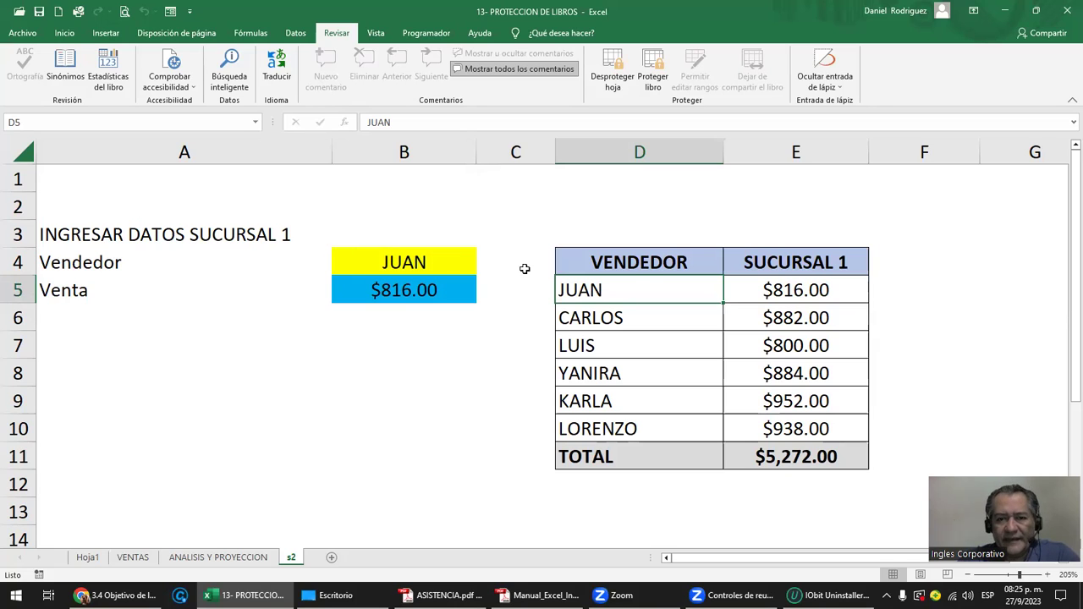
drag(606, 262, 787, 471)
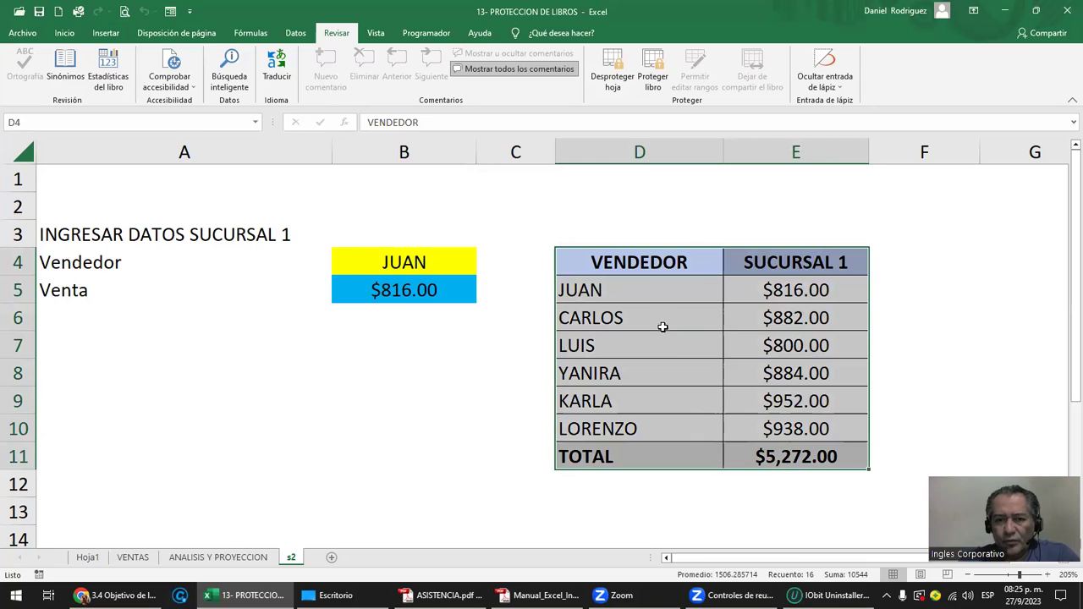
click(640, 289)
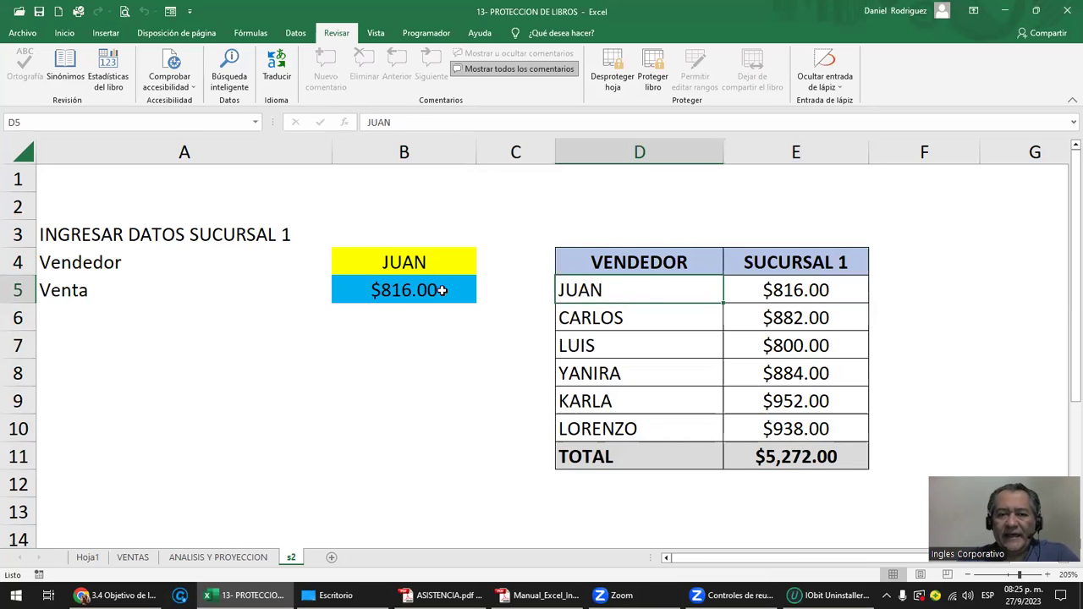
click(395, 260)
drag(394, 259, 415, 289)
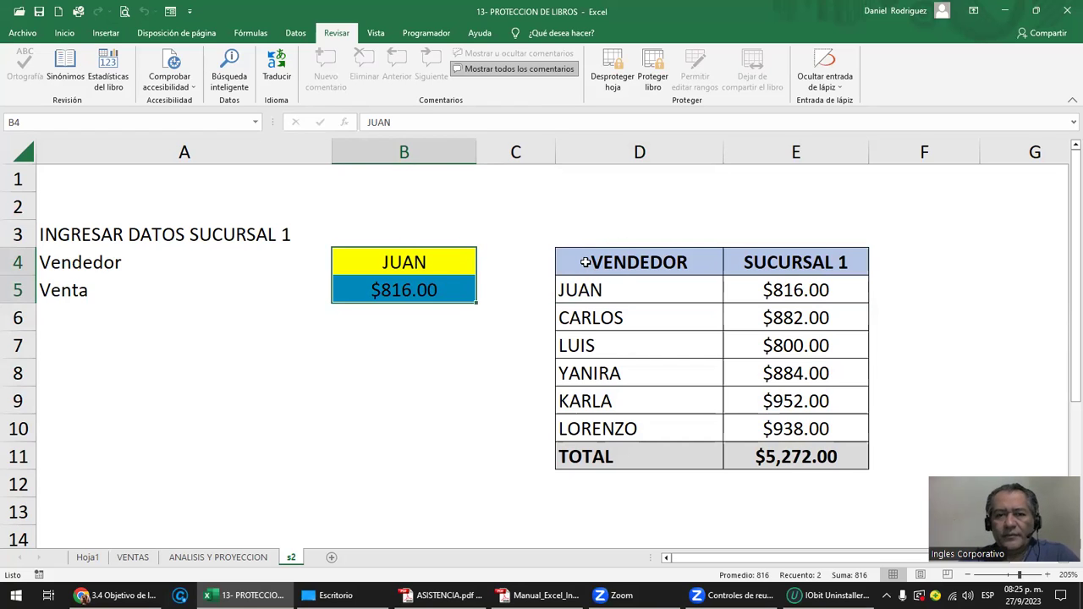
click(585, 262)
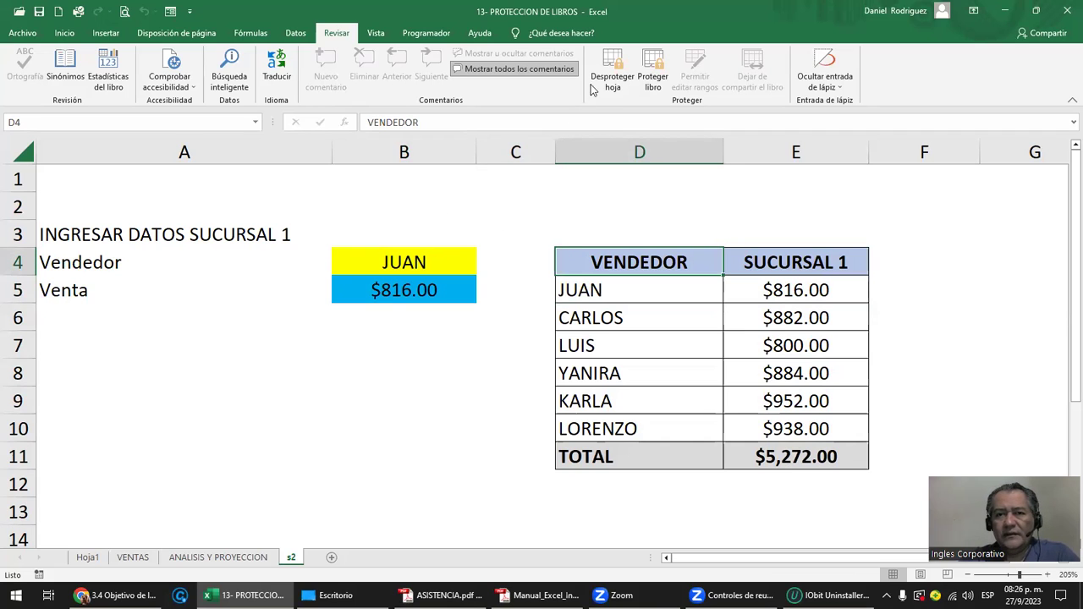
Unprotect sheet s2 with its password and bring up the Allow Edit Ranges list
click(612, 68)
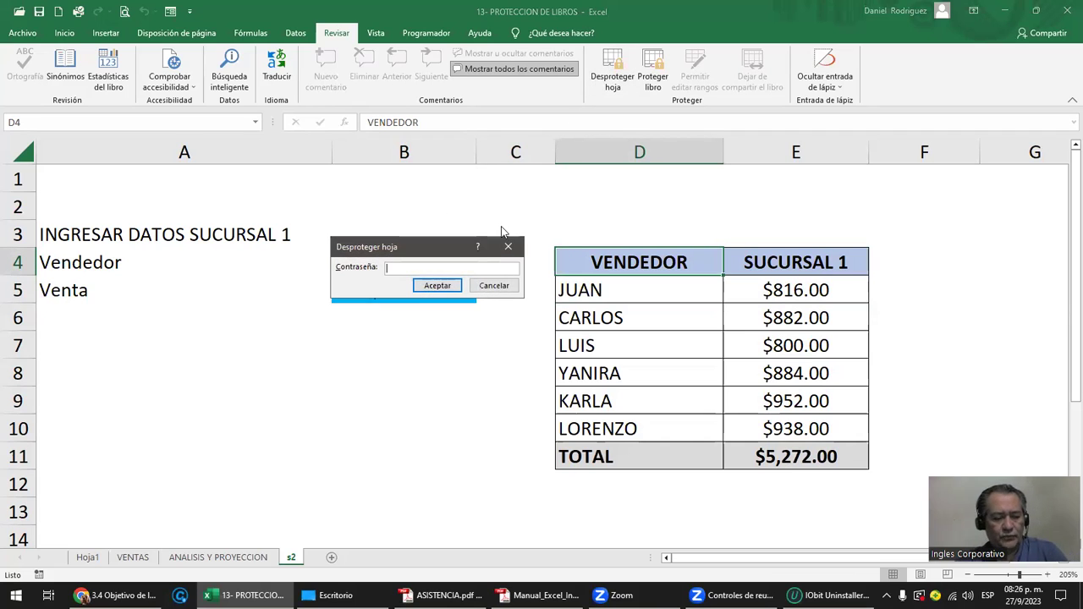
key(Return)
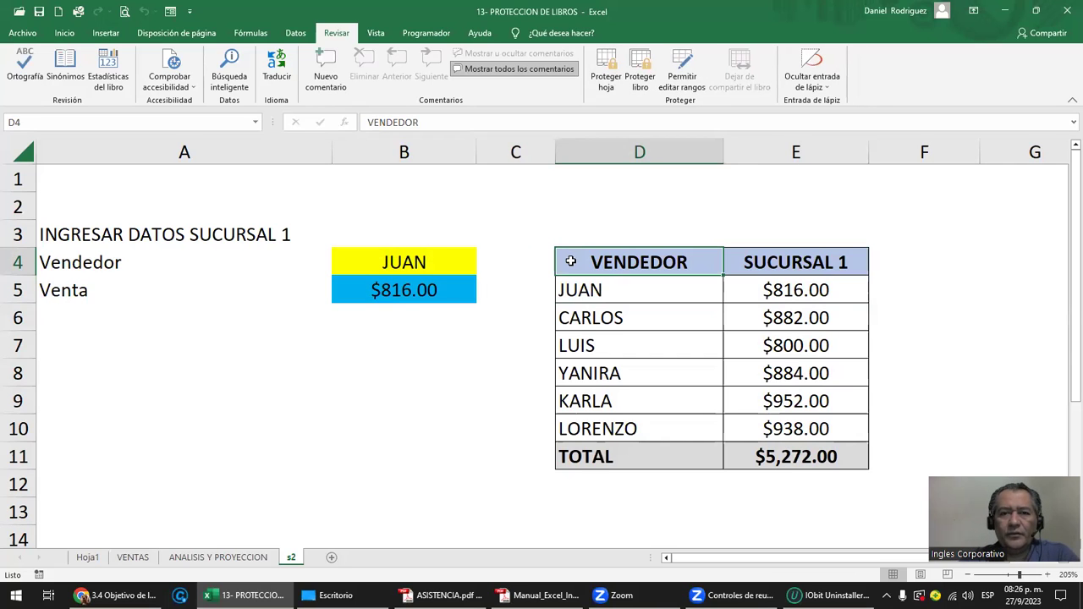
click(685, 83)
mouse_move(457, 172)
mouse_down()
mouse_move(348, 171)
mouse_move(161, 197)
mouse_up()
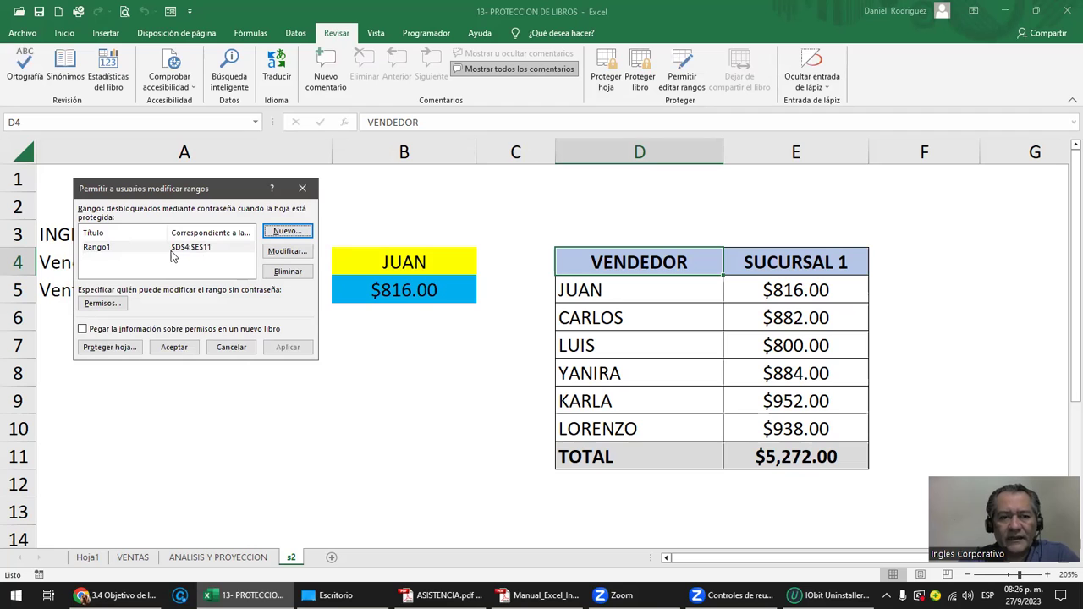
Modify Rango1, replacing its D4:E11 cell reference with B4:B5
click(288, 252)
mouse_move(394, 190)
mouse_down()
mouse_move(254, 232)
mouse_move(169, 233)
mouse_up()
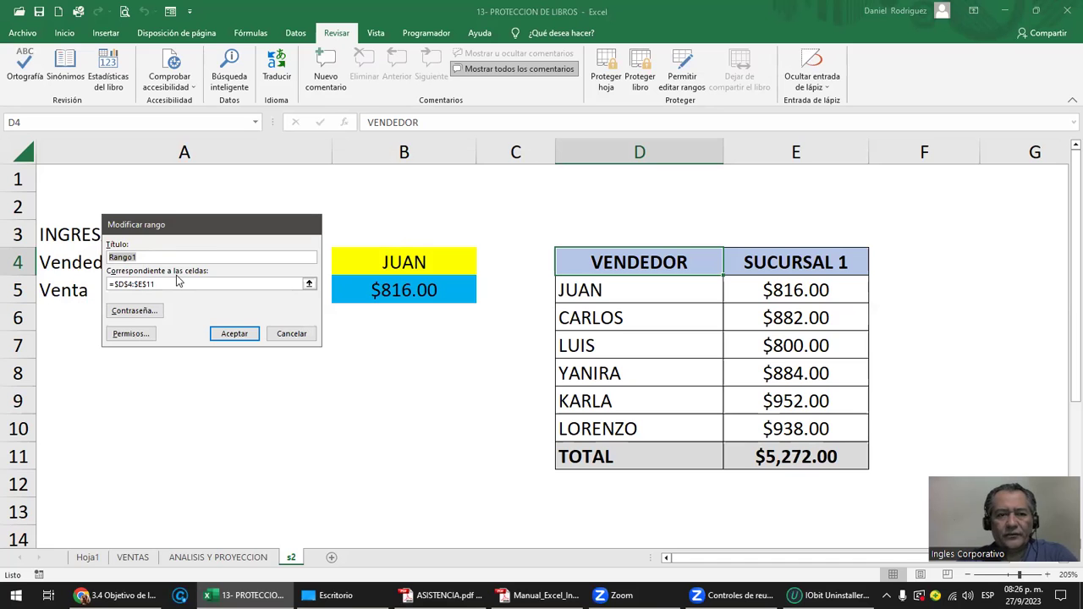
click(165, 284)
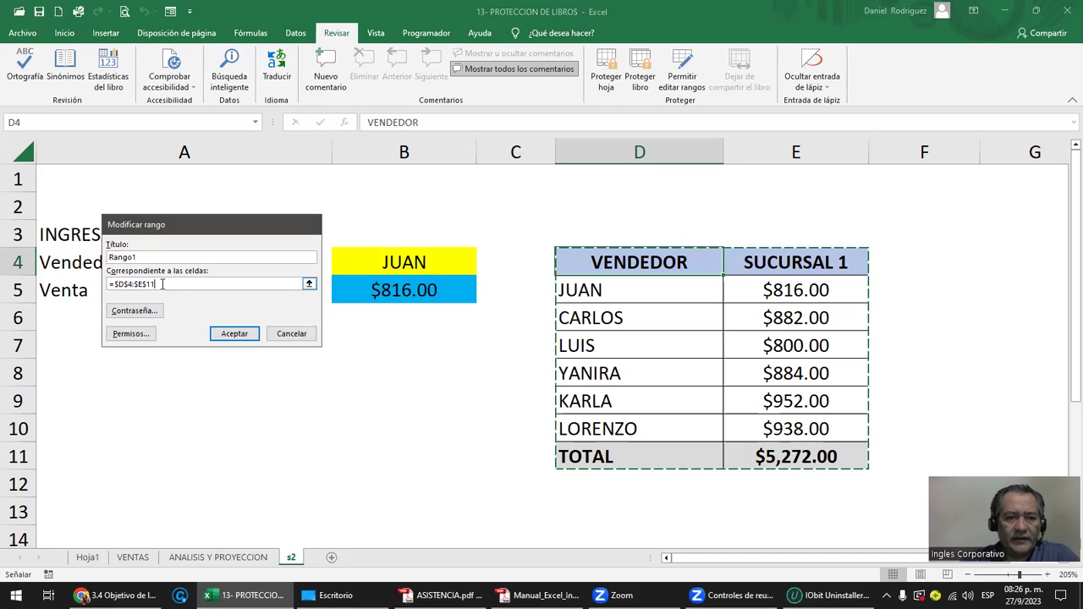
click(209, 284)
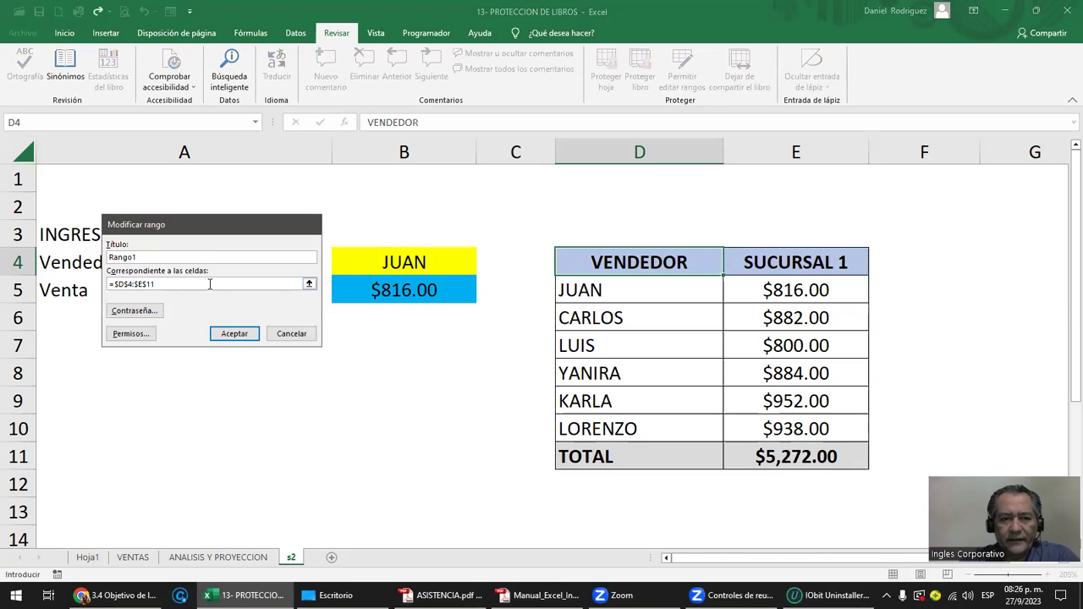
drag(280, 284, 88, 288)
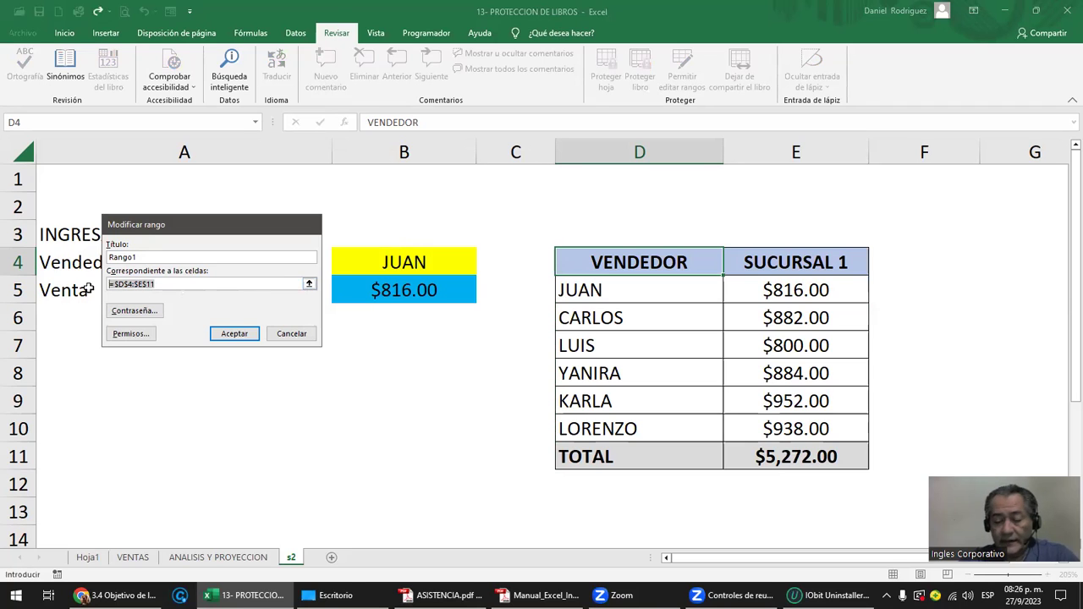
drag(378, 259, 382, 285)
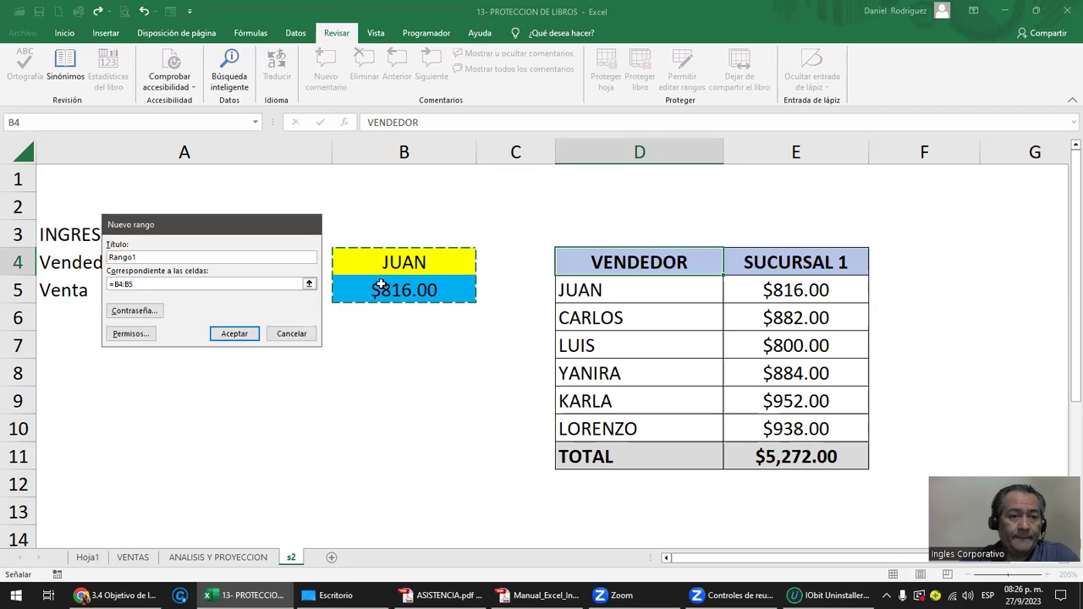
Set and confirm a new range password, saving Rango1 as $B$4:$B$5
click(136, 312)
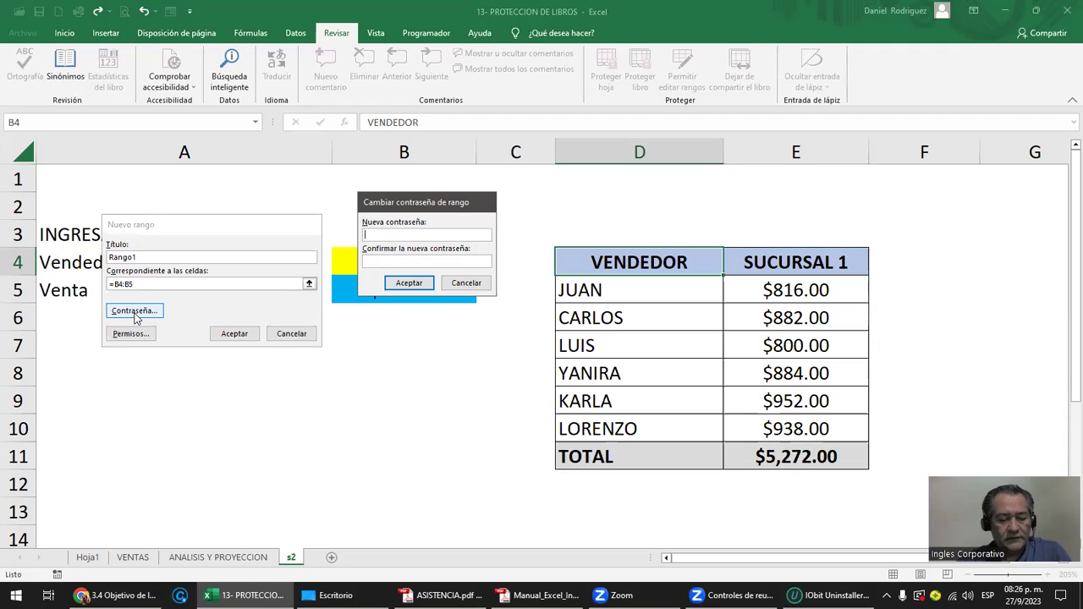
text(3)
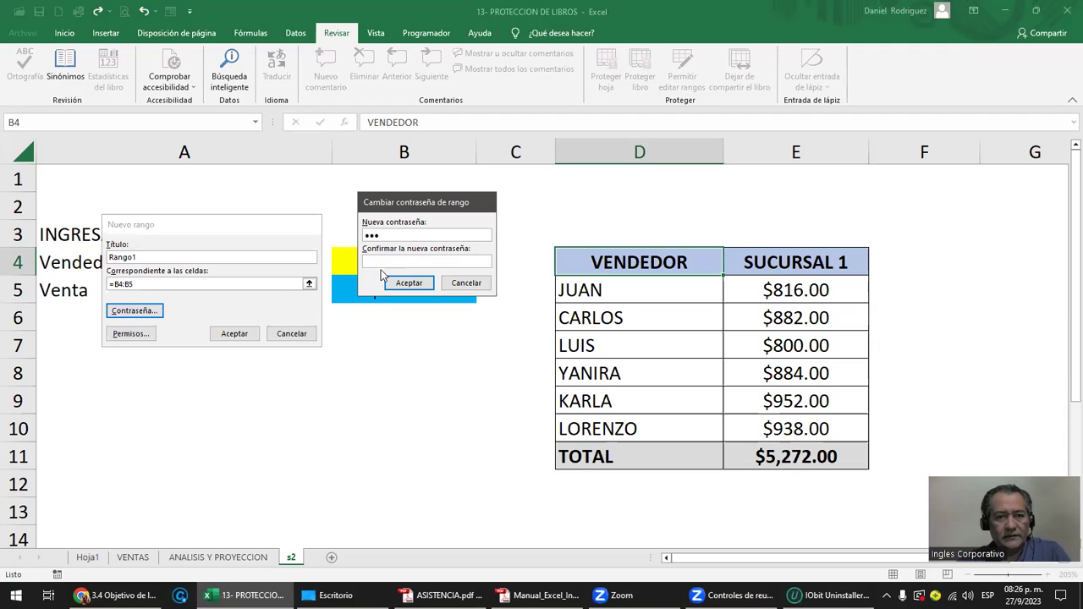
text(3)
click(408, 284)
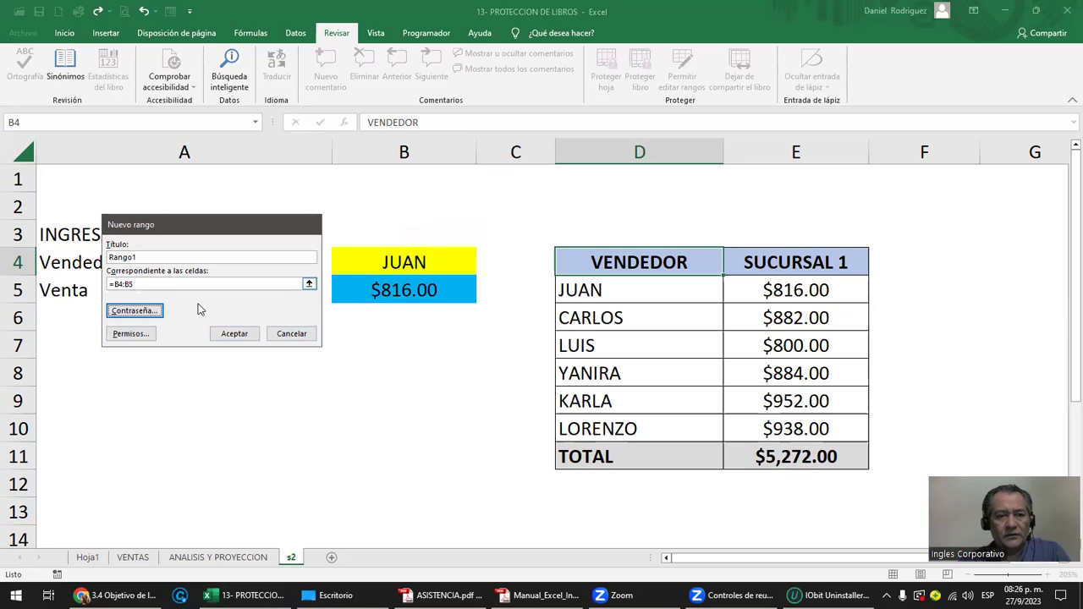
click(233, 334)
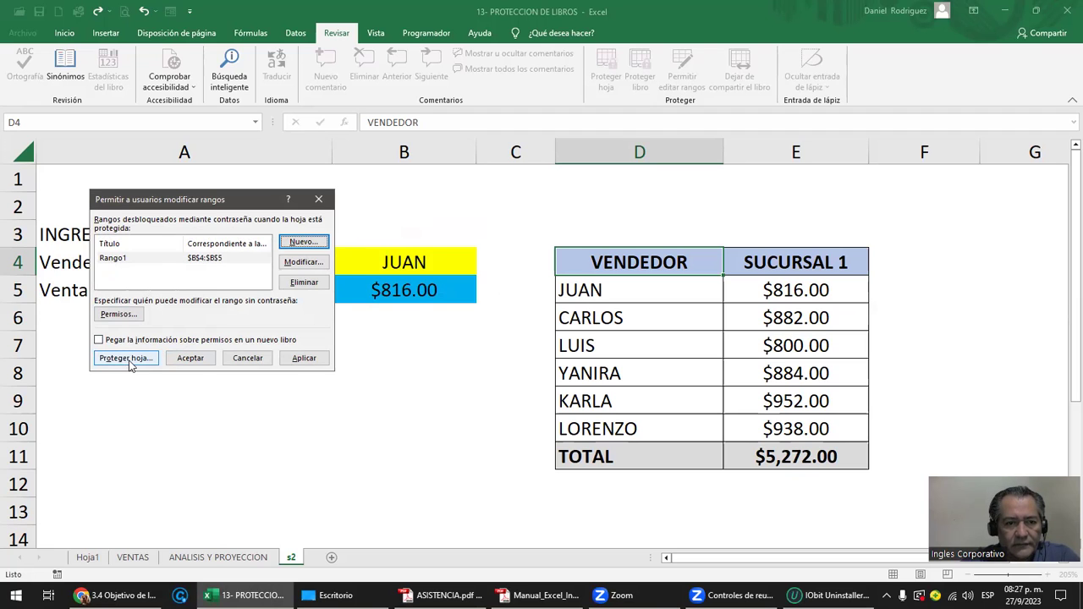
Protect sheet s2 with a confirmed password, keeping the default permissions
click(125, 358)
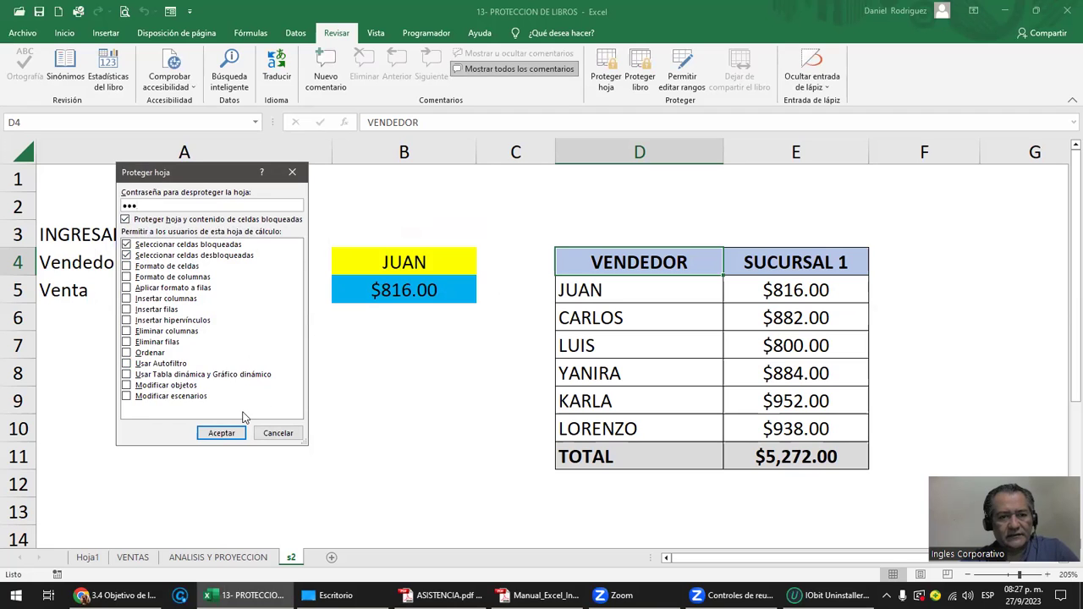
click(225, 432)
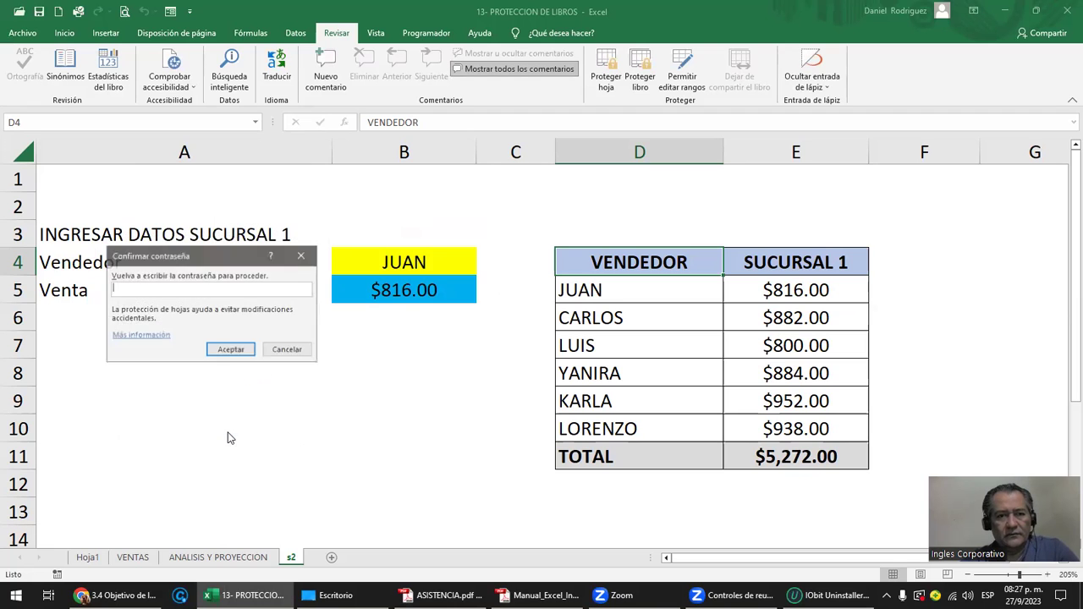
click(231, 350)
Select cell A7, then the editable range B4:B5 on the protected sheet
click(208, 355)
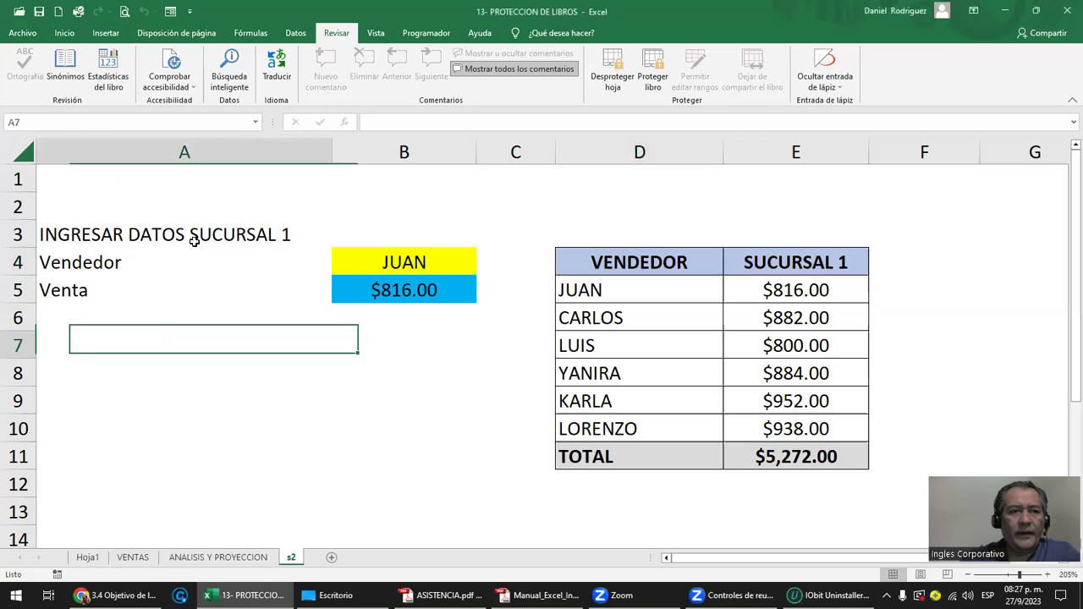
click(39, 12)
mouse_move(401, 263)
mouse_down()
mouse_move(424, 280)
mouse_move(420, 292)
mouse_up()
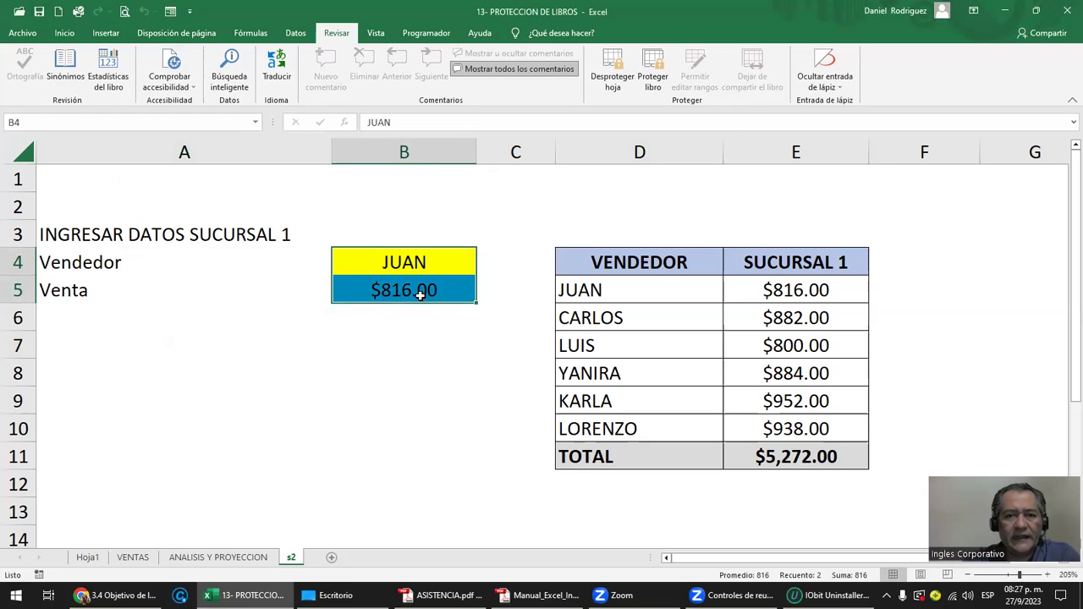
click(774, 295)
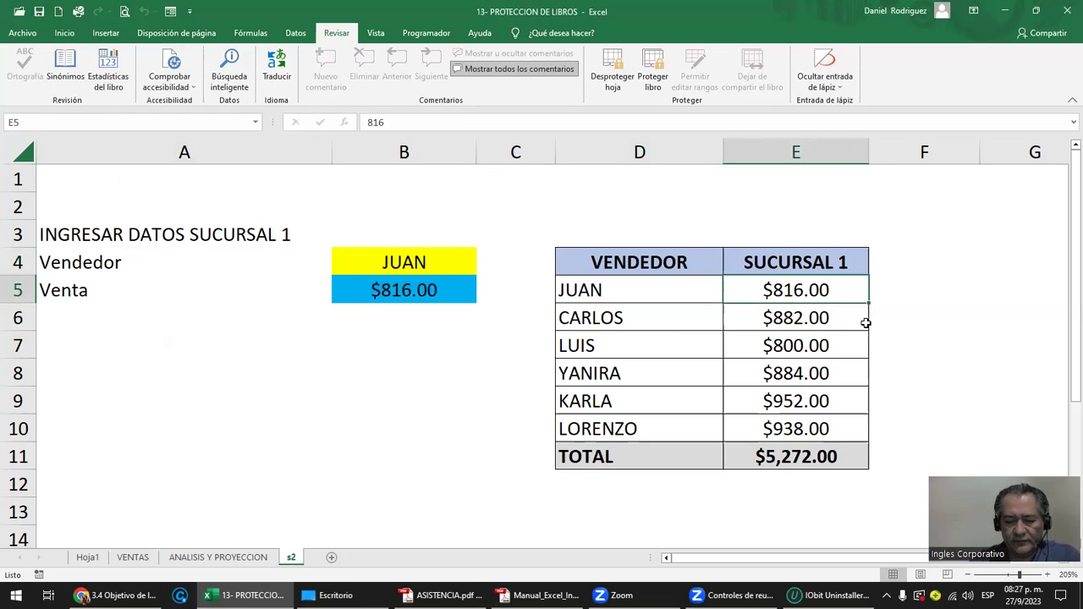
key(Left)
key(Delete)
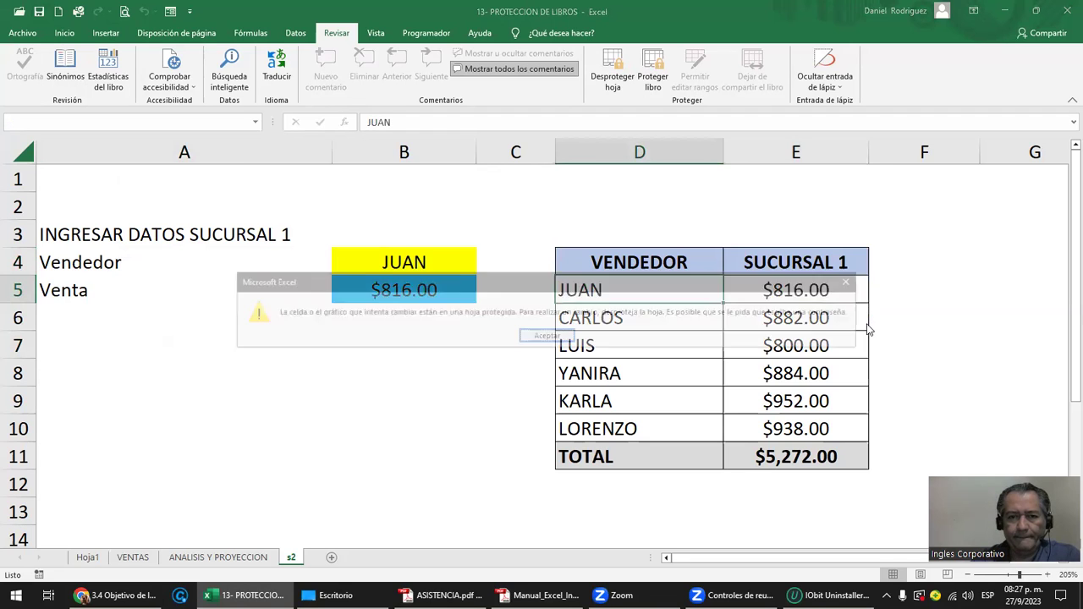
key(Return)
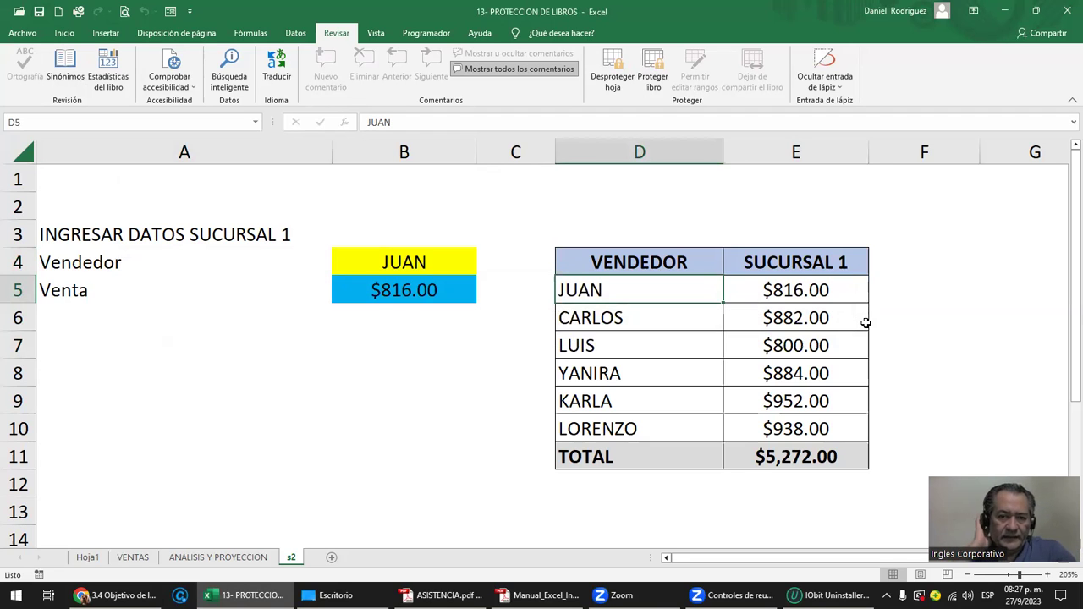
click(22, 34)
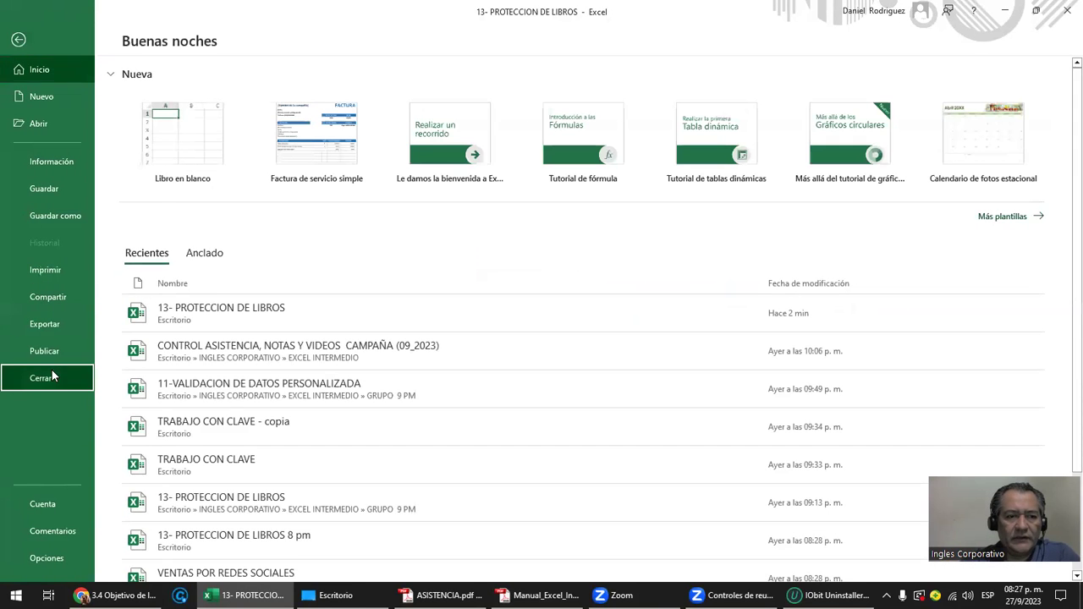
click(51, 372)
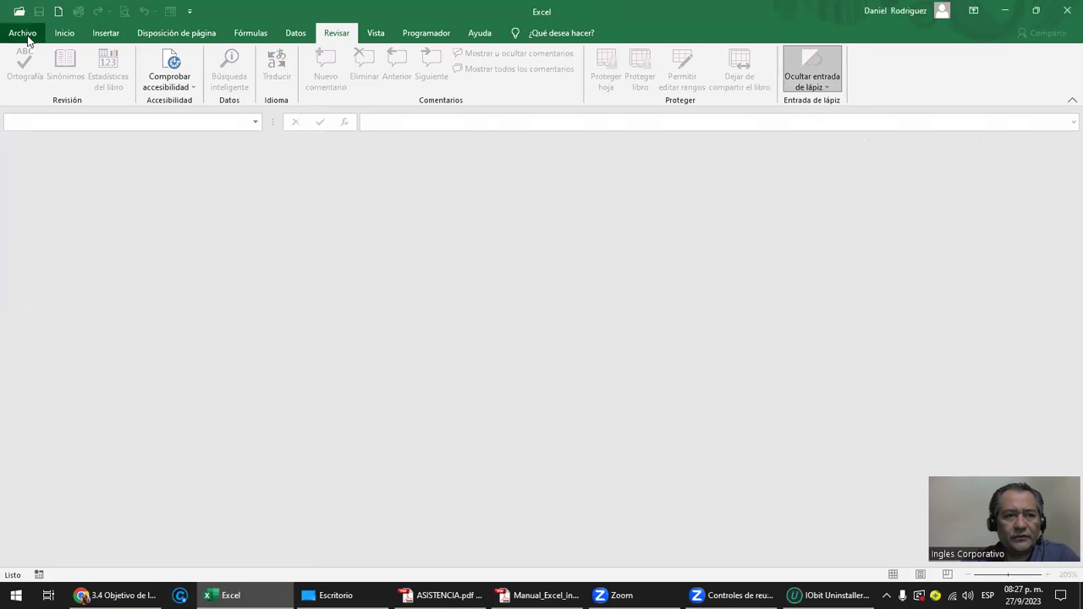
click(28, 39)
click(180, 326)
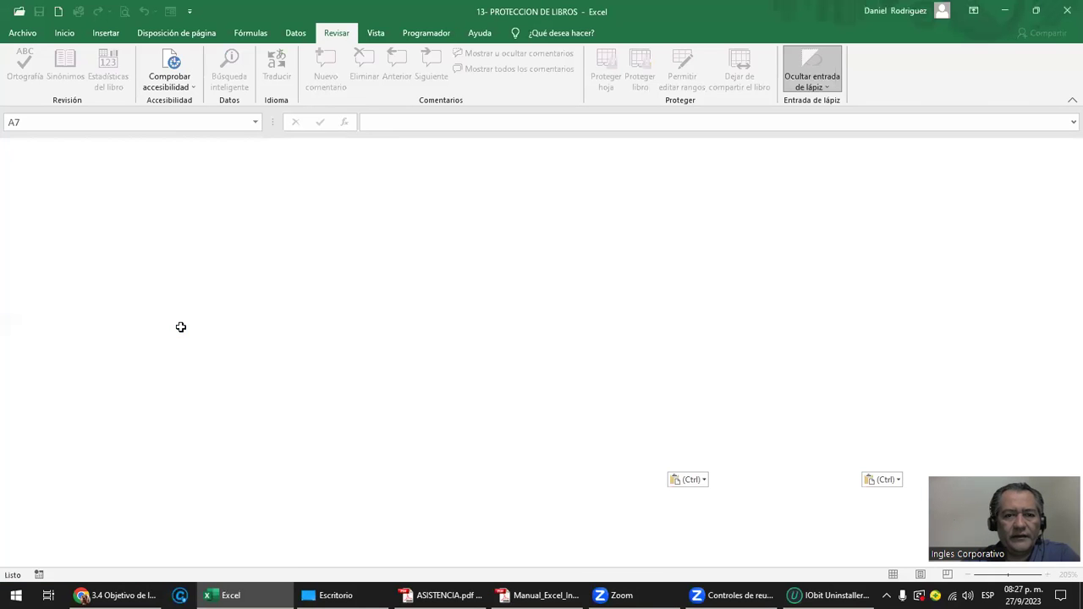
click(409, 212)
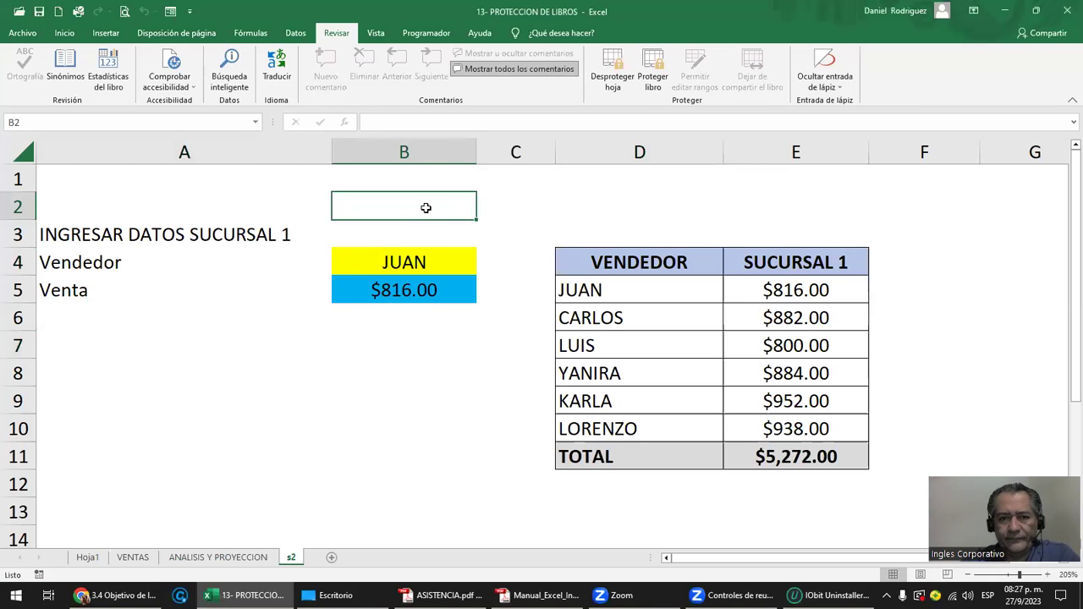
double_click(426, 208)
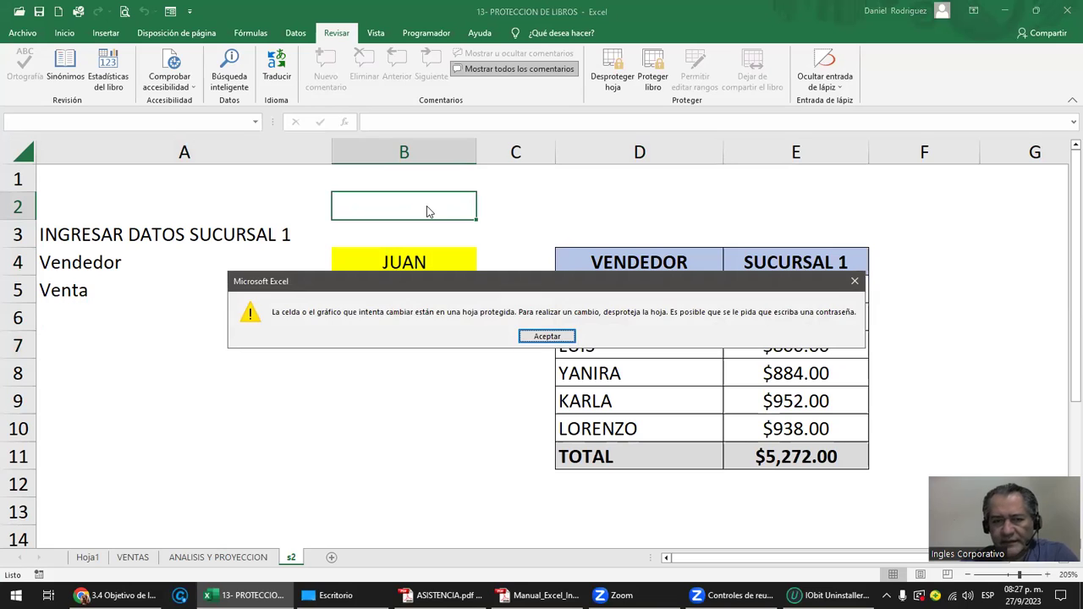
key(Return)
click(609, 281)
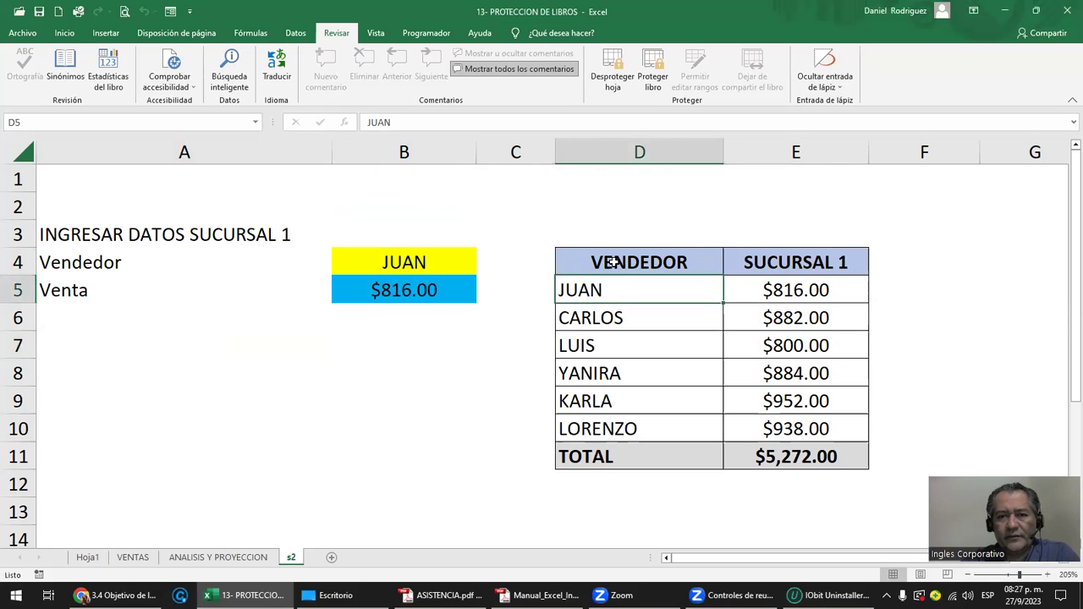
double_click(634, 262)
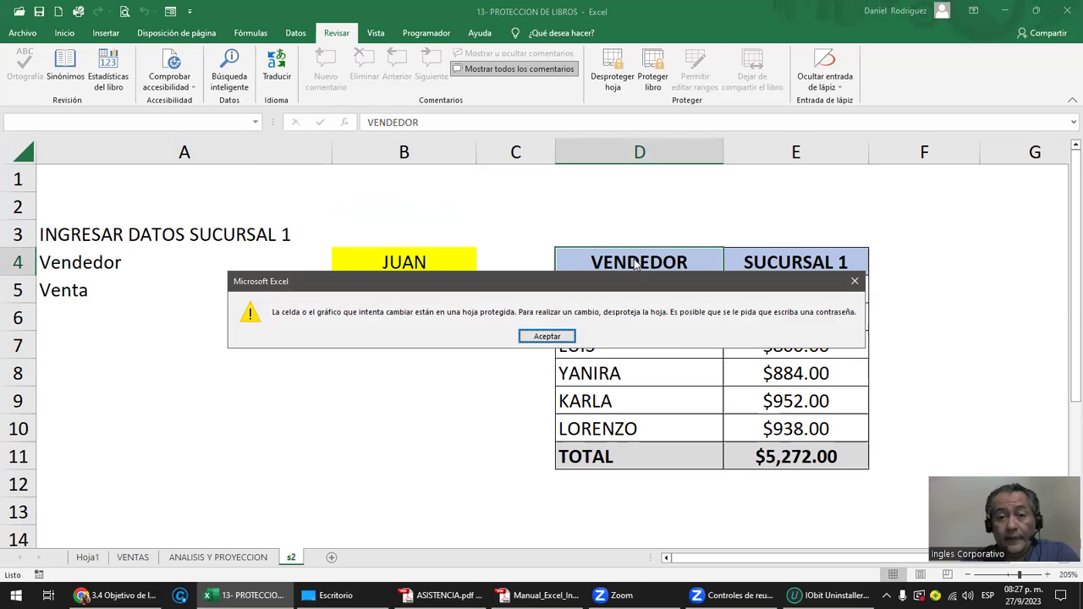
key(Return)
Unlock B4 with the range password and replace JUAN with CARLOS
click(382, 262)
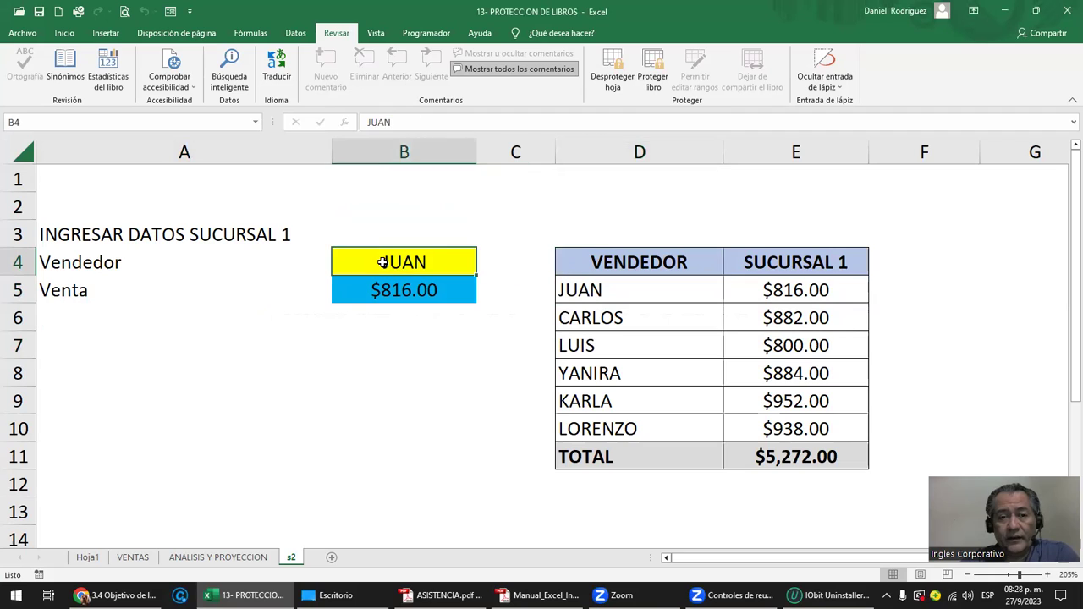
double_click(382, 263)
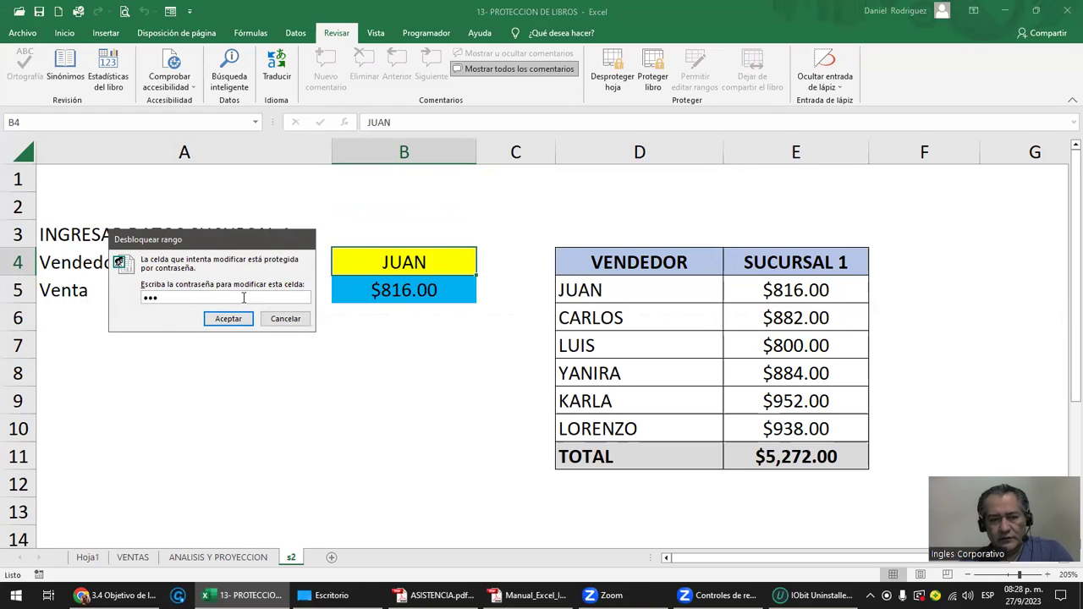
key(Return)
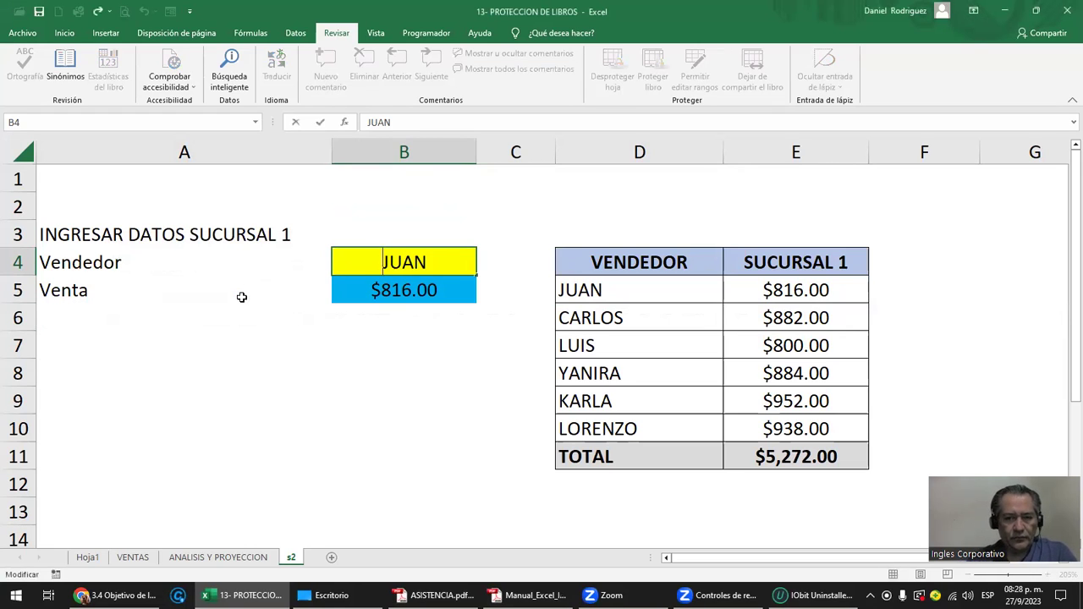
text(CARLOS)
key(Delete)
key(Delete)
key(Delete)
key(Delete)
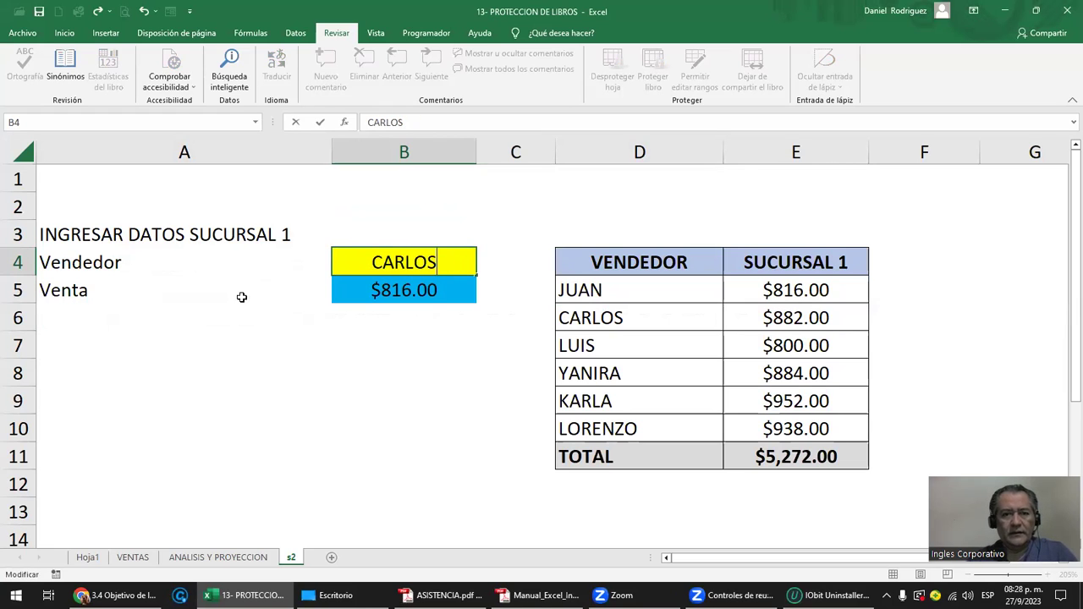
key(Return)
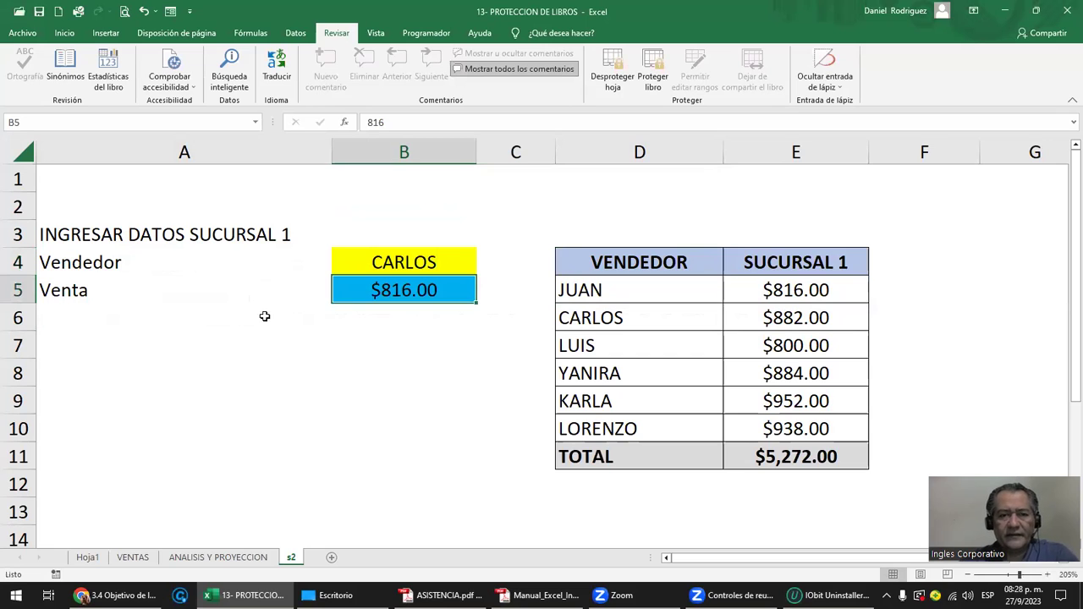
Replace the 816 in B5 with 882 and save the workbook
double_click(406, 286)
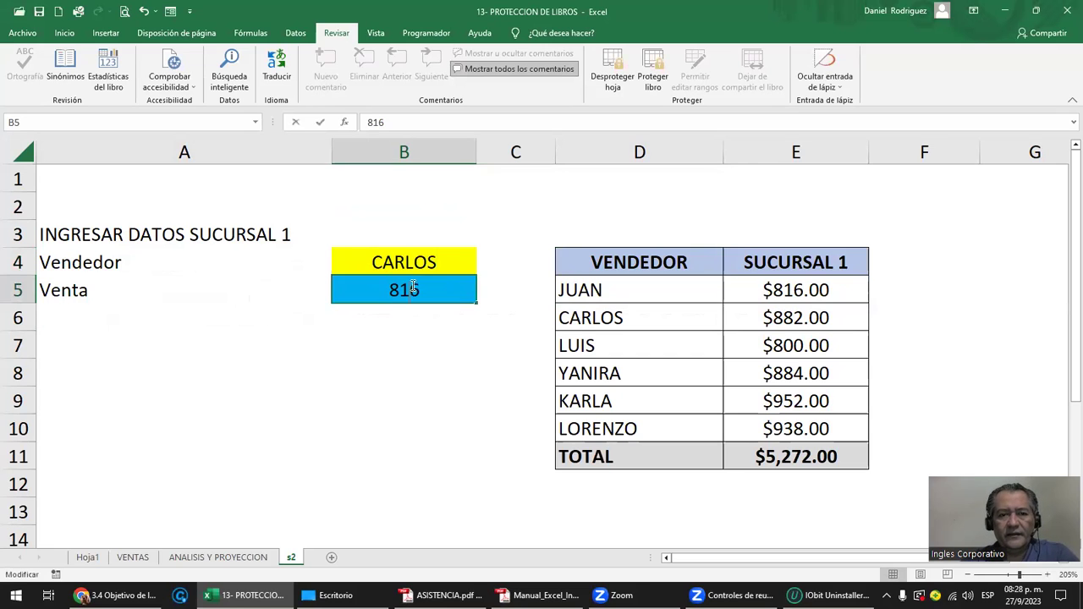
click(378, 261)
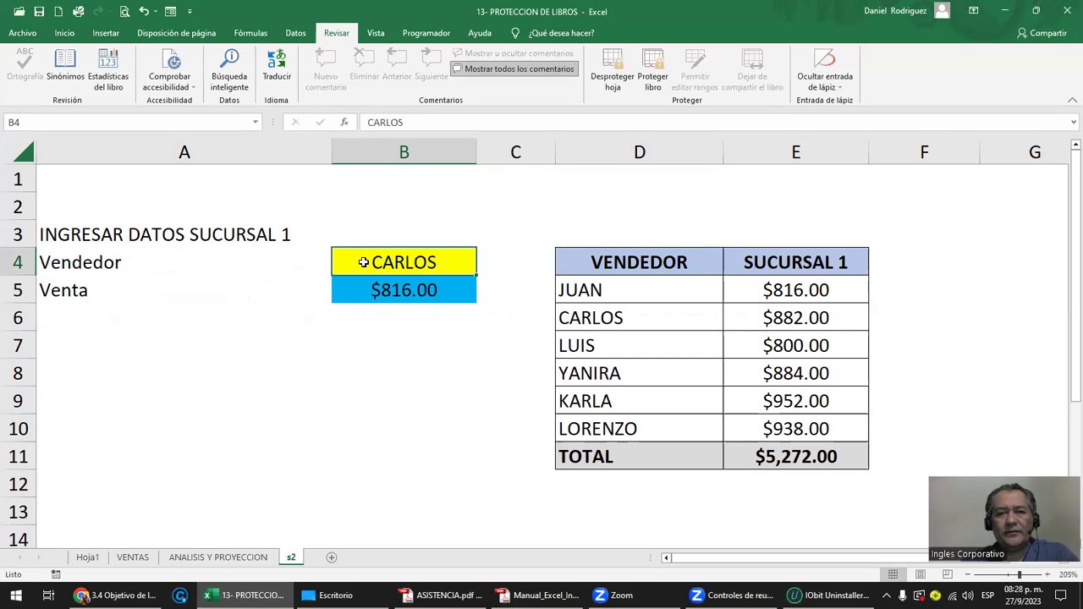
drag(366, 256, 389, 290)
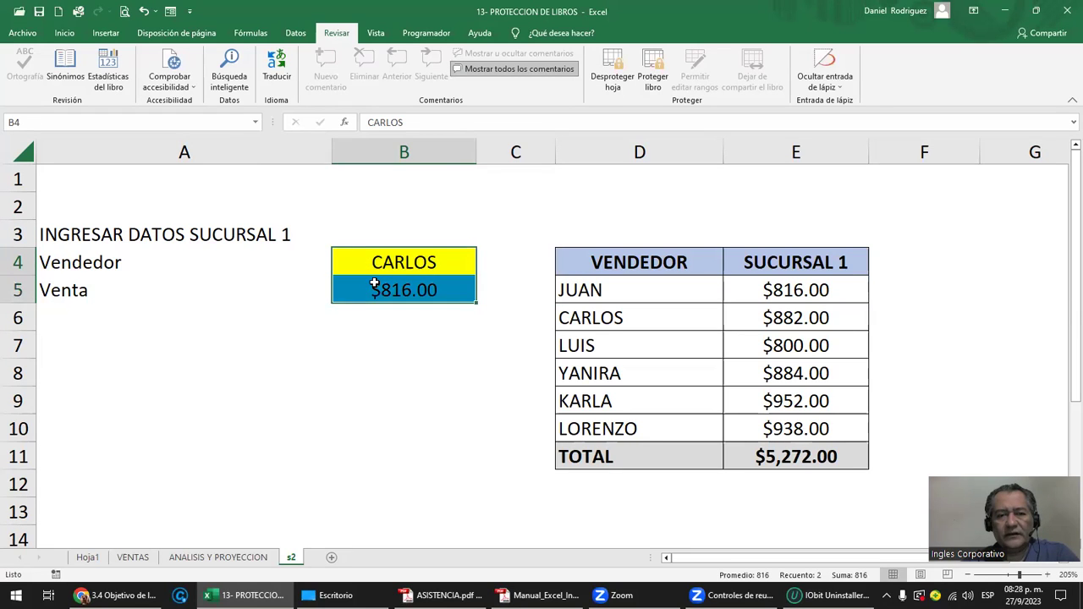
double_click(373, 289)
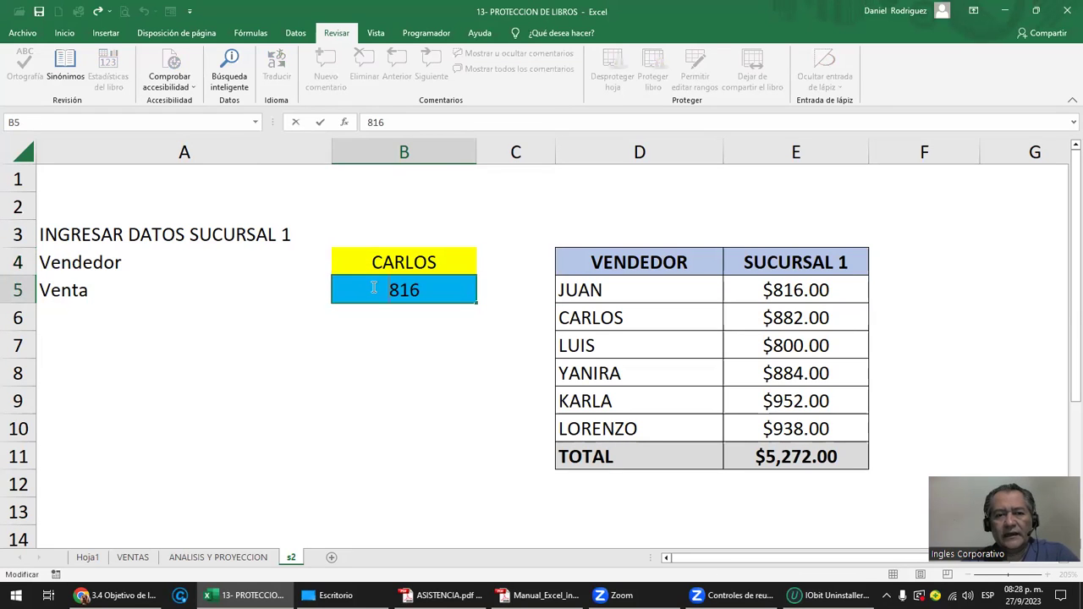
text(882)
key(Delete)
key(Delete)
key(Delete)
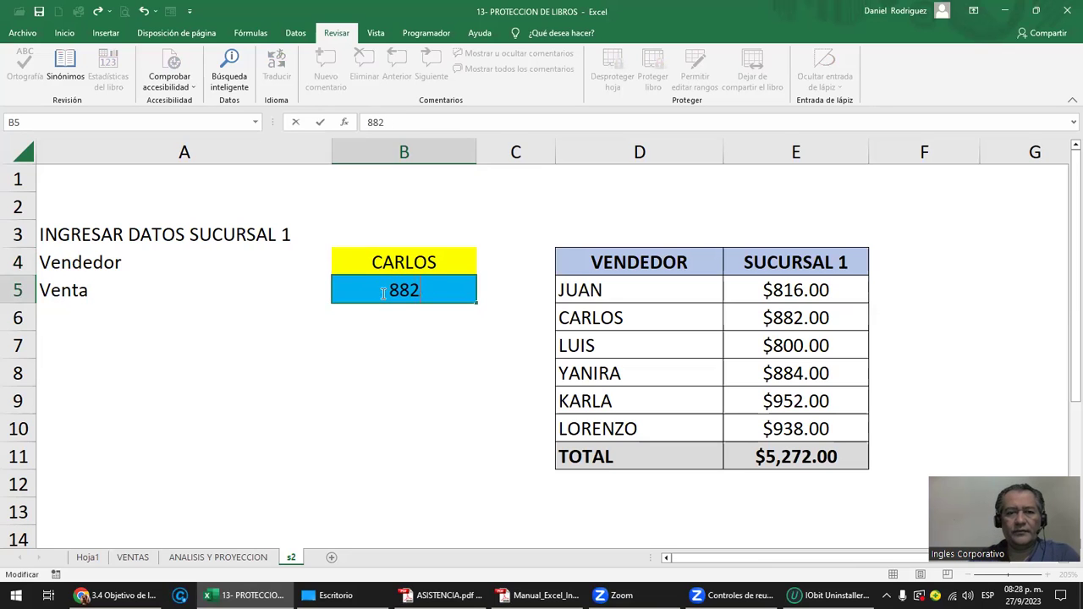
key(Return)
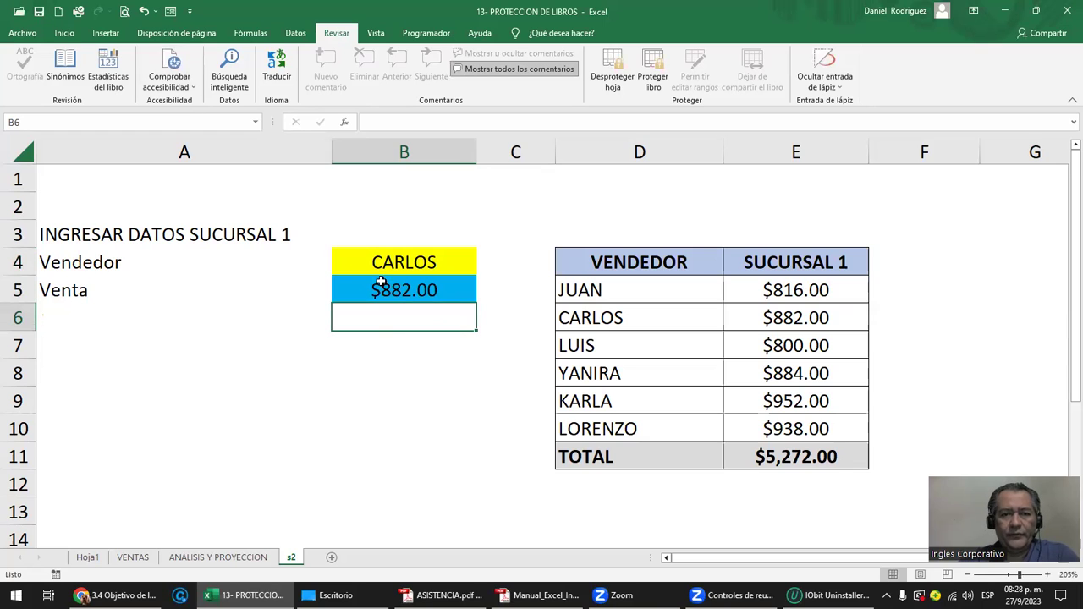
click(39, 12)
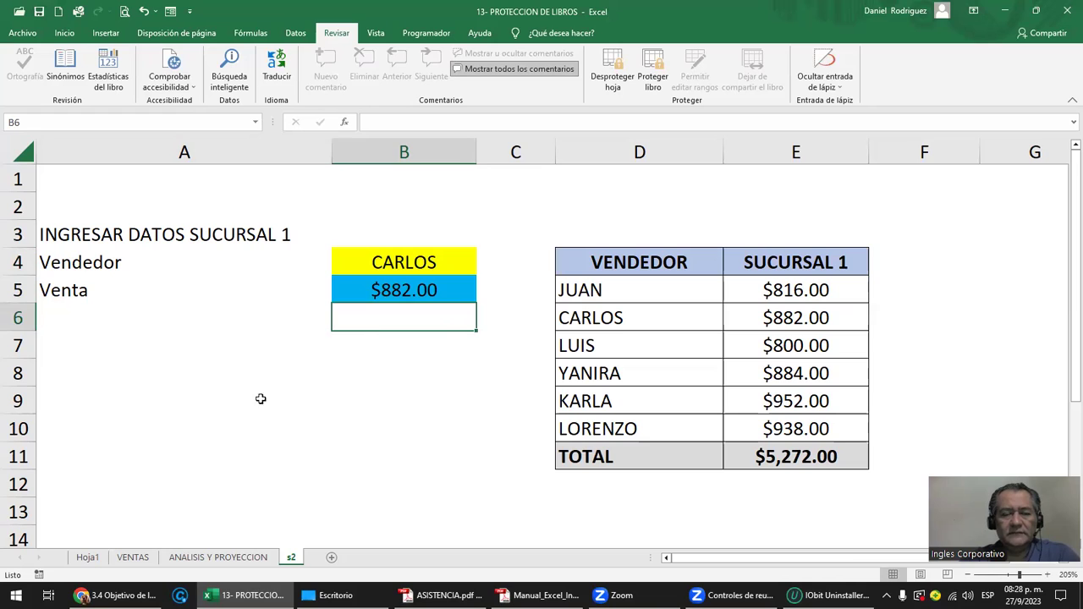
click(367, 378)
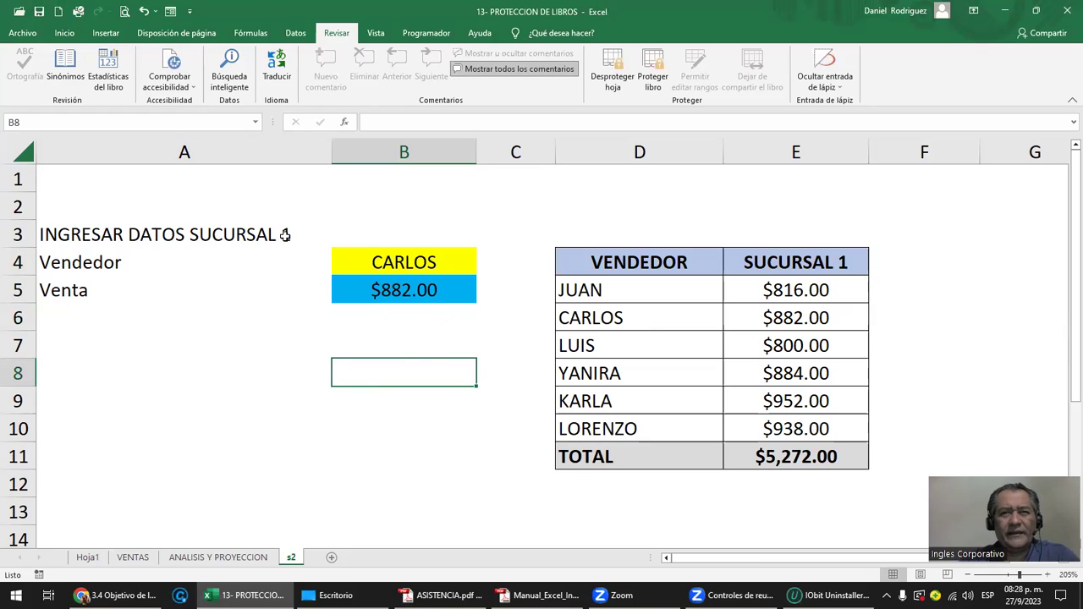
click(416, 317)
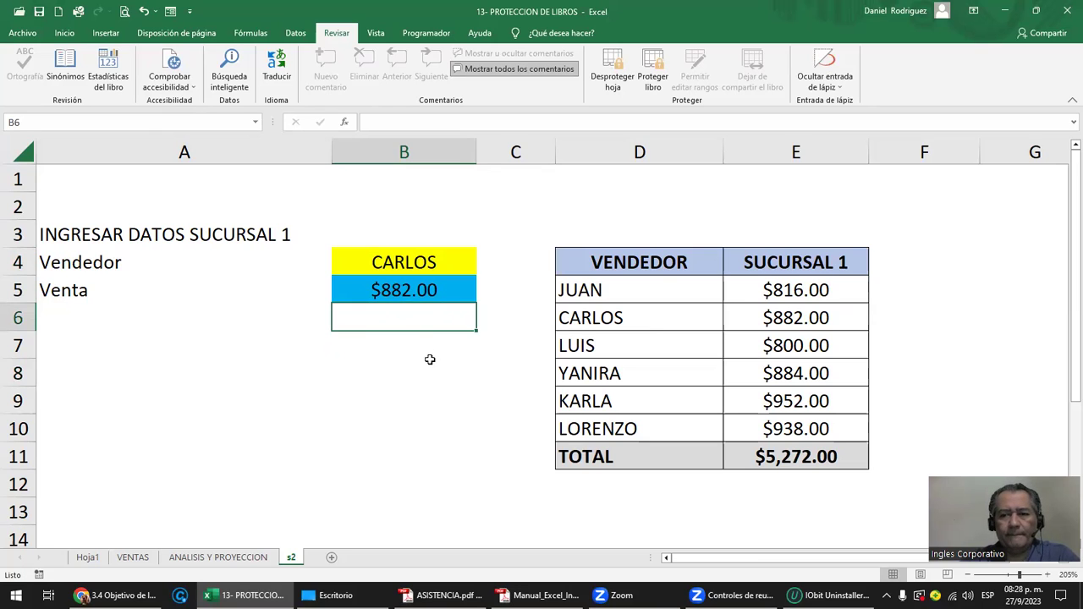
click(541, 259)
double_click(540, 261)
key(Return)
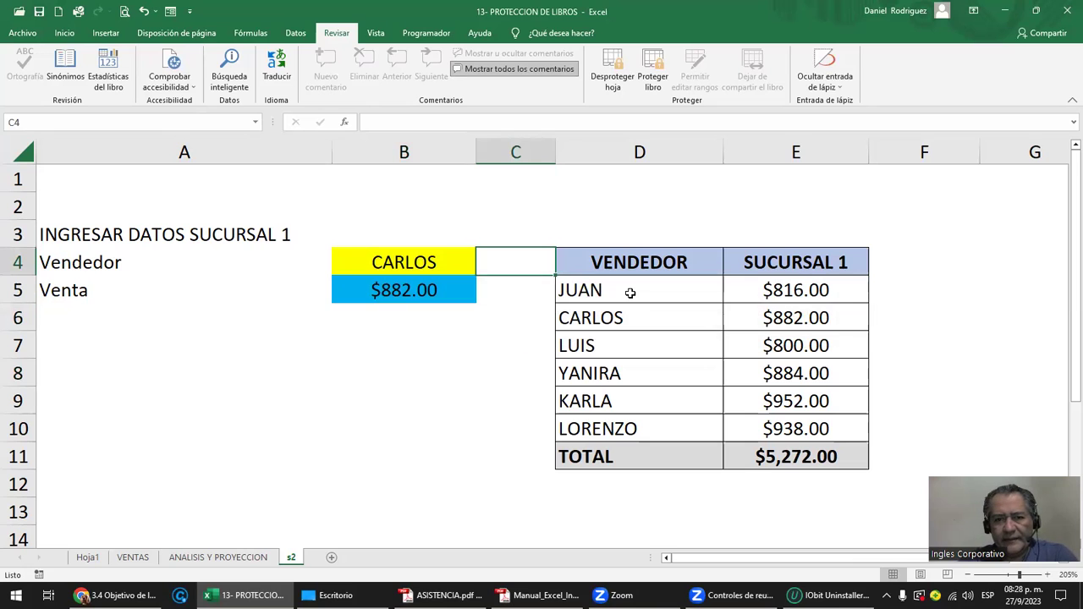
click(630, 293)
double_click(630, 292)
key(Return)
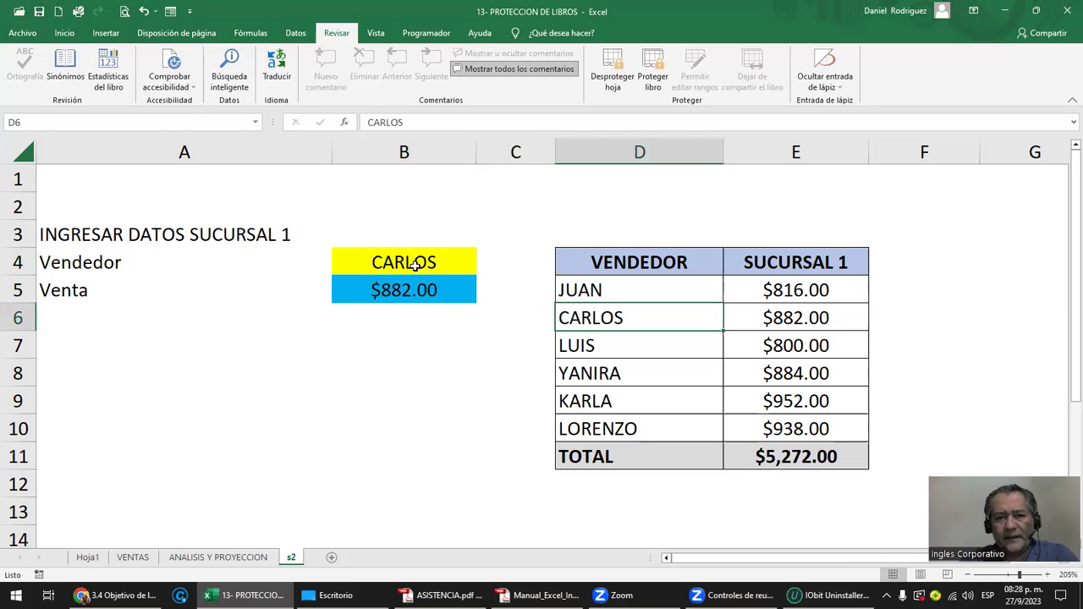
click(345, 257)
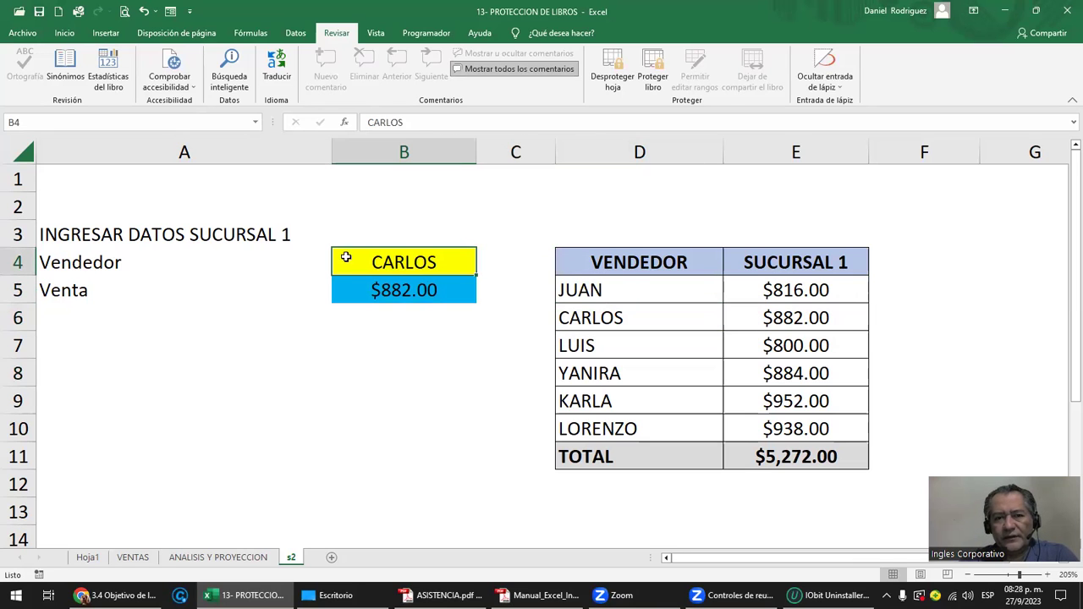
click(589, 290)
click(418, 289)
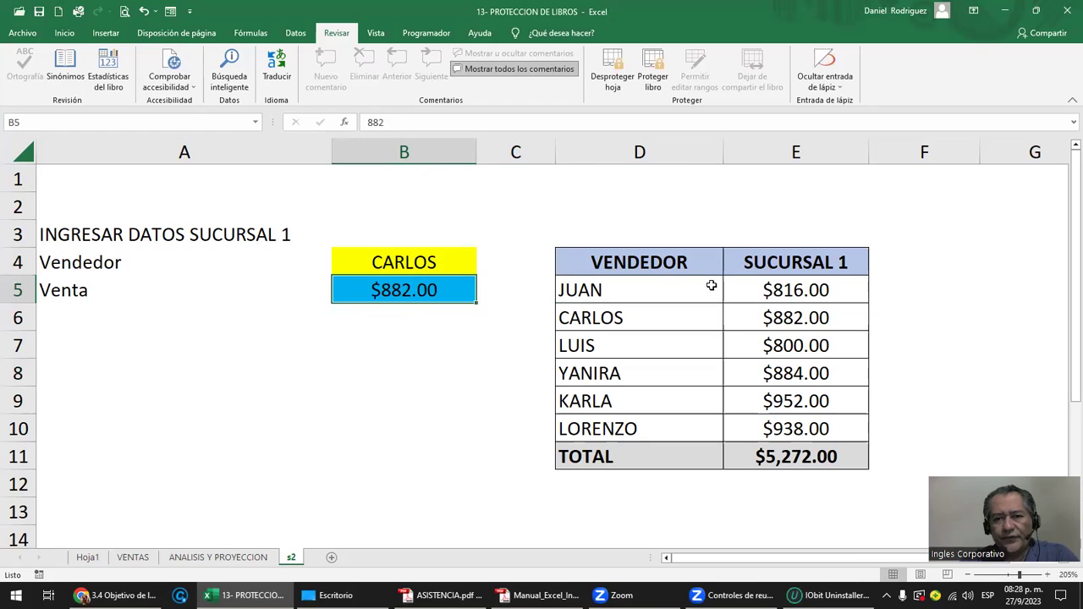
click(799, 294)
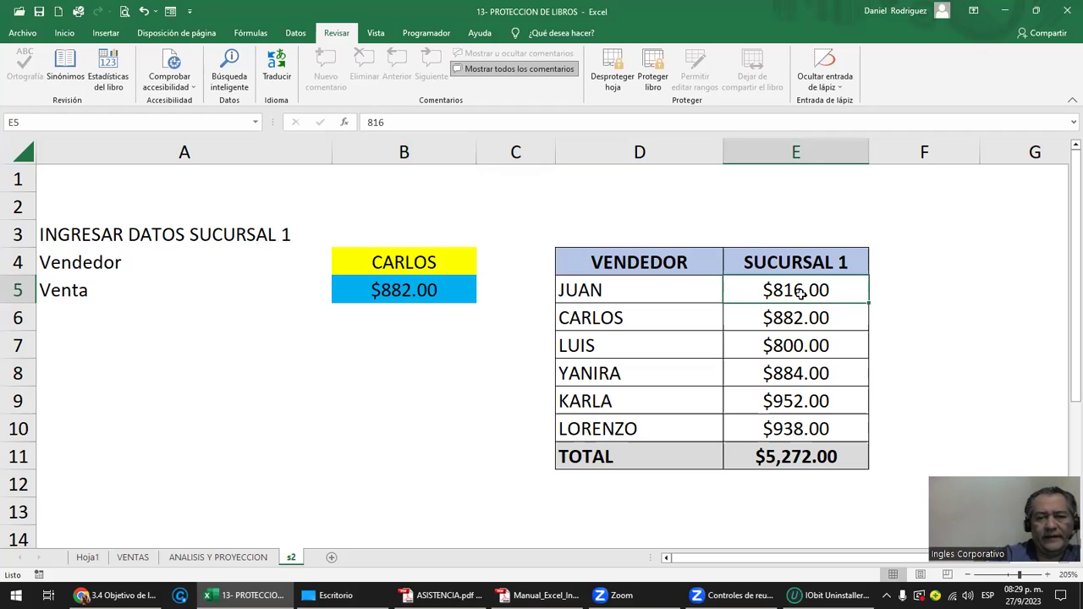
drag(372, 347, 412, 362)
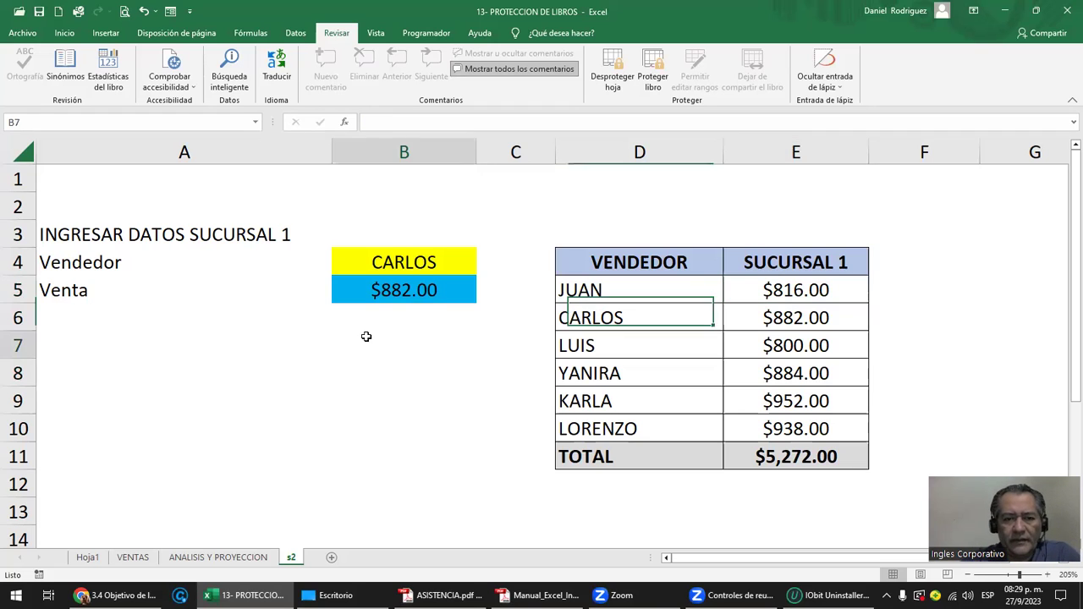
click(68, 36)
click(101, 33)
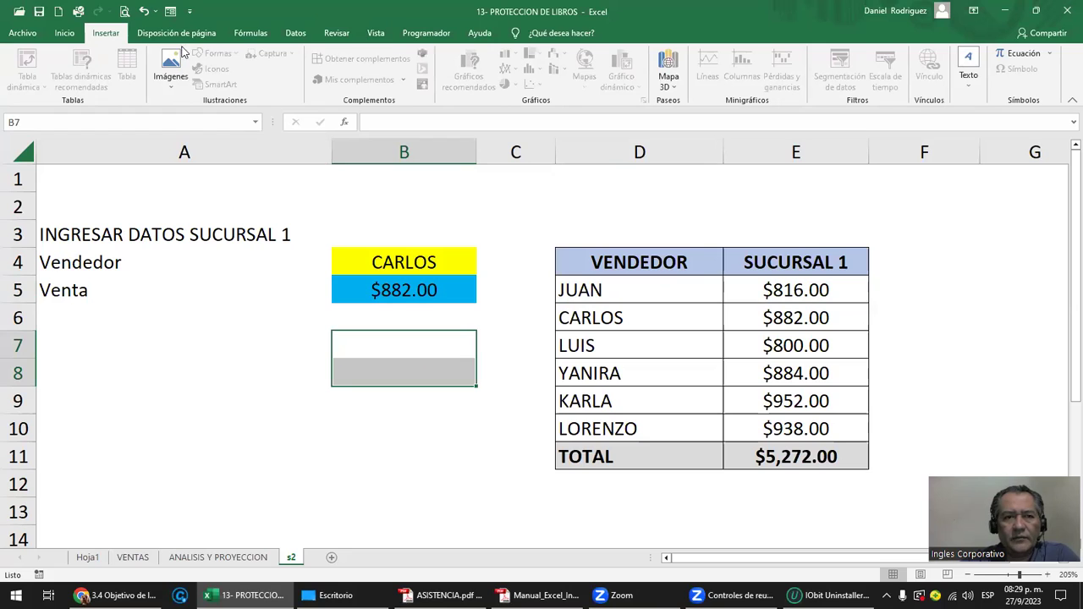
click(369, 209)
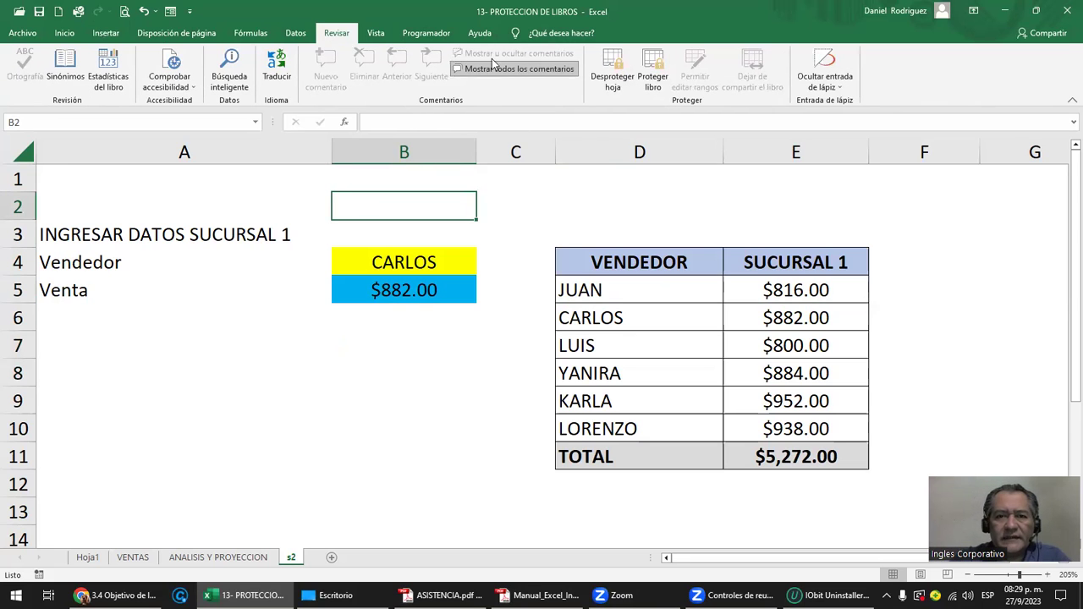
Unprotect sheet s2 with its password, then go to the Insertar ribbon
click(612, 69)
key(Return)
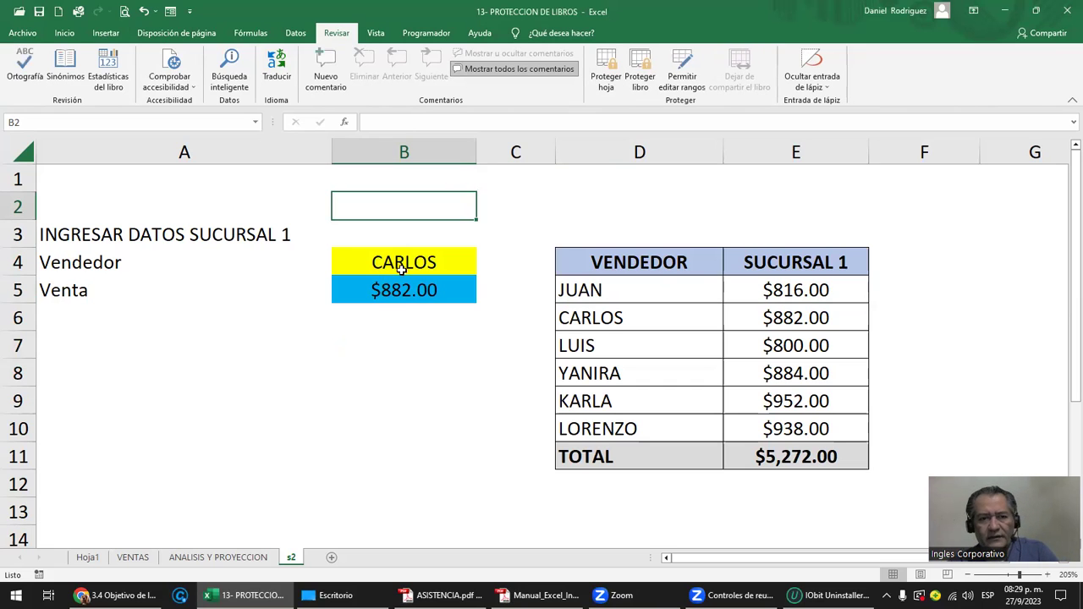
drag(402, 260, 401, 281)
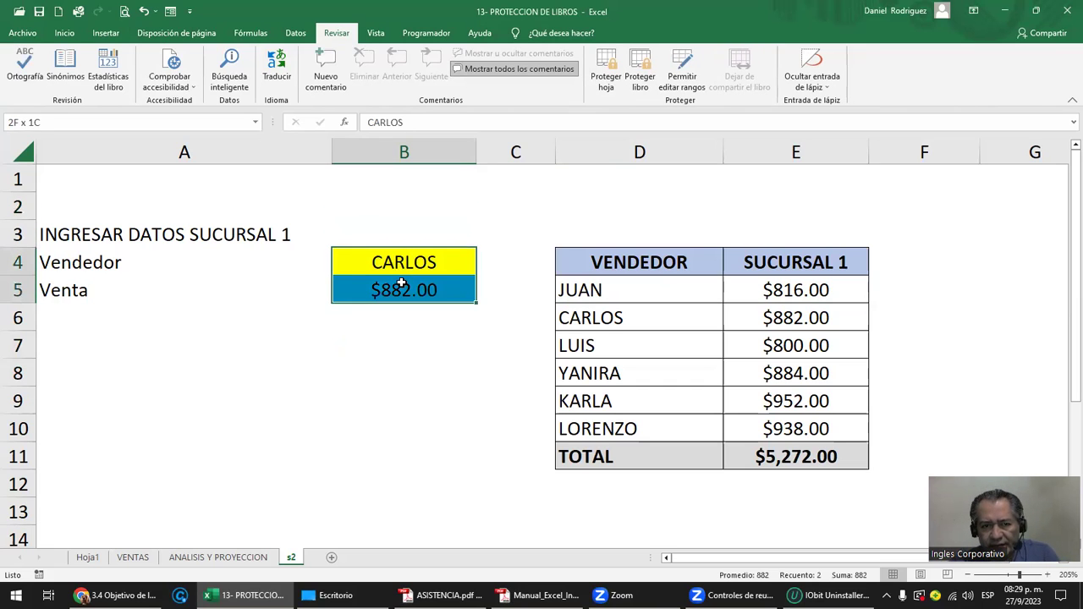
click(448, 349)
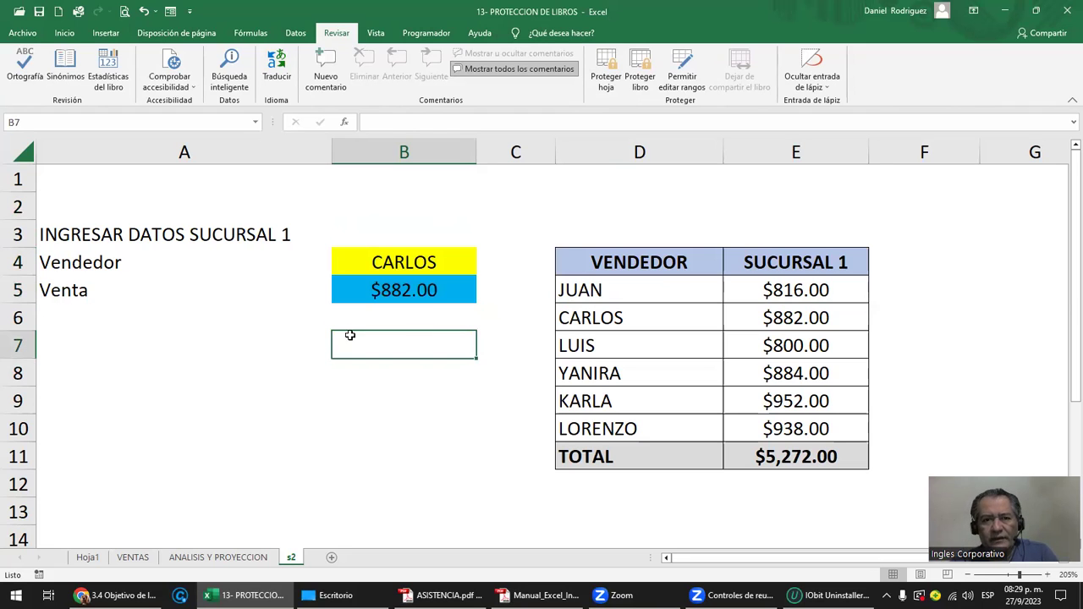
click(108, 34)
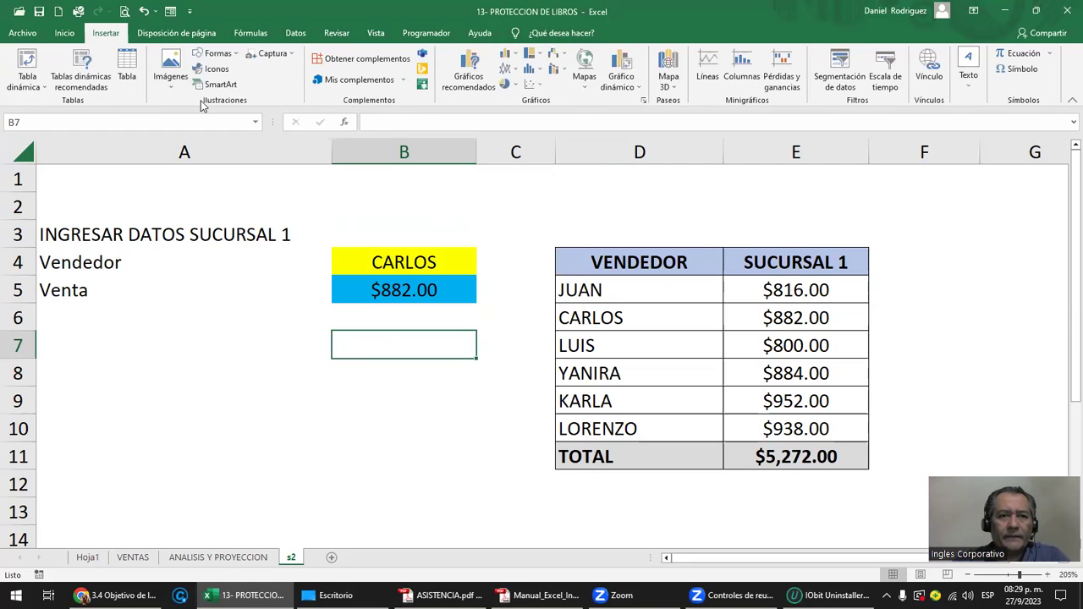
Draw a text box over B8:B10 from the Formas gallery
click(238, 56)
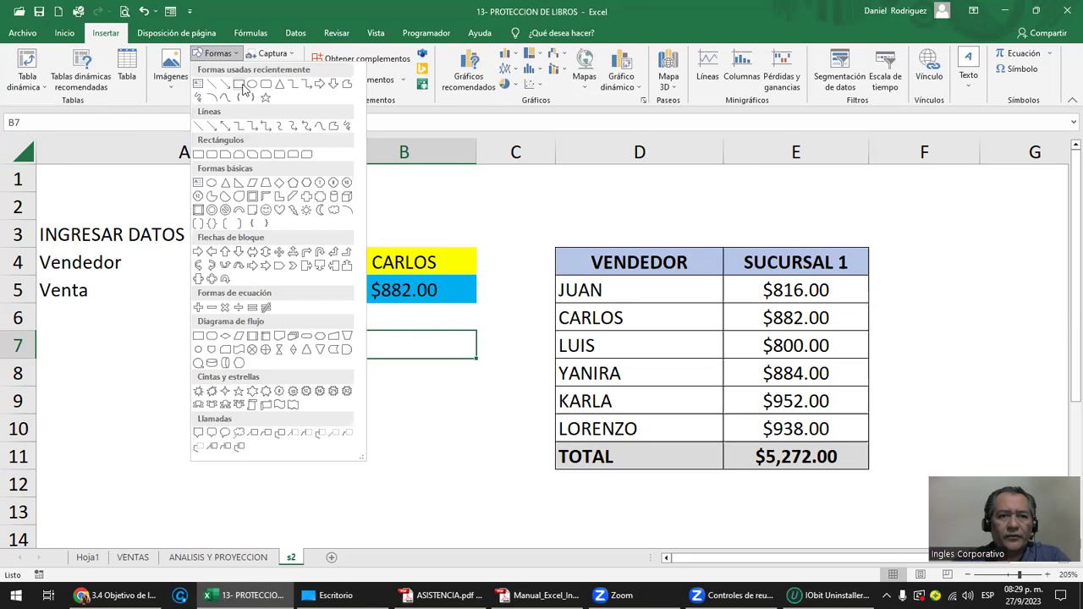
click(239, 87)
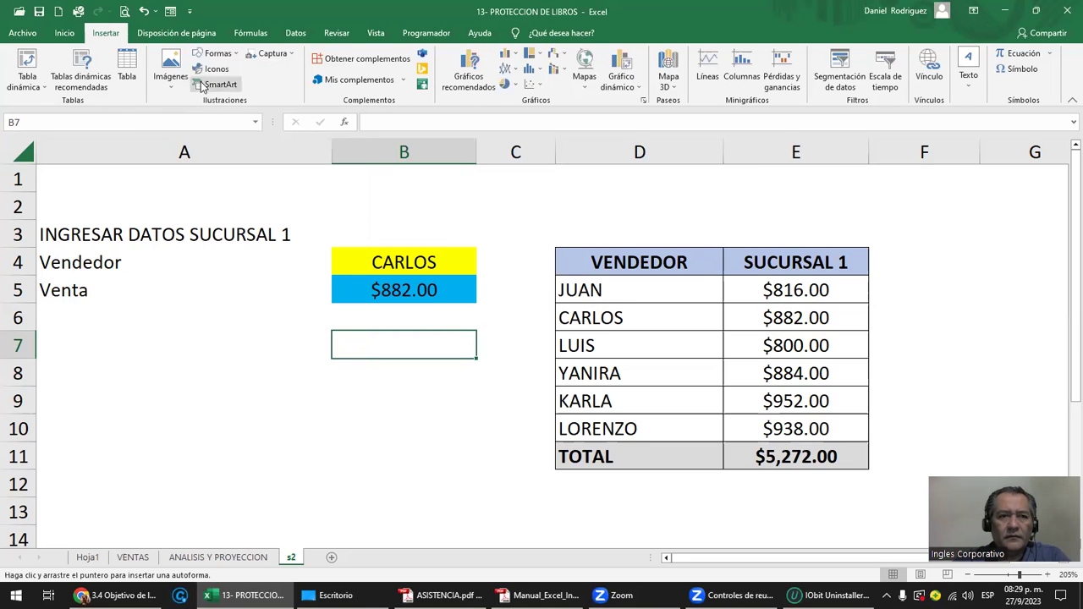
click(238, 56)
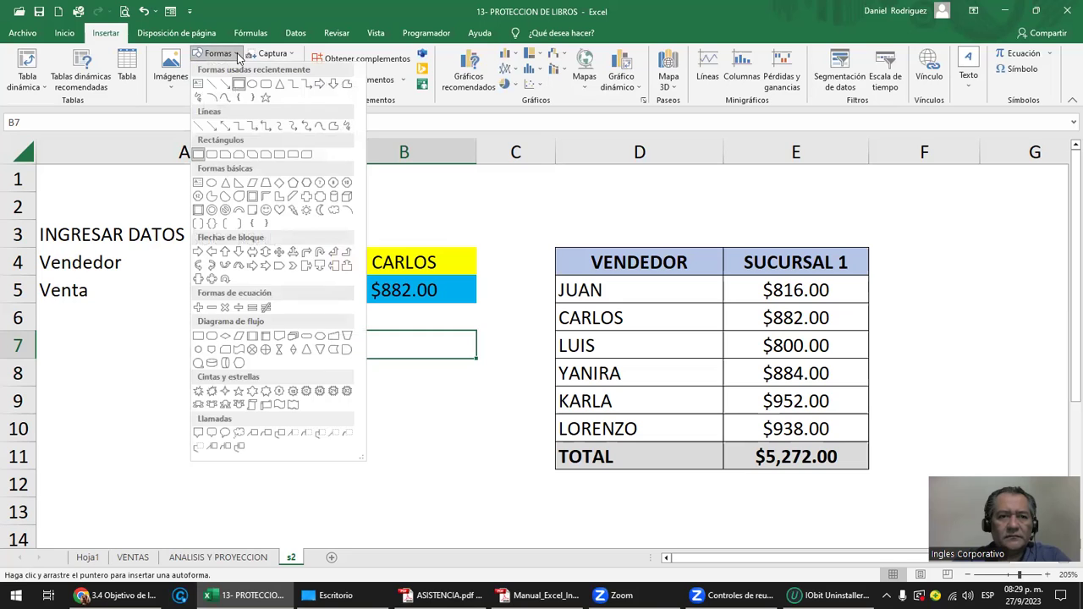
click(199, 86)
drag(326, 370, 442, 428)
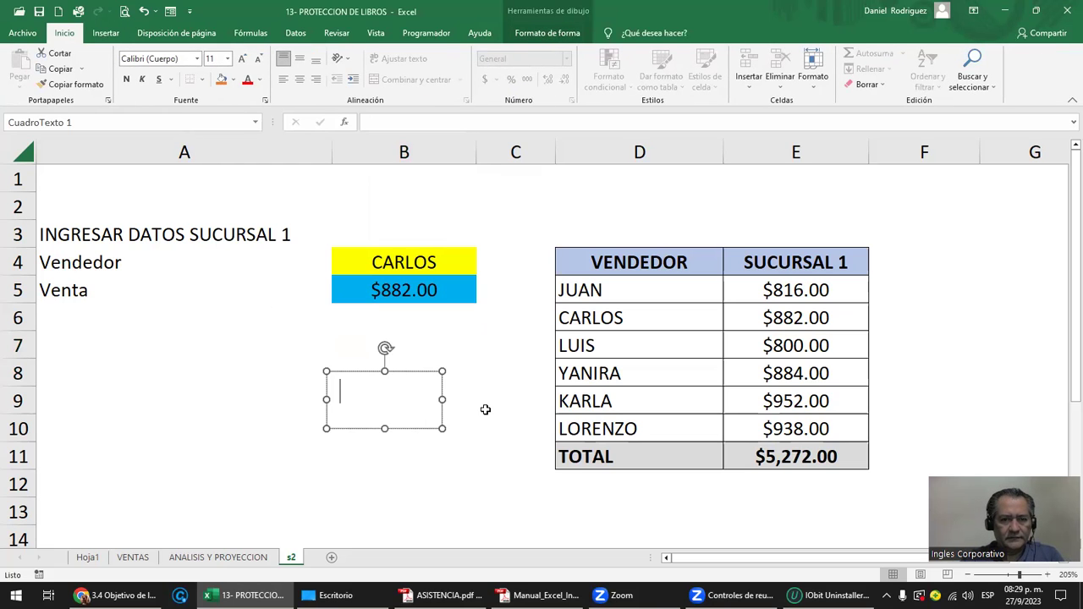
Label the text box ACTUALIZAR and widen it so the word fits
text(CARGAR)
key(BackSpace)
key(BackSpace)
key(BackSpace)
key(BackSpace)
key(BackSpace)
key(BackSpace)
text(ACTUALIZAR ATO)
key(BackSpace)
key(BackSpace)
key(BackSpace)
text(DATO)
key(BackSpace)
key(BackSpace)
key(BackSpace)
drag(446, 400, 482, 399)
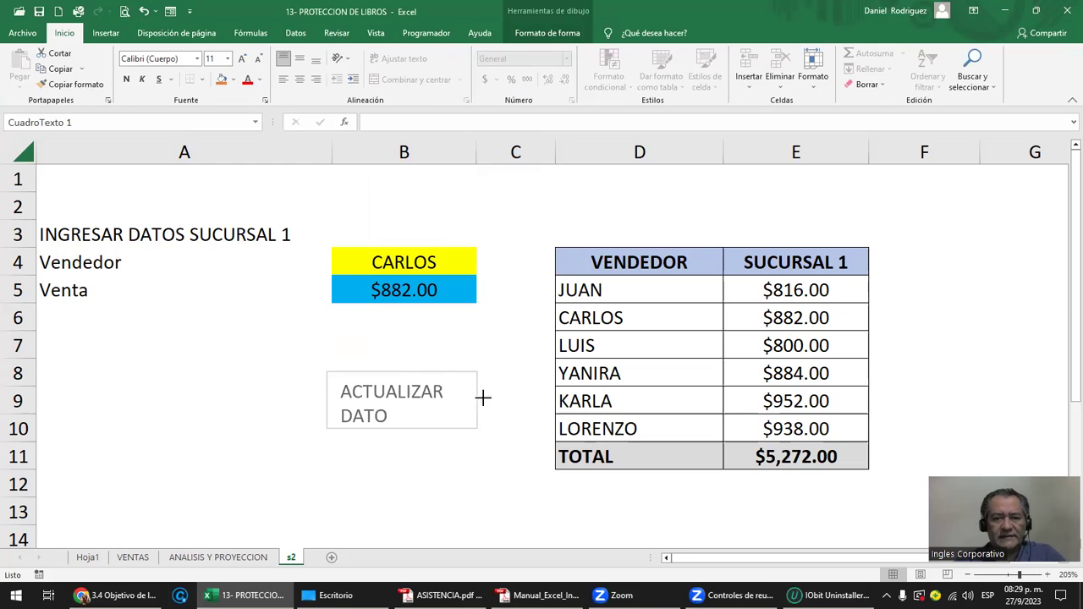
click(483, 456)
click(393, 263)
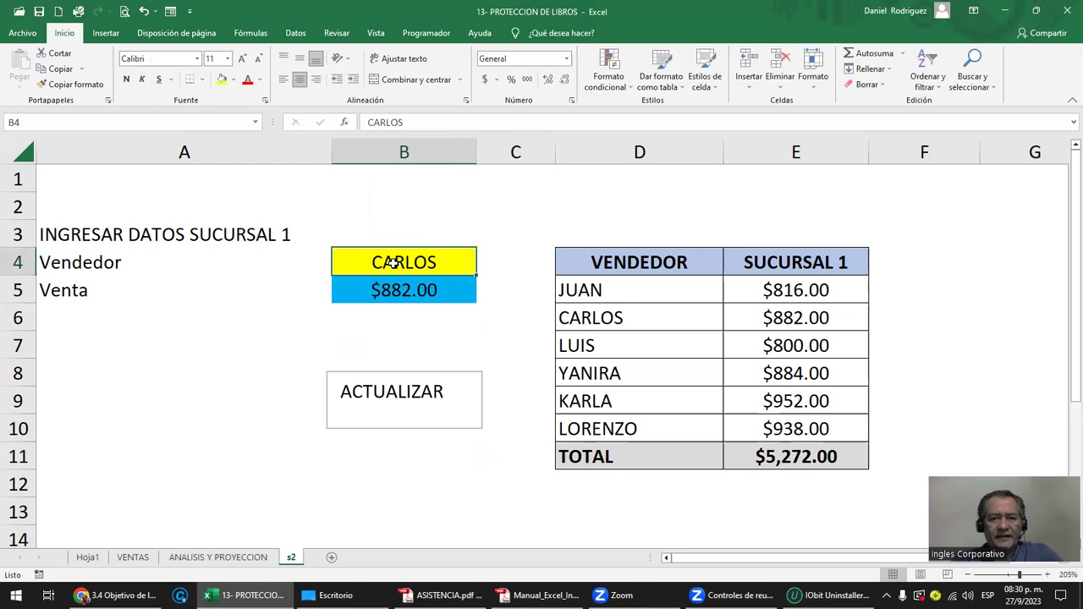
Clear the seller table's names and amounts in D5:E10
click(660, 290)
click(403, 265)
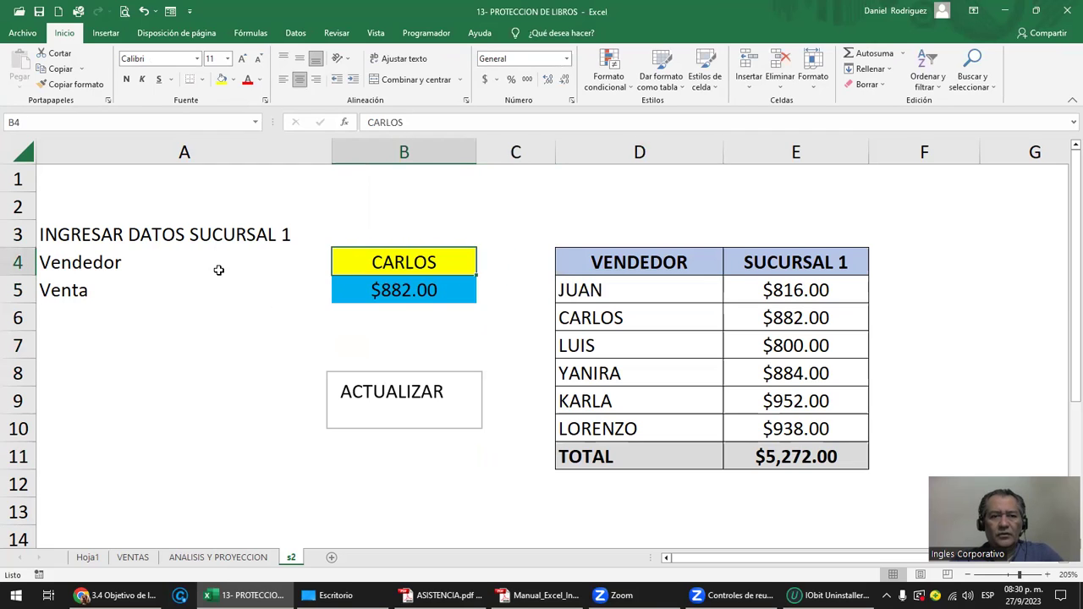
click(422, 290)
click(431, 265)
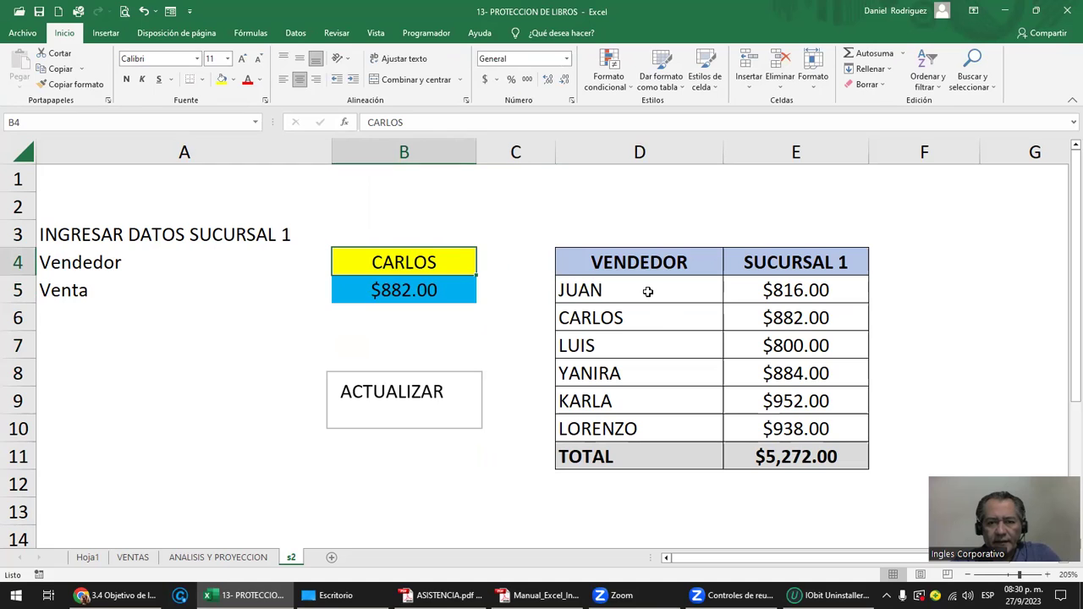
mouse_move(647, 291)
mouse_down()
mouse_move(725, 317)
mouse_move(783, 434)
mouse_up()
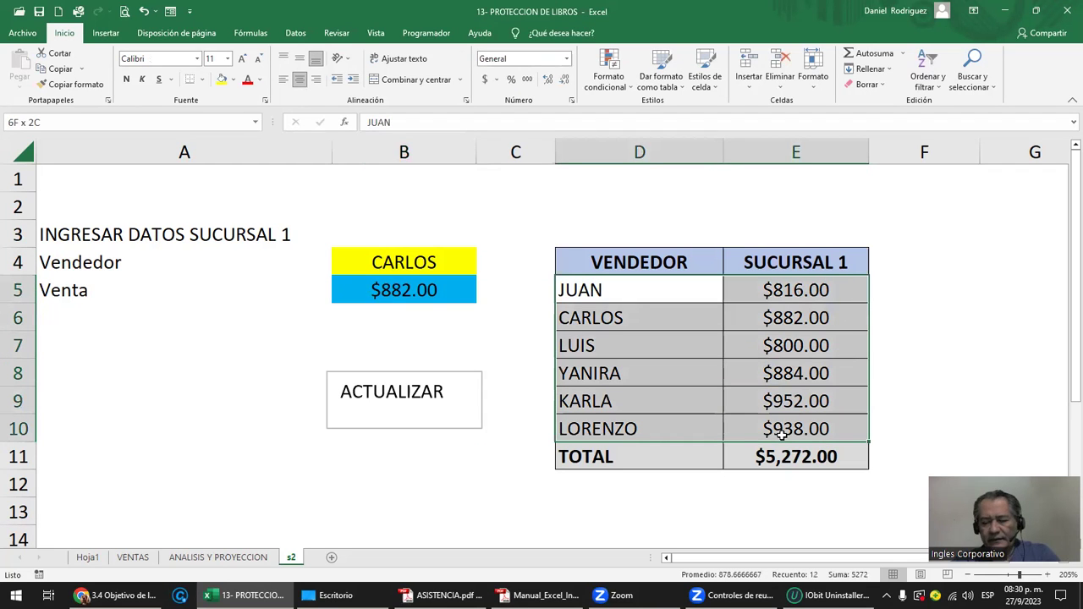
key(Delete)
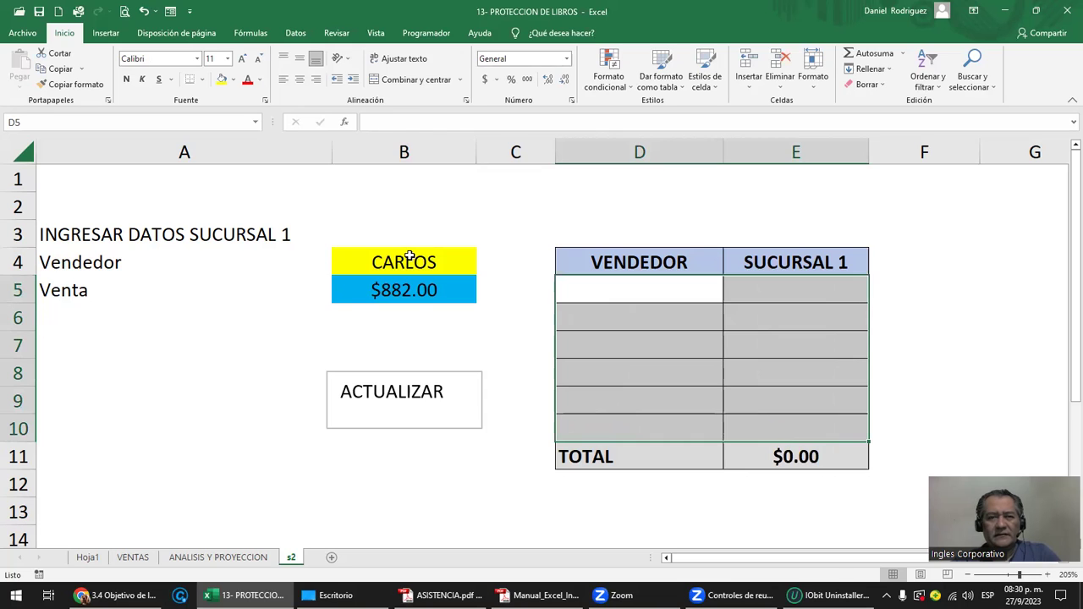
drag(409, 256, 420, 285)
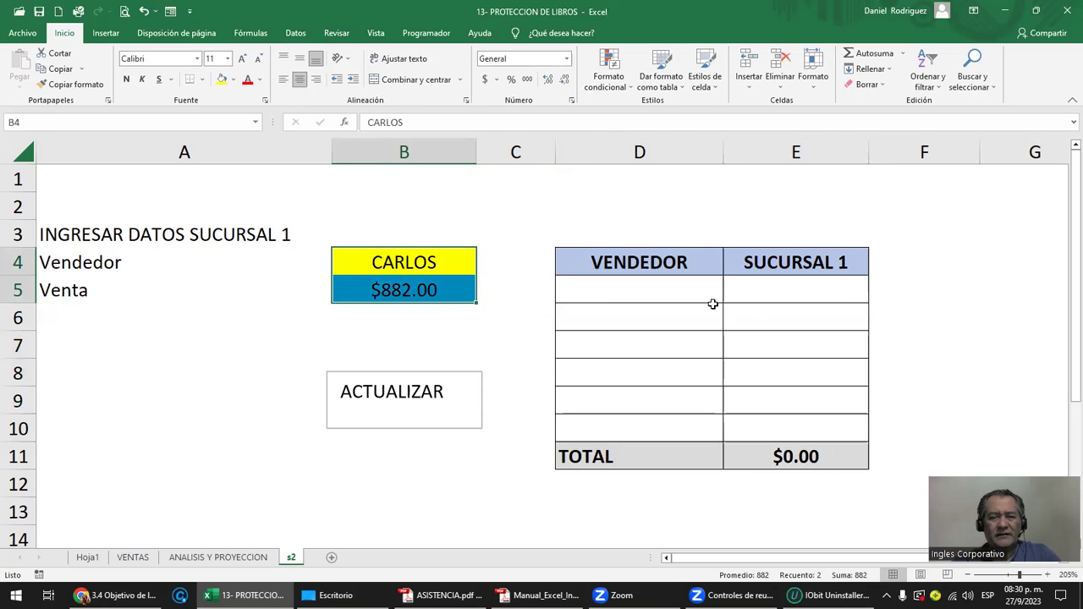
click(502, 330)
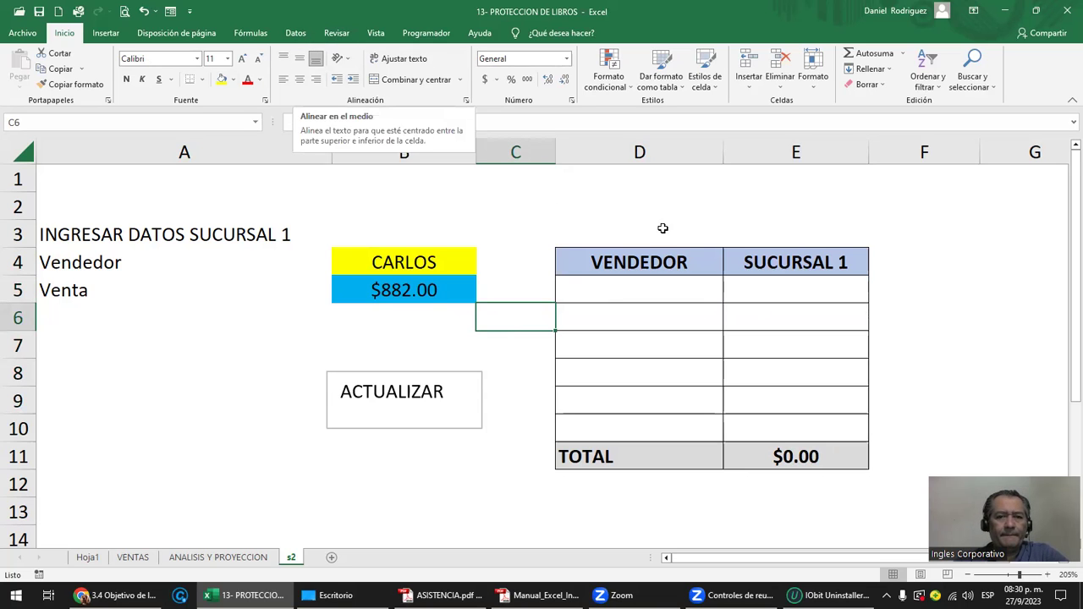
Link the table with =B4 in D5 and =B5 in E5
click(680, 292)
text(=)
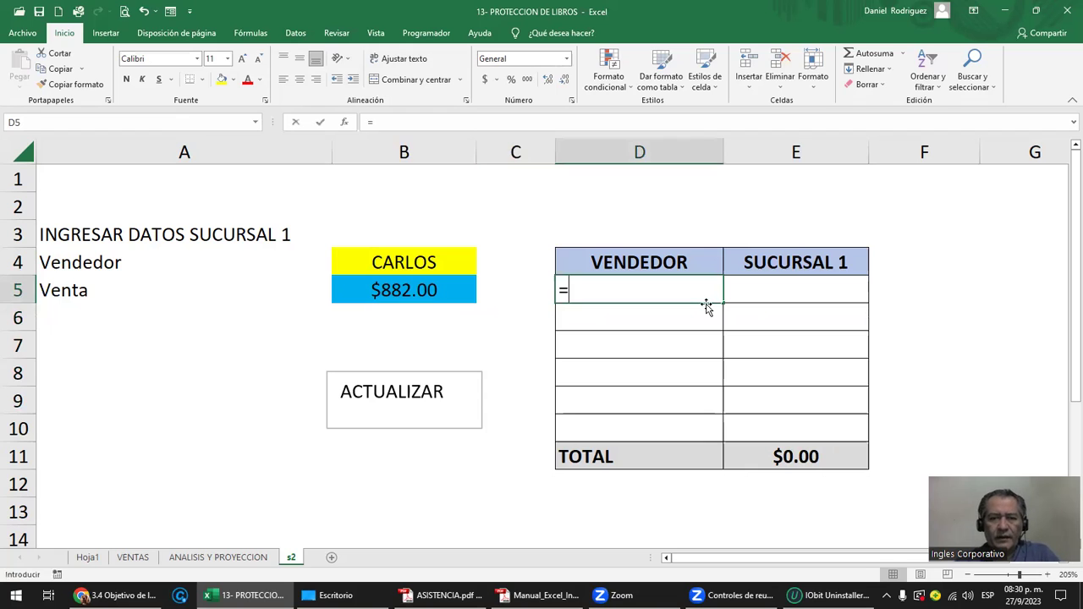
click(431, 264)
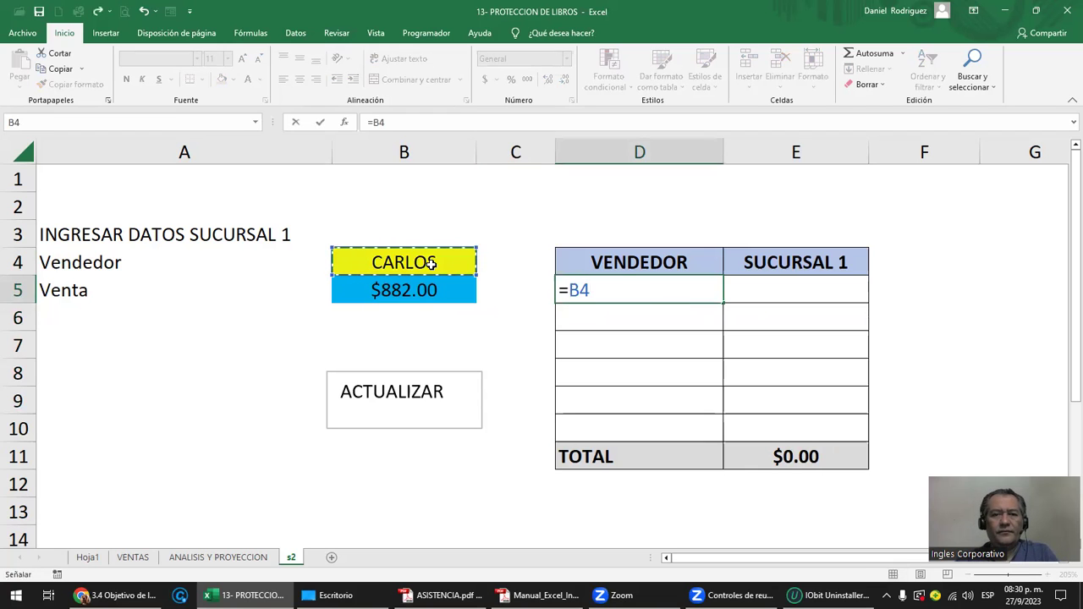
key(Return)
key(Up)
key(Right)
text(=)
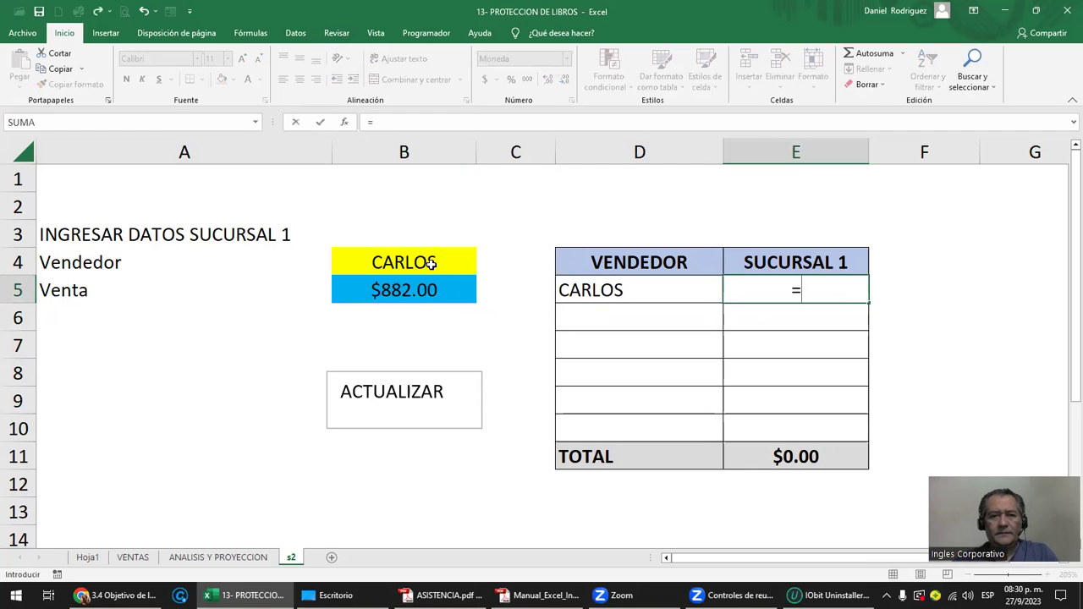
click(414, 290)
key(Return)
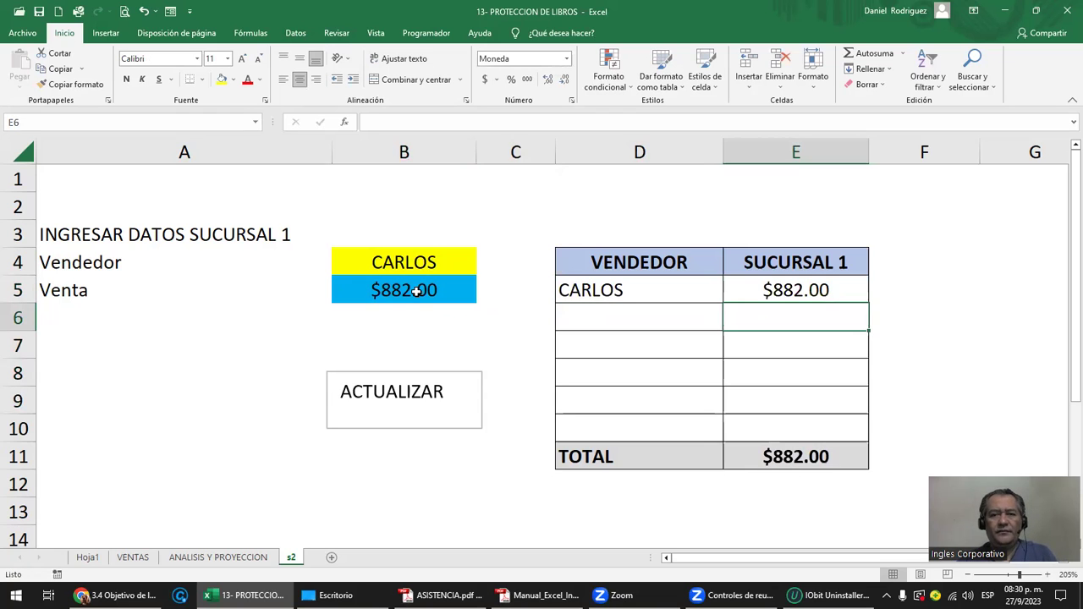
Test the links by entering JUAN in B4 and 999 in B5
click(411, 264)
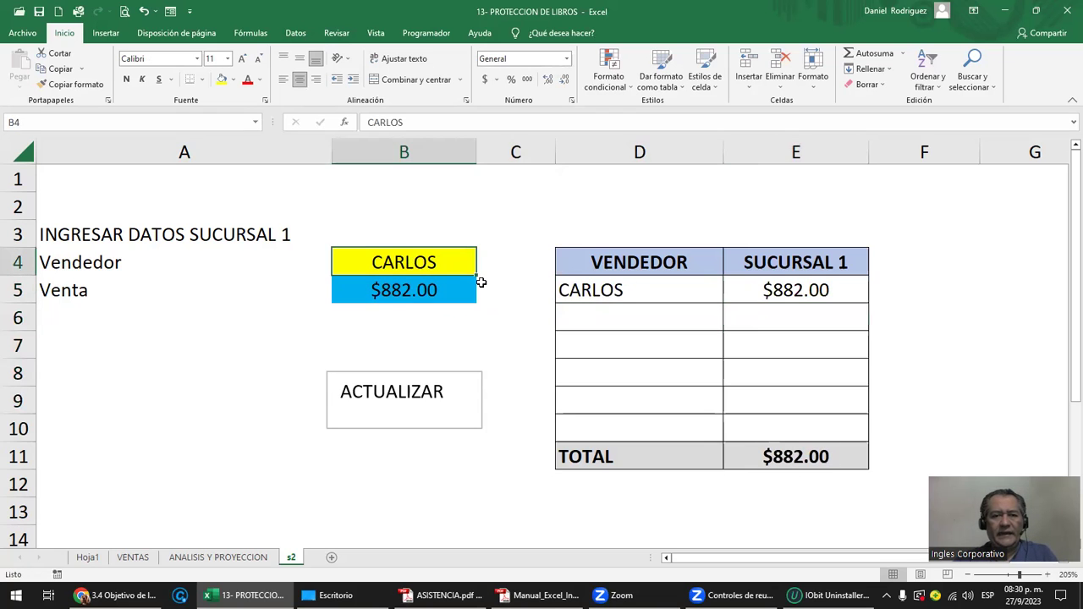
text(JUAN)
key(Return)
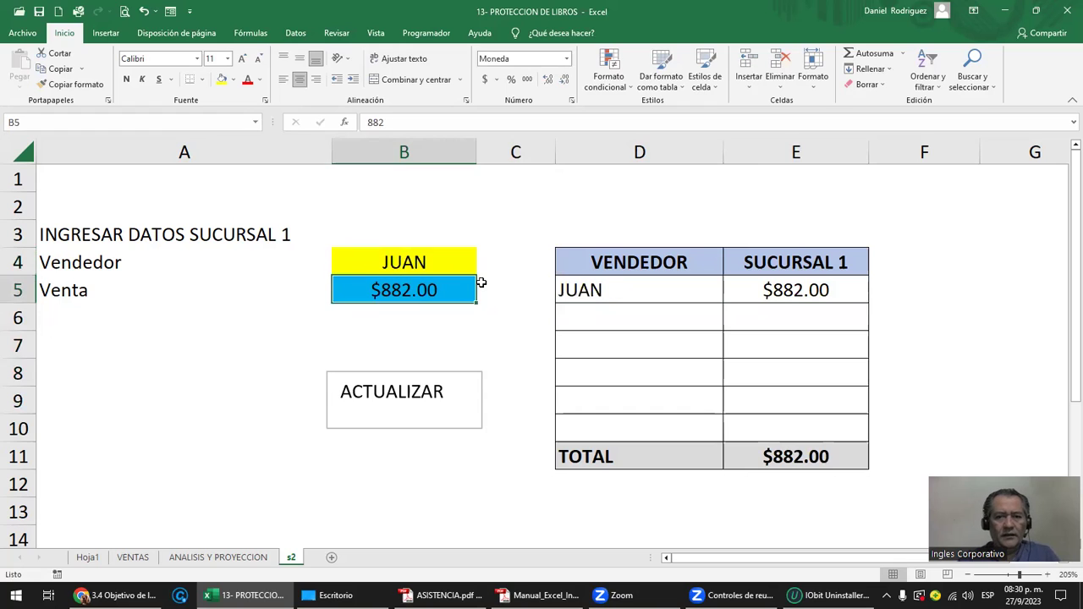
text(999)
key(Return)
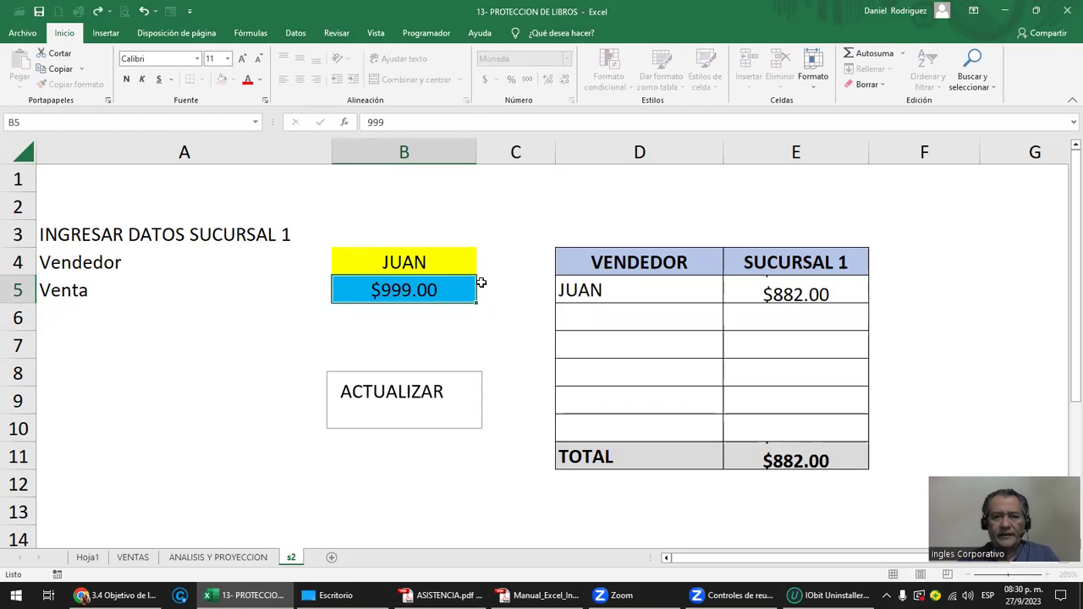
Widen the text box so ACTUALIZAR DATO fits on one line
click(440, 383)
text(DATO)
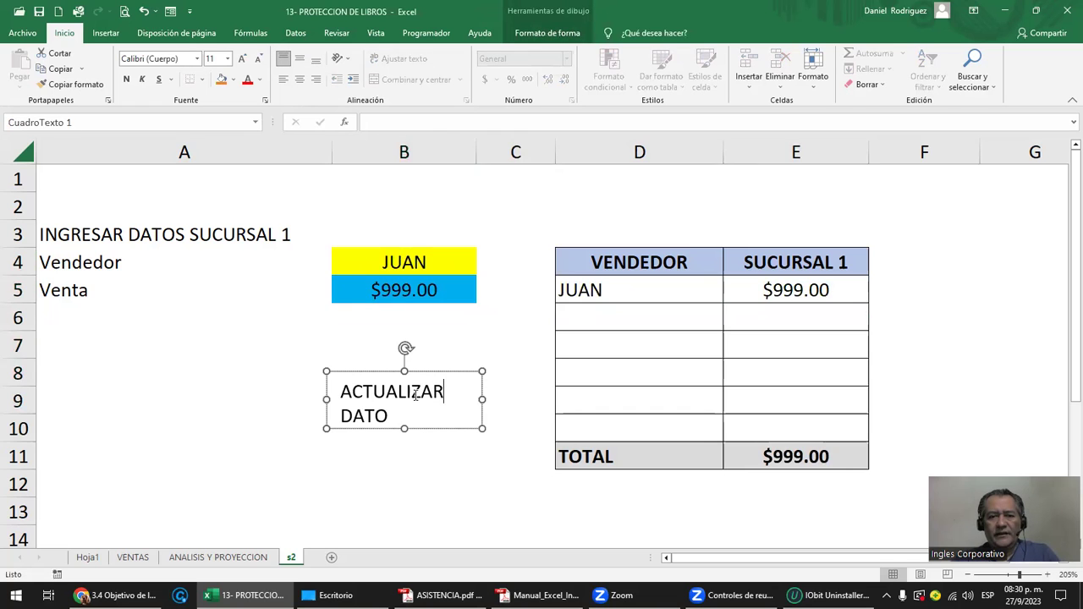
key(ctrl+z)
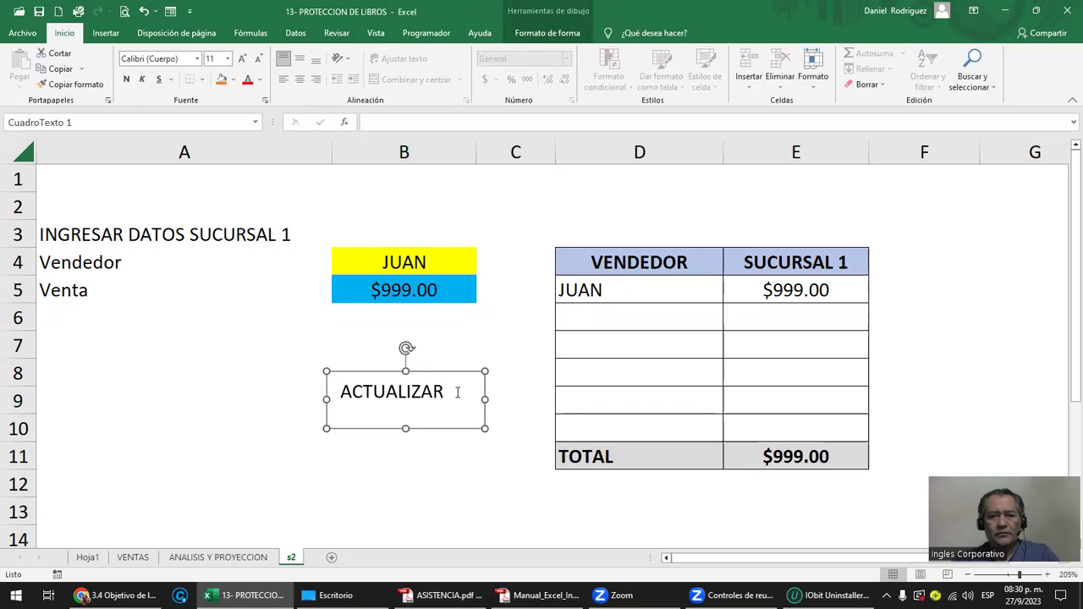
click(418, 355)
right_click(396, 383)
key(Escape)
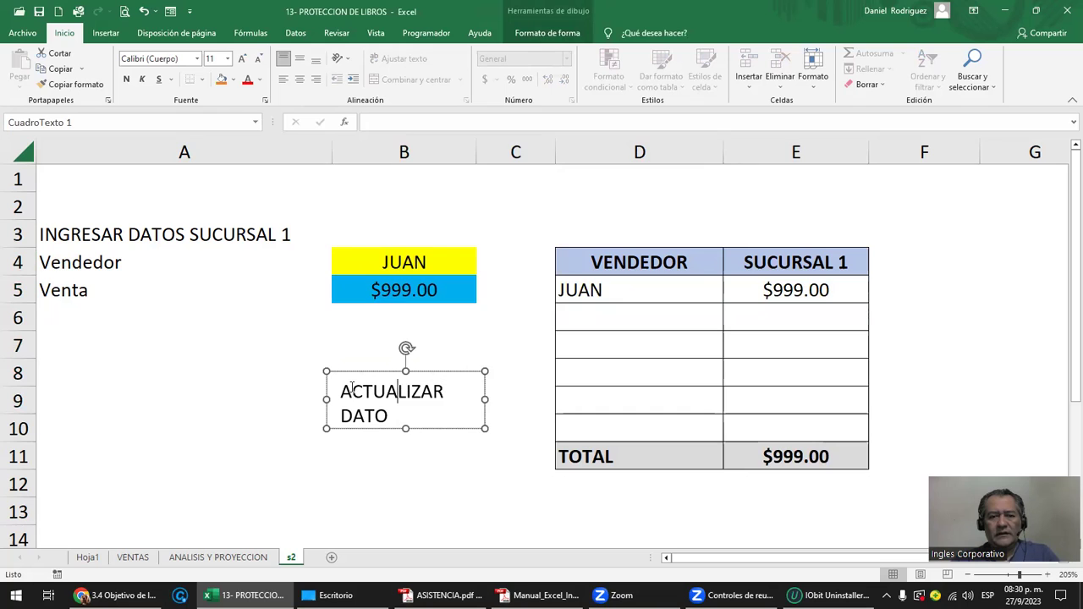
drag(485, 399, 519, 400)
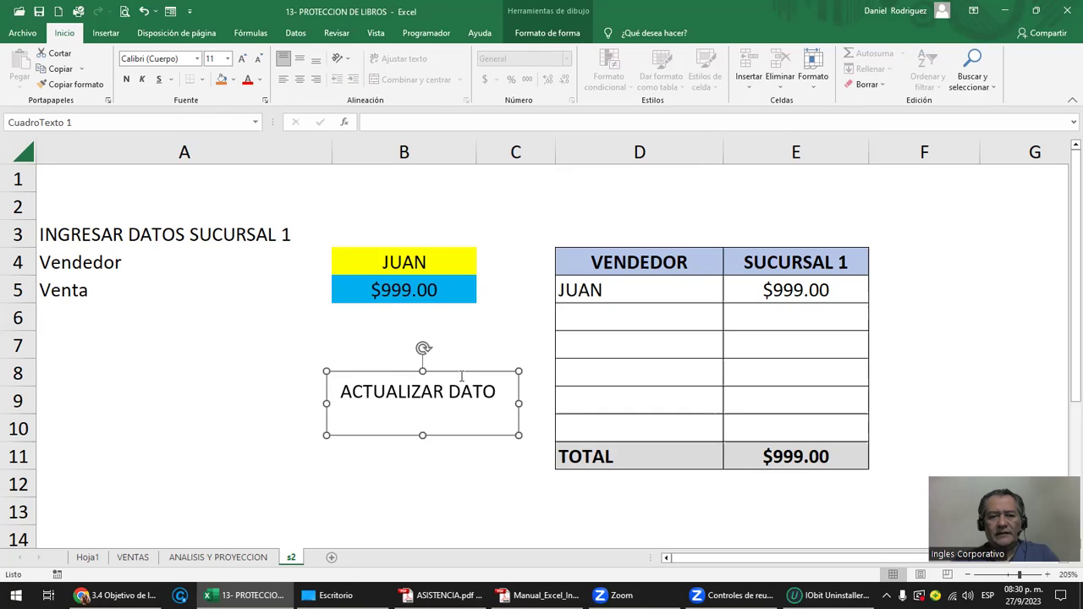
click(498, 339)
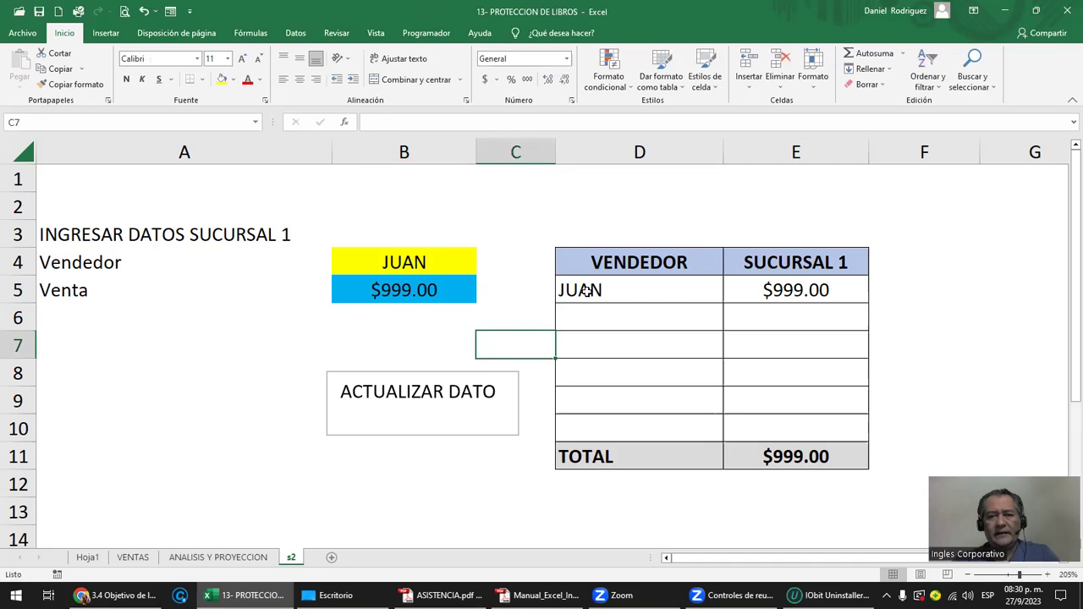
Copy row D5:E5 into D6 and brush its formatting onto D6:E10
drag(586, 290, 746, 289)
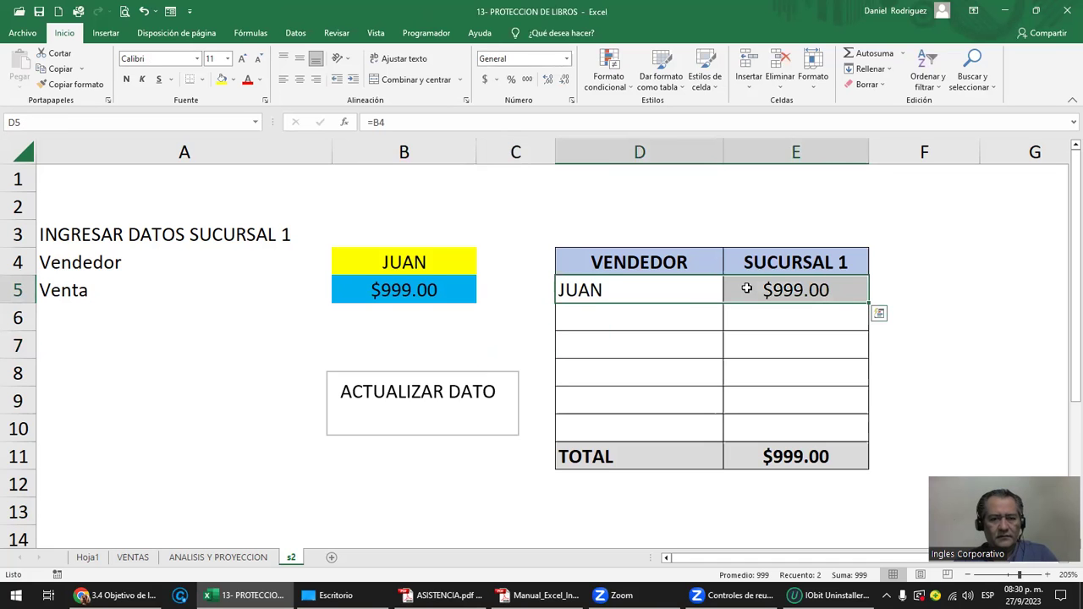
key(ctrl+c)
key(Down)
key(Return)
key(Up)
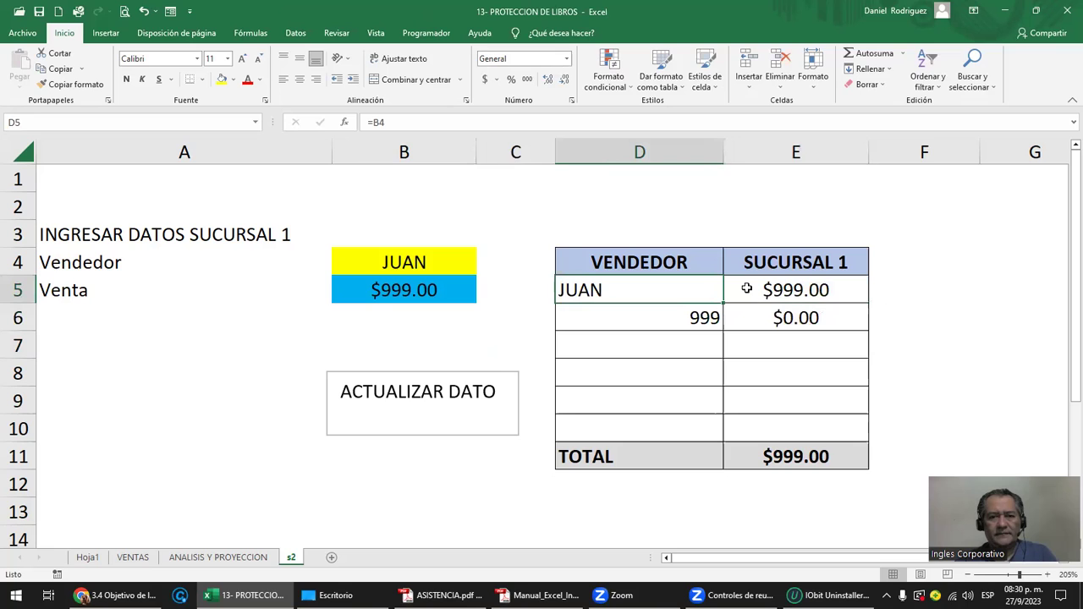
key(shift+Right)
key(ctrl+c)
key(Down)
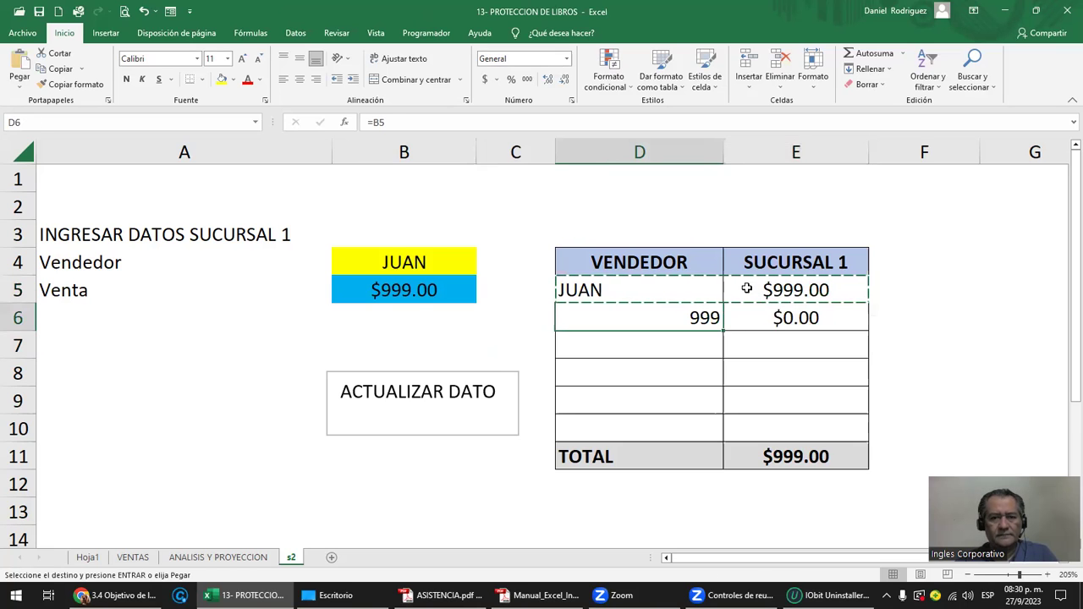
key(Return)
click(670, 287)
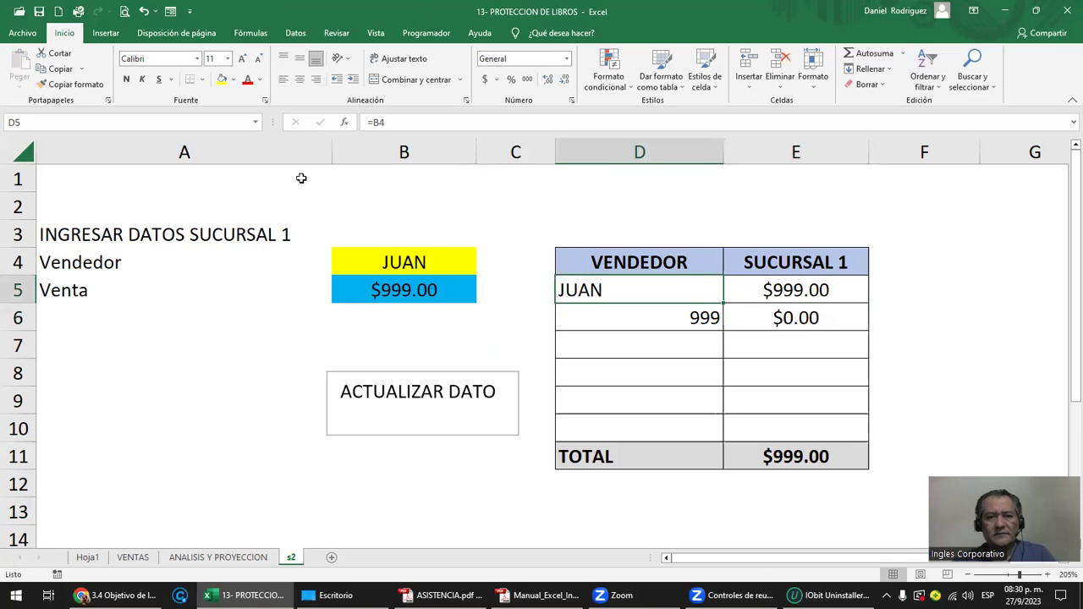
click(58, 84)
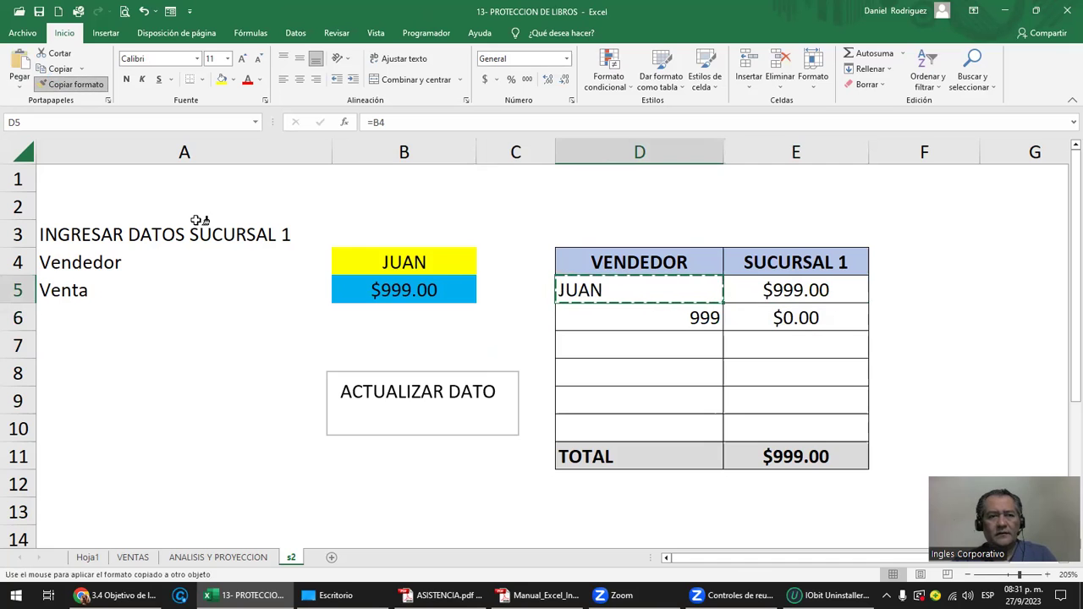
click(608, 289)
shift+click(800, 298)
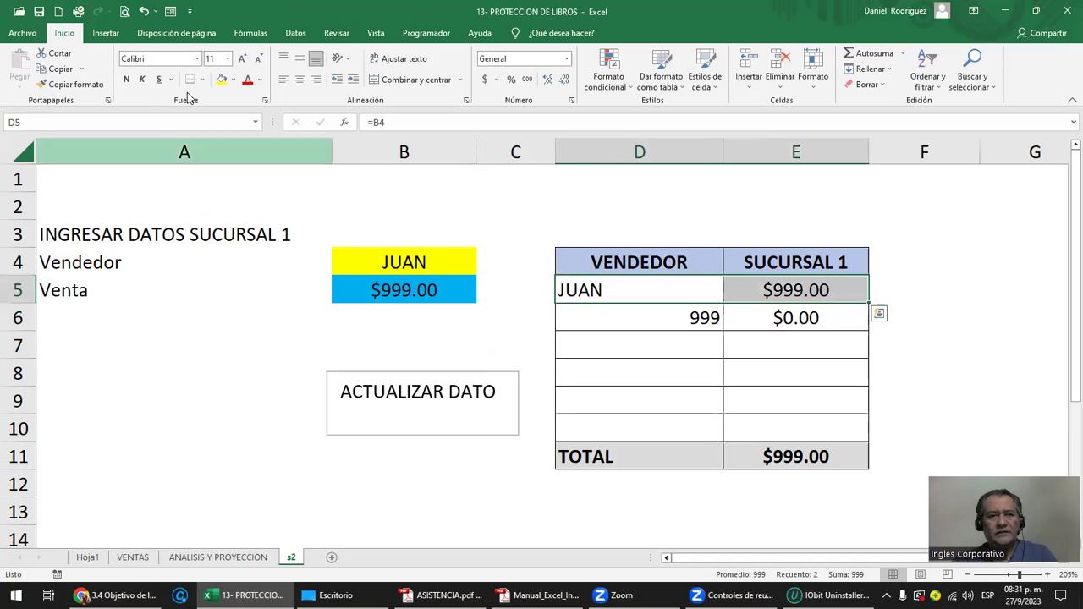
click(69, 84)
drag(634, 314, 754, 426)
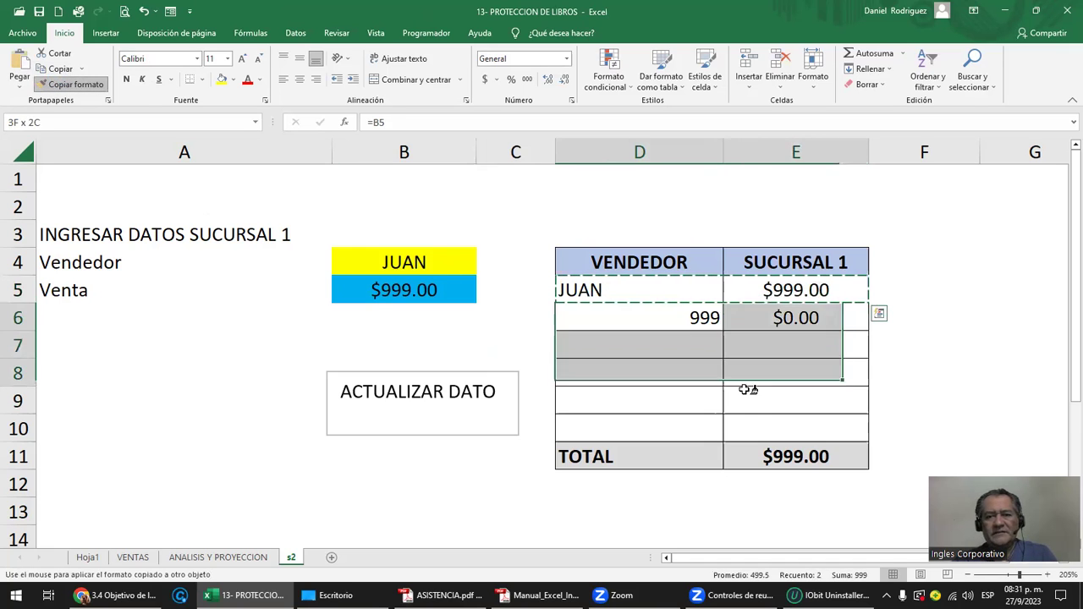
Copy D5:E5 into D6:E6 again and compare the formulas in D6 and D5
click(640, 297)
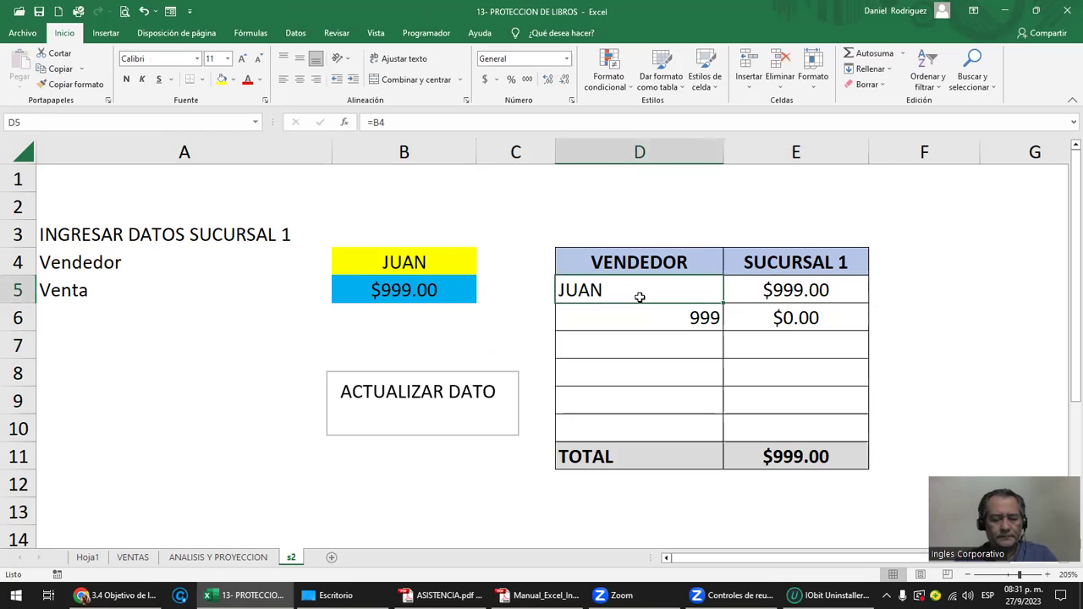
key(shift+Right)
key(ctrl+c)
key(Down)
key(Return)
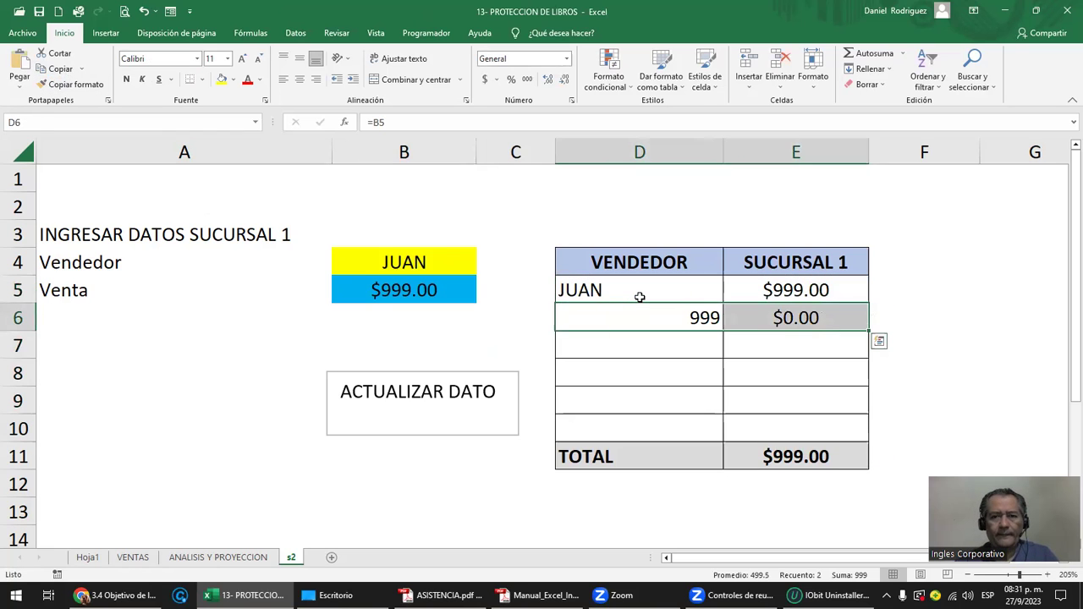
click(680, 319)
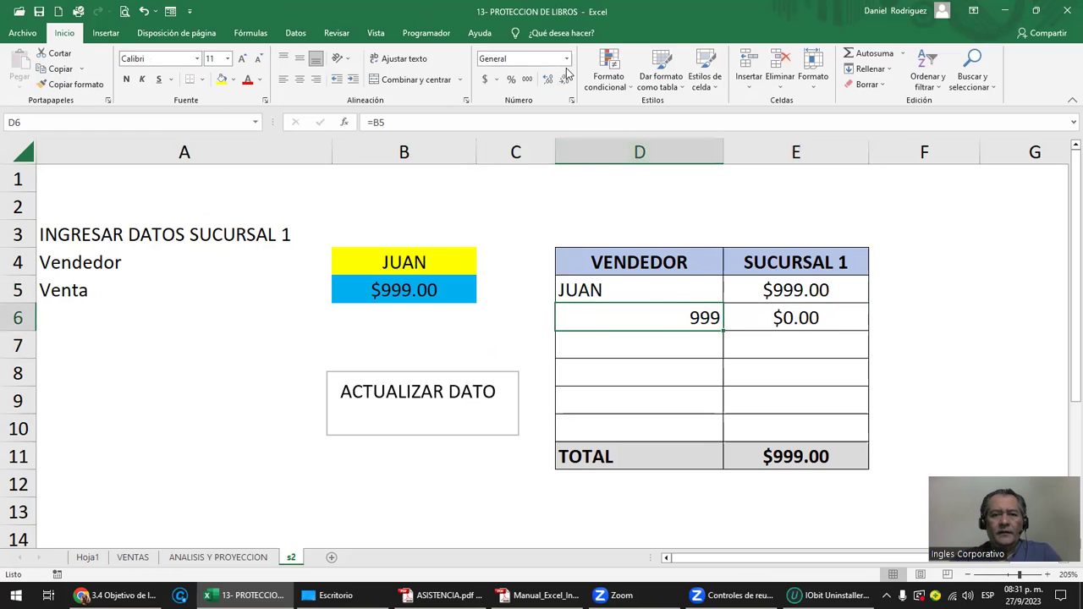
double_click(642, 315)
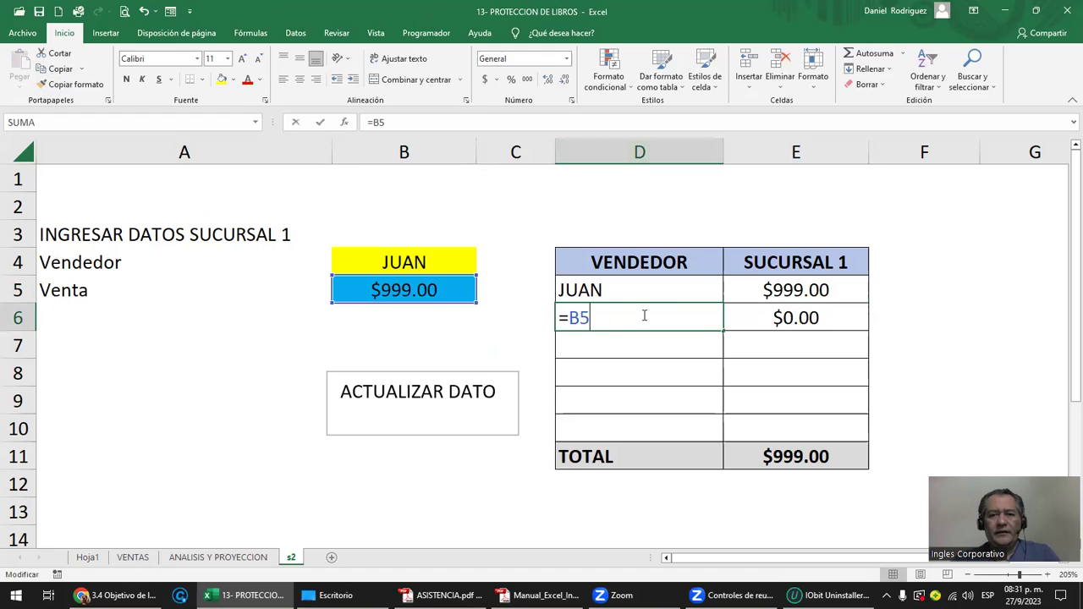
double_click(595, 292)
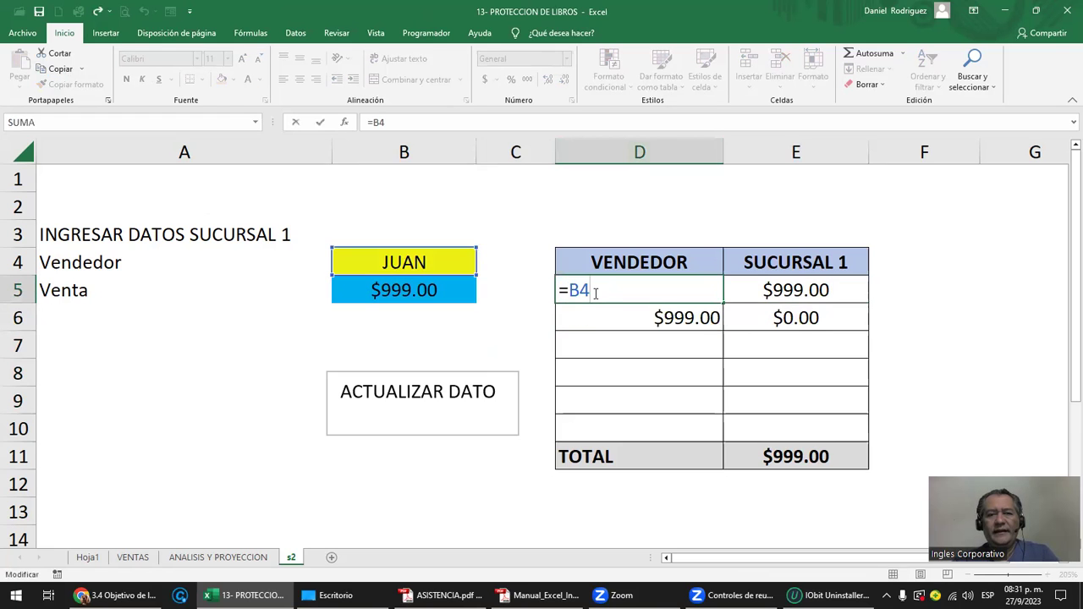
key(Escape)
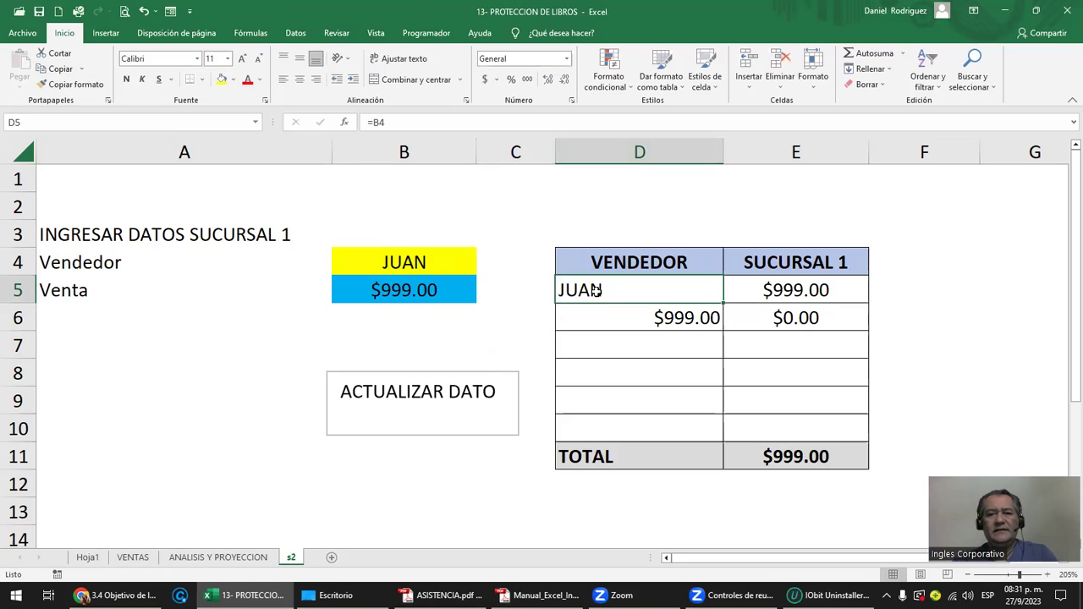
Paste D5:E5 into D6 as values, fixing JUAN and $999.00 there
drag(718, 295, 764, 290)
key(ctrl+c)
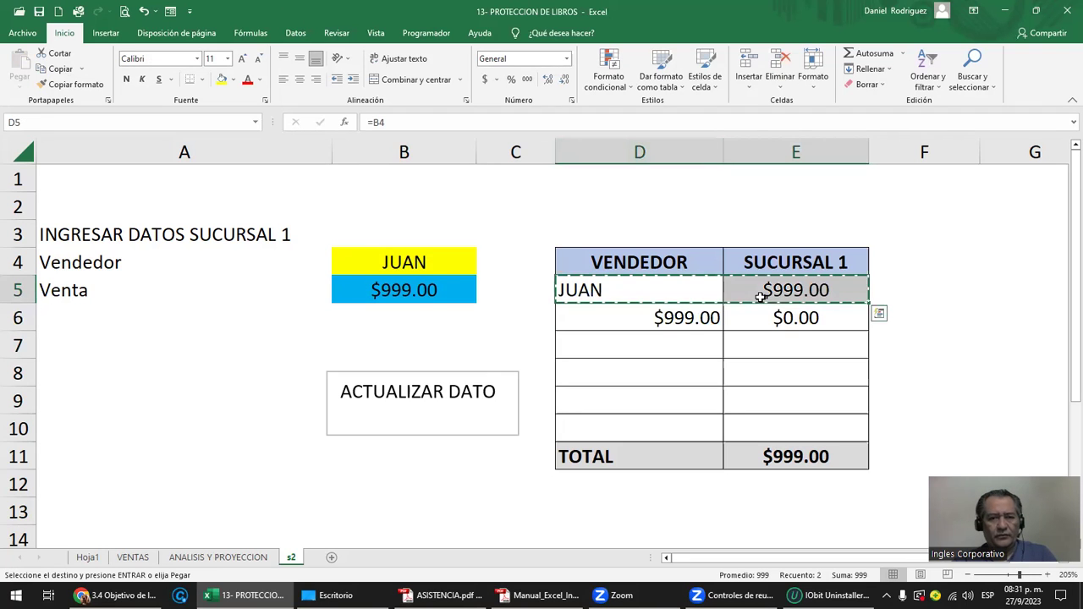
click(605, 317)
right_click(606, 316)
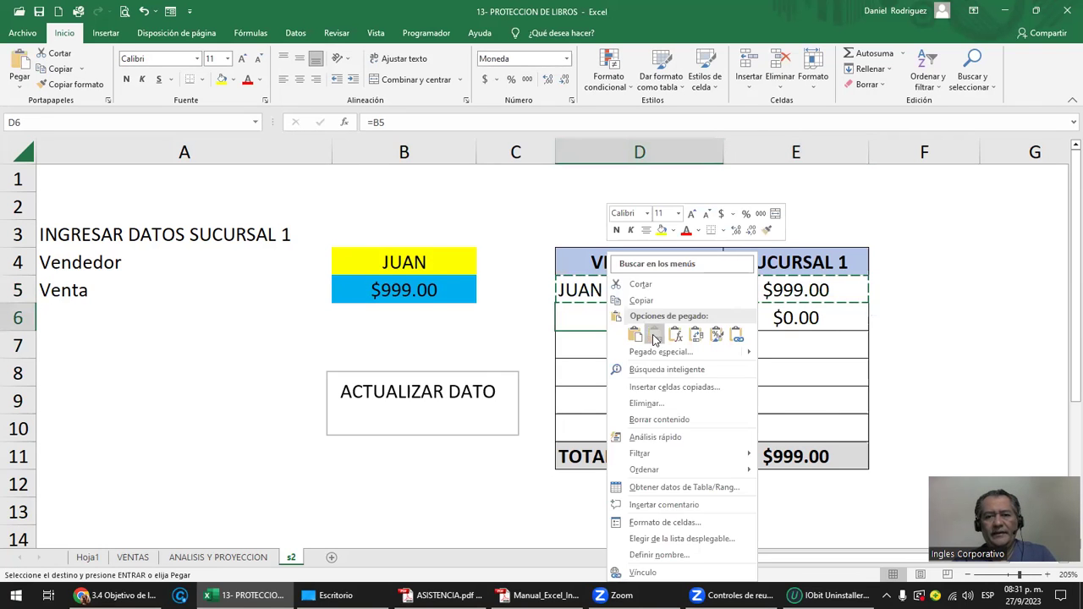
click(652, 336)
key(Escape)
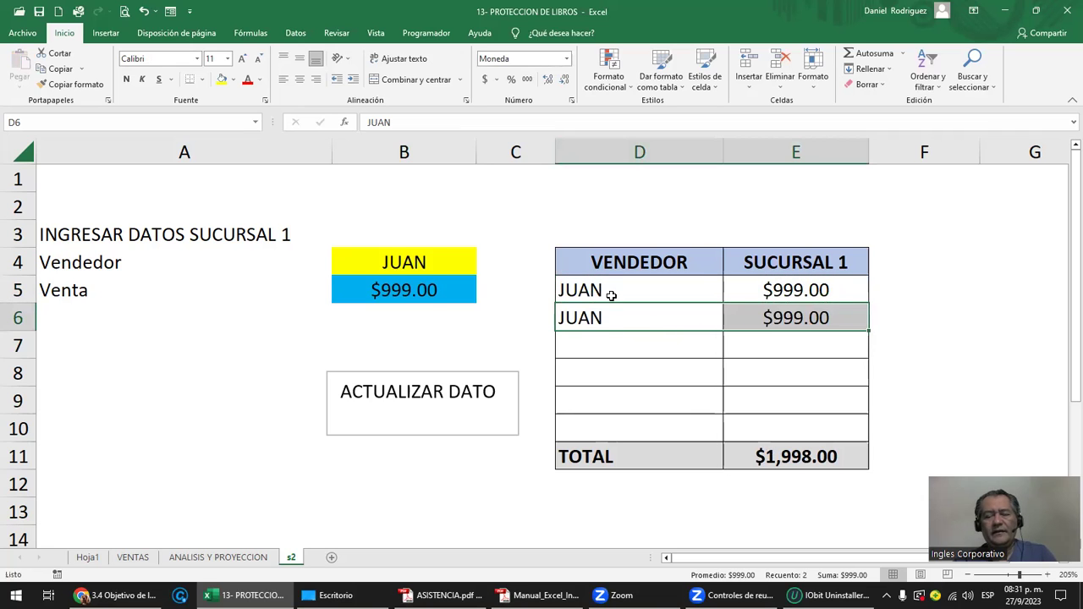
click(417, 261)
Enter CARLOS in B4 and 500 in B5
text(CARLOS)
key(Return)
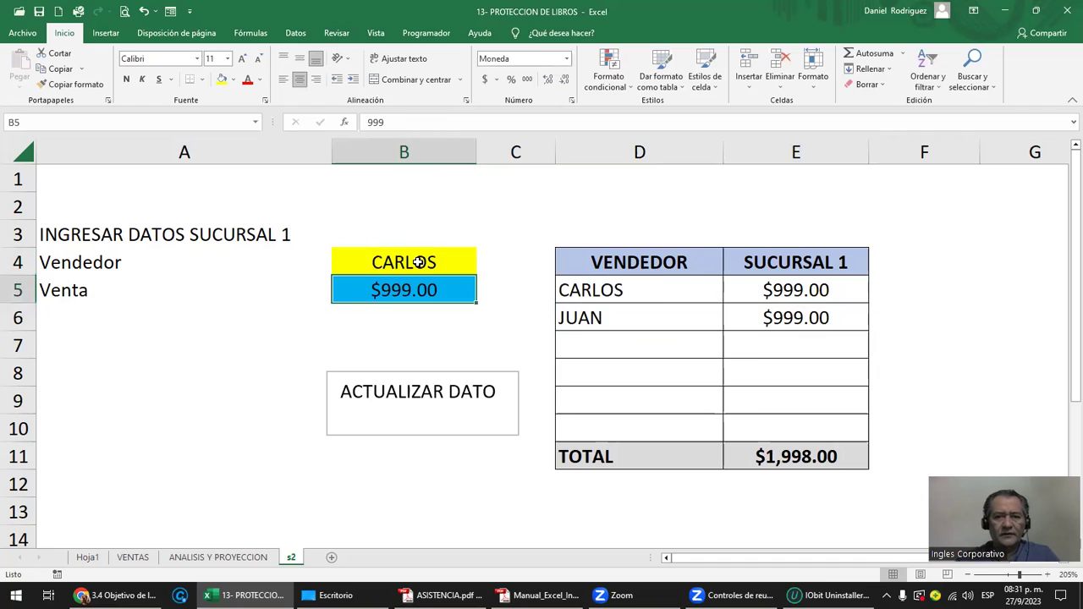
text(500)
key(Return)
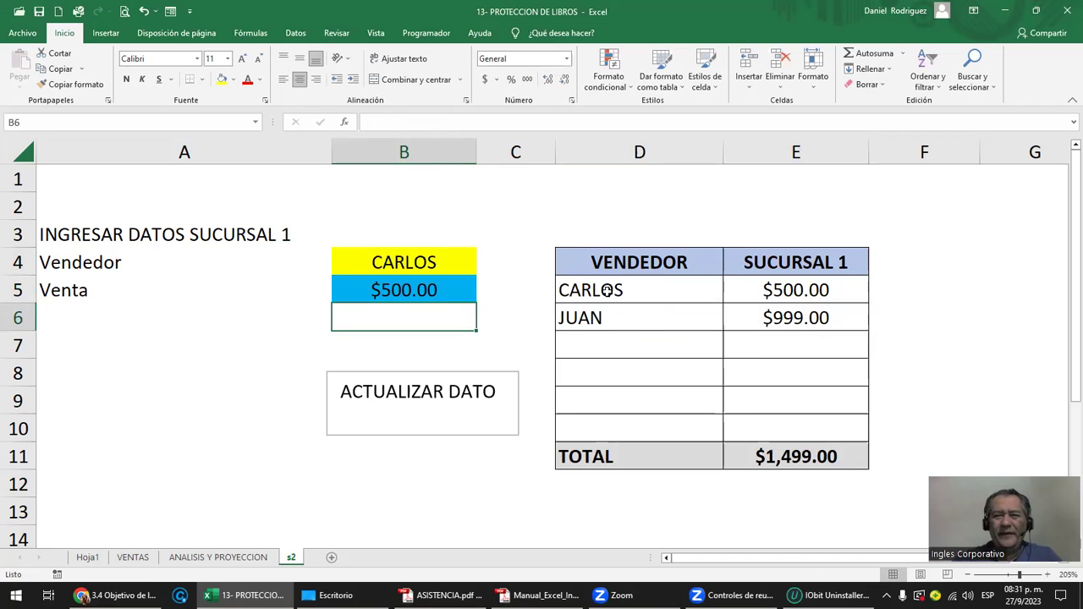
Check the updated table and inputs, then select the whole ACTUALIZAR DATO text box
drag(597, 289, 800, 429)
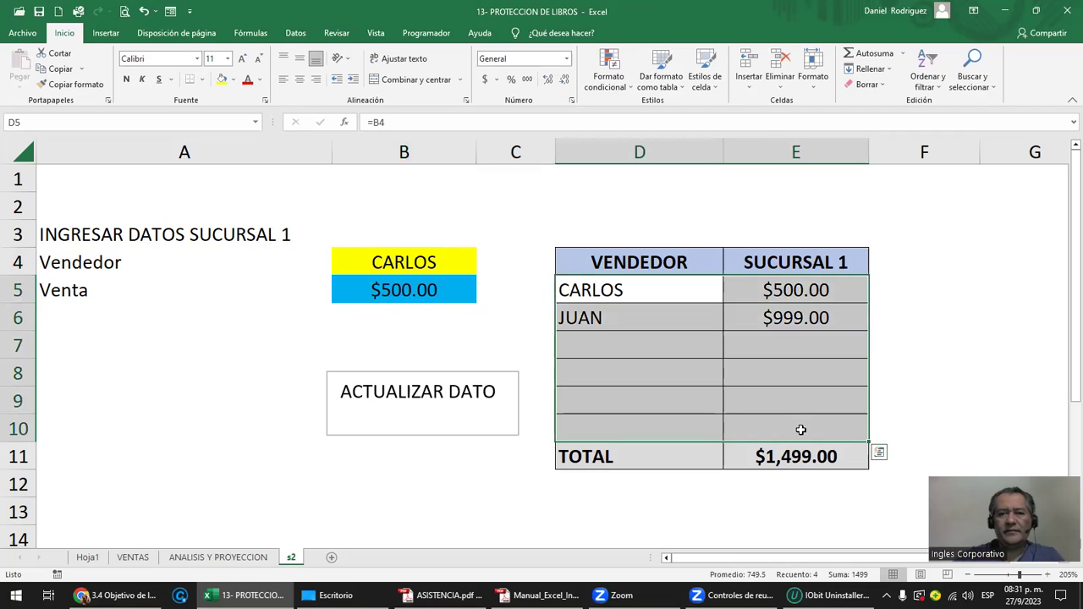
click(602, 316)
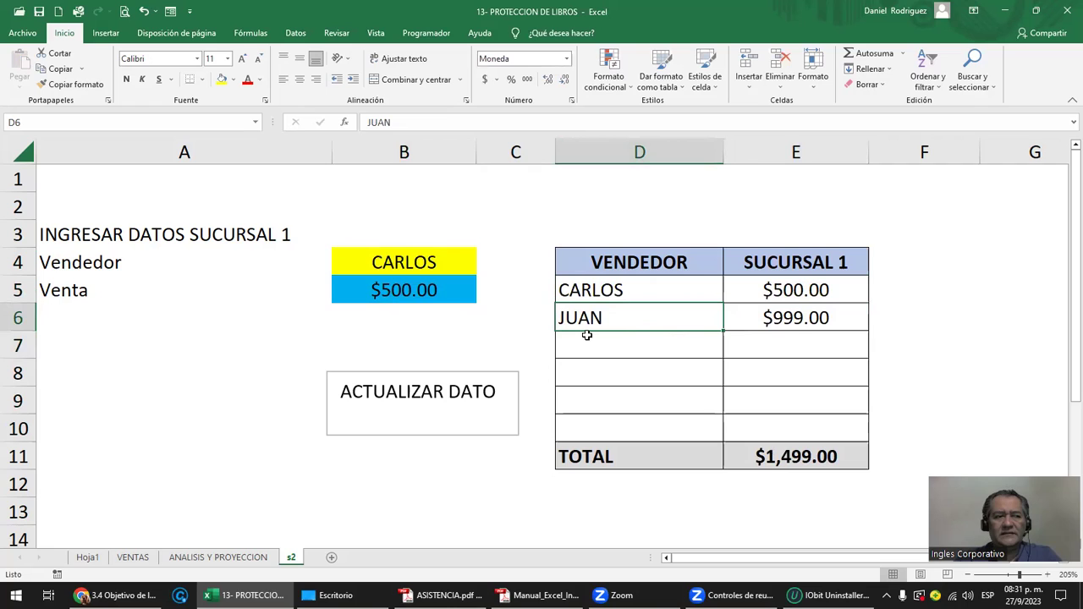
click(362, 317)
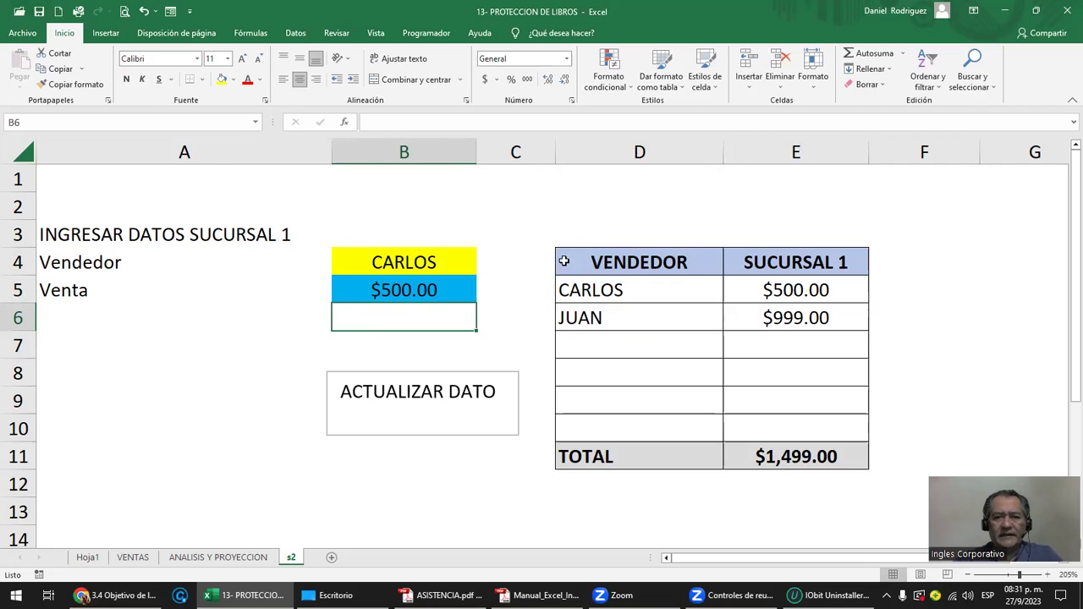
click(406, 261)
drag(406, 261, 403, 289)
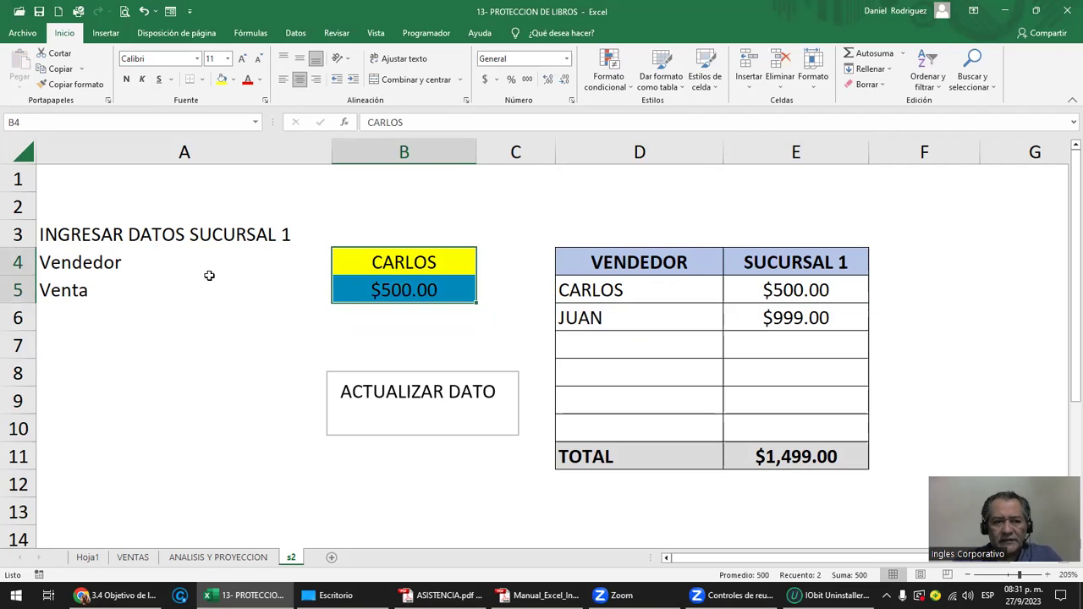
click(430, 325)
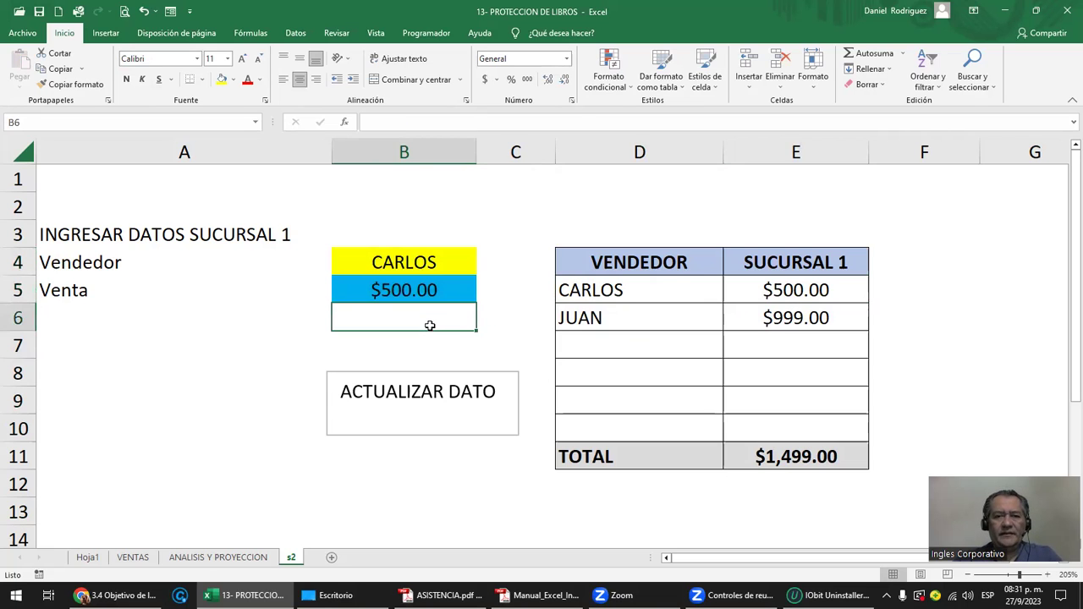
click(431, 382)
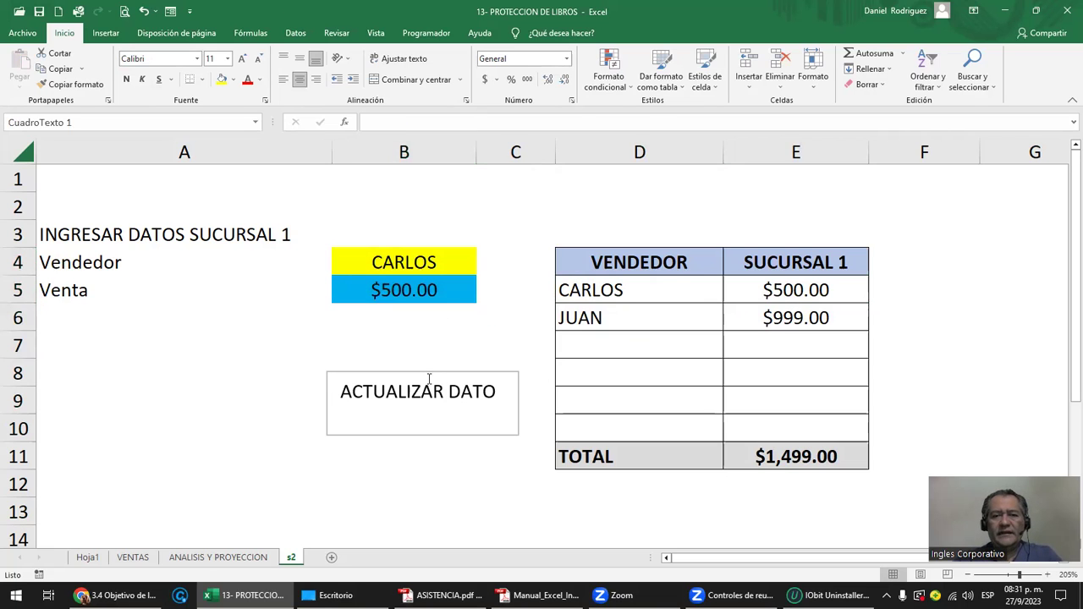
click(422, 351)
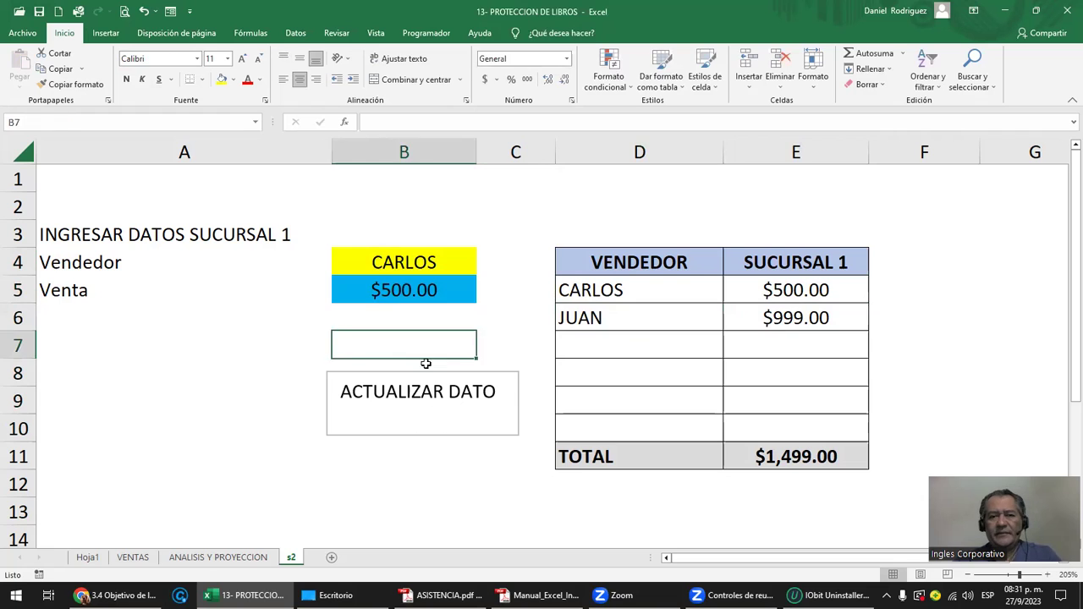
click(439, 371)
Delete the text box and draw a form button below B5, skipping macro assignment
key(Delete)
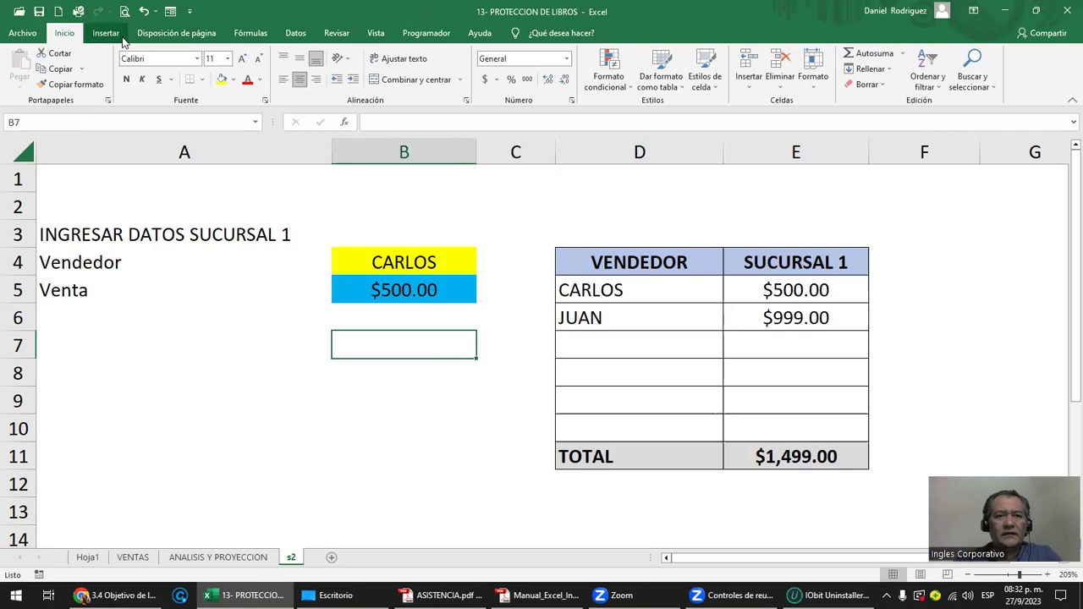
click(419, 35)
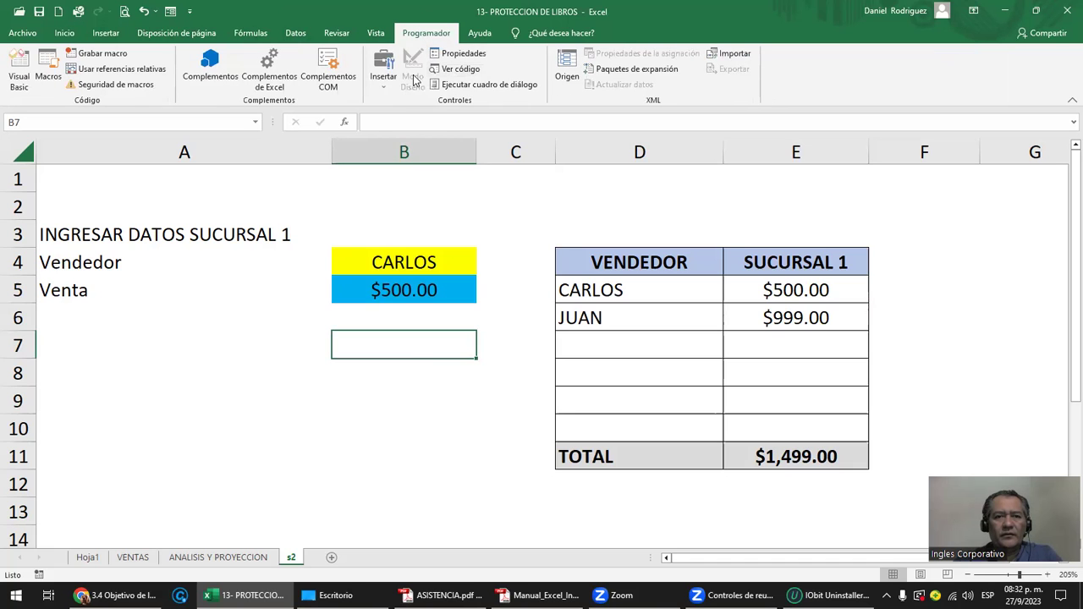
click(387, 93)
click(377, 119)
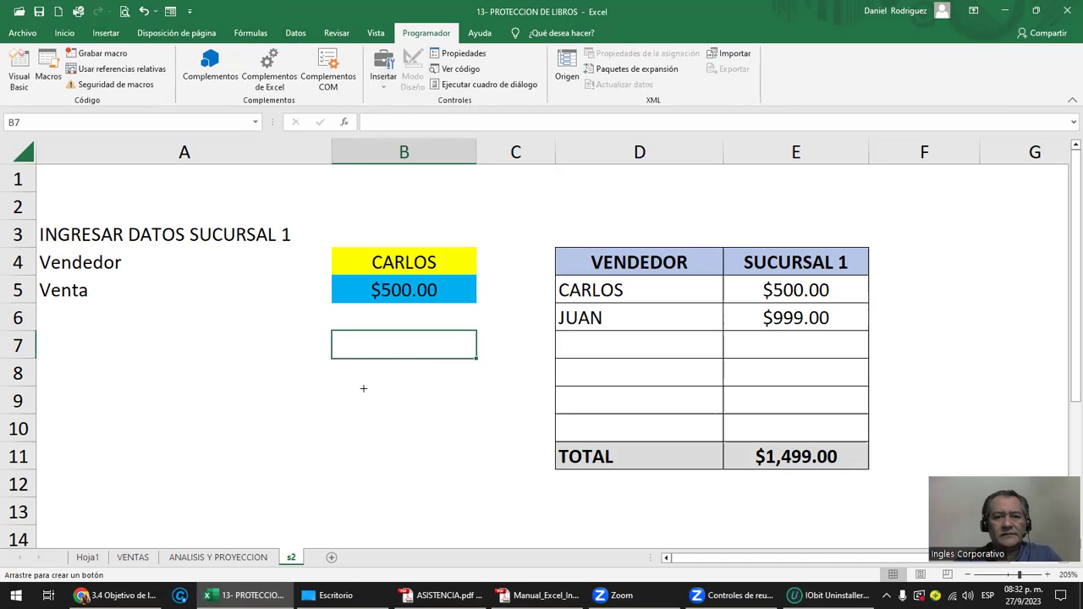
mouse_move(346, 364)
mouse_down()
mouse_move(466, 414)
mouse_move(472, 443)
mouse_up()
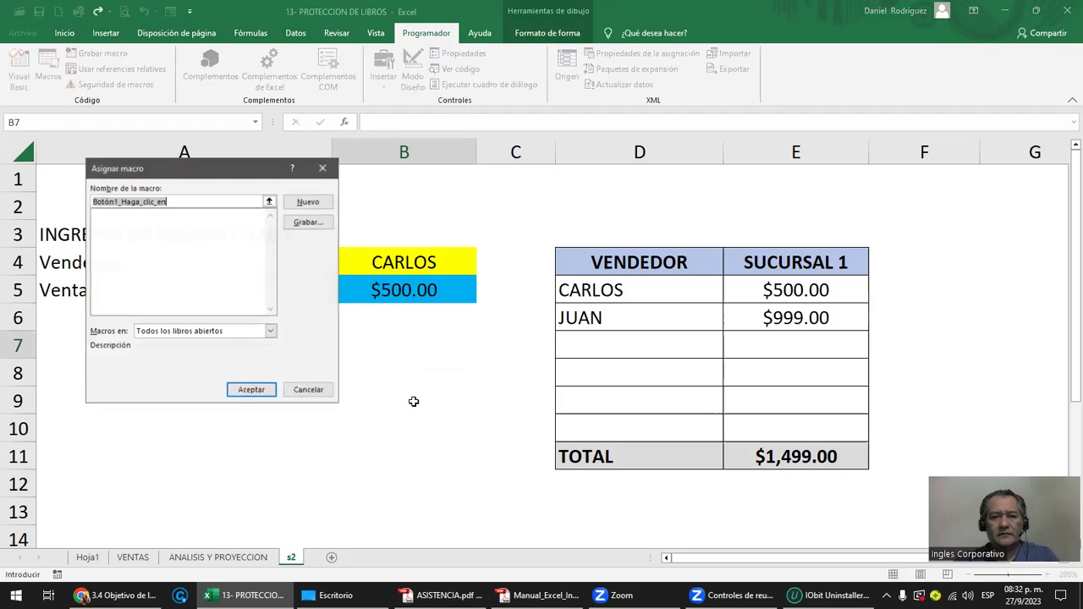
click(251, 389)
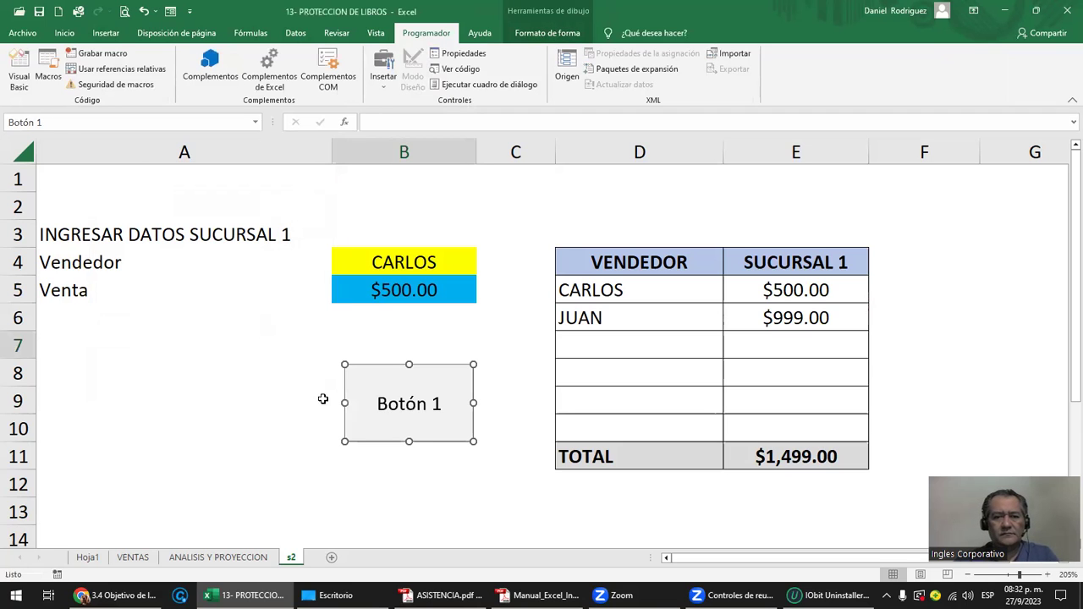
Change the button's caption to ACTUALIZR DATO
click(391, 404)
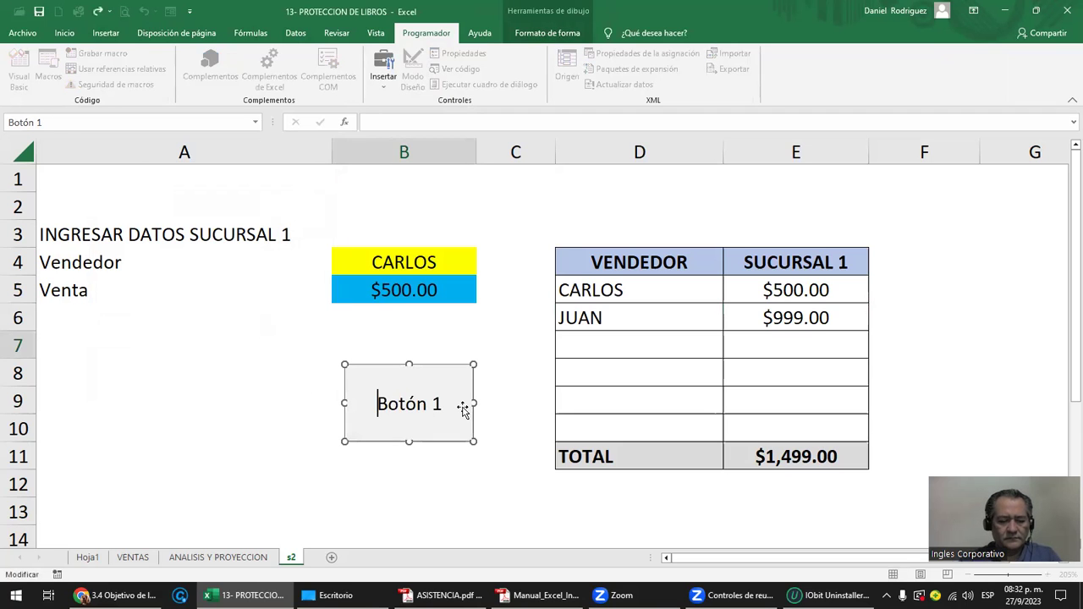
text(P)
key(BackSpace)
text(ACTUALIZR DAR)
key(BackSpace)
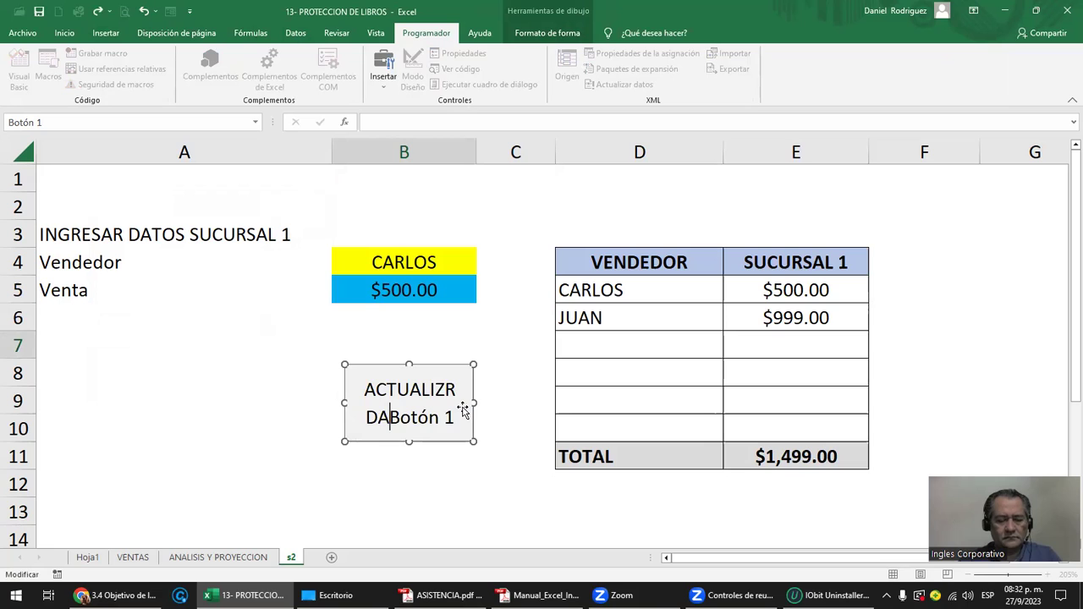
text(TO)
key(Delete)
key(Delete)
key(Delete)
key(Delete)
key(Delete)
key(Delete)
key(Escape)
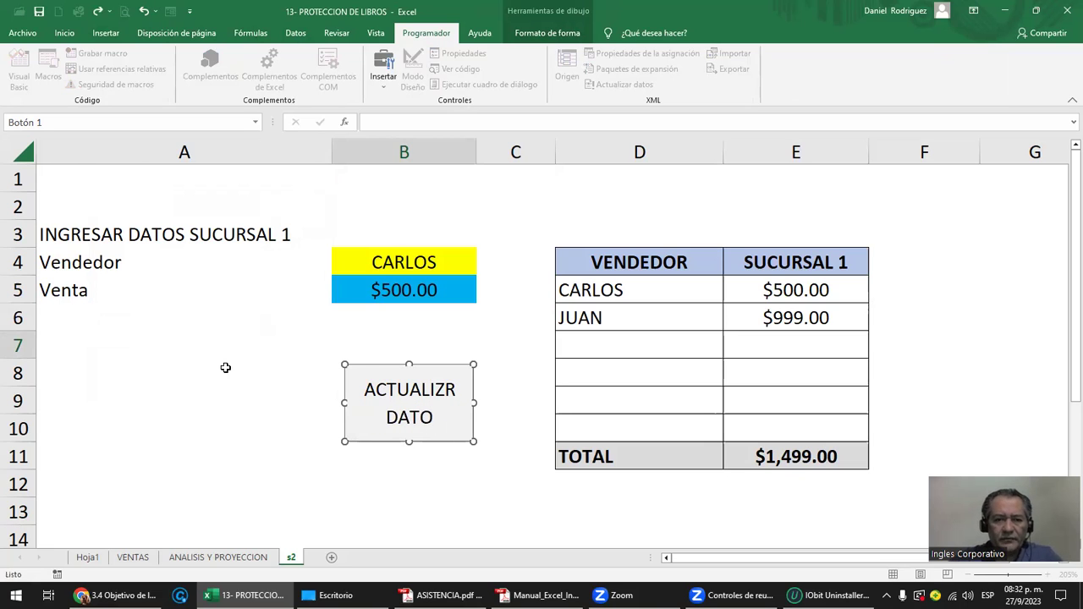
click(196, 365)
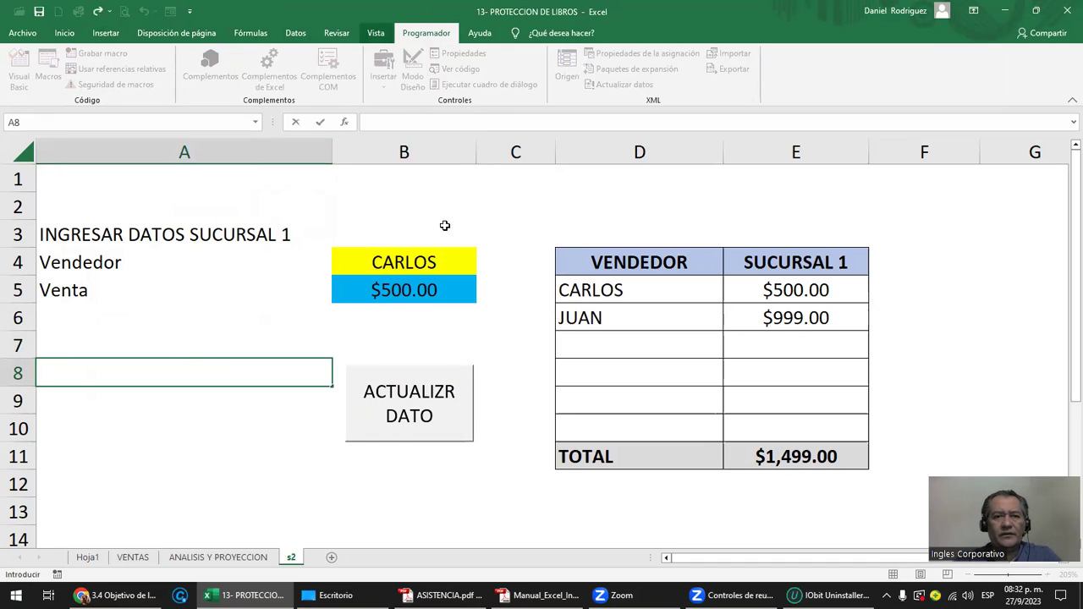
Set up and start a new macro recording with cell B1 selected
click(429, 188)
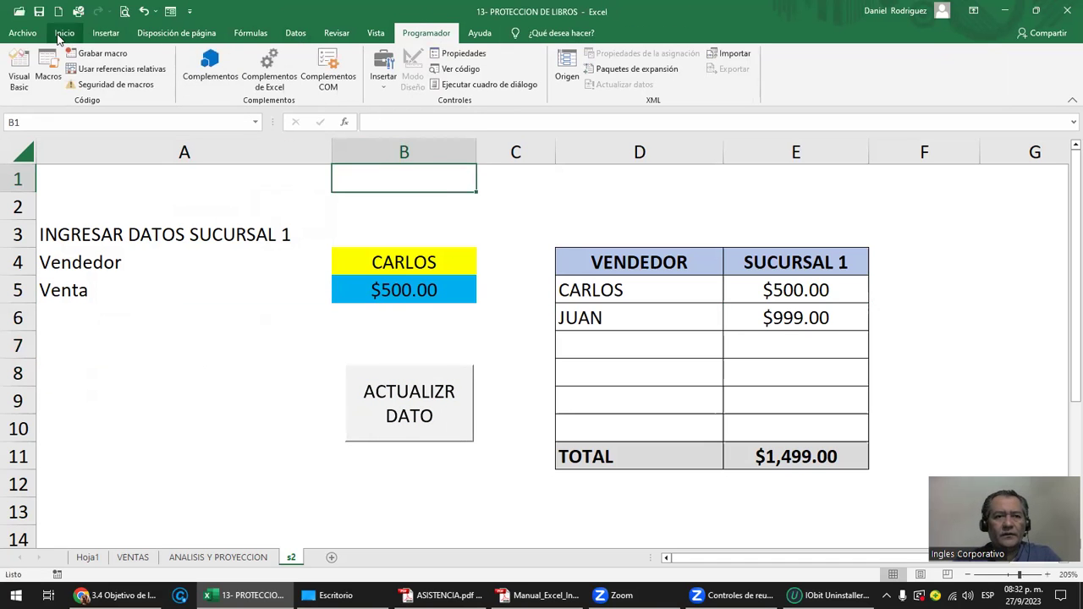
click(103, 55)
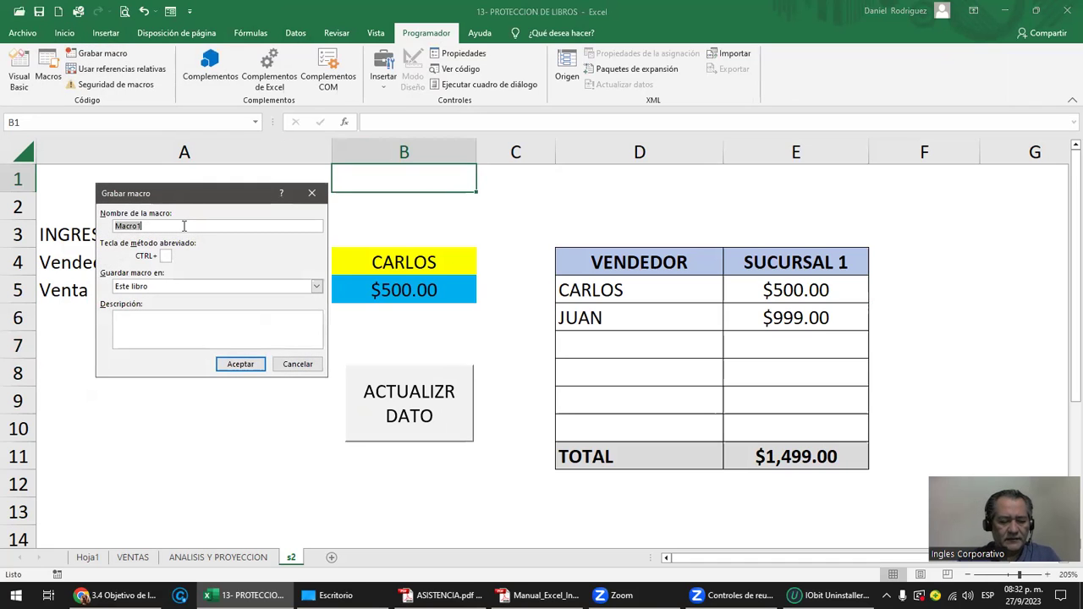
text(PA)
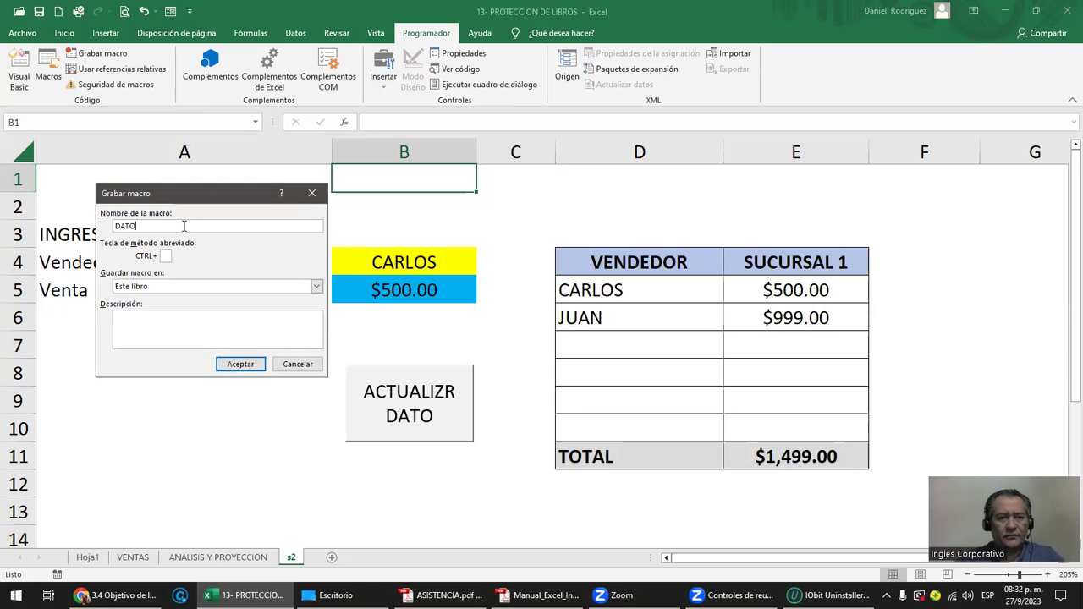
text(D)
click(239, 364)
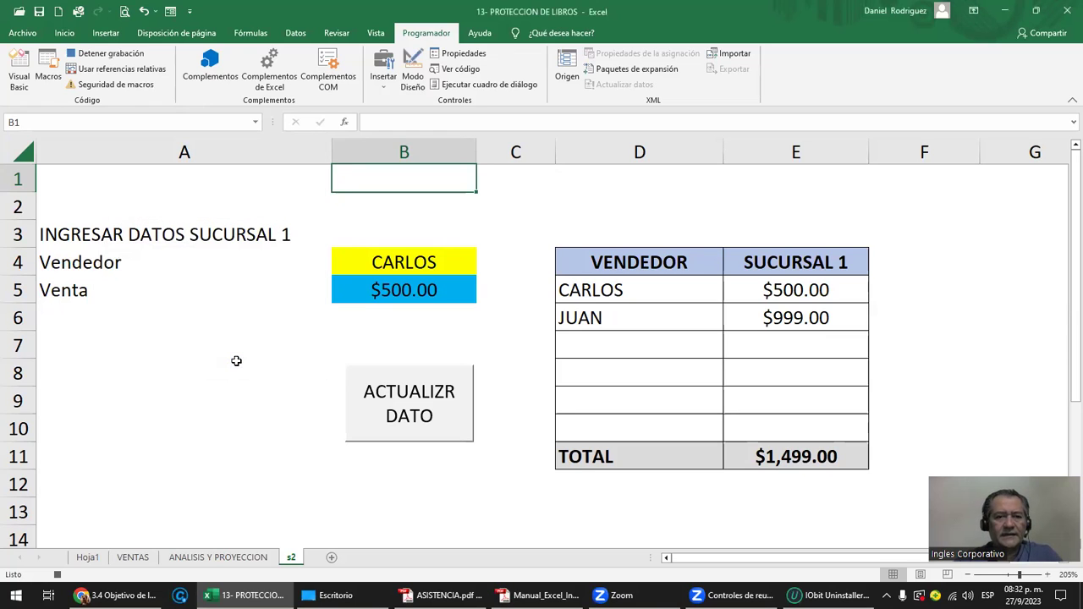
Paste B4's seller name into D5 and B5's amount into E5 as values
click(392, 264)
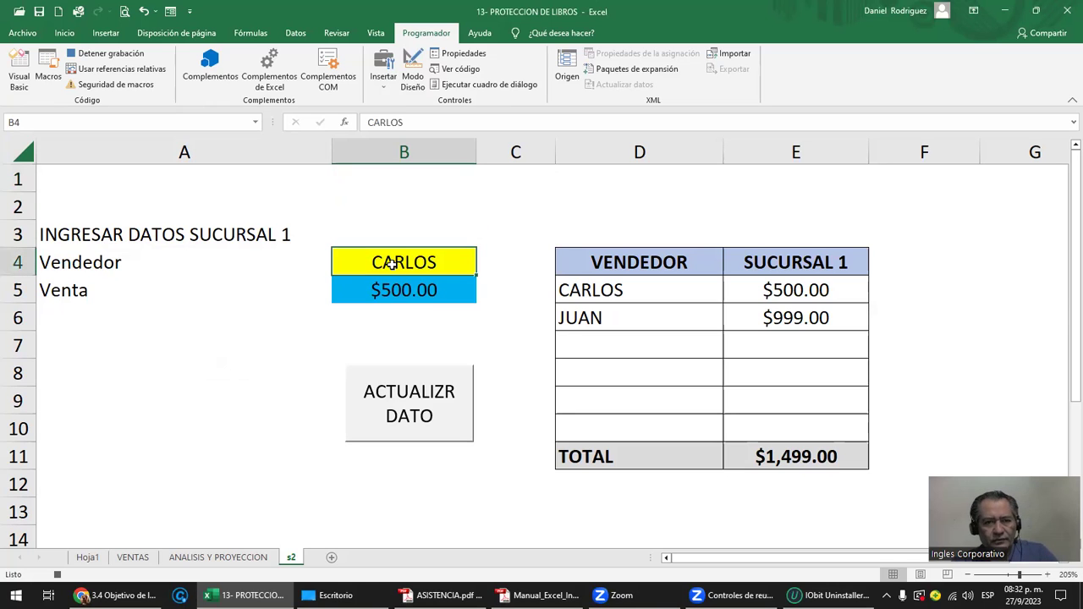
key(ctrl+c)
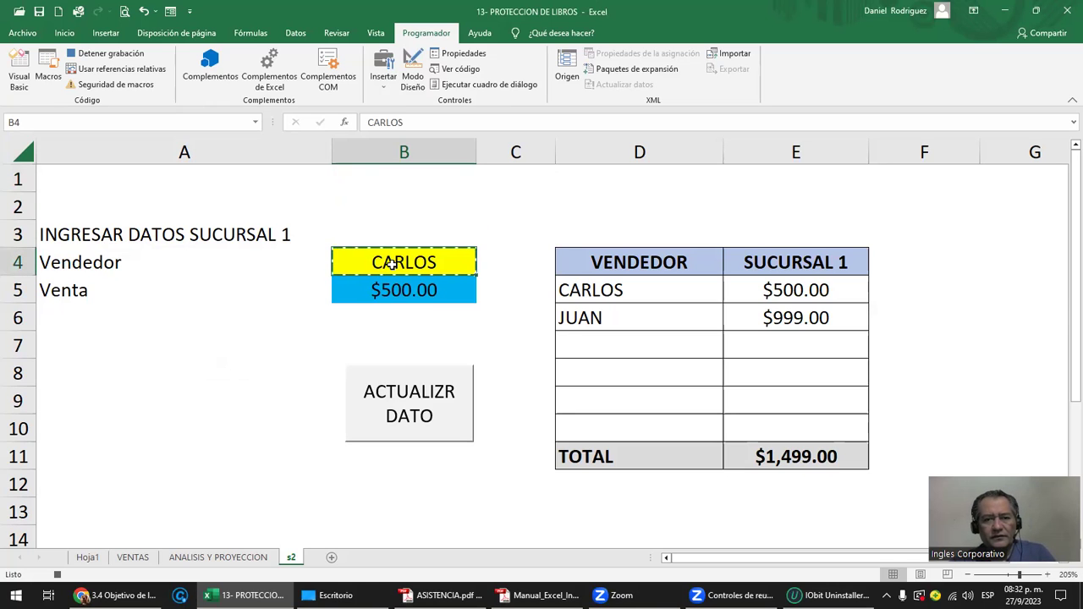
click(608, 291)
right_click(607, 292)
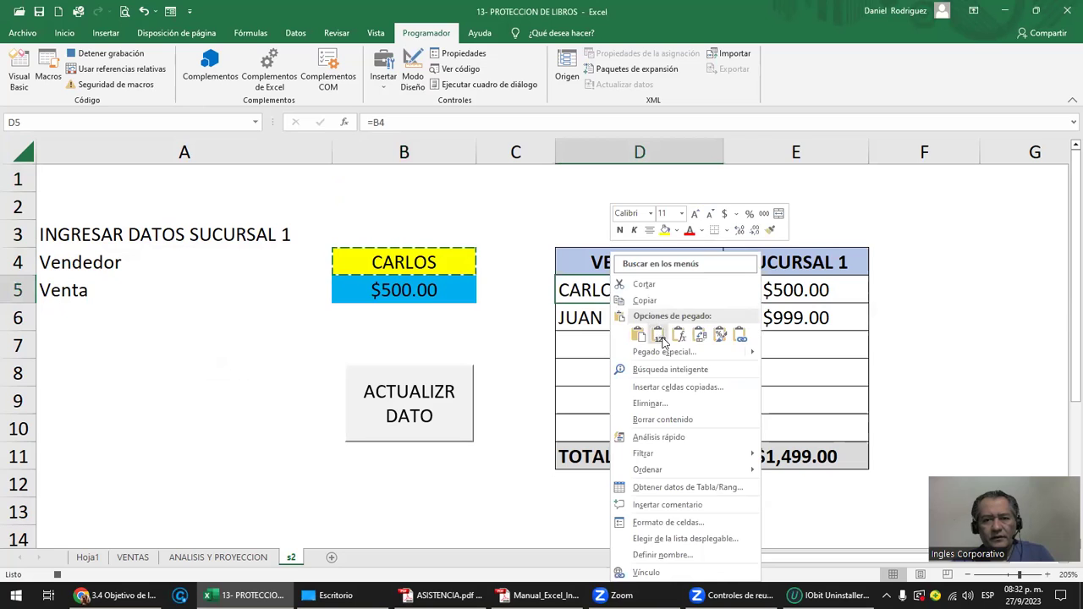
click(659, 336)
click(409, 291)
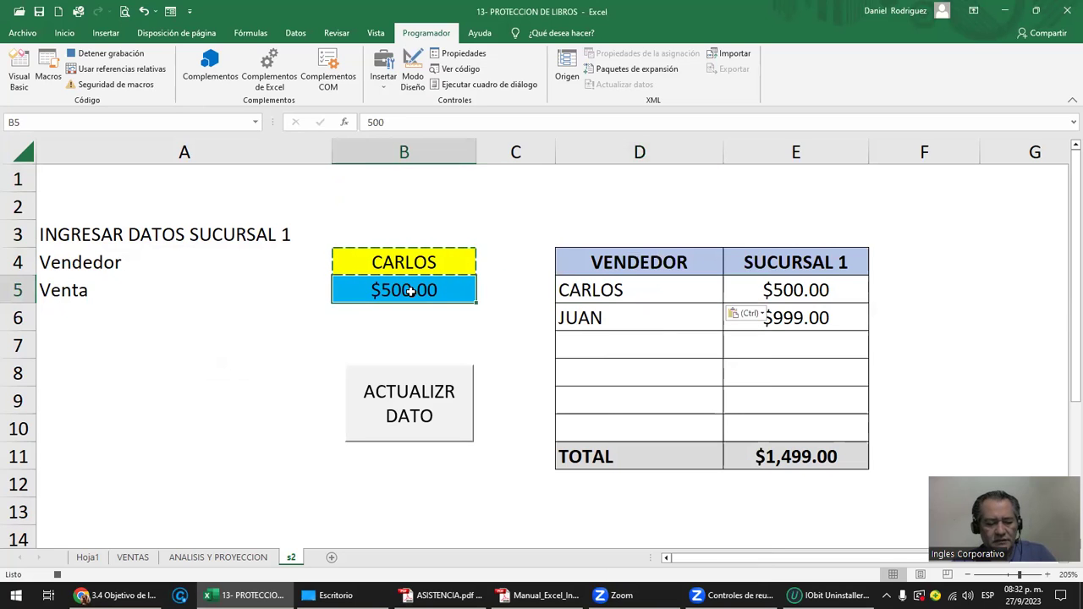
key(ctrl+c)
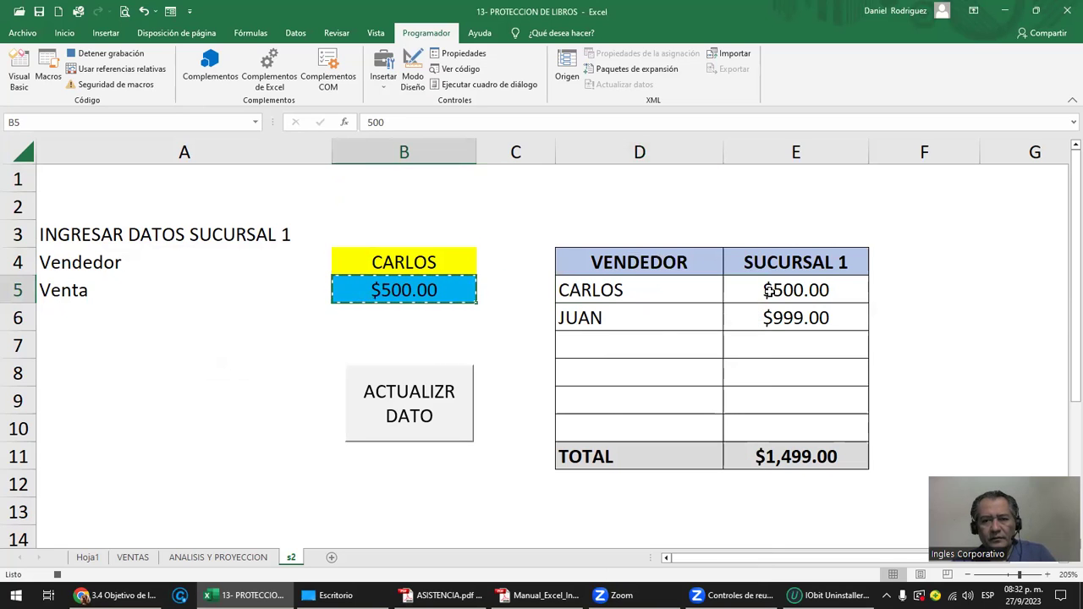
click(768, 290)
right_click(768, 290)
click(822, 339)
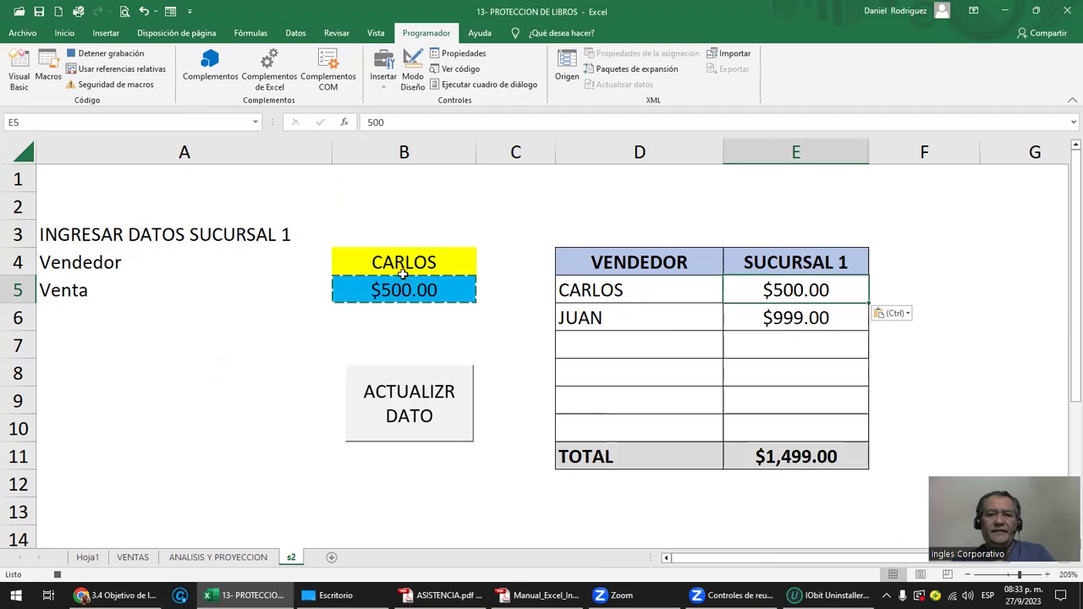
Check the pasted CARLOS and 500 in D5:E5 and stop the recording
click(575, 289)
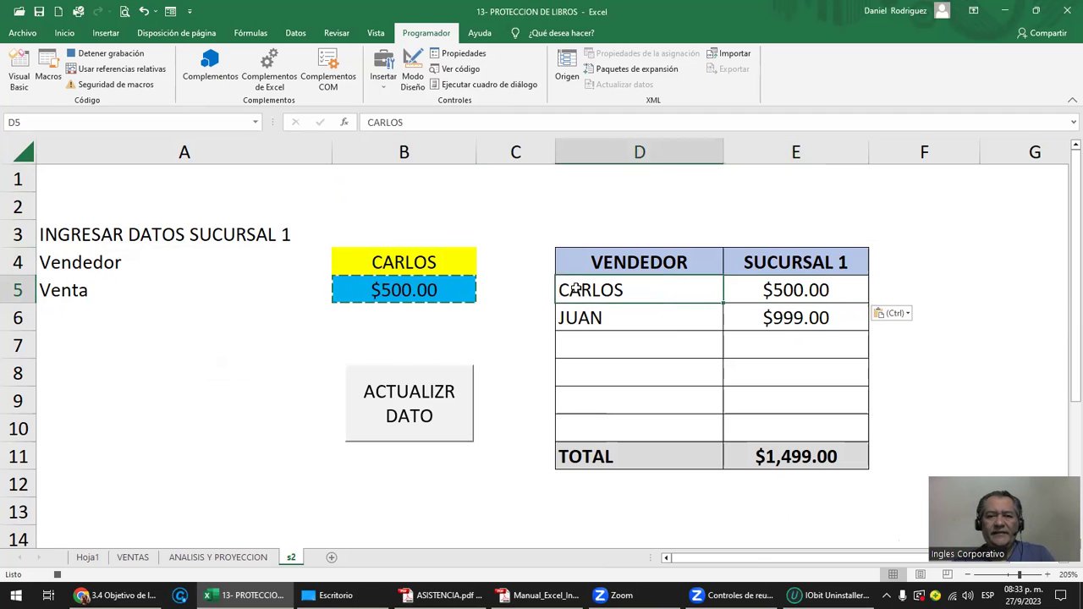
click(771, 290)
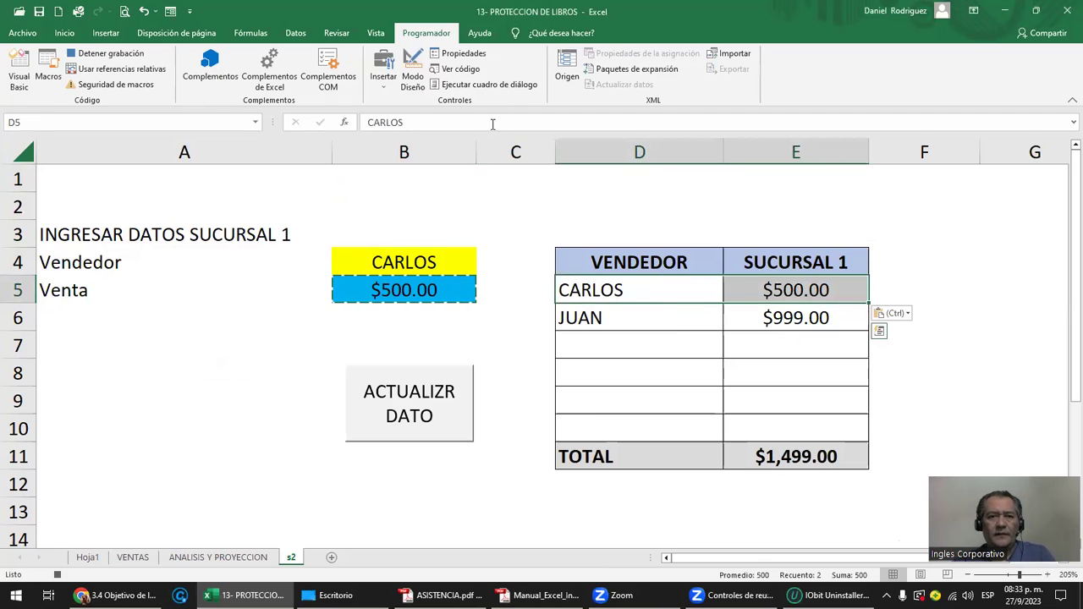
click(84, 54)
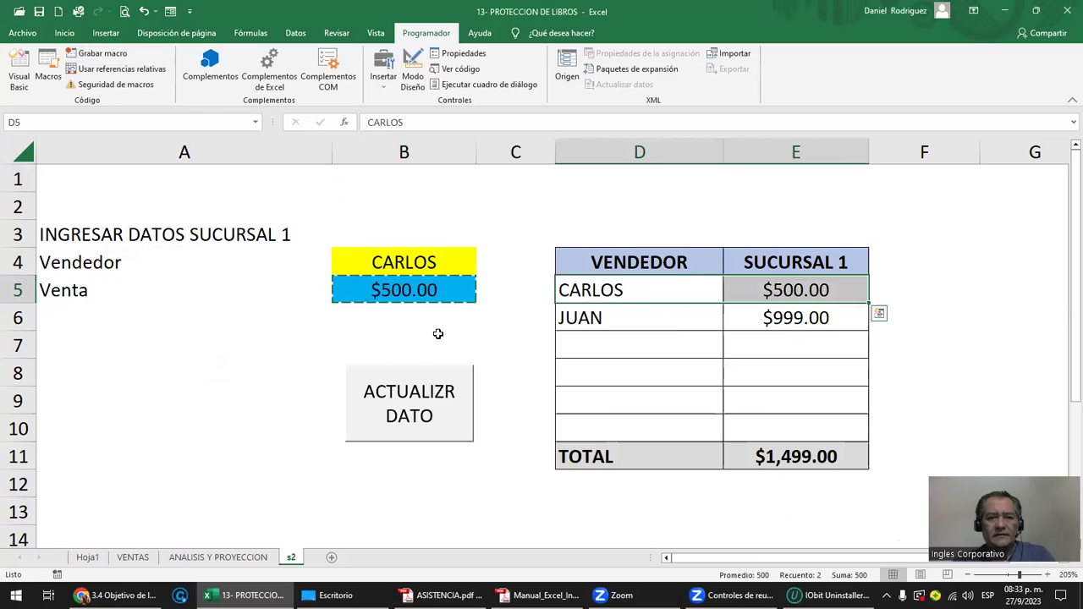
Start recording a new macro named DATO2
click(481, 346)
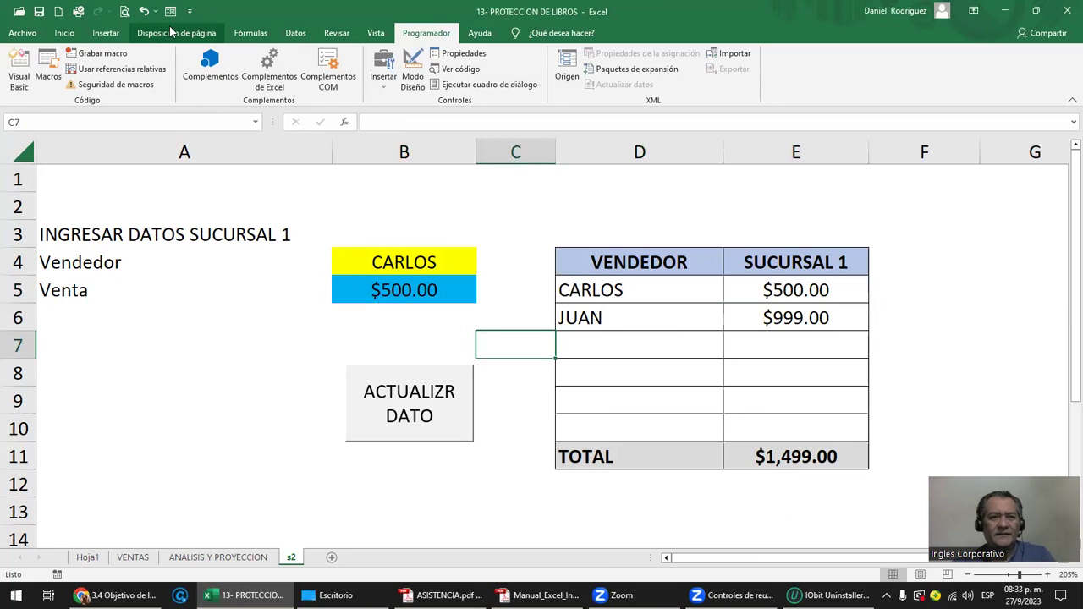
click(103, 54)
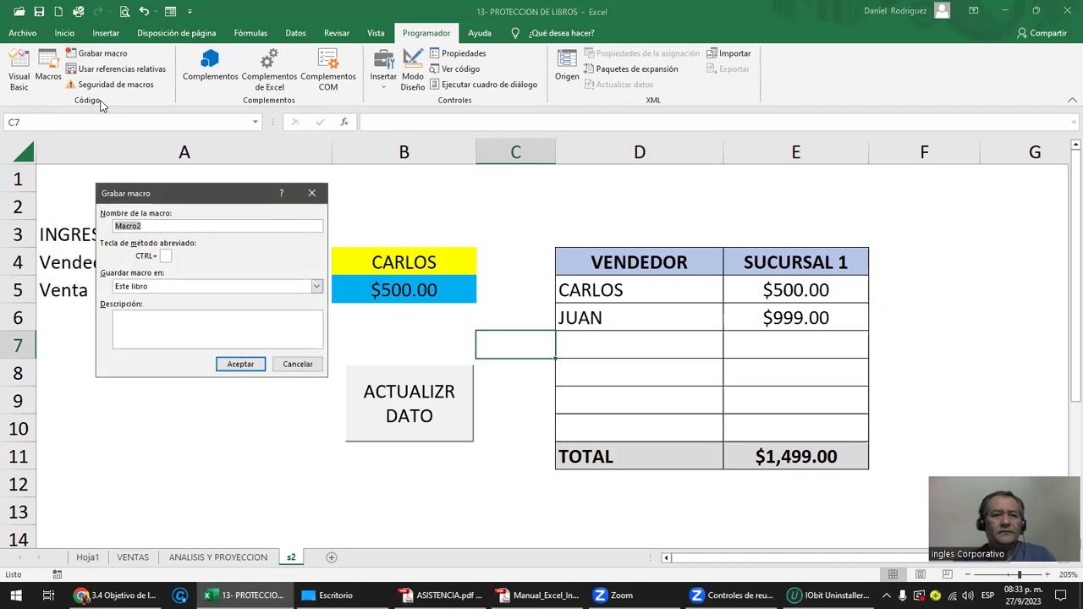
text(DATO2)
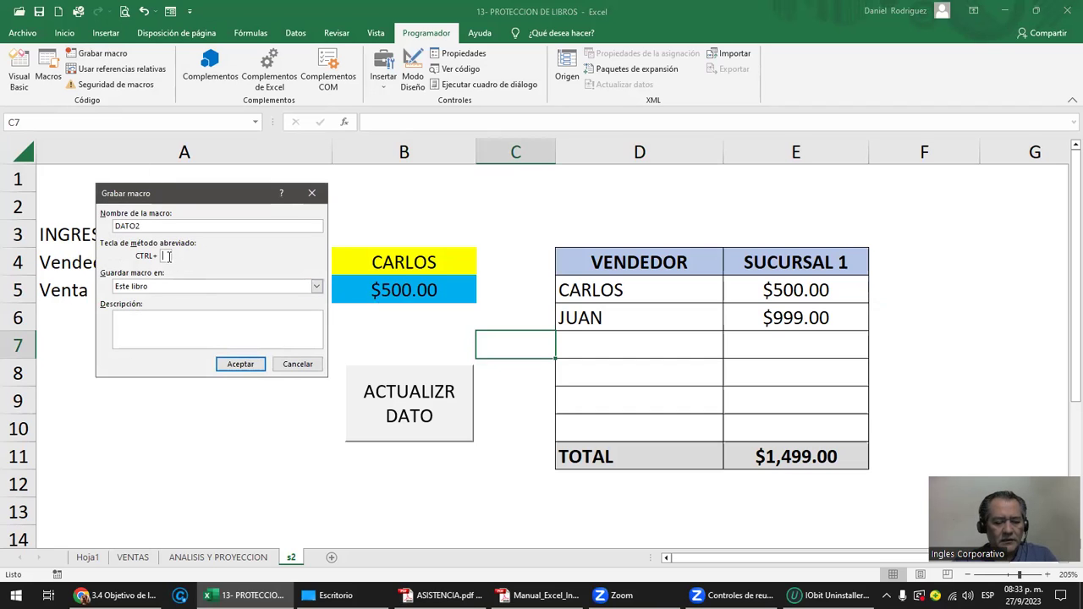
click(168, 257)
text(F)
click(240, 364)
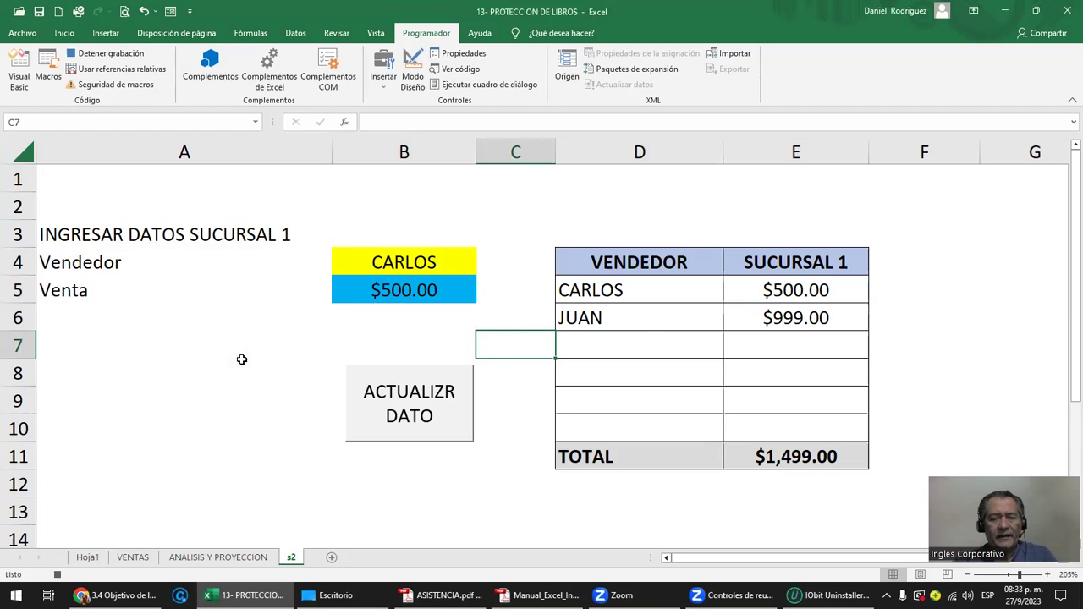
Insert an entire row at D5:E5, check the result, then undo it
drag(593, 293, 748, 291)
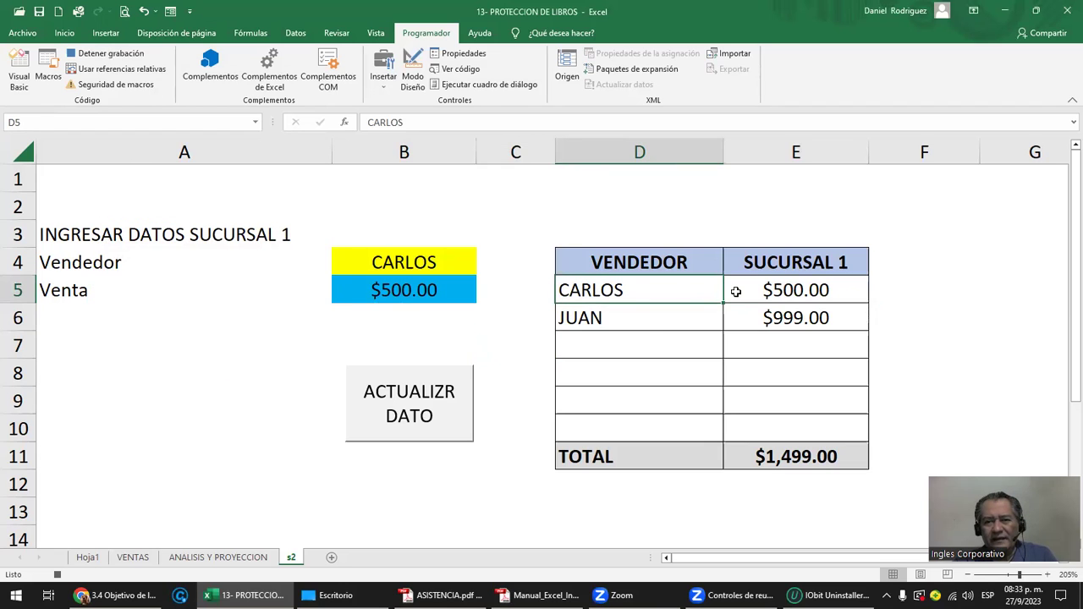
right_click(649, 295)
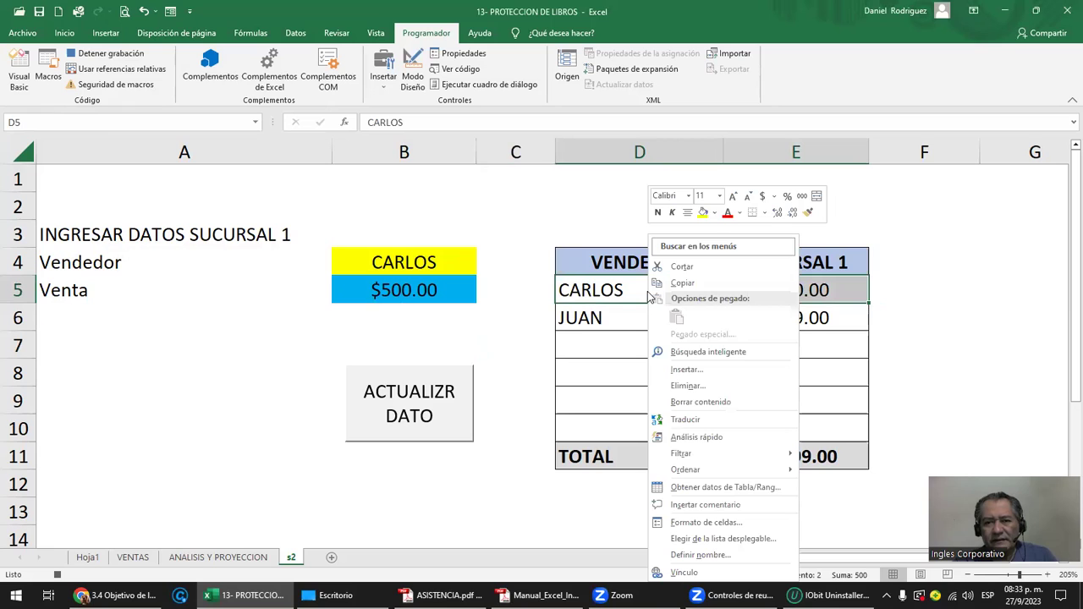
click(701, 372)
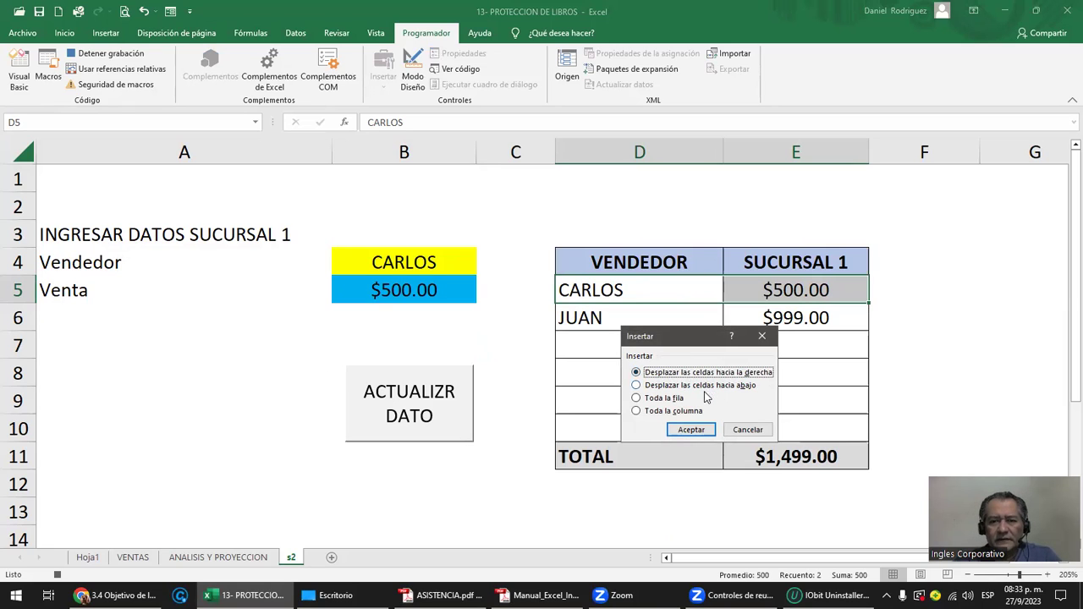
click(671, 399)
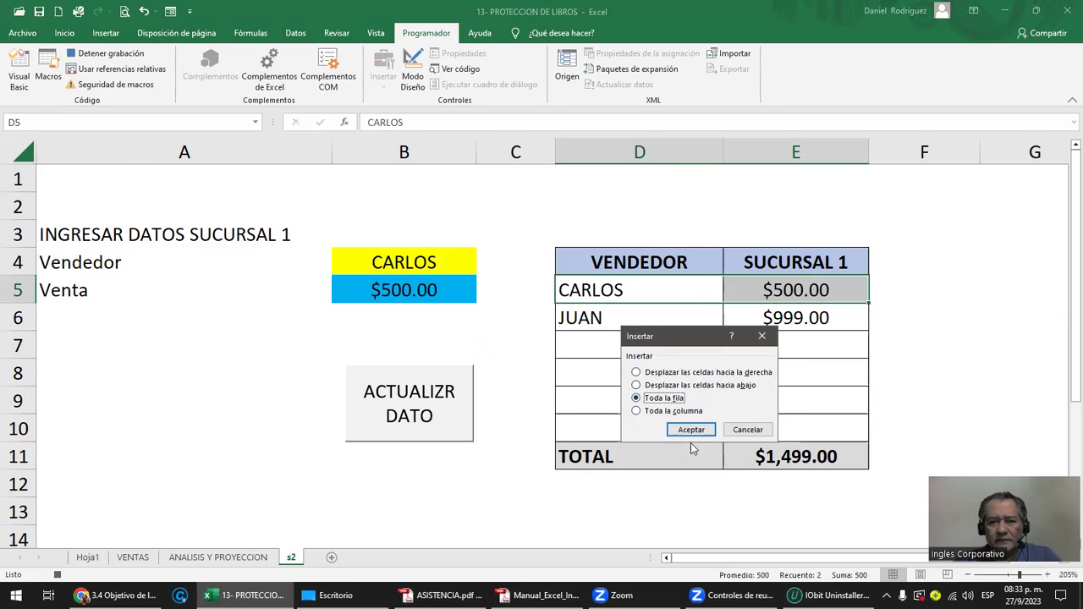
click(689, 430)
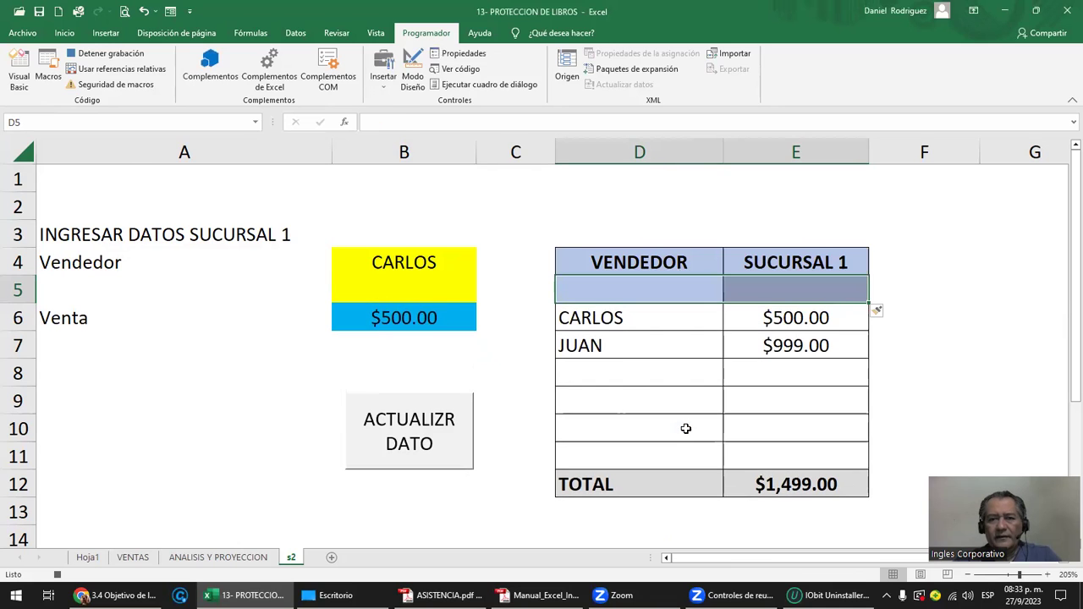
click(605, 317)
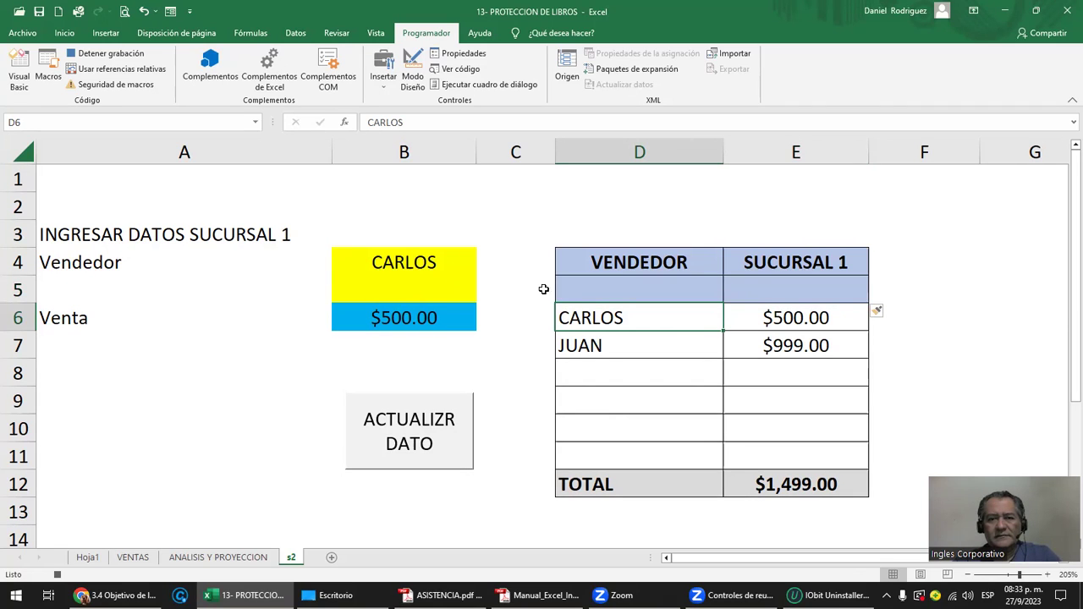
click(400, 280)
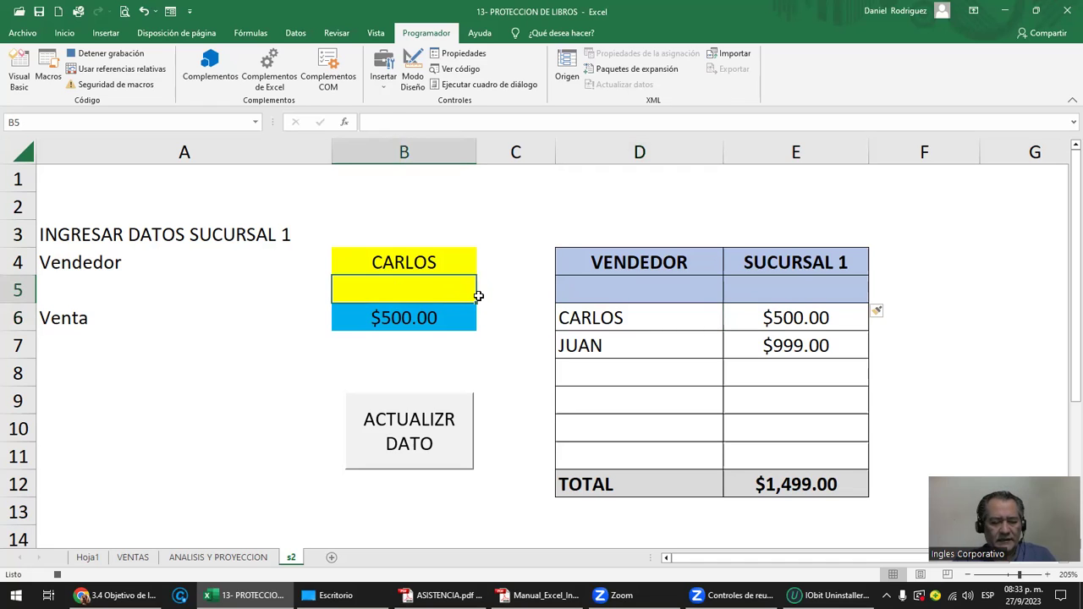
key(ctrl+z)
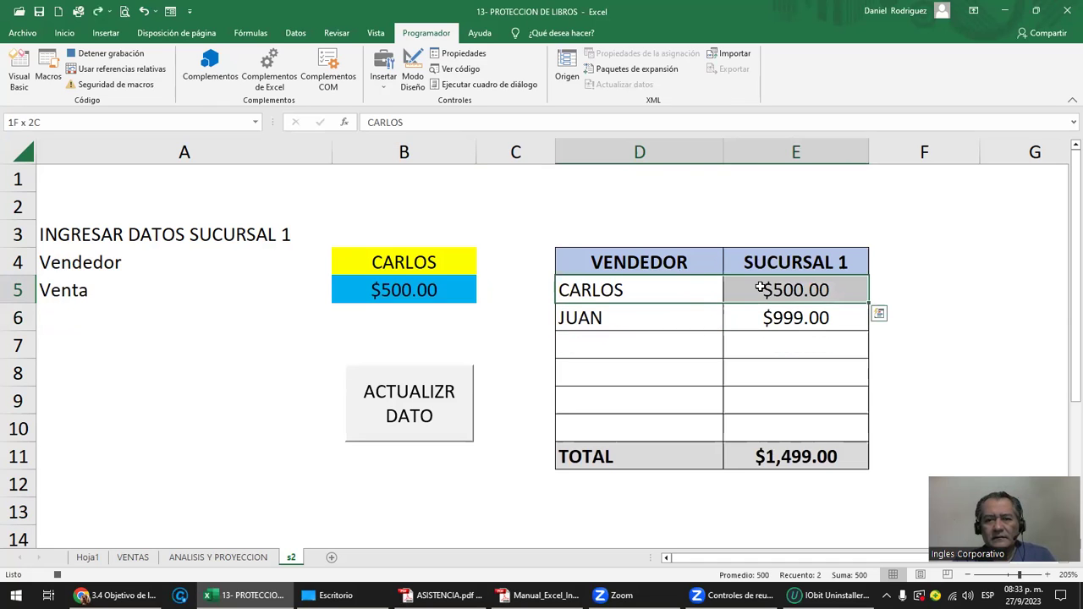
Insert blank cells at D5:E5, shifting CARLOS $500.00 and JUAN $999.00 down
right_click(633, 290)
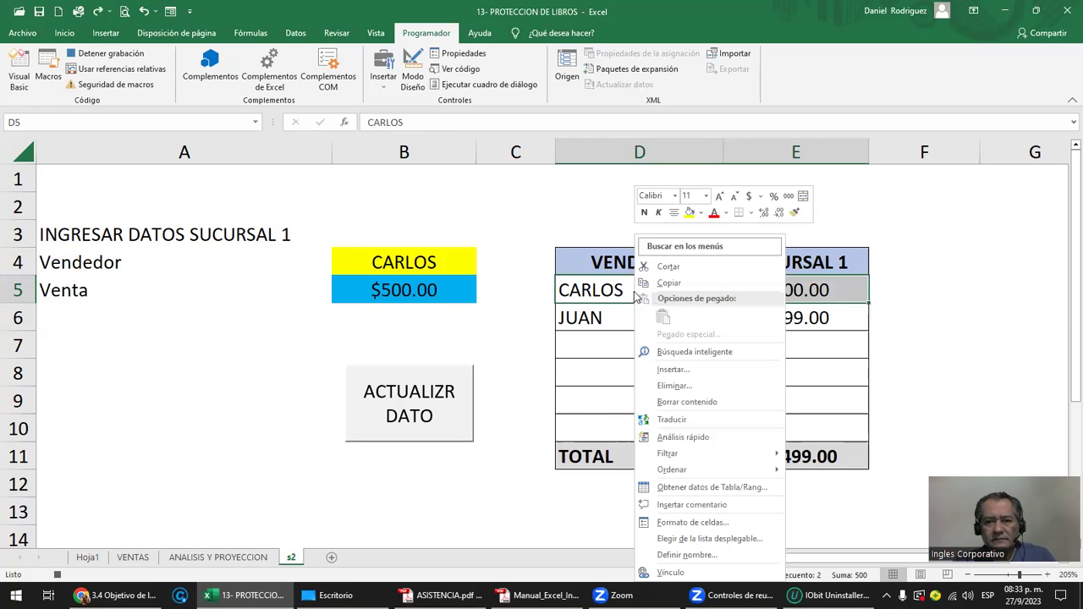
click(701, 370)
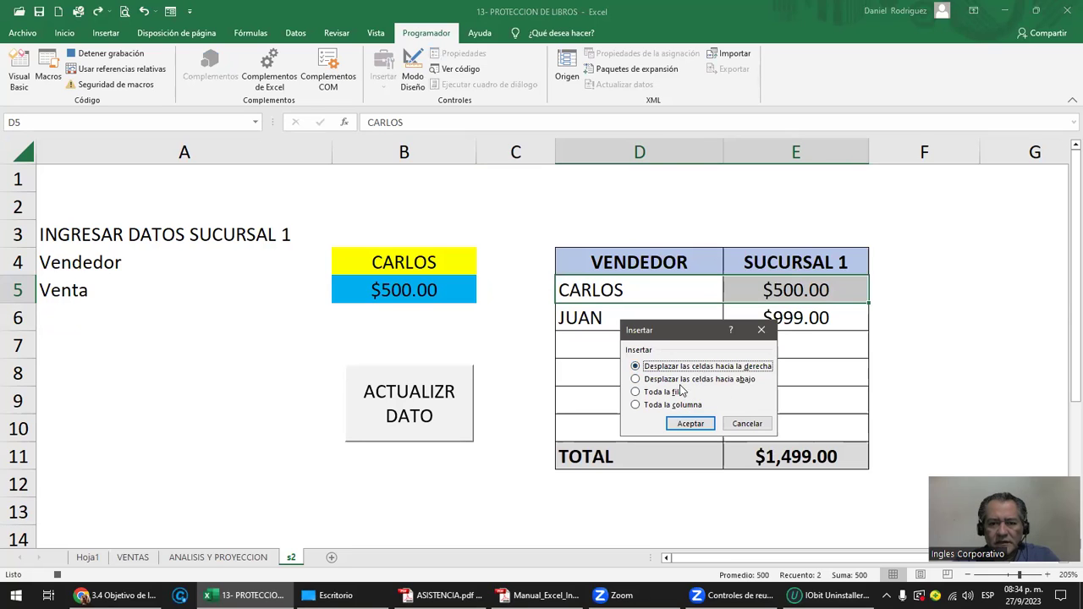
click(698, 380)
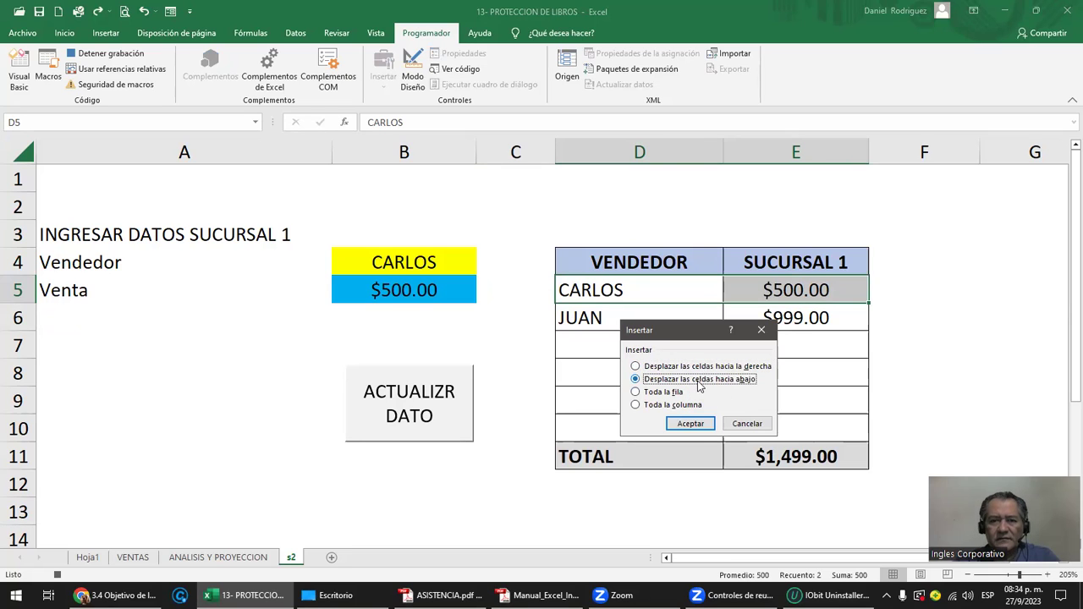
click(688, 425)
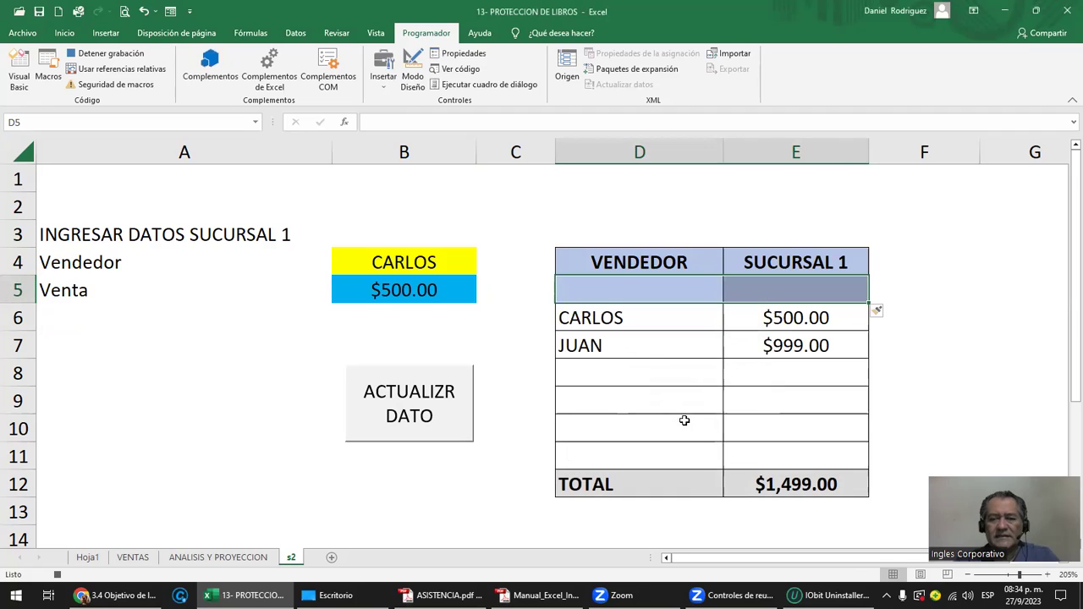
drag(611, 315, 764, 317)
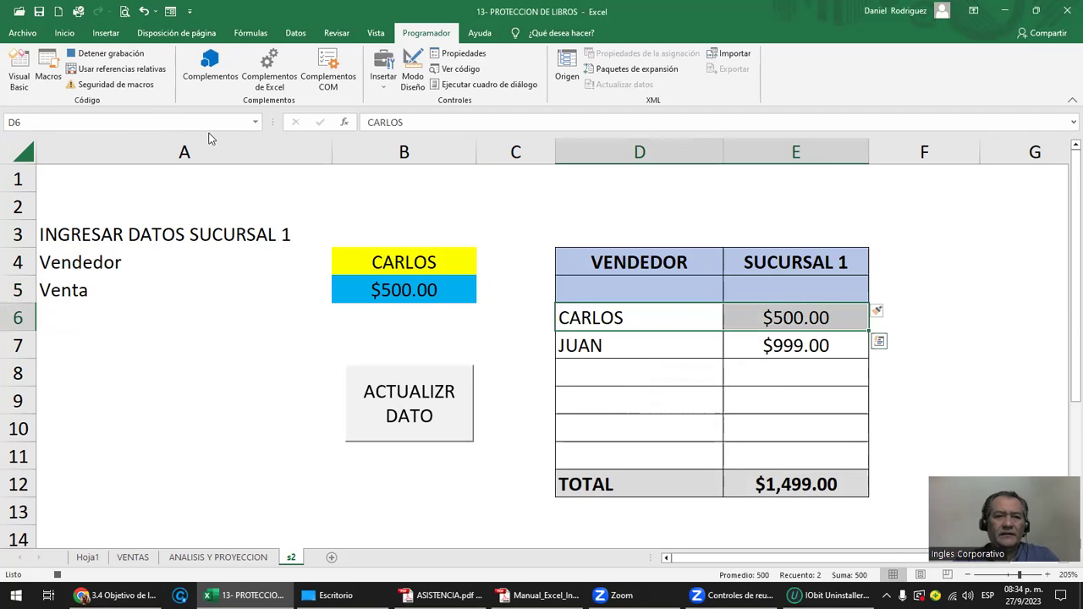
Copy D6:E6's formatting onto D5:E5 and paste CARLOS from B4 as a value into D5
click(64, 33)
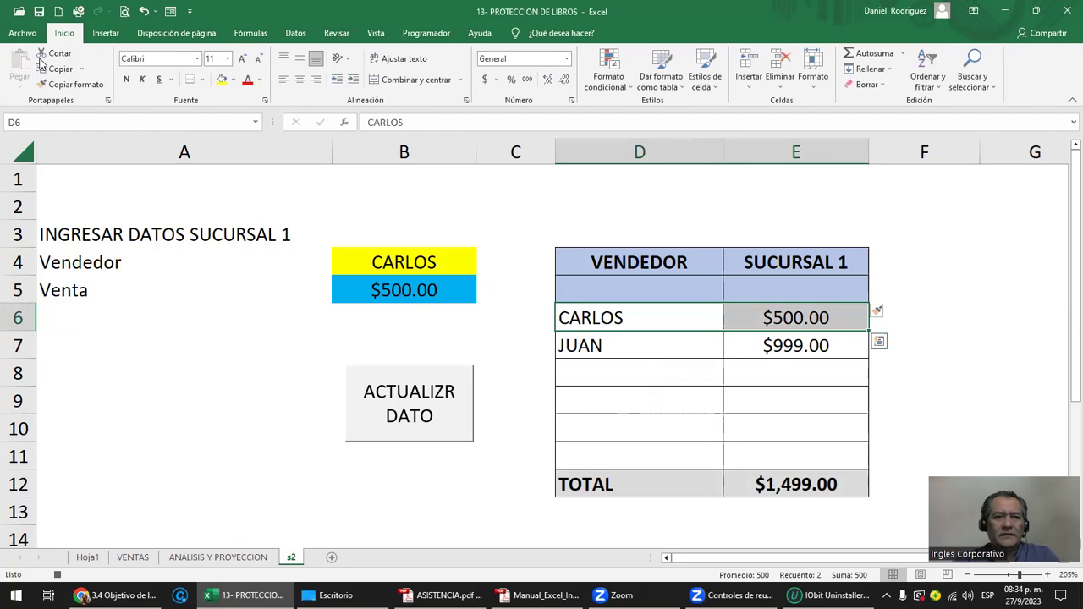
click(52, 85)
click(602, 290)
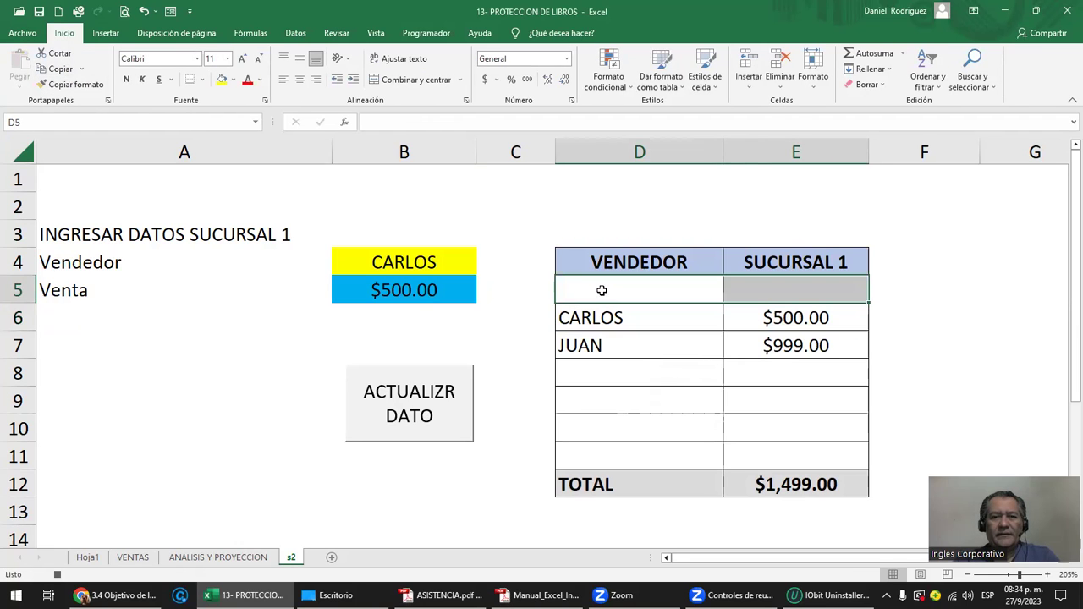
click(408, 264)
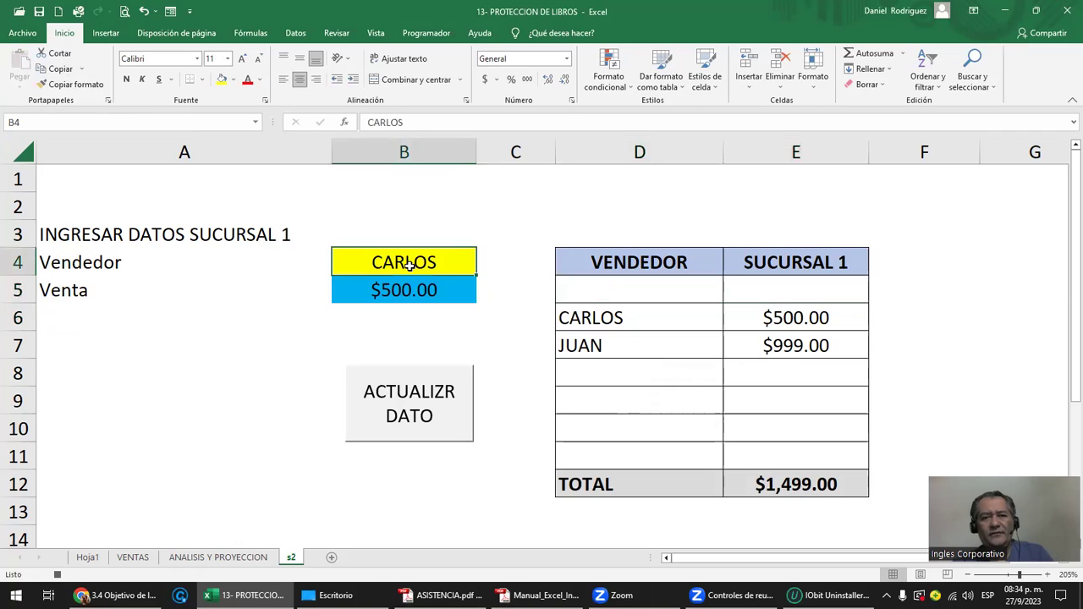
key(ctrl+c)
right_click(638, 289)
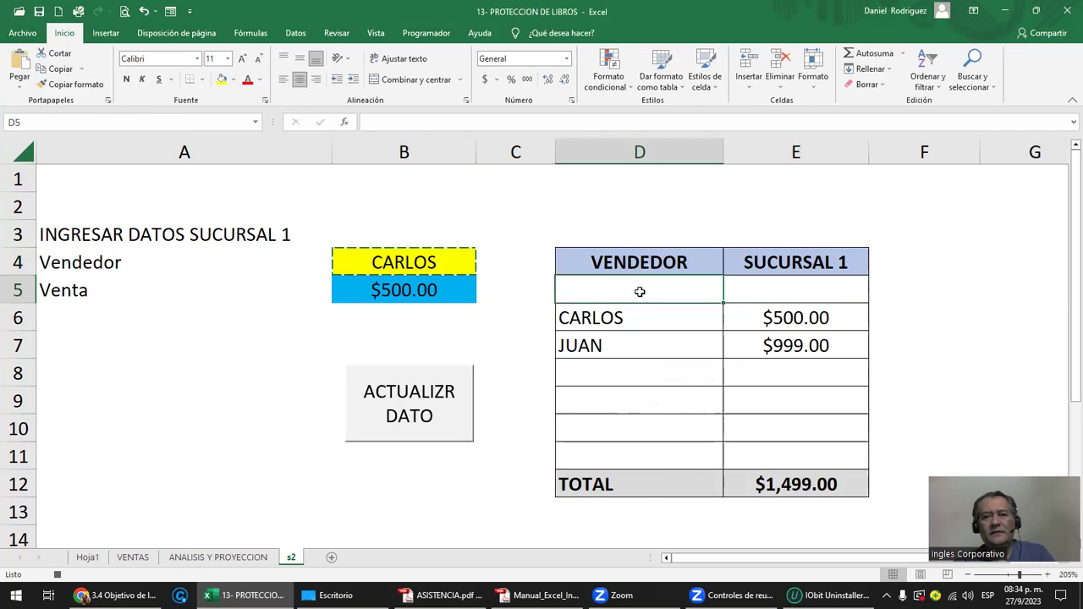
click(684, 337)
Paste the $500.00 sale from B5 as a value into E5
click(425, 290)
key(ctrl+c)
right_click(764, 291)
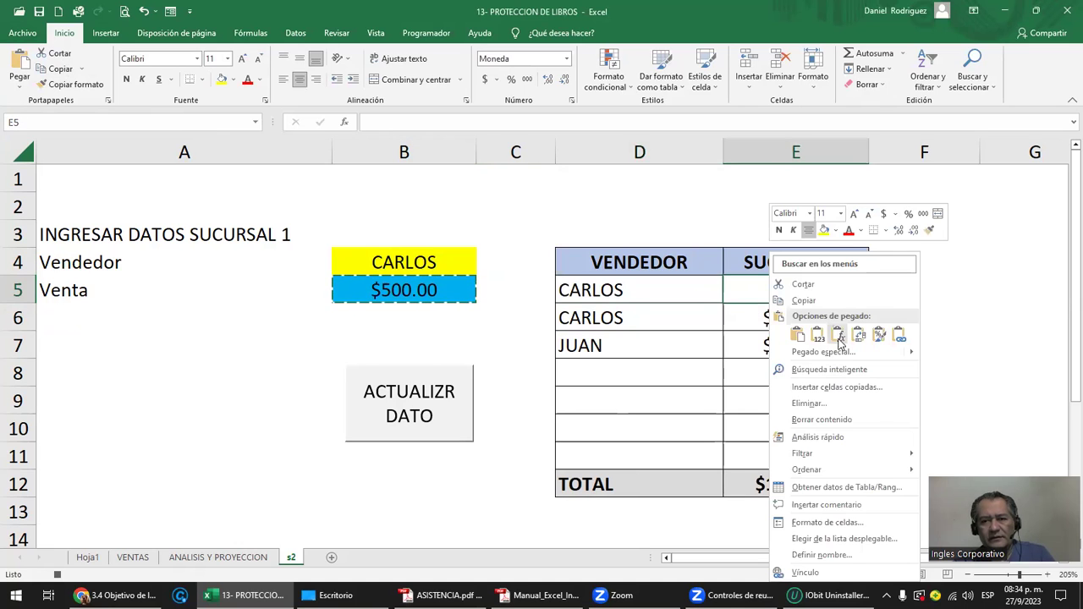
click(817, 335)
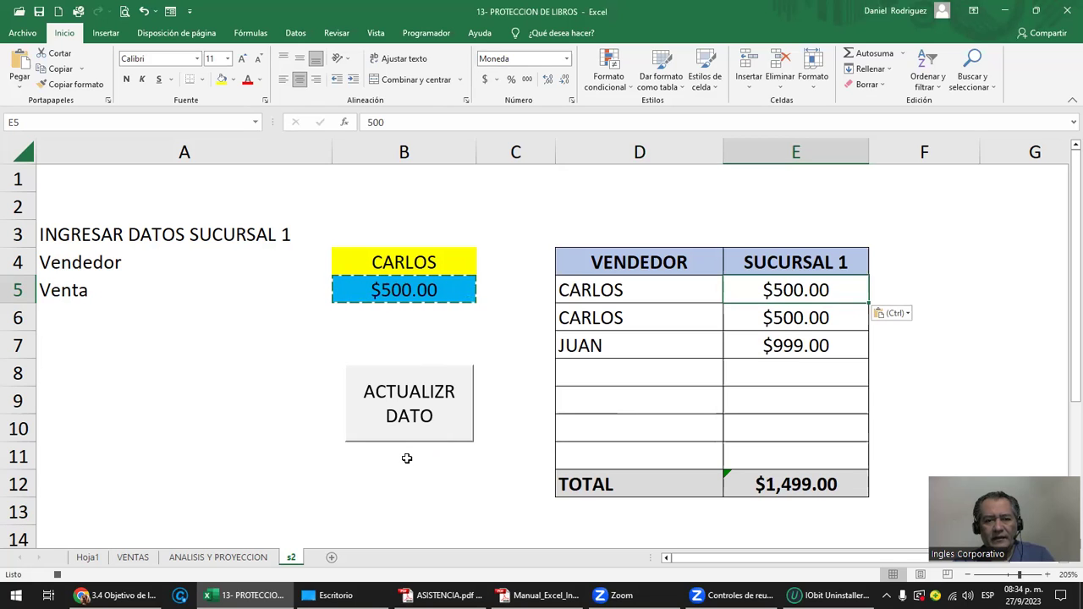
click(407, 457)
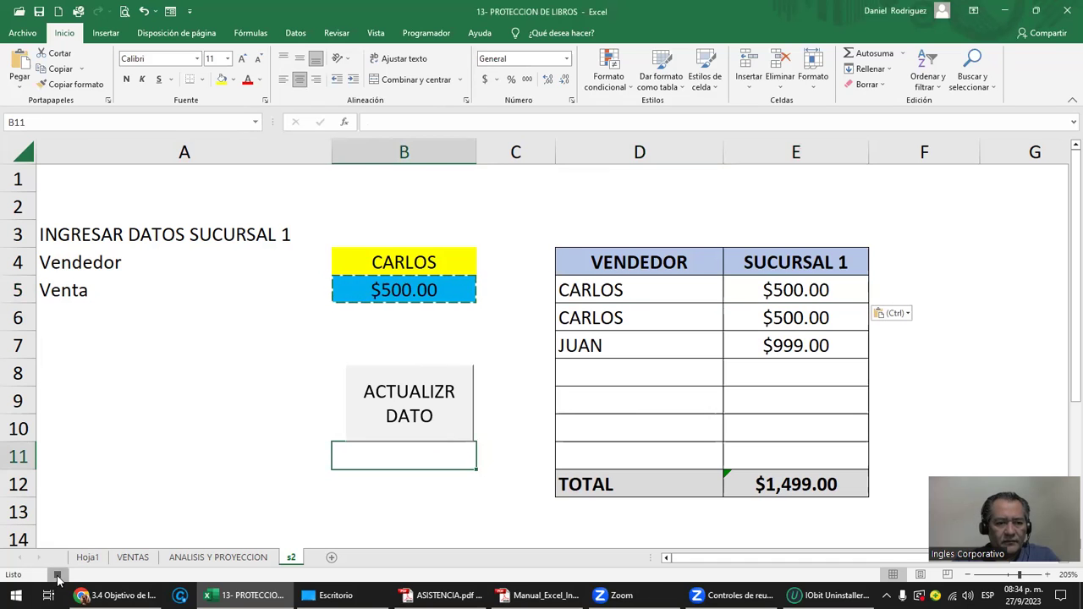
Assign macro DATO2 to the ACTUALIZR DATO button and run it to add another CARLOS $500.00 row
right_click(457, 394)
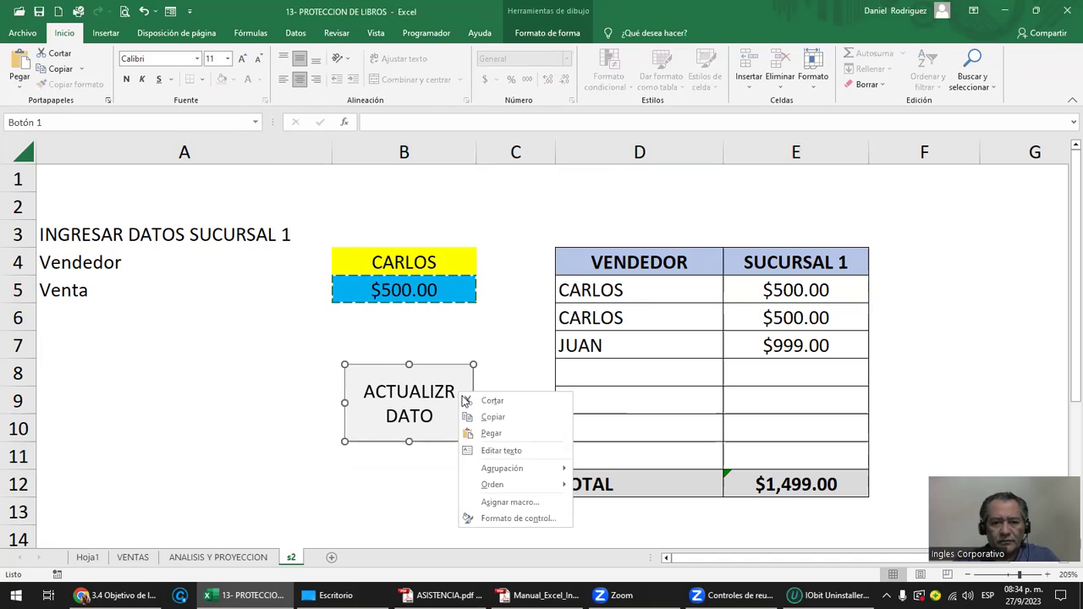
mouse_move(508, 468)
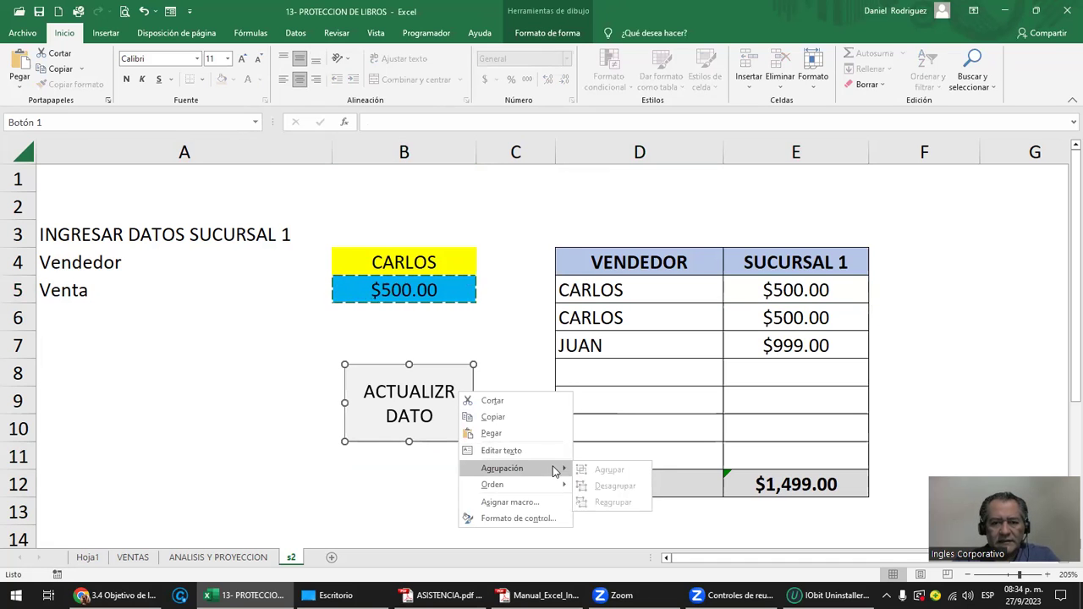
click(533, 503)
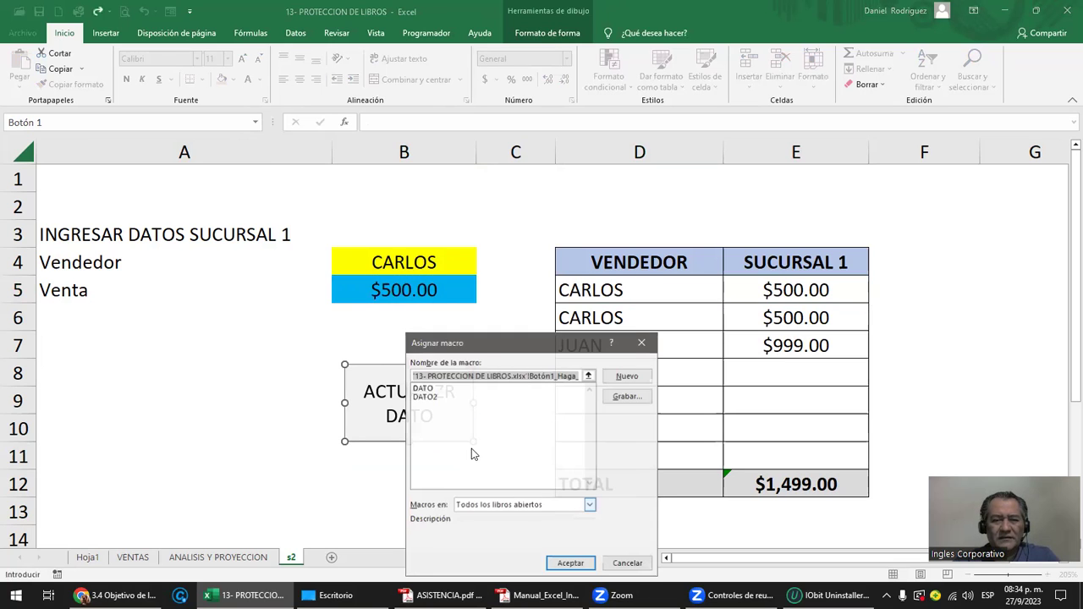
click(430, 398)
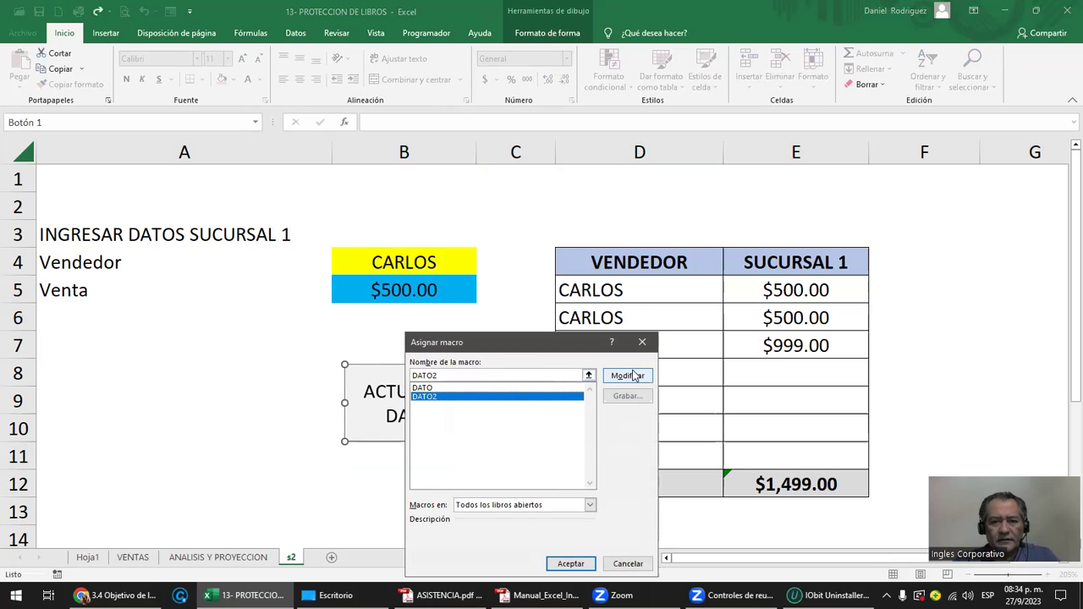
click(580, 565)
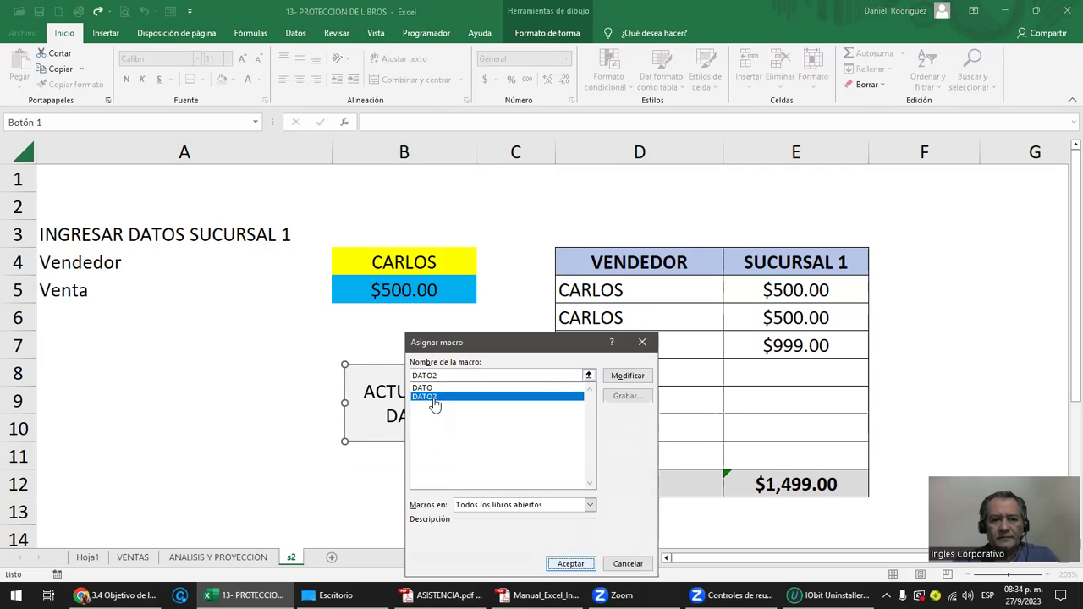
click(434, 402)
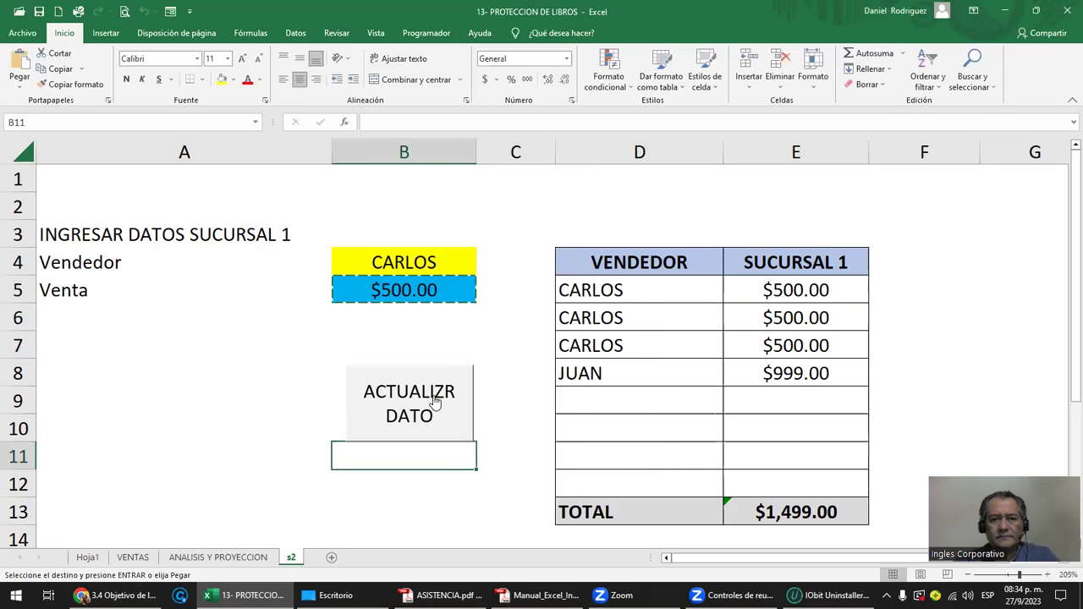
Clear the sales table D5:E12 and run ACTUALIZR DATO to add CARLOS $500.00
drag(624, 295, 773, 470)
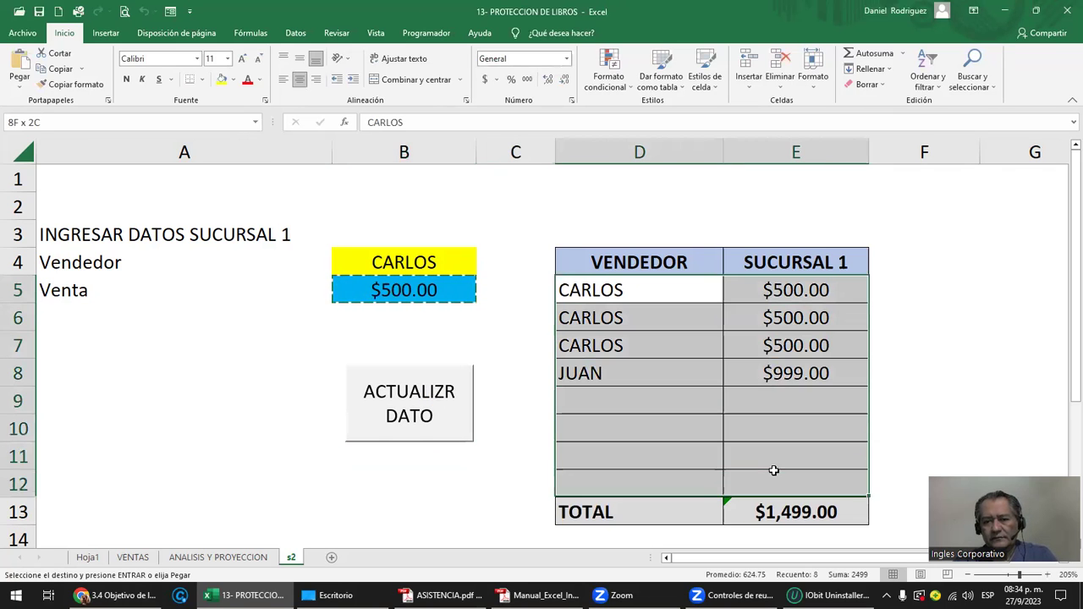
key(Delete)
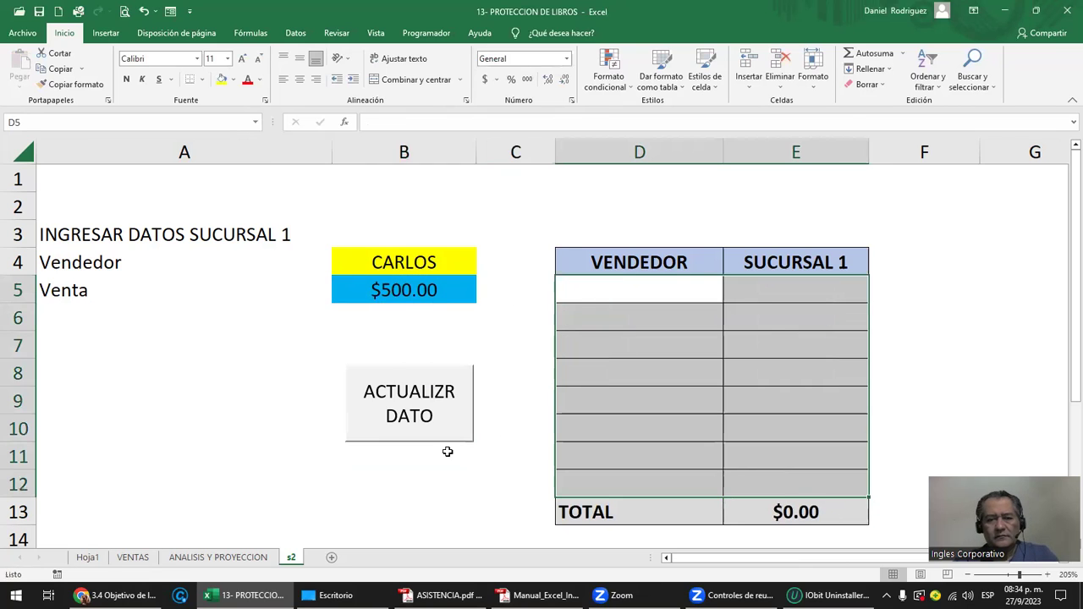
click(447, 451)
click(396, 269)
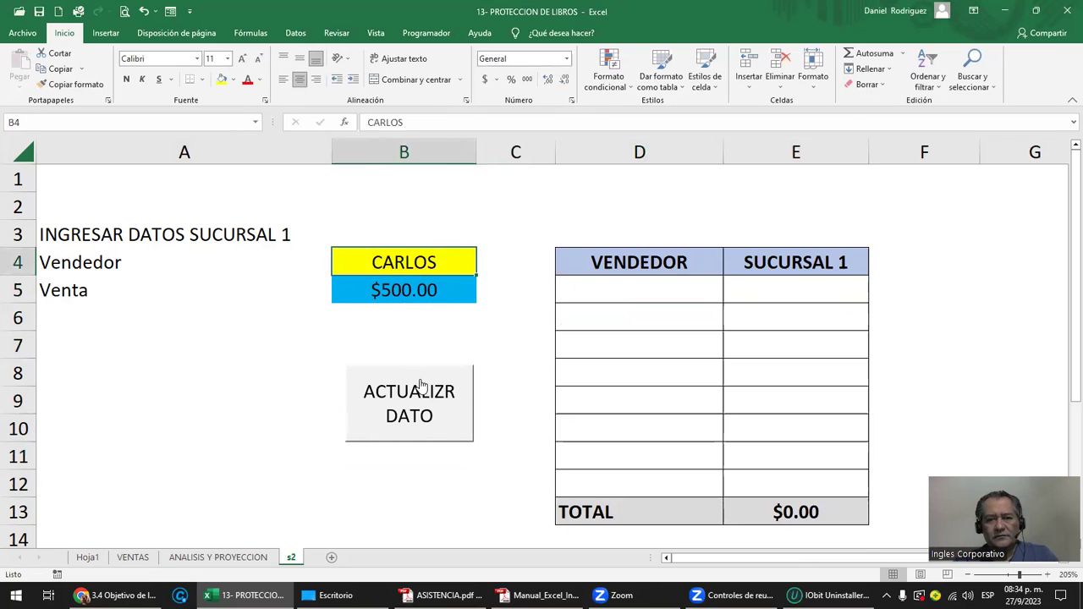
click(421, 385)
Enter JOSE in B4 and 550 in B5, then run ACTUALIZR DATO to add JOSE's sale
click(398, 266)
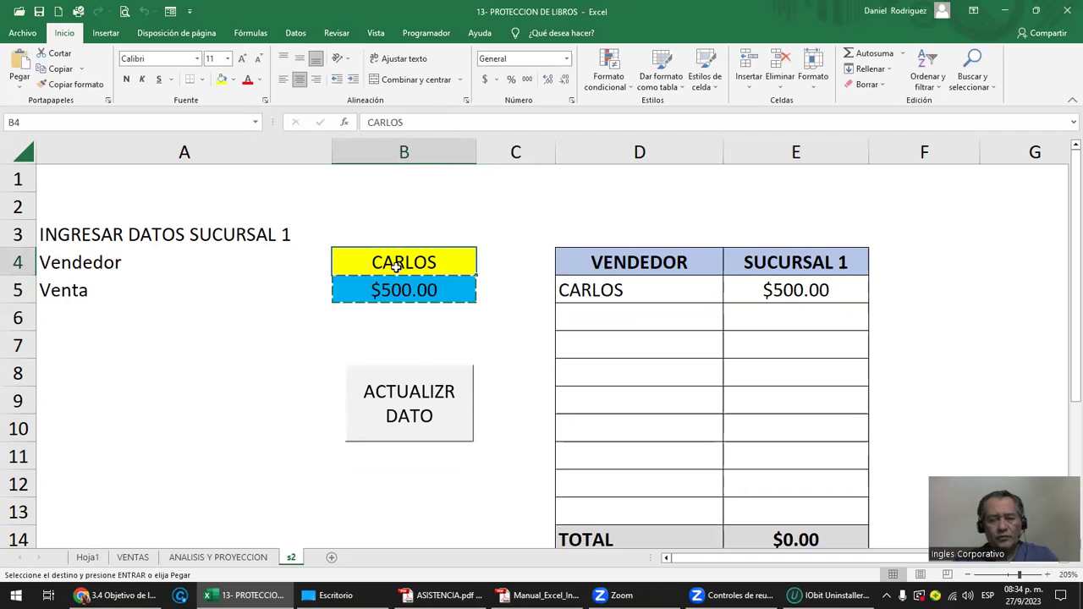
text(JOSE)
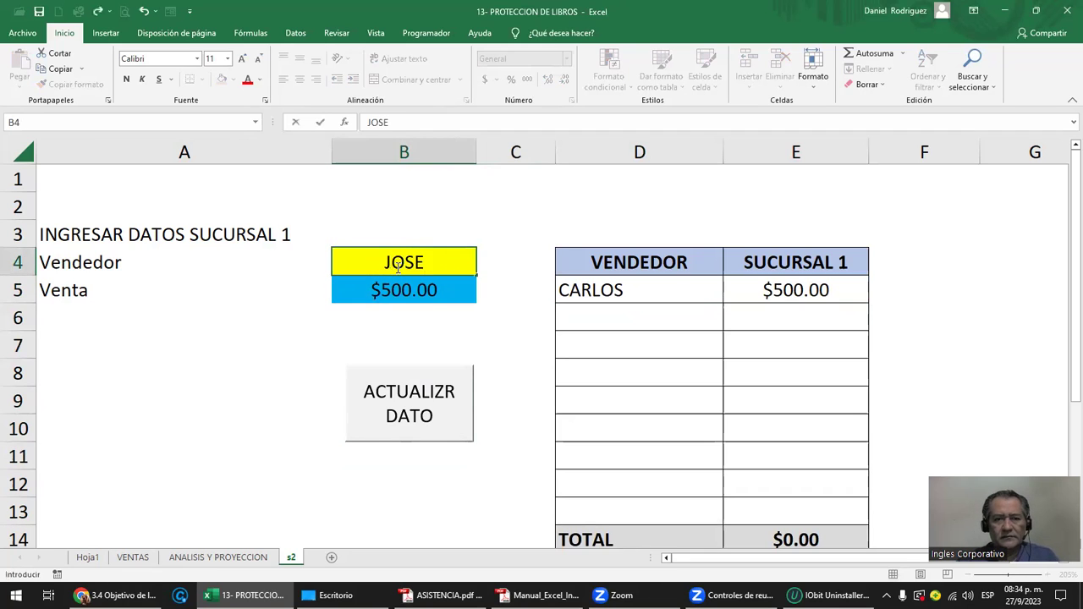
key(Return)
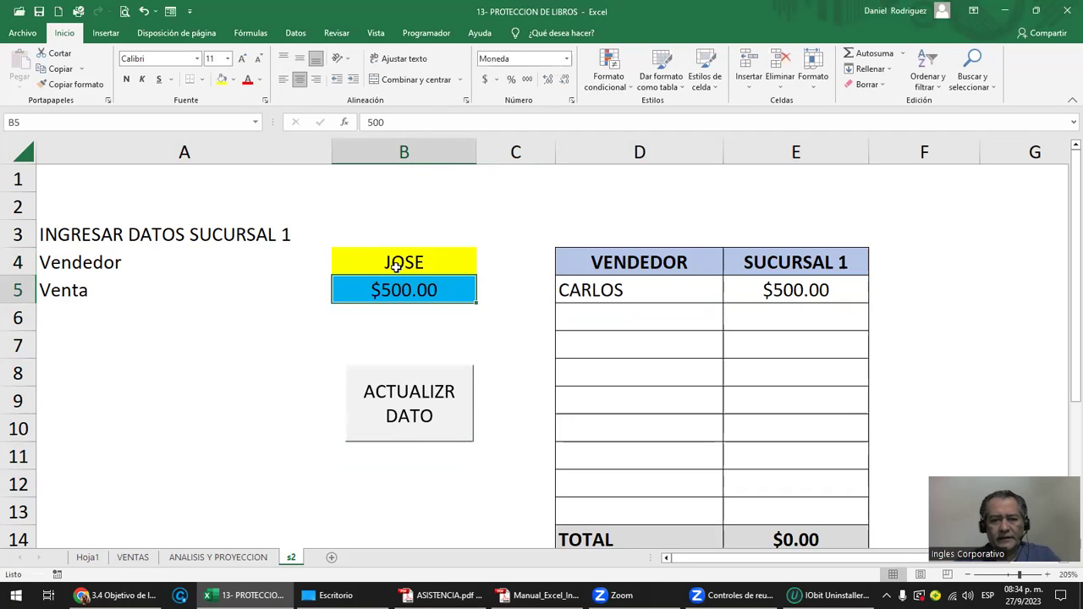
text(550)
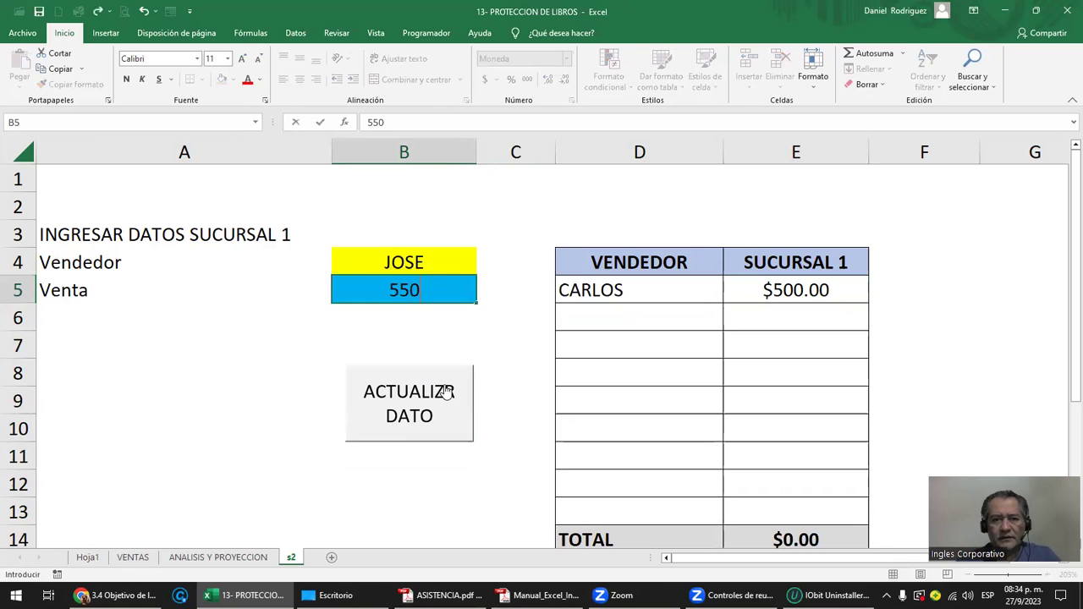
key(Return)
click(430, 417)
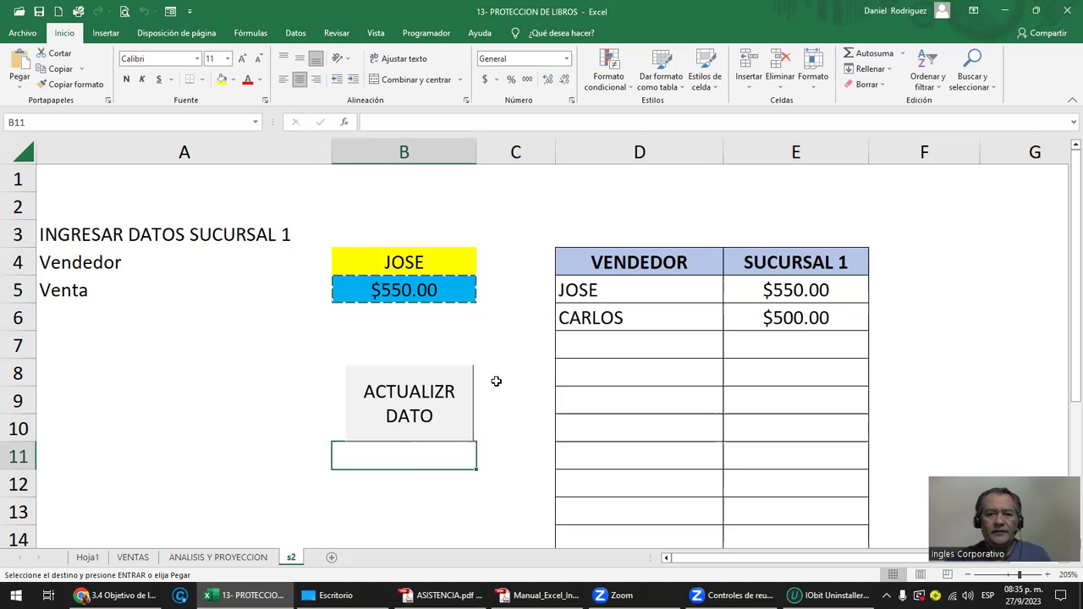
key(Escape)
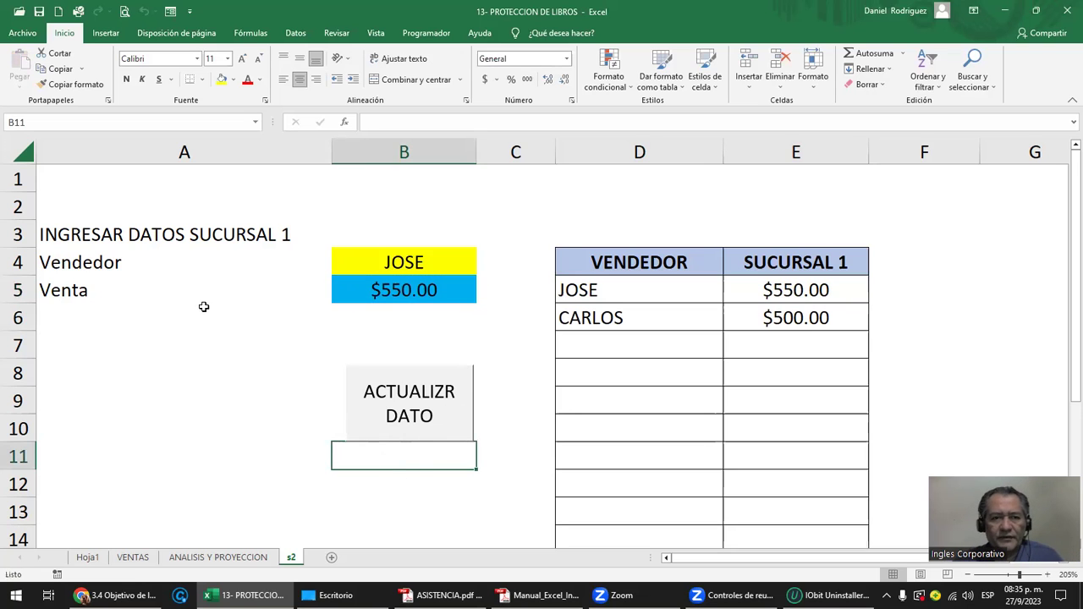
Delete the empty rows 12–14 above the TOTAL row
click(174, 409)
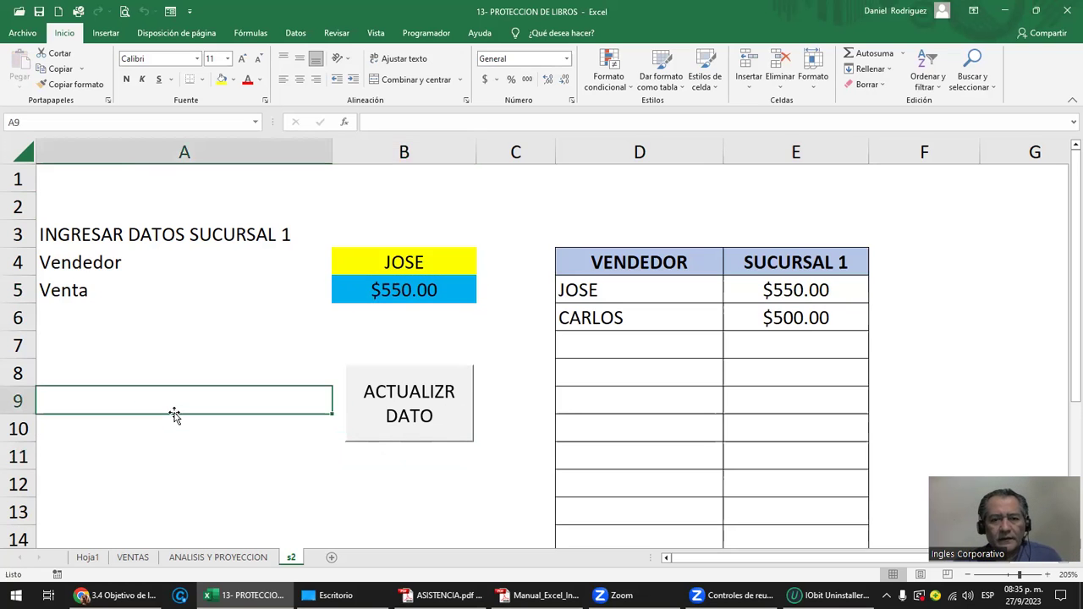
scroll(174, 413, down, 1)
scroll(174, 412, up, 1)
scroll(174, 415, up, 1)
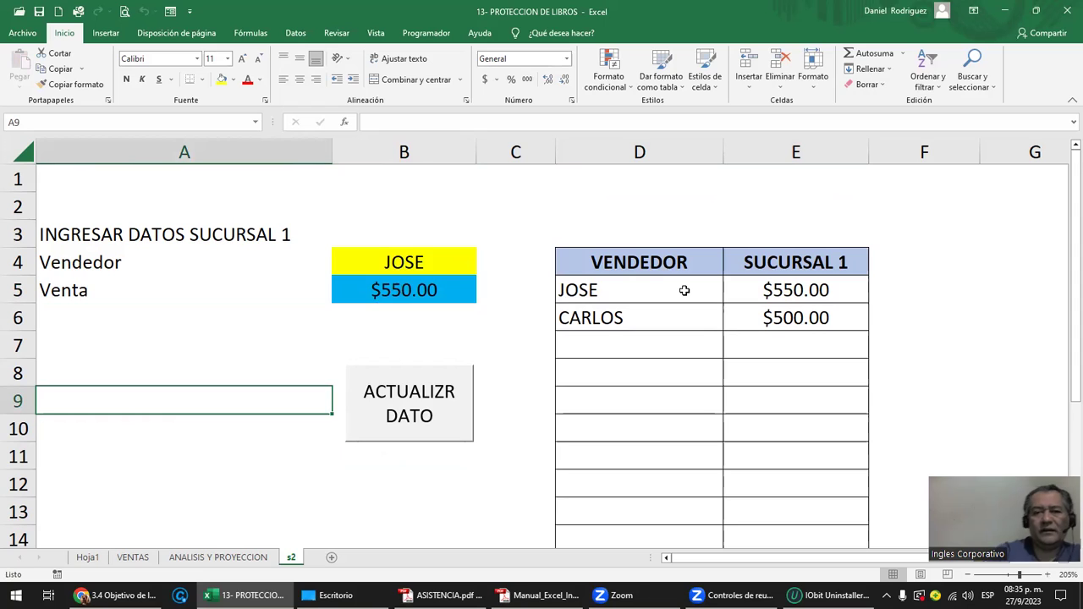
scroll(690, 296, down, 4)
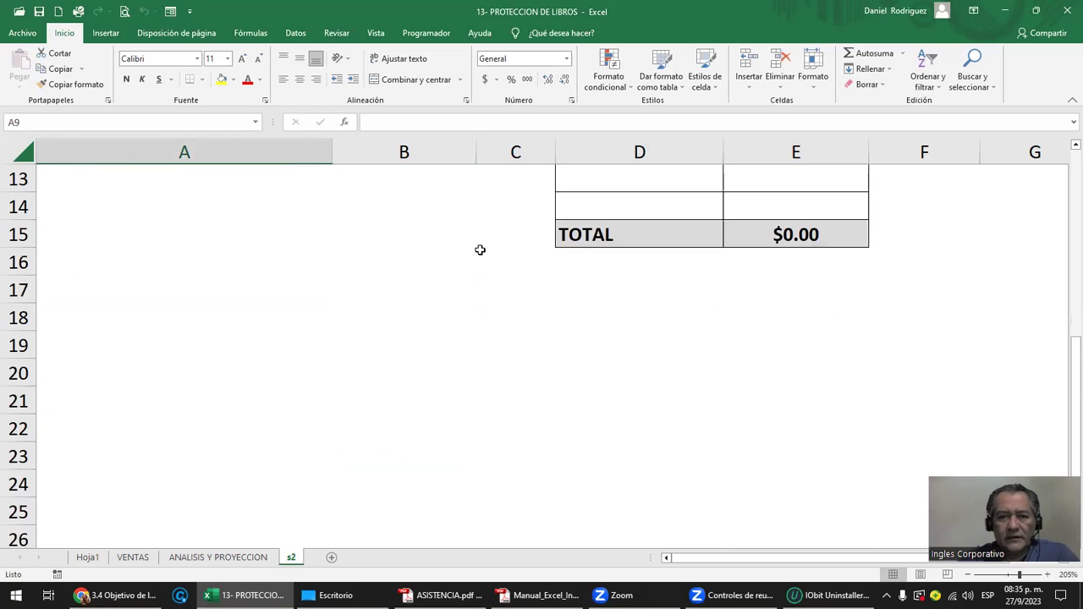
scroll(456, 279, up, 2)
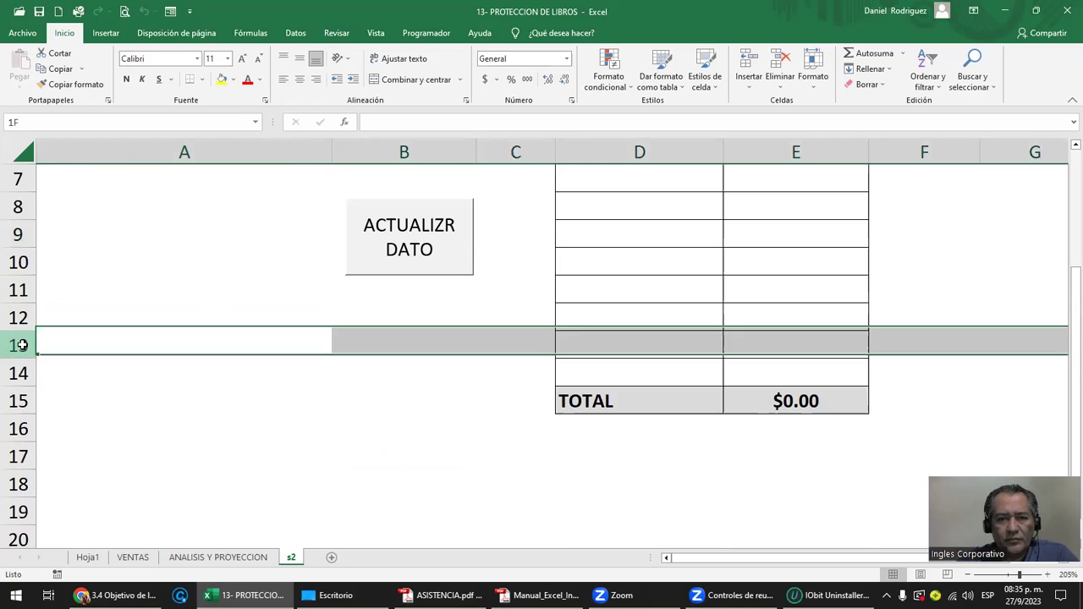
drag(14, 345, 13, 318)
drag(19, 372, 19, 317)
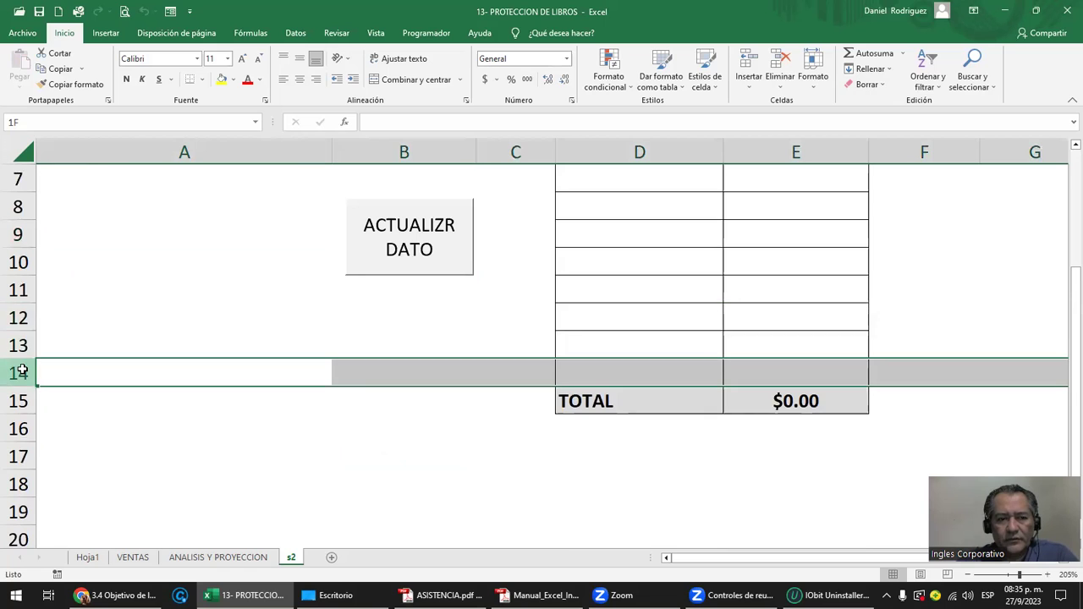
right_click(23, 317)
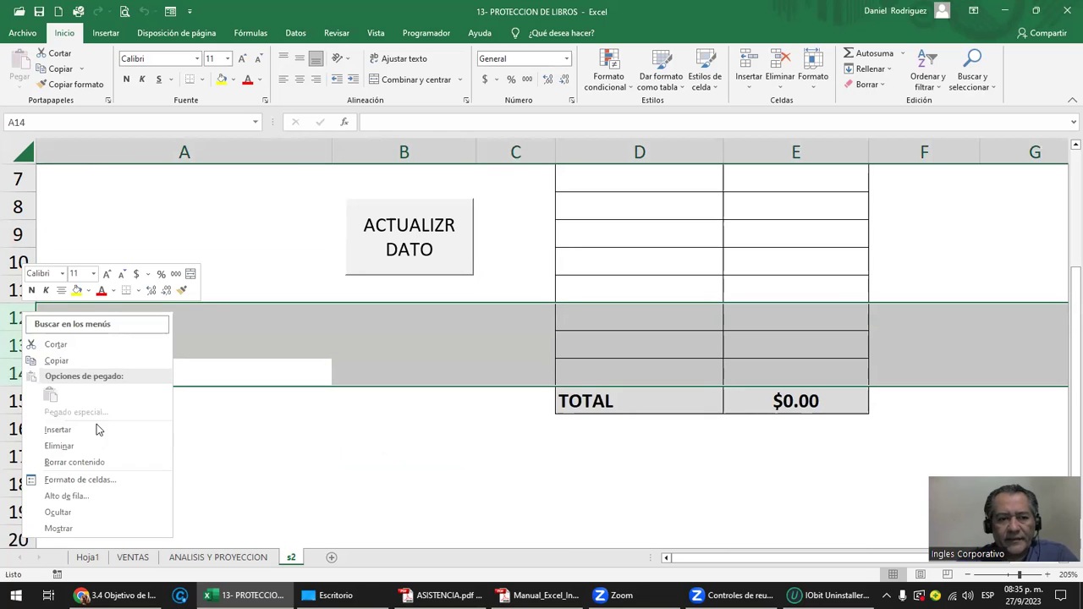
click(59, 446)
click(206, 285)
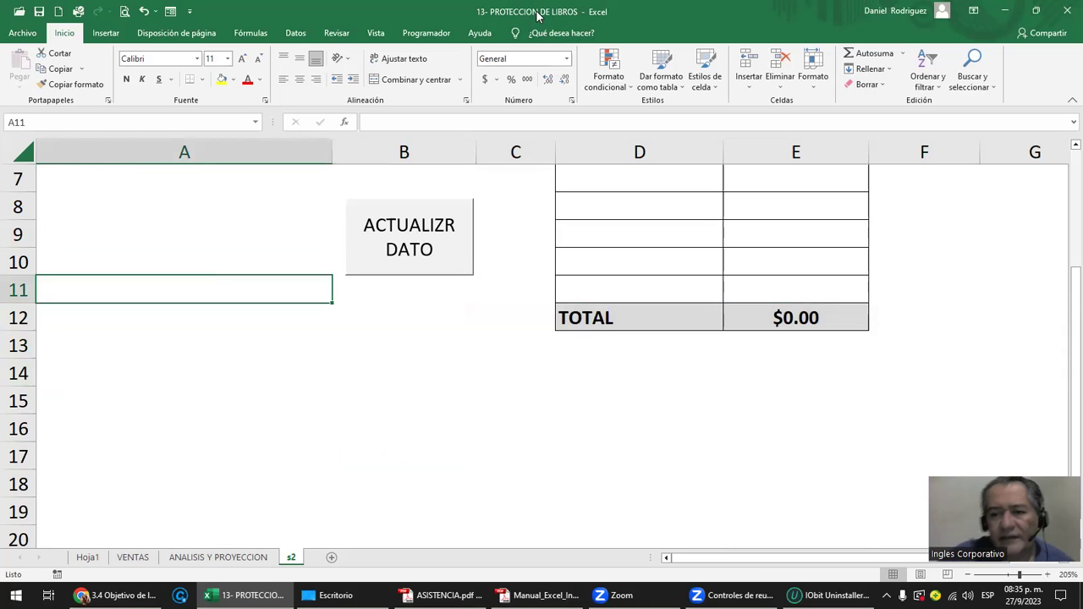
Save 13- PROTECCION DE LIBROS to the Desktop as Libro de Excel habilitado para macros
click(20, 34)
click(71, 215)
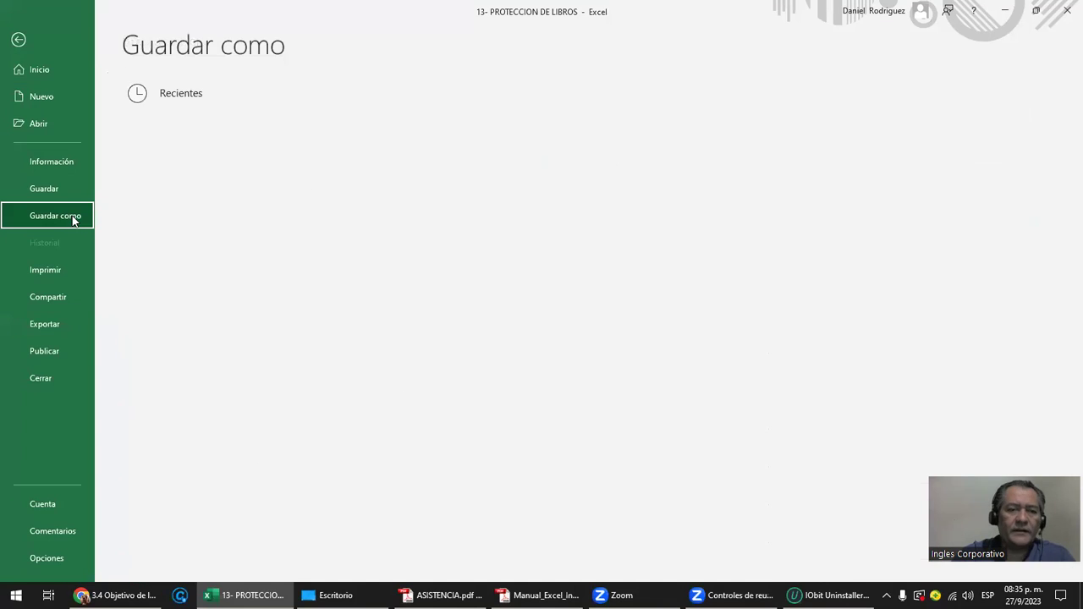
click(405, 160)
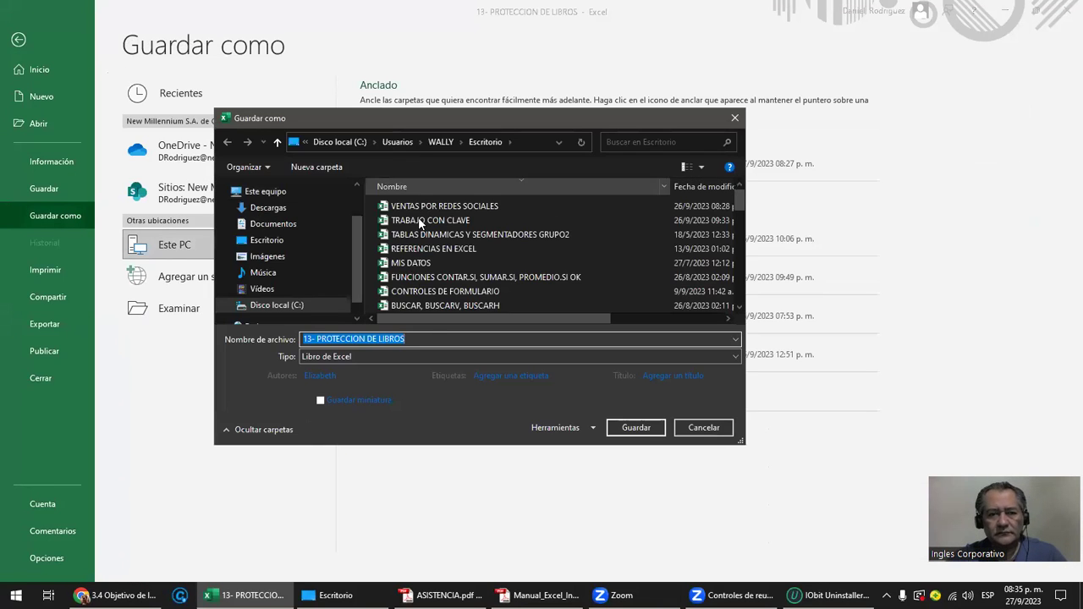
click(404, 357)
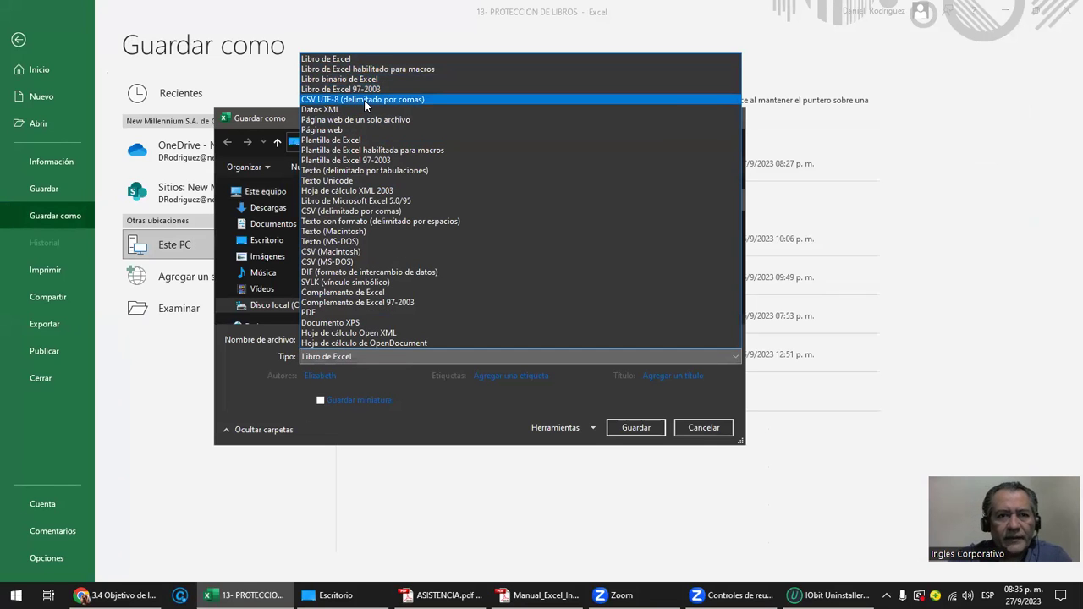
click(401, 69)
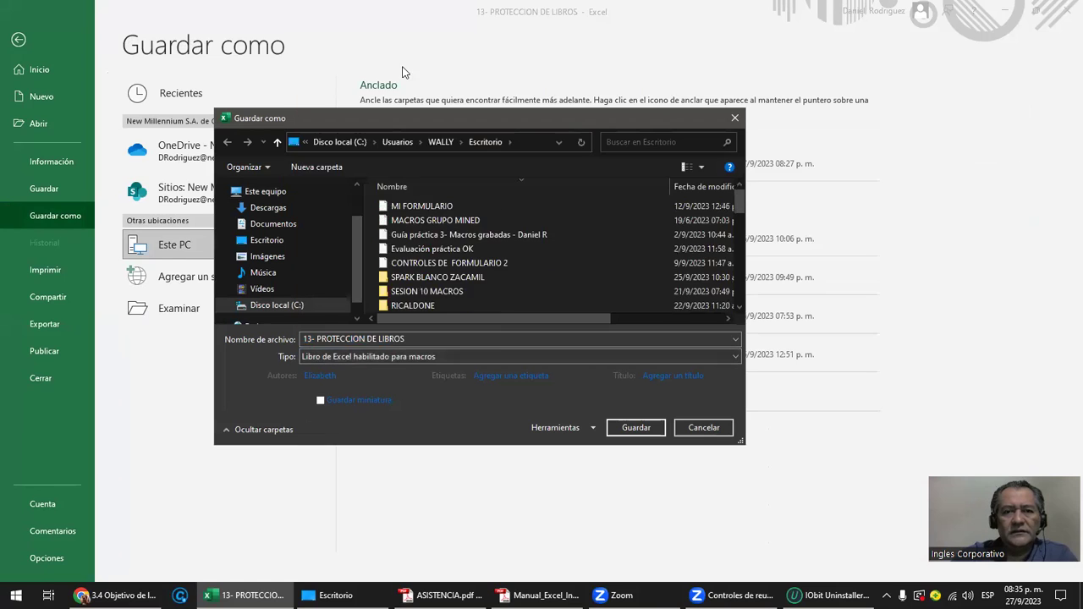
click(636, 427)
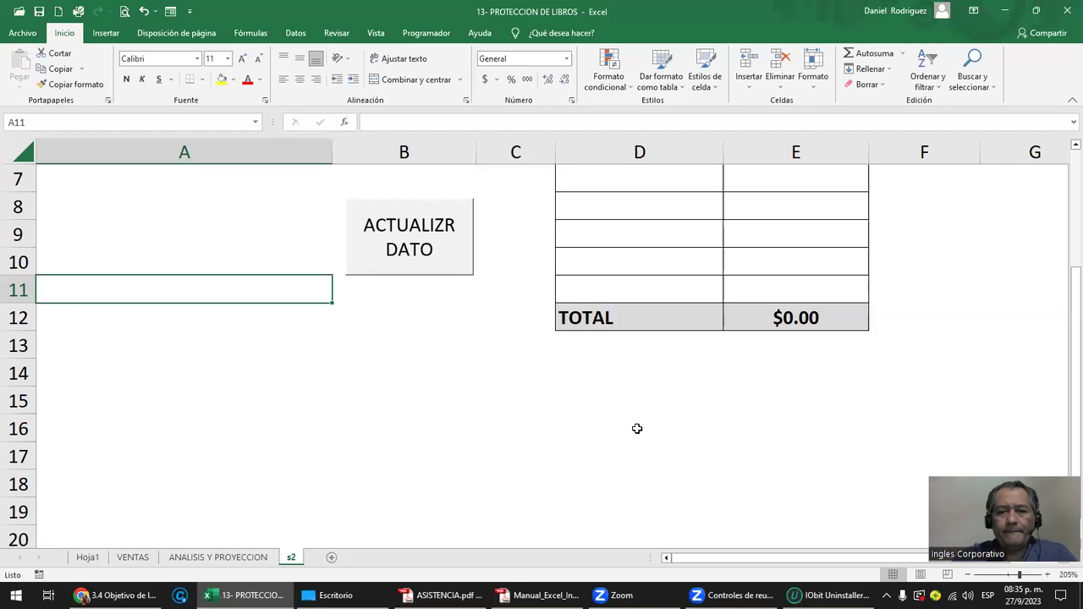
Clear the JOSE and CARLOS entries in D5:E11, leaving TOTAL at $0.00
scroll(460, 398, up, 2)
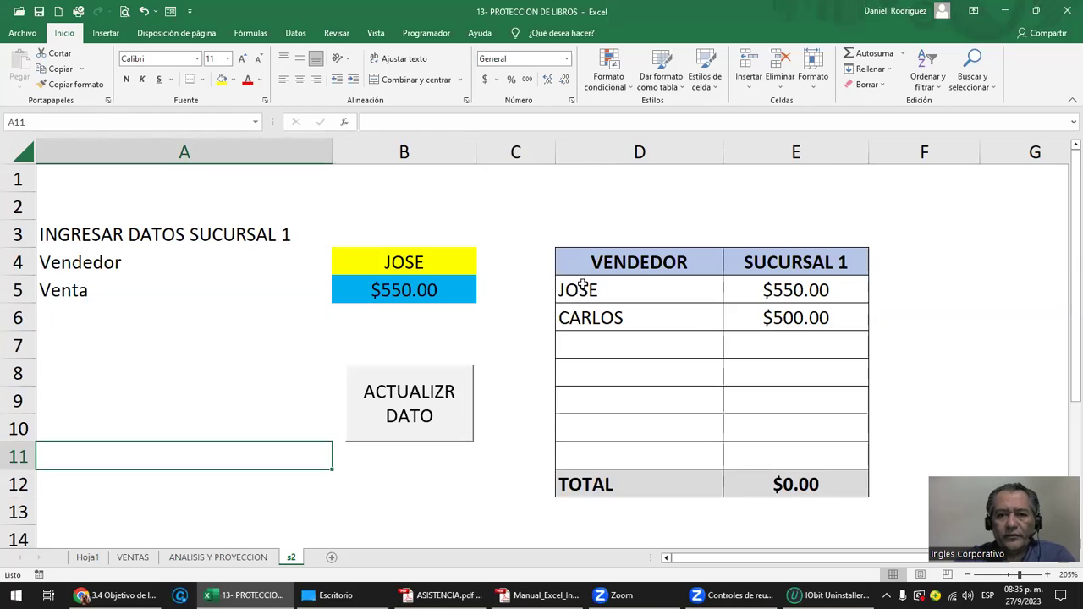
drag(582, 287, 807, 453)
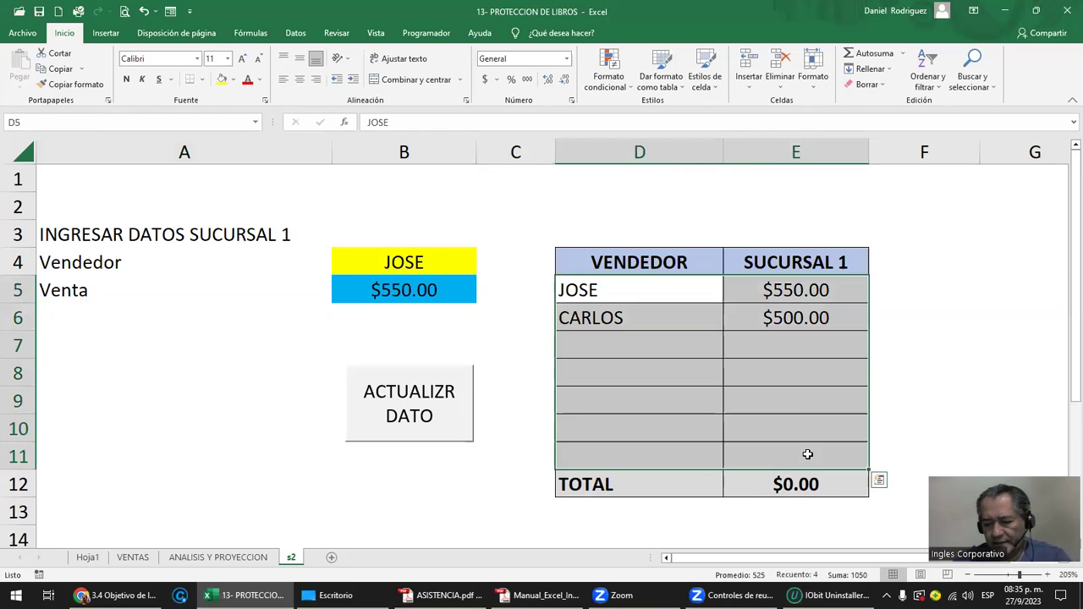
key(Delete)
click(449, 227)
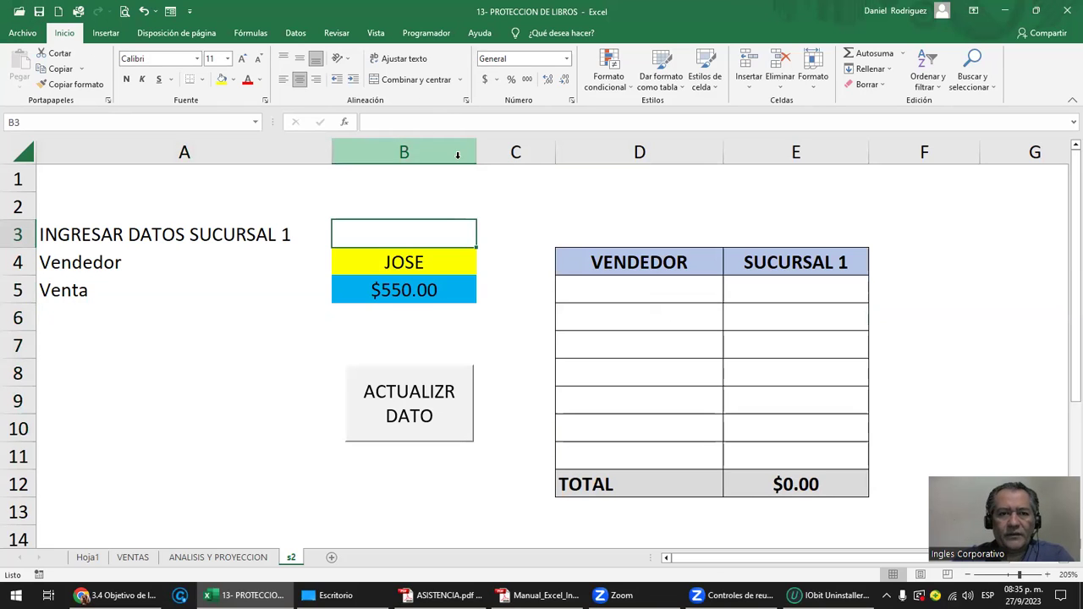
click(23, 32)
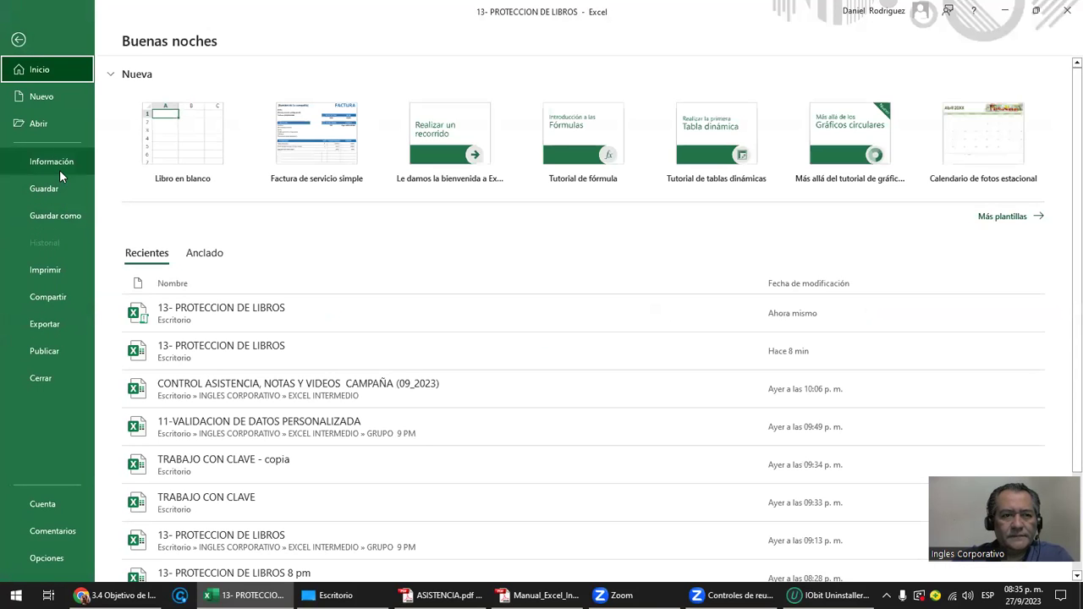
click(59, 169)
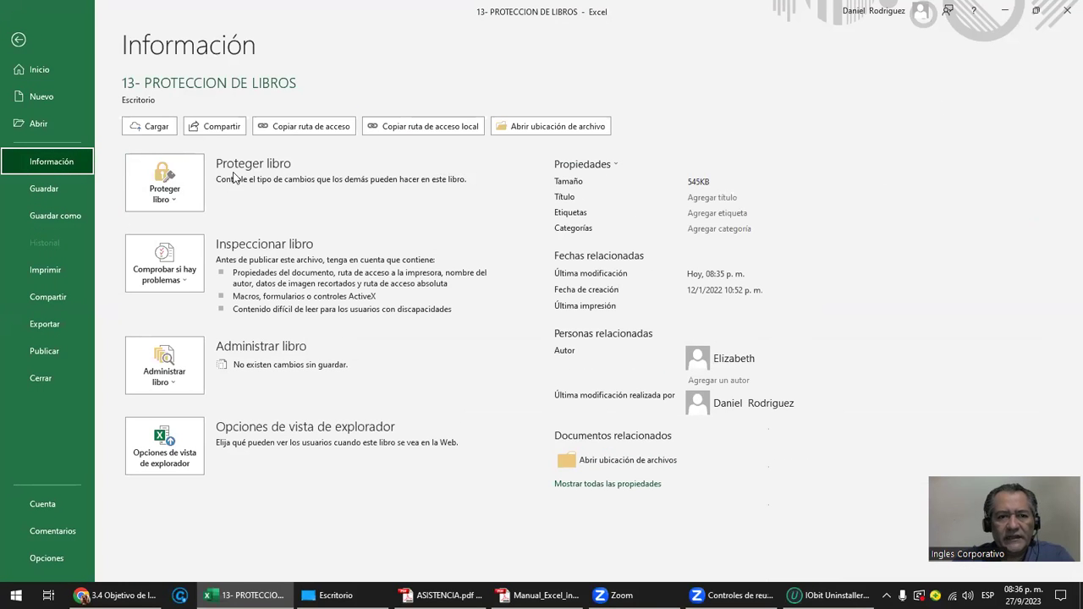
click(173, 194)
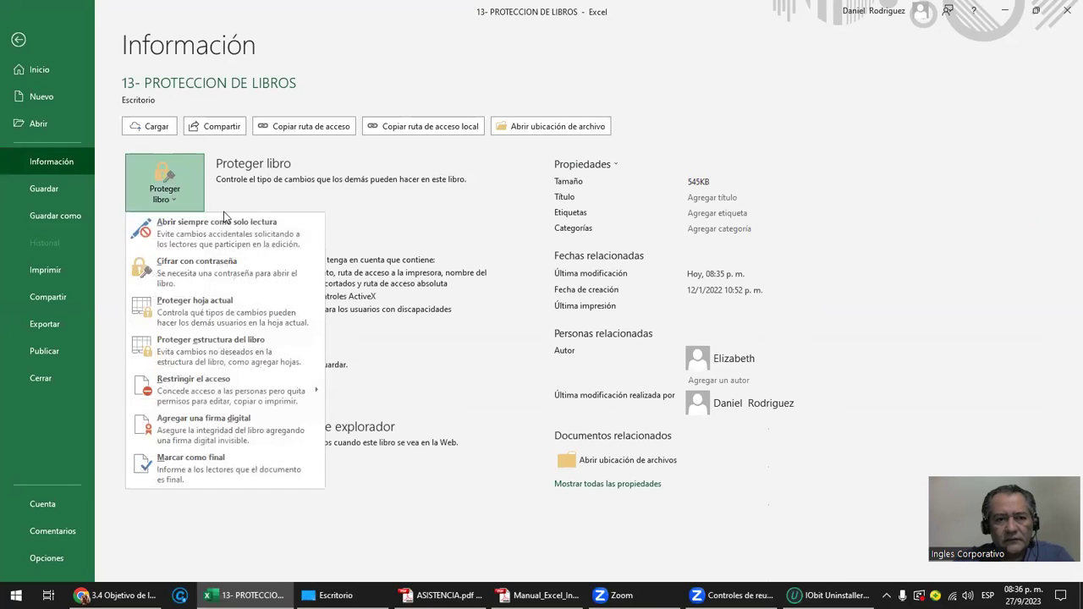
click(397, 228)
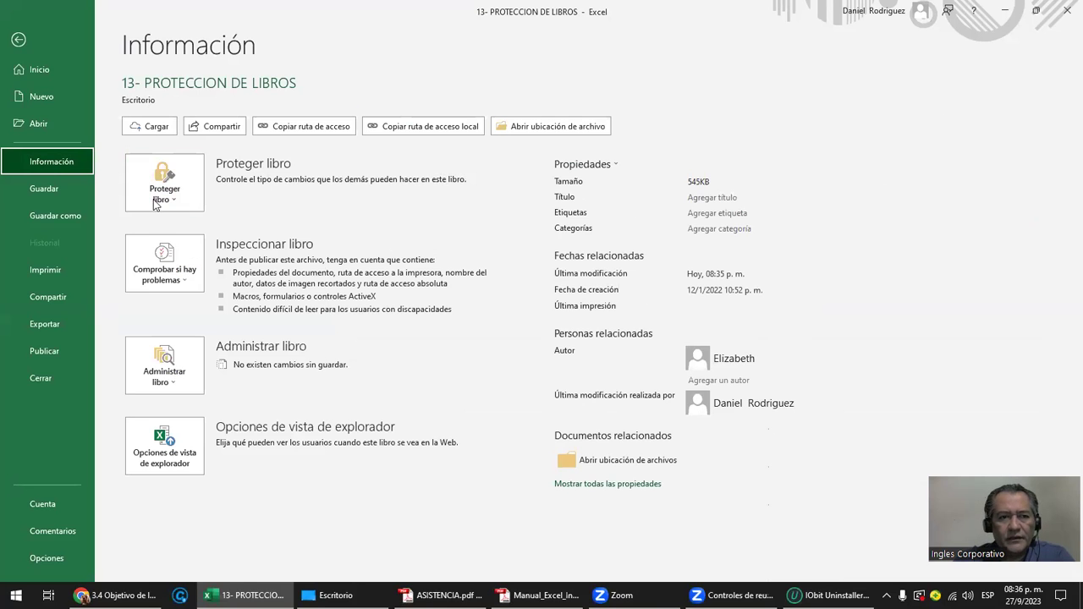
click(20, 71)
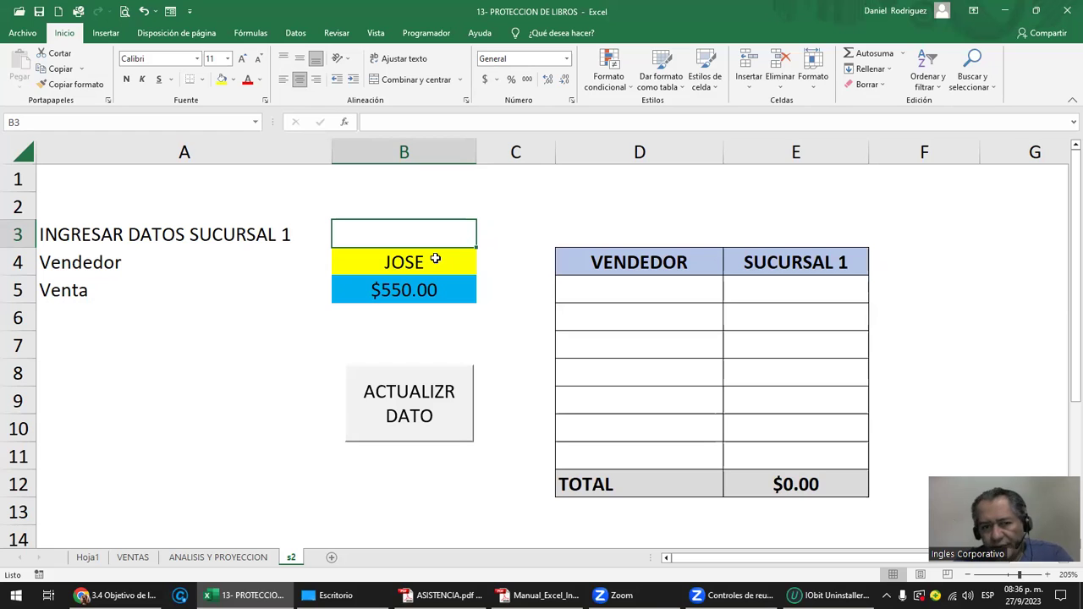
In Permitir editar rangos, select the existing Rango1 range ($B$4:$B$5)
click(413, 259)
drag(406, 274, 400, 285)
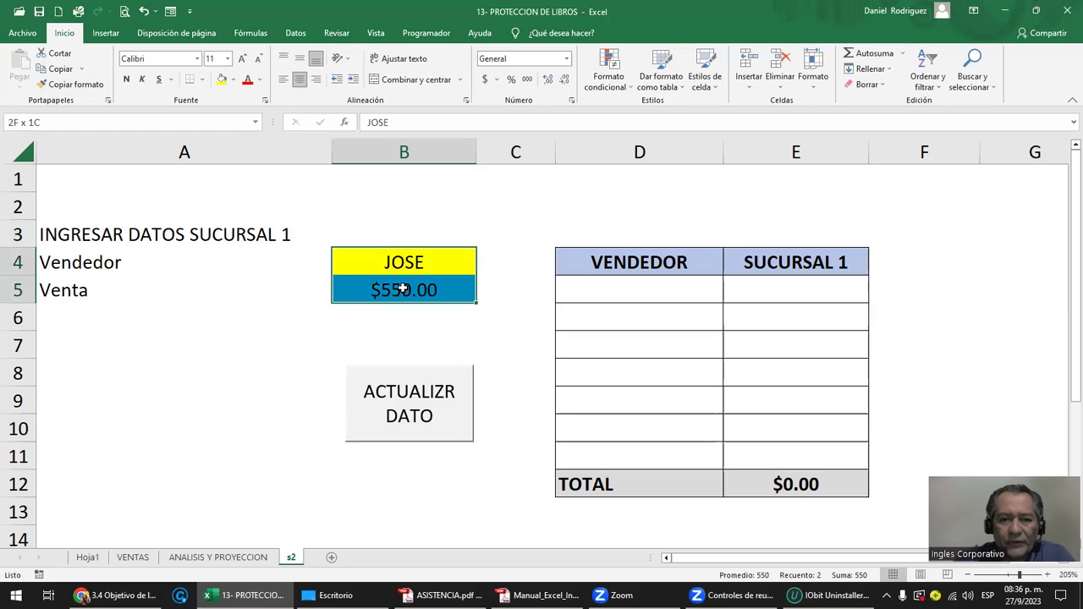
click(450, 219)
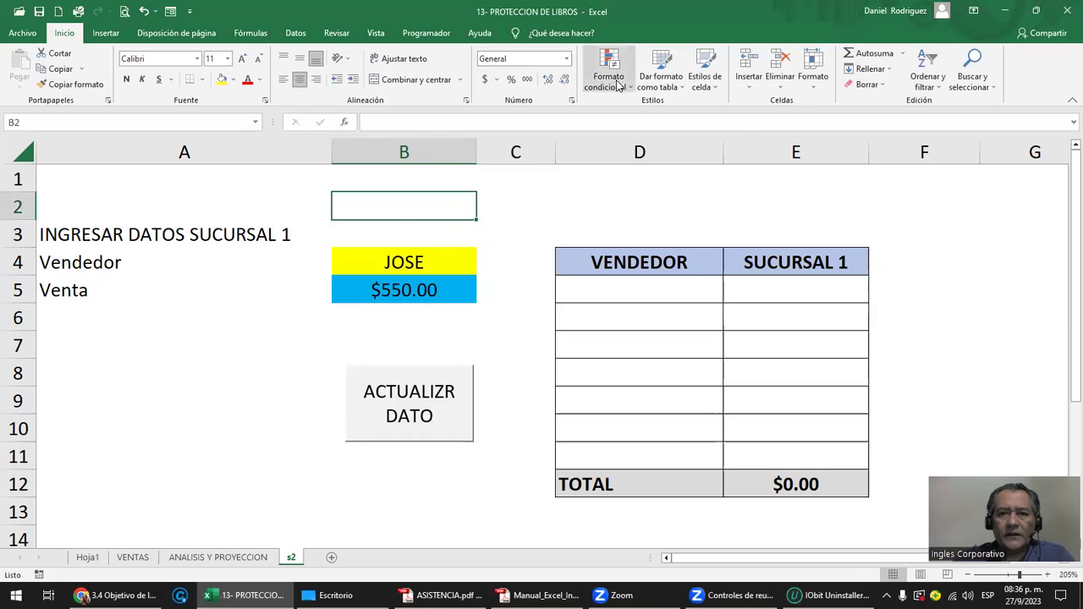
click(327, 40)
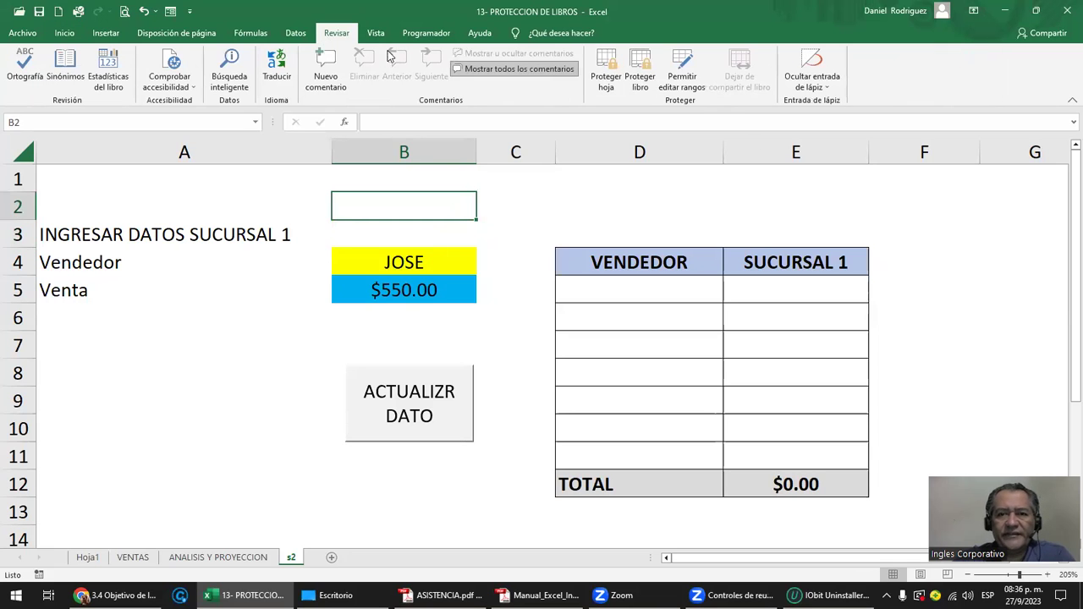
click(682, 81)
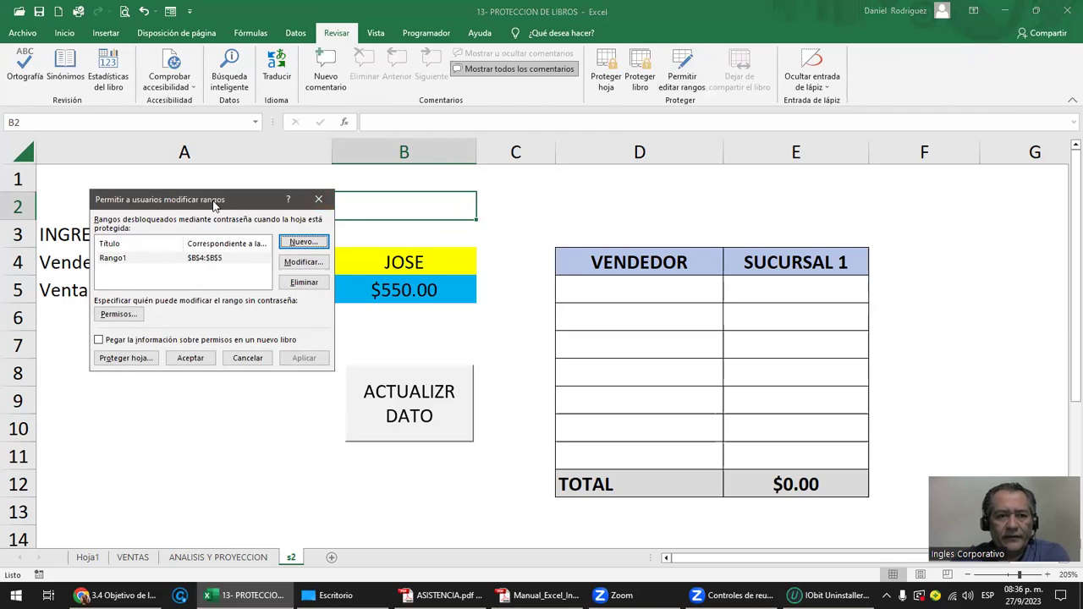
drag(215, 204, 608, 176)
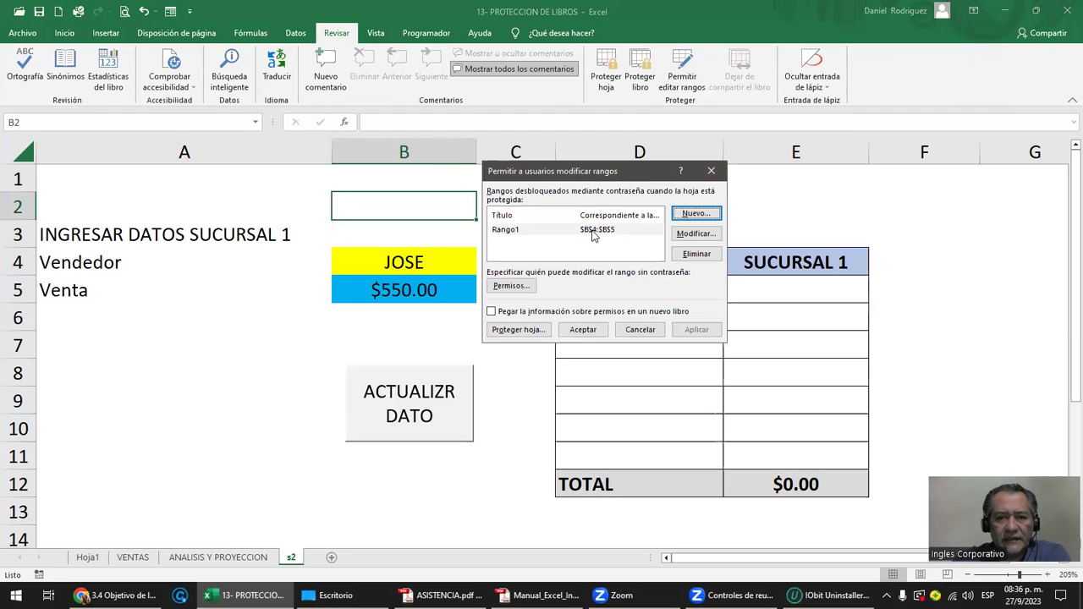
click(595, 233)
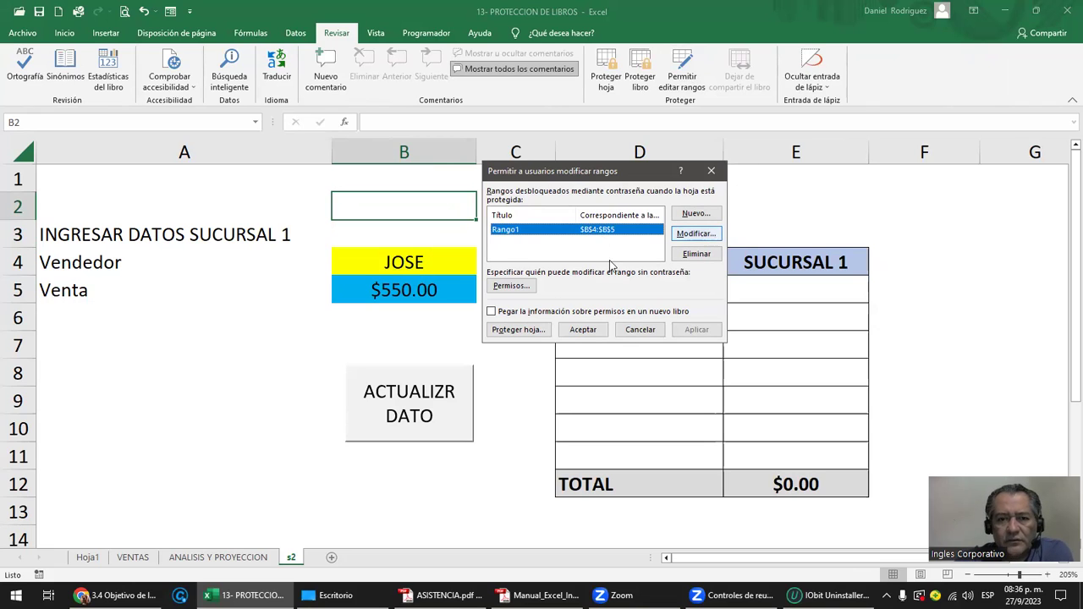
Protect the sheet with a password, entering it twice to confirm
click(527, 332)
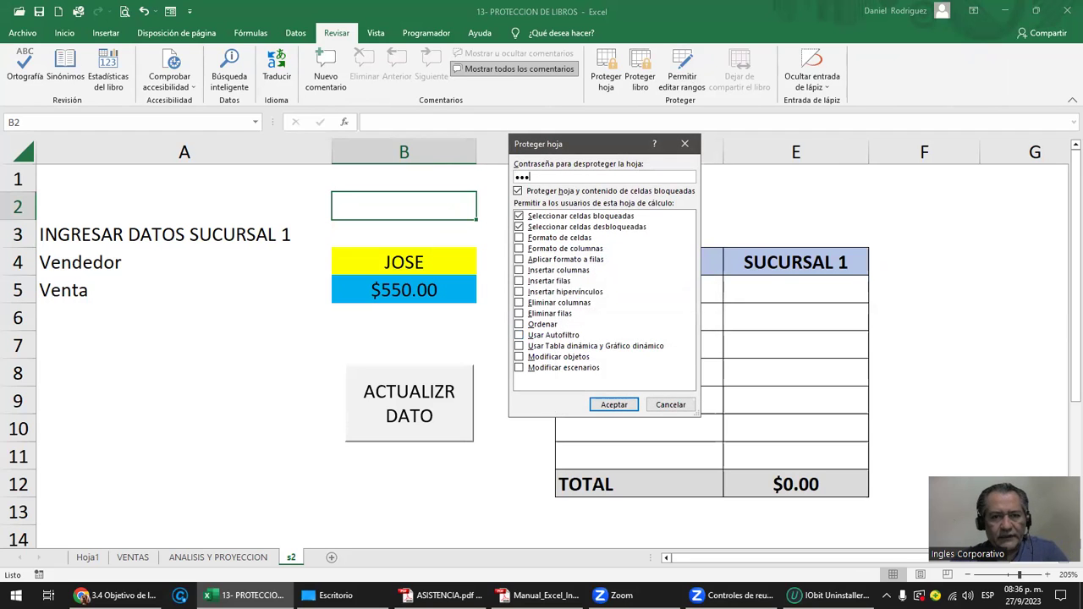
click(617, 406)
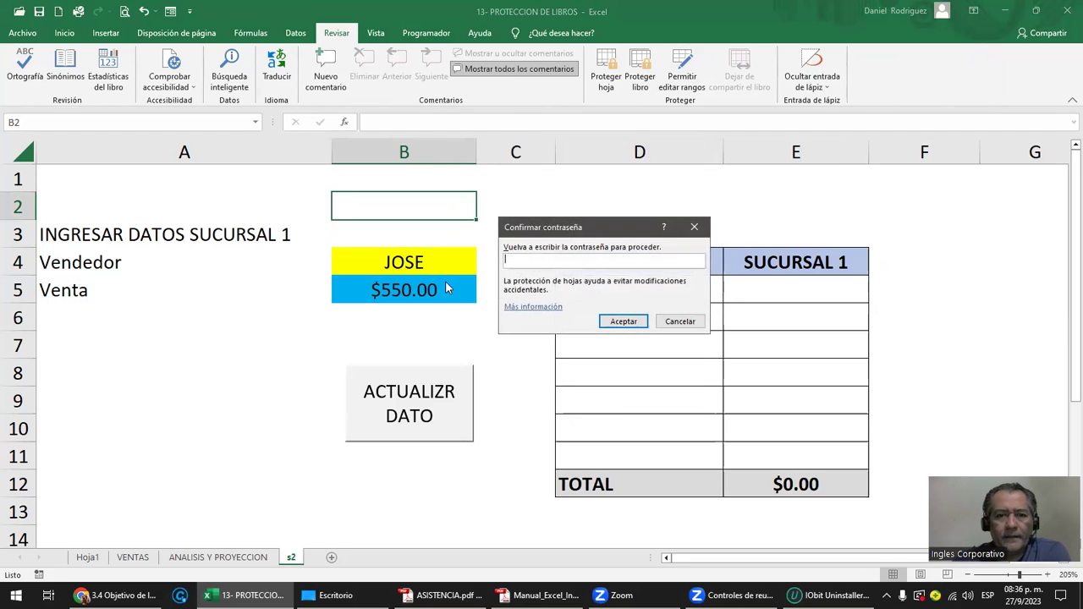
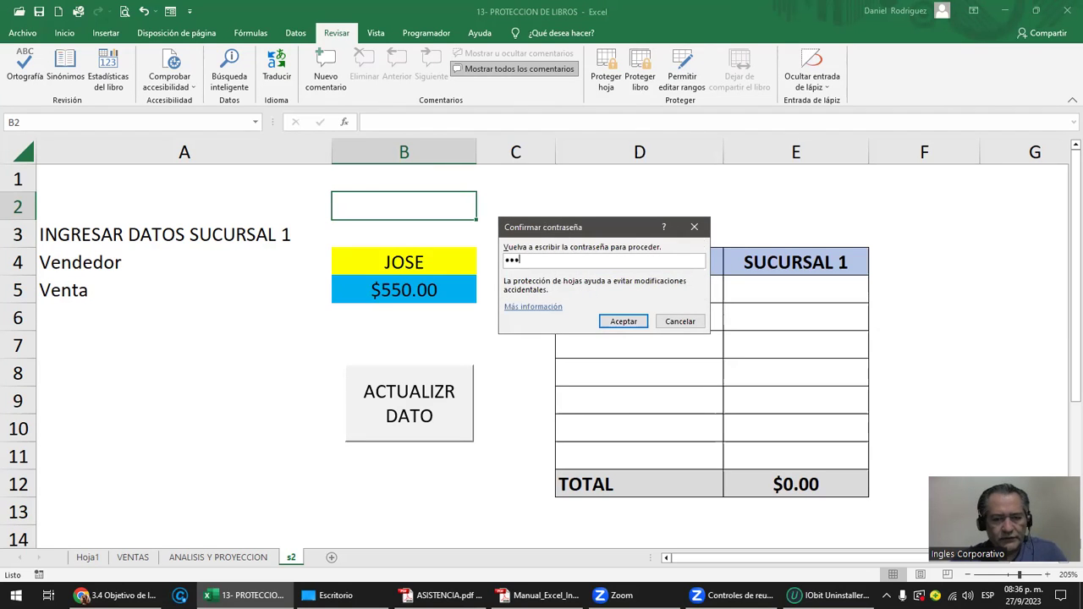
click(623, 321)
click(411, 188)
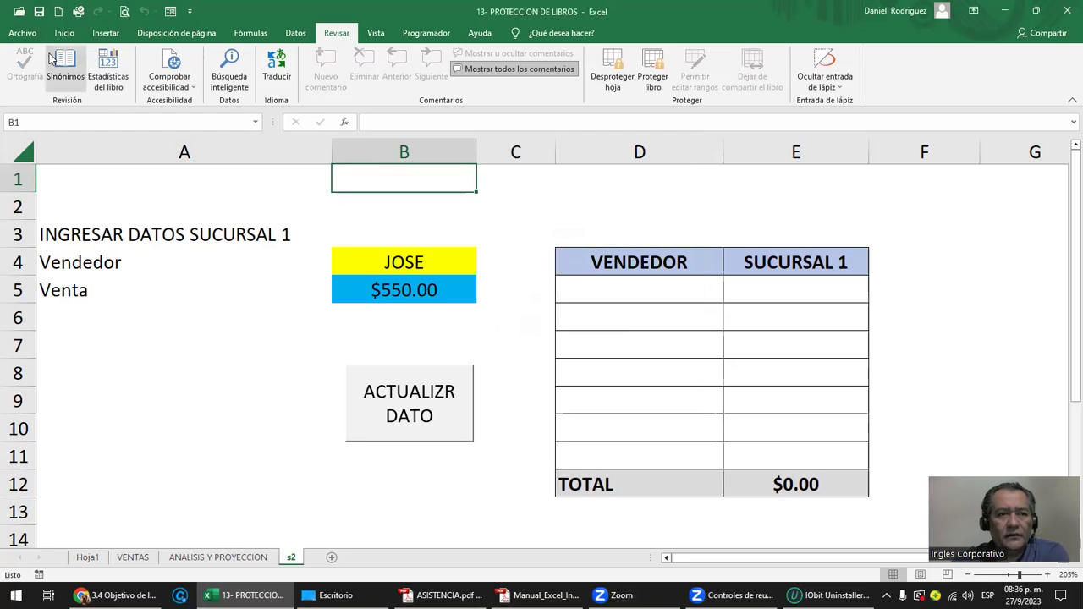
Close the workbook and reopen 13- PROTECCION DE LIBROS from the recent files list
click(23, 33)
click(26, 40)
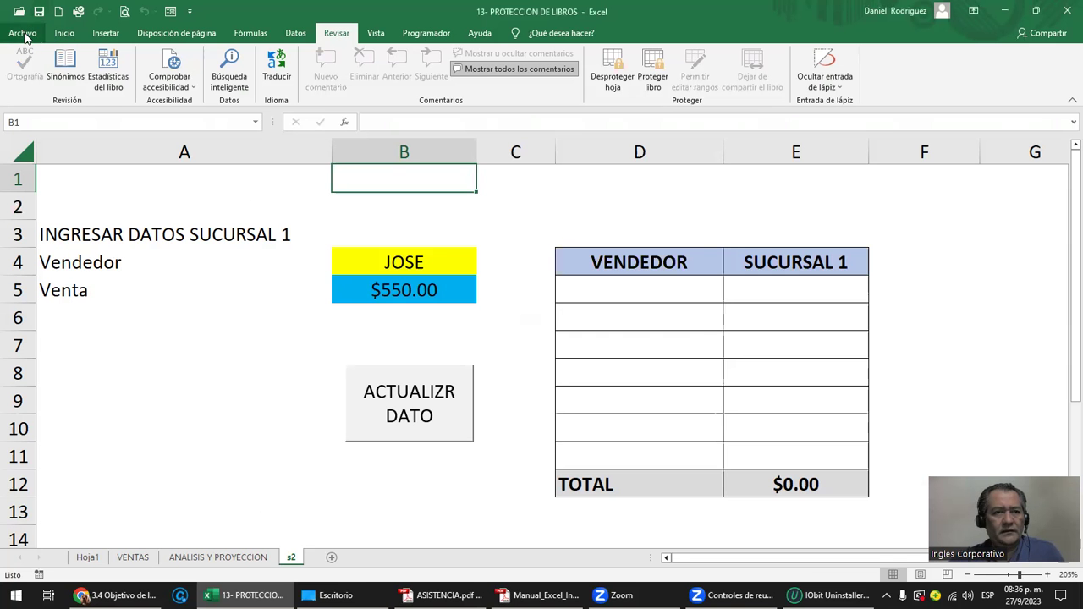
click(24, 33)
click(48, 372)
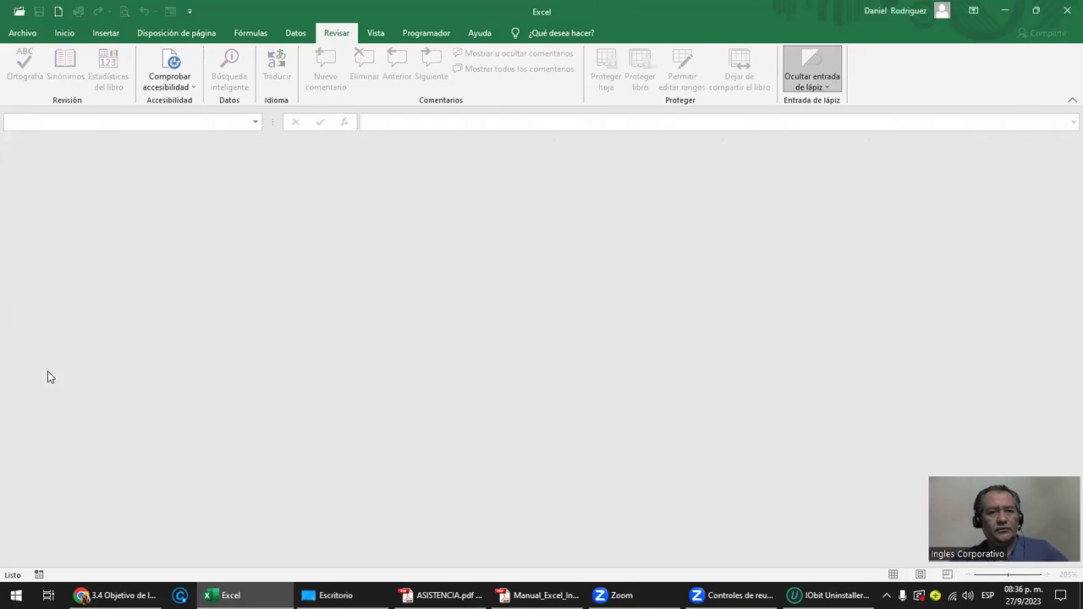
click(23, 33)
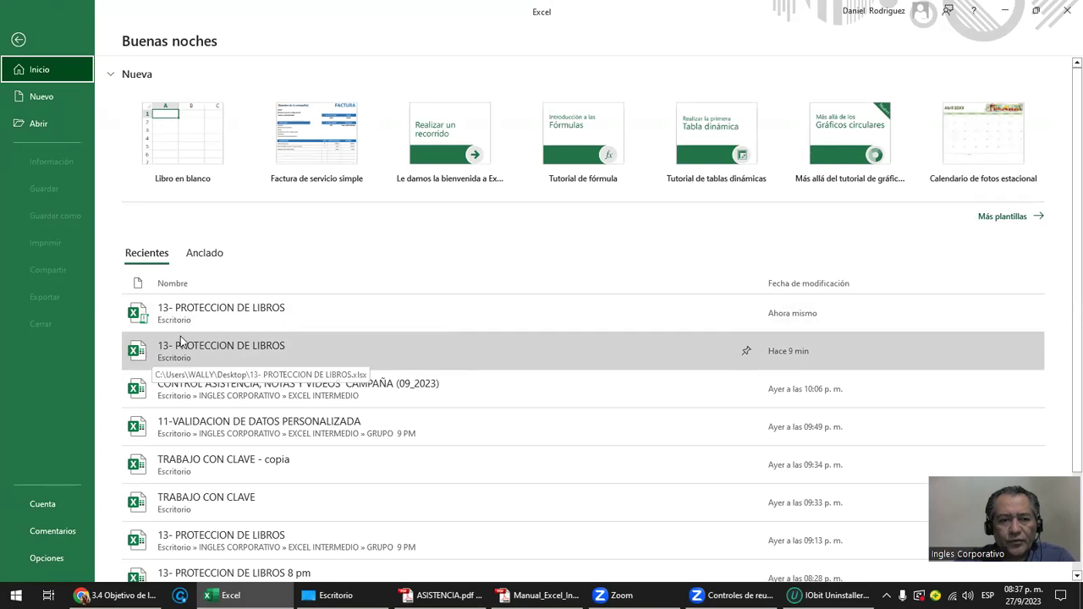
click(148, 351)
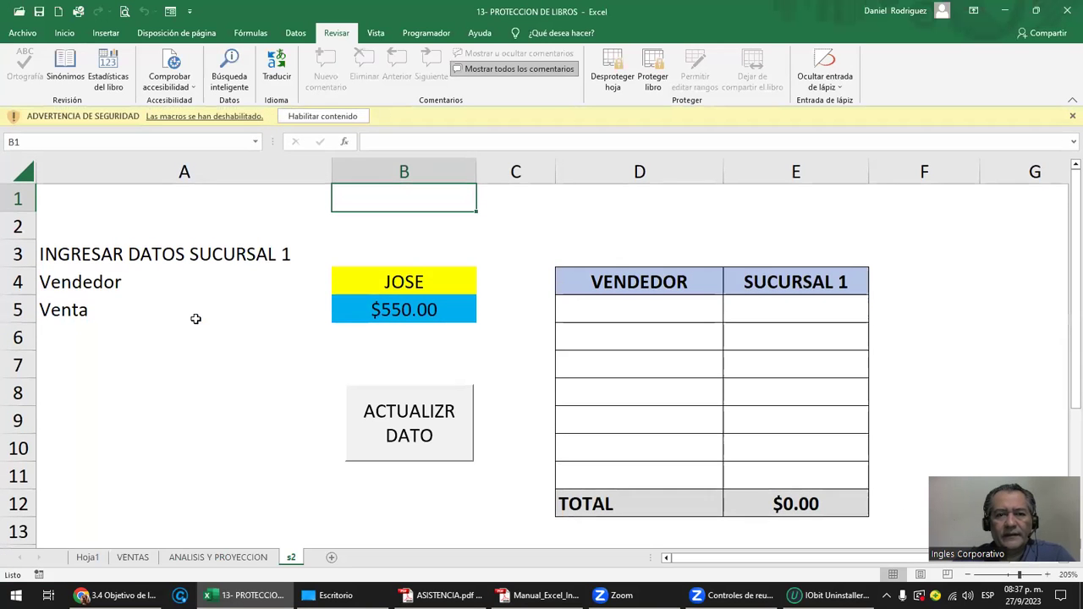
Enable the macros and confirm that B3 and D5 are blocked from editing
click(319, 119)
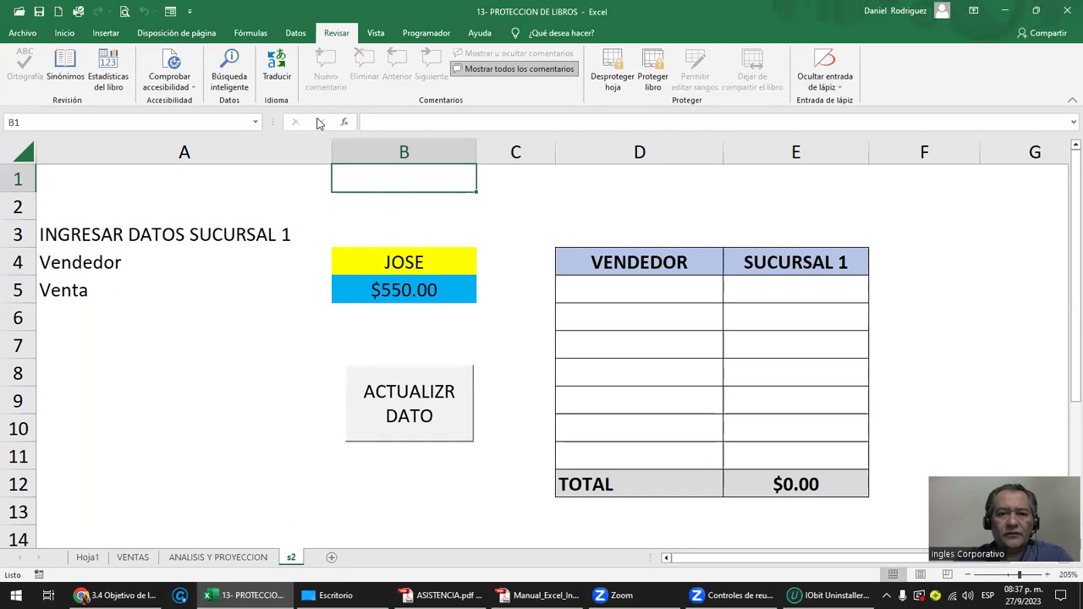
click(385, 222)
double_click(387, 227)
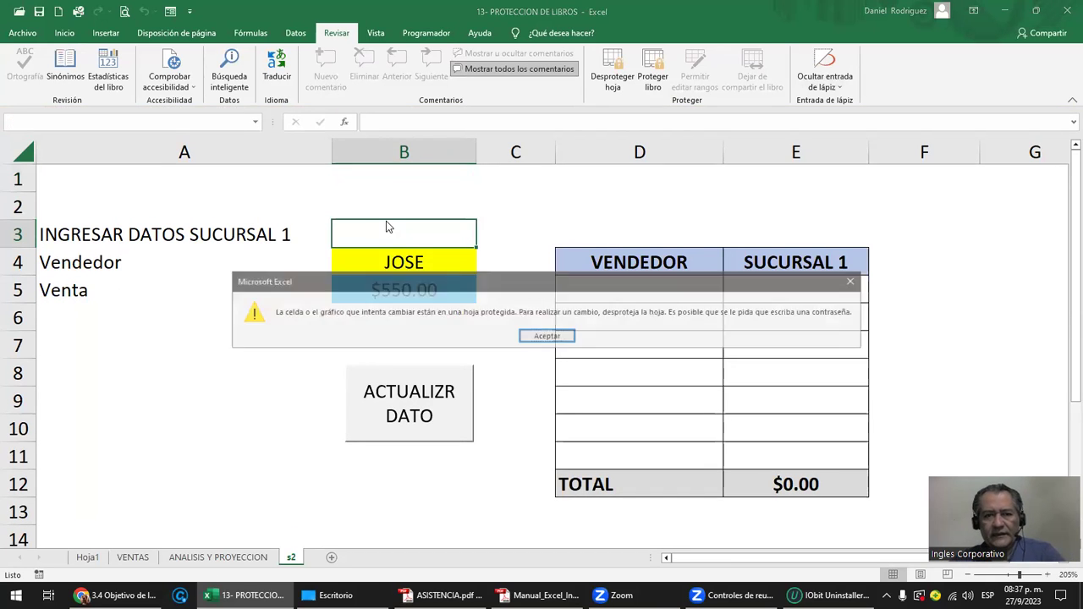
key(Return)
click(642, 288)
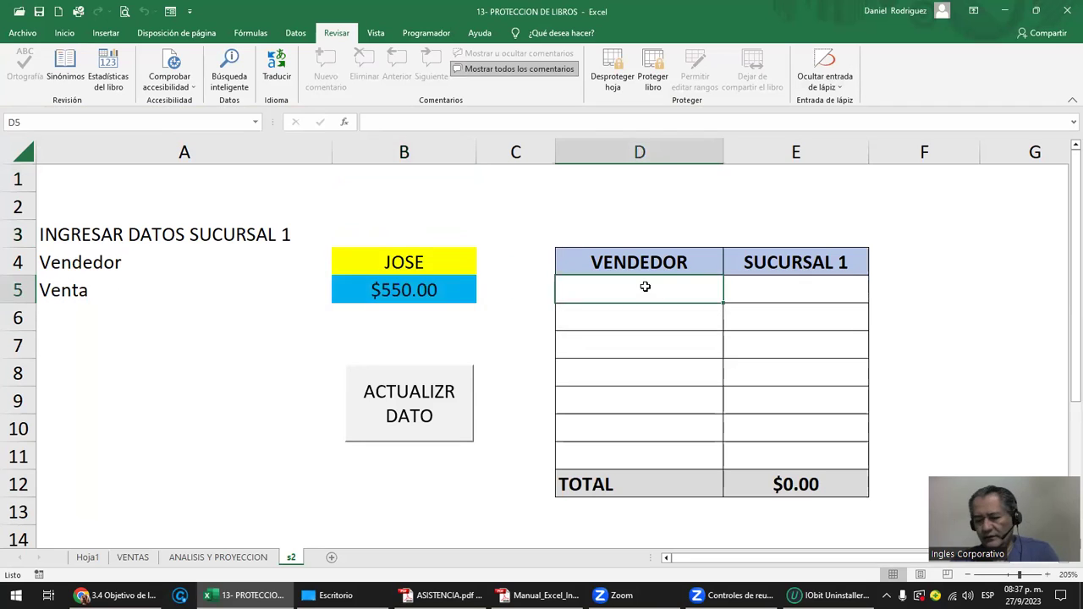
double_click(645, 287)
click(535, 330)
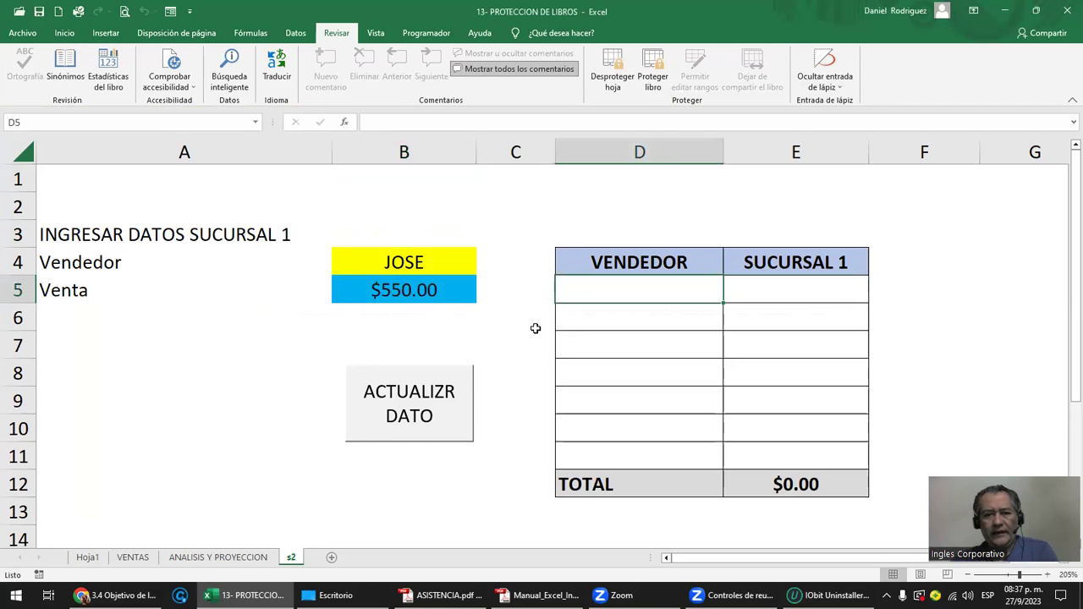
Unlock B4:B5 with the range password and enter 750 as the sale in B5
click(413, 263)
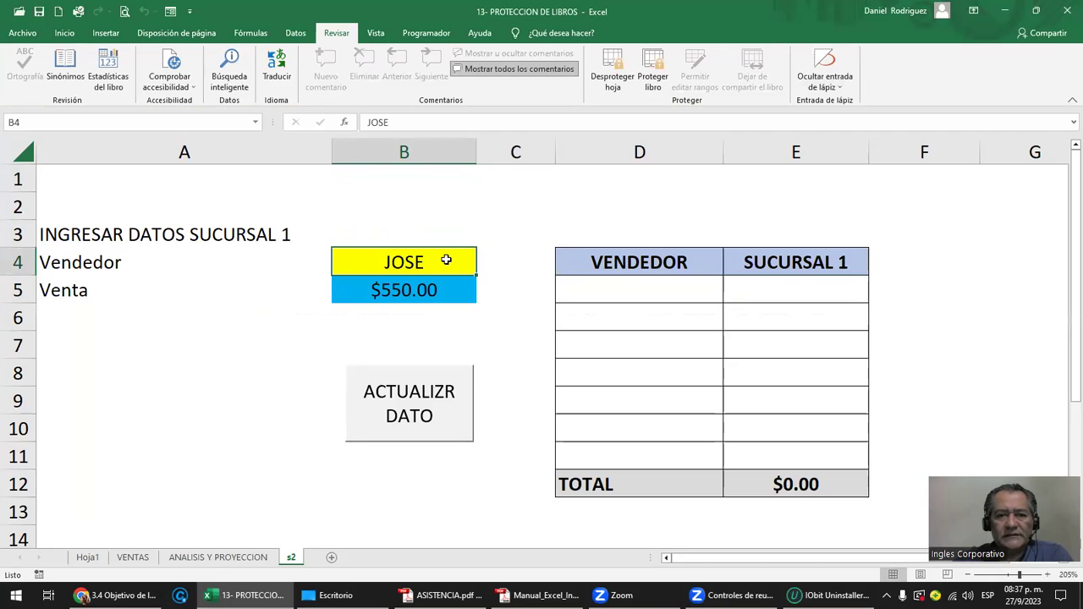
double_click(448, 264)
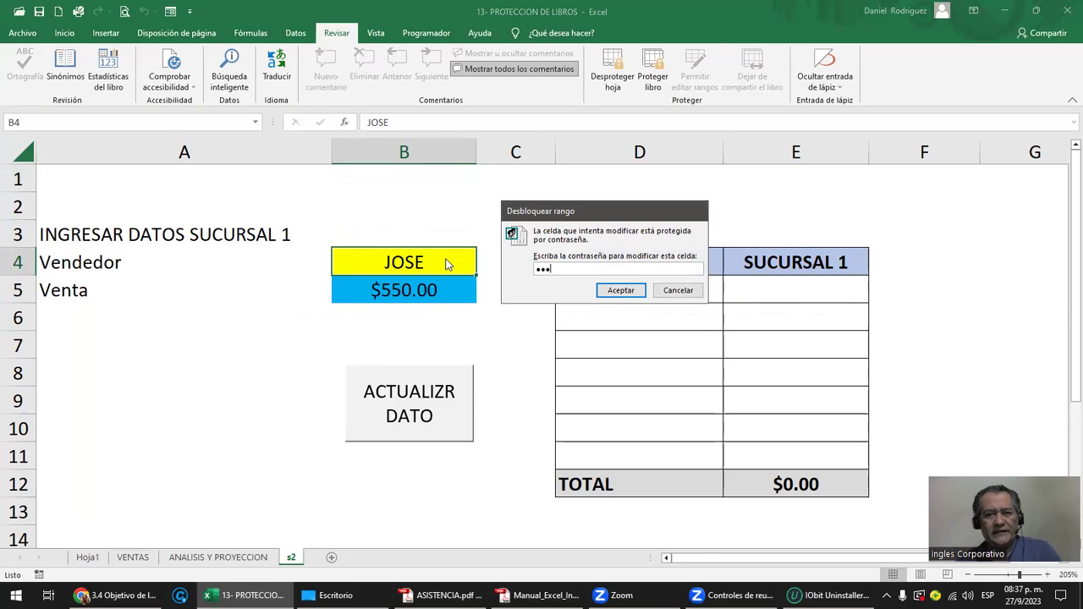
key(Return)
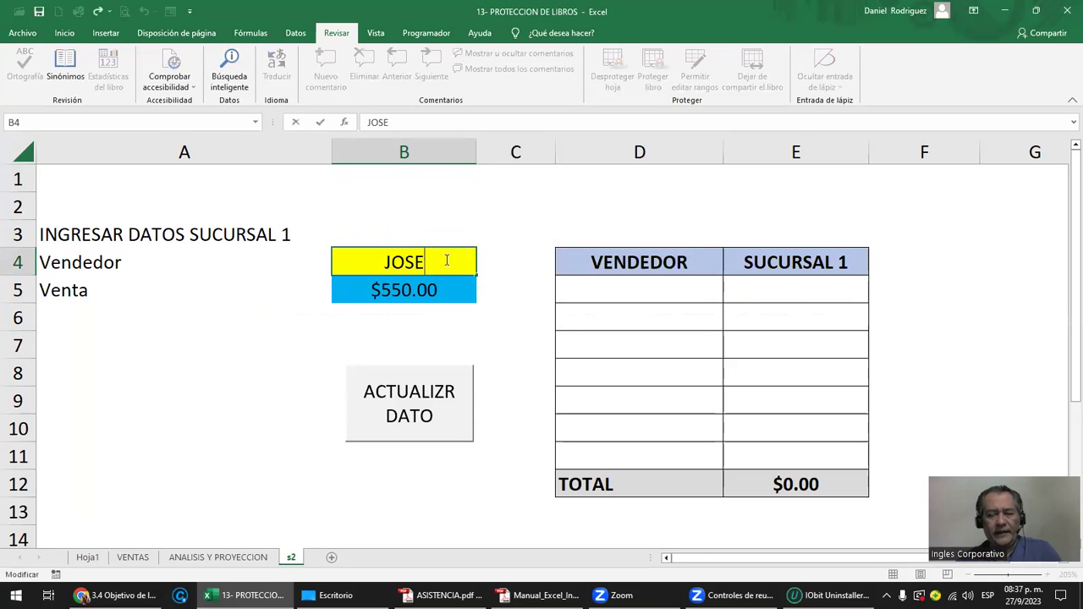
click(423, 288)
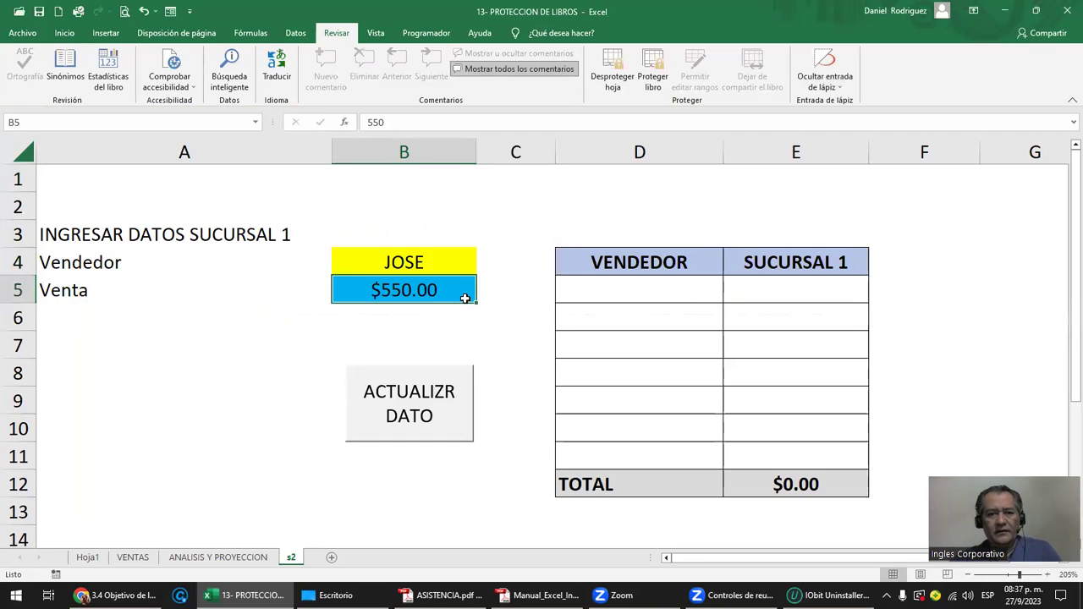
text(750)
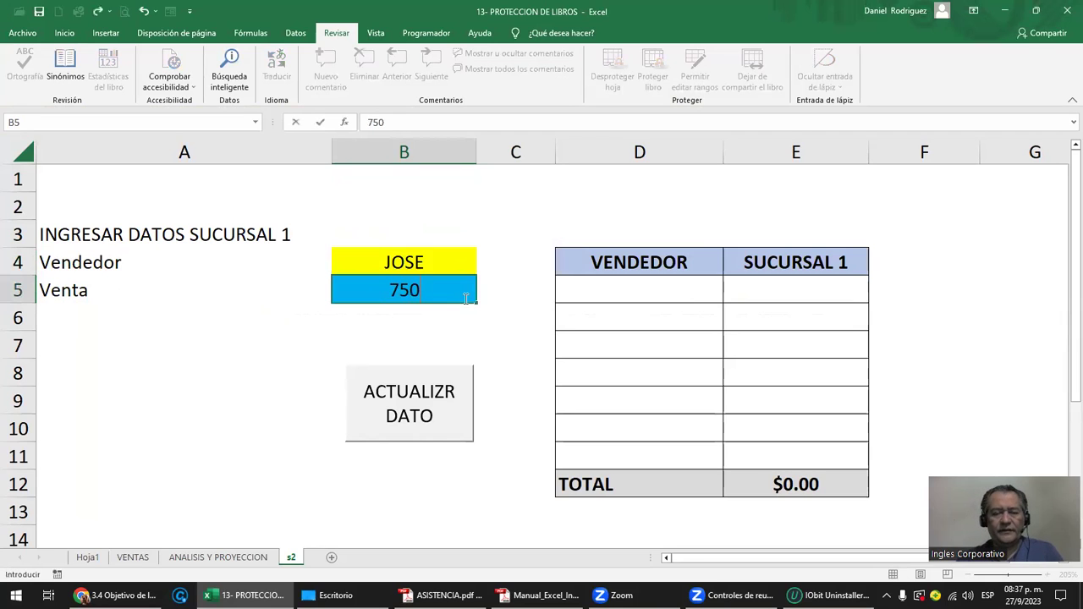
key(Return)
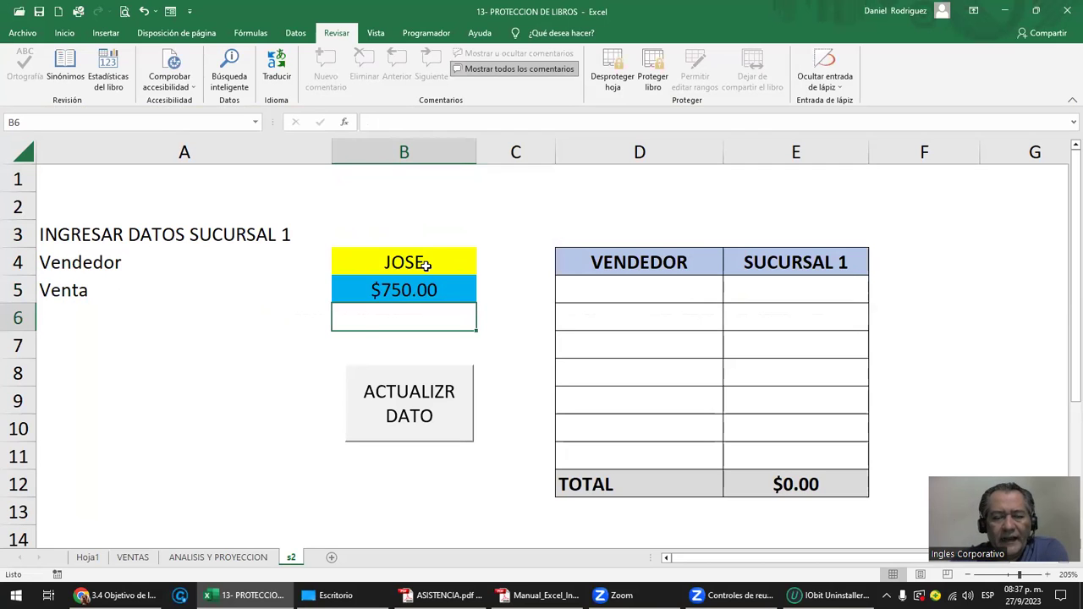
Confirm A7 and D5 stay locked, then run the ACTUALIZR DATO button
click(258, 346)
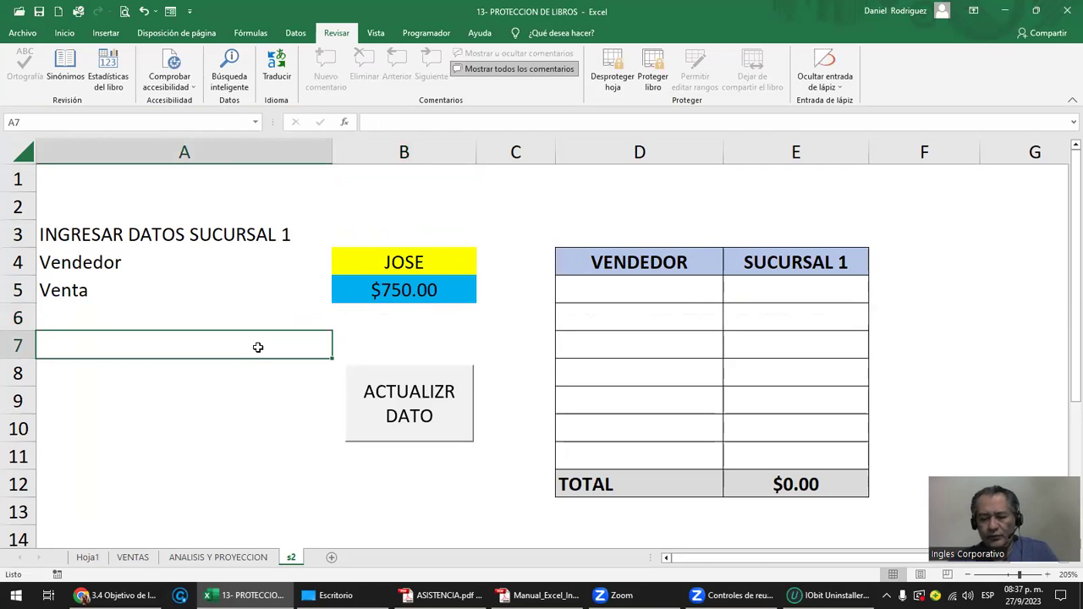
double_click(258, 347)
click(547, 335)
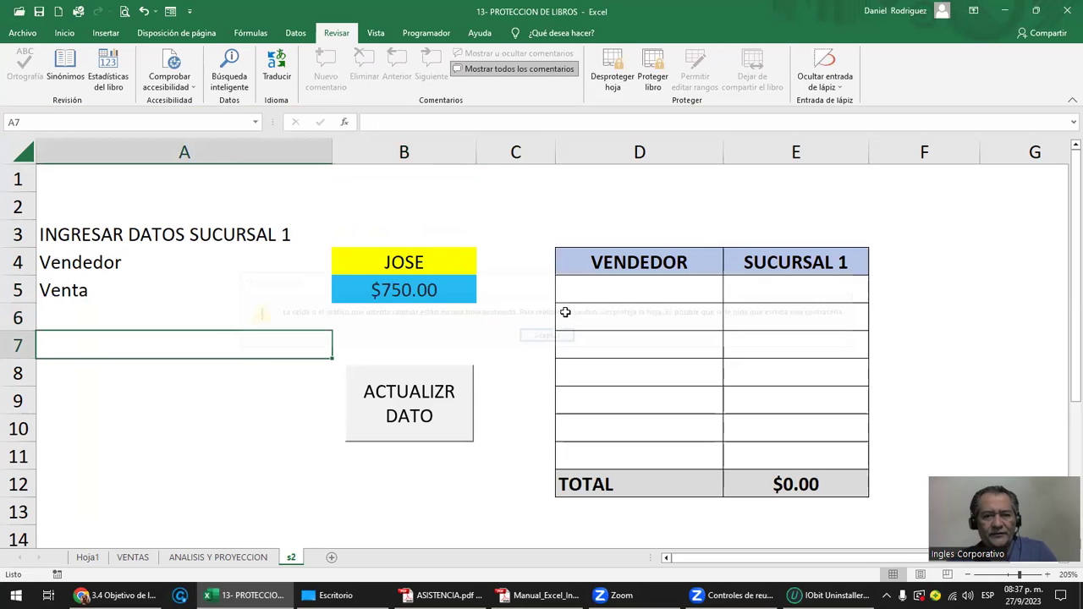
click(574, 293)
double_click(574, 293)
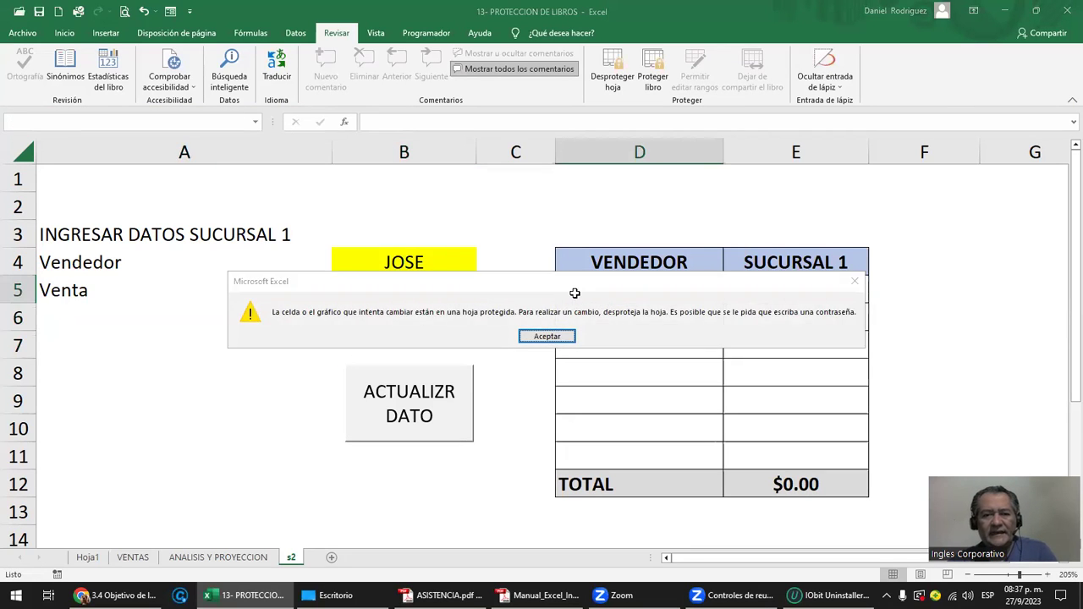
key(Return)
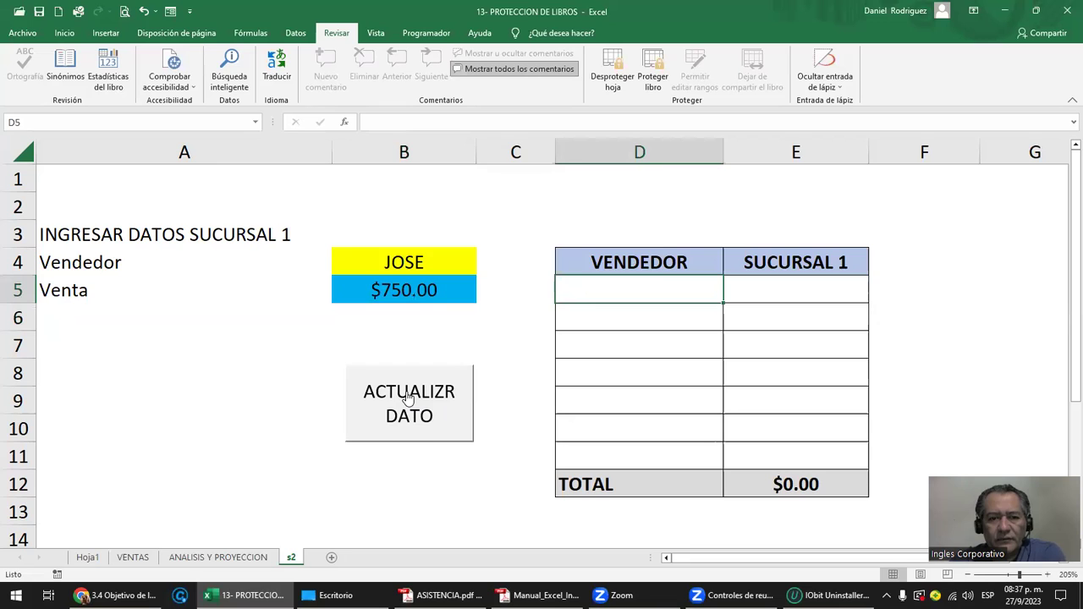
click(408, 398)
Debug the error 1004 and highlight DATO2's failing Selection.Insert line in Módulo1
click(565, 272)
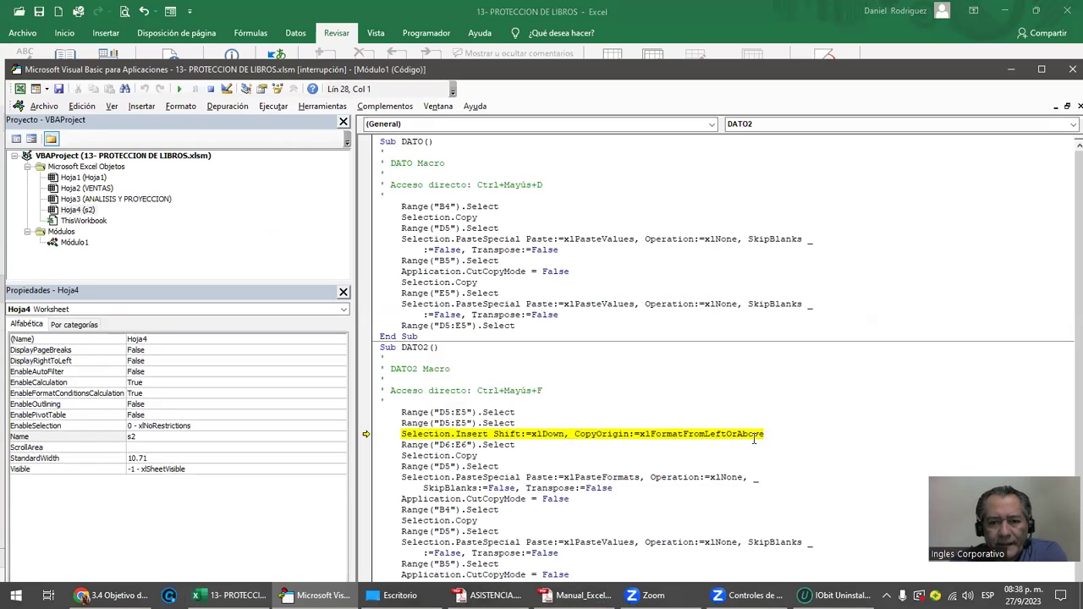
drag(764, 434, 405, 436)
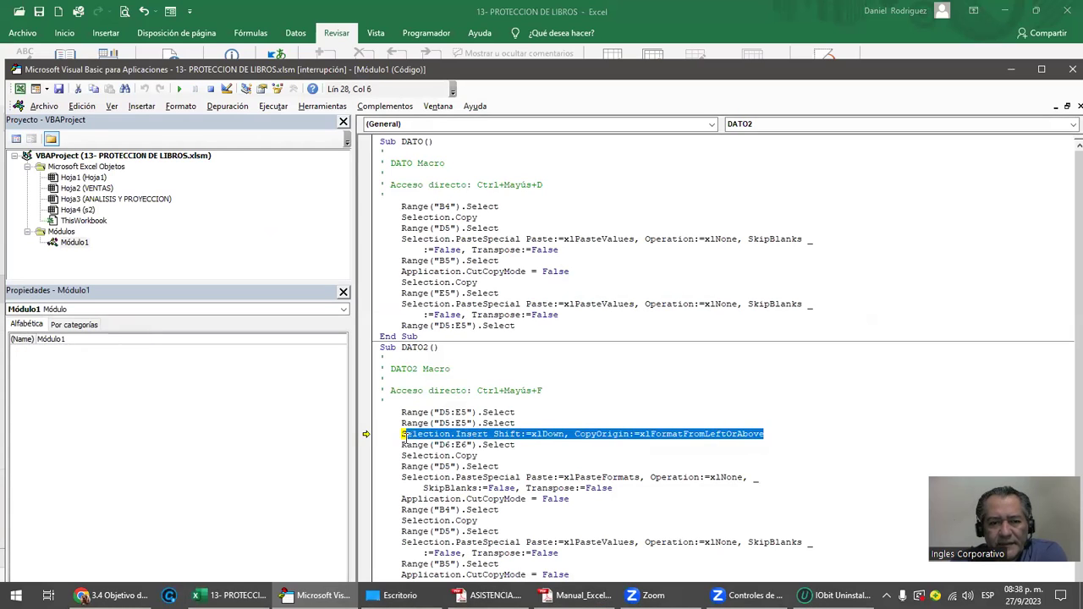
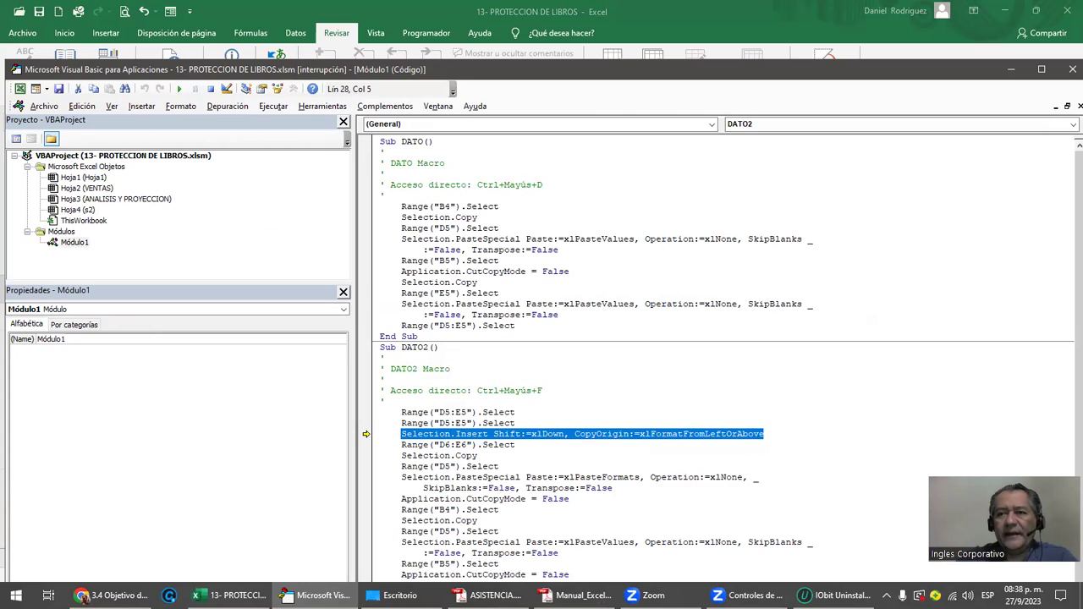
Stop the debugger and close the VBA code editor
click(1072, 68)
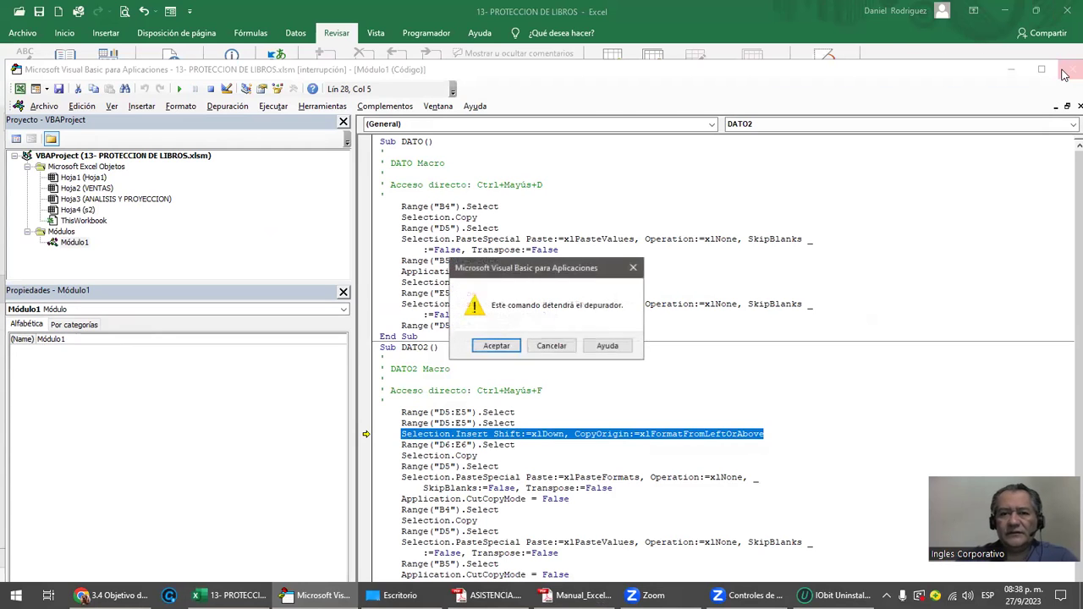
click(552, 346)
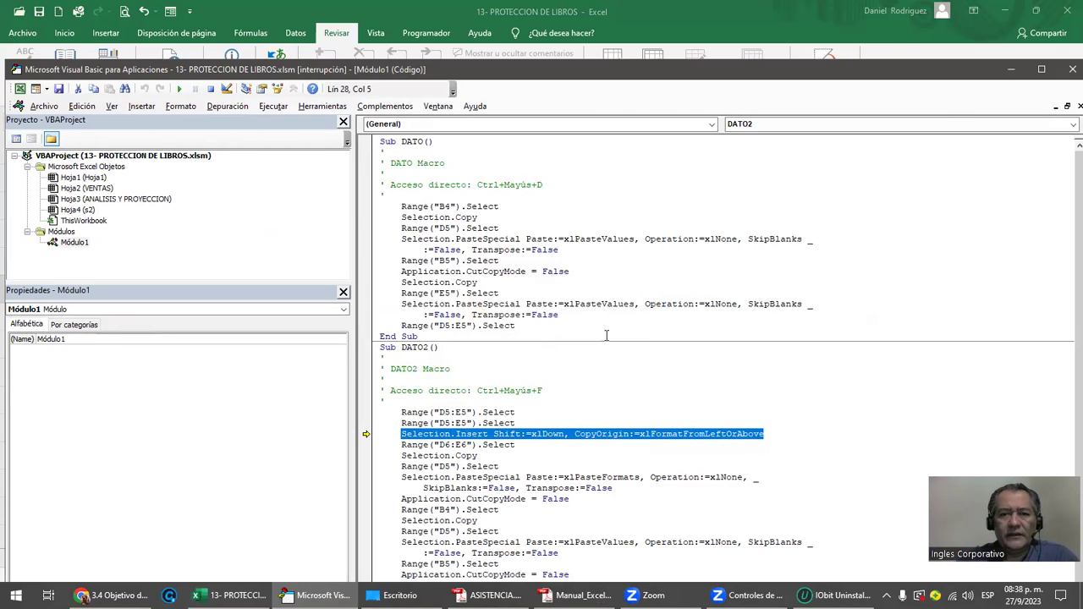
click(1072, 69)
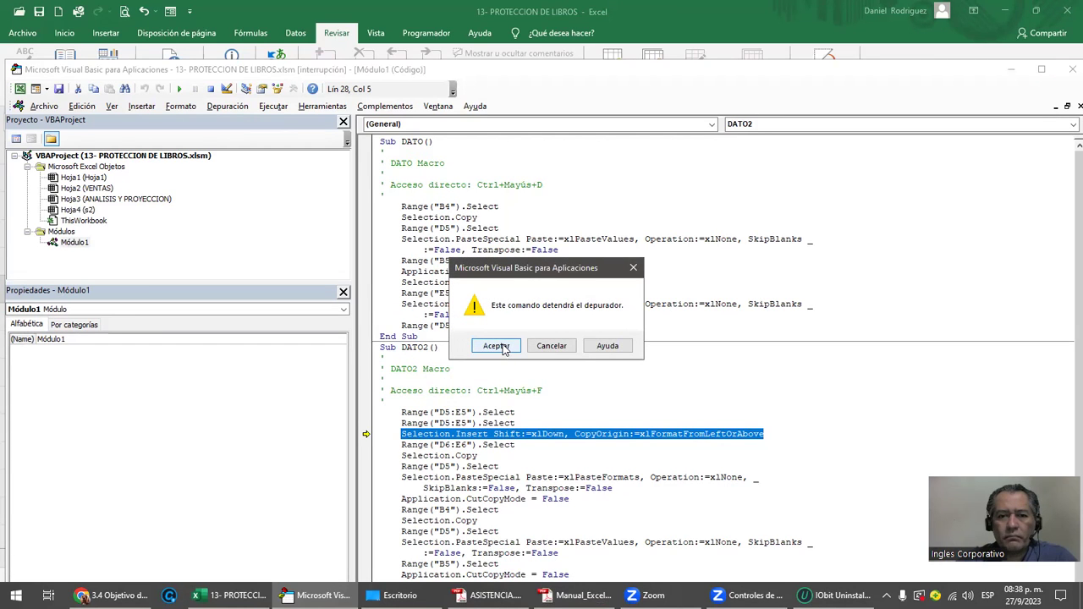
click(500, 346)
Select the sales table and run the data-update macro
mouse_move(689, 264)
mouse_down()
mouse_move(787, 419)
mouse_move(794, 484)
mouse_up()
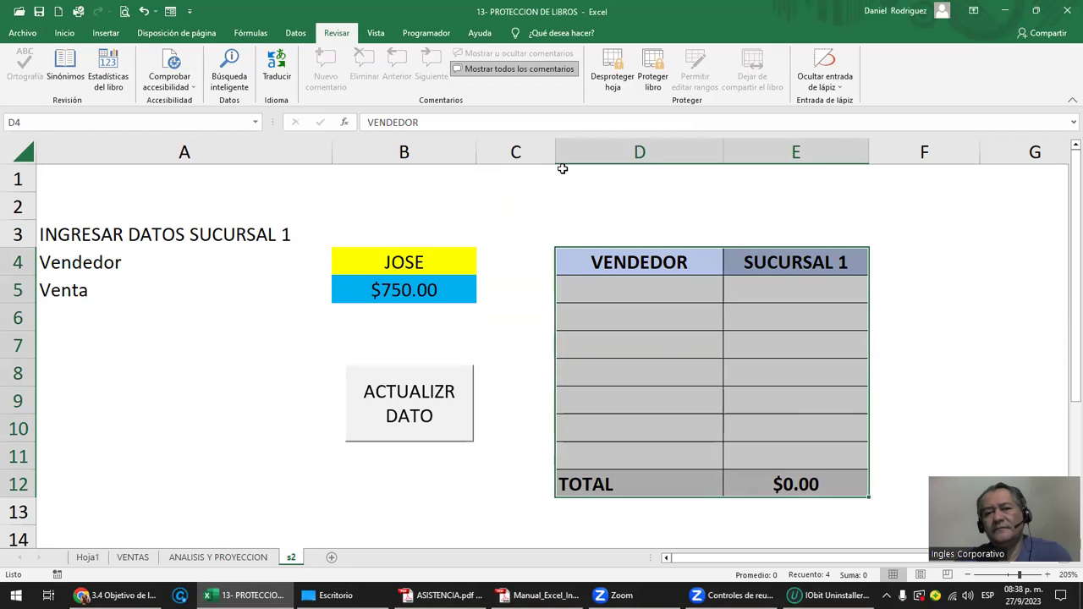
click(424, 259)
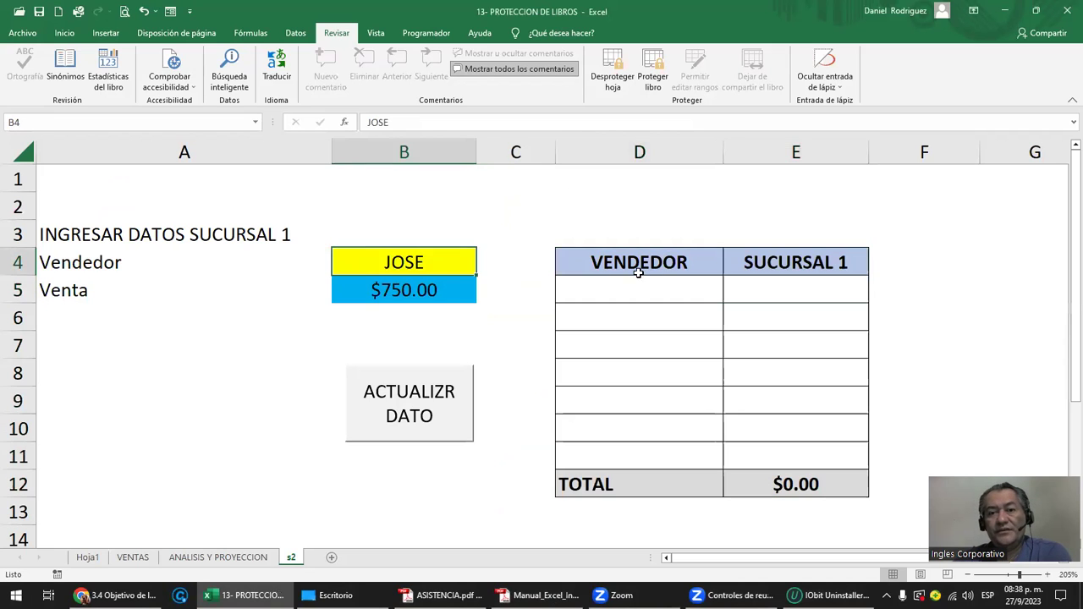
drag(638, 271, 791, 484)
click(439, 414)
Check seller cell B4 and sale cell B5, and confirm B2 is locked on the protected sheet
click(394, 263)
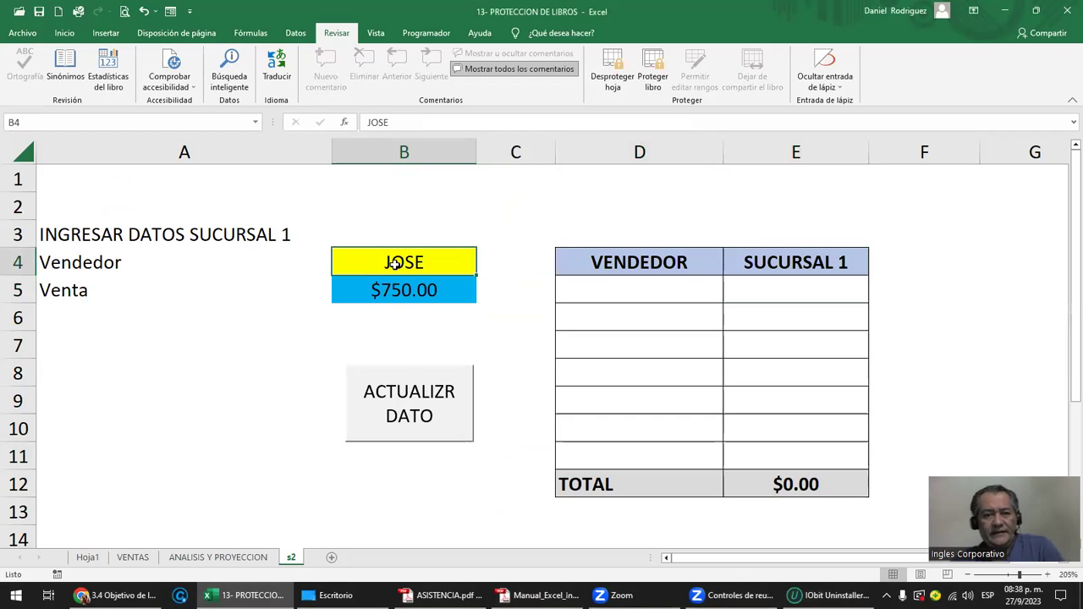
click(405, 286)
click(399, 263)
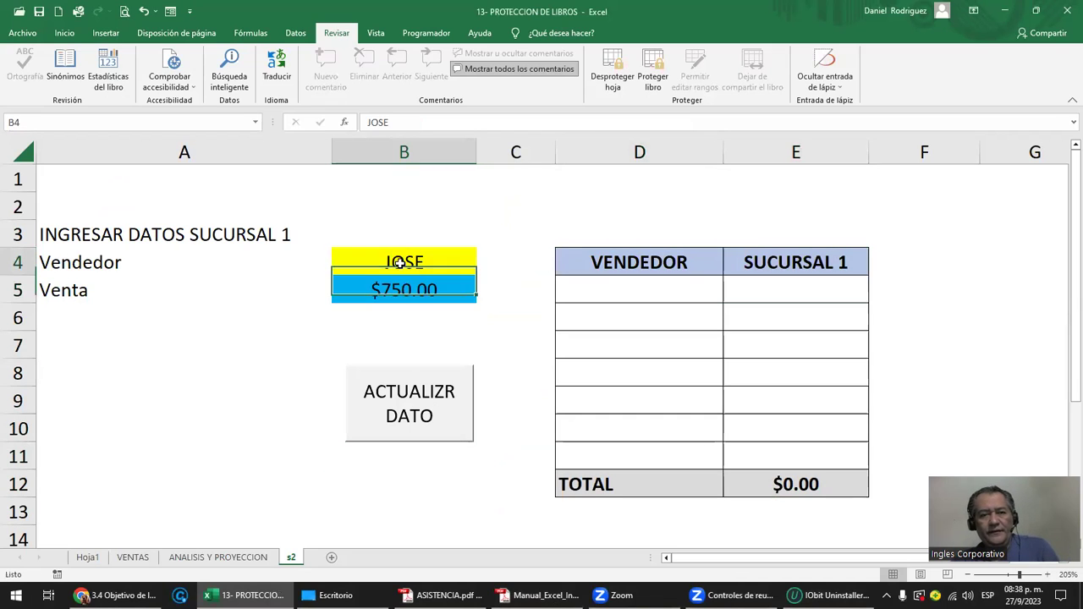
click(399, 290)
click(393, 209)
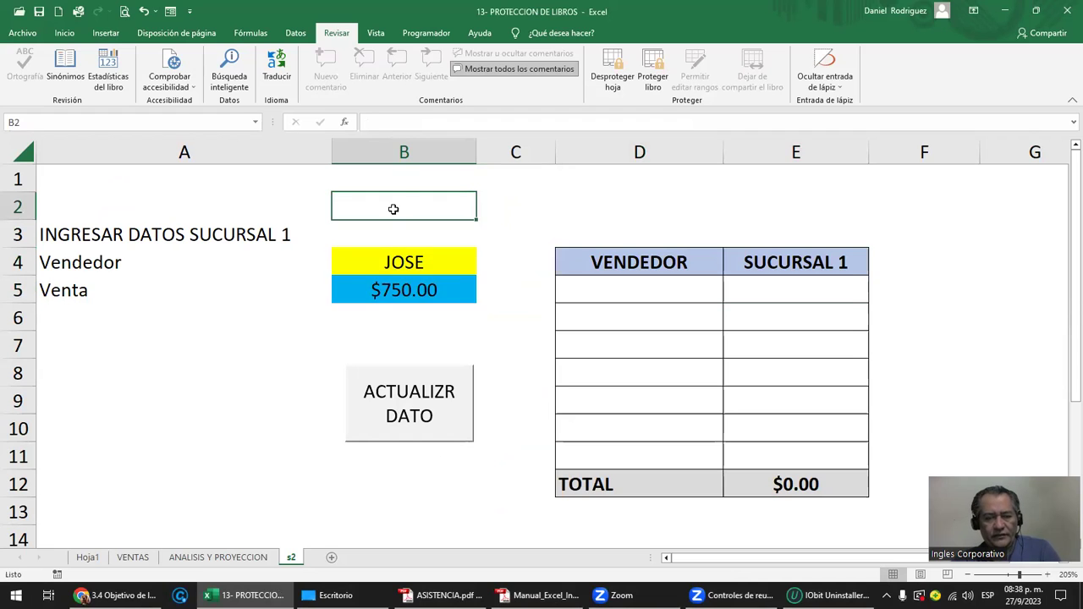
double_click(393, 209)
key(Return)
click(384, 262)
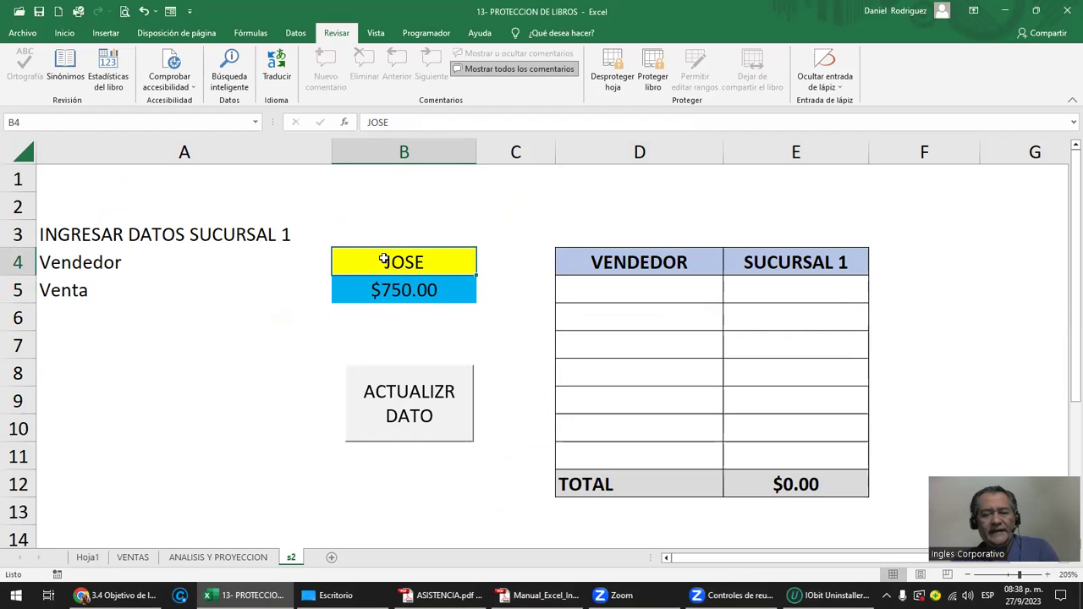
click(450, 390)
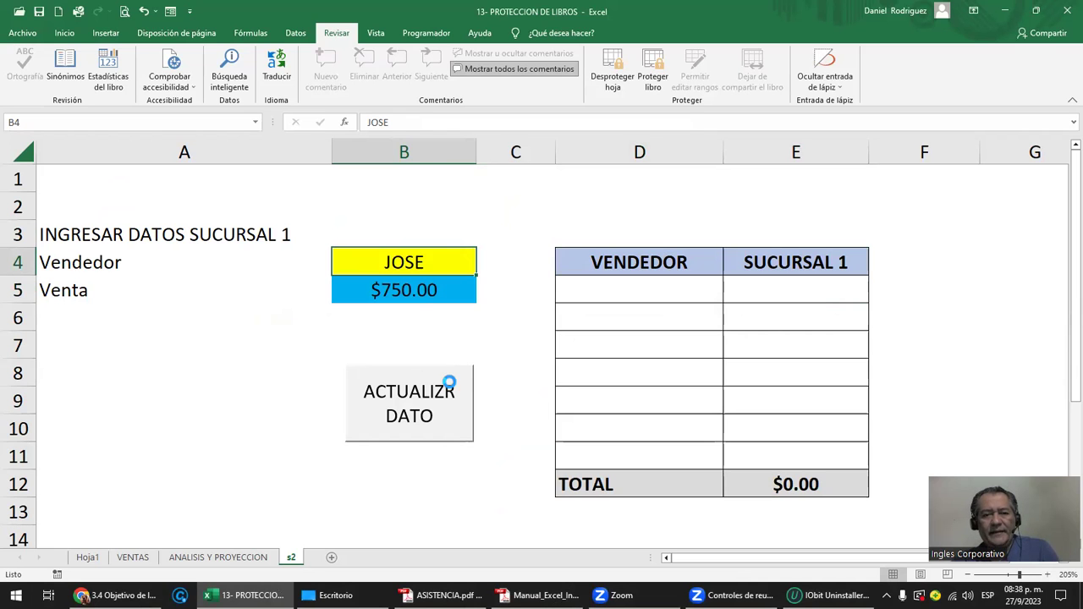
click(570, 272)
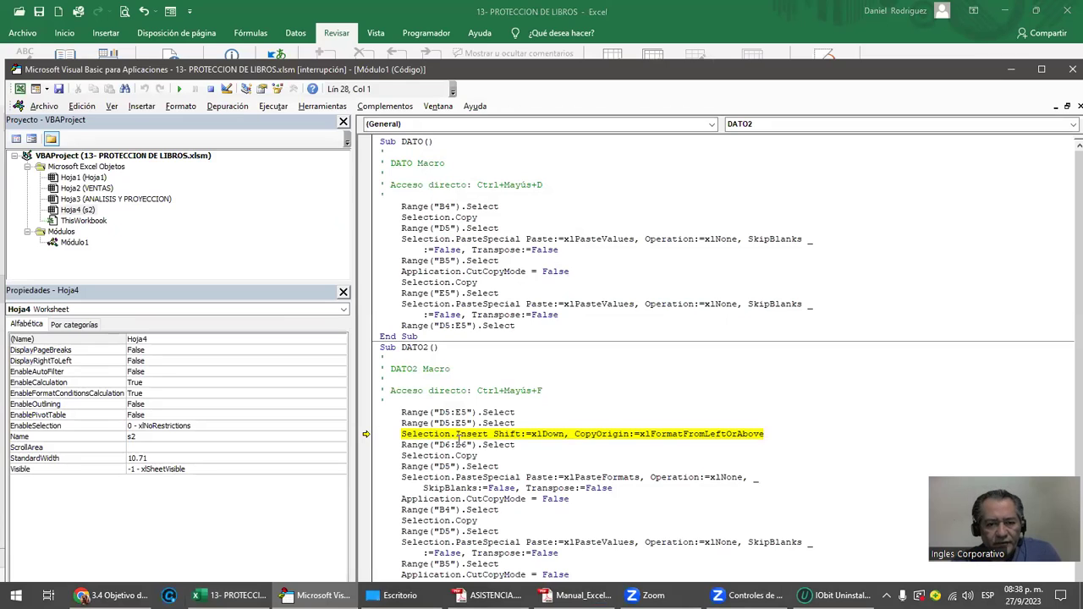
double_click(423, 434)
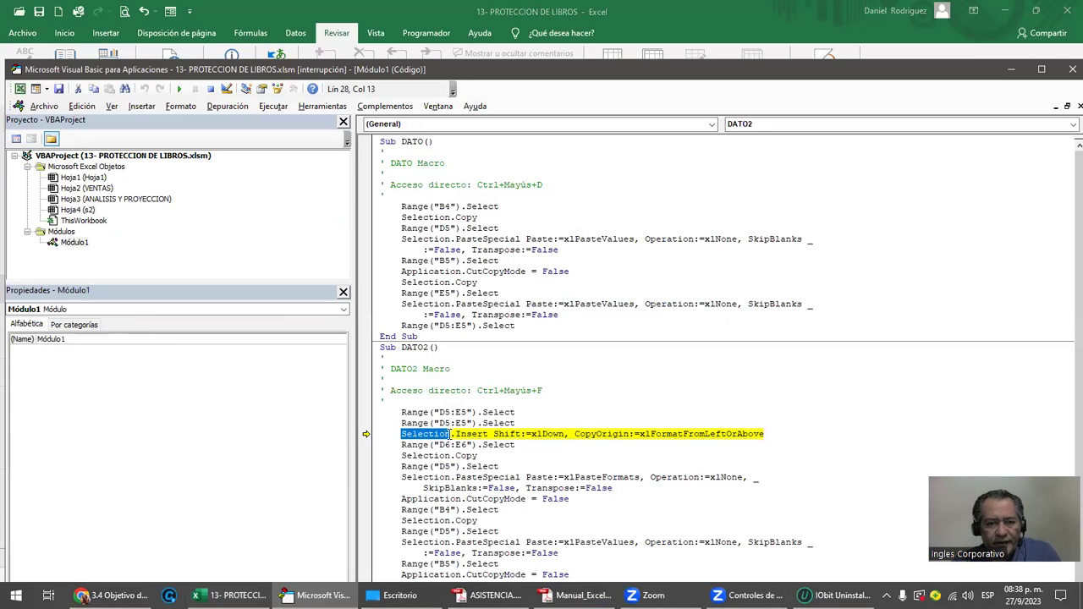
drag(460, 434, 488, 434)
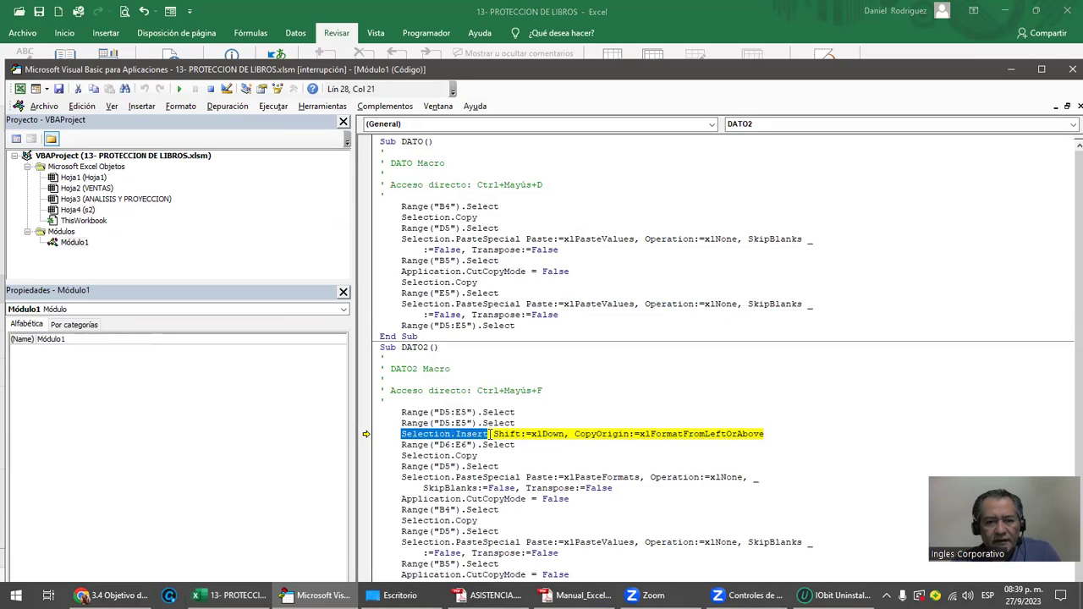
drag(489, 434, 767, 436)
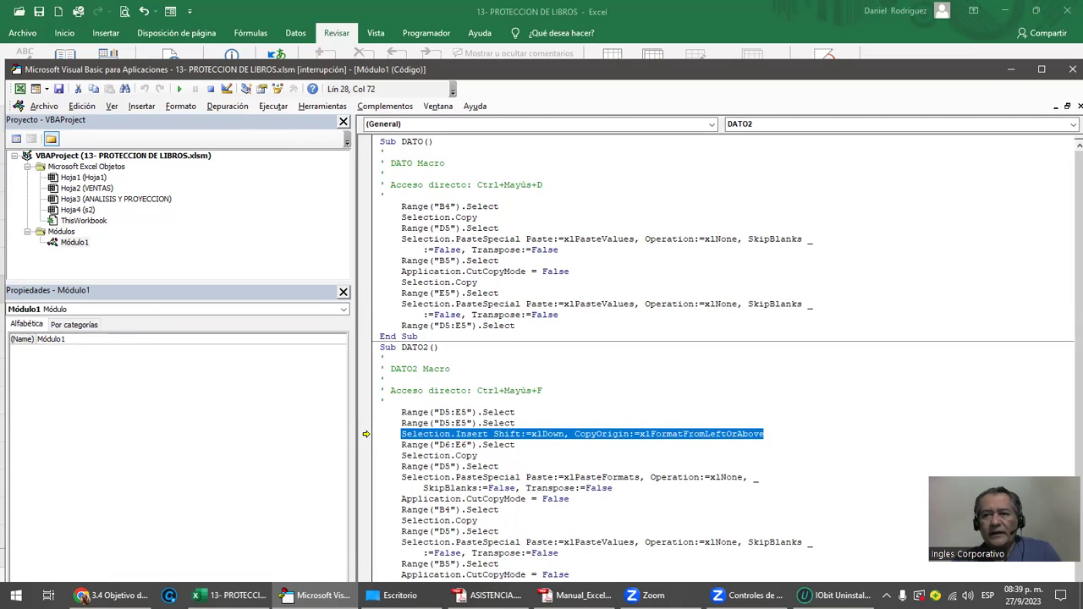
drag(924, 75, 897, 467)
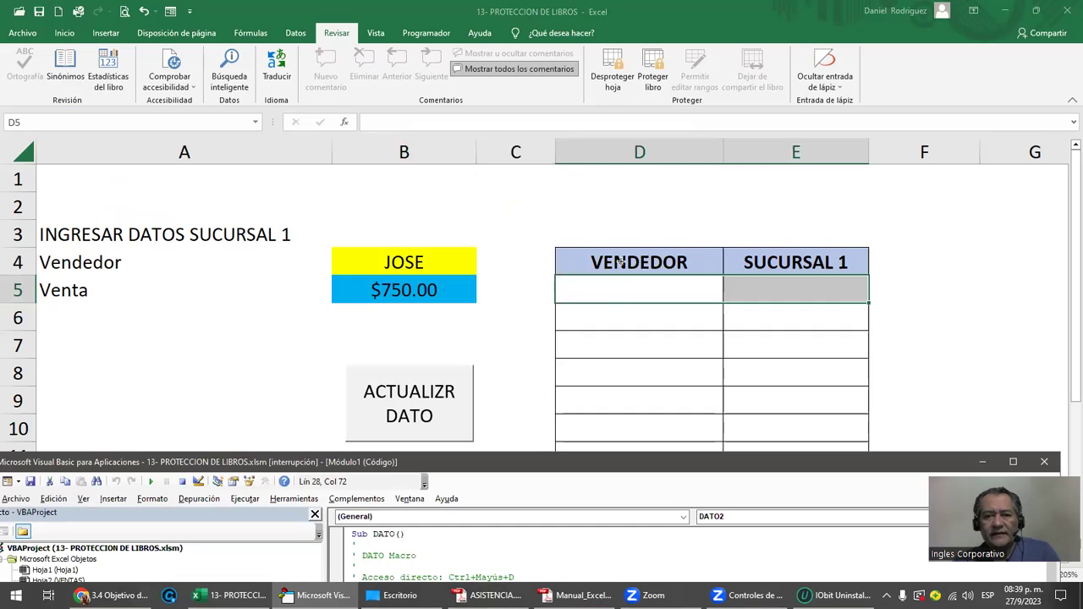
click(590, 282)
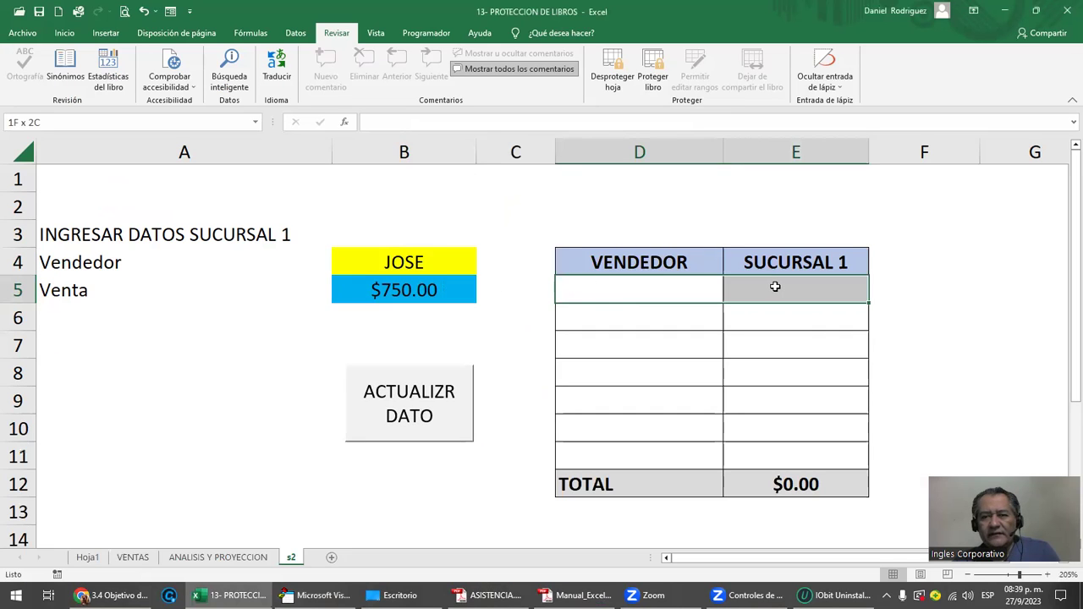
click(644, 294)
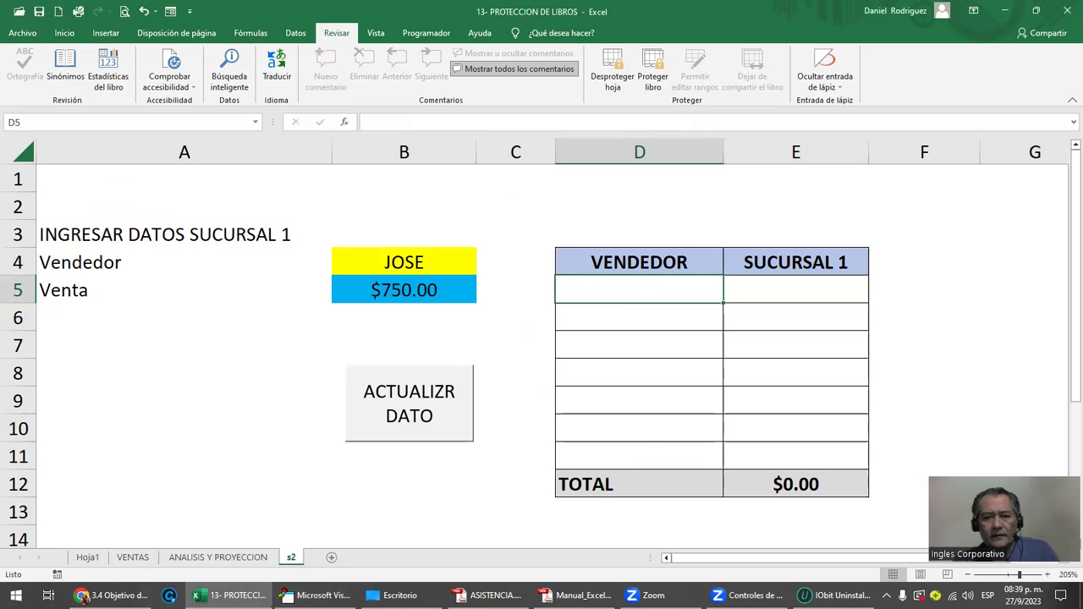
click(317, 595)
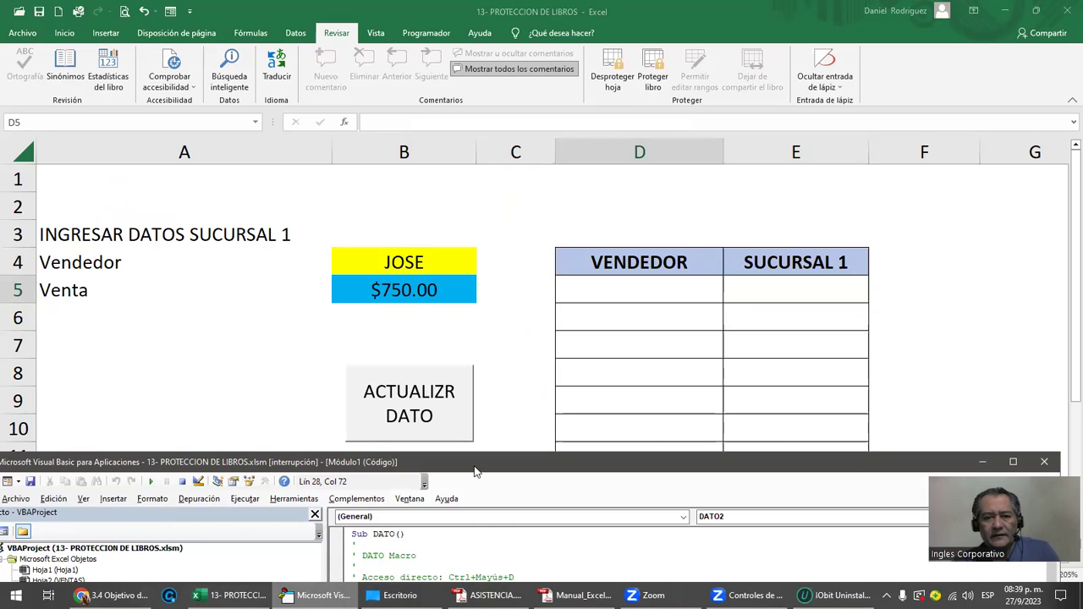
drag(474, 471, 450, 333)
click(1019, 323)
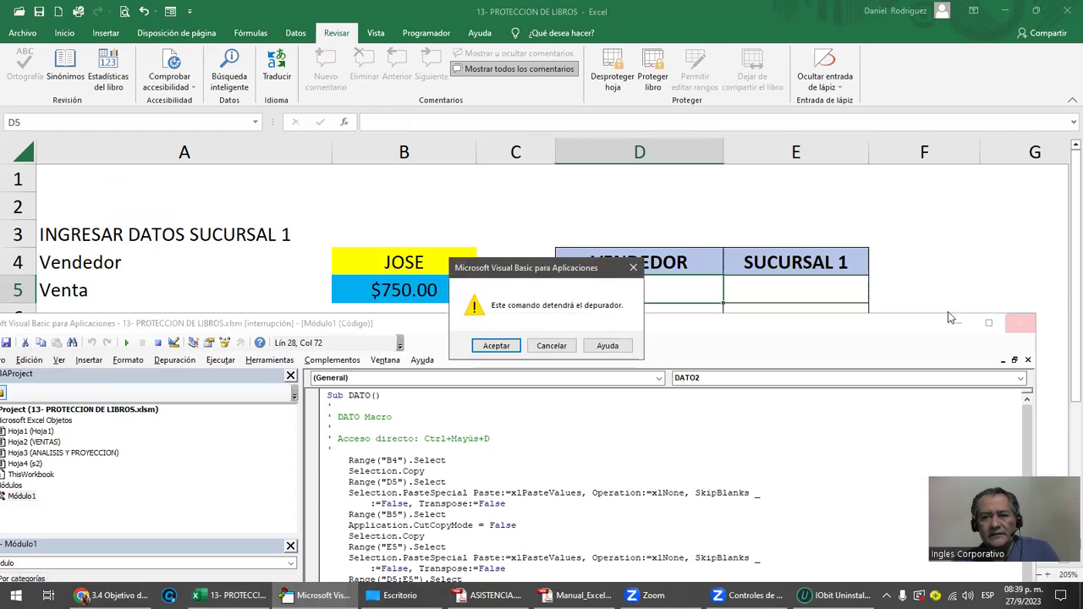
click(495, 345)
drag(758, 293, 759, 293)
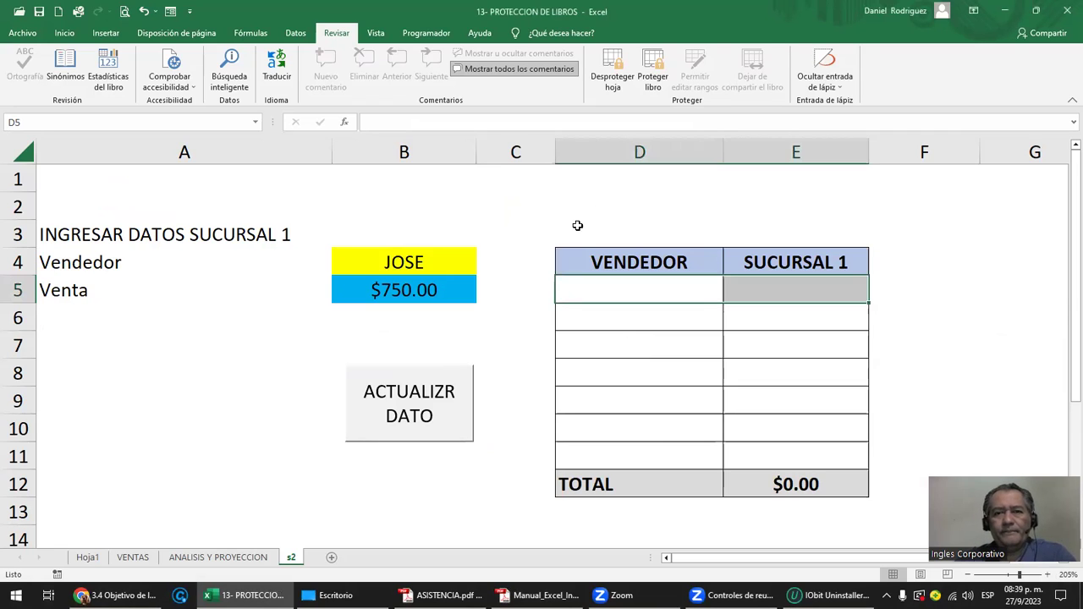
Unprotect sheet s2 with its password
click(616, 83)
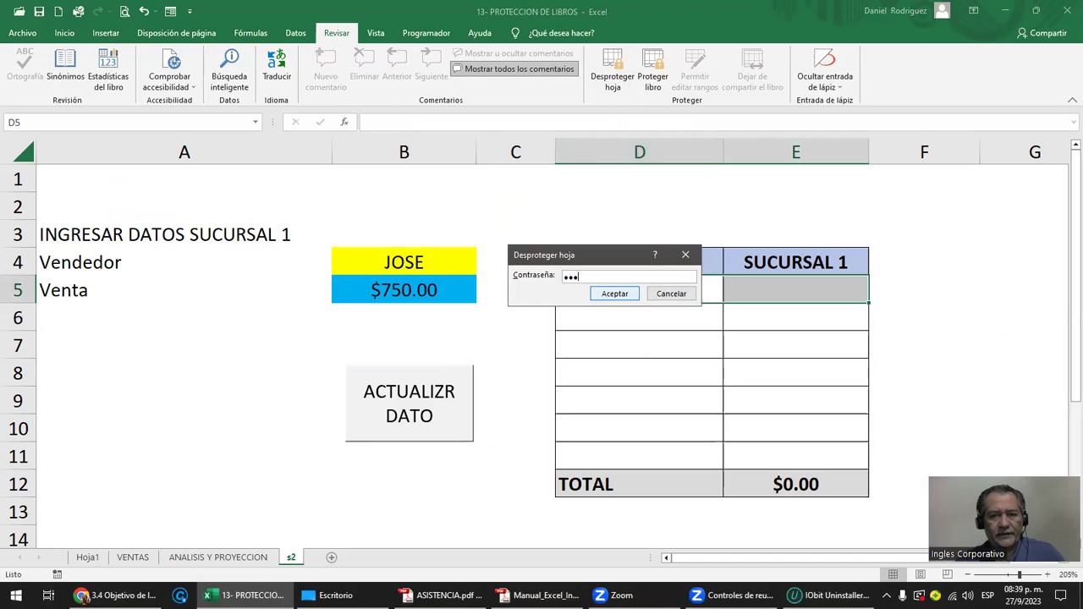
key(Return)
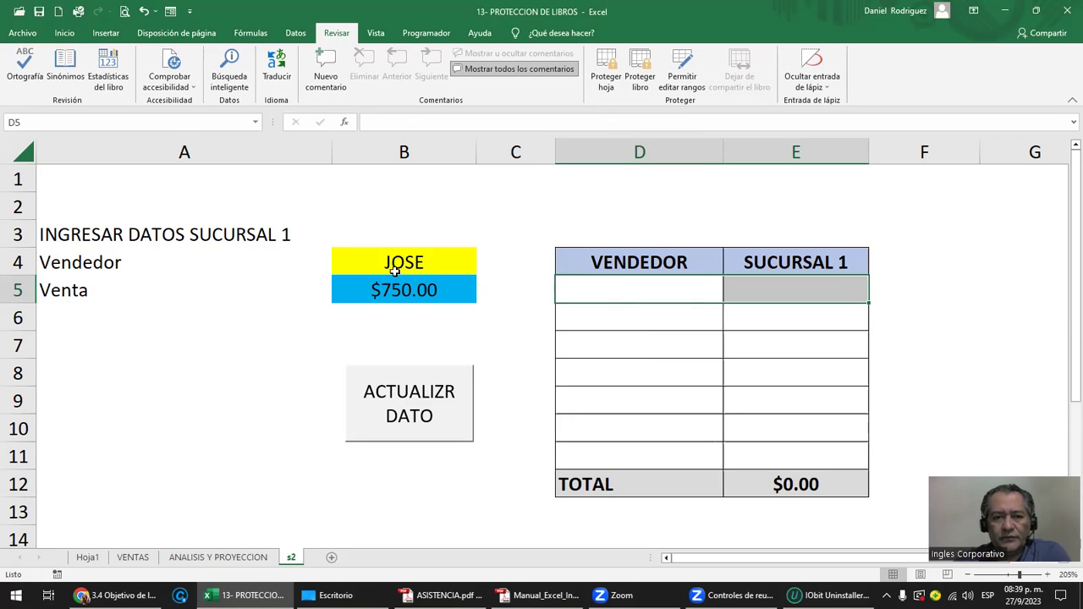
drag(385, 259, 381, 292)
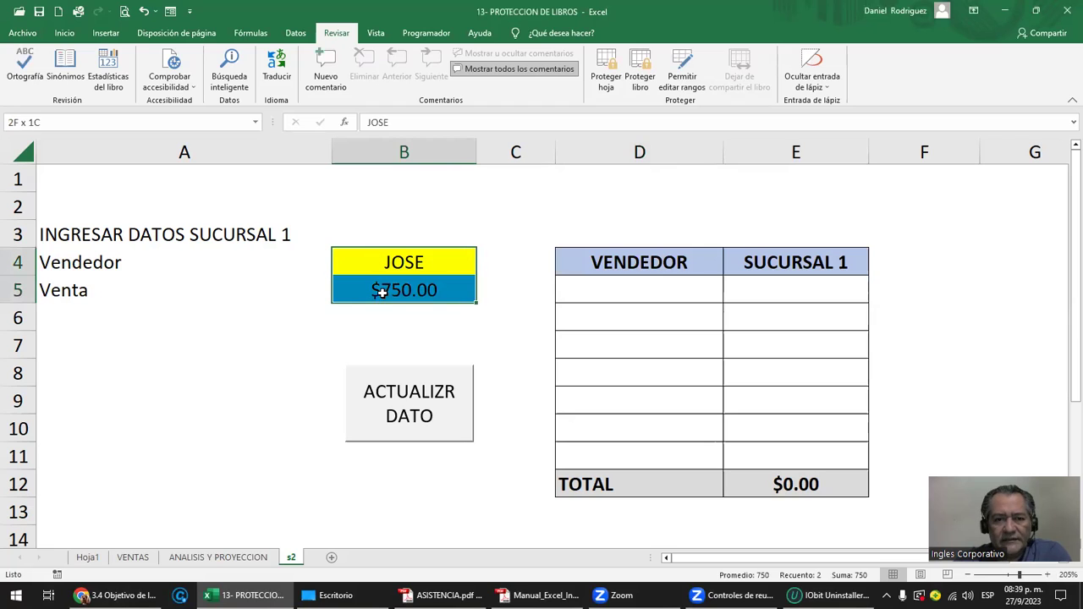
Select the seller and sale cells B4:B5, then table cell D5
click(378, 215)
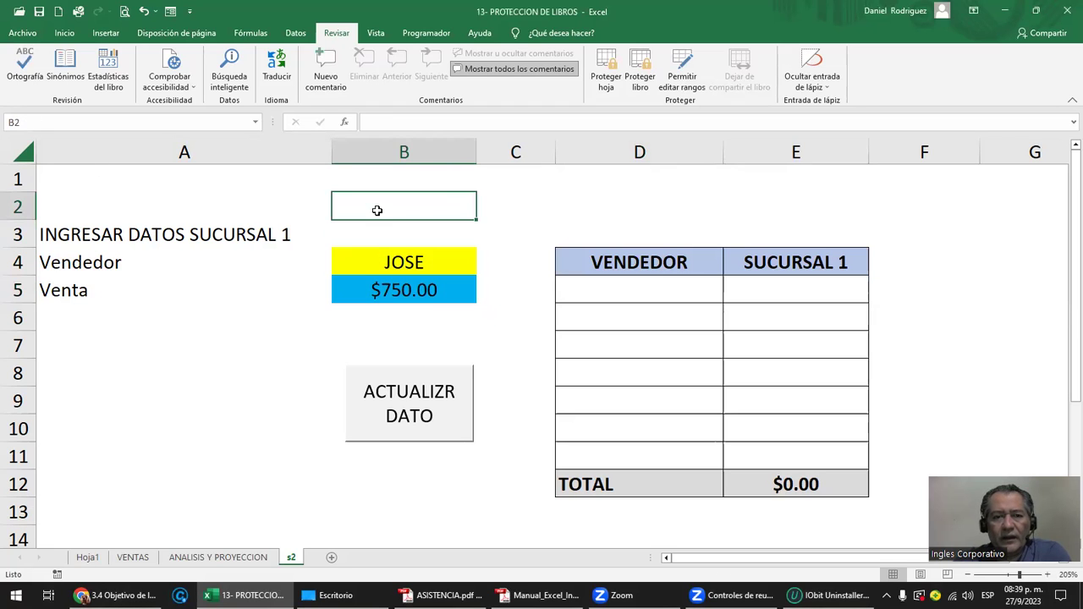
click(401, 262)
drag(401, 262, 404, 288)
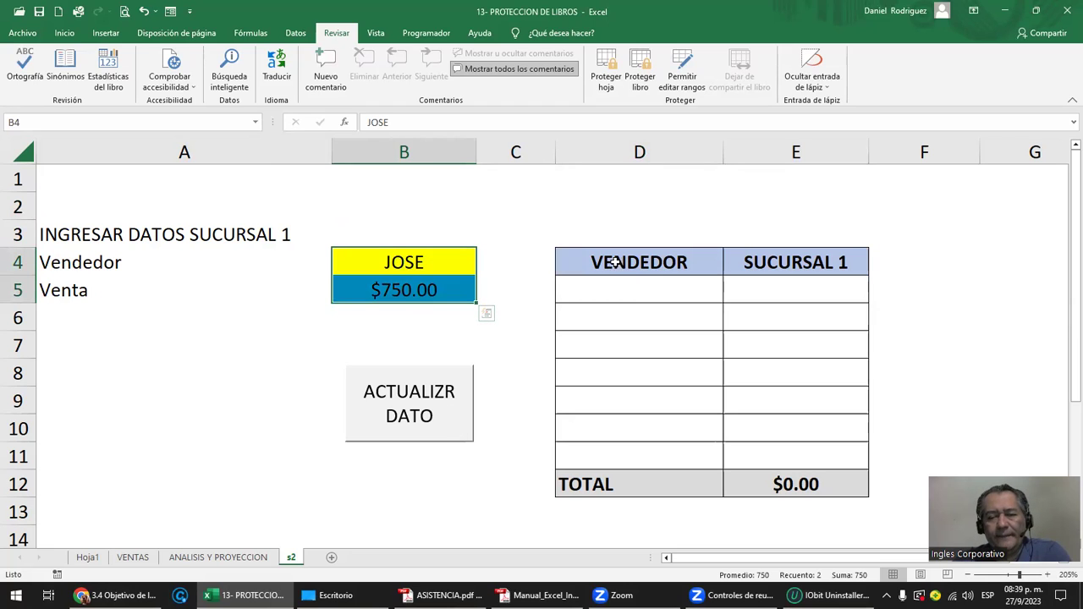
click(586, 289)
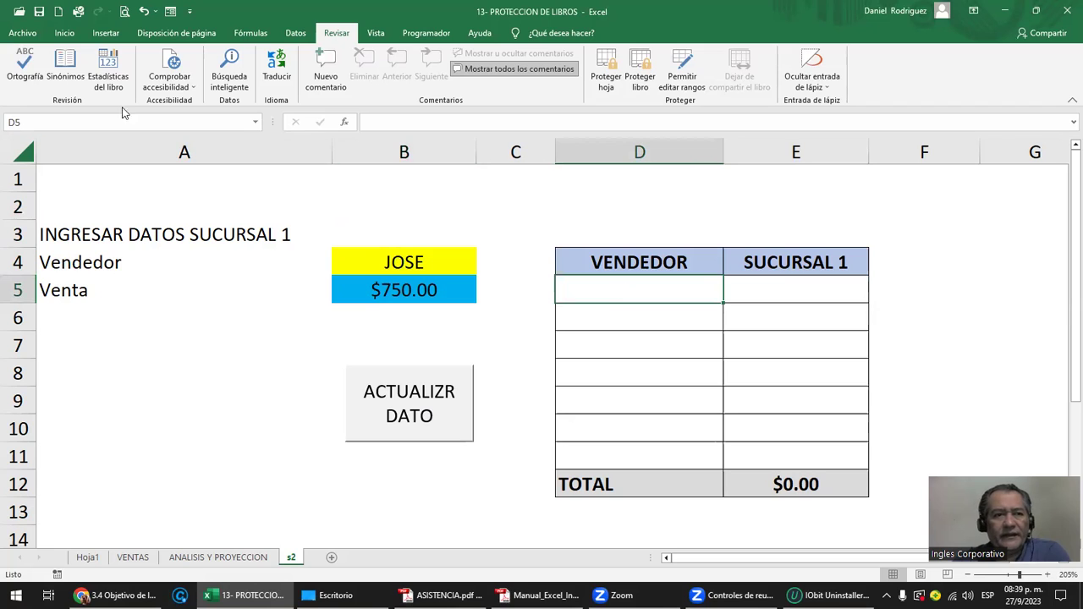
click(66, 34)
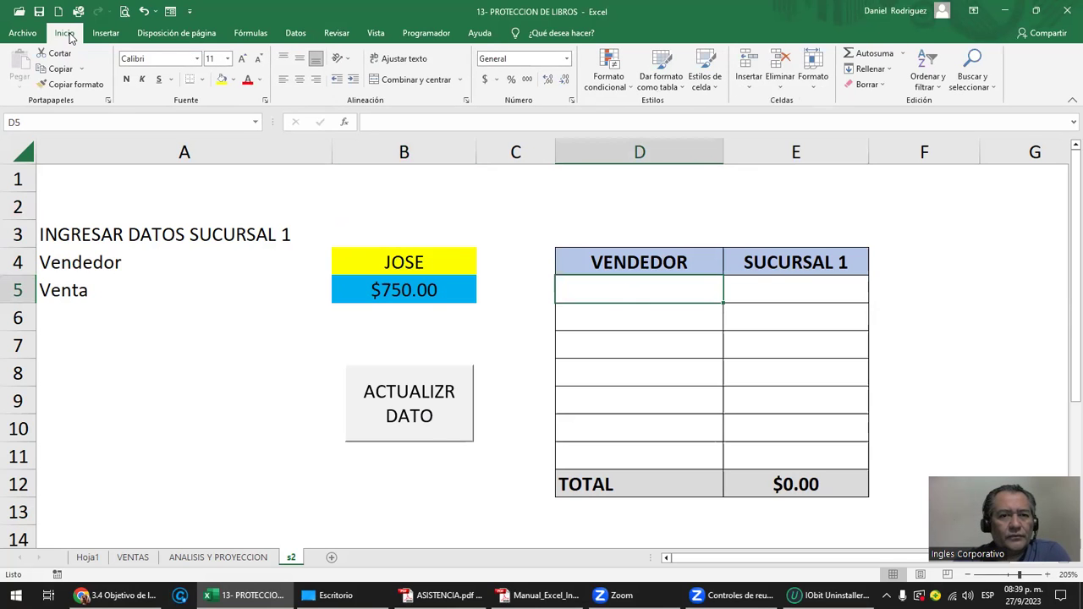
Start recording a macro named X, then select the first table row D5:E5
click(427, 34)
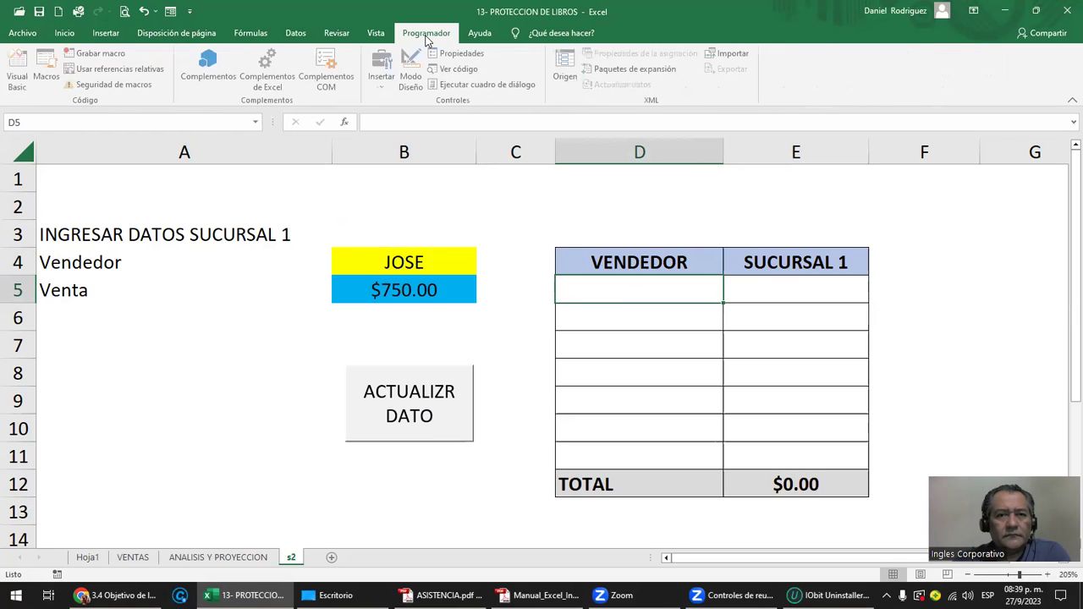
click(102, 53)
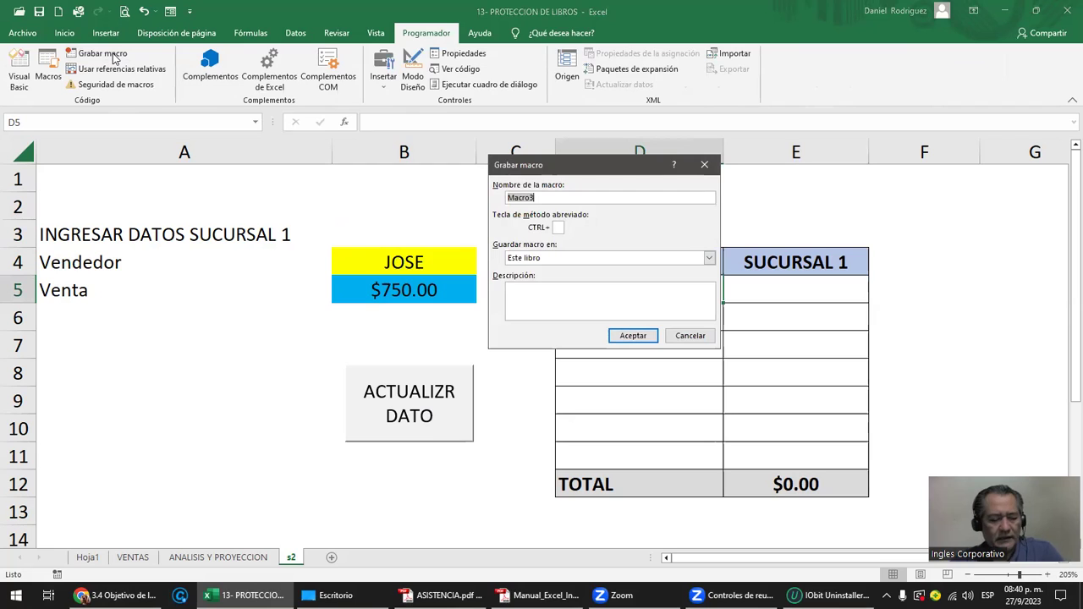
text(X)
click(652, 335)
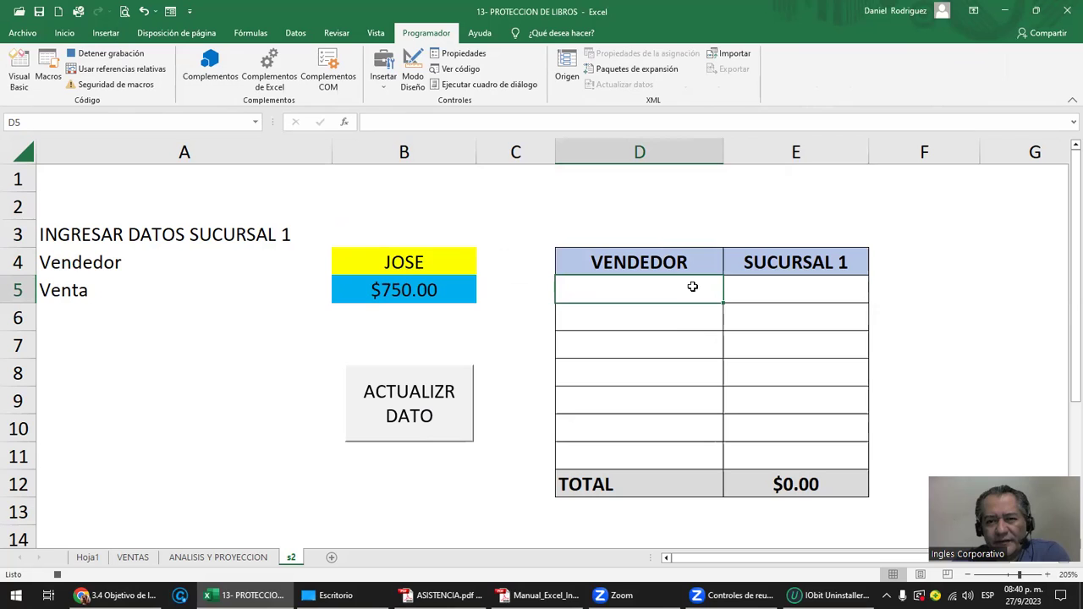
drag(604, 283, 769, 293)
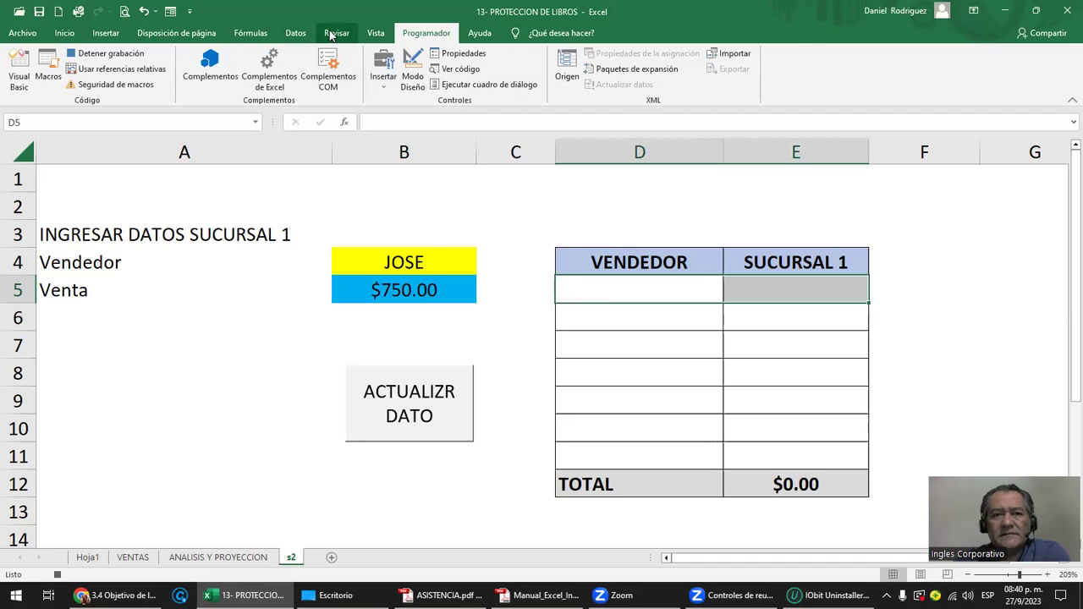
Review the existing editable ranges and select the VENDEDOR table D4:E12
click(331, 34)
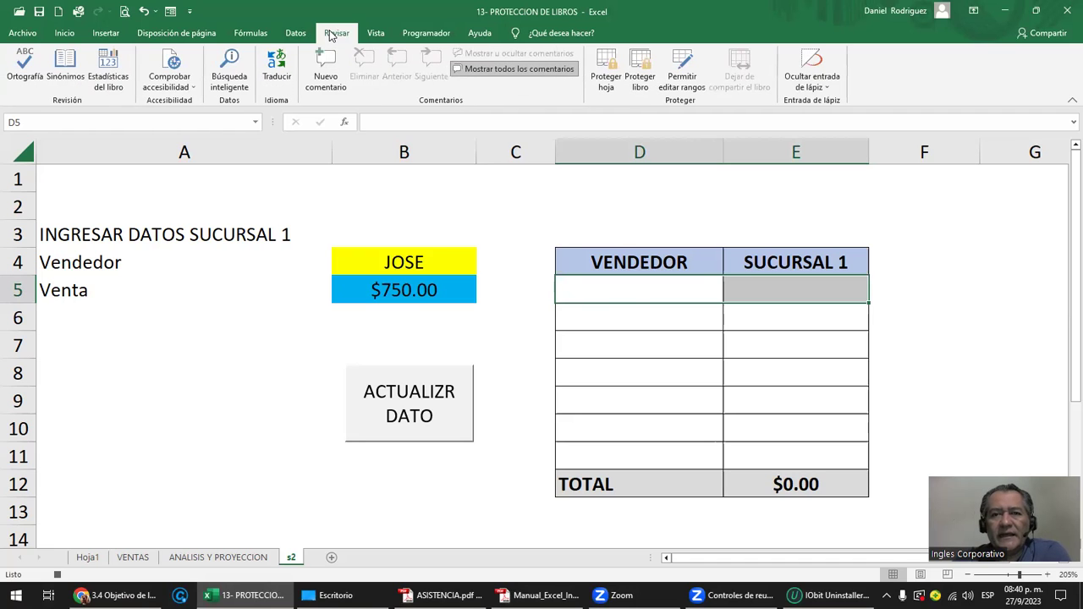
click(677, 86)
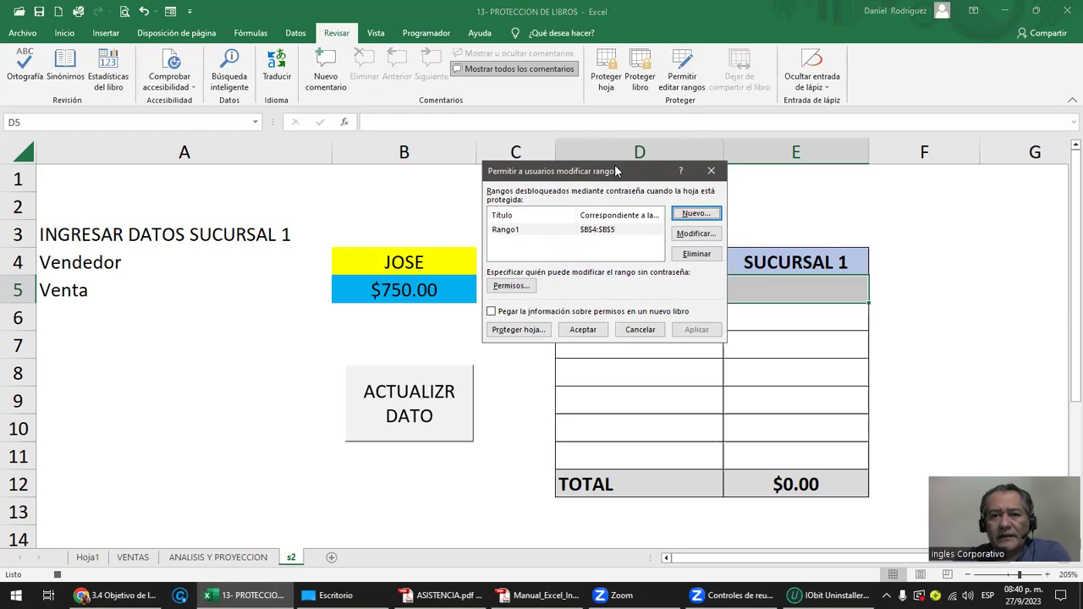
drag(615, 175, 395, 124)
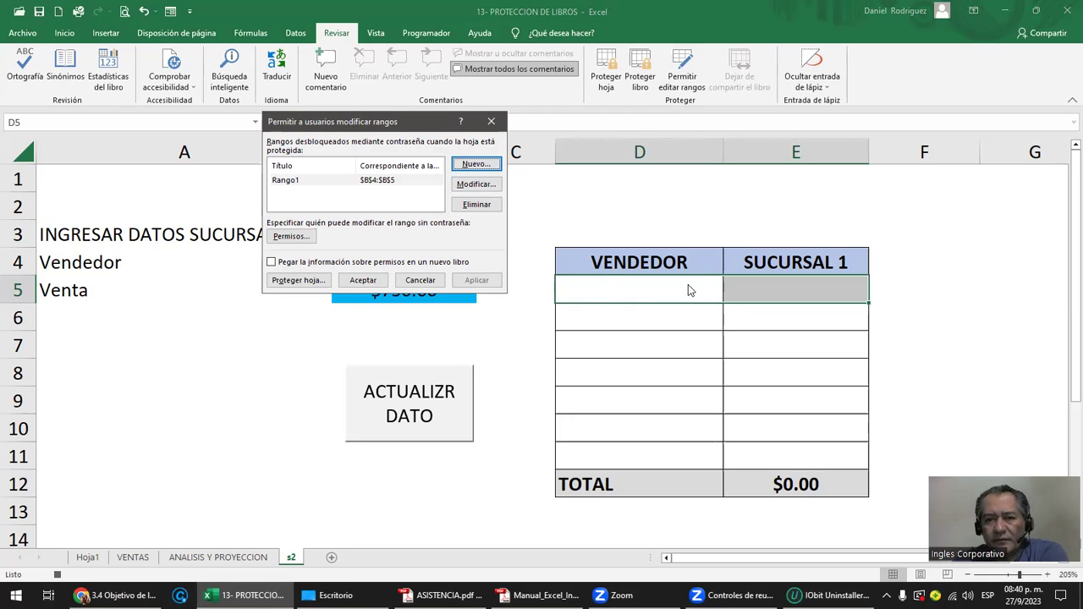
key(Escape)
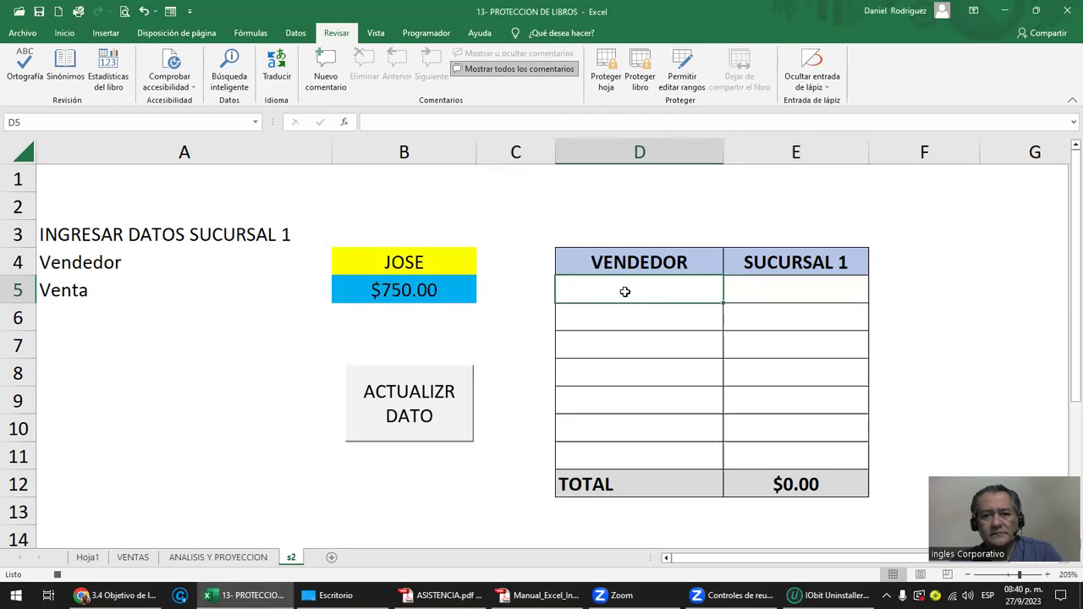
click(598, 262)
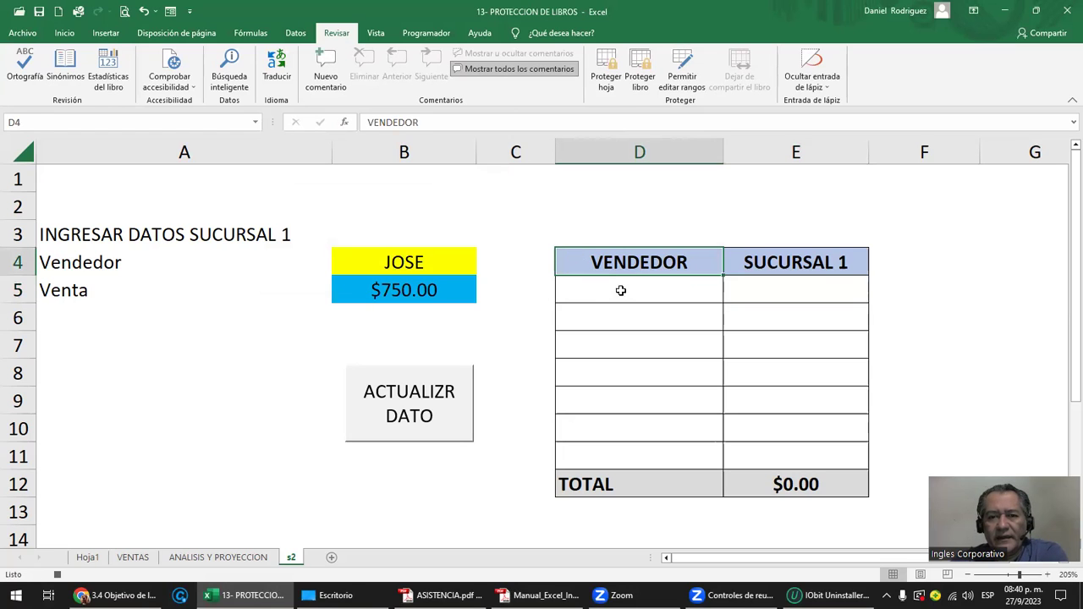
drag(621, 291, 793, 456)
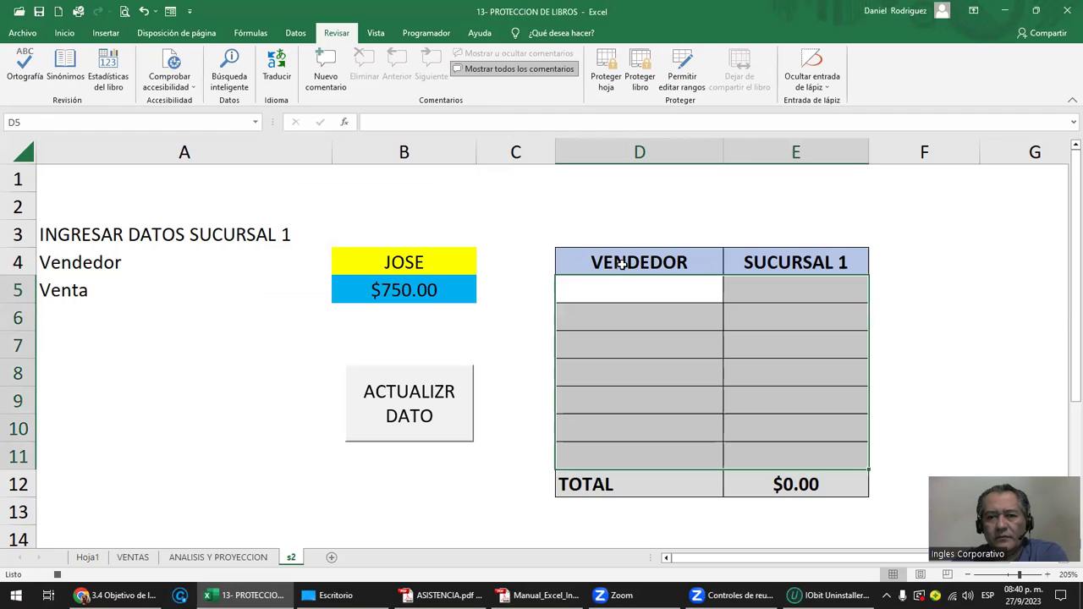
drag(621, 261, 821, 470)
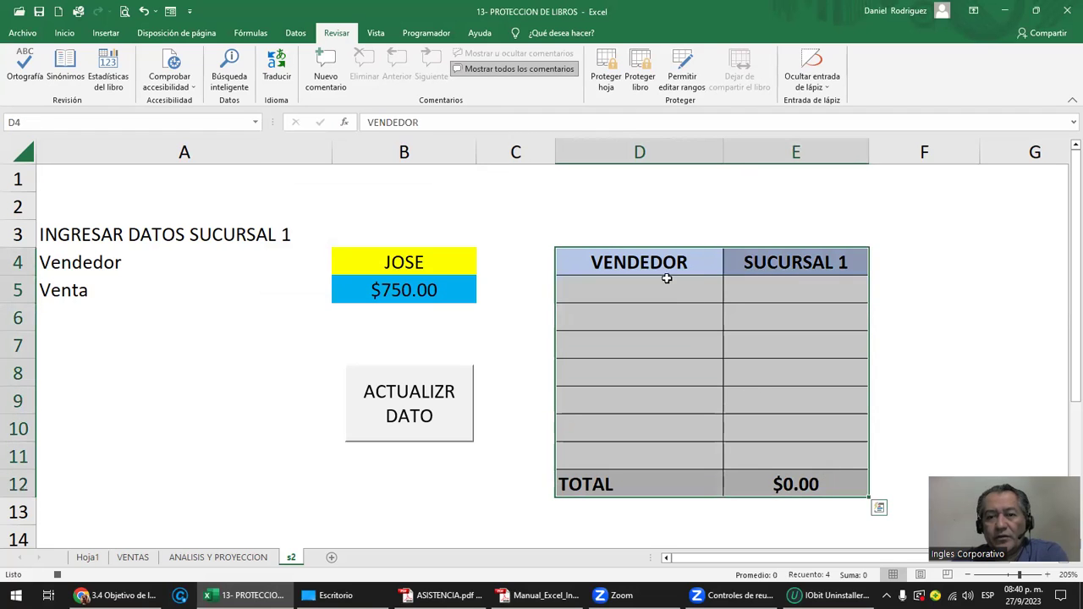
click(668, 264)
click(617, 284)
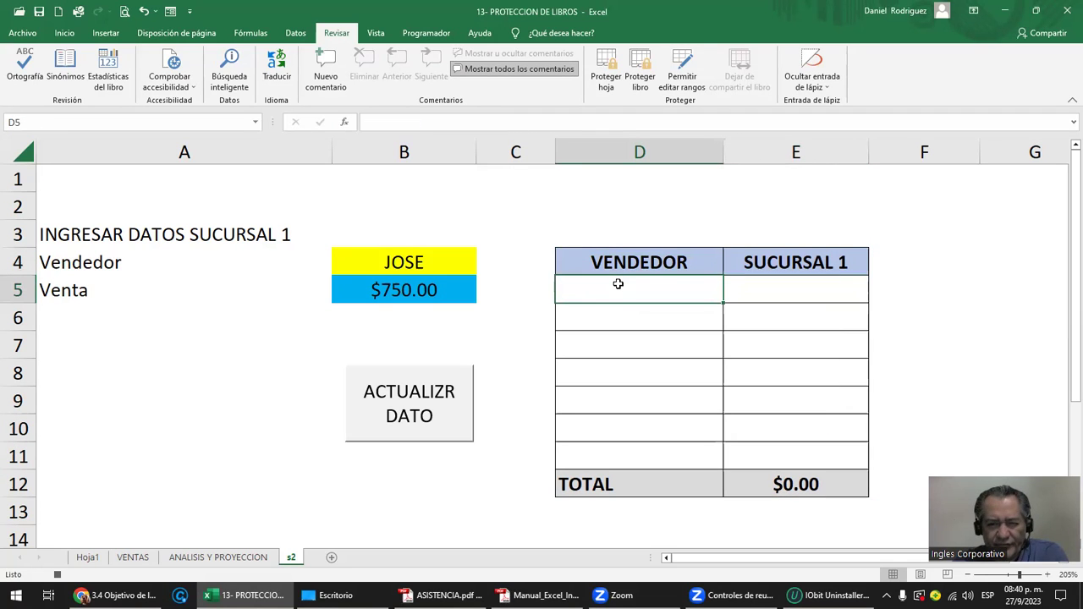
Add editable range TABLA over D4:E12 with a confirmed password
click(682, 76)
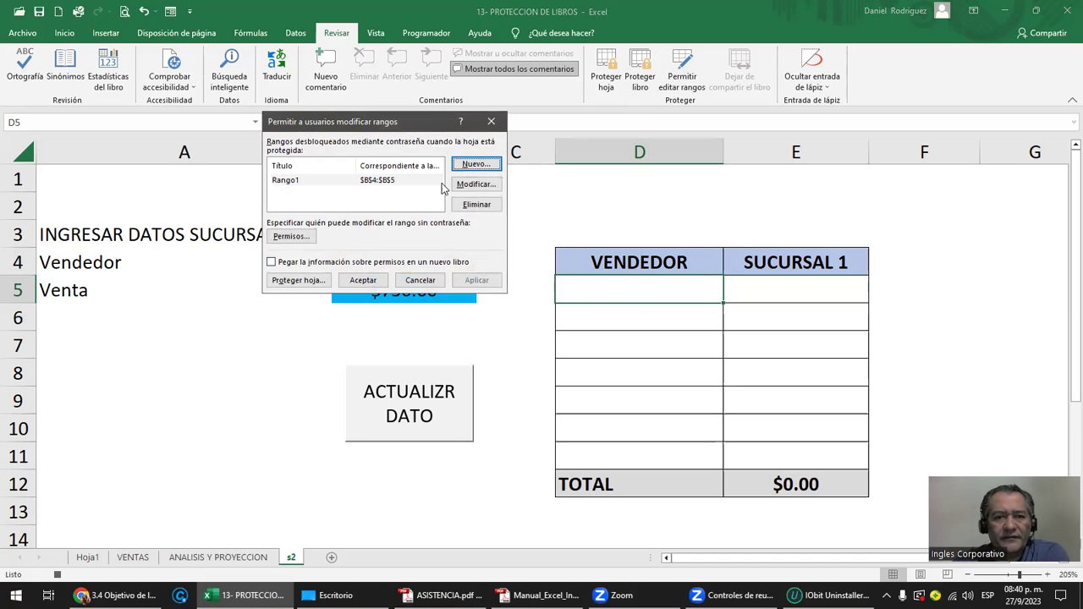
click(475, 166)
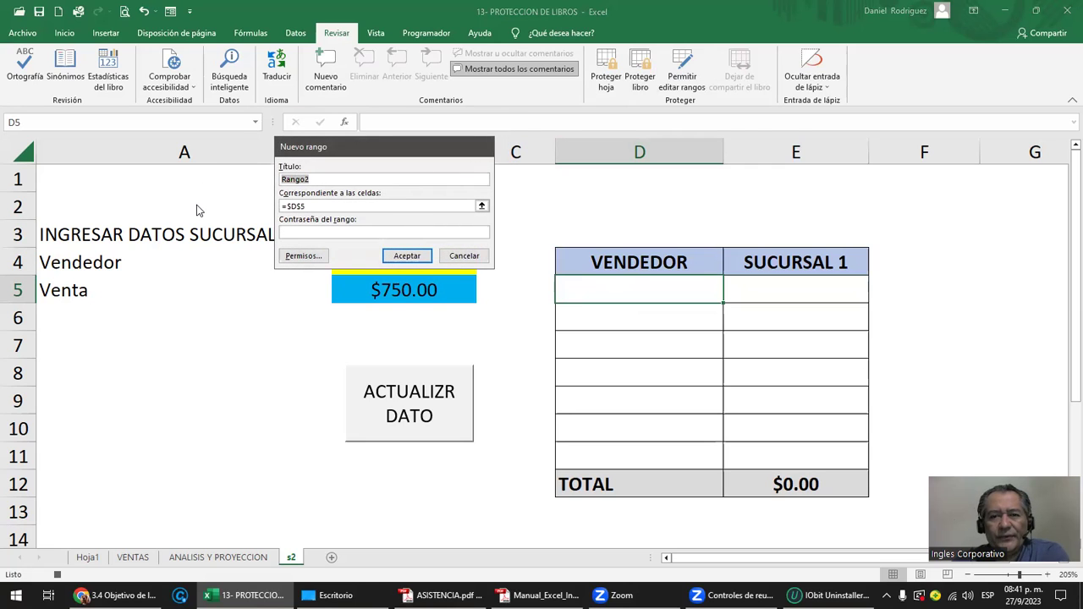
text(TABLA)
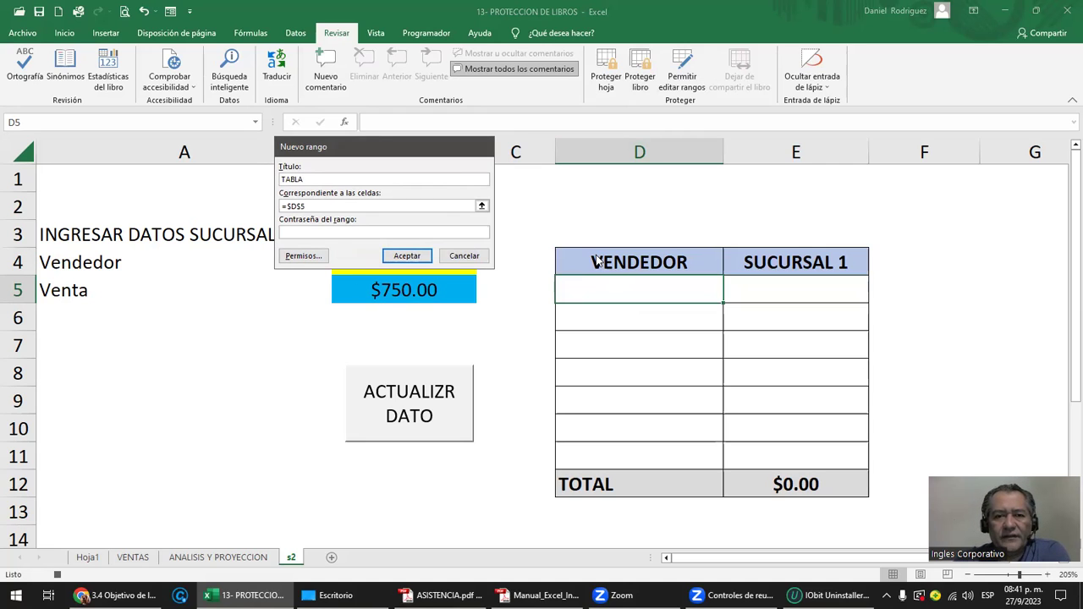
key(Tab)
drag(601, 261, 831, 475)
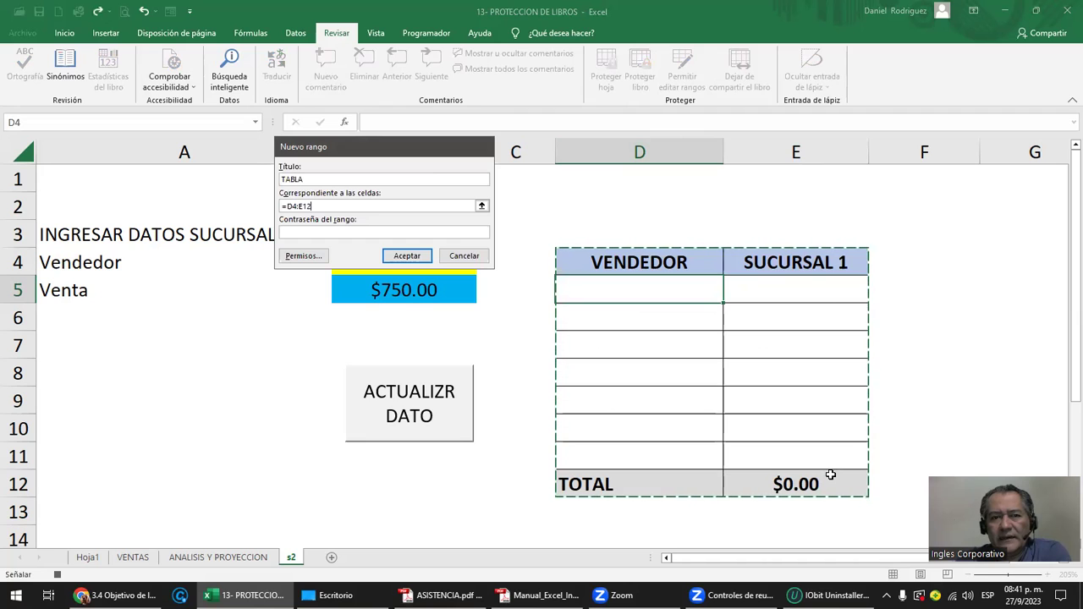
click(294, 232)
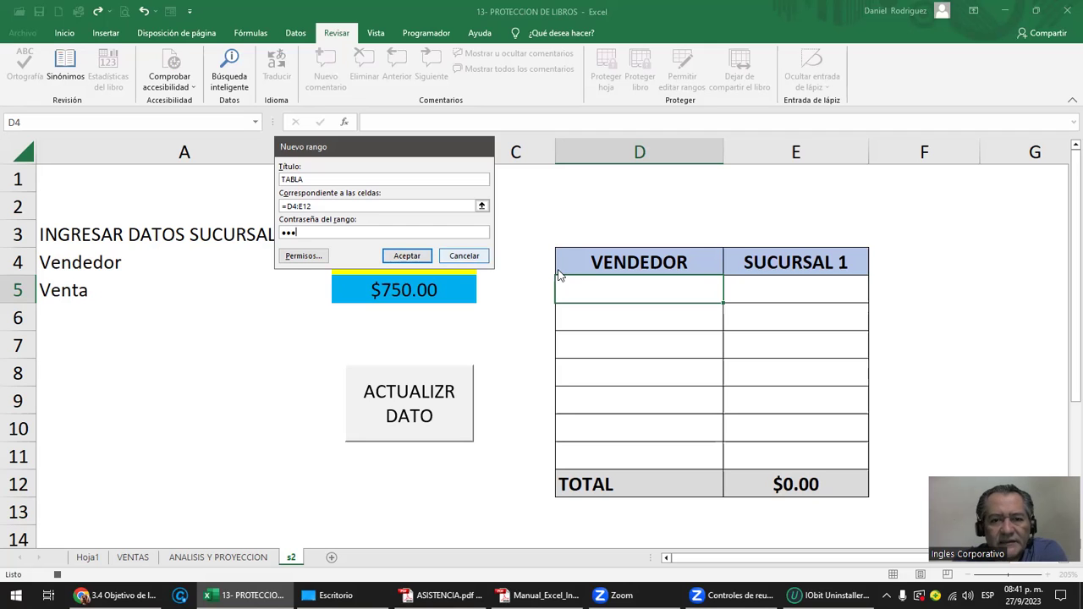
click(408, 258)
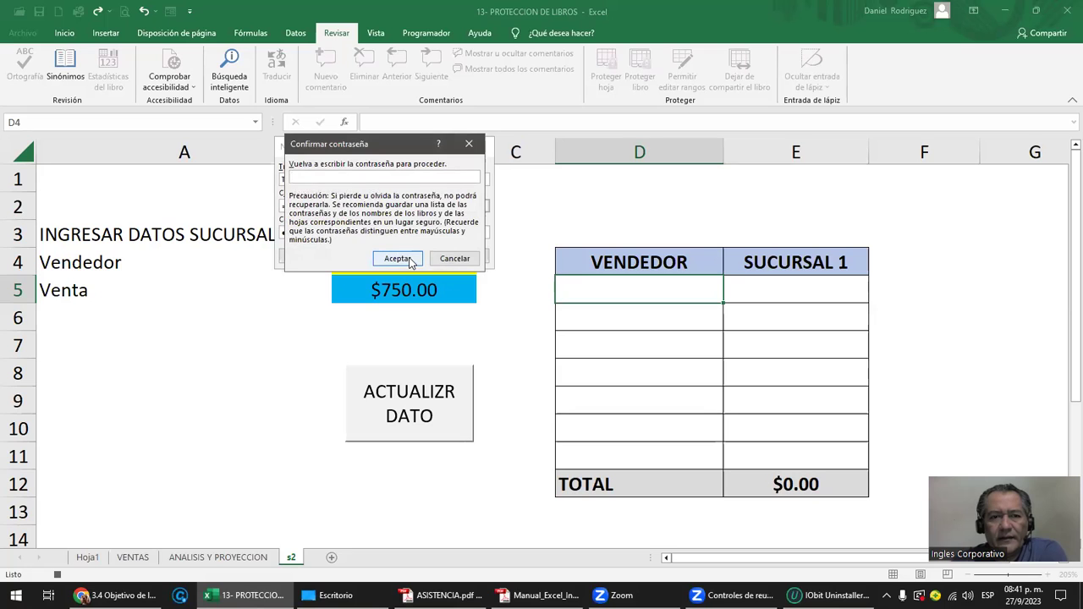
click(411, 259)
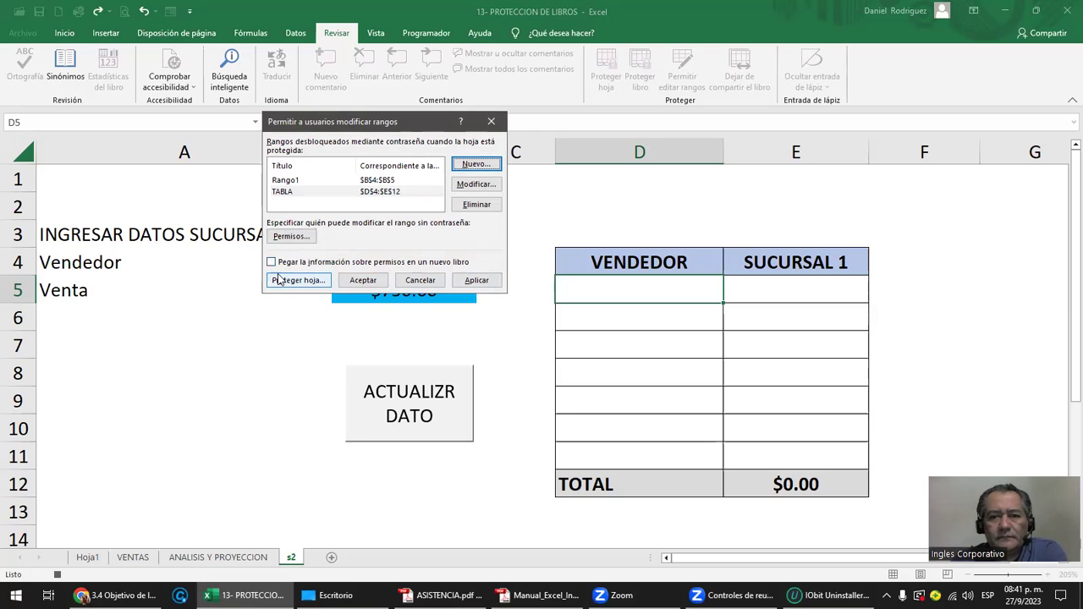
click(363, 282)
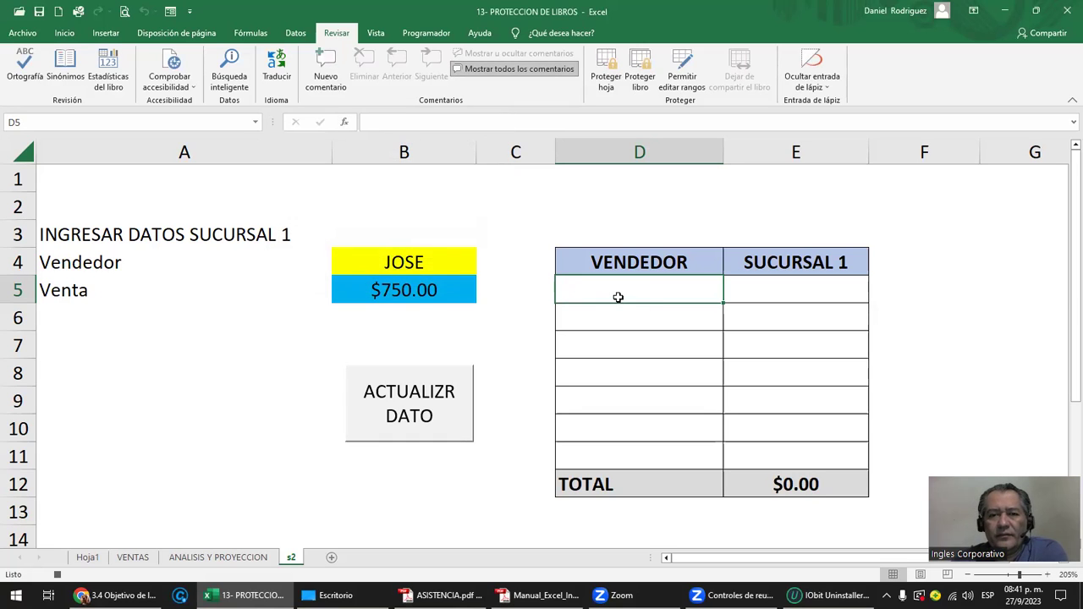
Insert a blank row D5:E5 at the table top, shifting cells down, with plain formatting
key(shift+Right)
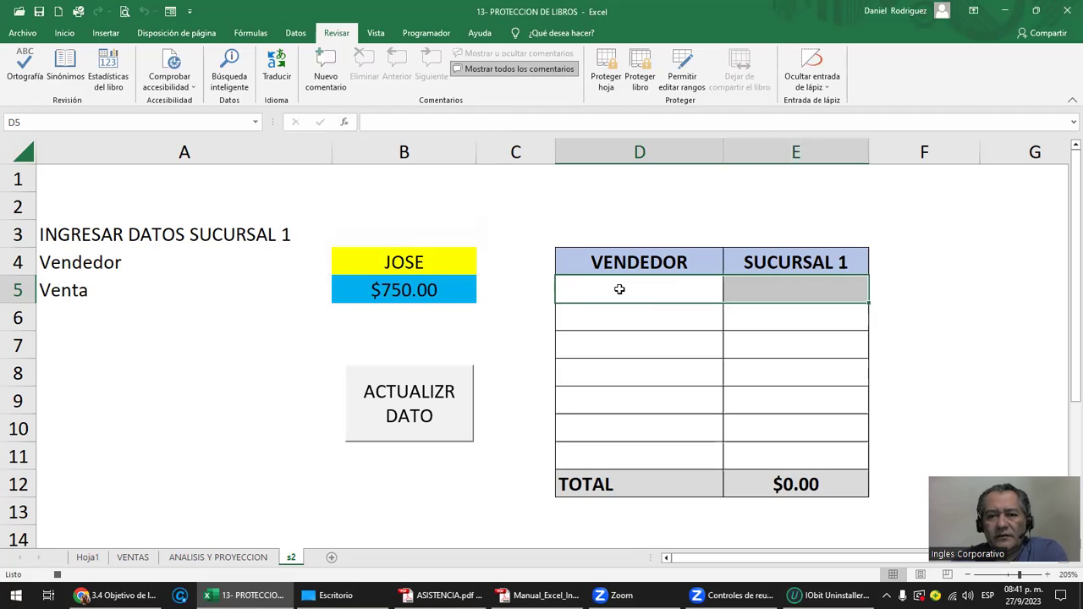
right_click(614, 289)
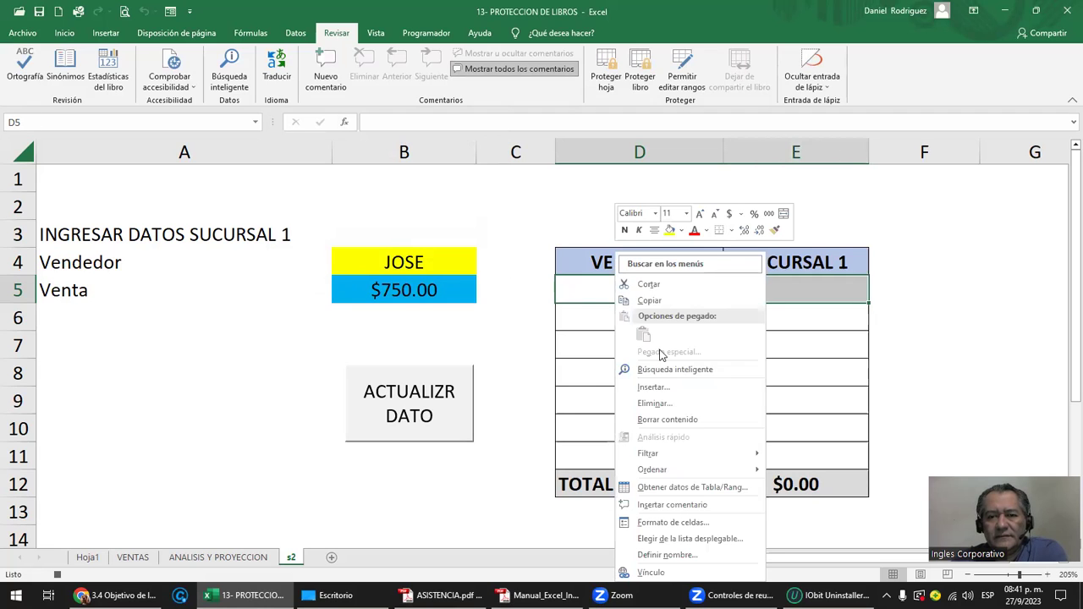
click(671, 395)
click(690, 406)
click(685, 450)
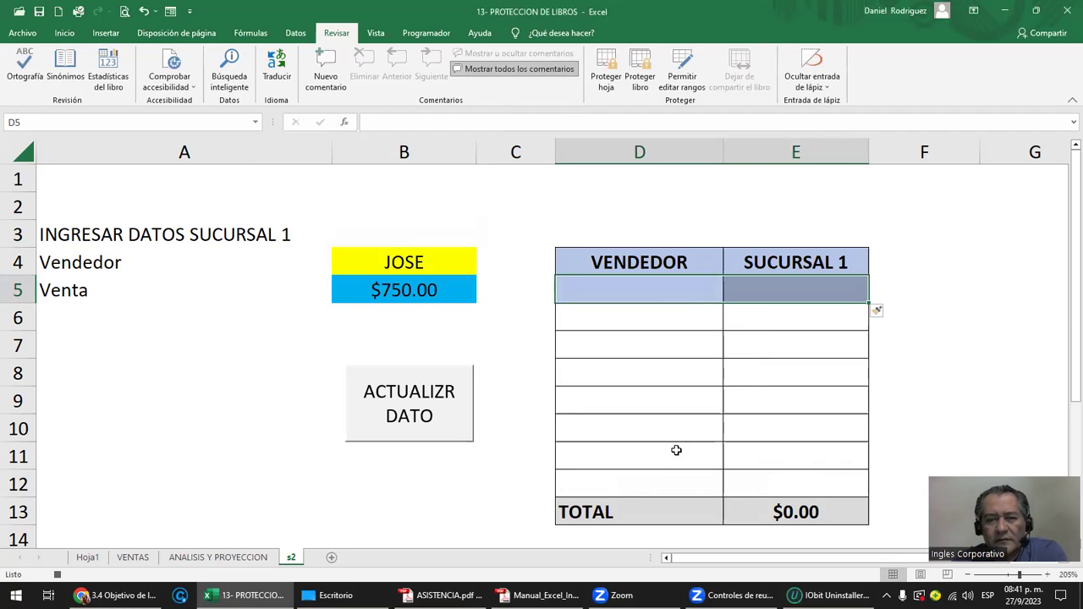
drag(604, 322, 762, 316)
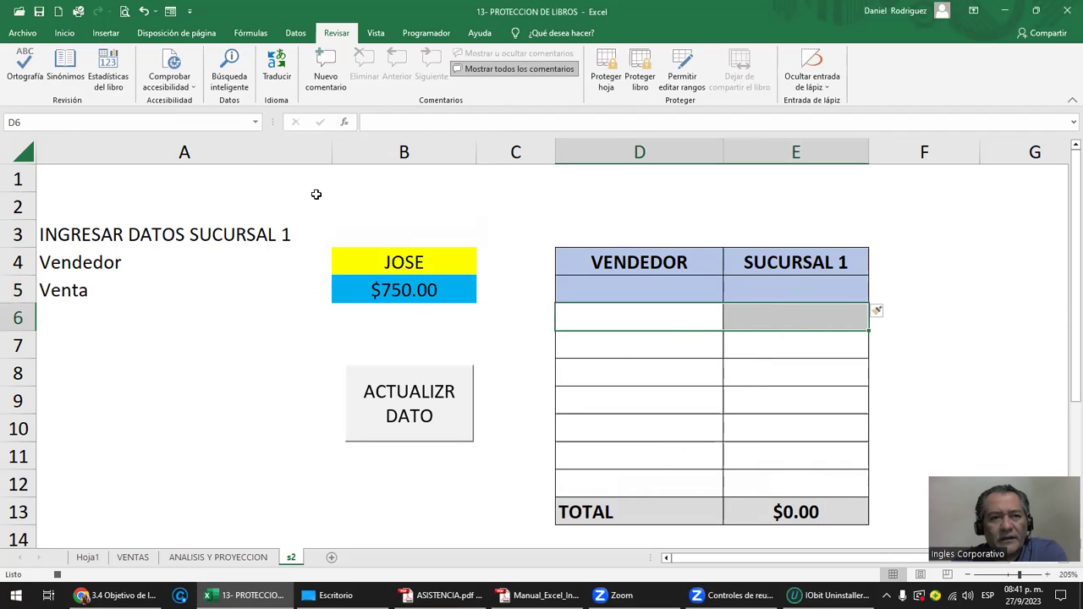
click(64, 32)
click(70, 84)
drag(572, 296, 776, 290)
Paste JOSE into D5 and $750.00 into E5 from cells B4 and B5
click(395, 262)
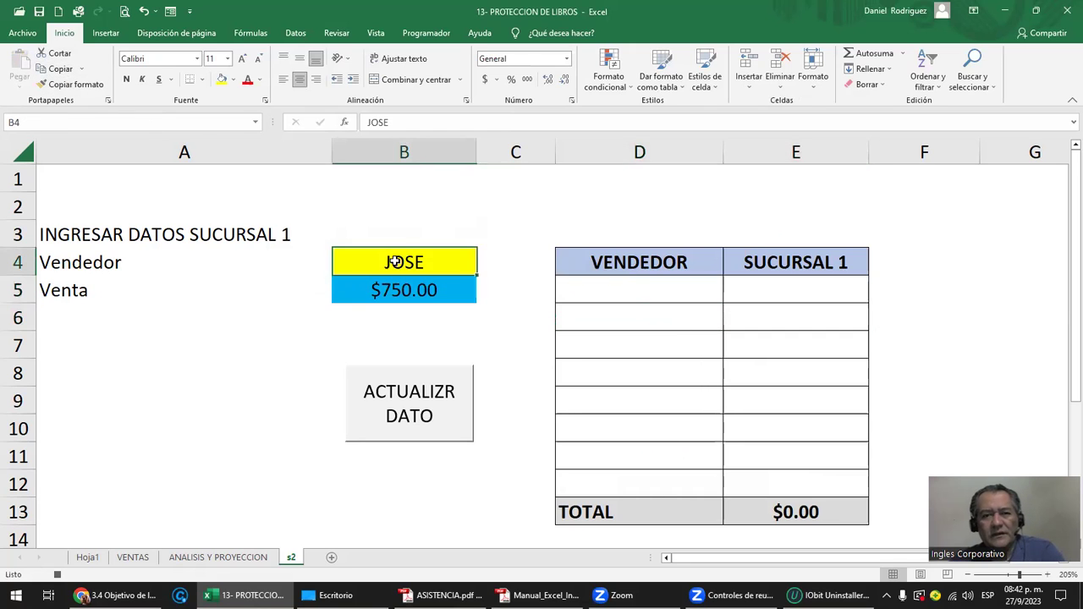
key(ctrl+c)
right_click(628, 293)
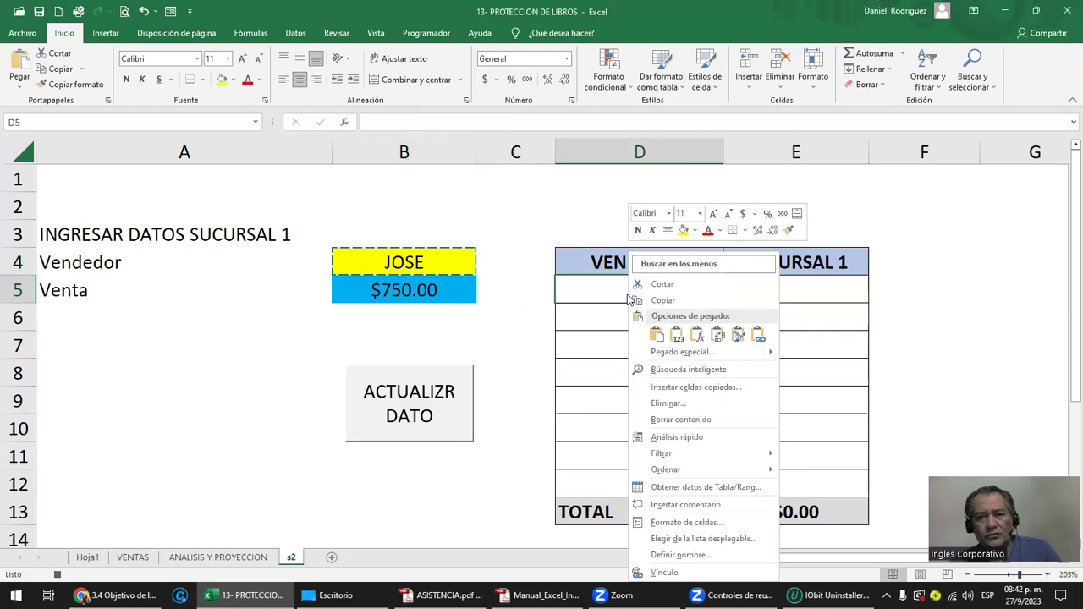
click(682, 338)
click(402, 280)
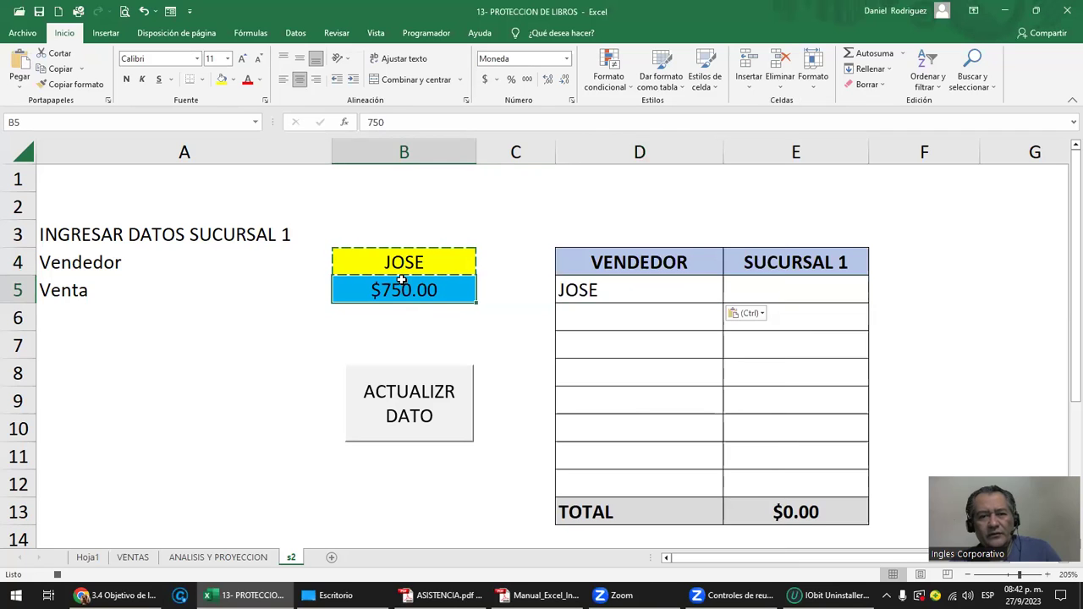
key(ctrl+c)
click(766, 285)
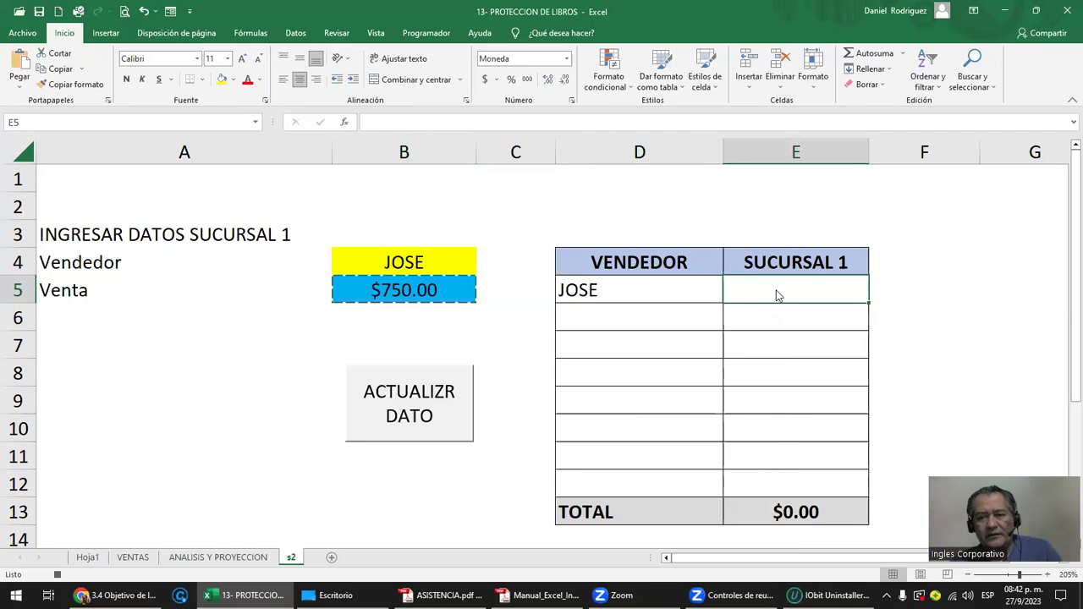
right_click(777, 295)
click(825, 336)
click(415, 462)
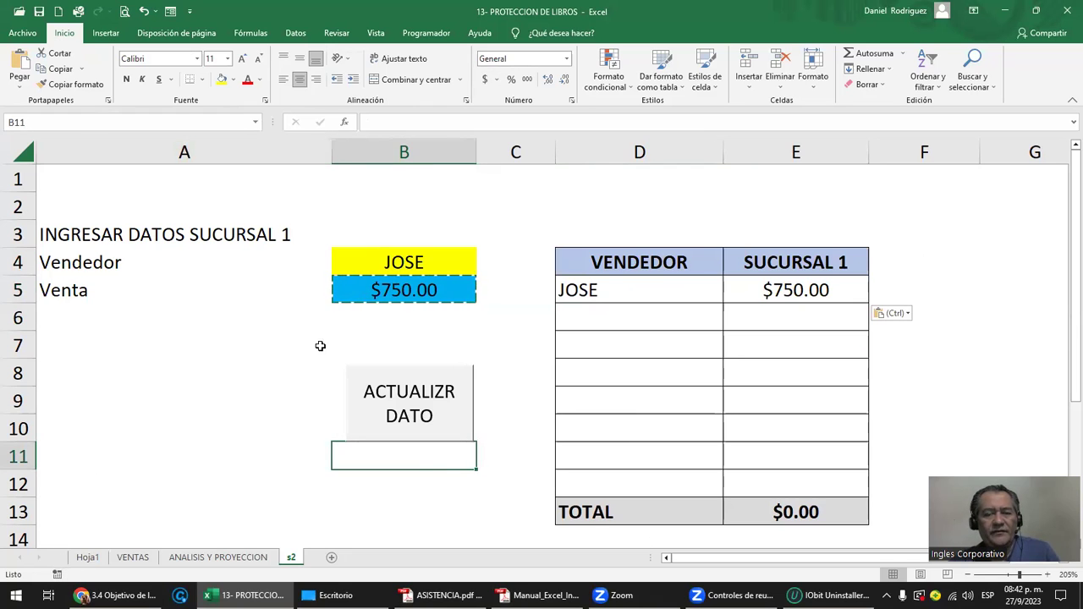
key(Escape)
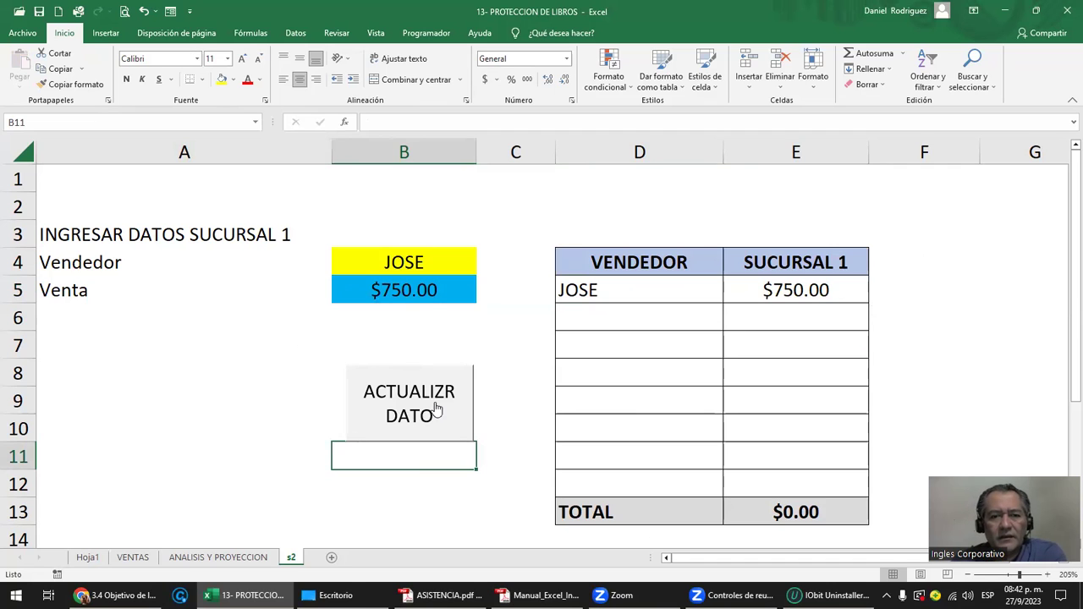
Run the update macro, then delete all filled entry rows of the table
click(435, 409)
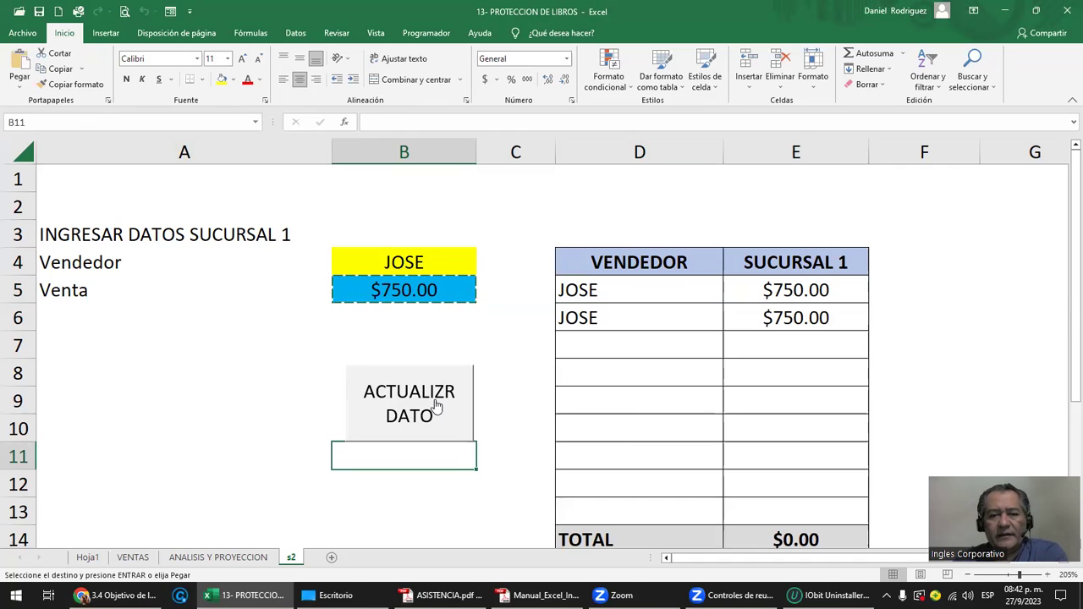
drag(607, 302, 800, 501)
key(Delete)
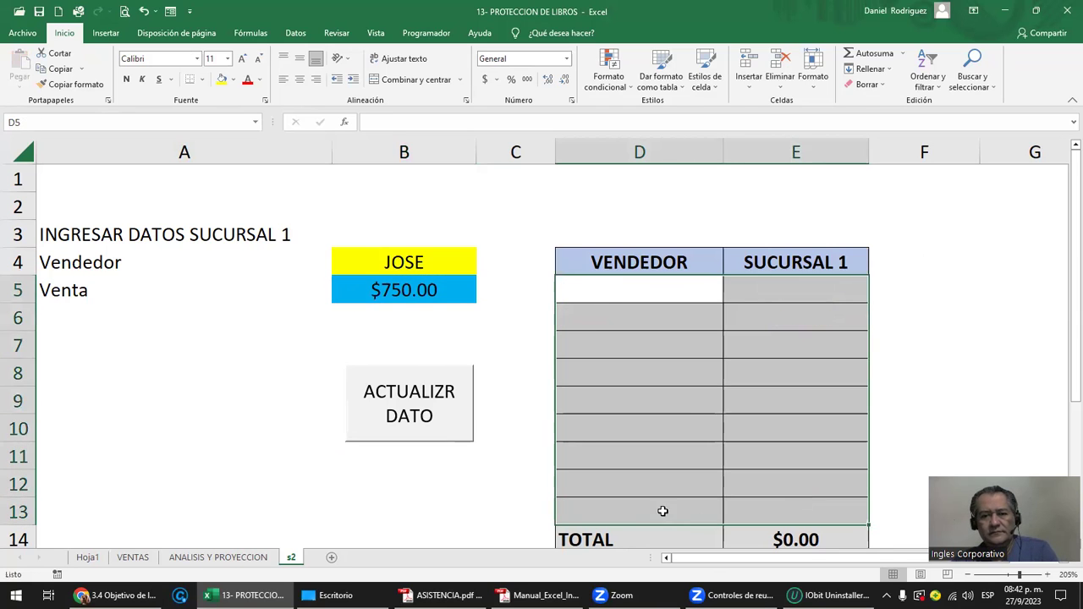
click(662, 511)
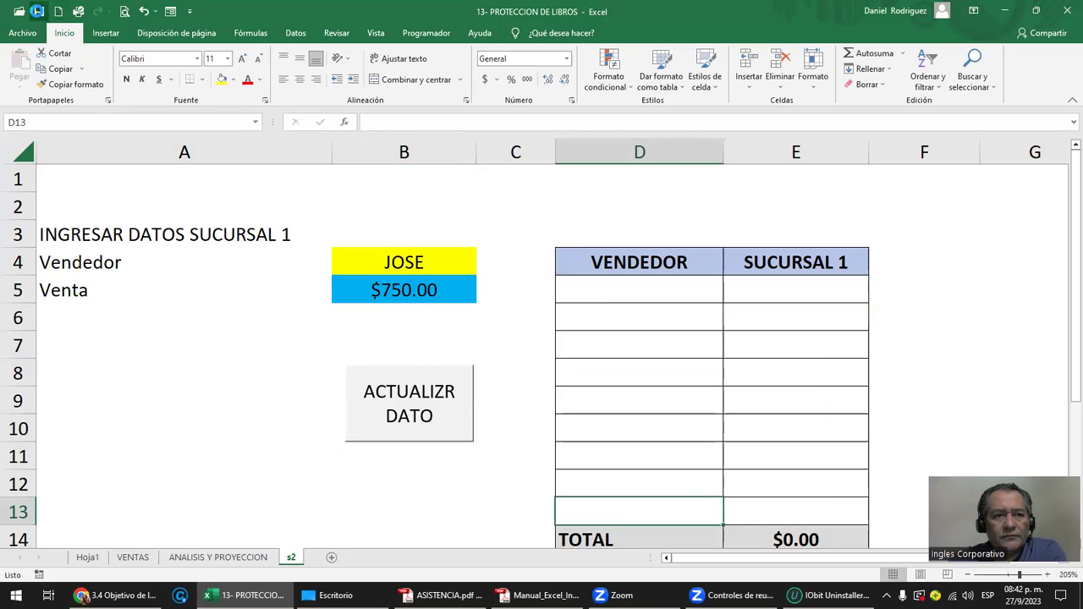
Close 13- PROTECCION DE LIBROS and reopen it from the recent files
click(23, 33)
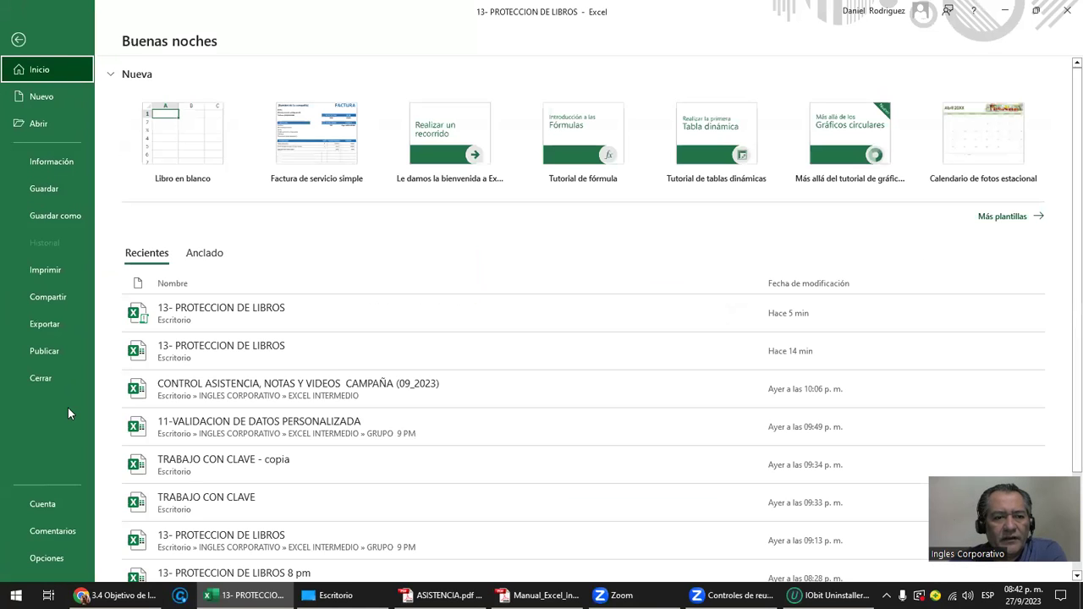
click(47, 380)
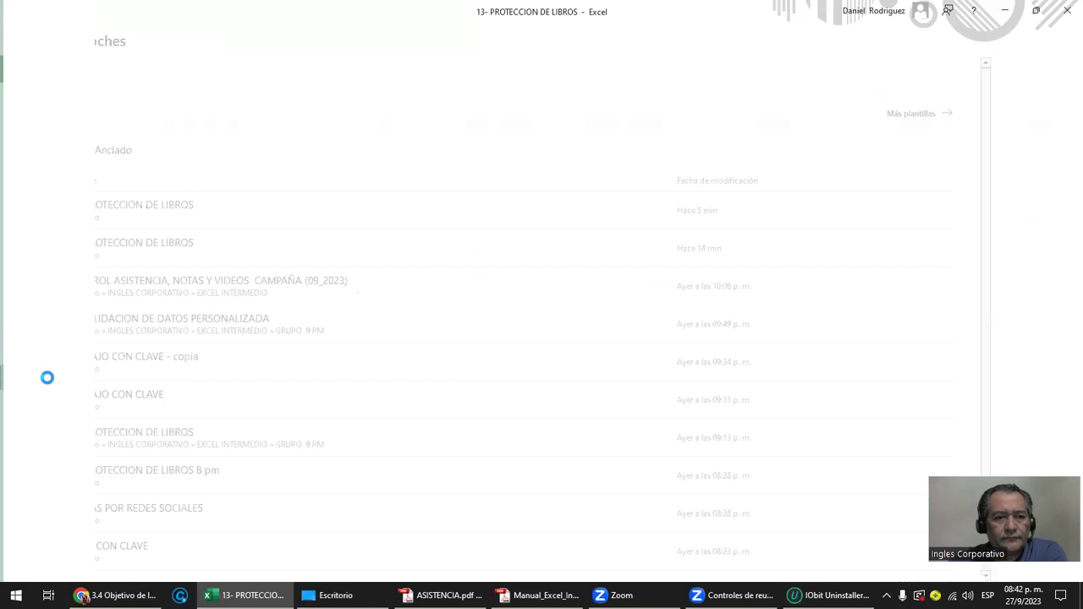
click(24, 34)
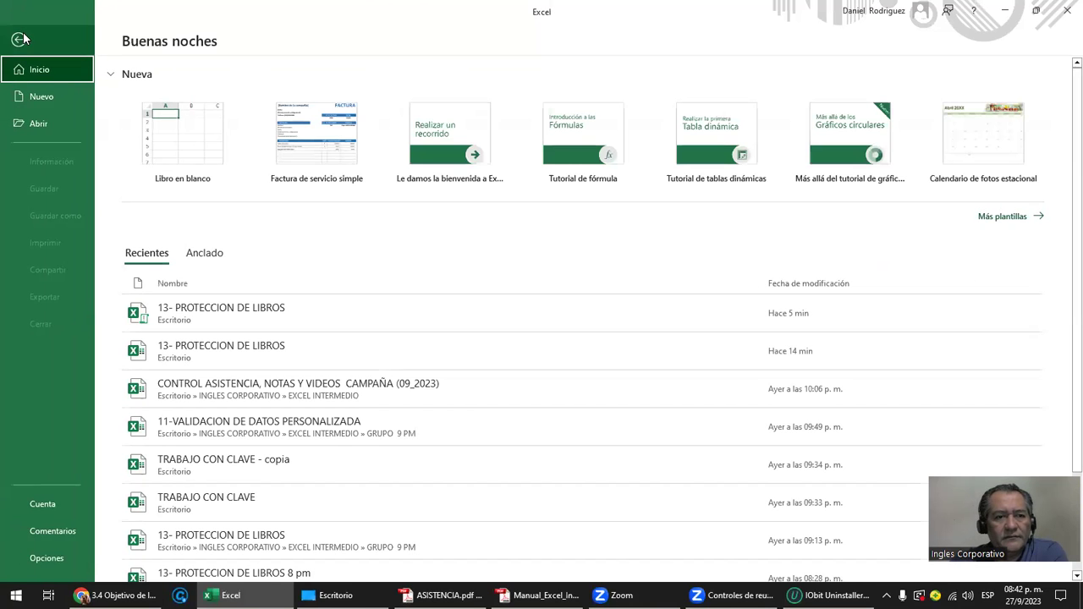
click(252, 309)
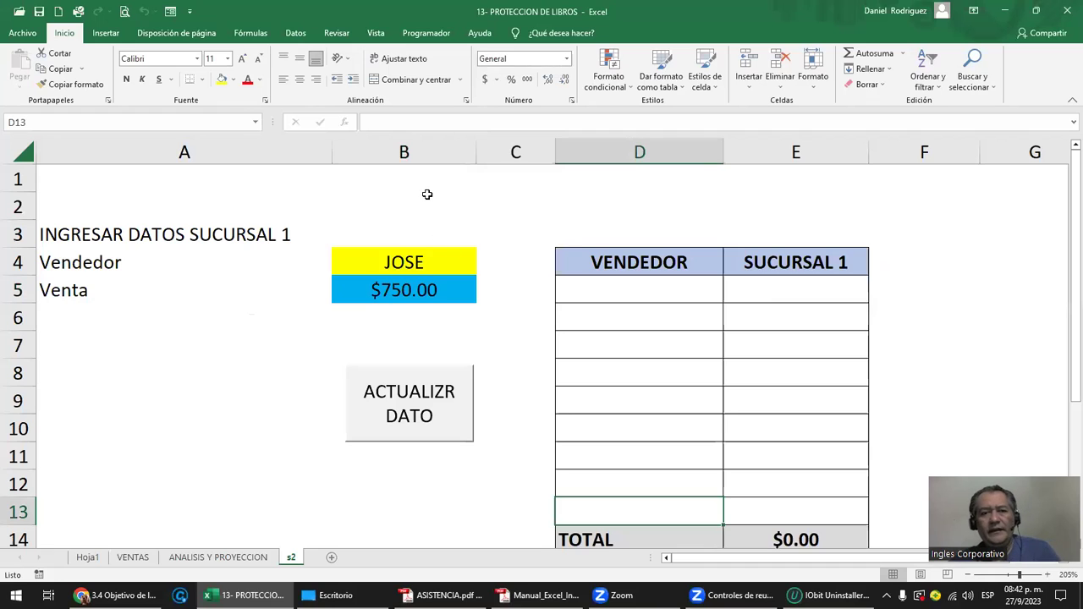
Enter 1111 in cell B2
click(427, 194)
text(1111)
key(Return)
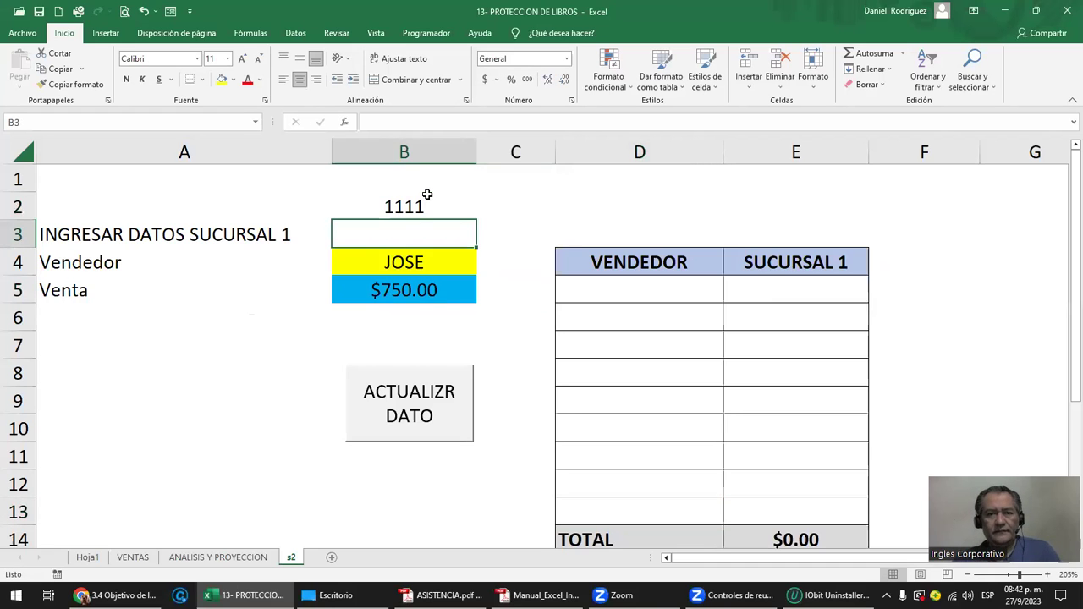
click(427, 195)
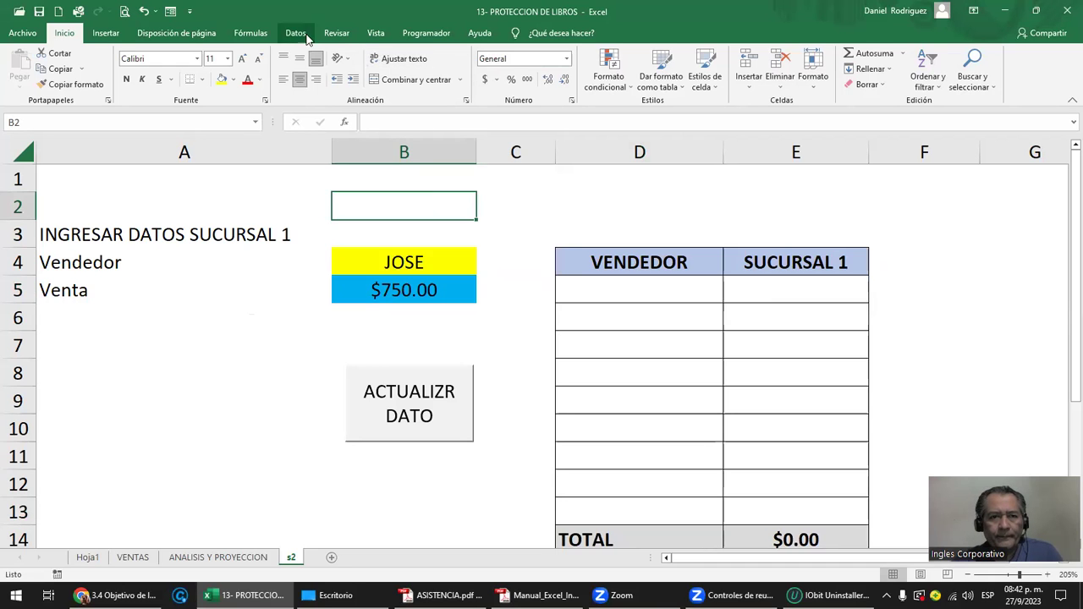
click(336, 33)
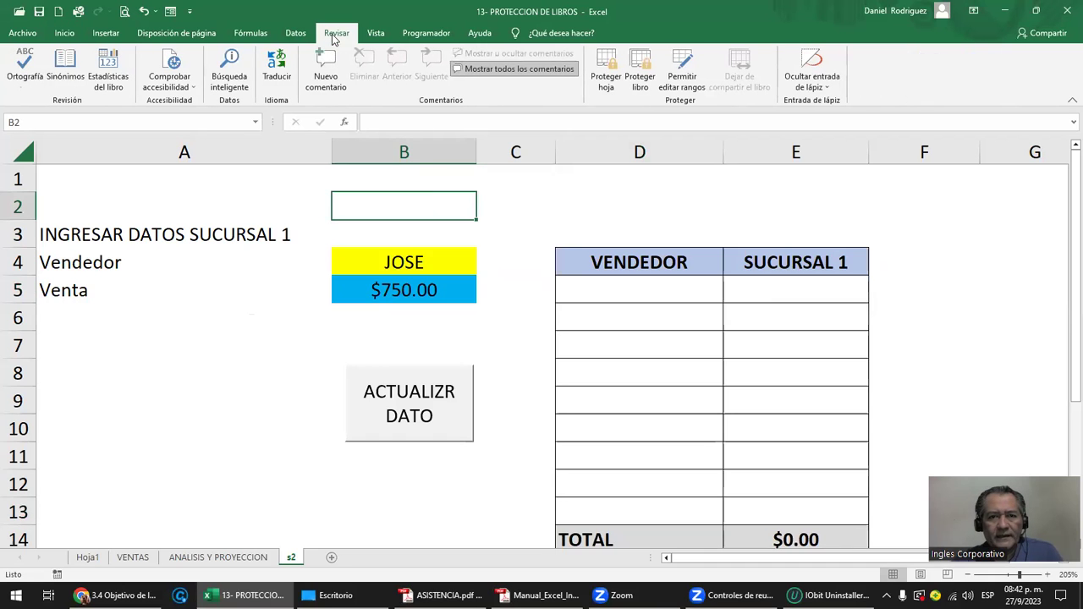
Protect sheet s2 with a confirmed password and verify a locked cell rejects edits
click(616, 78)
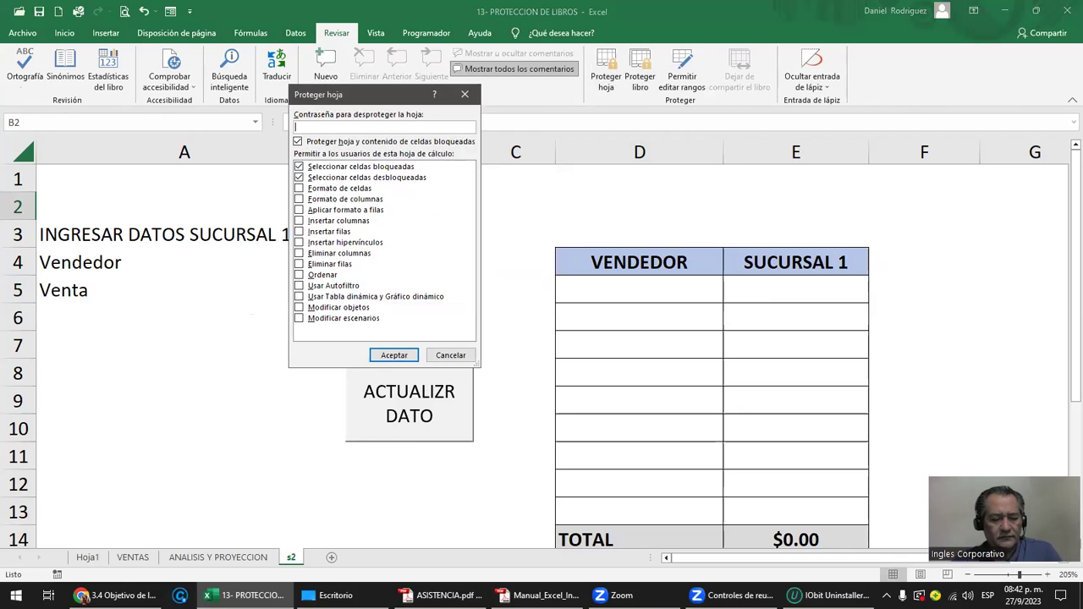
key(Return)
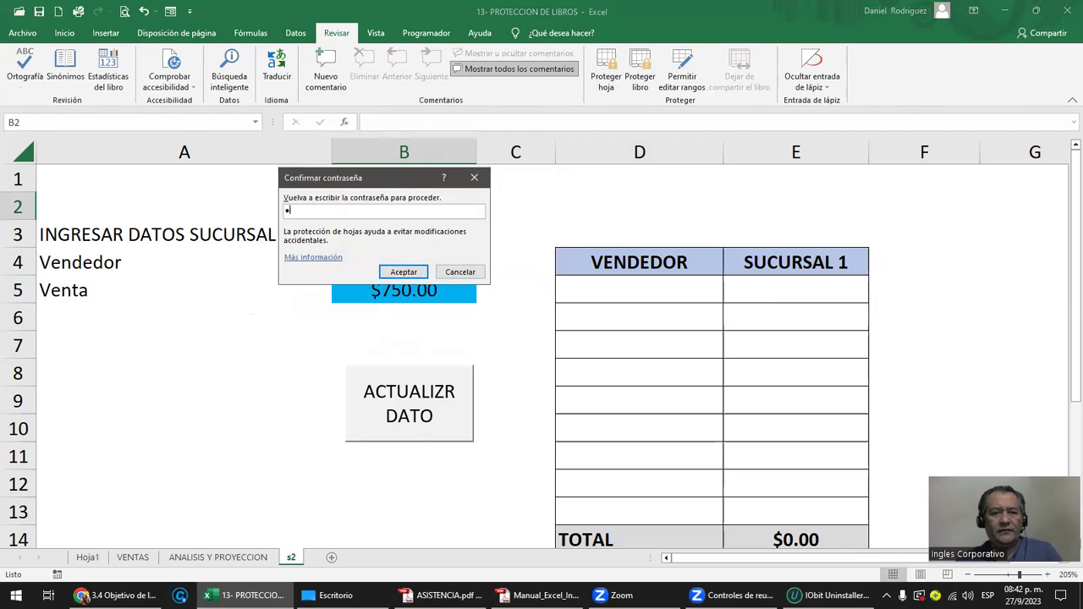
key(Return)
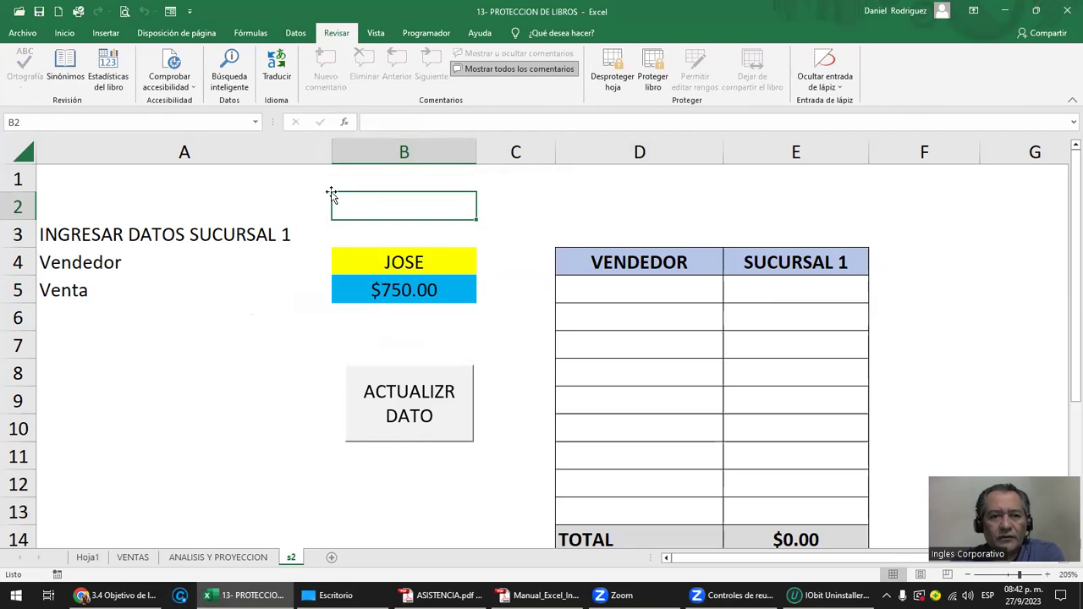
click(321, 187)
double_click(258, 188)
key(Return)
Unlock table cells D5 and D6 with the range password and test editing D5
click(604, 287)
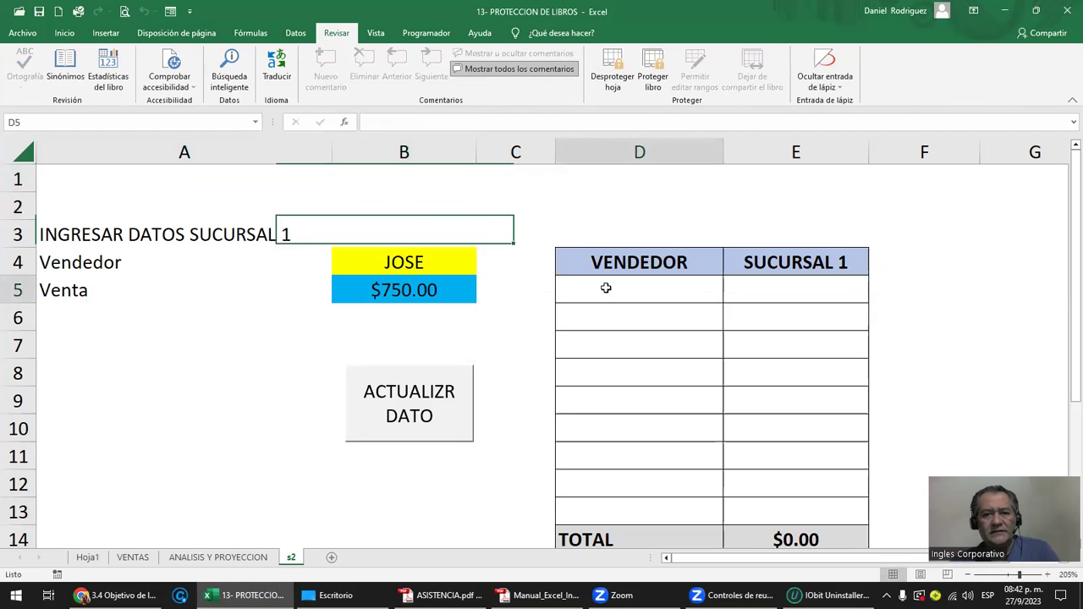
double_click(606, 287)
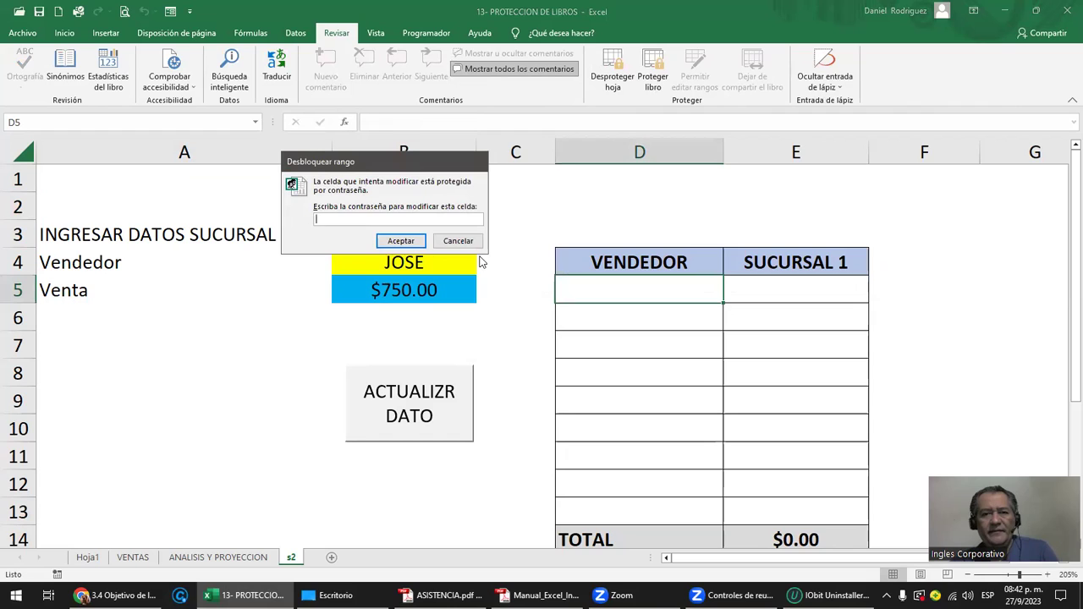
key(Return)
key(Return)
double_click(642, 315)
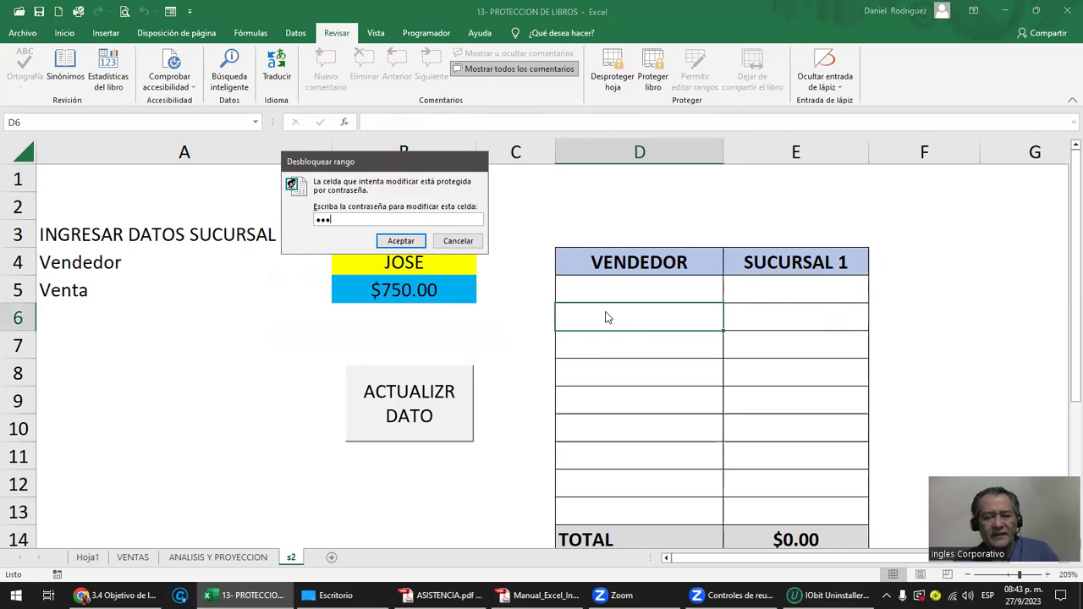
key(Return)
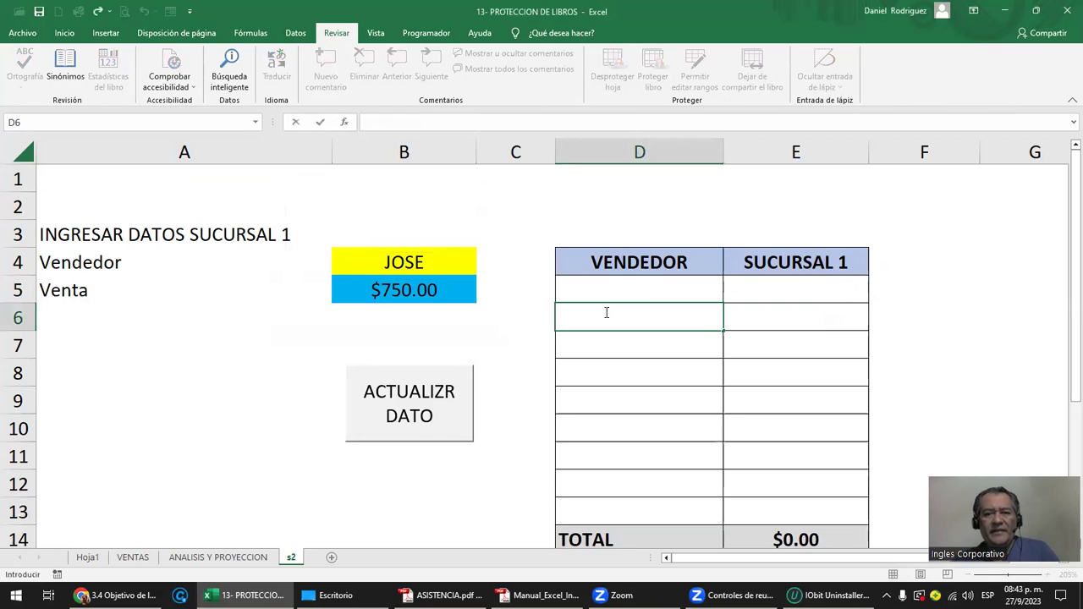
click(622, 287)
text(VV)
key(BackSpace)
key(BackSpace)
click(483, 305)
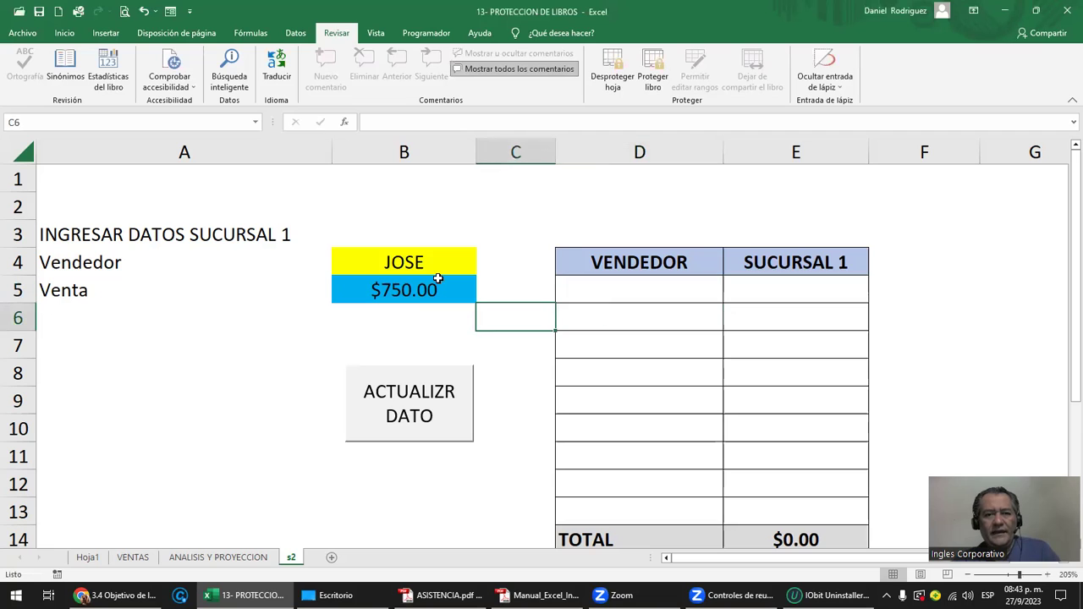
Unlock seller cell B4 with the range password, leaving JOSE unchanged
double_click(428, 266)
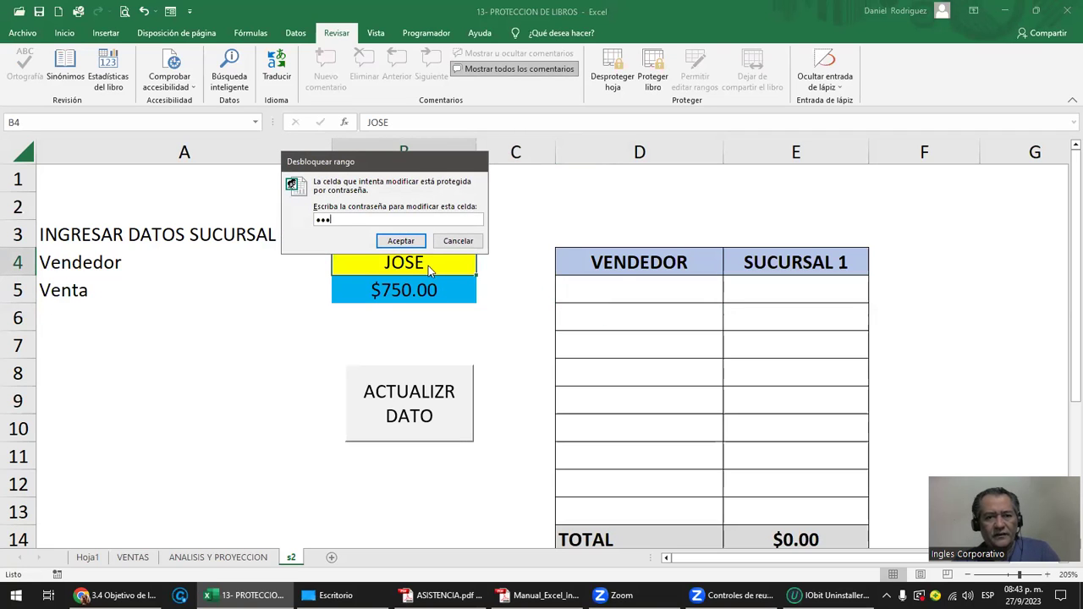
key(Return)
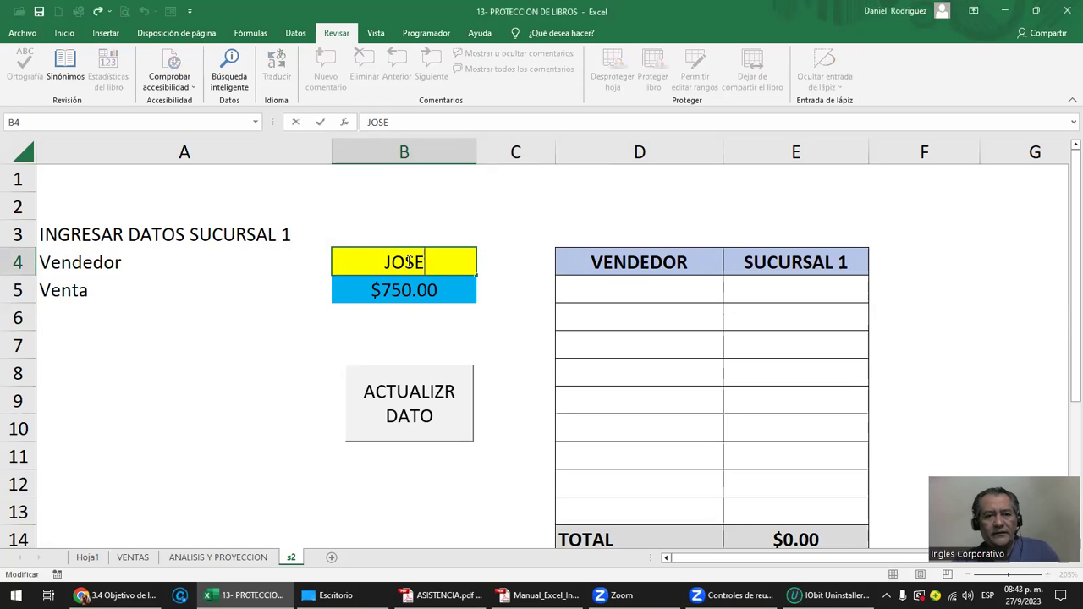
key(Escape)
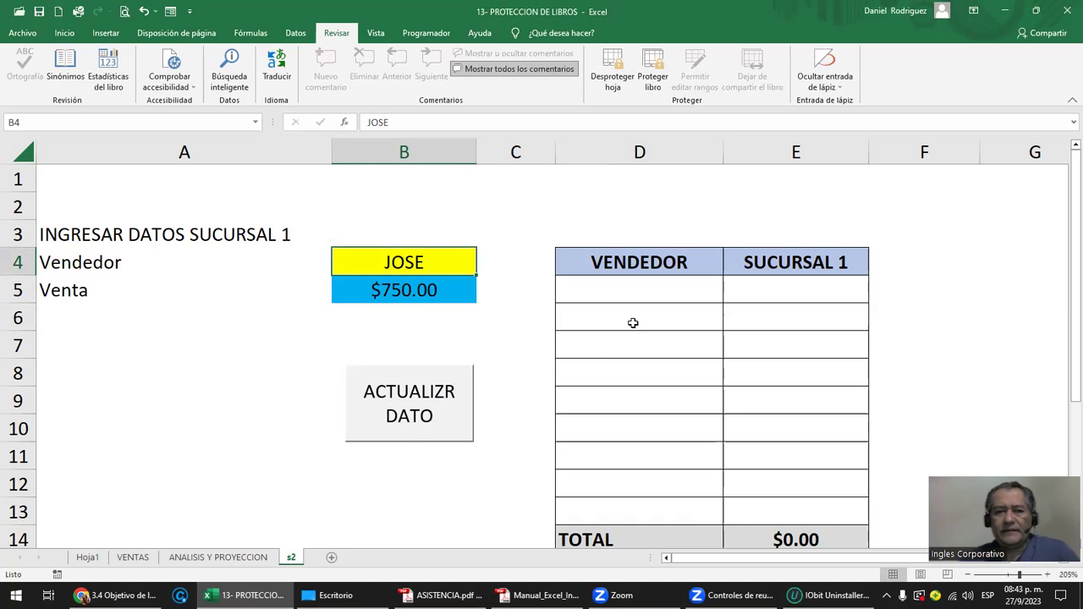
click(453, 420)
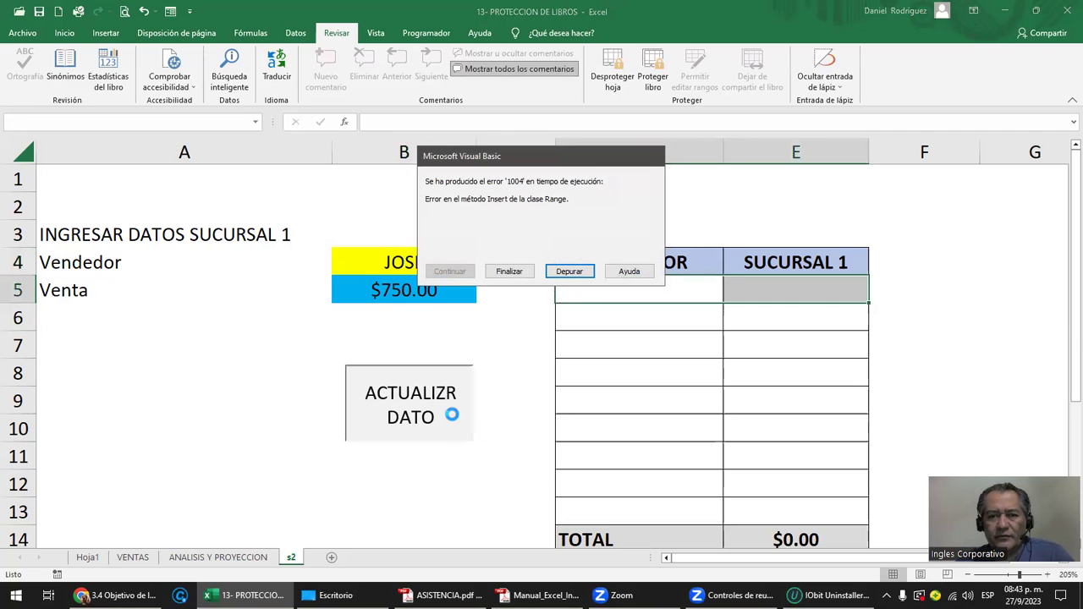
click(569, 272)
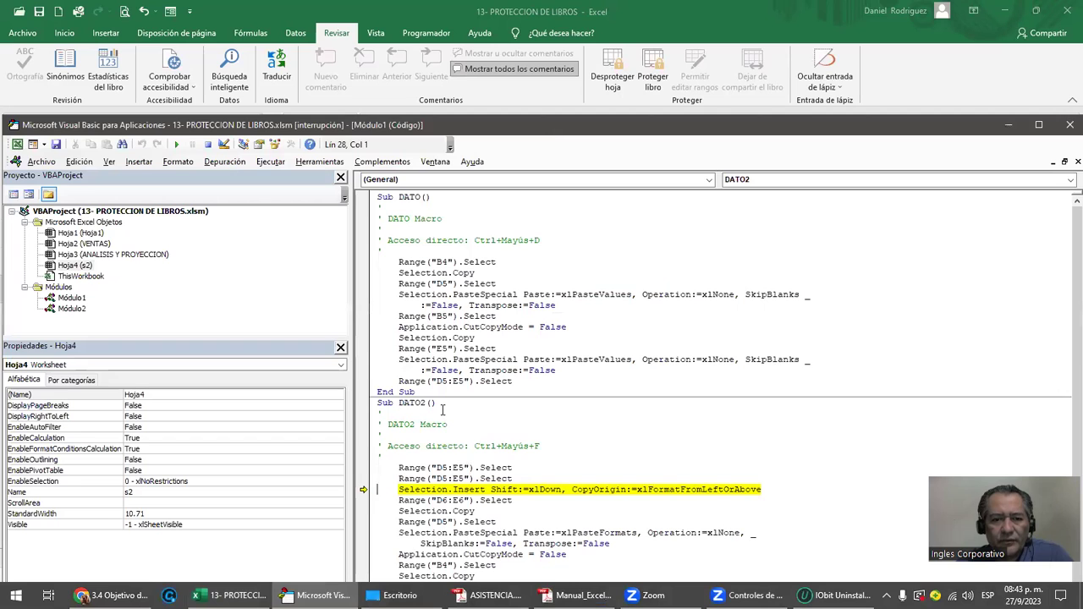
scroll(442, 409, down, 1)
click(1069, 124)
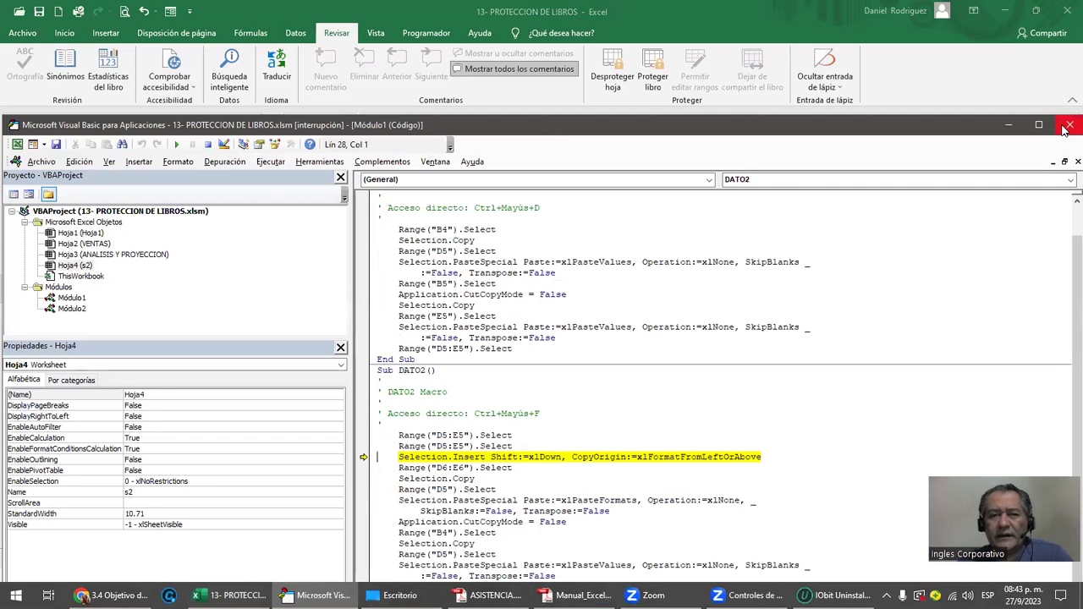
click(551, 345)
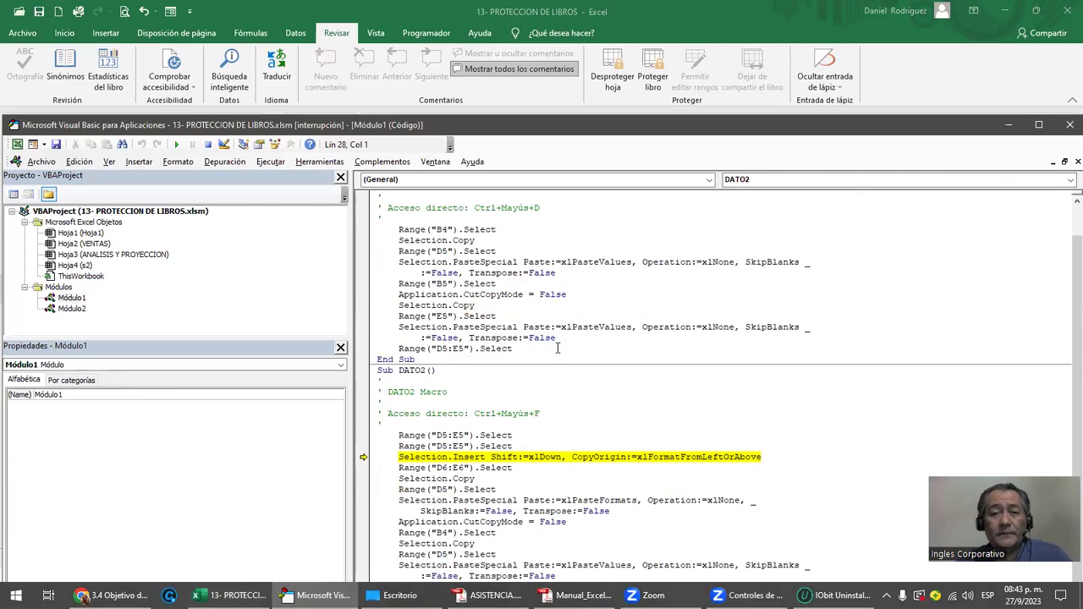
click(1068, 125)
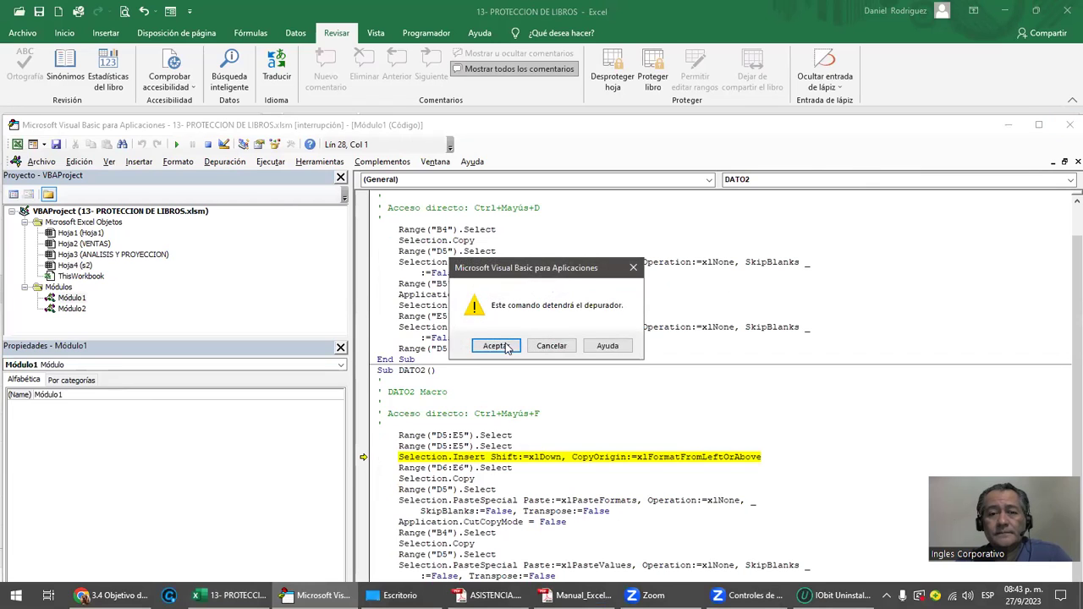
click(493, 346)
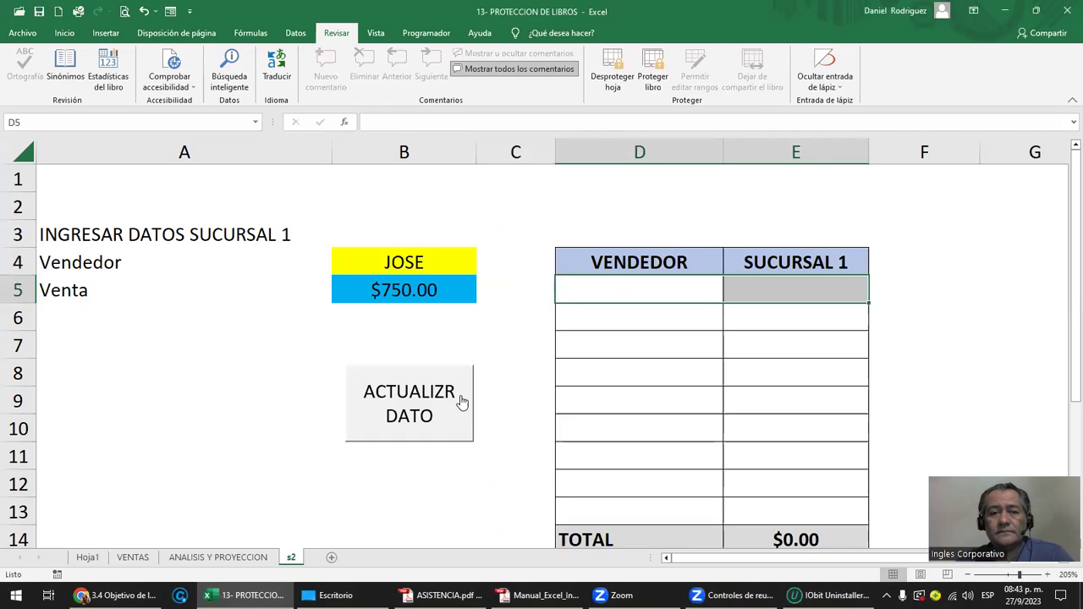
Unprotect sheet s2 with its password
click(488, 326)
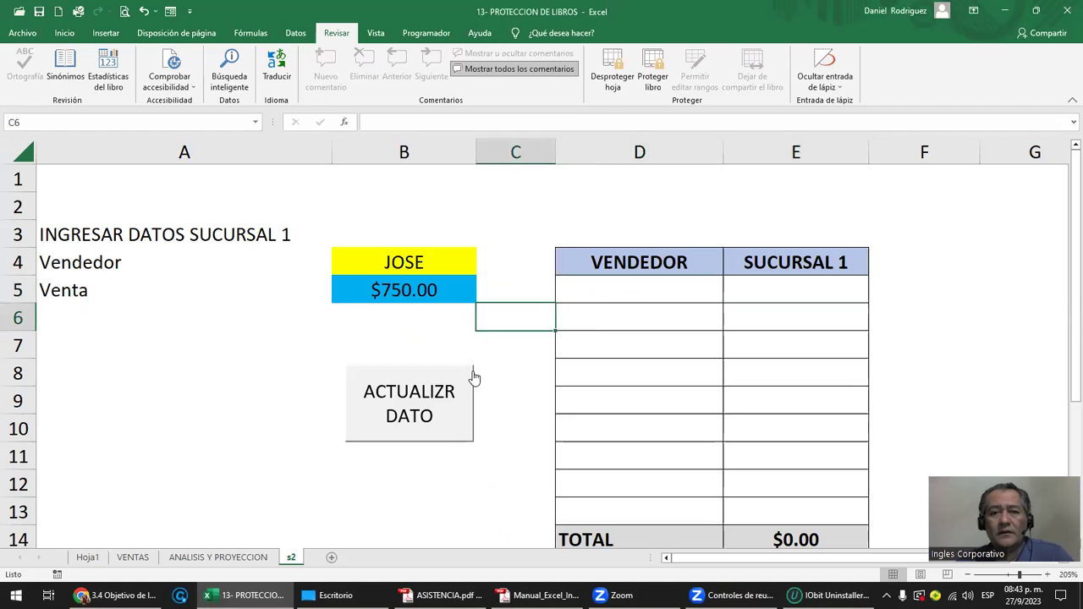
click(612, 72)
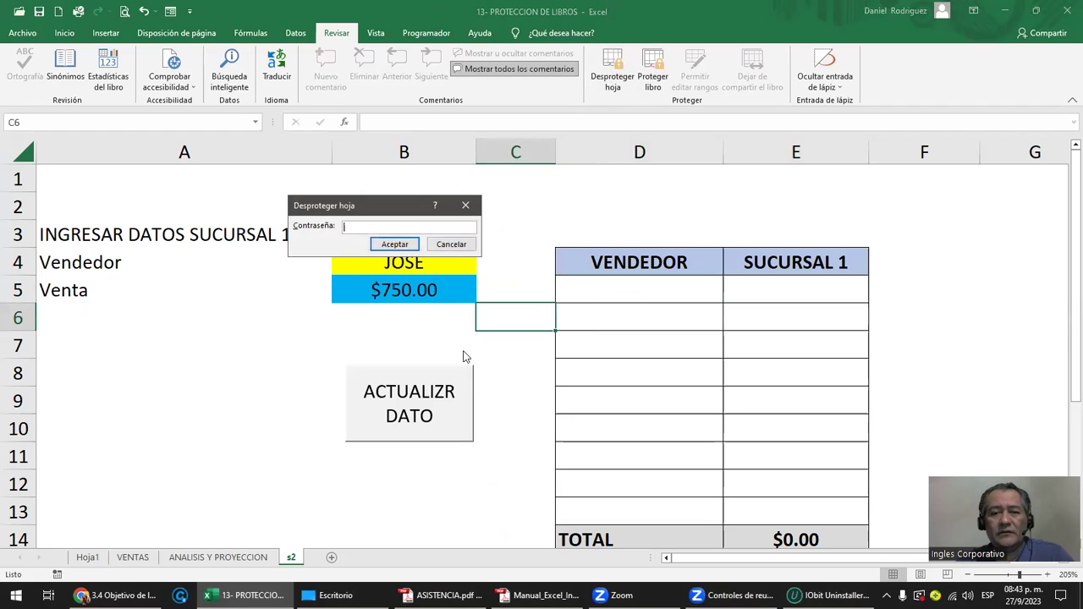
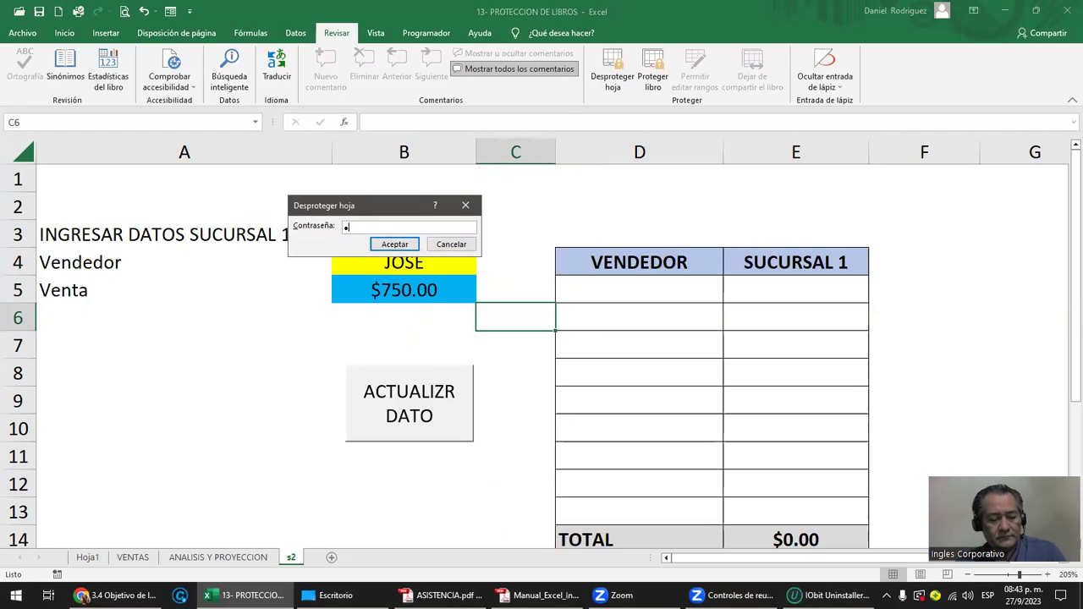
key(Return)
mouse_move(699, 261)
mouse_down()
mouse_move(782, 501)
mouse_move(781, 533)
mouse_up()
click(479, 505)
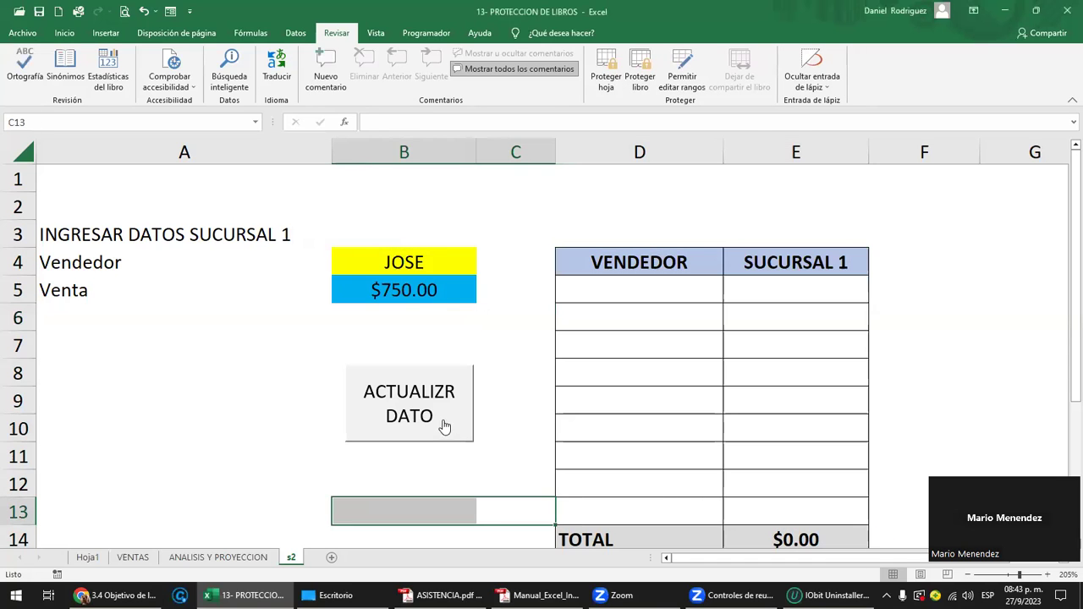
Assign macro X to the ACTUALIZR DATO button
click(505, 446)
right_click(464, 435)
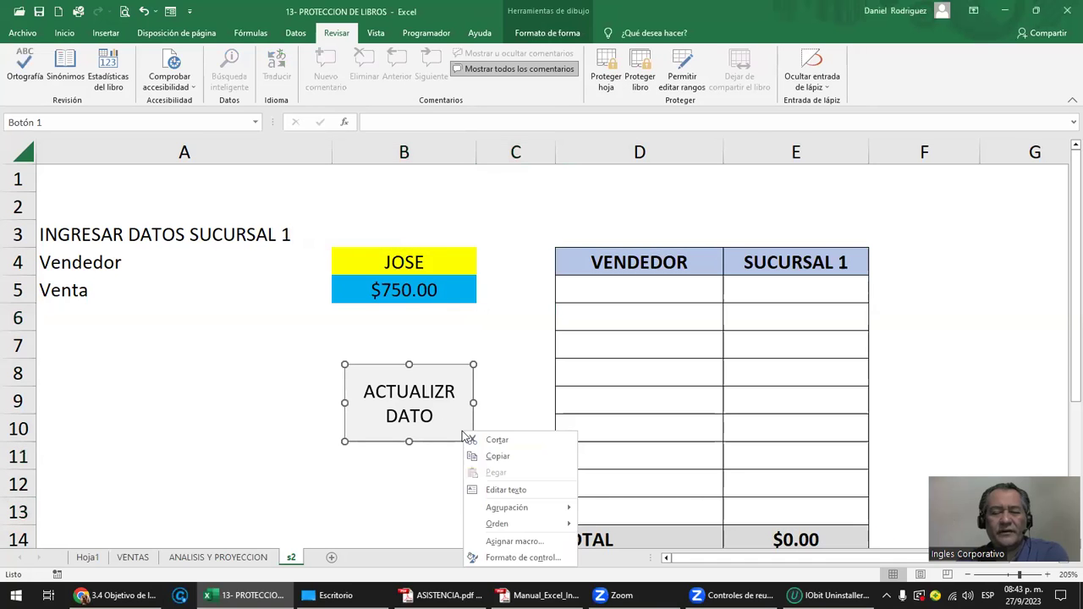
click(532, 543)
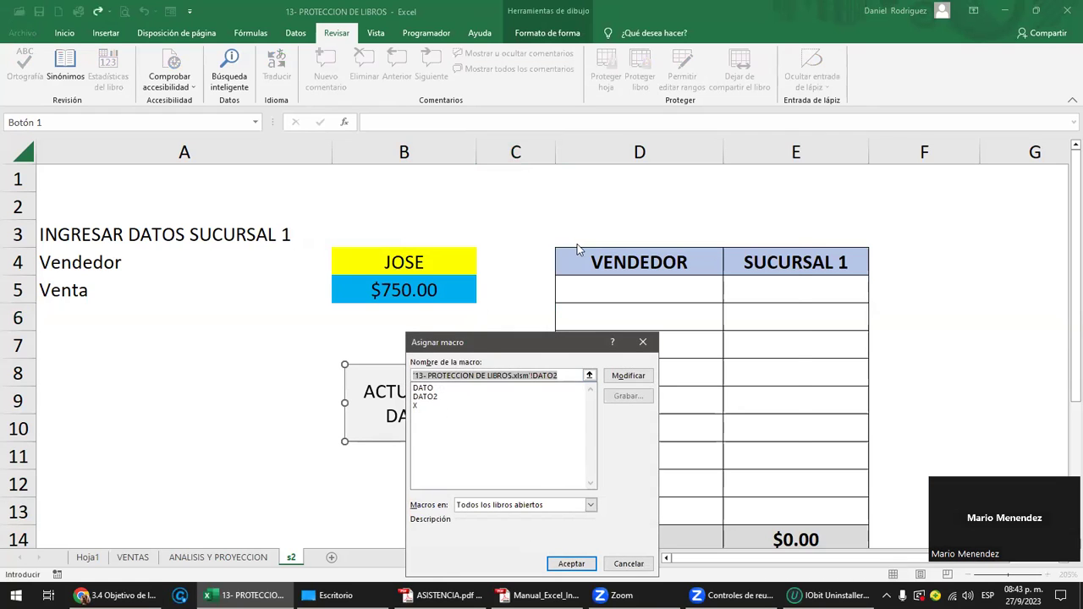
click(558, 266)
click(701, 425)
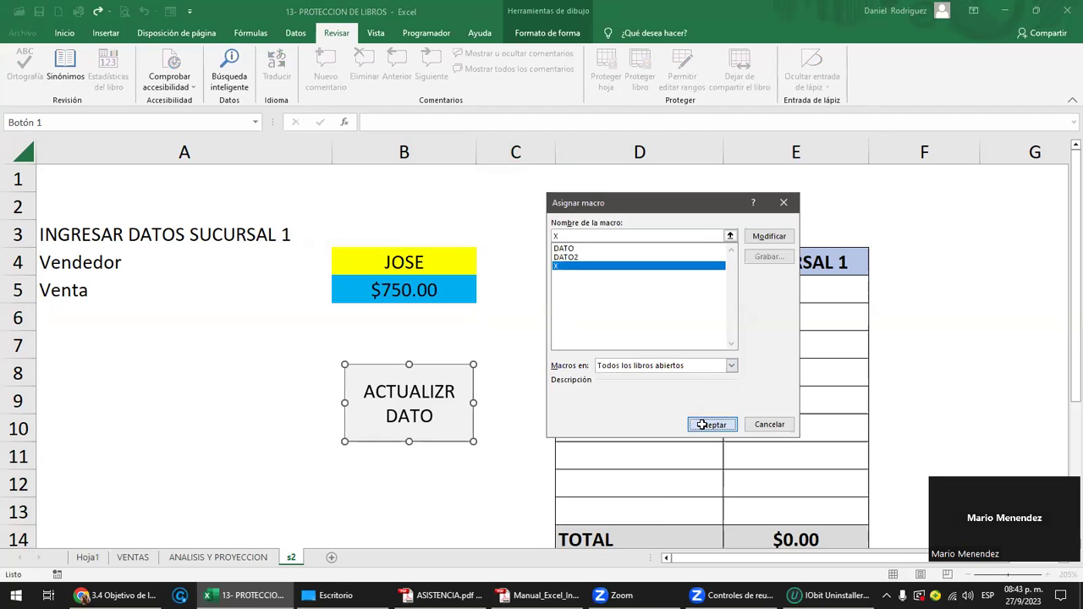
click(500, 345)
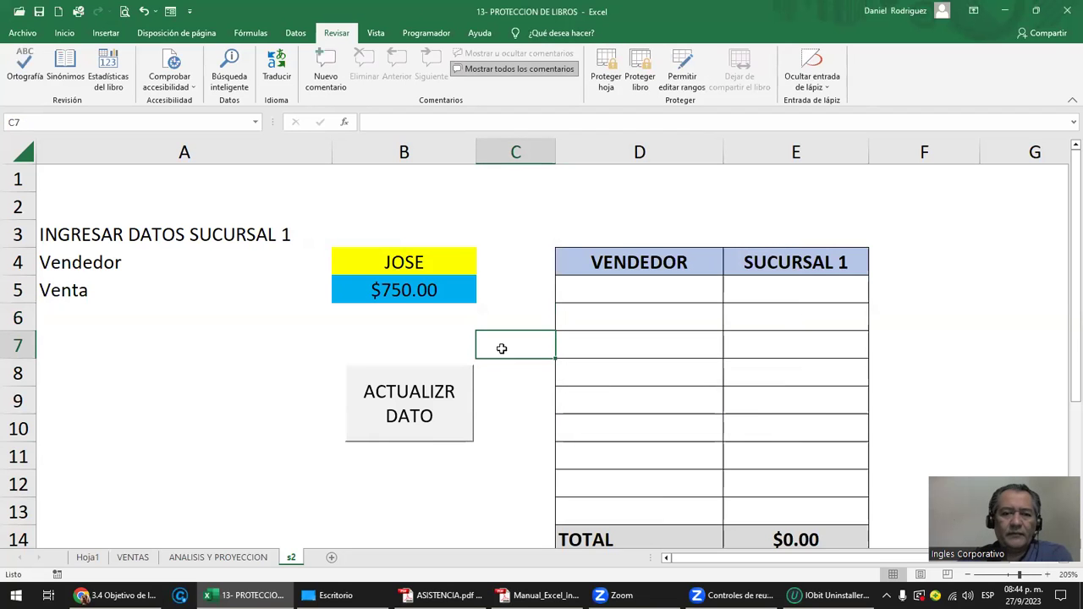
Run the ACTUALIZR DATO button, debug error 1004, then stop the debugger and close the editor
click(462, 421)
click(566, 270)
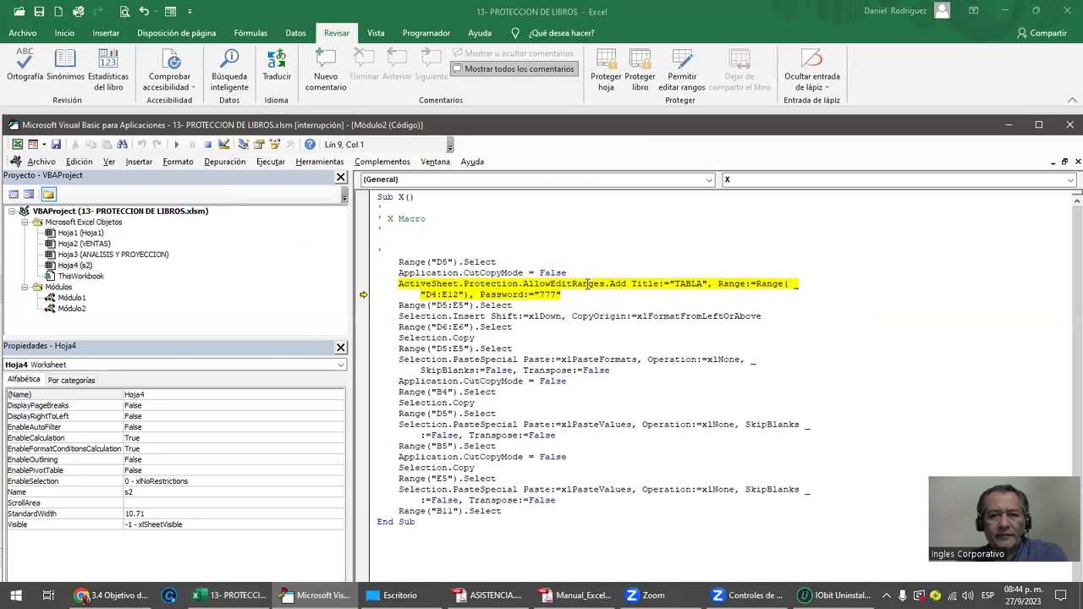
click(1077, 161)
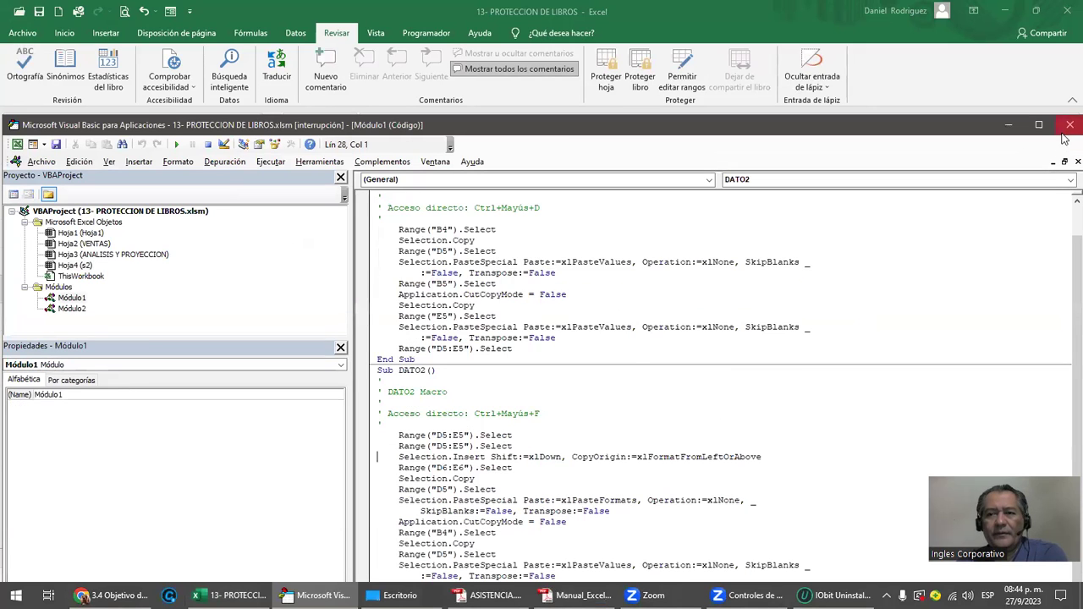
click(1068, 125)
key(Tab)
key(Return)
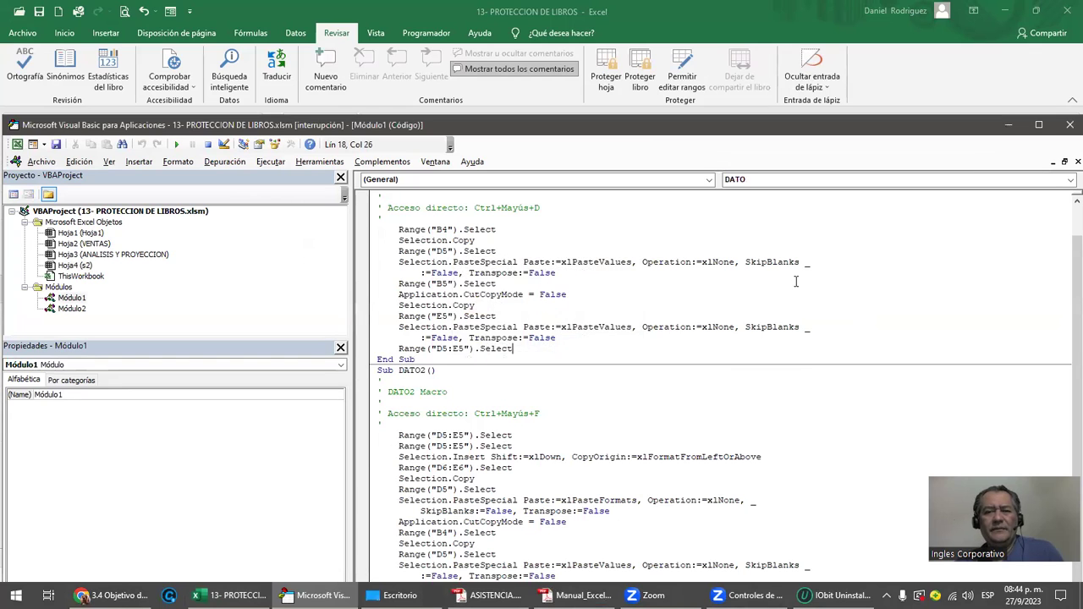
click(1069, 125)
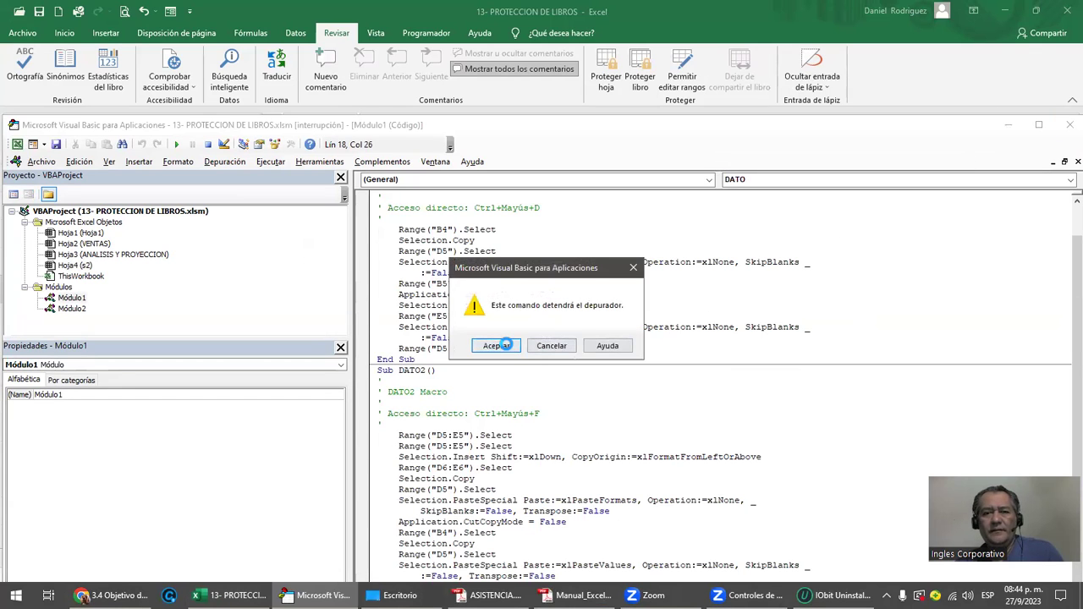
click(505, 345)
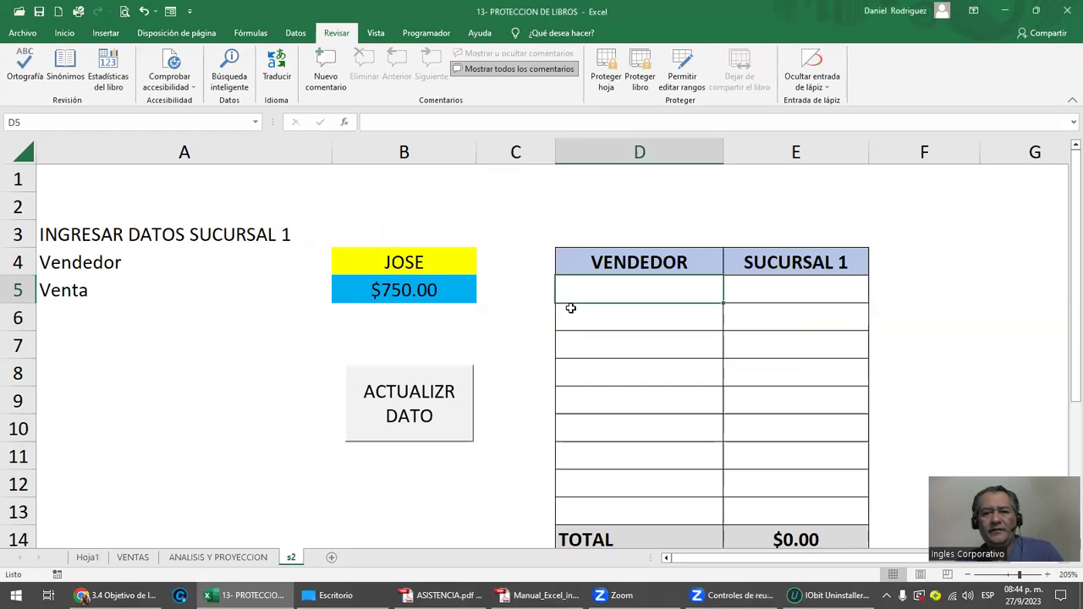
Select the JOSE and $750.00 cells, rerun ACTUALIZR DATO, and debug the failing line
click(409, 265)
click(436, 336)
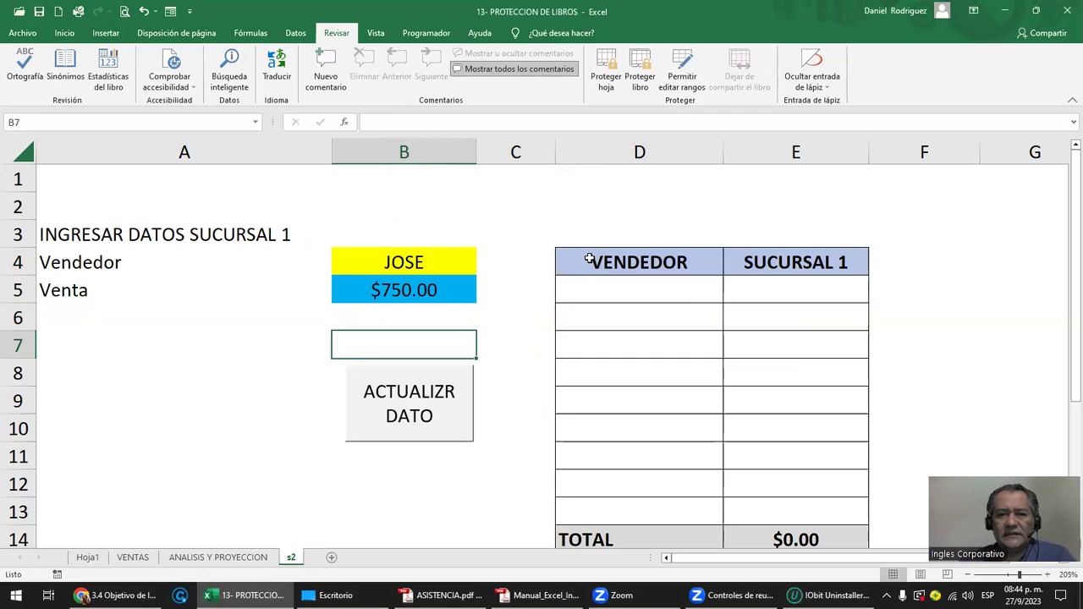
drag(590, 258, 762, 514)
click(453, 325)
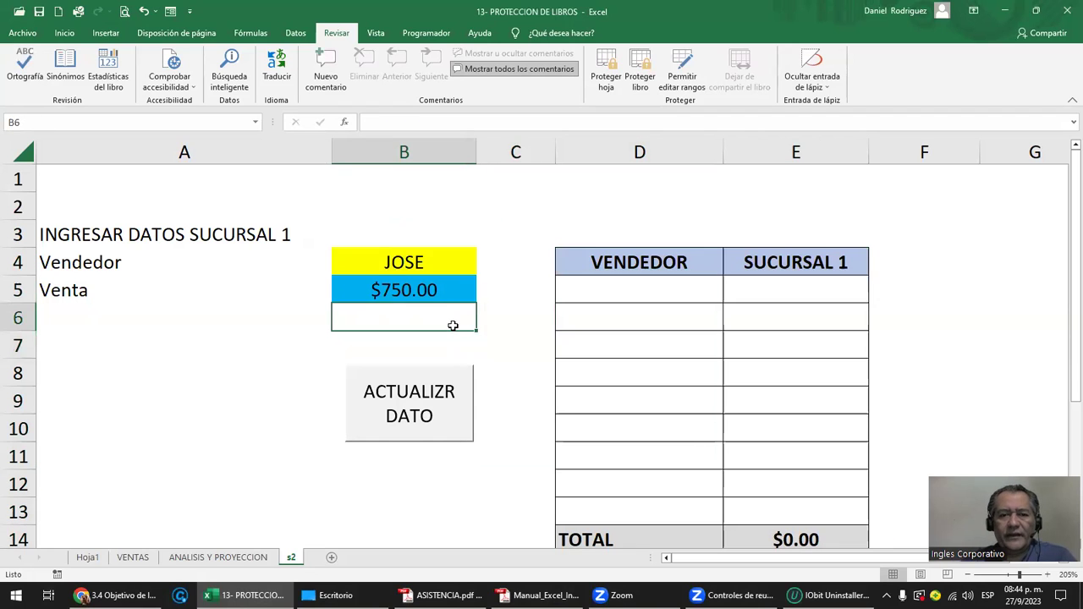
drag(391, 264, 386, 285)
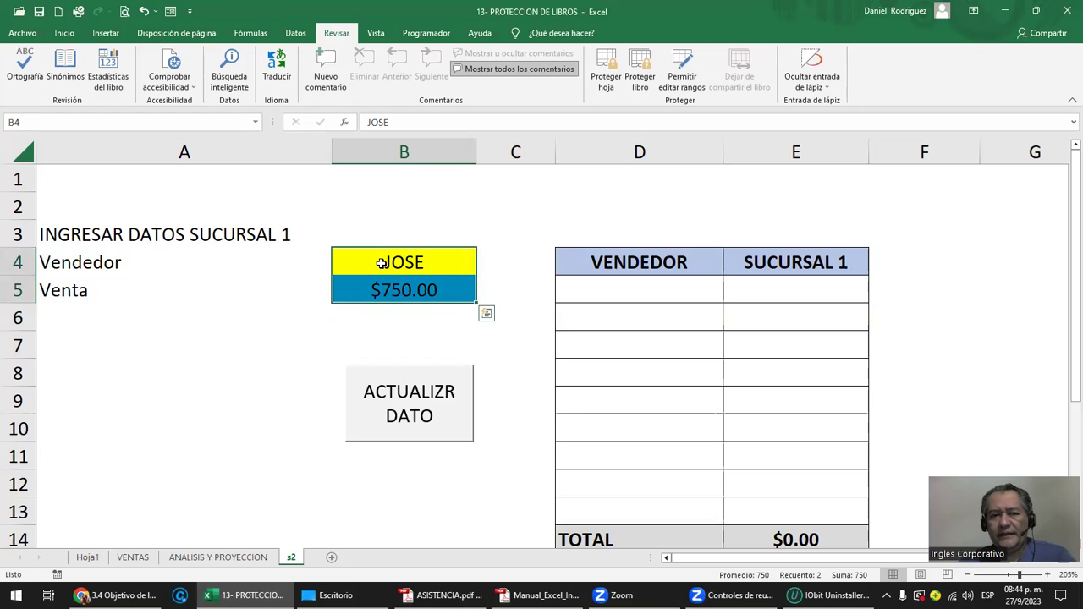
click(452, 393)
click(579, 271)
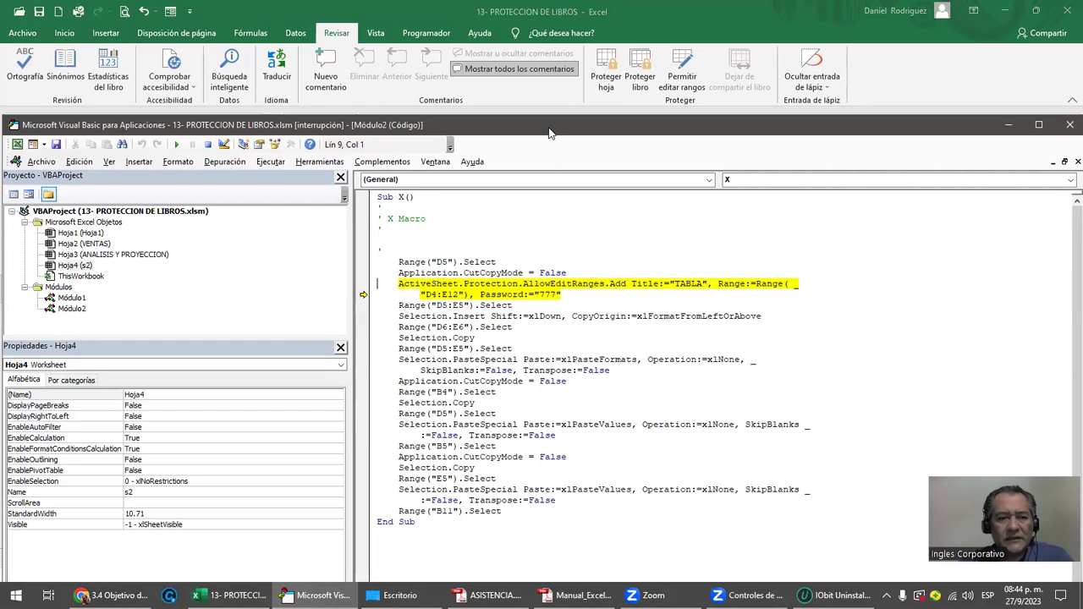
Change the macro's AllowEditRanges reference from Range("D4:E12") to Range("D4:E100")
drag(548, 132, 563, 323)
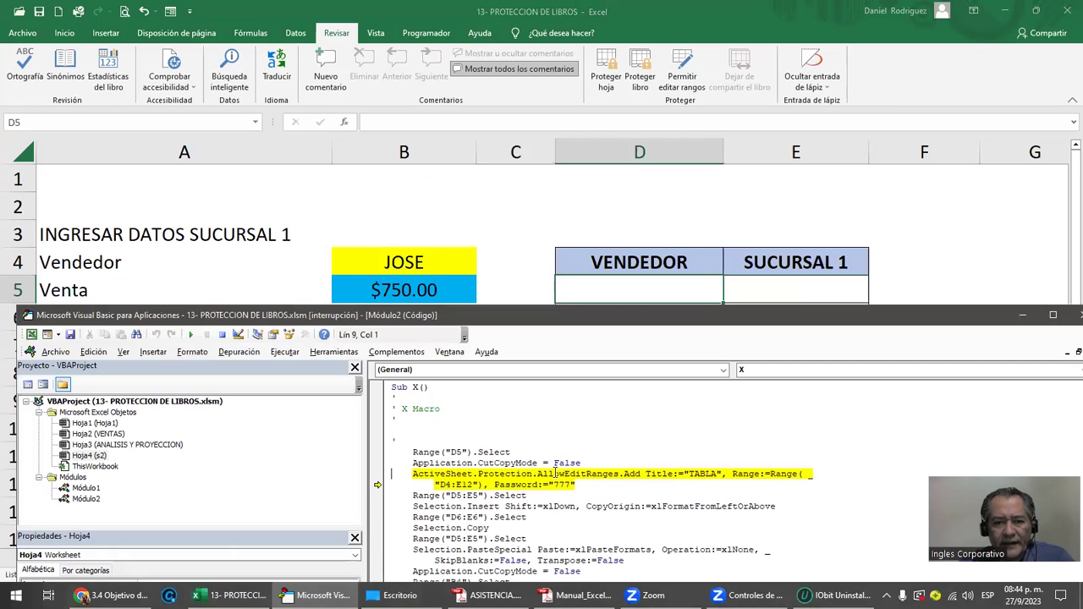
click(464, 484)
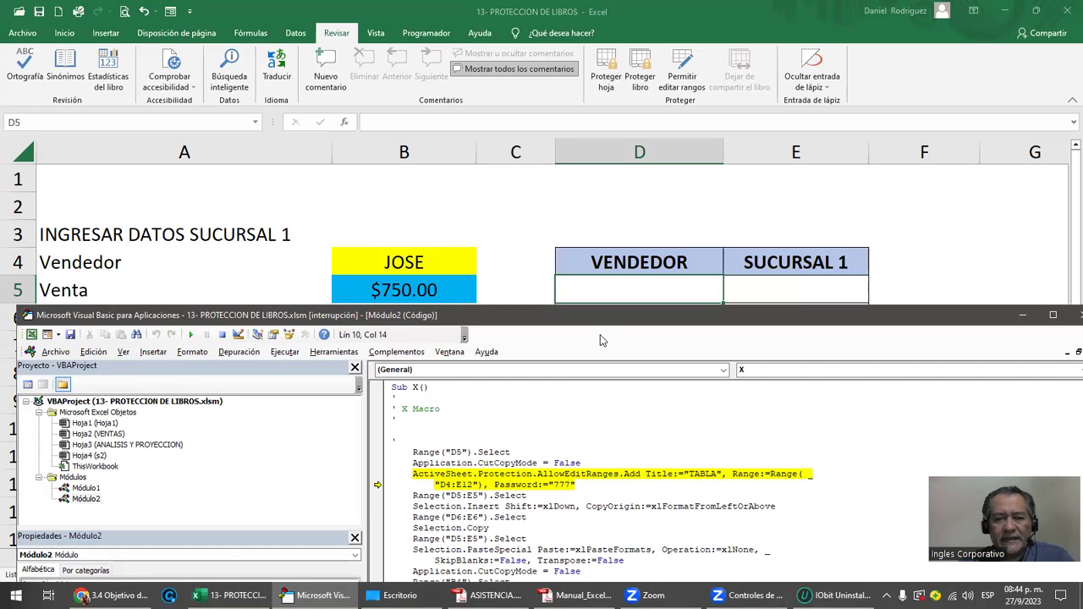
drag(600, 314, 582, 215)
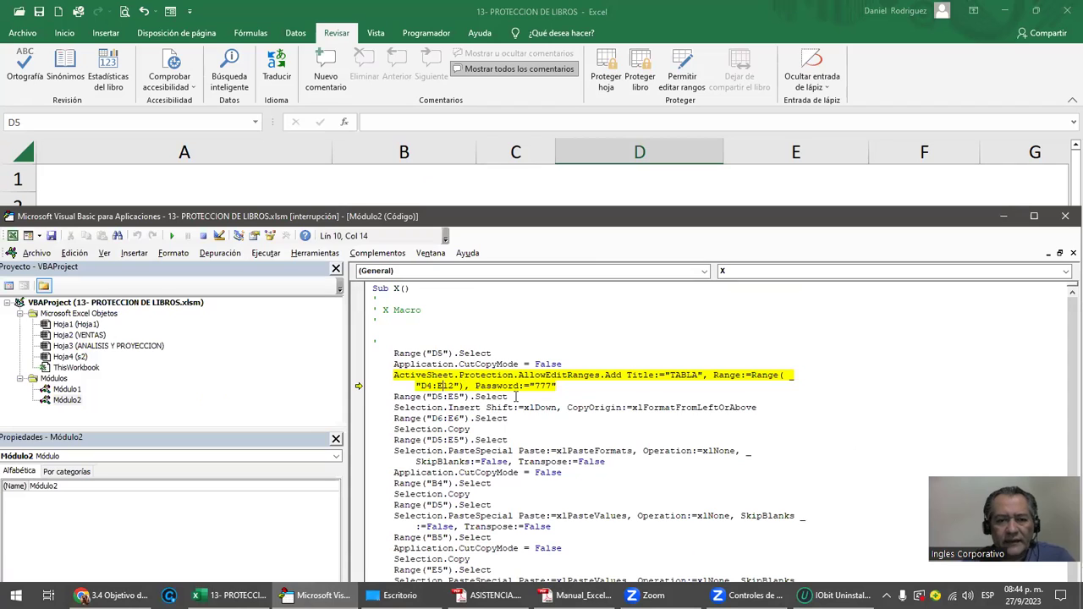
text(100)
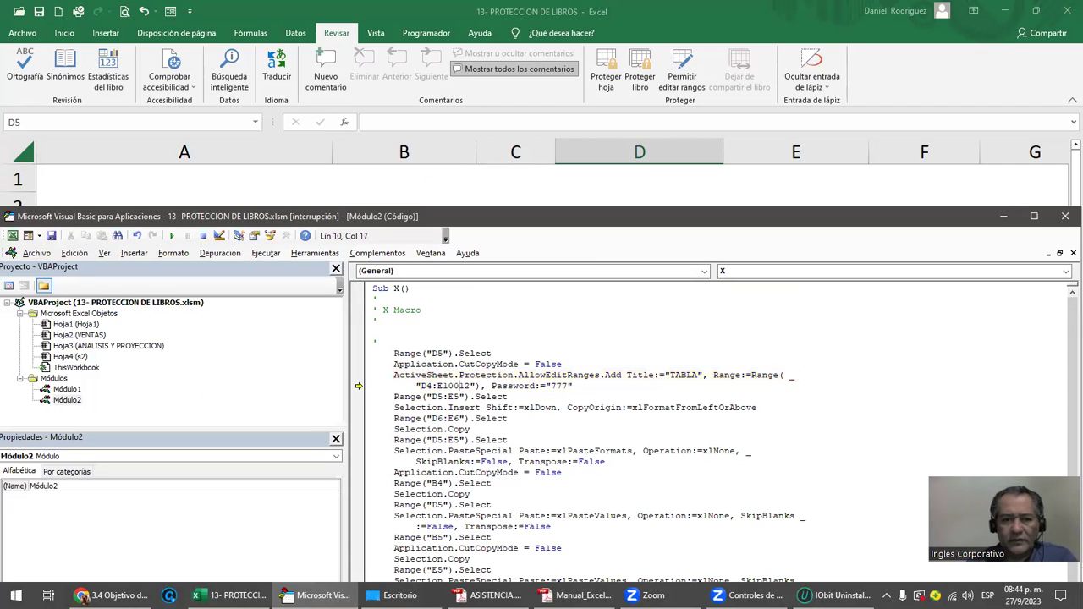
key(Delete)
key(Delete)
drag(570, 387, 531, 387)
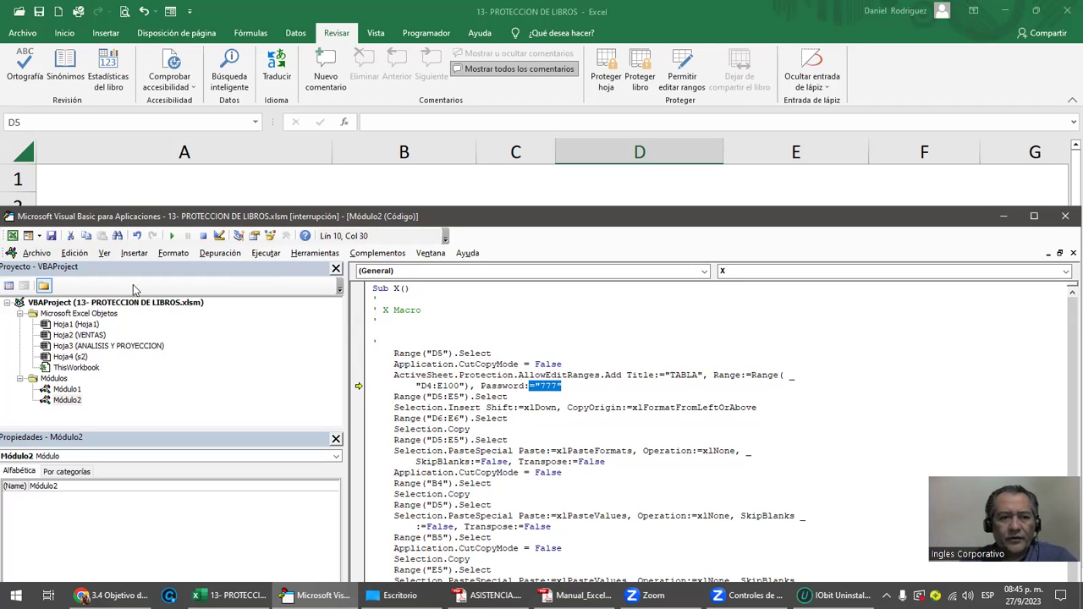
Rerun the macro, then stop the debugger and close the VBA editor to return to sheet s2
key(F8)
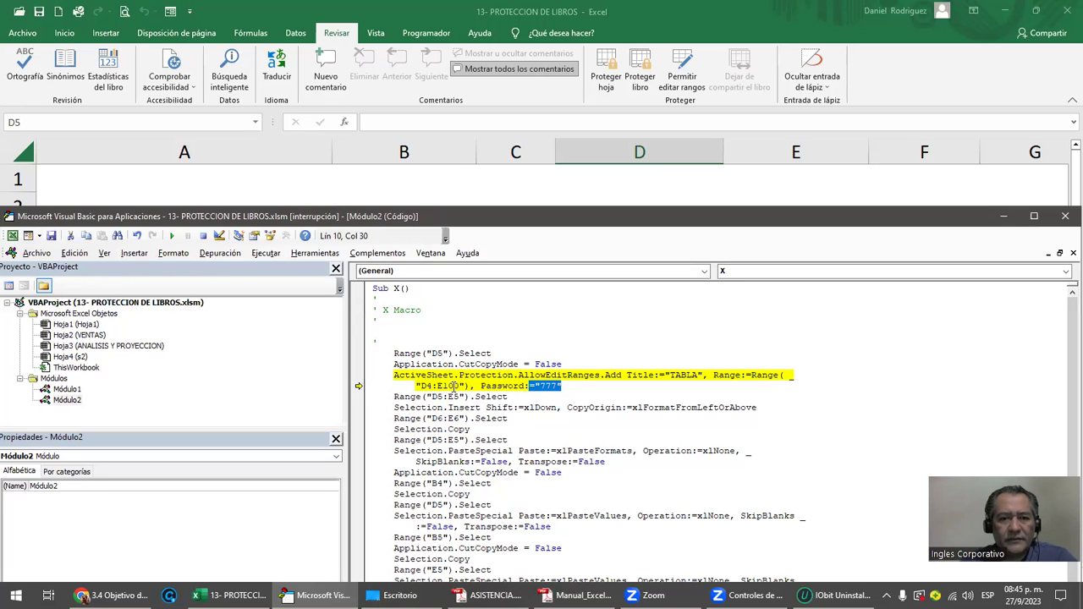
click(1064, 216)
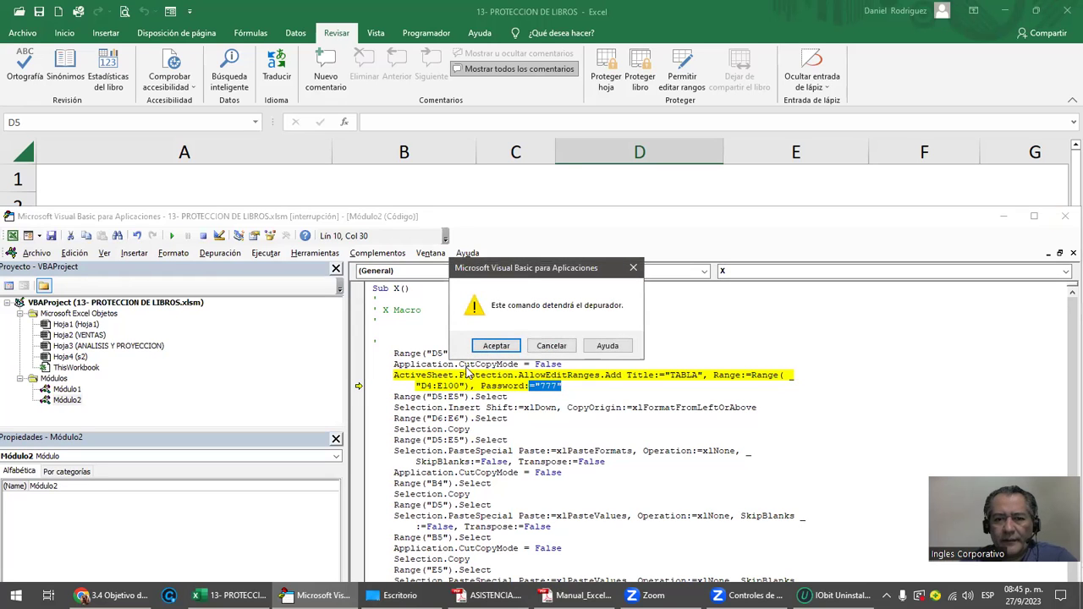
click(497, 346)
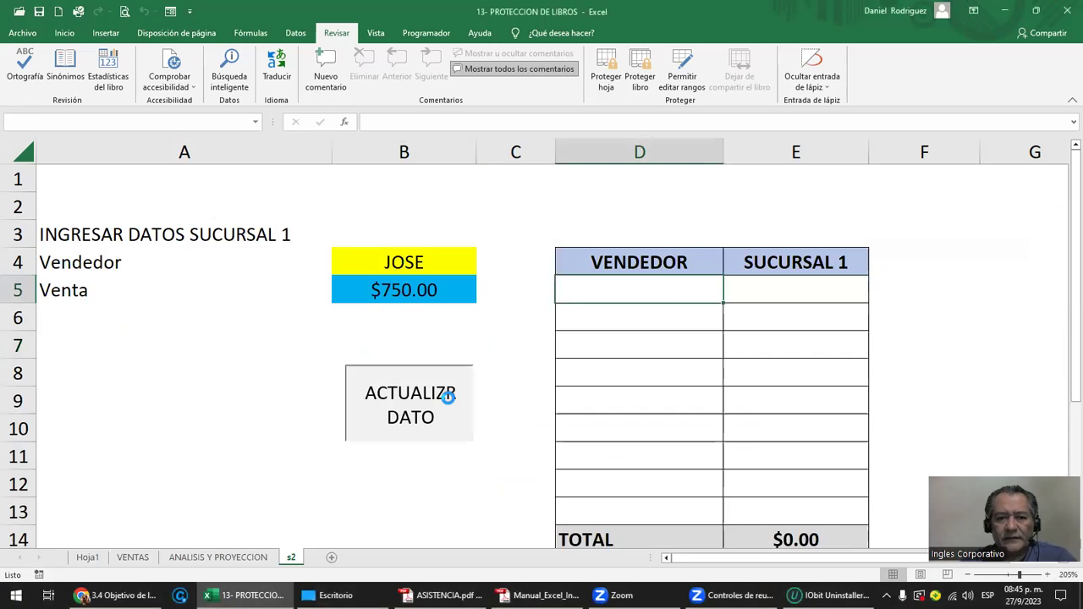
click(568, 275)
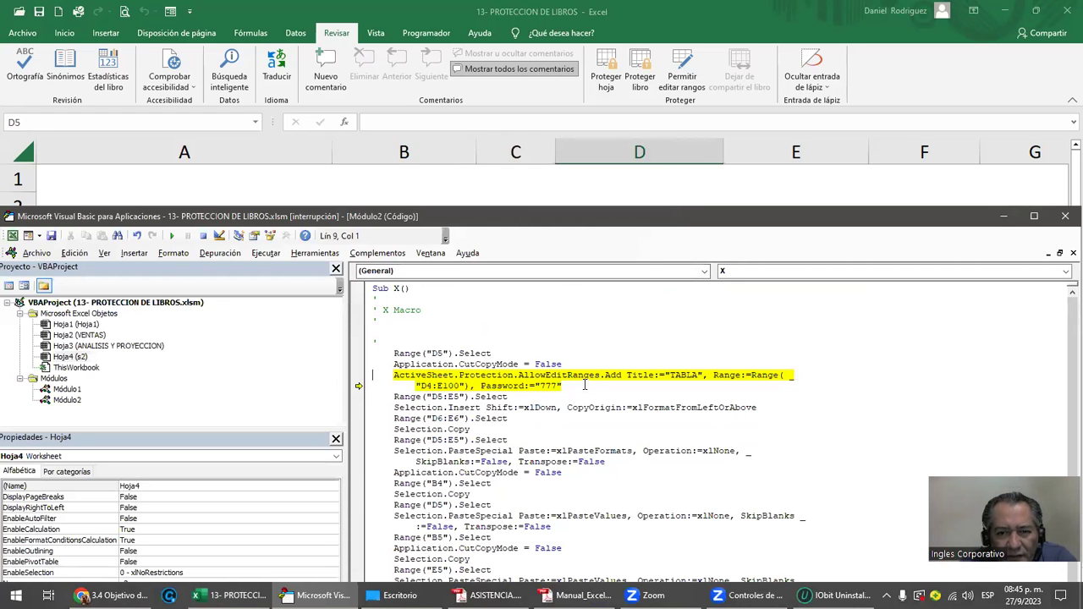
drag(687, 216, 733, 540)
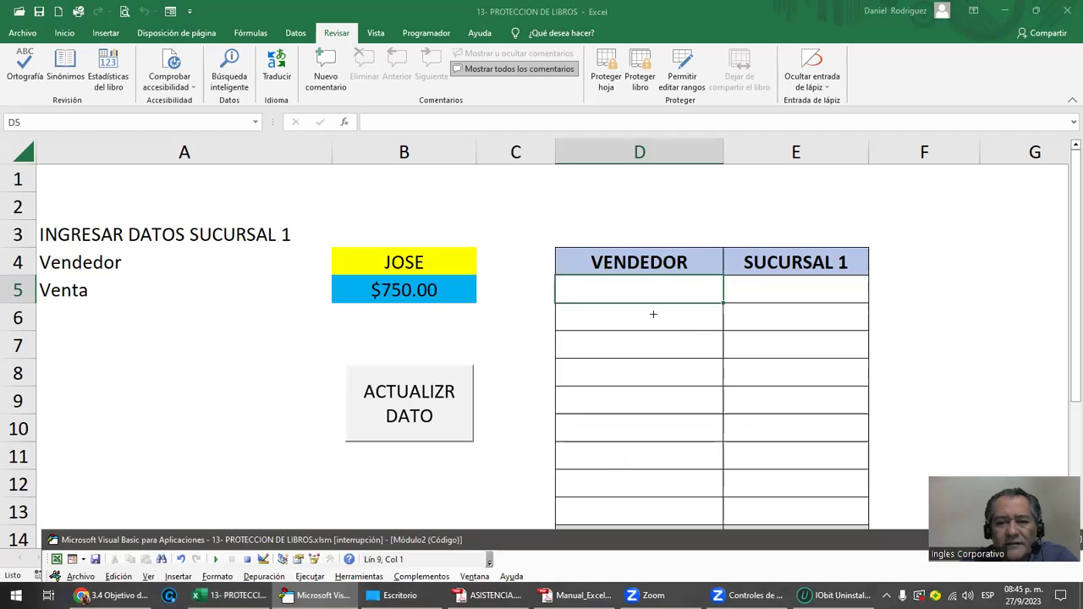
double_click(609, 539)
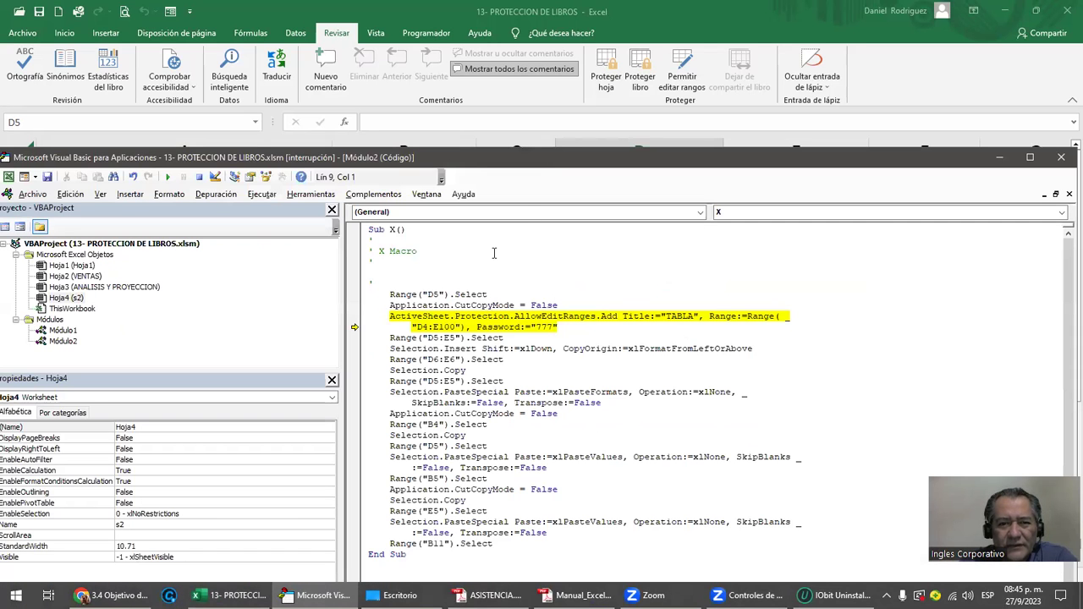
click(1060, 158)
click(558, 353)
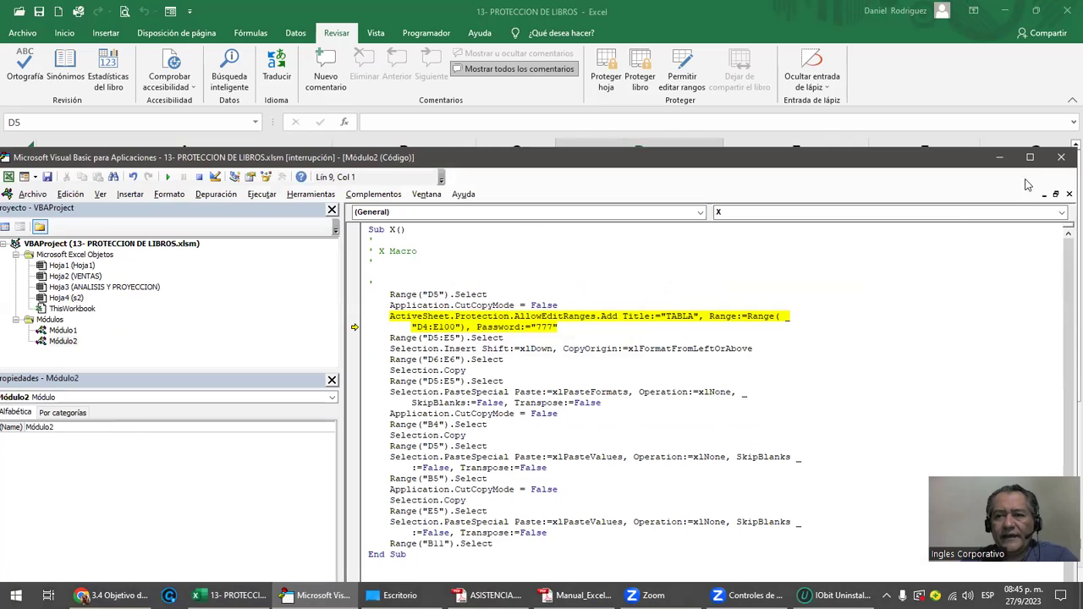
click(1061, 158)
click(486, 345)
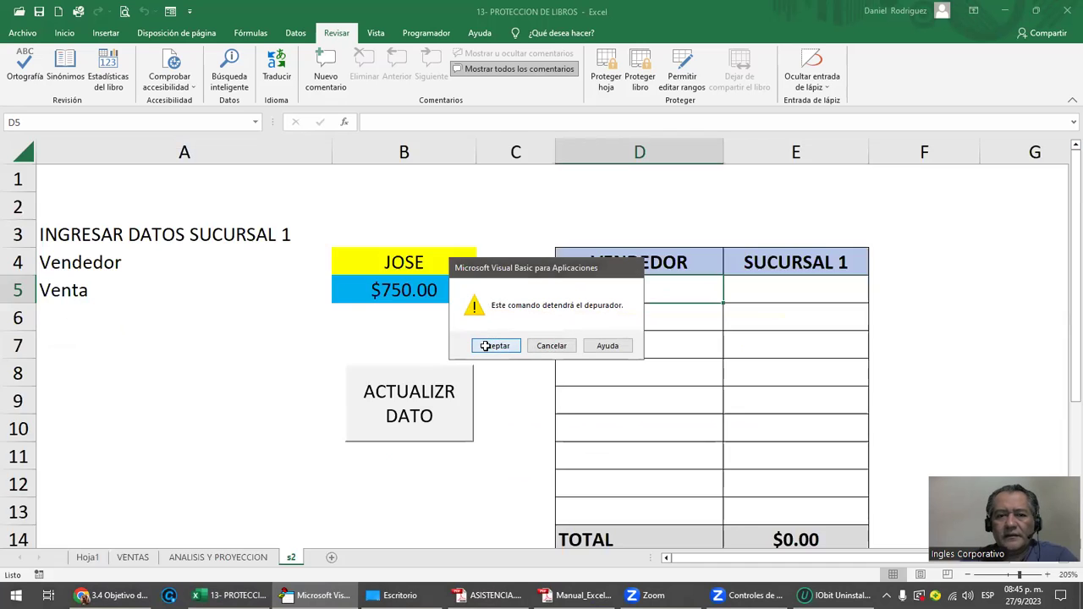
click(486, 345)
click(483, 227)
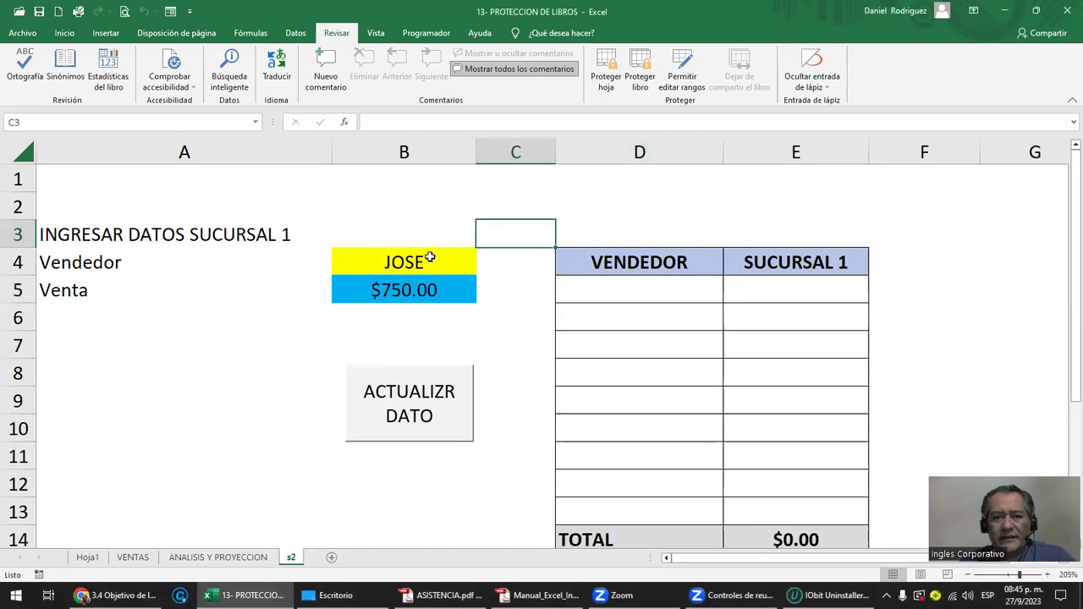
Enter =B4 in D5 and =B5 in E5 so the first row shows the seller and $750.00
drag(430, 258, 380, 286)
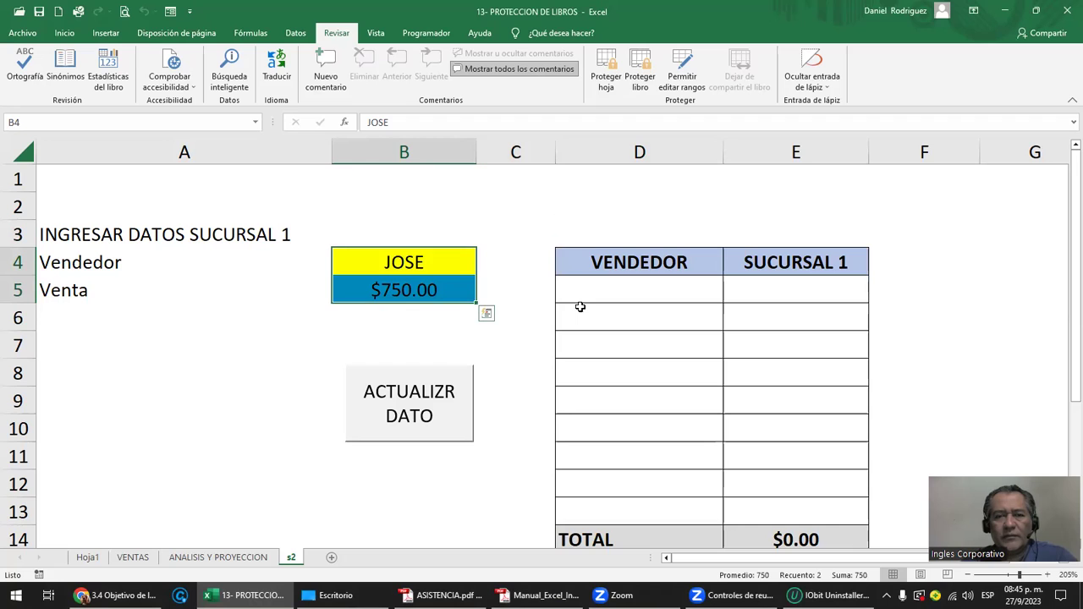
click(441, 337)
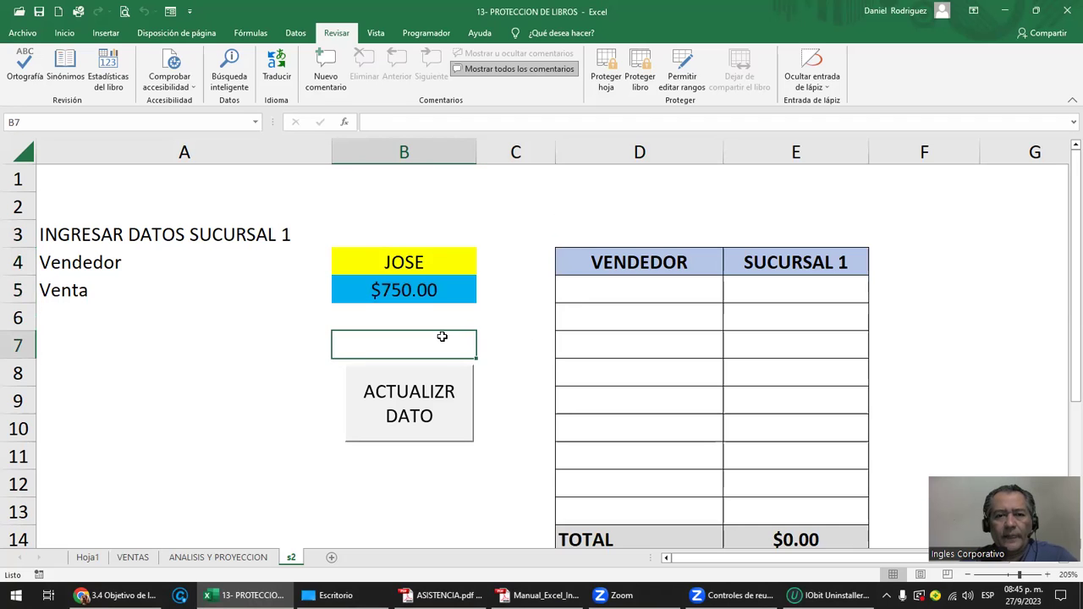
click(581, 291)
text(=)
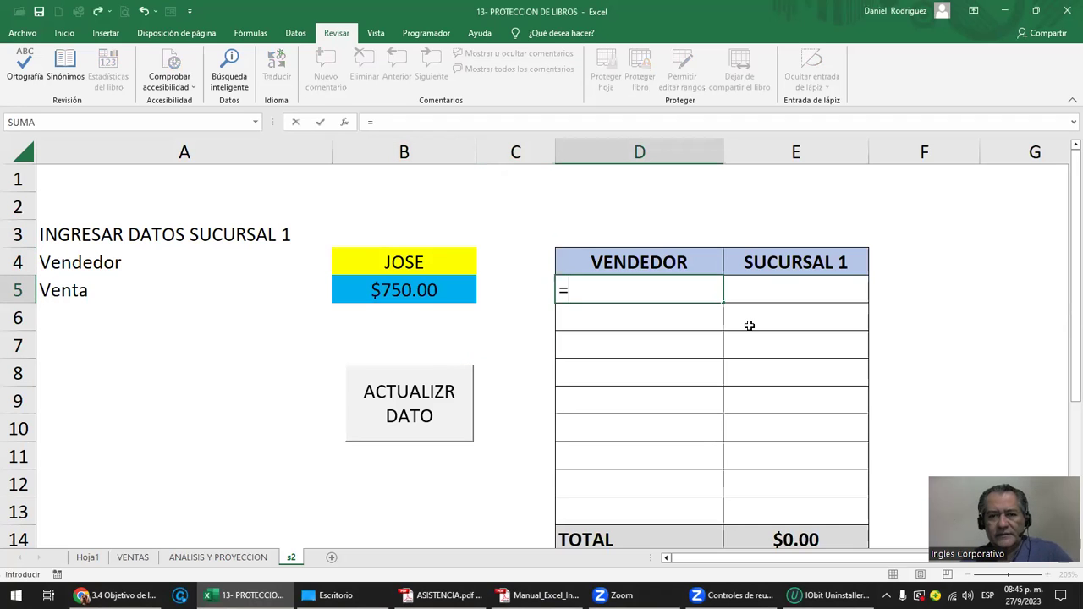
click(451, 253)
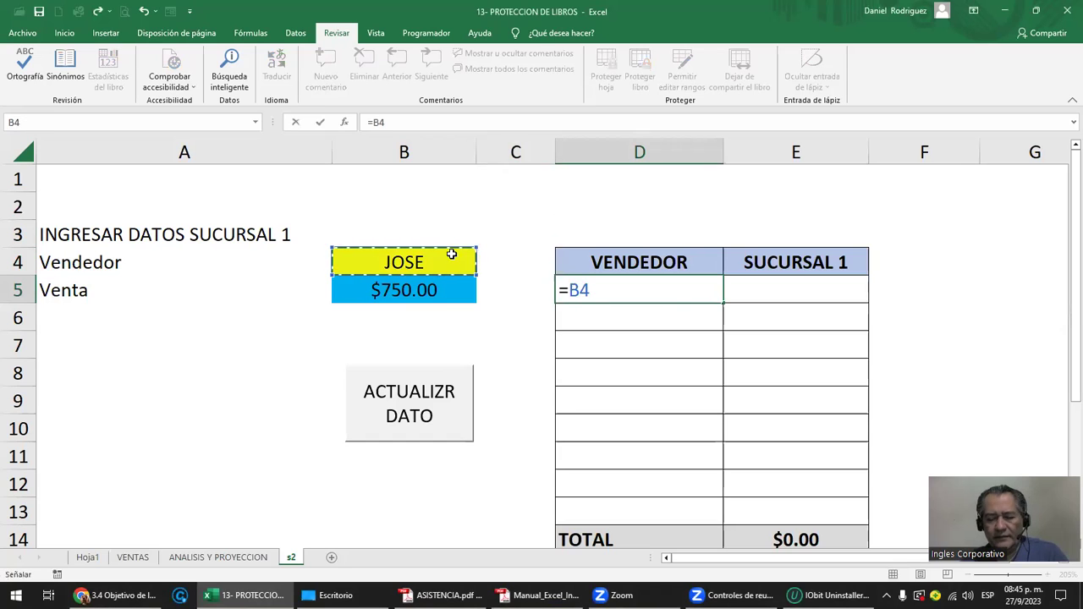
key(Return)
key(Right)
text(=)
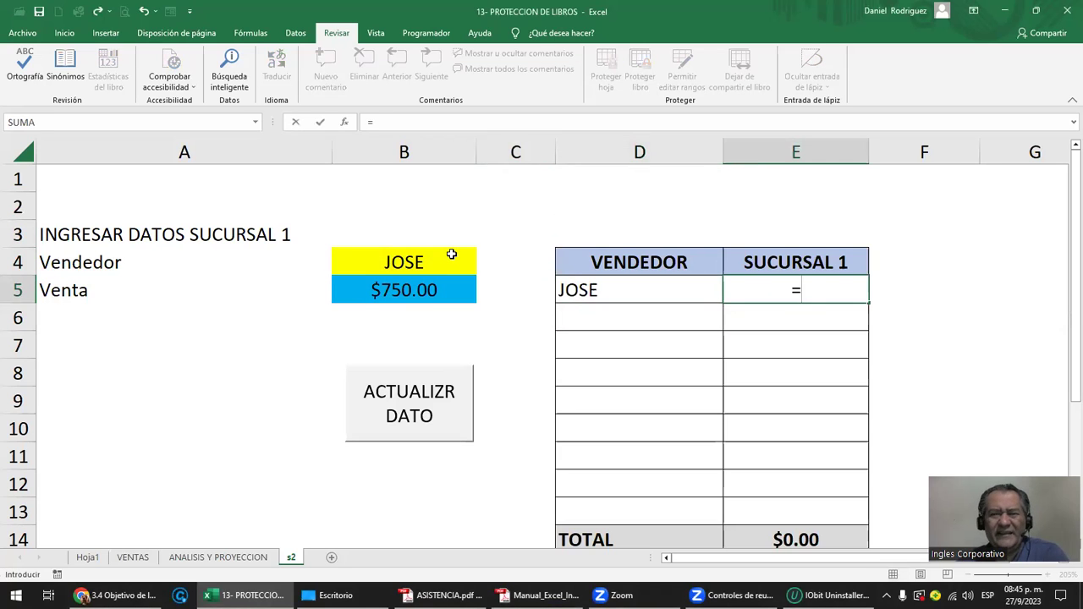
click(406, 290)
key(Return)
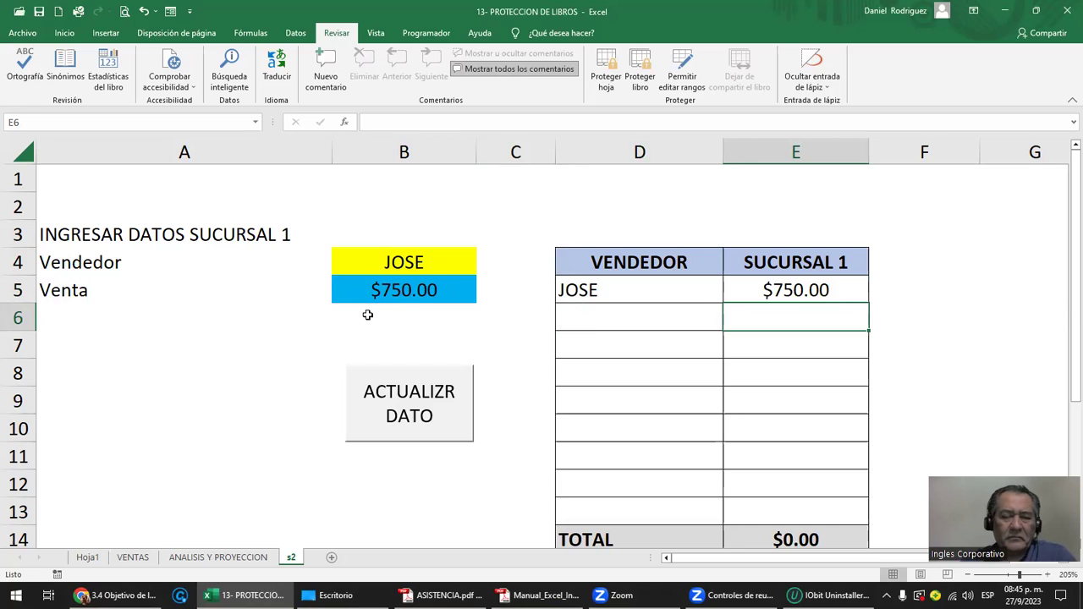
drag(415, 264, 414, 289)
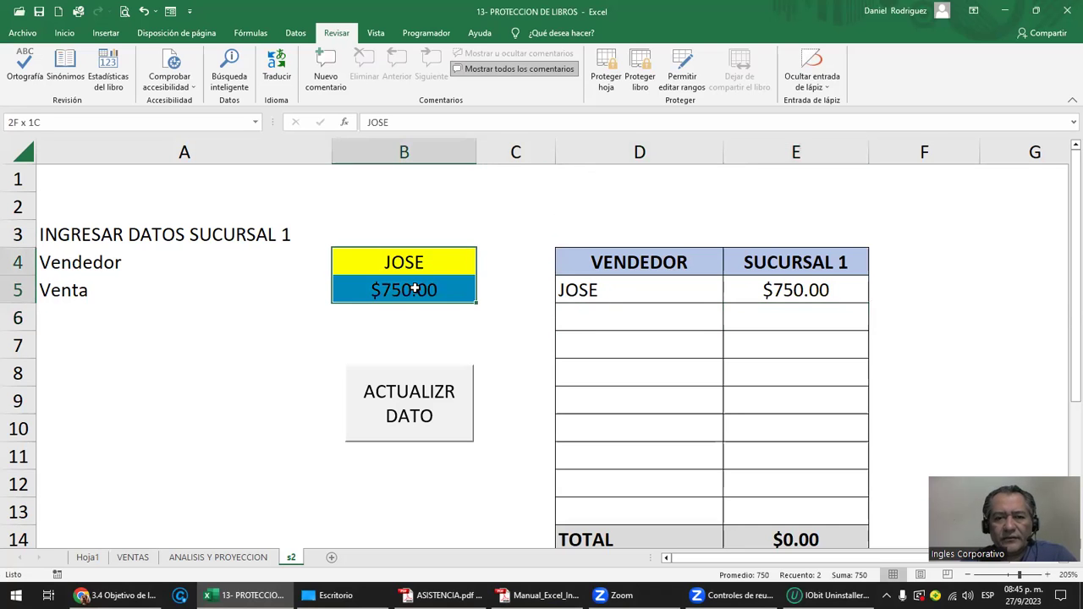
key(Right)
key(Right)
In Allow Edit Ranges, retitle the Rango1 range to CAPTURA
click(680, 82)
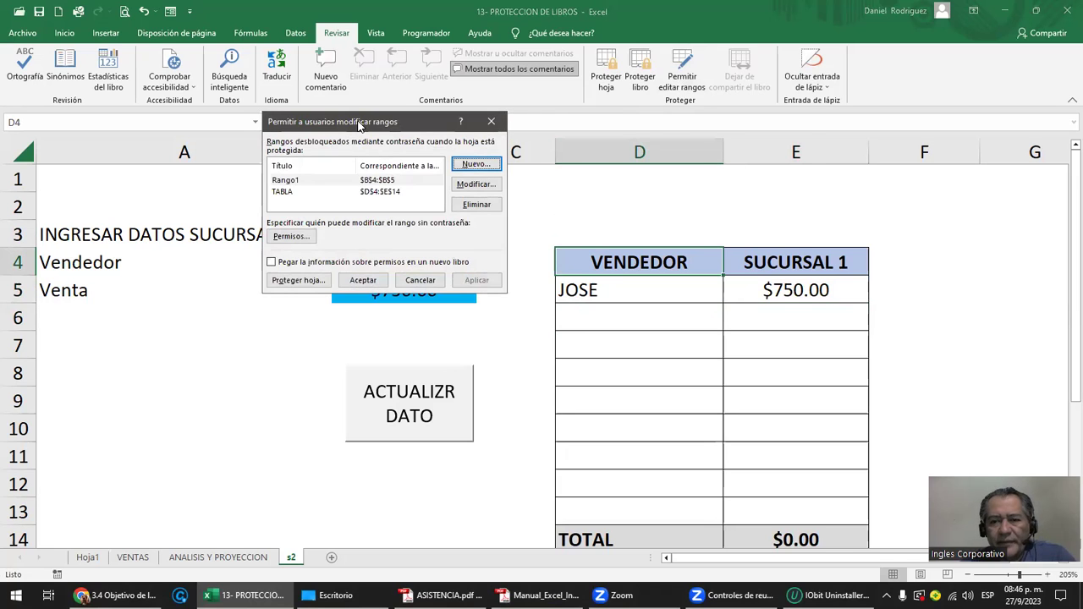
drag(359, 125, 663, 54)
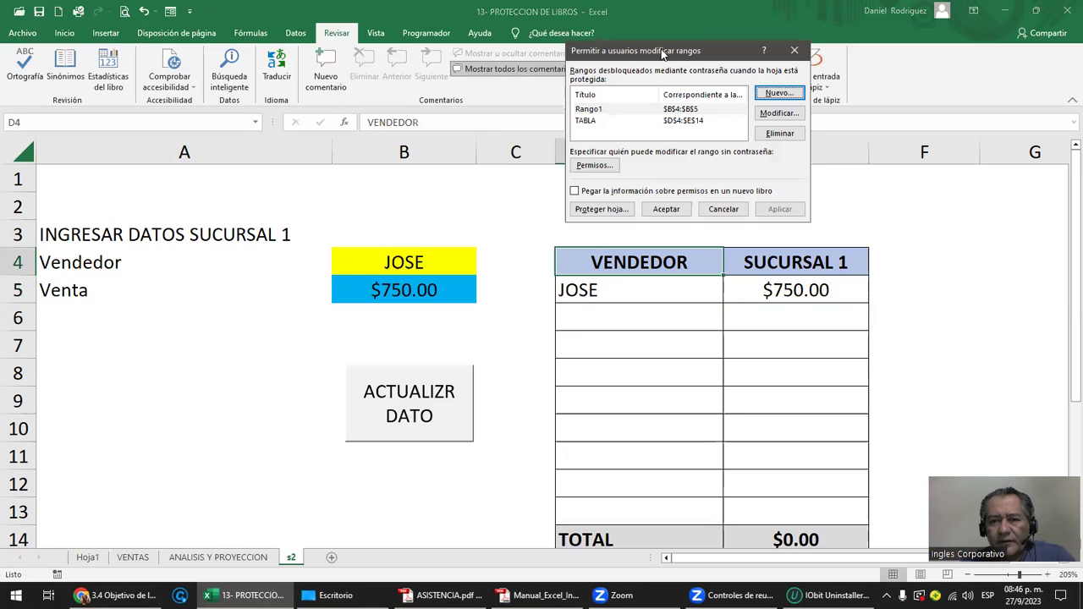
double_click(589, 110)
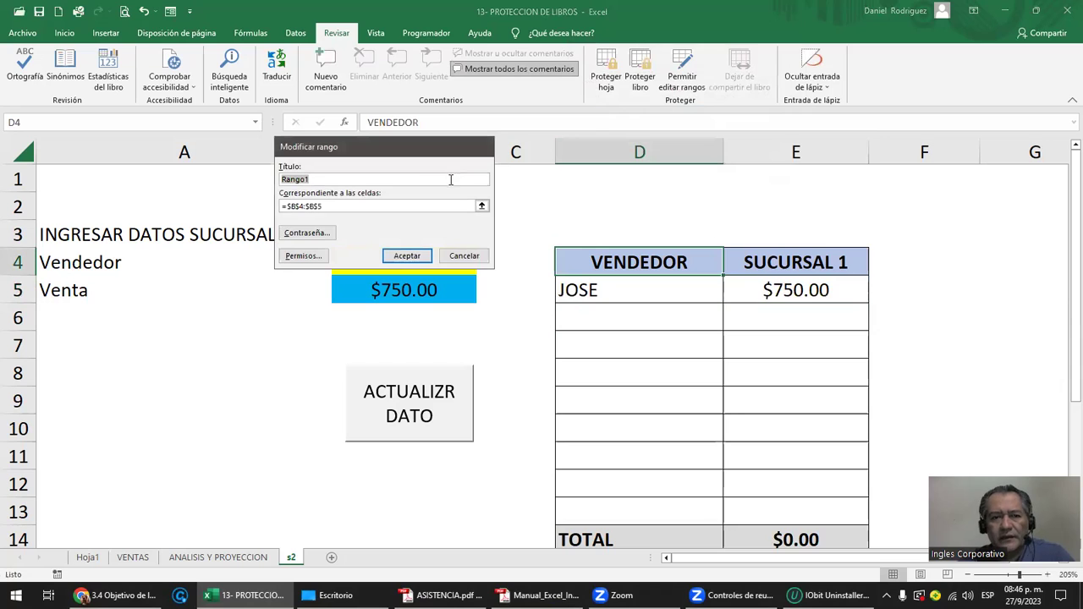
drag(407, 151, 461, 77)
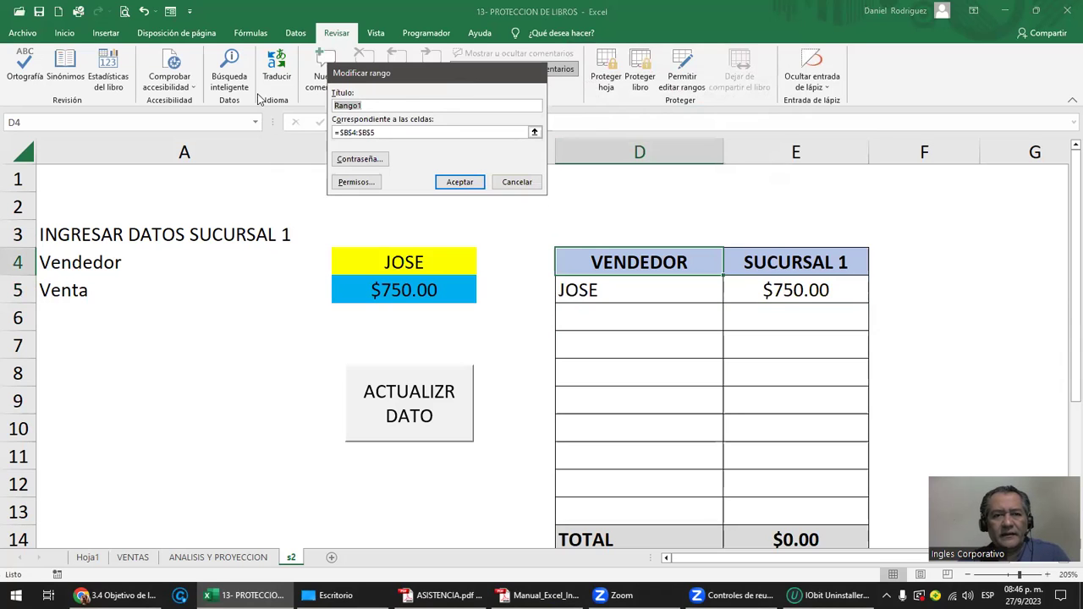
text(CAPTURA)
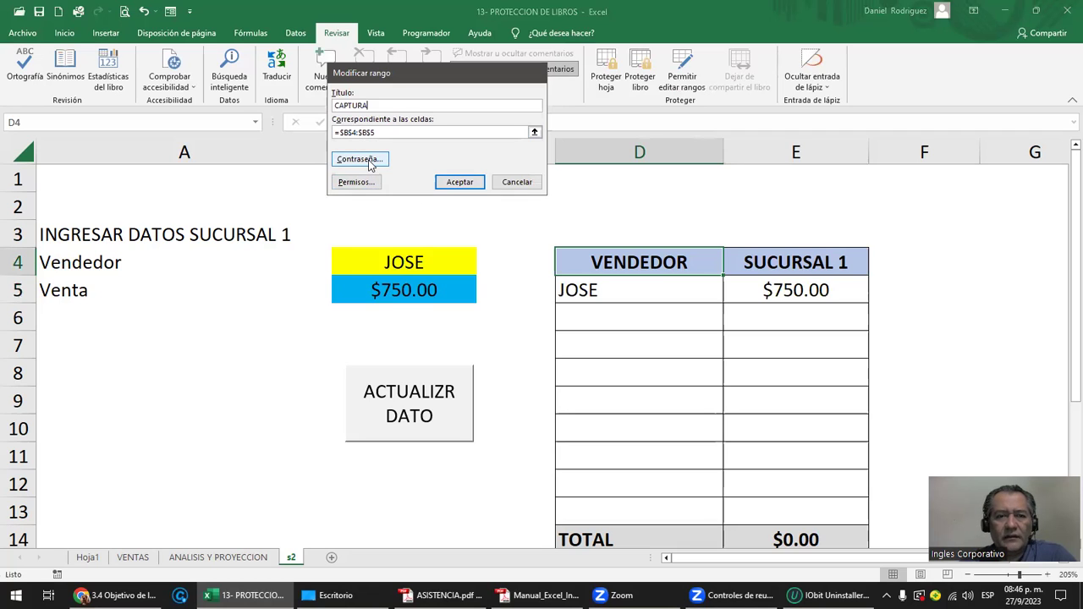
click(457, 183)
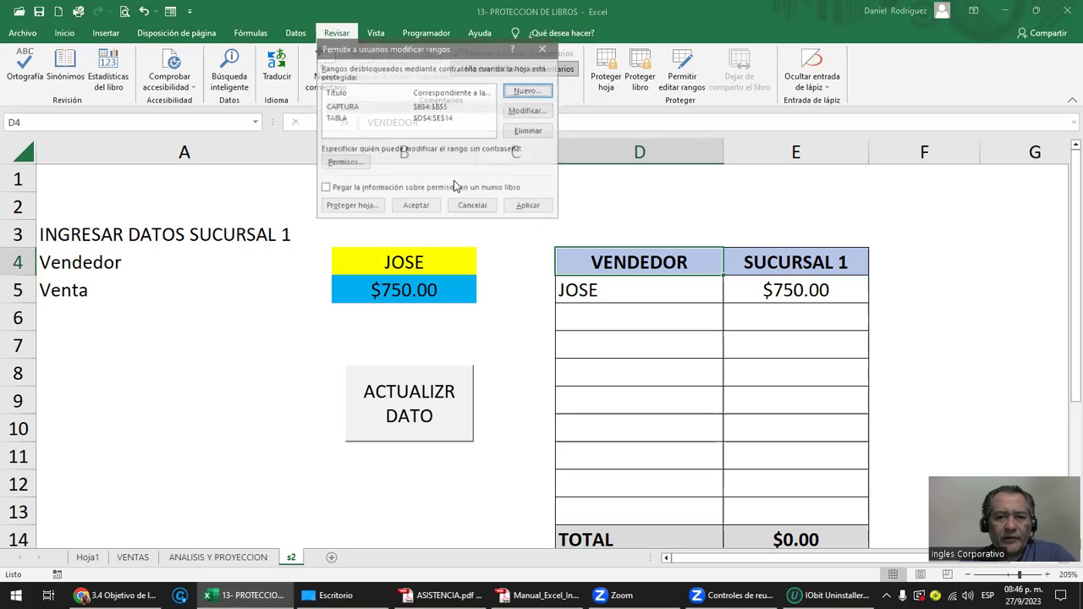
Change the TABLA range's reference to =$D$4:$E$100 and apply the changes
click(342, 121)
double_click(342, 121)
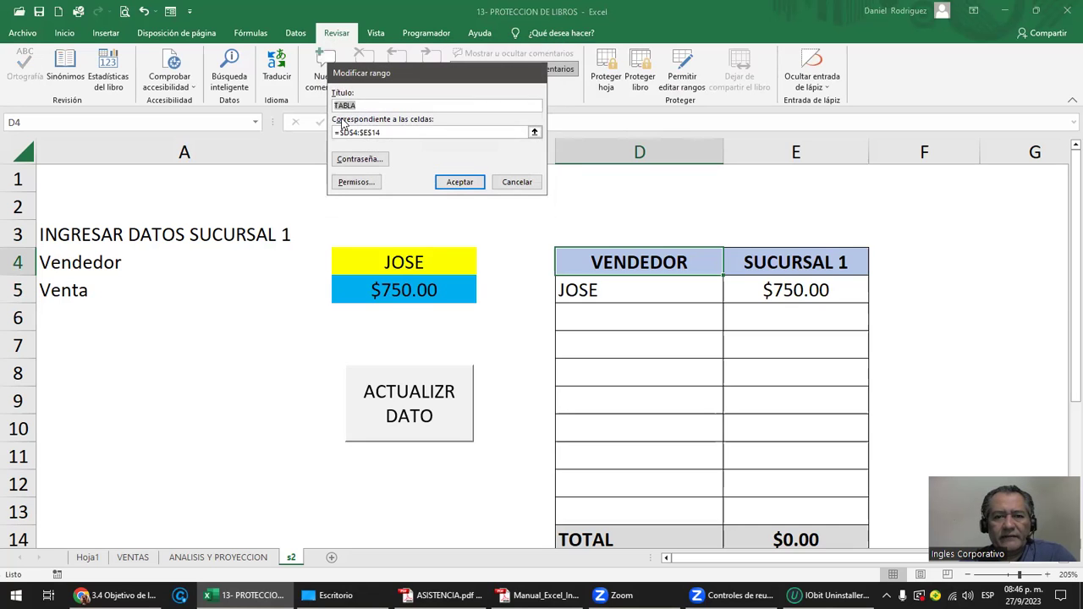
click(389, 133)
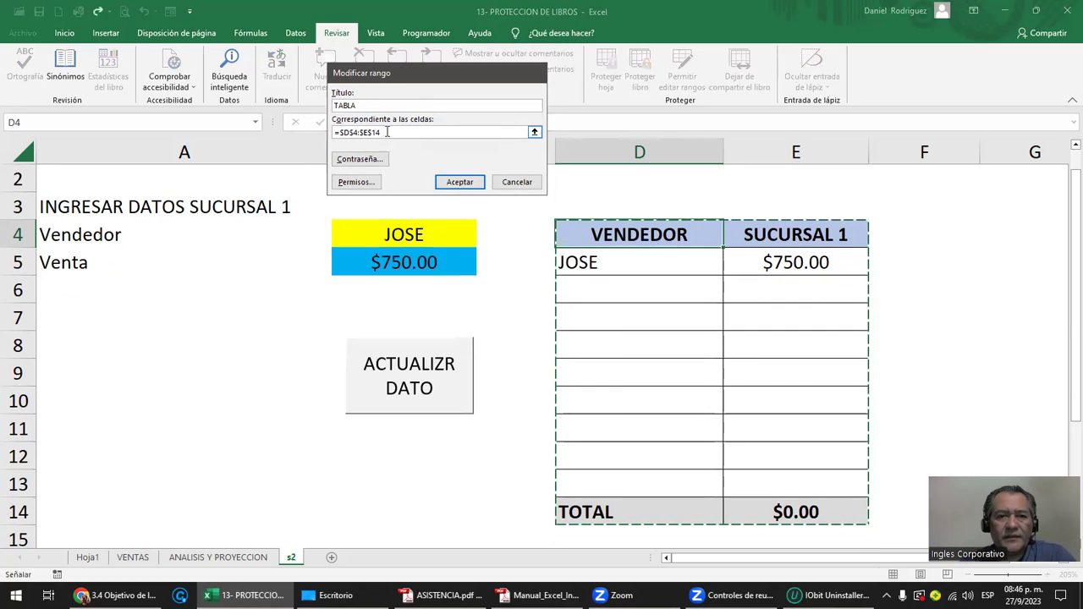
click(373, 133)
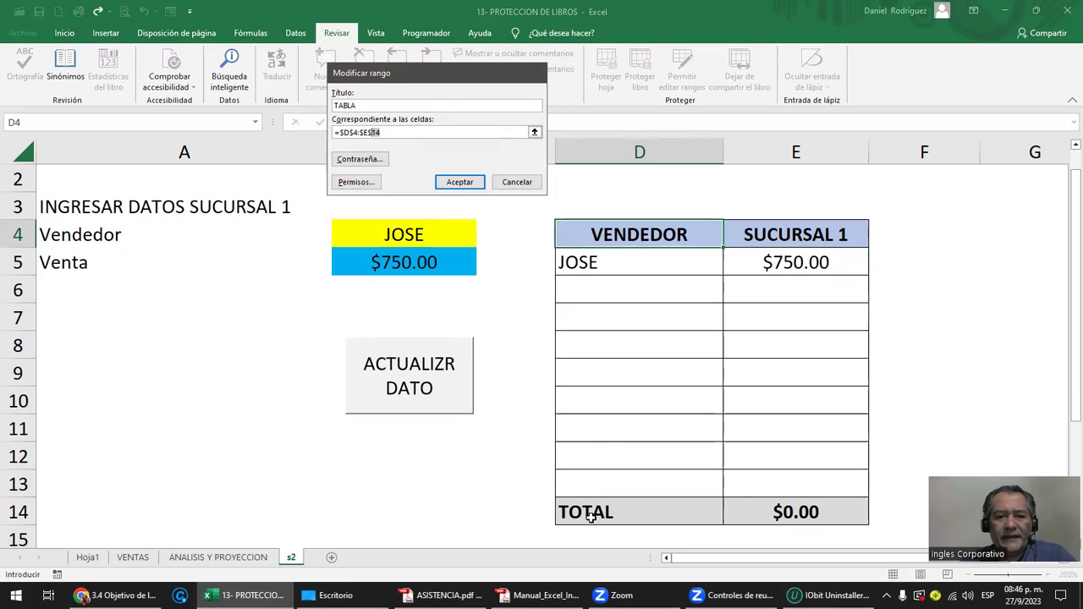
key(BackSpace)
text(00)
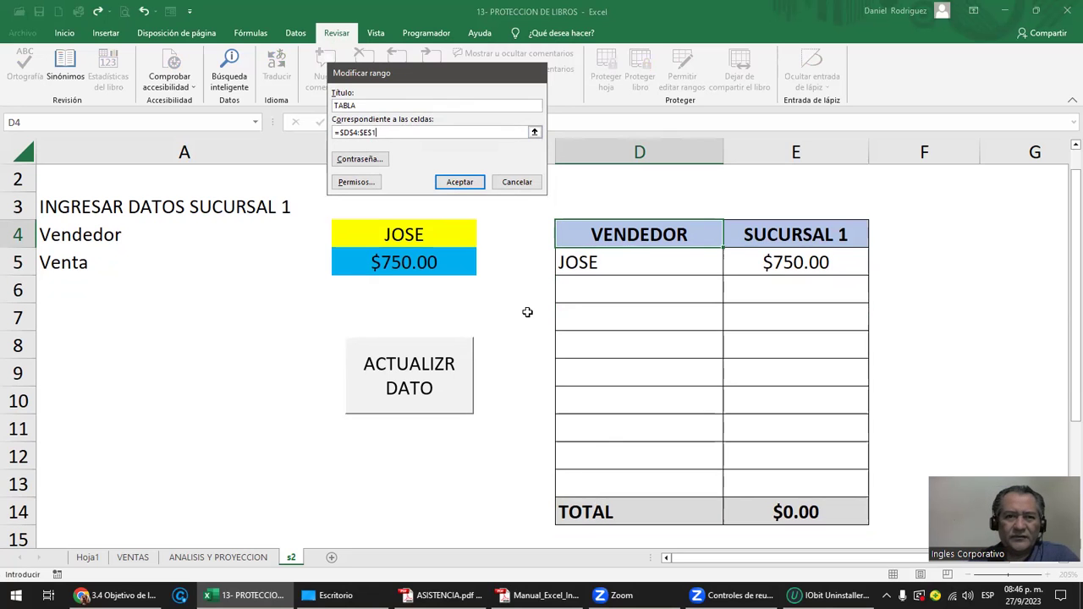
click(459, 182)
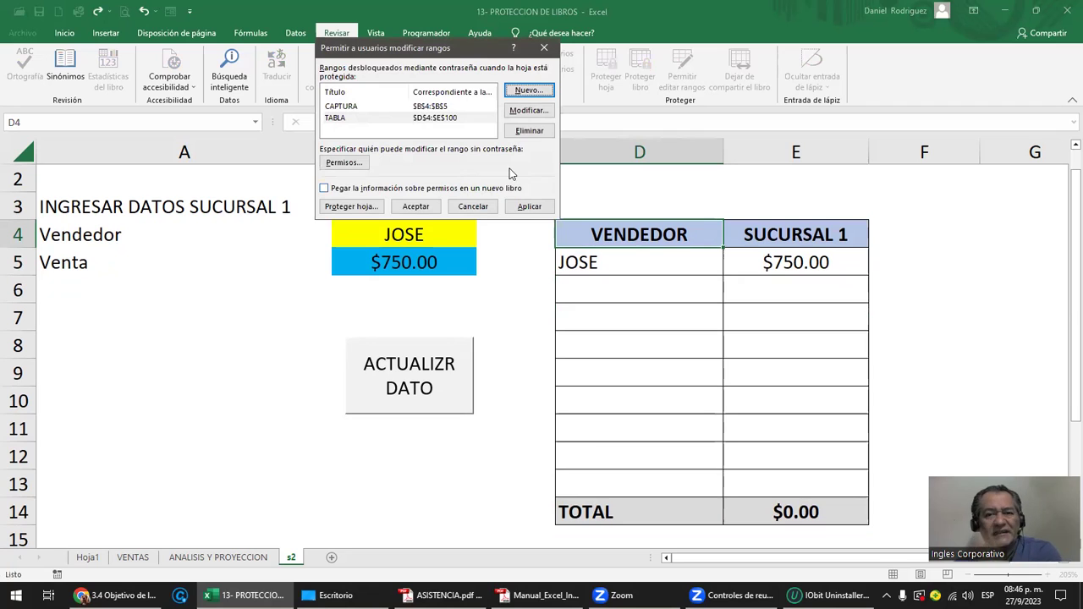
click(528, 206)
Accept the range changes, run the ACTUALIZR DATO macro, debug its error, then stop debugging and close VBA
click(429, 210)
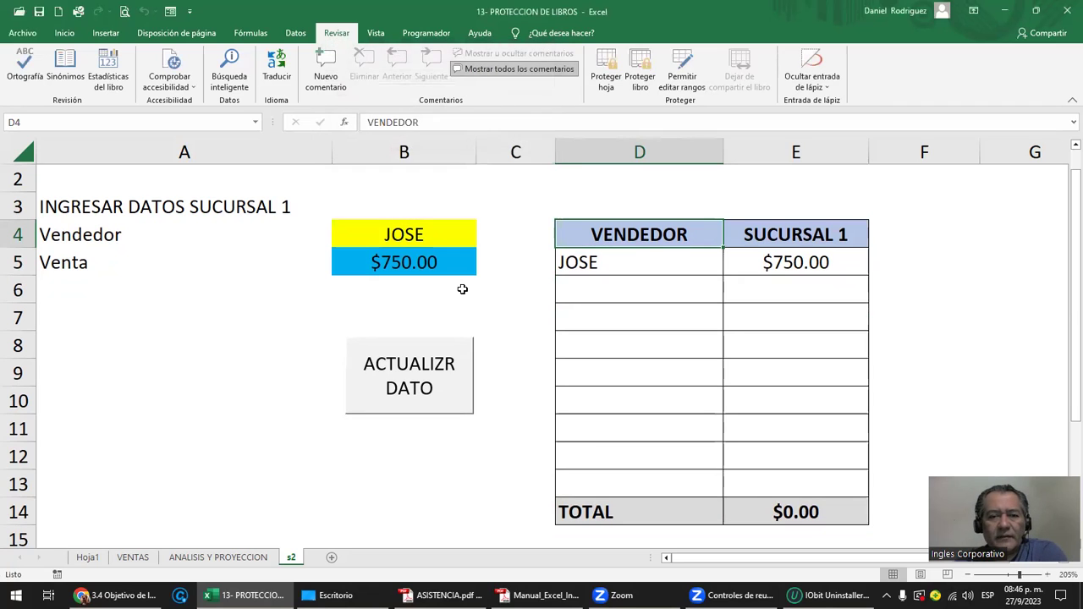
click(454, 365)
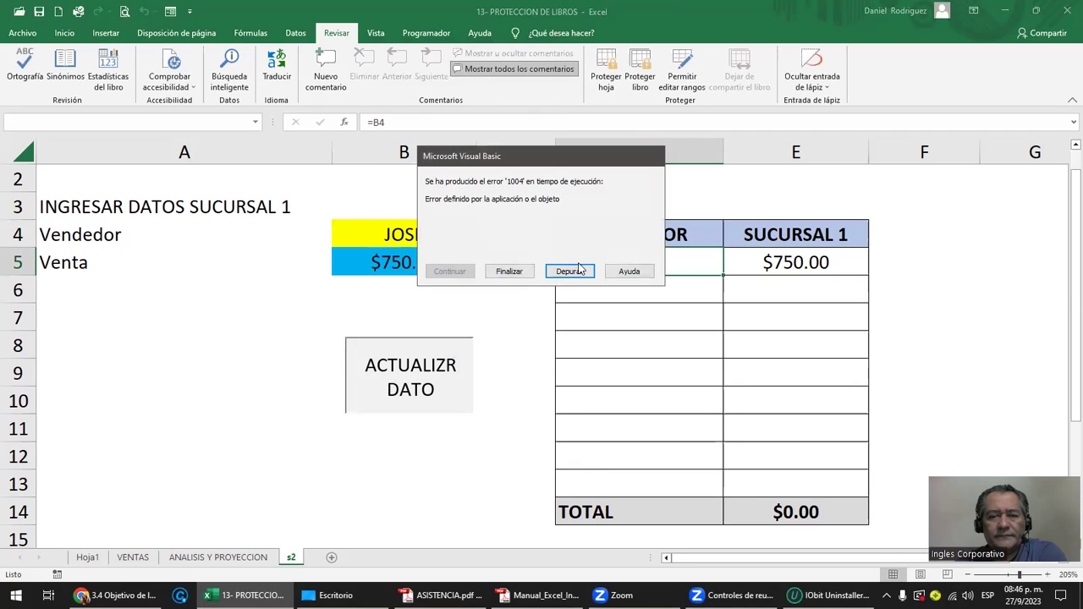
click(569, 270)
click(569, 270)
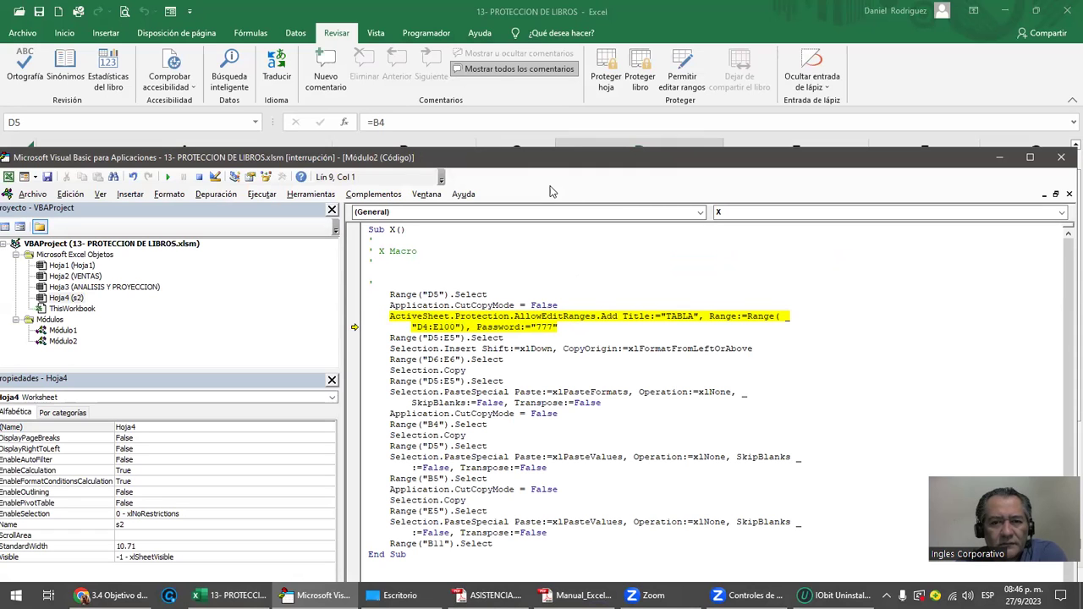
drag(549, 157, 513, 196)
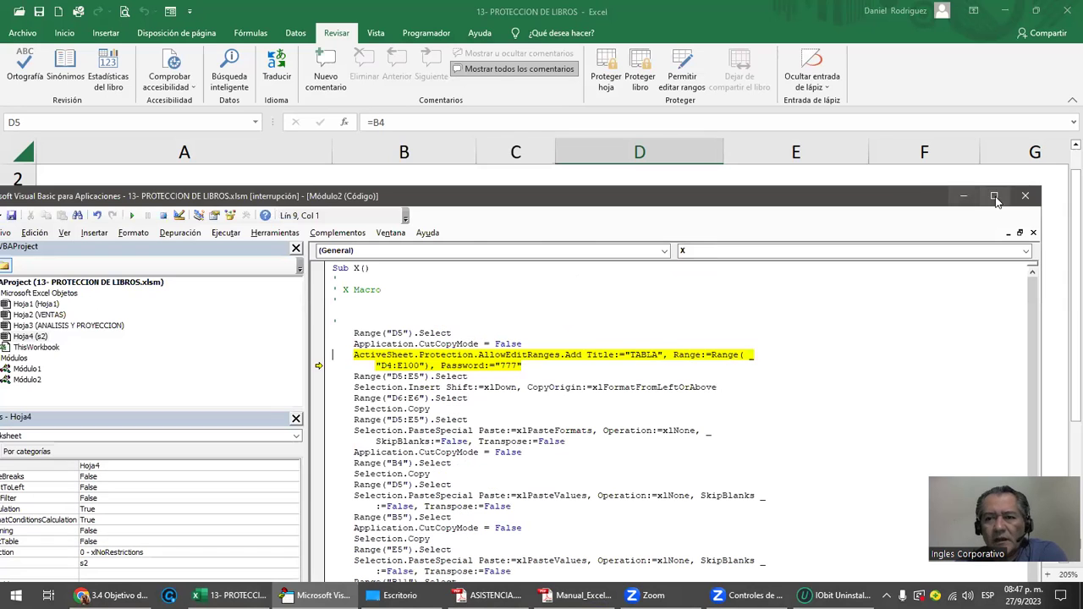
click(1024, 195)
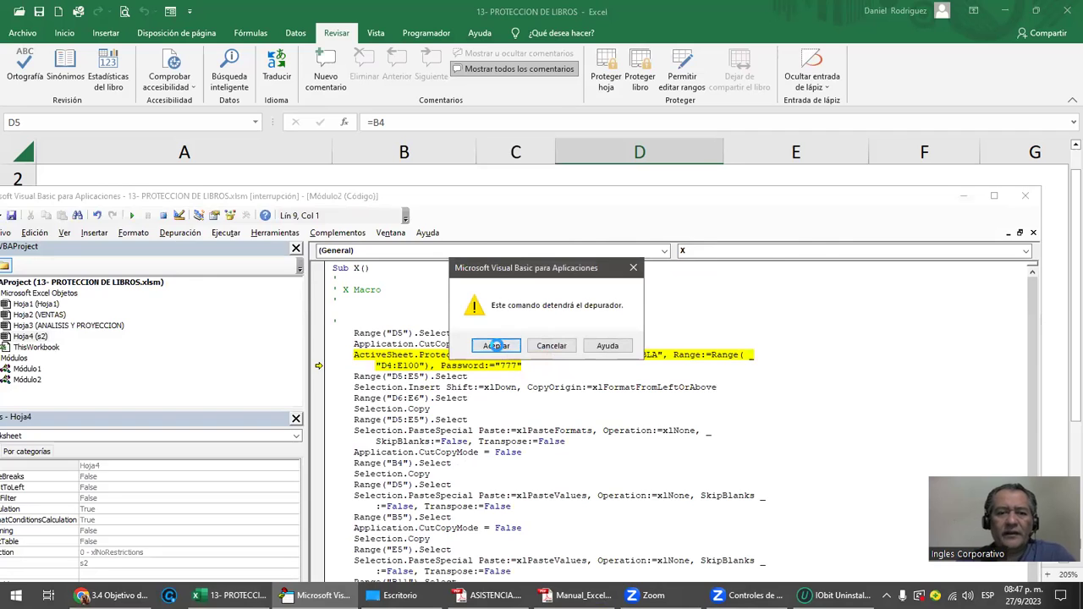
click(497, 345)
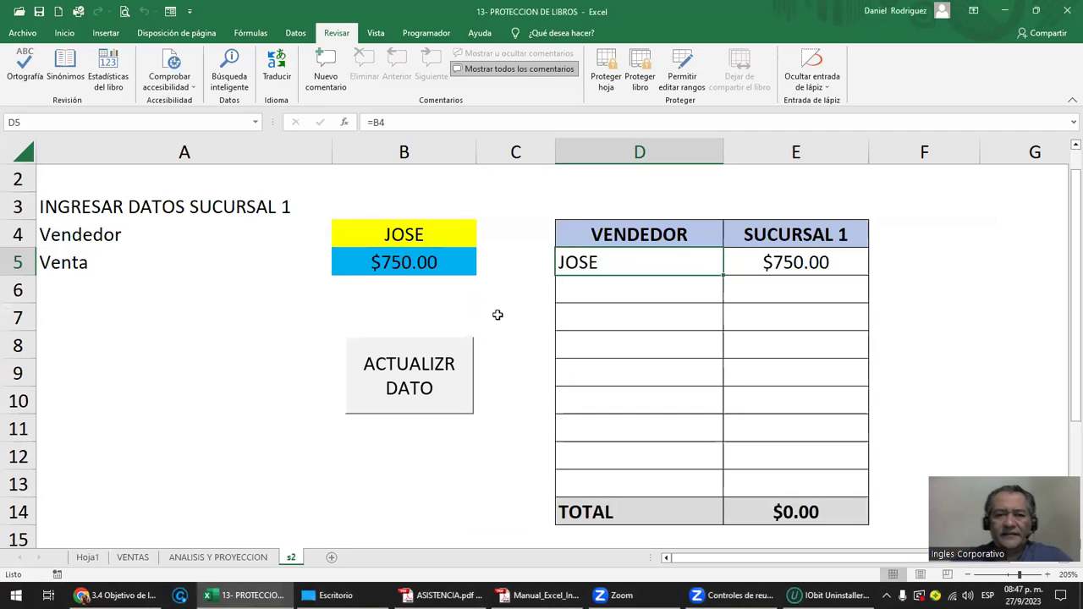
click(207, 559)
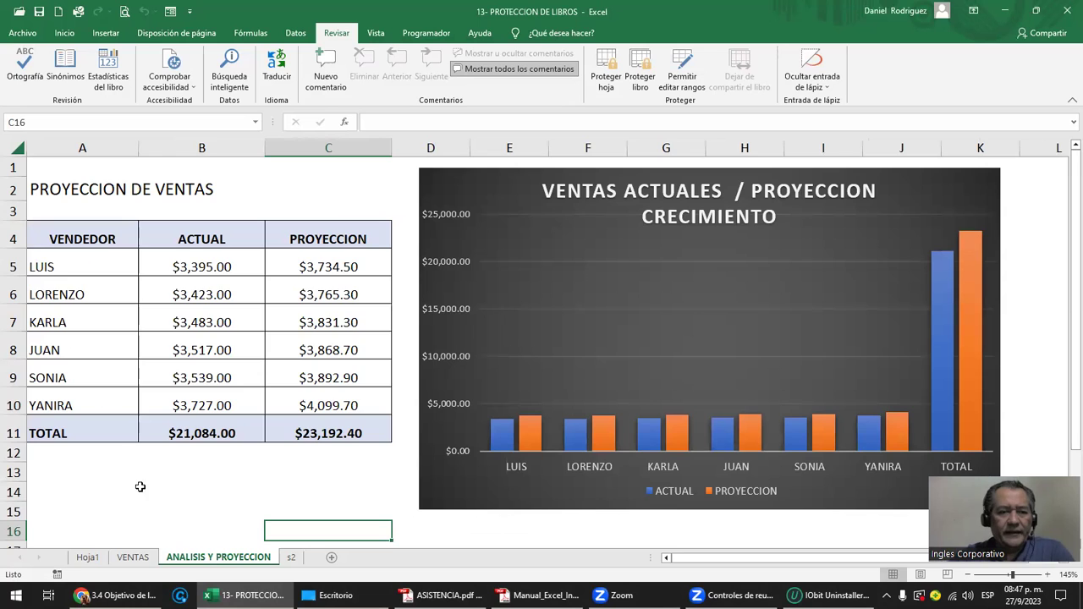
click(145, 558)
click(191, 506)
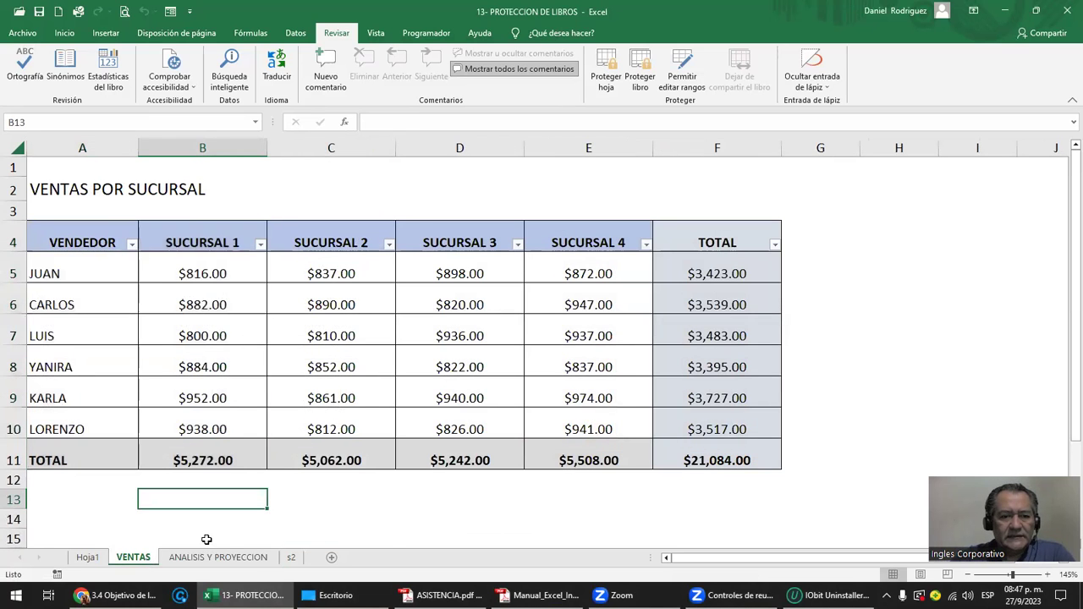
click(212, 558)
click(326, 265)
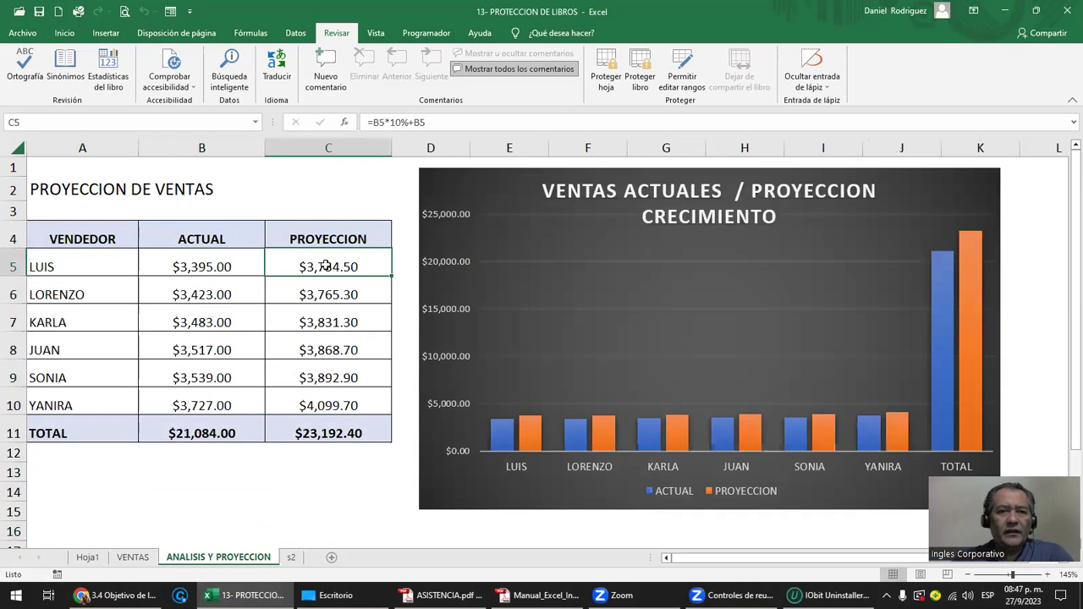
double_click(326, 266)
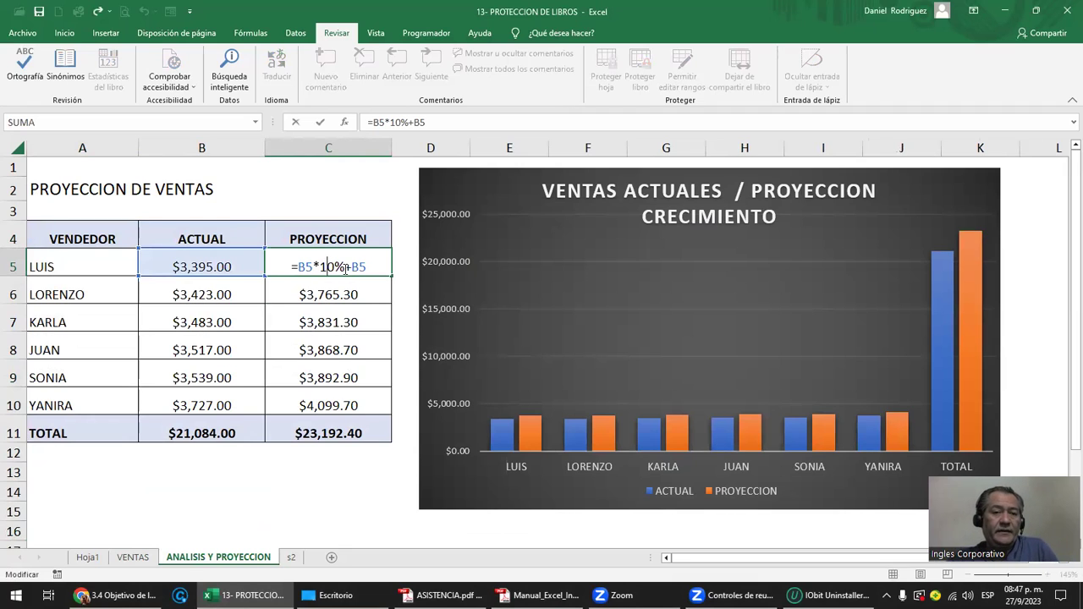
key(Escape)
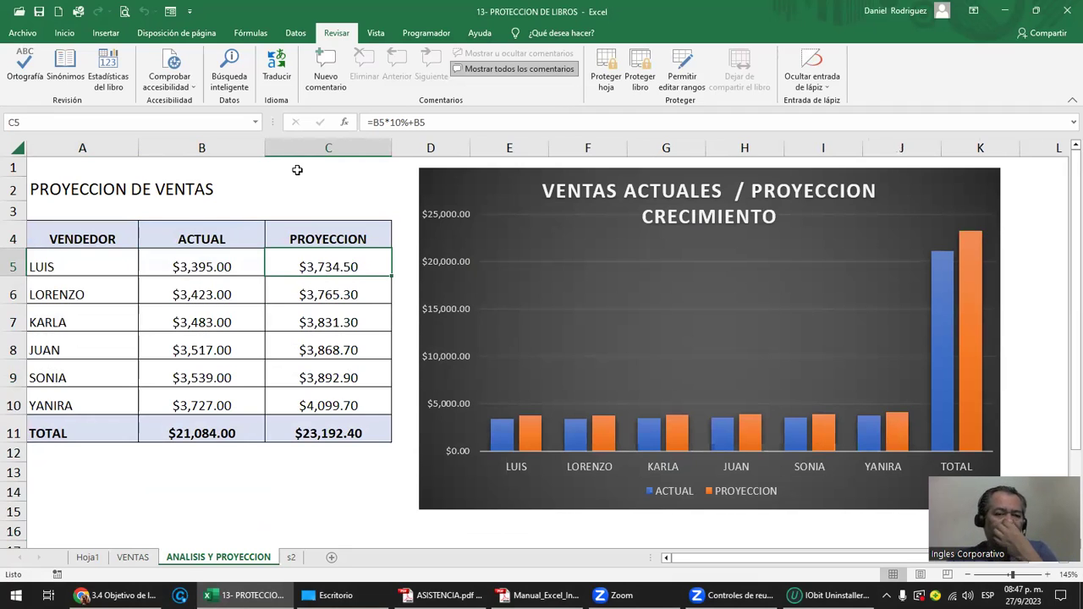
click(298, 168)
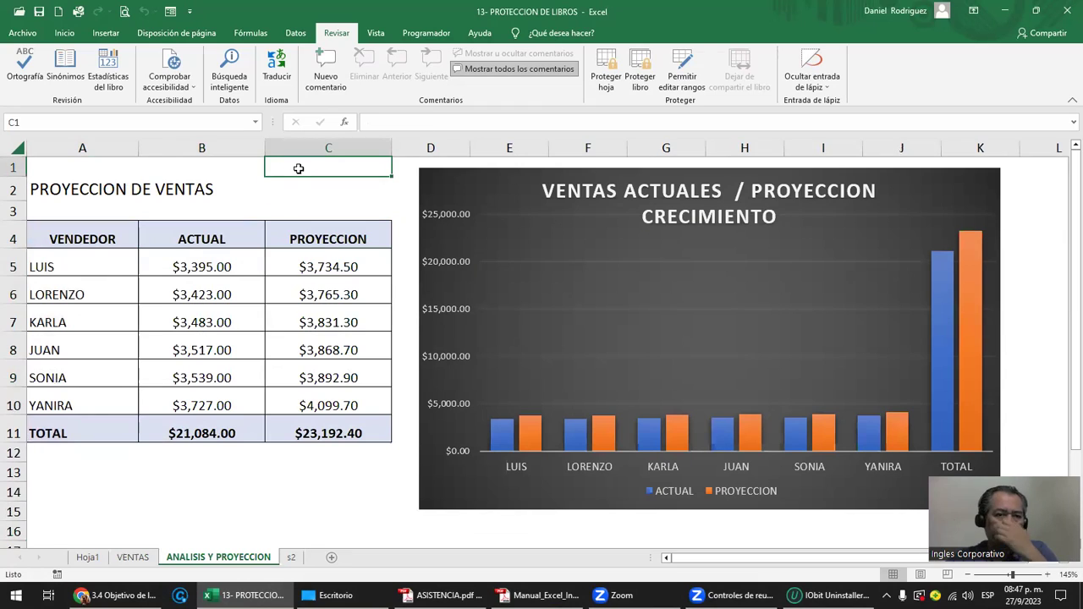
double_click(319, 257)
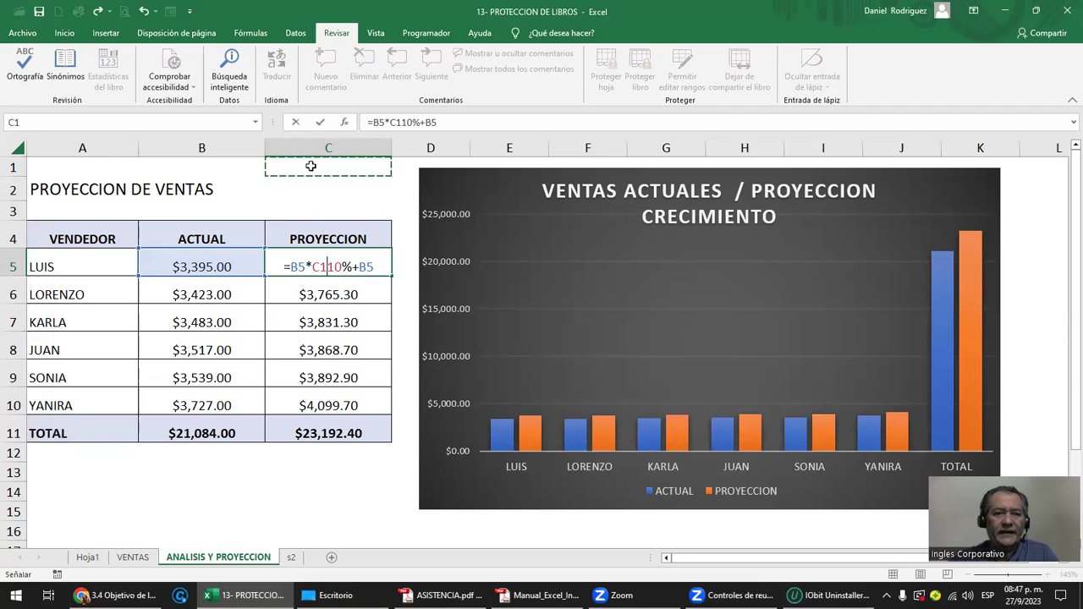
key(Escape)
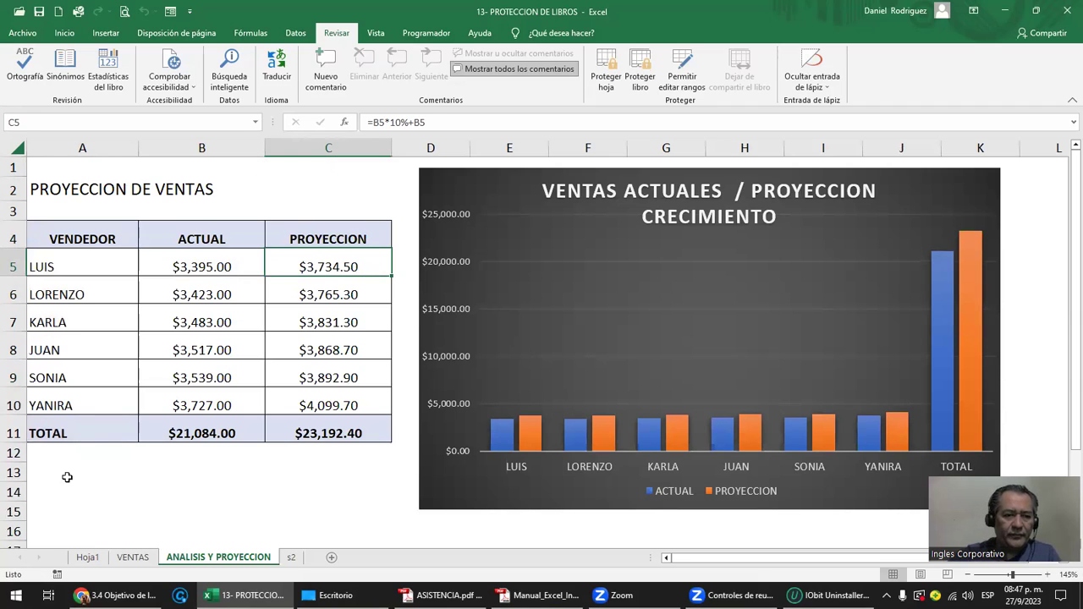
Type PROYECCION: in A13 and give A13:B13 all borders and bold text
click(69, 477)
text(PRO)
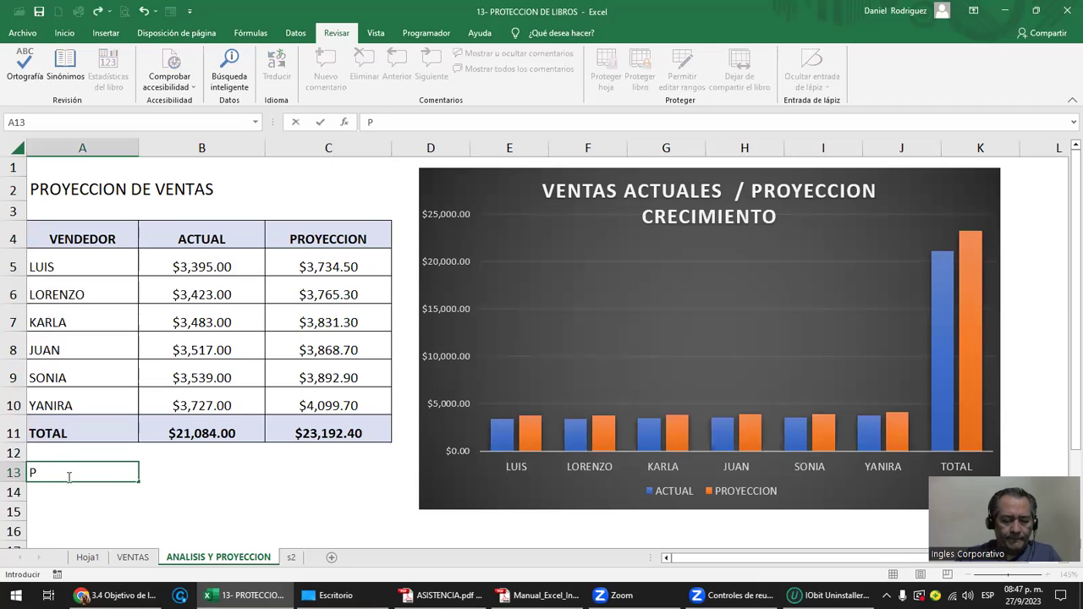
text(YECCION:)
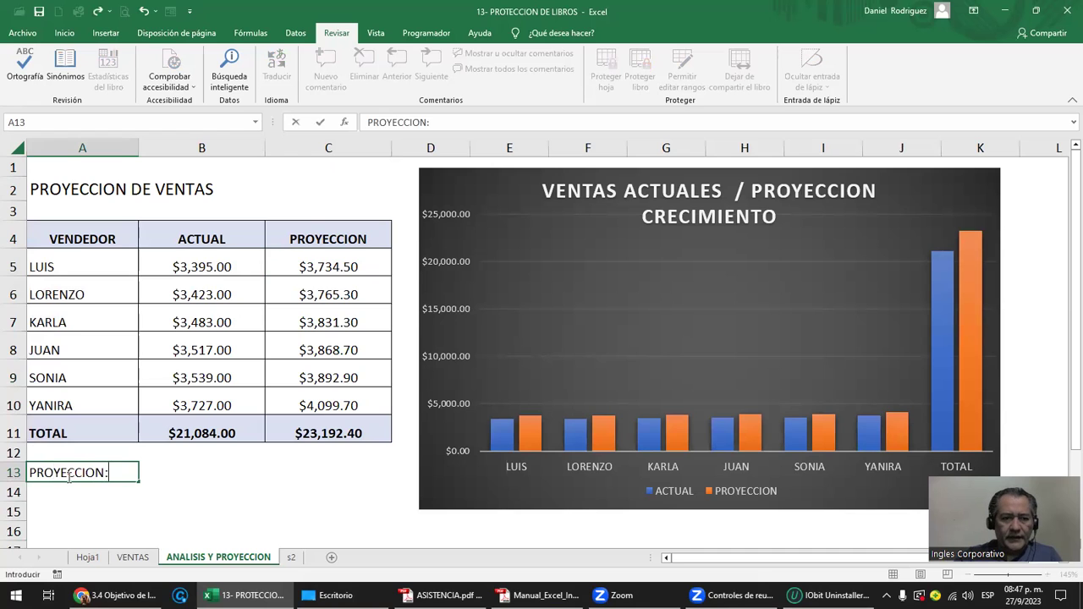
key(Tab)
key(shift+Left)
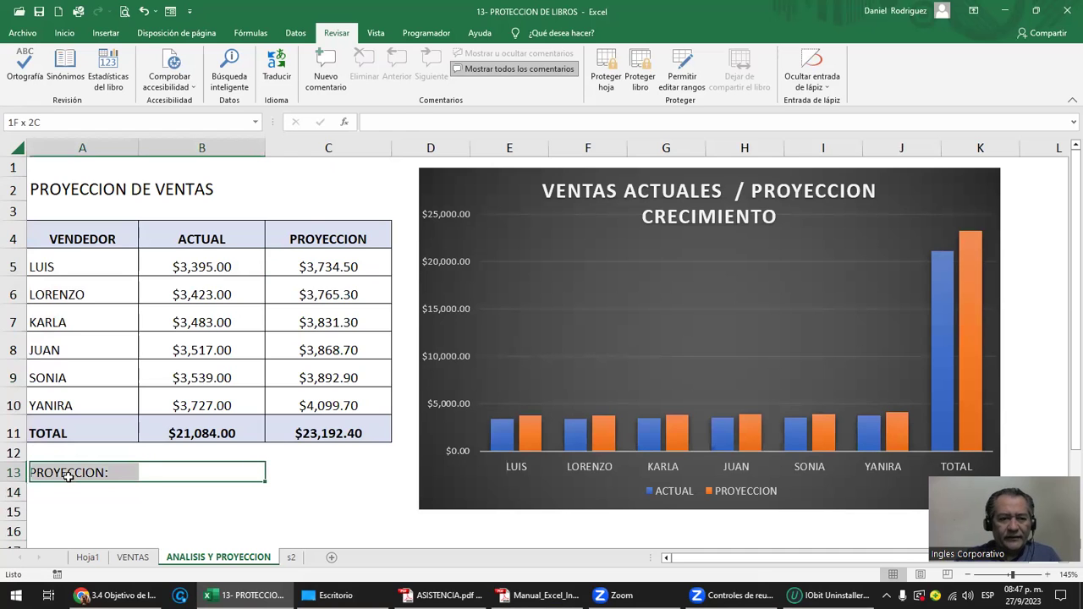
click(64, 33)
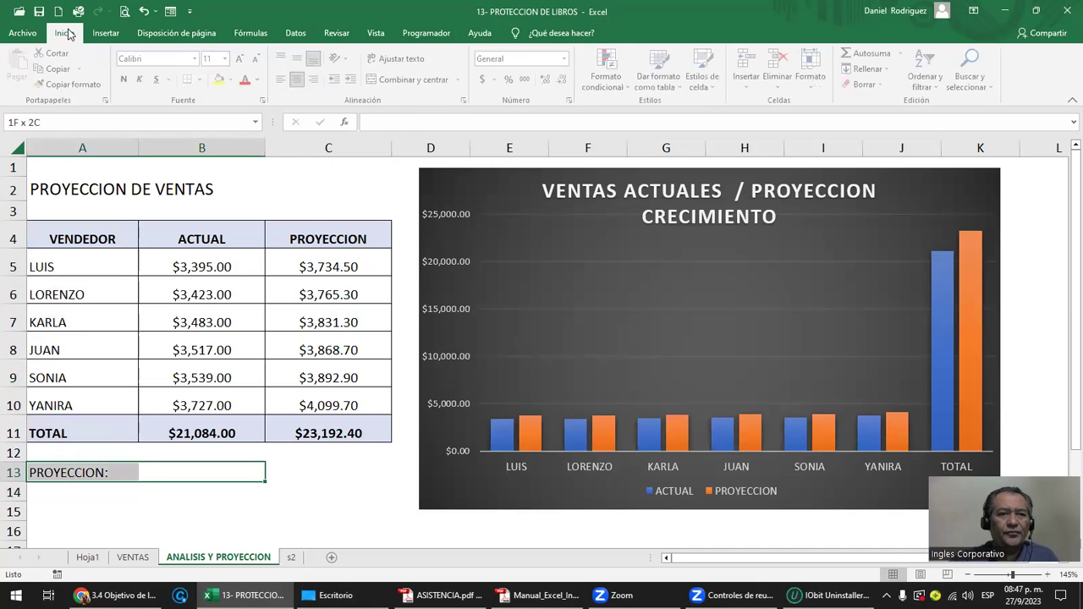
click(200, 78)
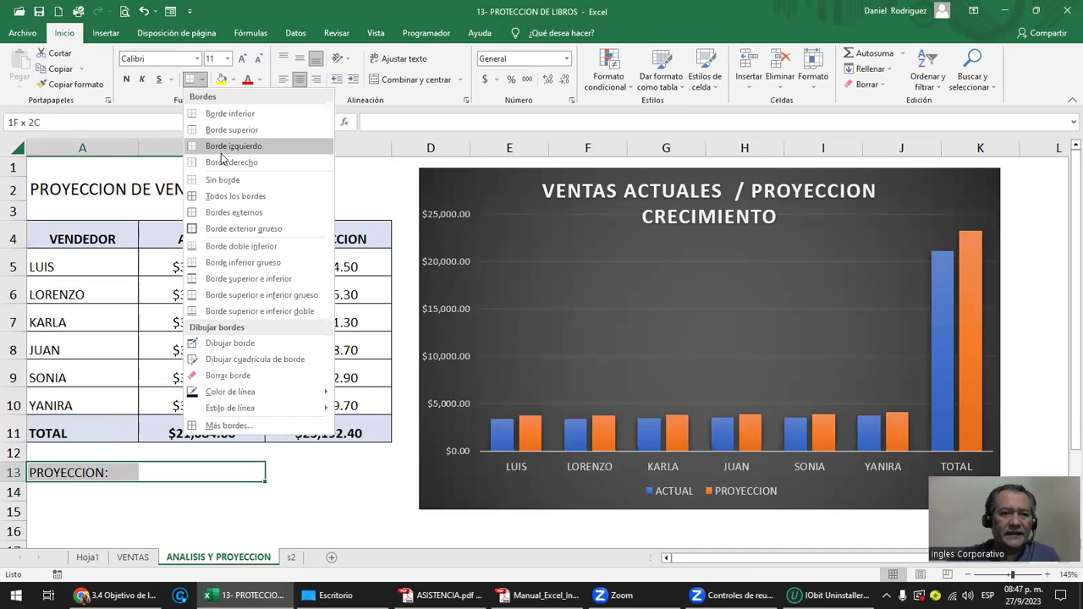
click(235, 199)
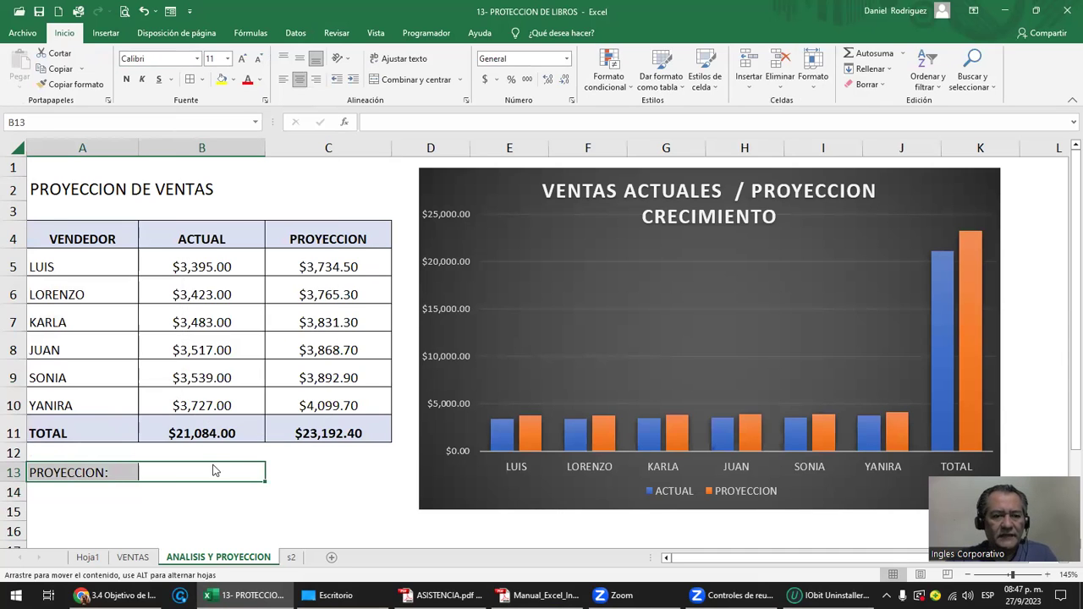
drag(94, 474, 169, 453)
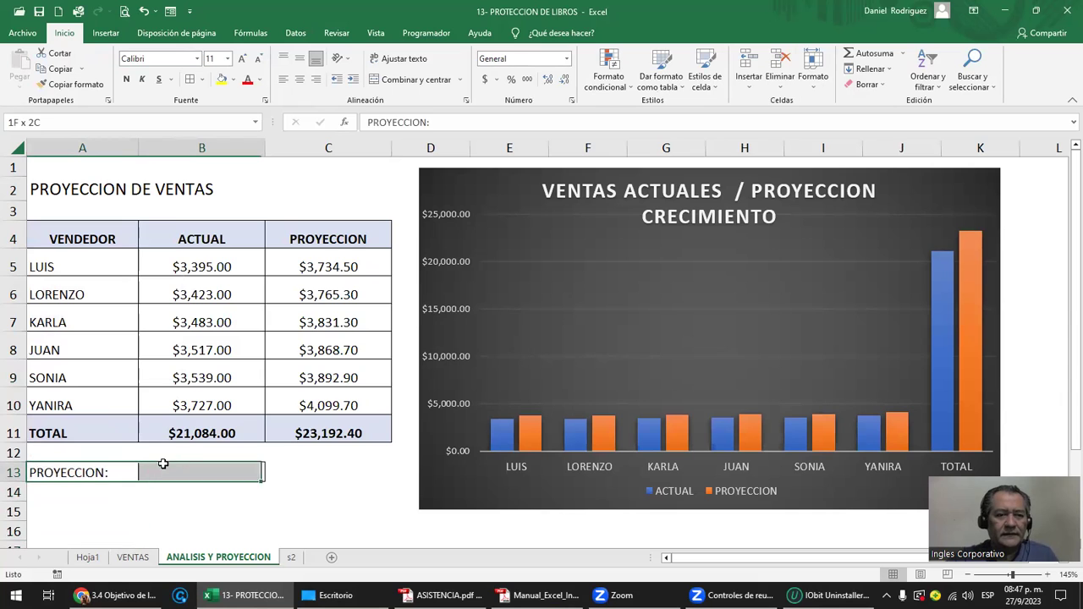
click(126, 78)
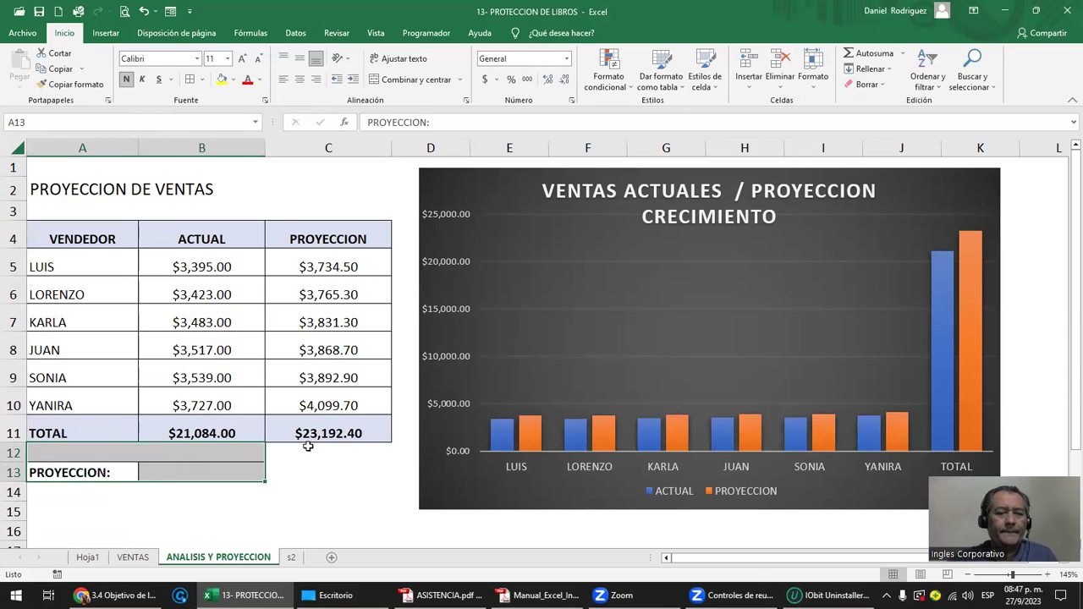
click(304, 453)
Check the projection formula in C5, then select the empty input cell B13
scroll(302, 453, down, 1)
scroll(302, 453, up, 4)
scroll(415, 326, down, 2)
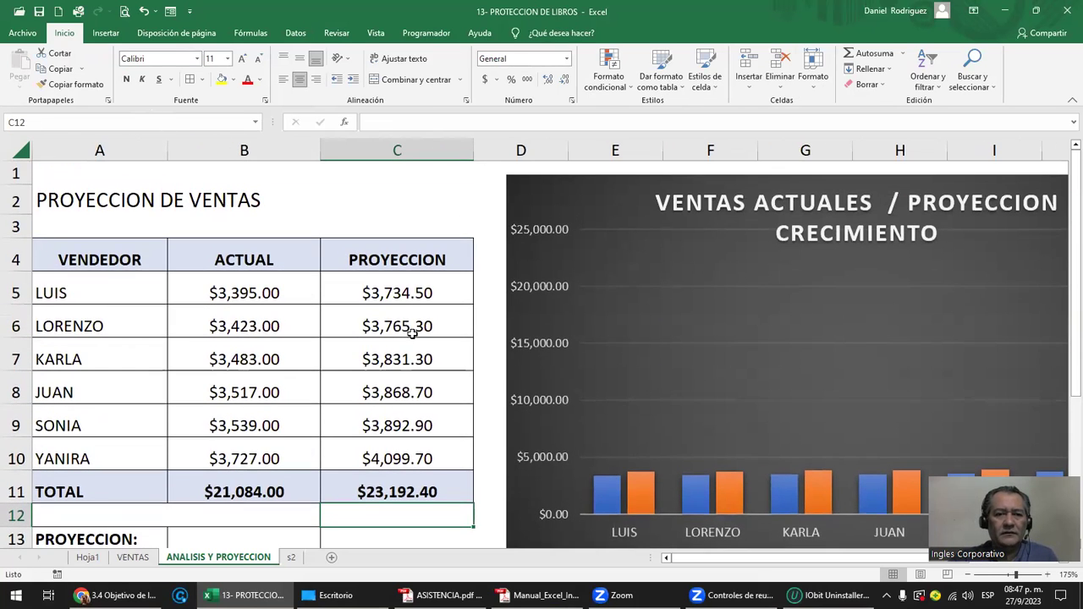
click(367, 282)
key(F2)
key(Escape)
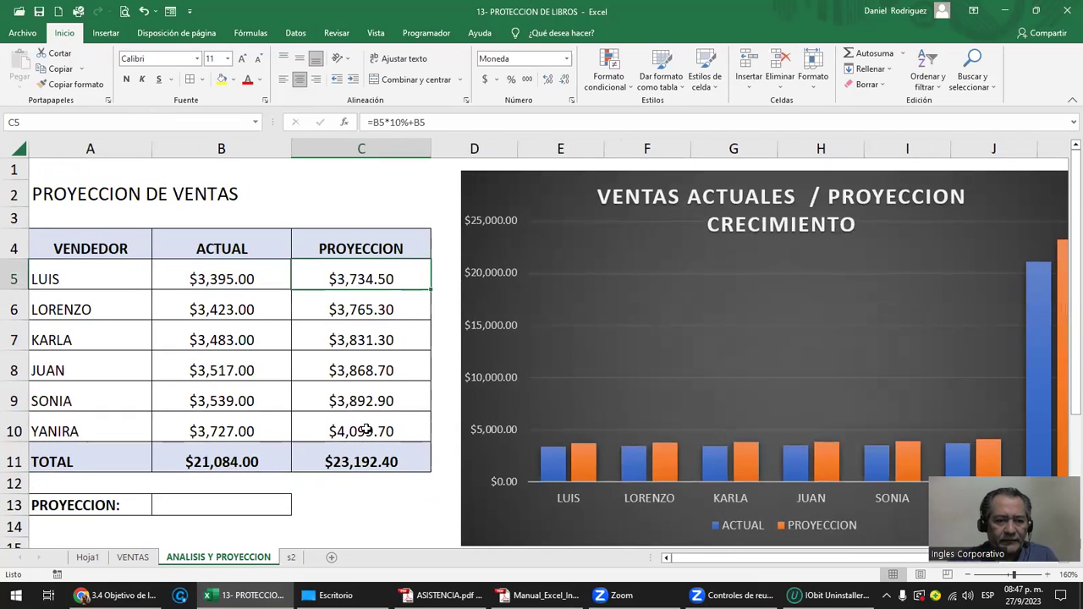
click(264, 504)
Enter a 10% rate in B13 and make C5's projection formula use B13 instead of a fixed 10%
click(510, 81)
text(10)
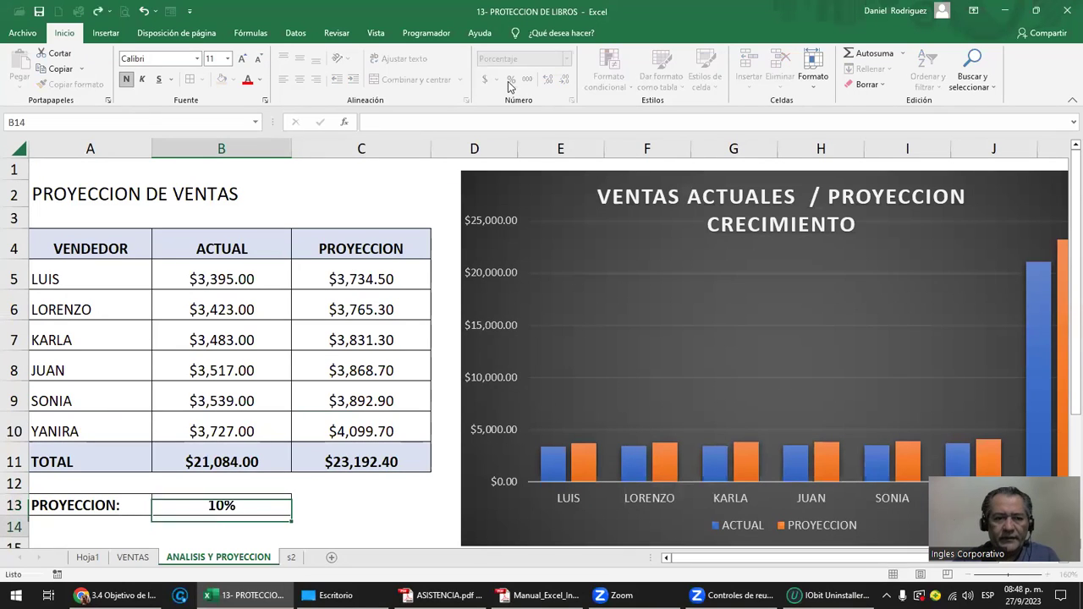
key(Return)
click(406, 279)
key(F2)
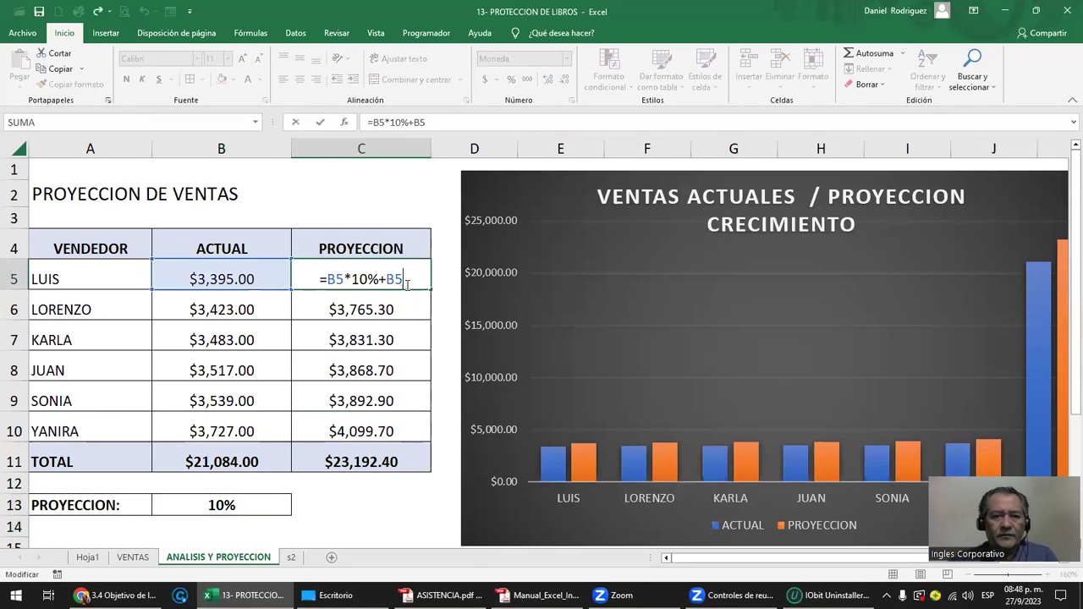
key(Delete)
key(Delete)
key(Delete)
click(254, 503)
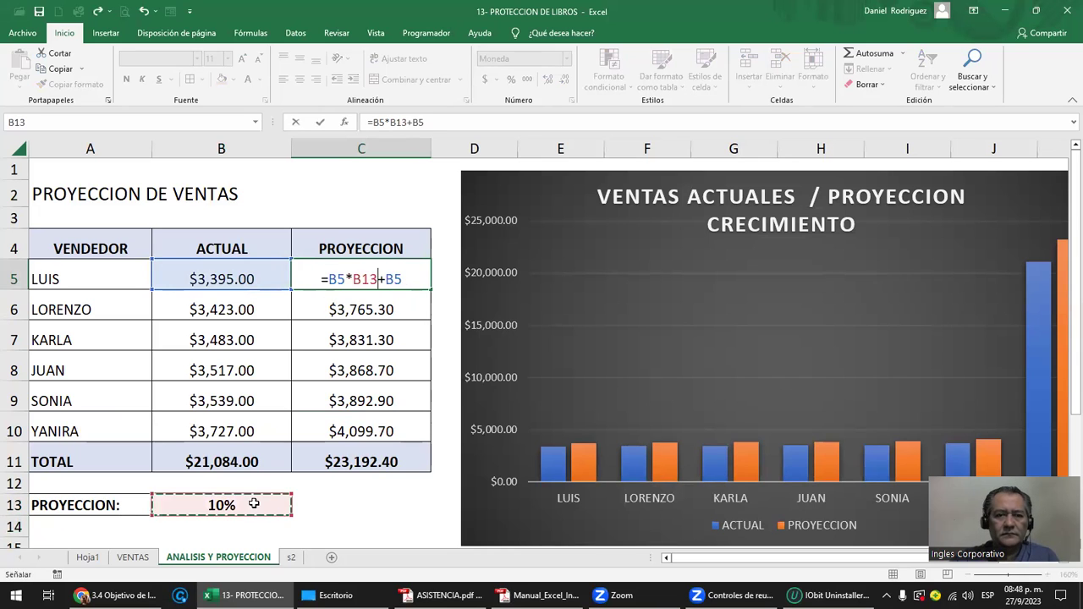
key(Return)
key(Up)
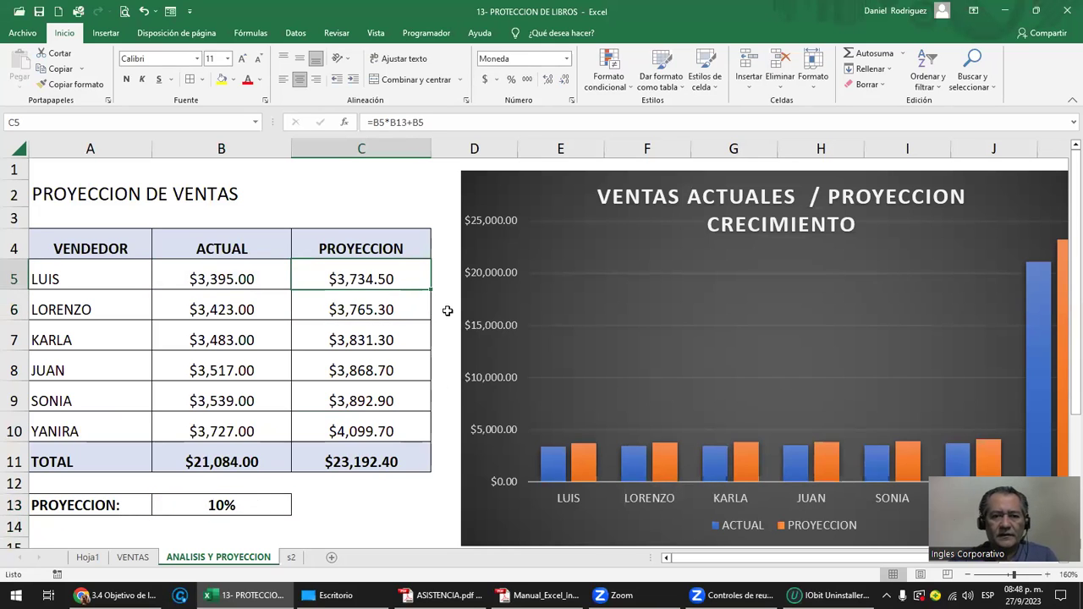
Fill the formula down to C11, copy B11's formatting onto C11, and set the rate to 15%
double_click(429, 290)
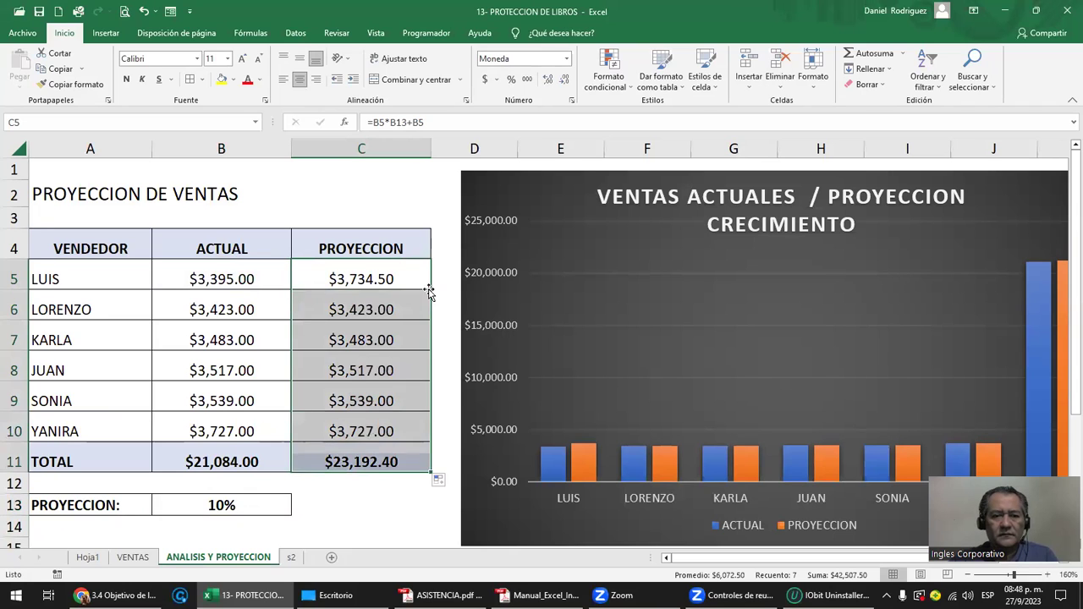
click(254, 504)
click(283, 458)
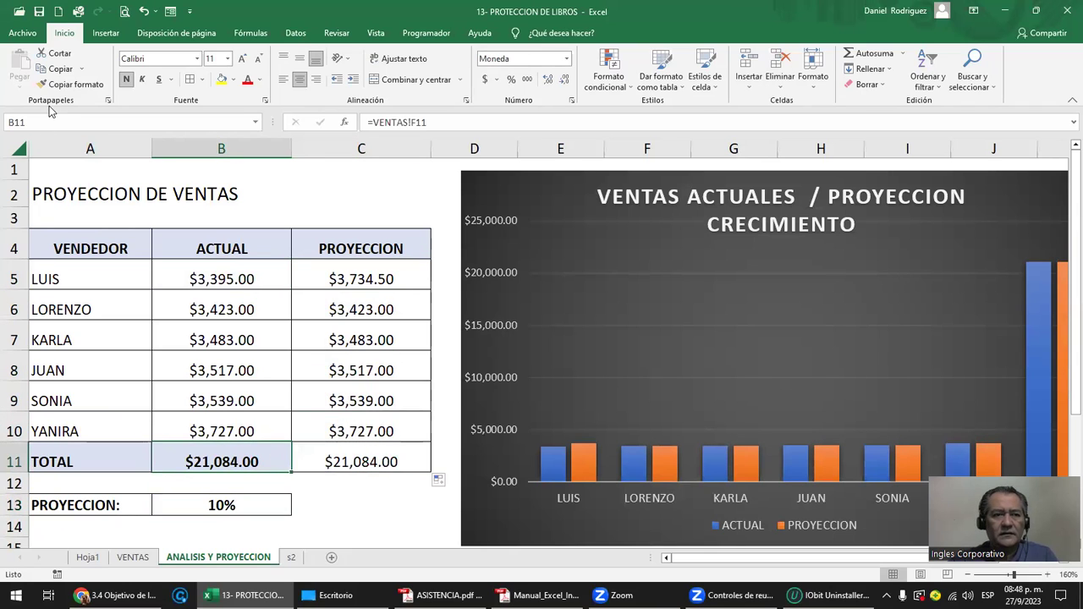
click(72, 84)
click(342, 457)
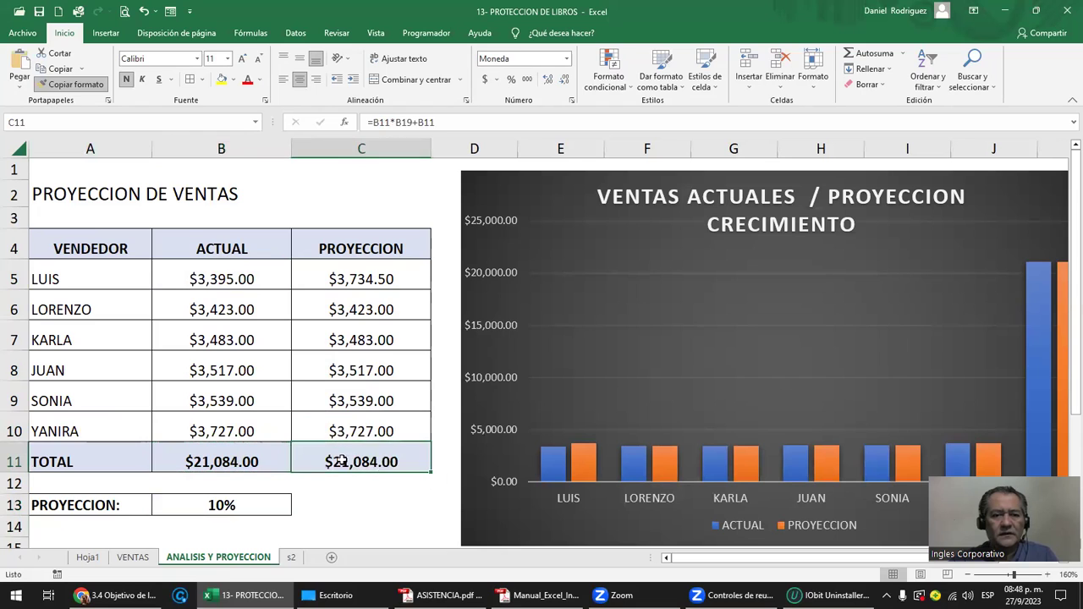
click(273, 499)
text(15)
key(Return)
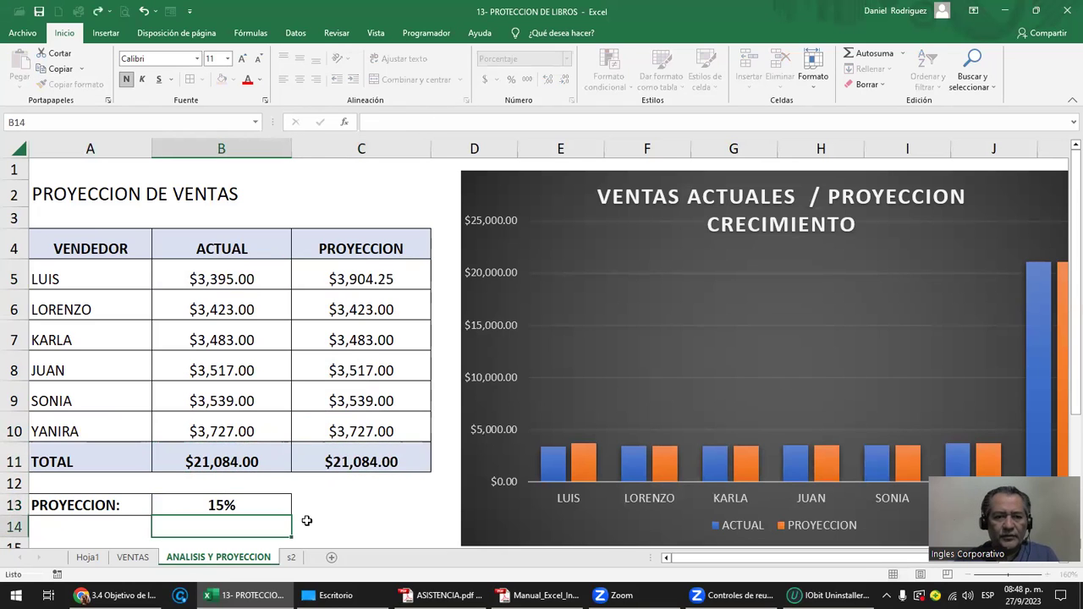
Make the B13 reference in C5's formula absolute, giving =B5*$B$13+B5
double_click(369, 283)
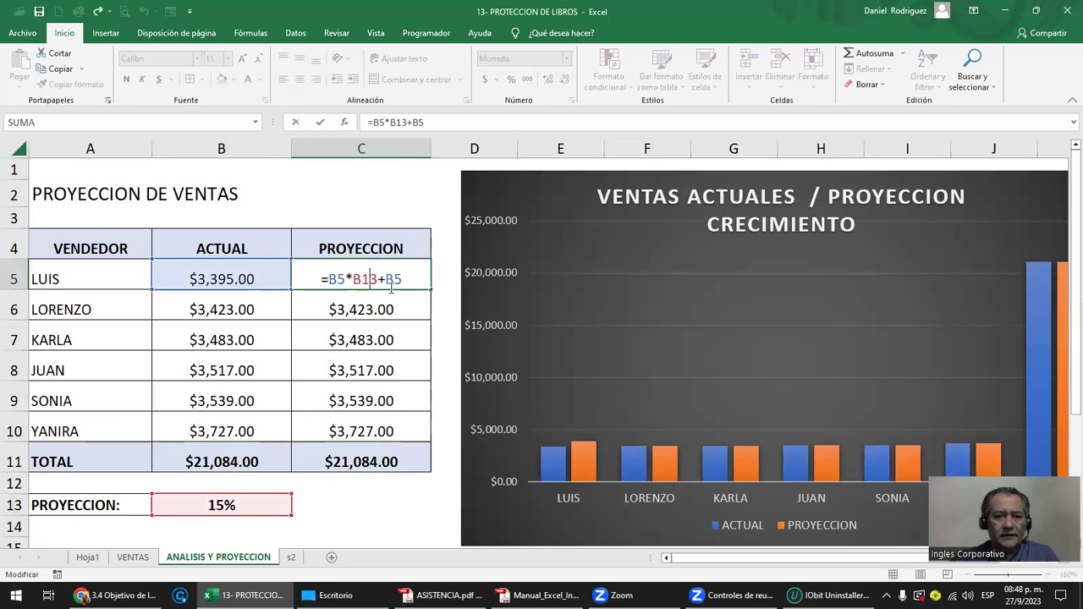
click(354, 279)
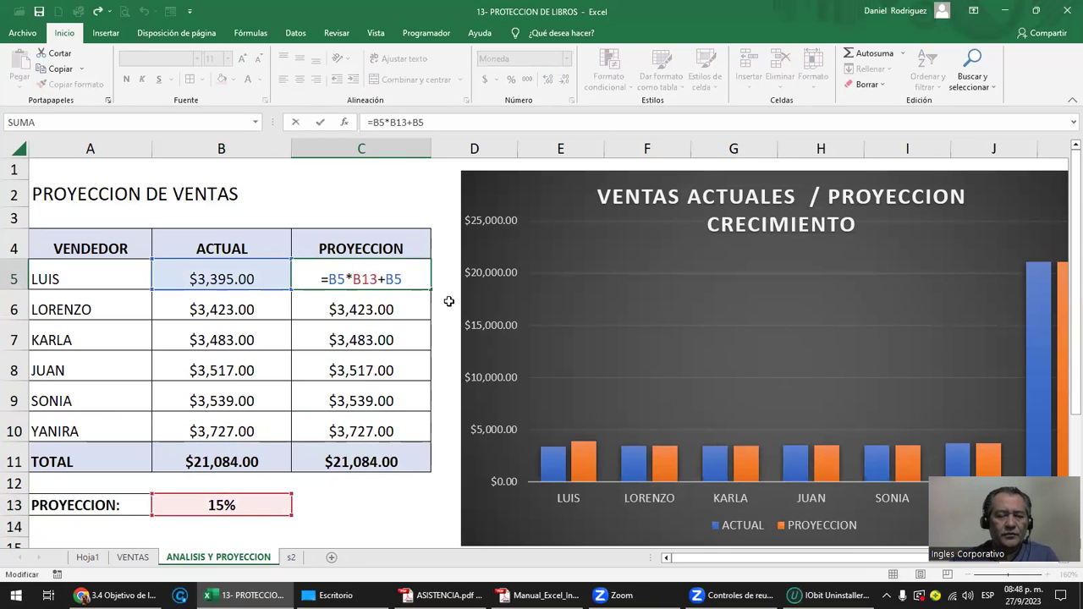
key(shift+Right)
key(shift+Right)
key(shift+Right)
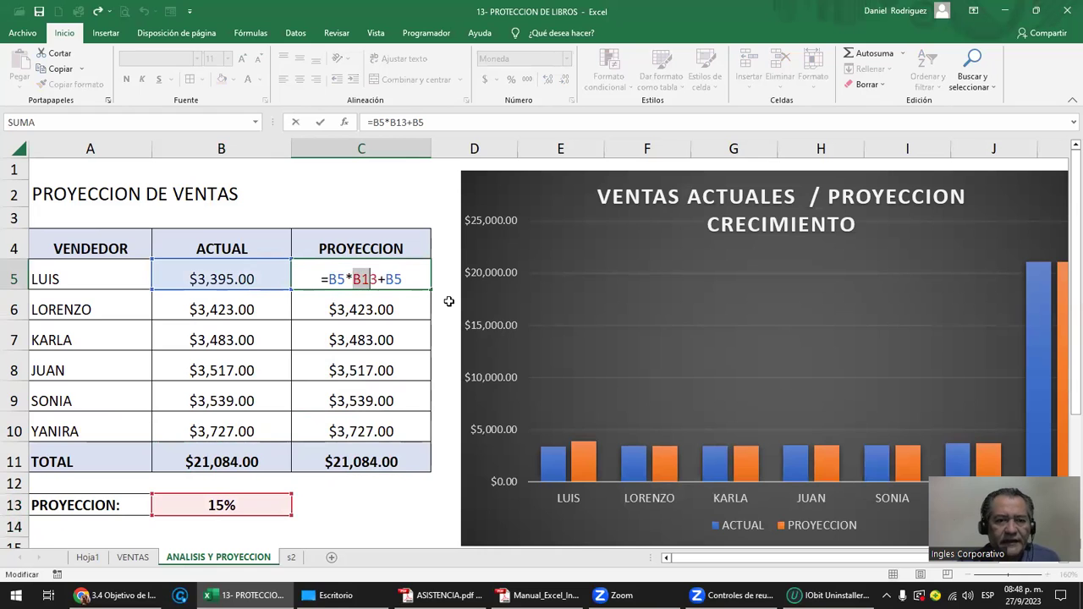
key(ctrl+Return)
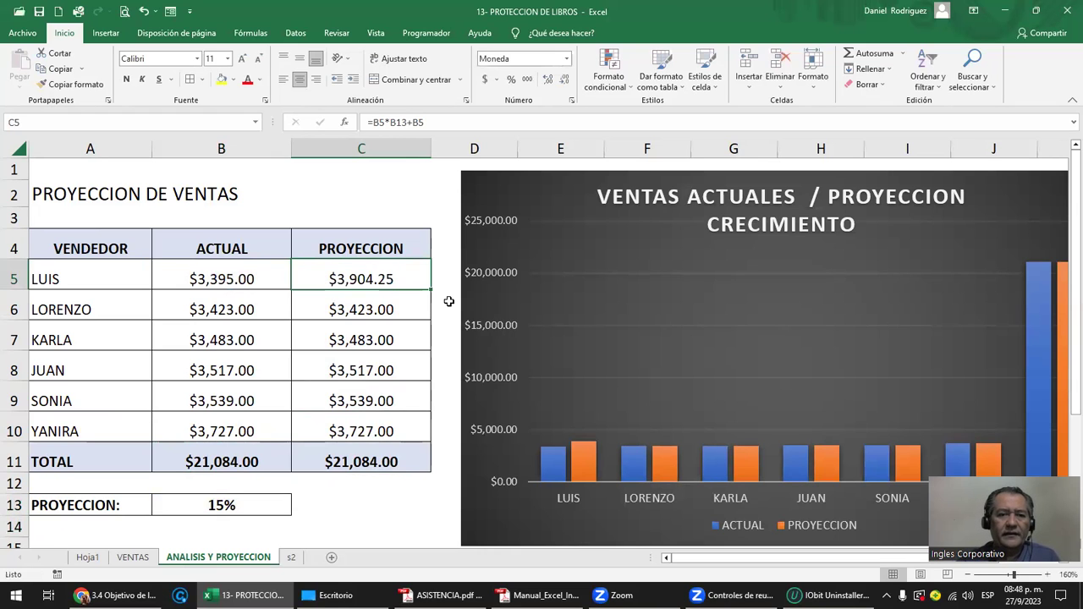
key(Down)
key(F2)
key(Escape)
key(Up)
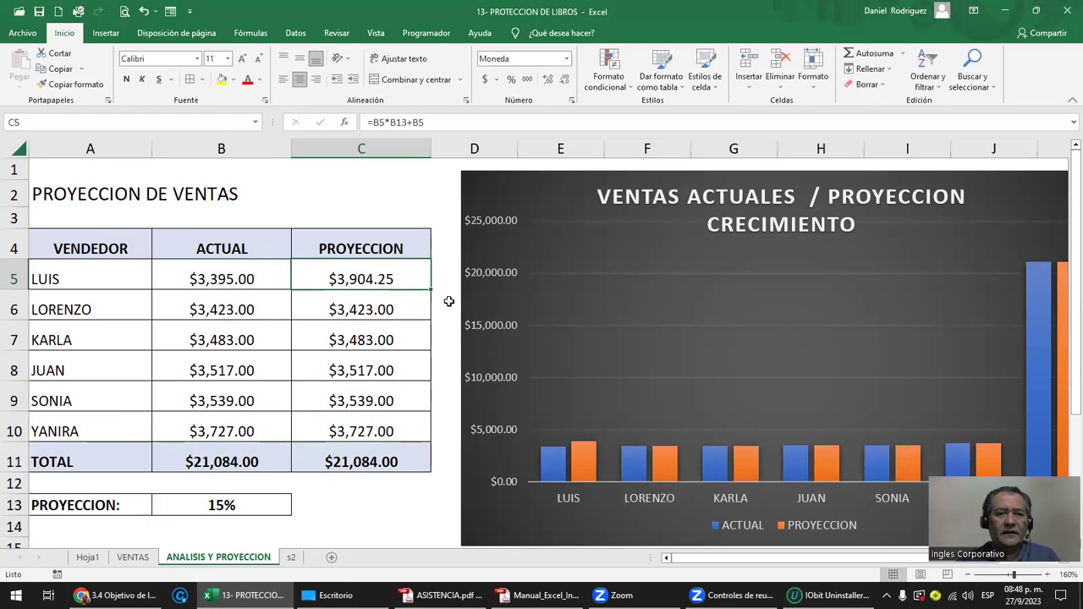
key(F2)
key(Left)
key(Left)
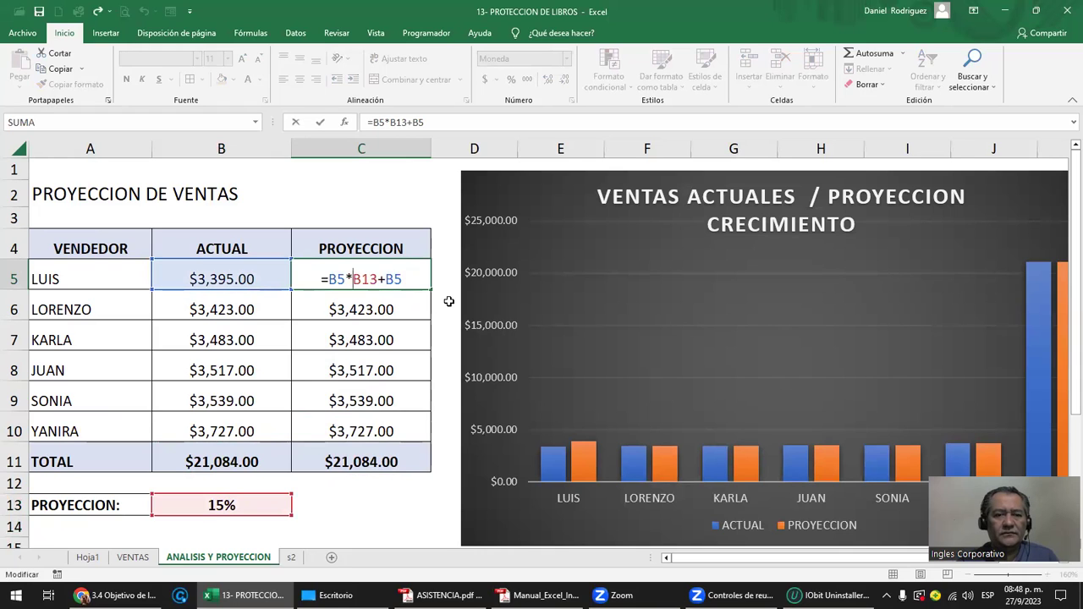
key(F4)
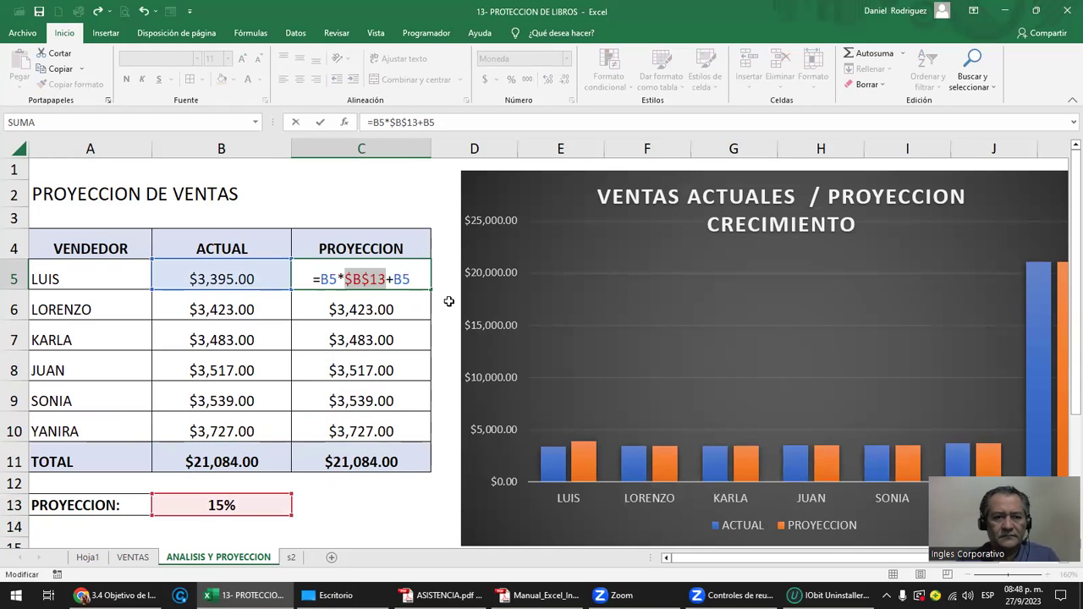
key(Return)
Fill the corrected formula down to C11 and set the projection rate to 20%
click(378, 280)
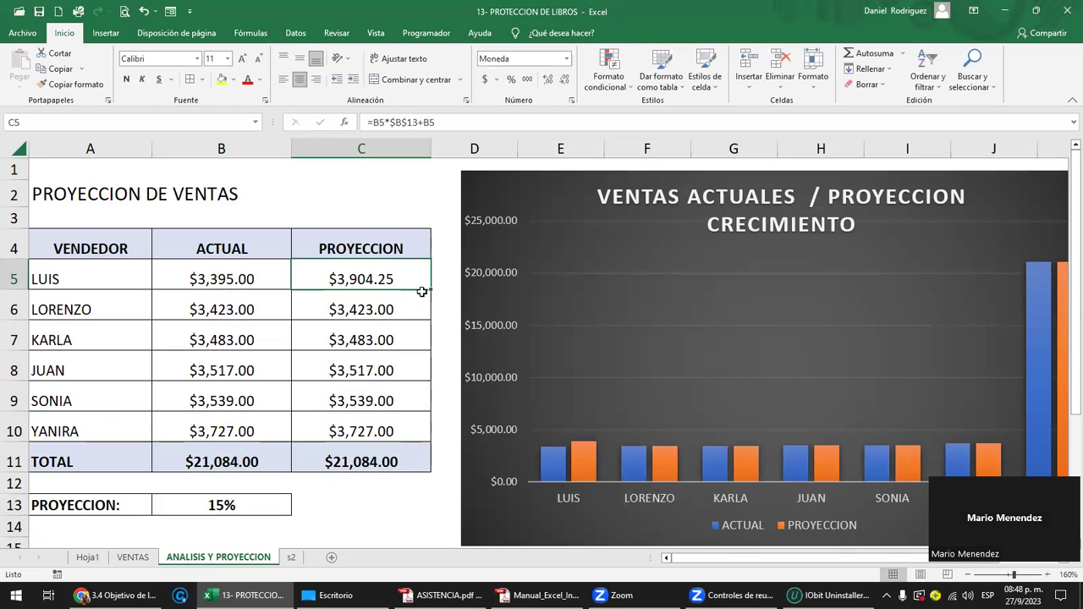
double_click(428, 292)
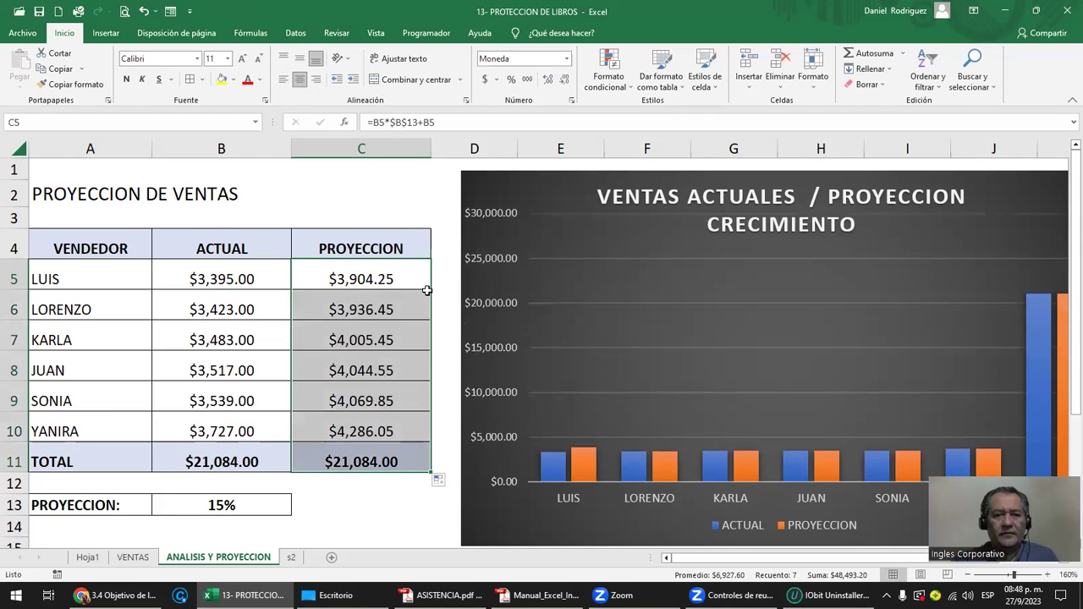
click(244, 505)
text(20)
key(Return)
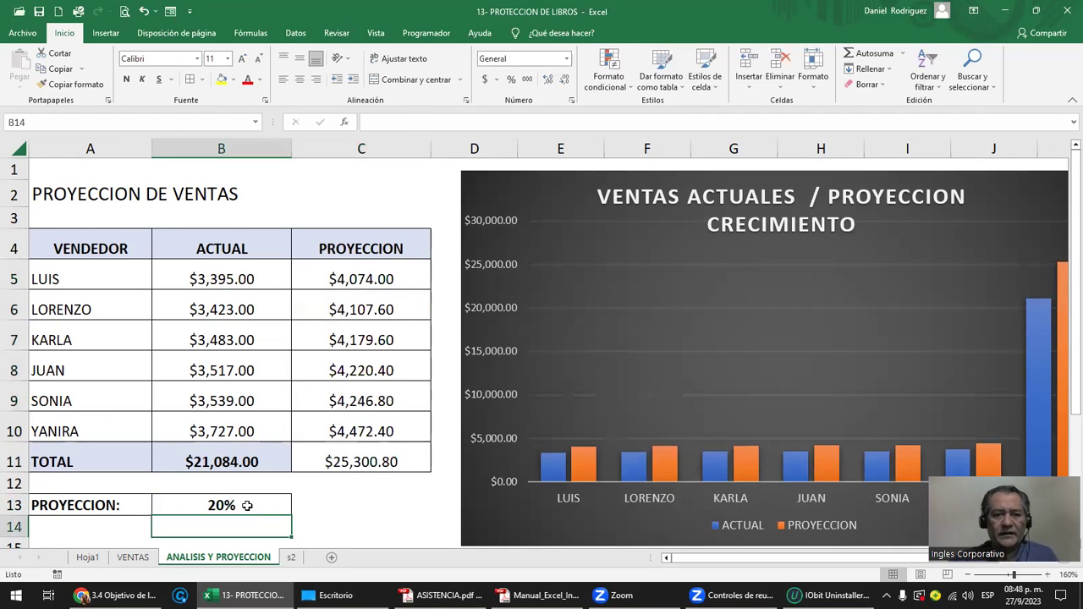
Copy B11's formatting onto C11 and the TOTAL label's formatting from A11 onto A13
click(242, 457)
click(75, 83)
click(345, 460)
click(228, 505)
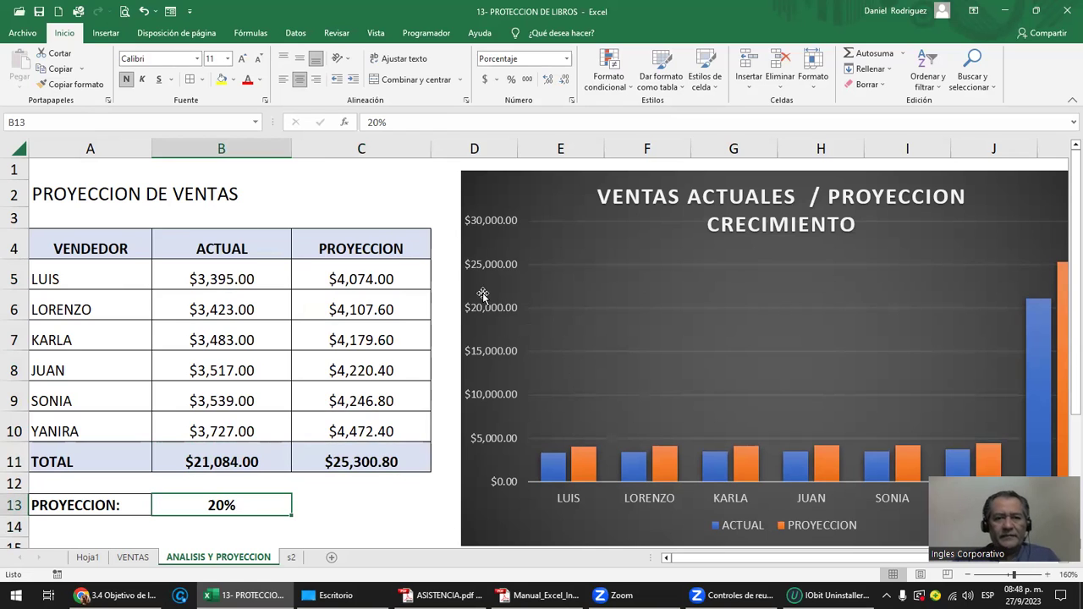
click(101, 507)
click(93, 462)
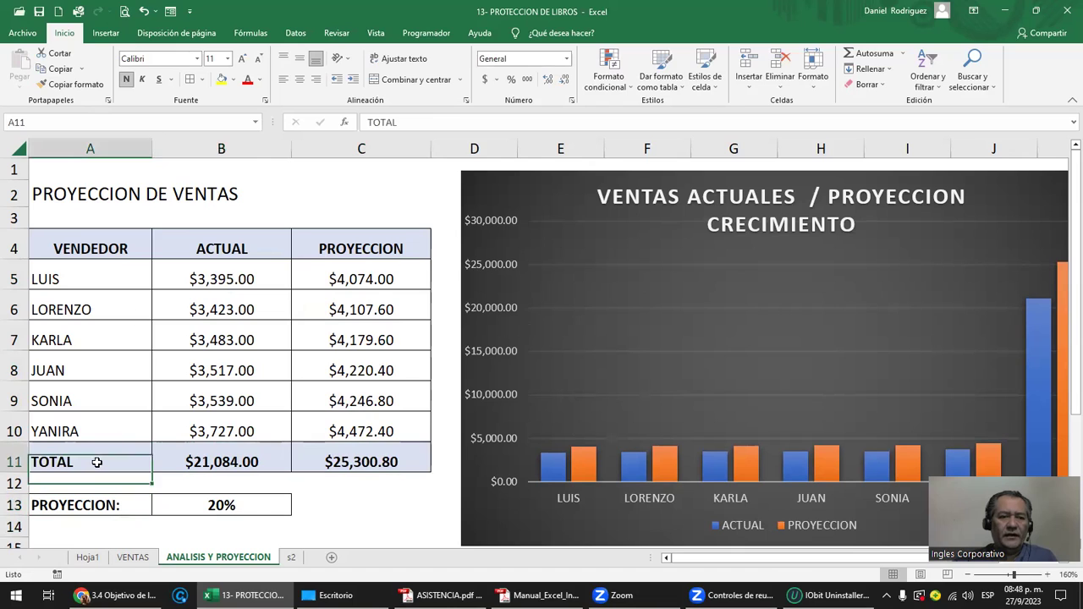
click(76, 85)
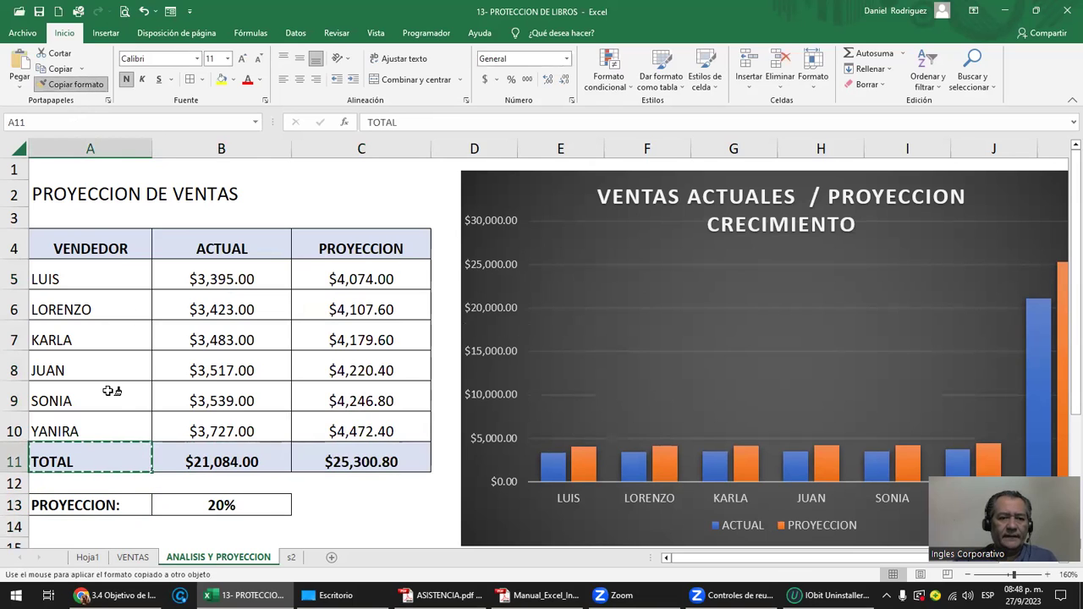
click(103, 500)
Fill the 20% rate cell B13 yellow and review the updated sales chart
click(210, 512)
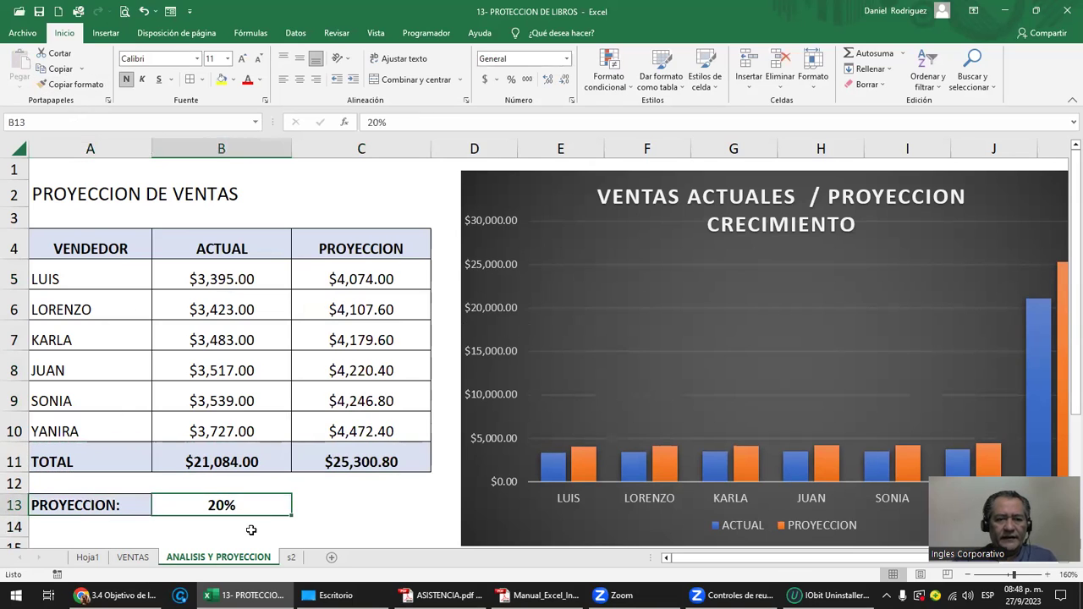
click(220, 80)
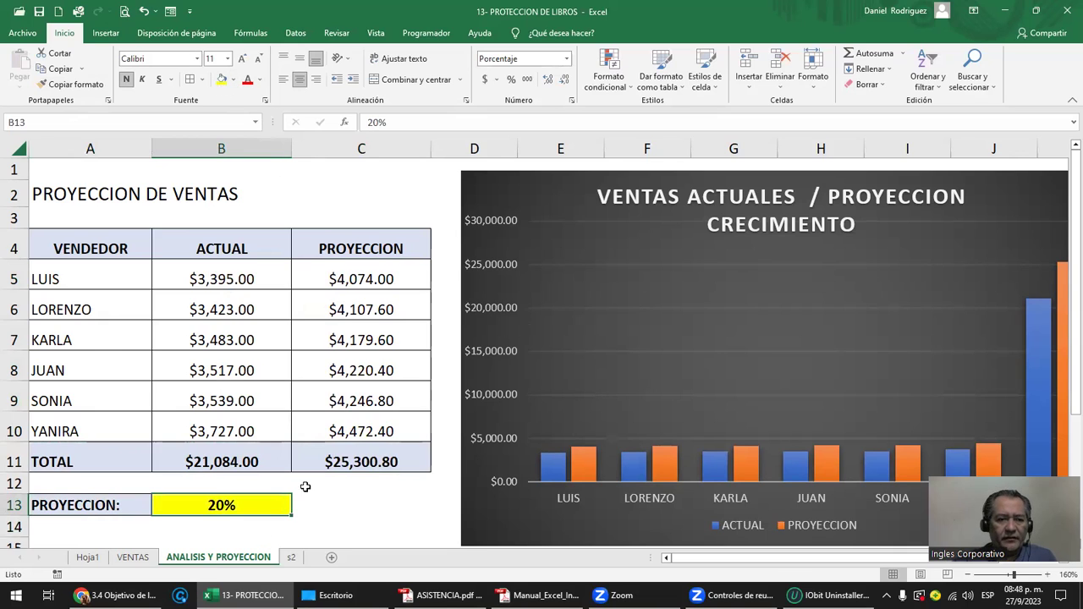
click(317, 500)
click(239, 506)
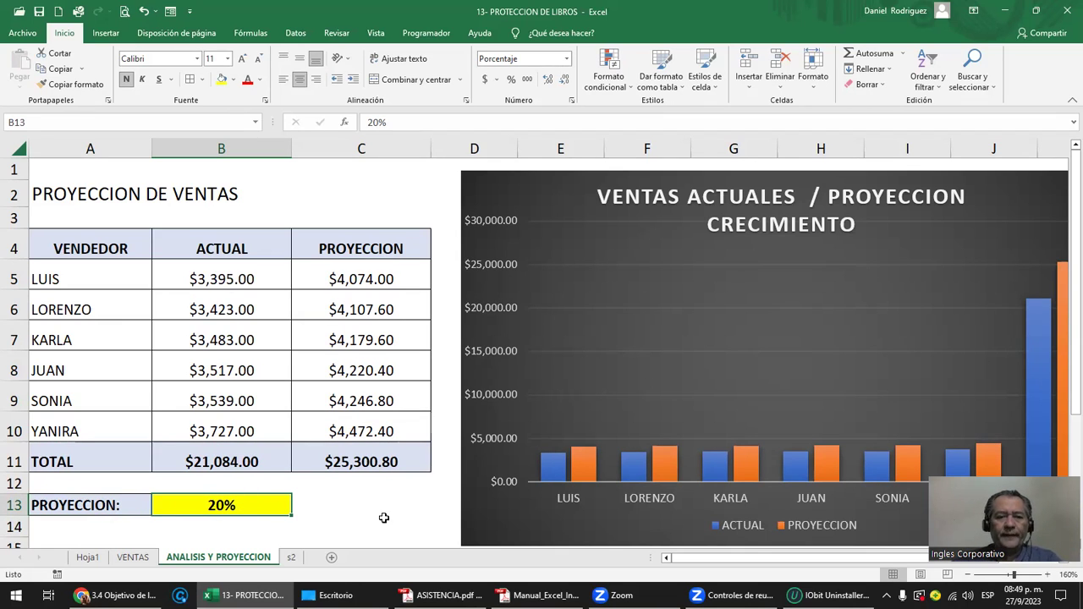
click(380, 507)
click(265, 505)
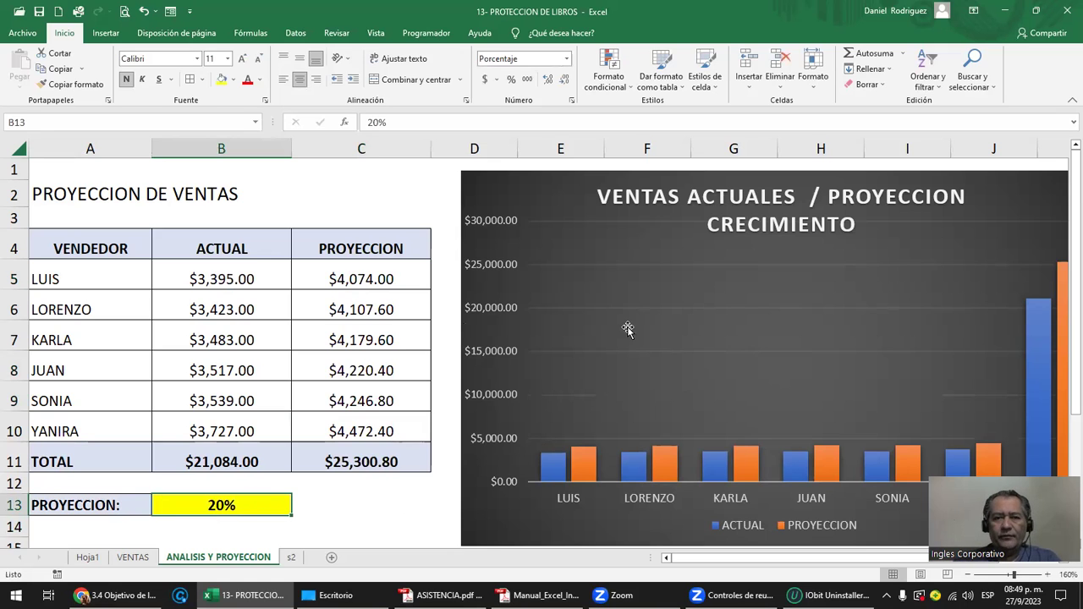
click(482, 199)
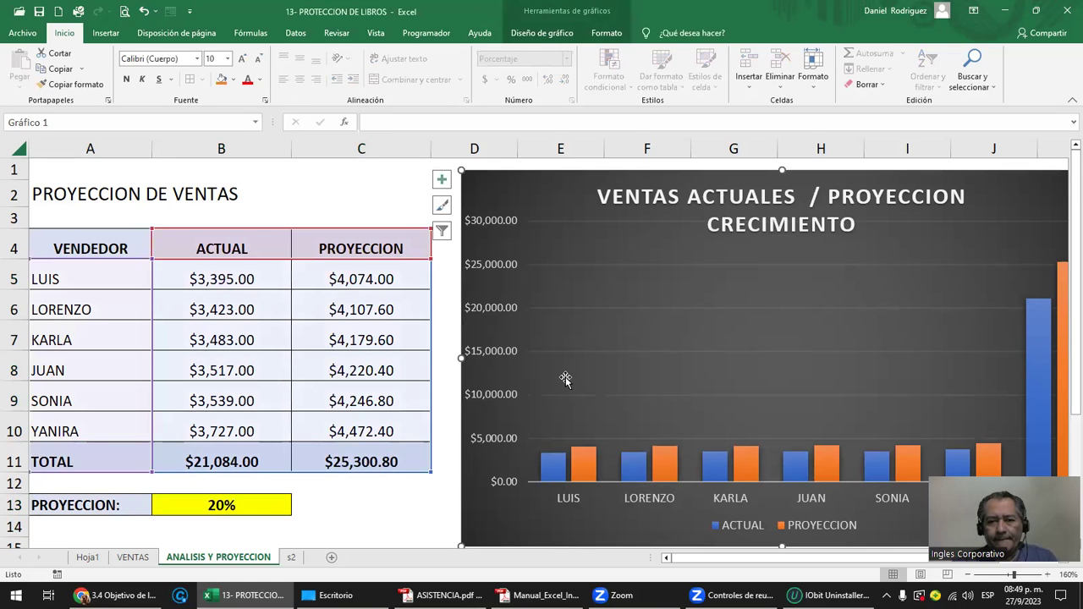
ctrl+scroll(565, 378, down, 1)
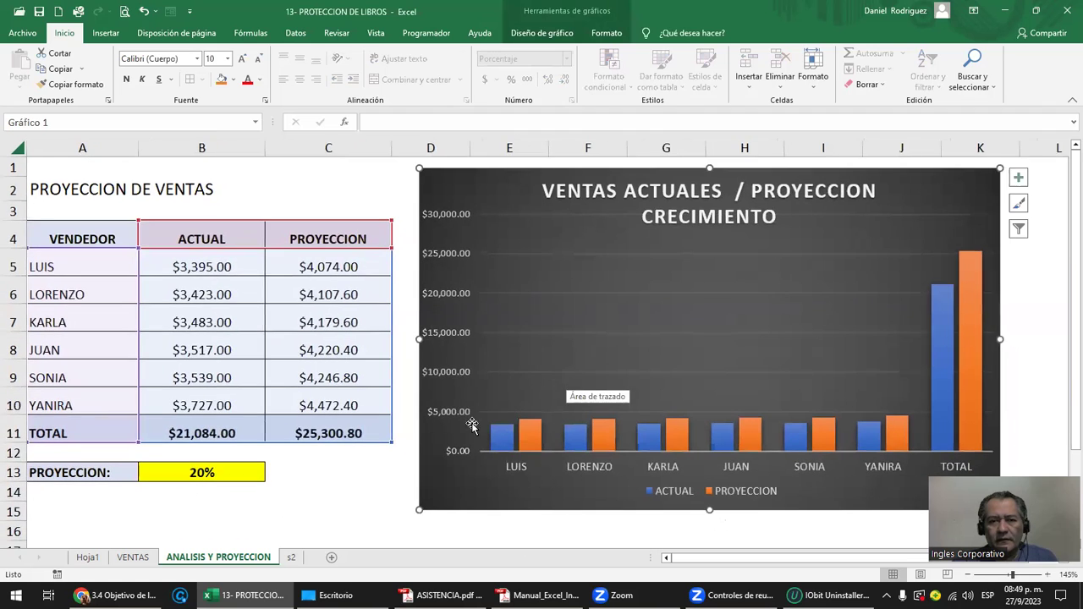
click(396, 490)
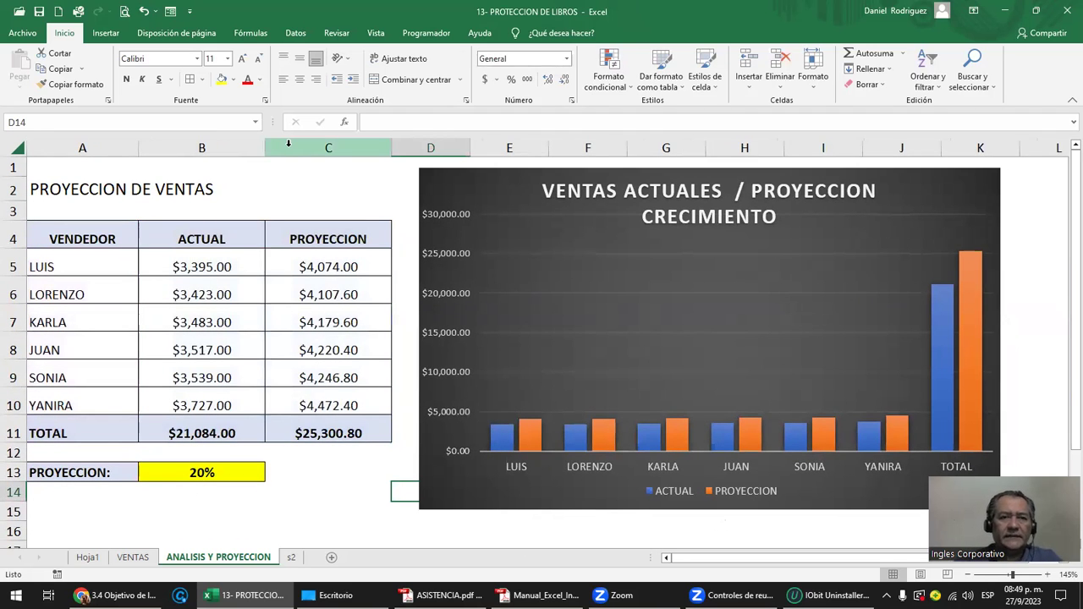
Add a new editable range titled PROYECCION referring to B13, protected by a confirmed password
click(339, 33)
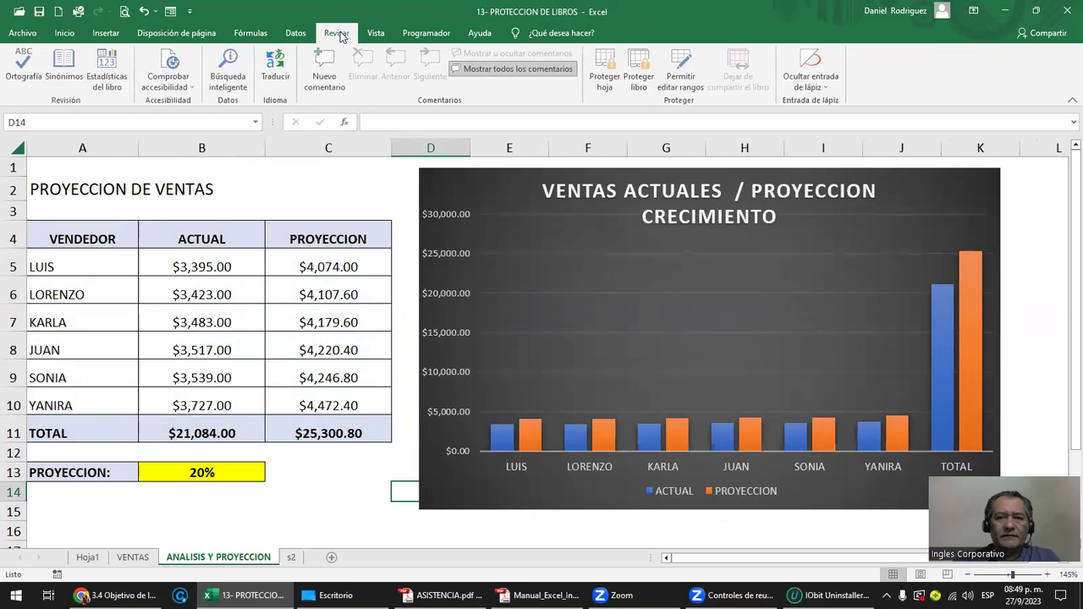
click(683, 77)
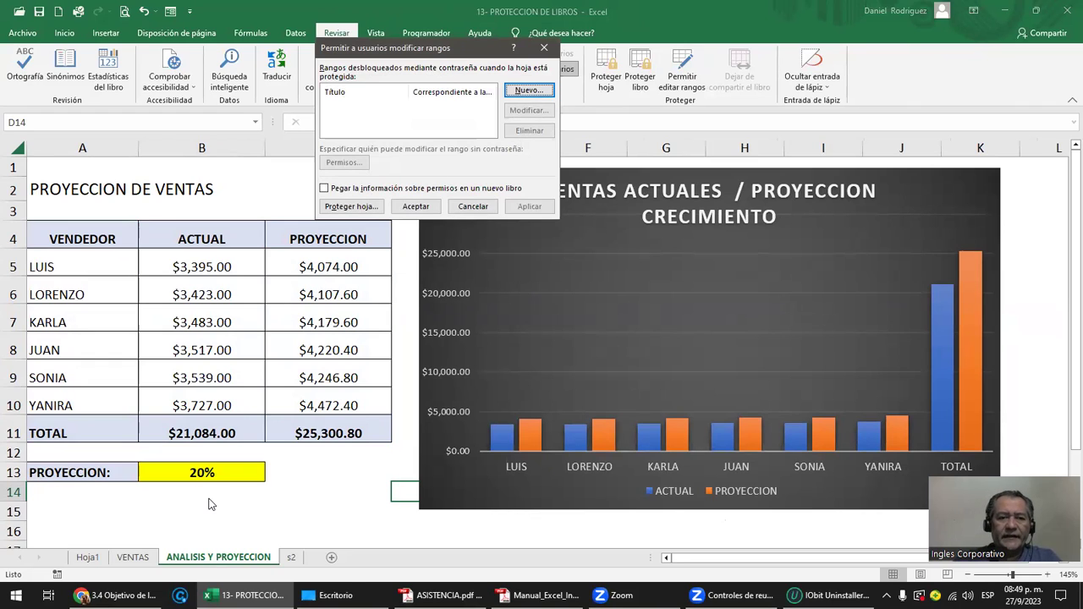
click(530, 90)
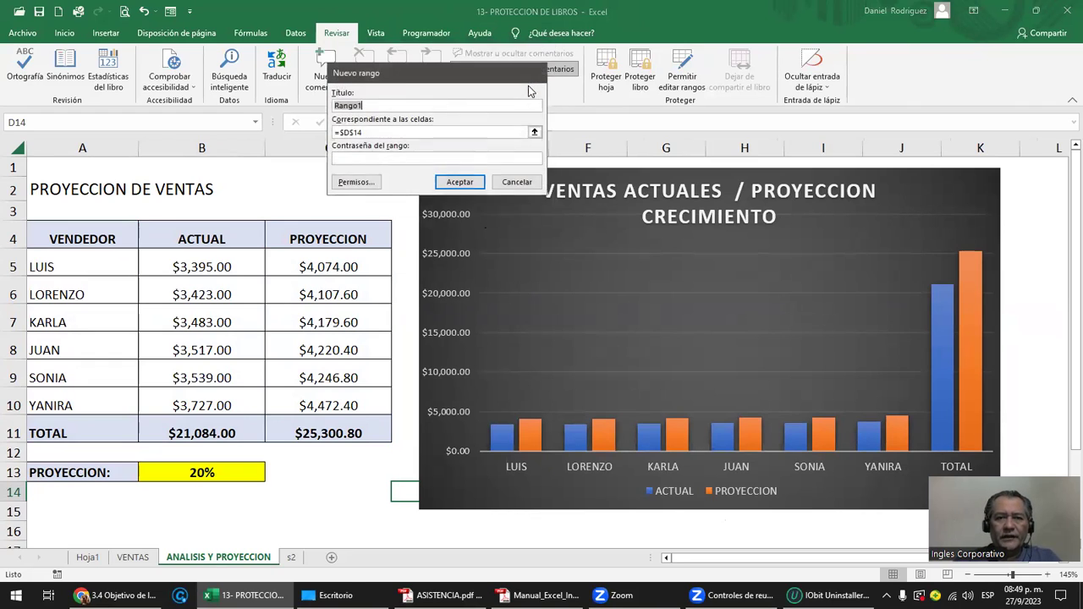
text(PROYECCION)
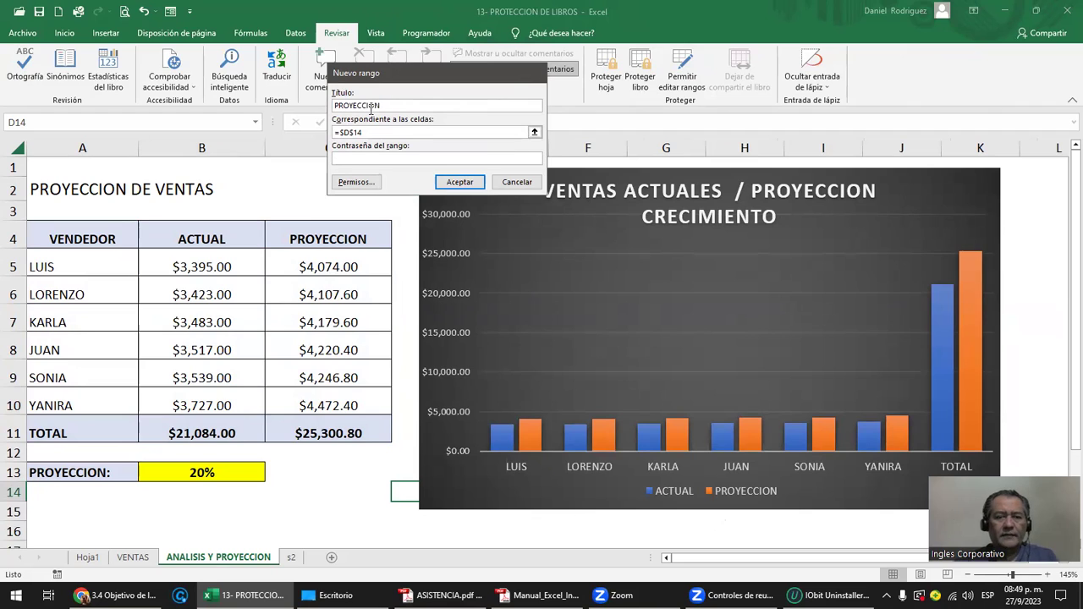
click(369, 132)
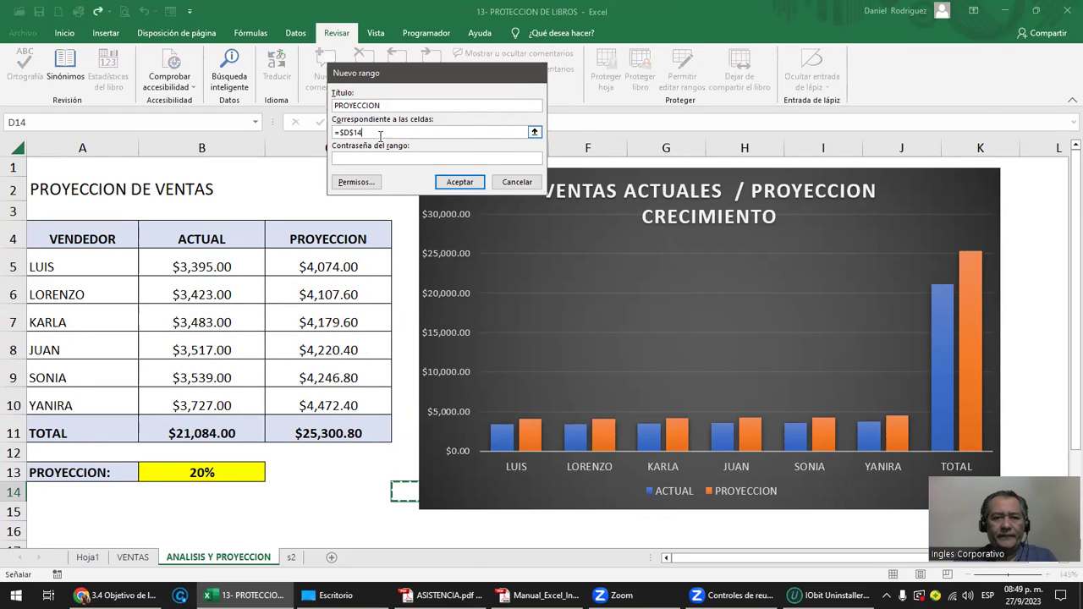
click(213, 472)
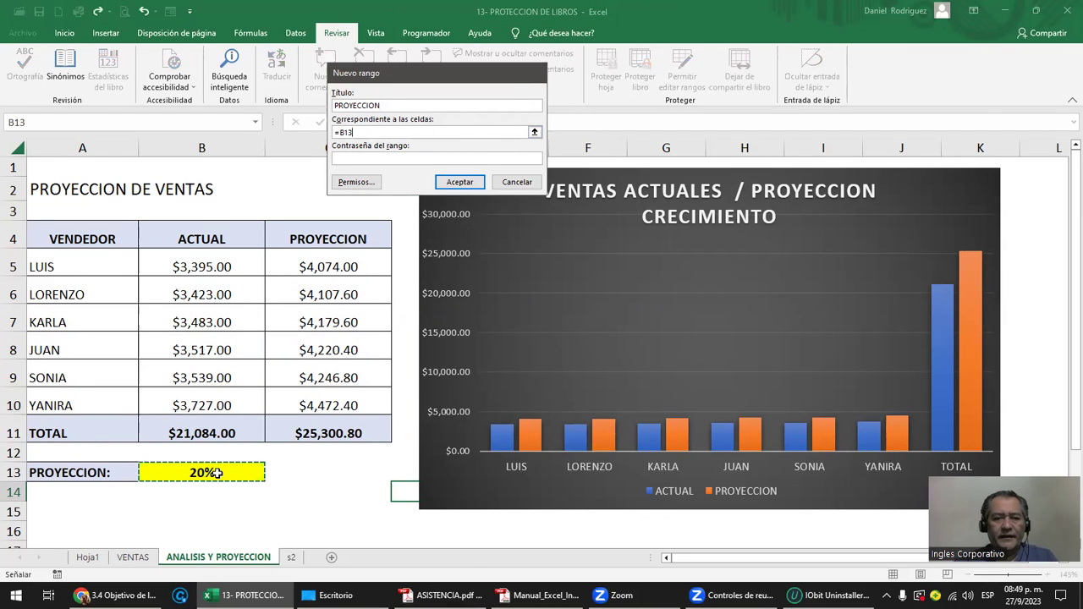
click(366, 158)
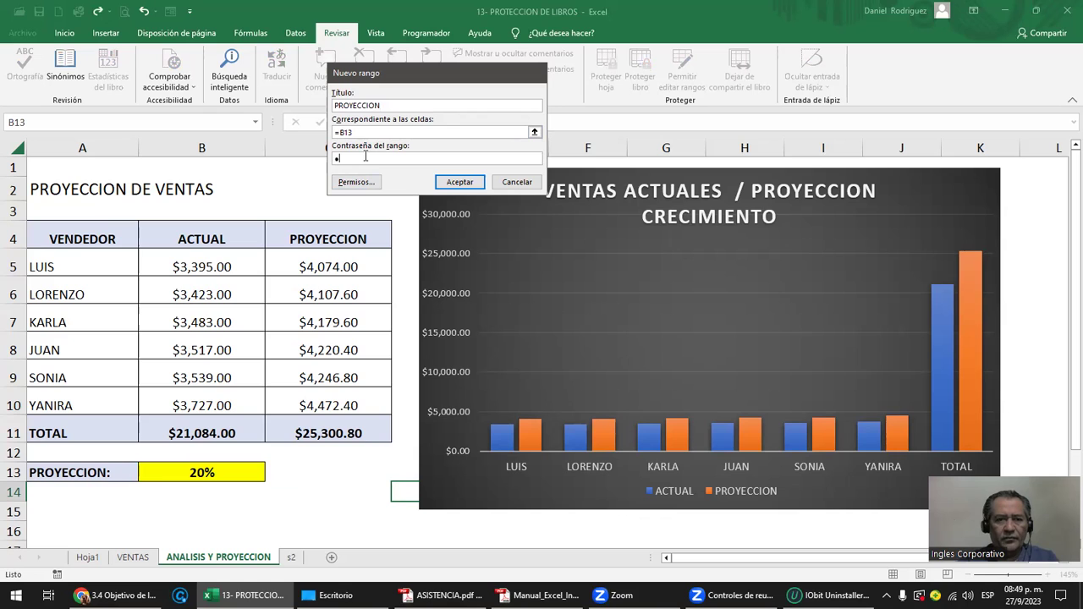
click(457, 183)
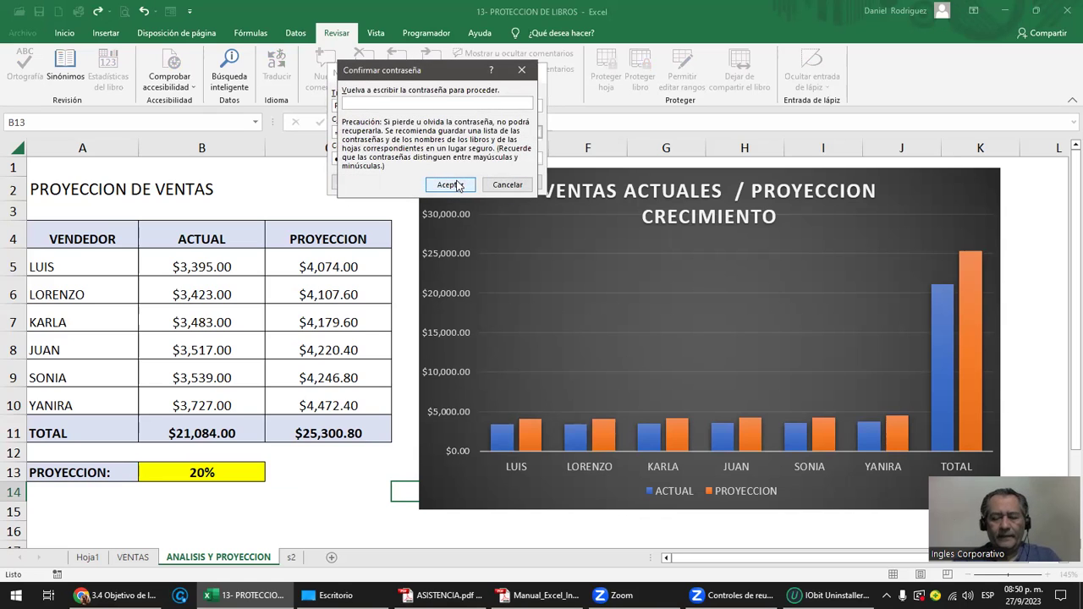
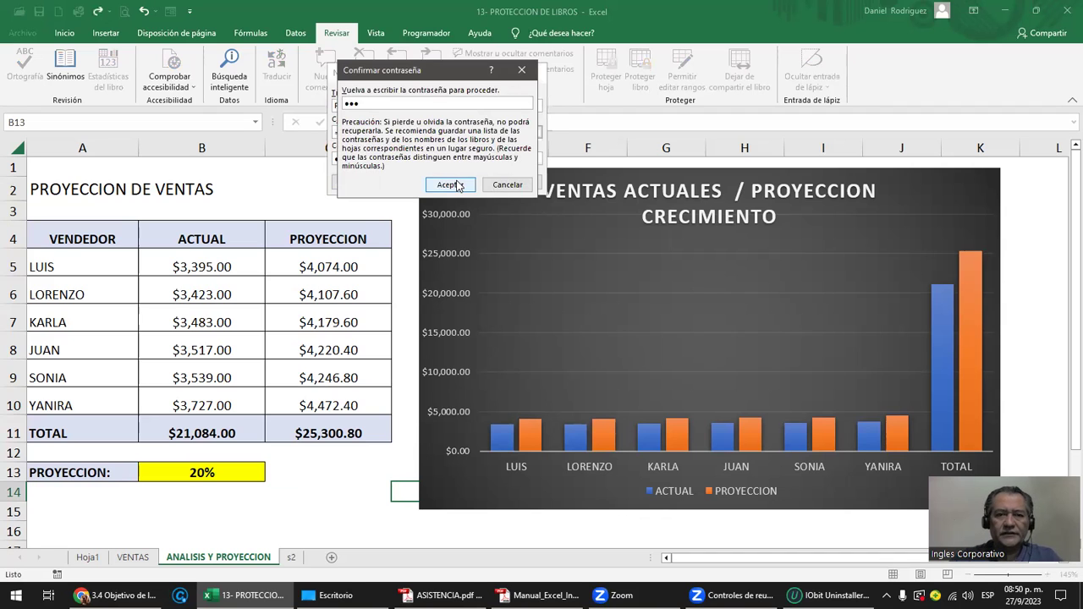
click(456, 184)
click(455, 183)
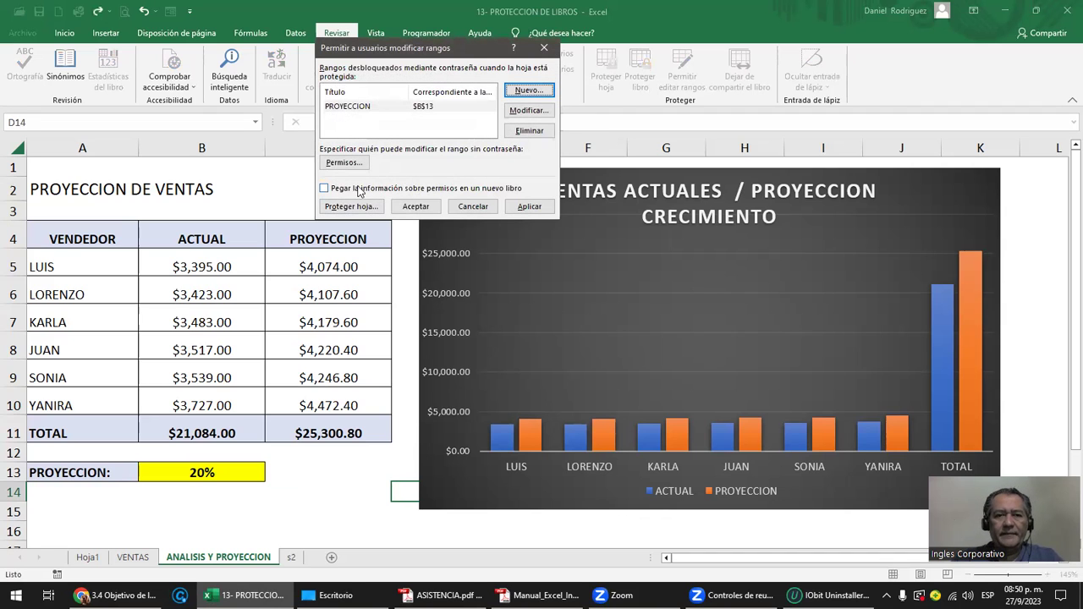
Protect the ANALISIS Y PROYECCION sheet with a confirmed password
click(350, 207)
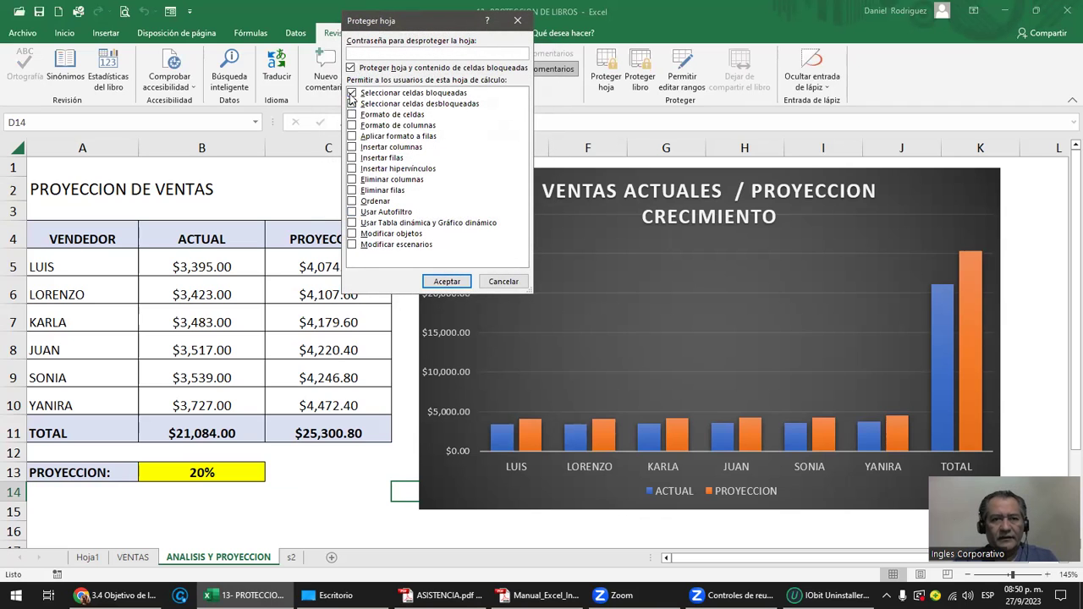
click(446, 281)
text(1)
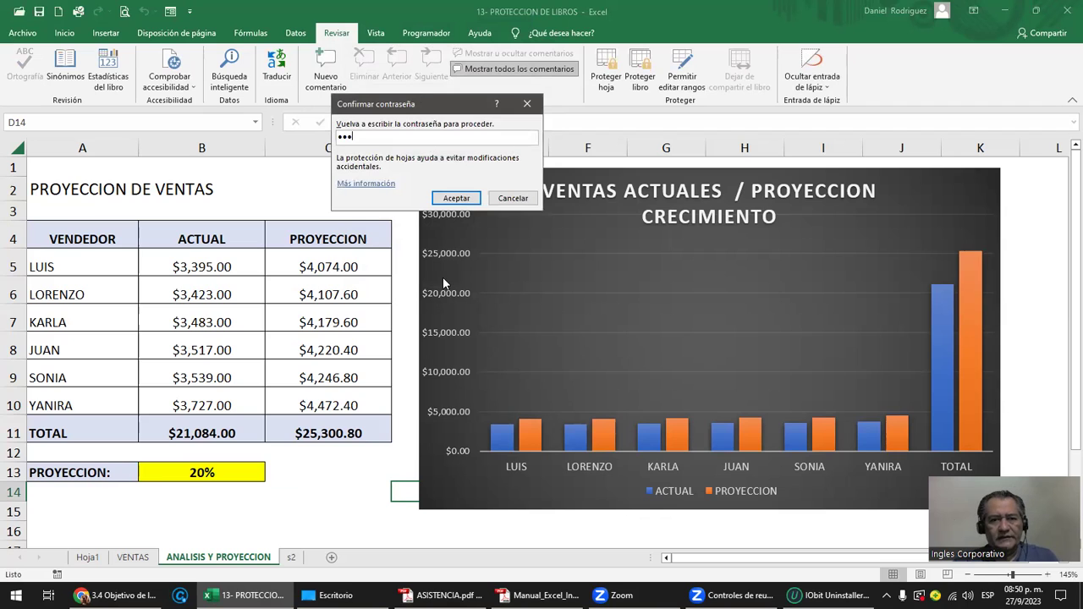
click(456, 198)
click(305, 187)
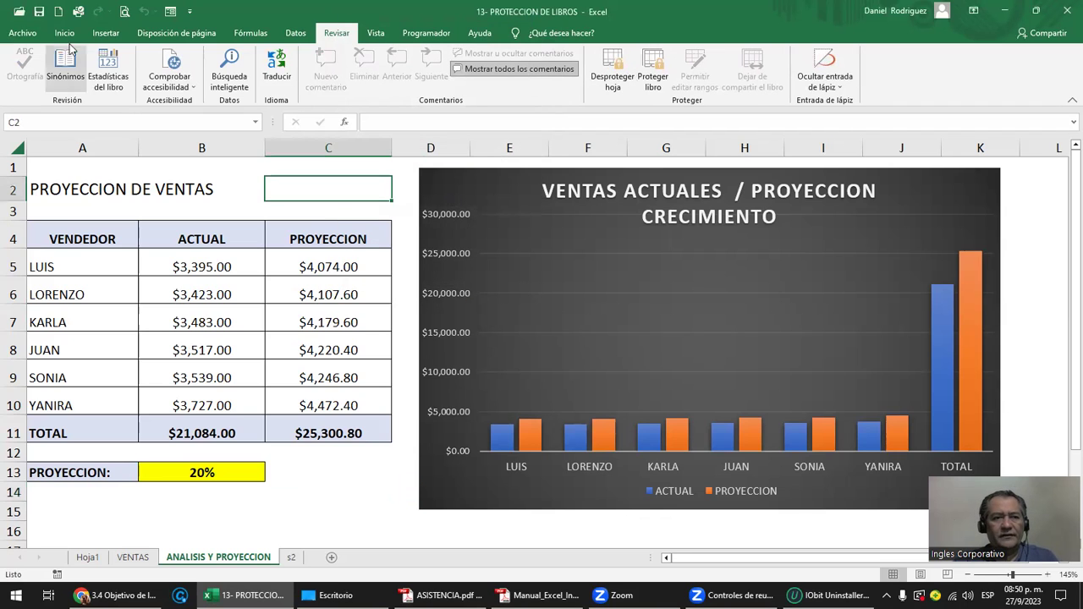
Close the workbook and reopen 13- PROTECCION DE LIBROS from the recent files
click(23, 32)
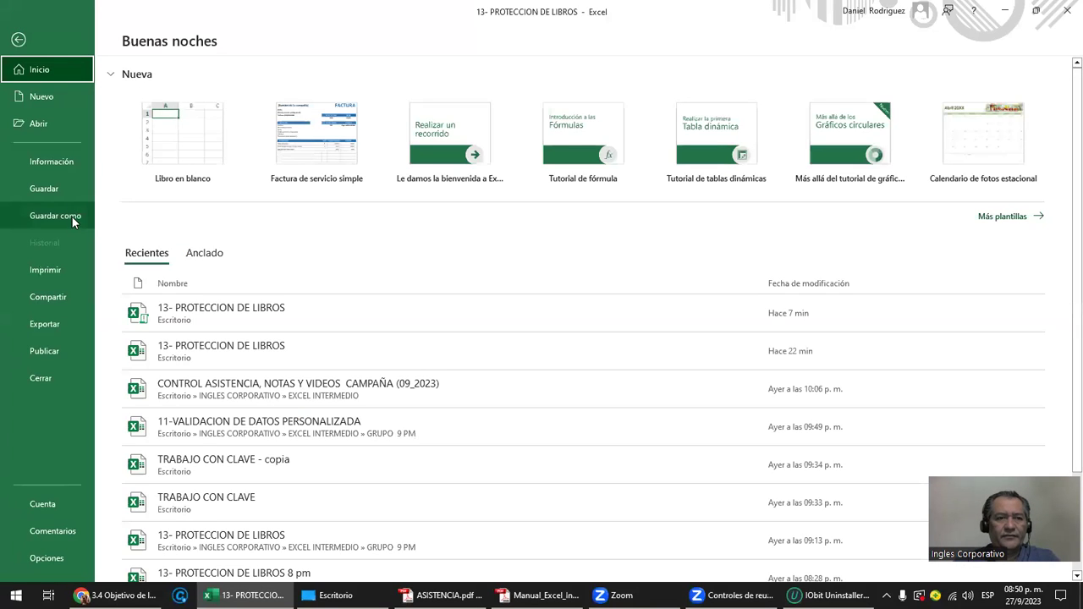
click(68, 382)
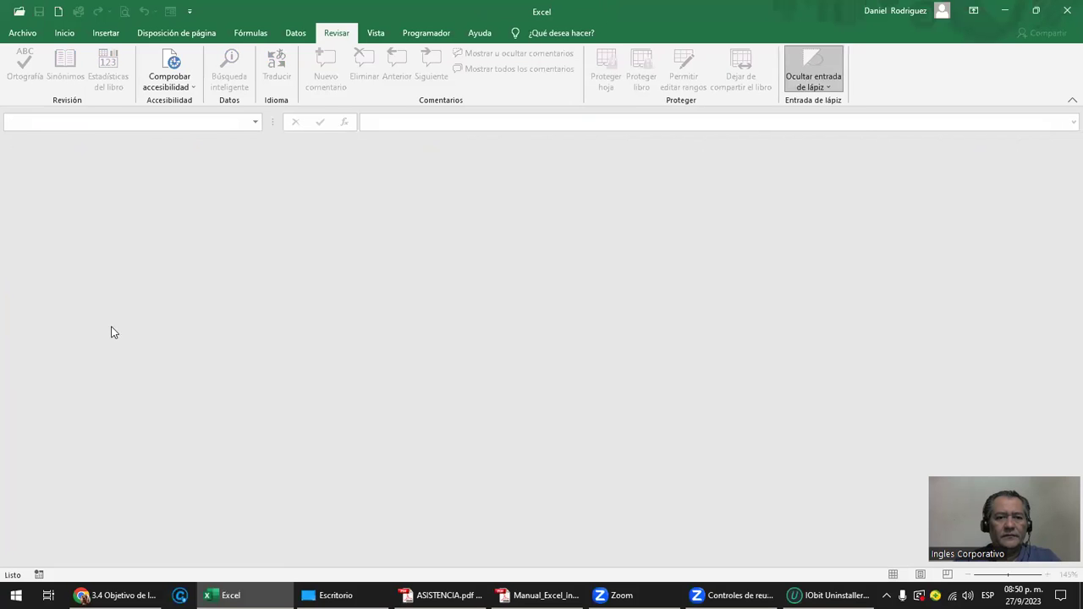
click(20, 32)
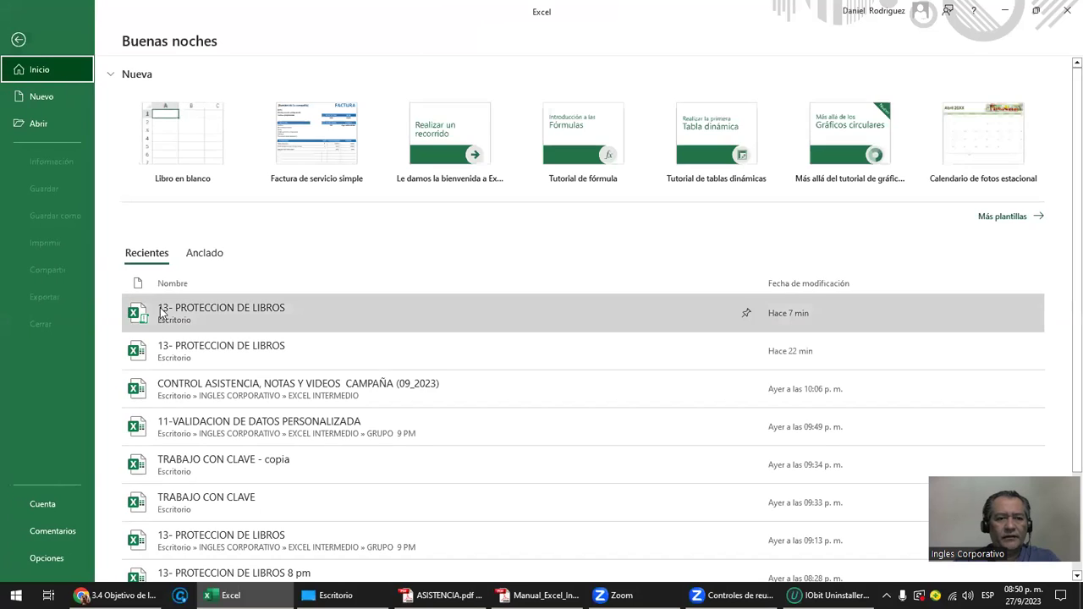
click(195, 315)
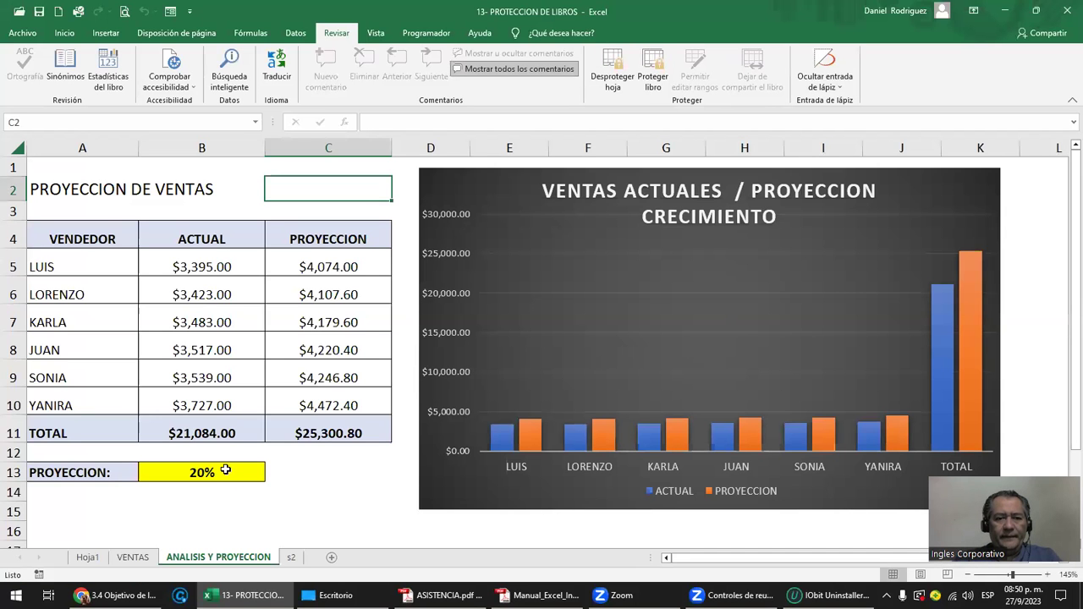
Check that the empty cell, the C10 formula and the chart all raise the protected-sheet warning
click(291, 455)
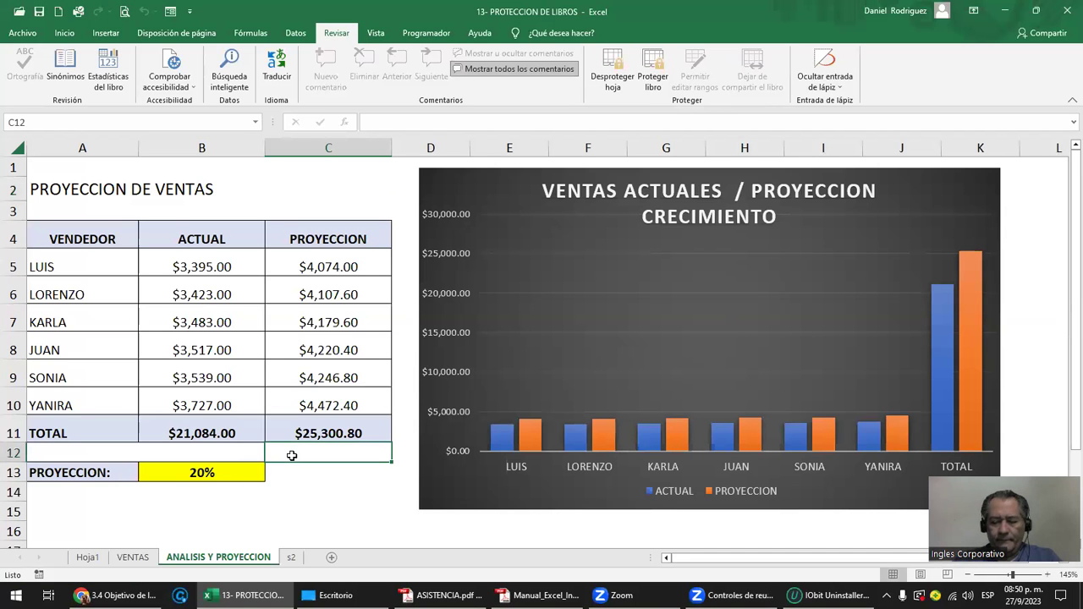
double_click(291, 455)
key(Return)
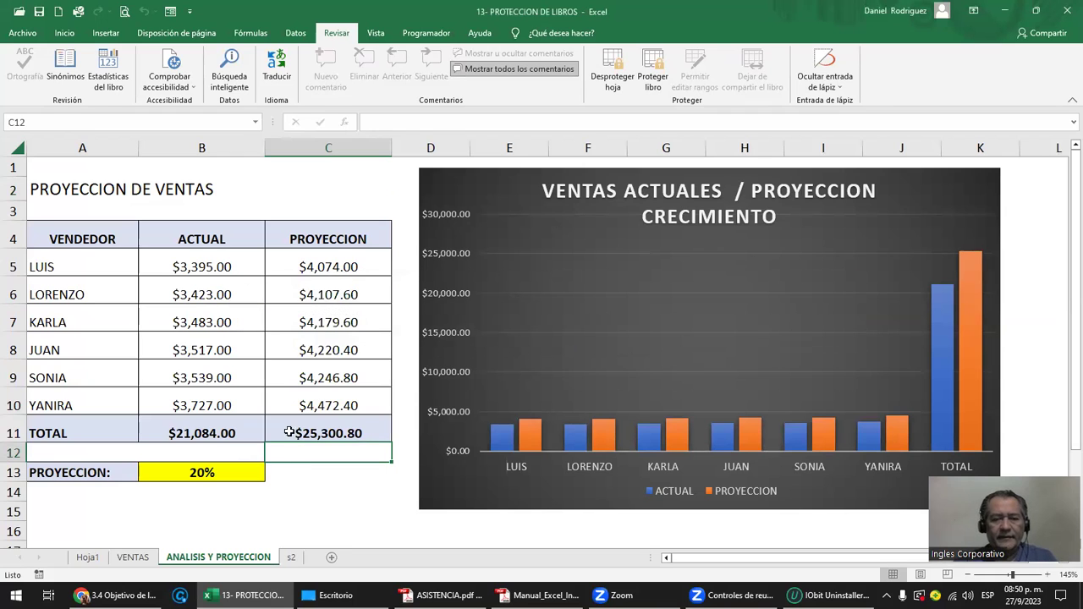
double_click(317, 391)
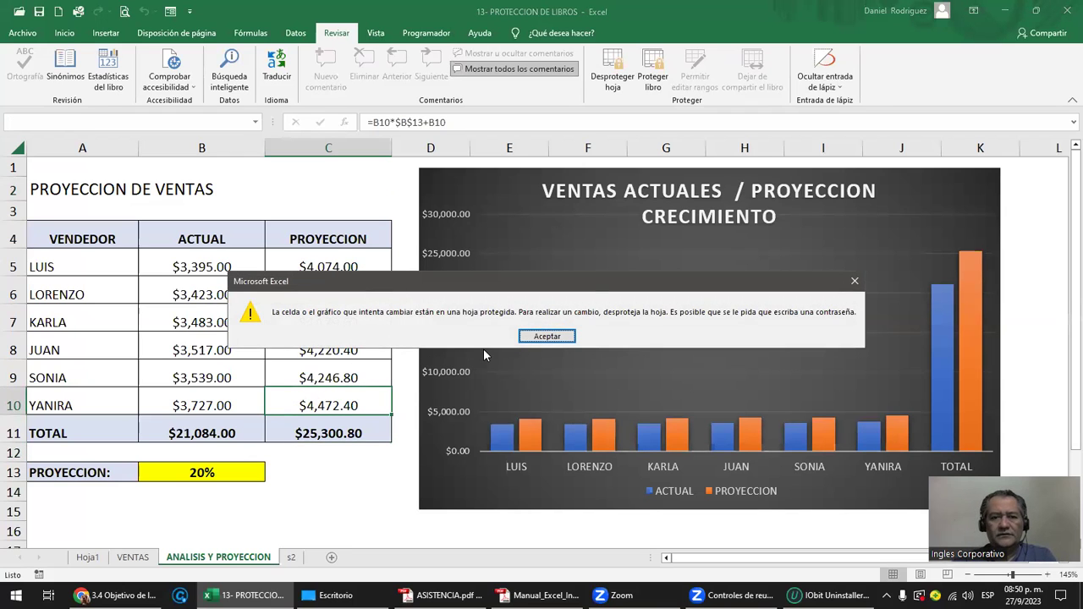
click(546, 336)
double_click(621, 236)
key(Return)
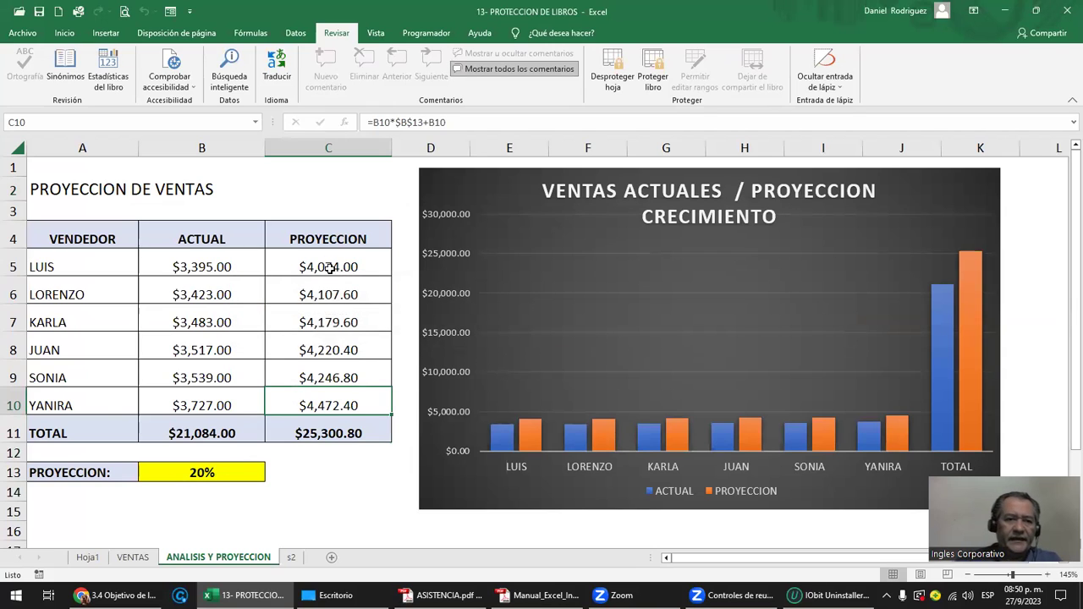
Unlock B13 with its range password and enter a 15% projection rate
double_click(184, 472)
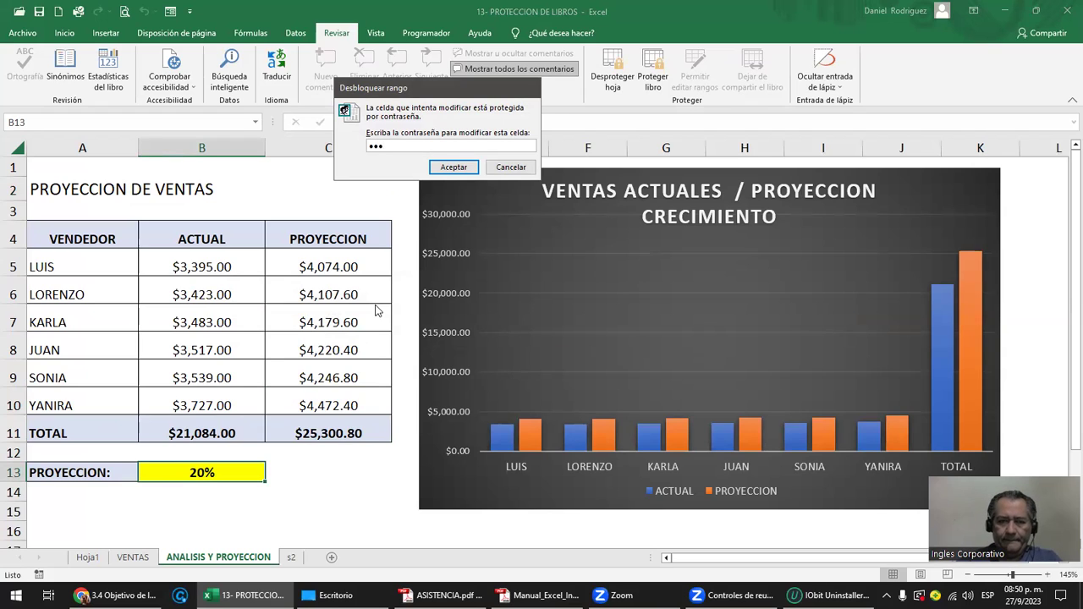
key(Return)
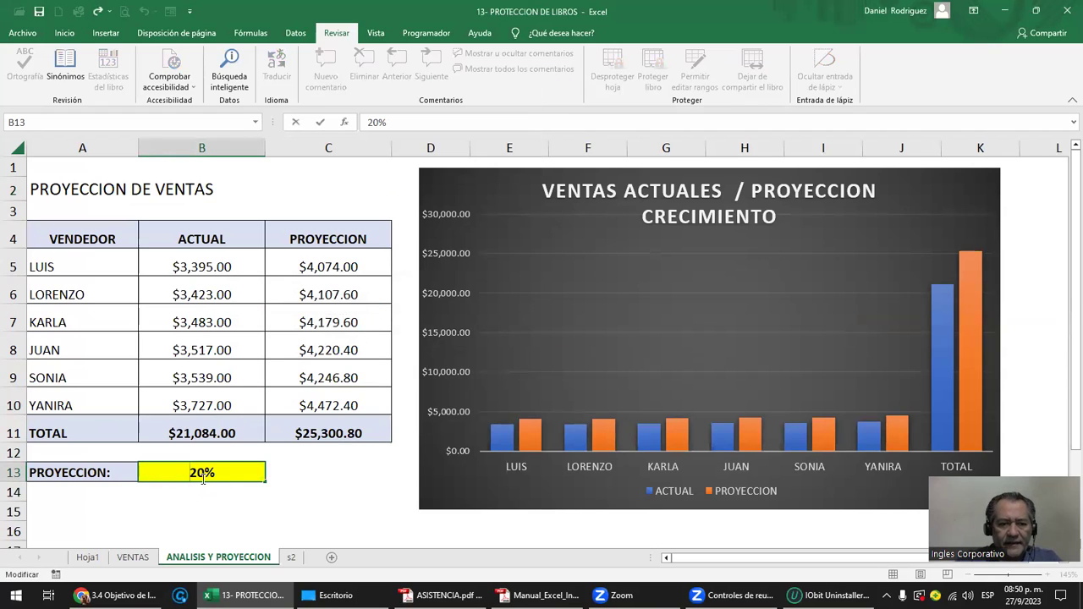
text(15)
key(Delete)
key(Delete)
key(Return)
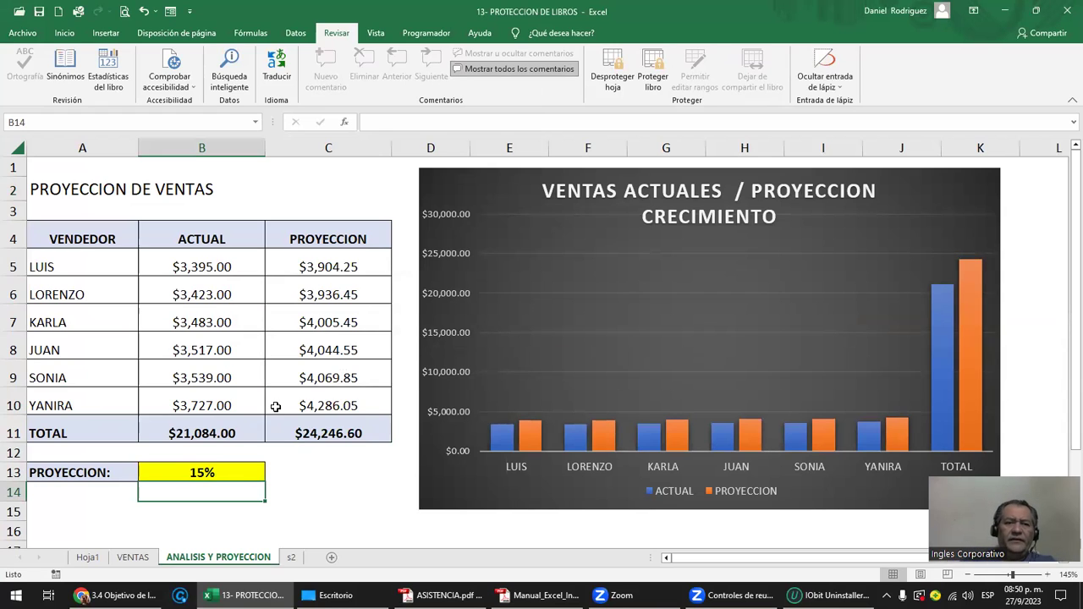
Change the B13 projection rate to 14%, then to 12%, and save the workbook
click(218, 468)
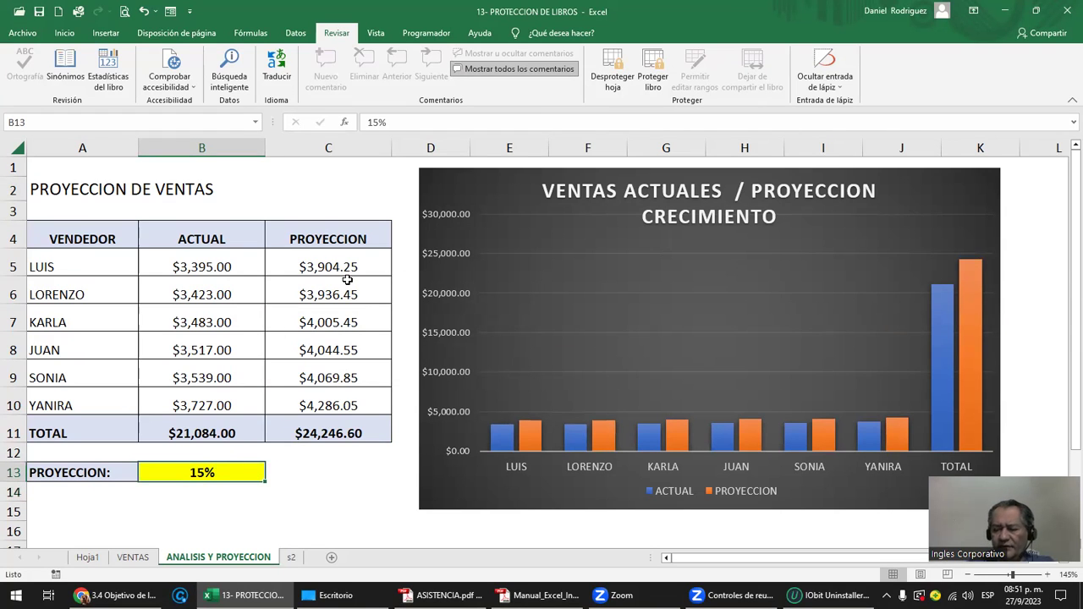
text(14)
key(Return)
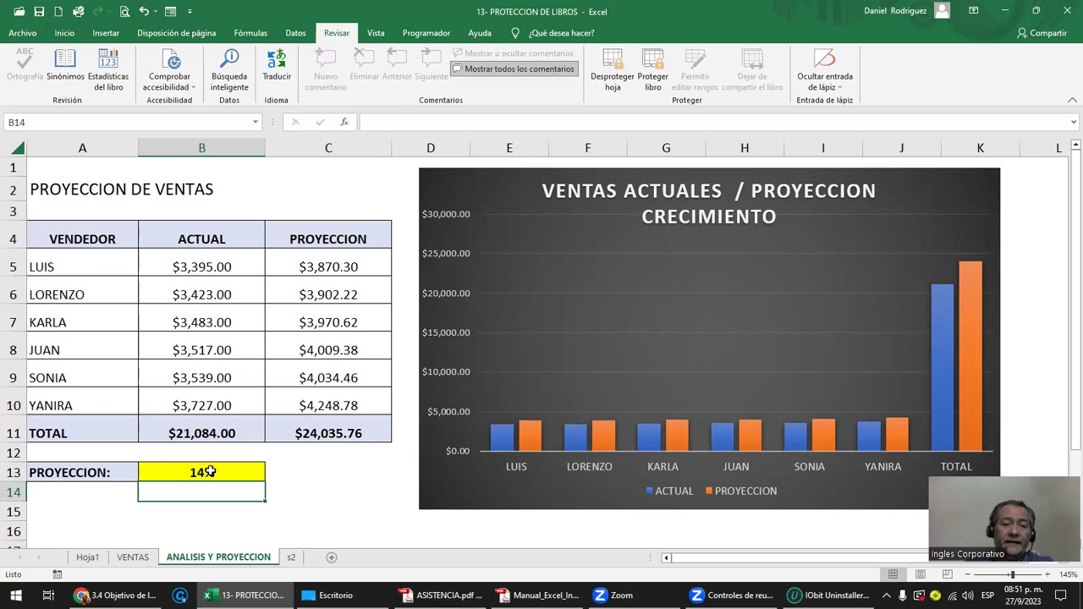
click(210, 472)
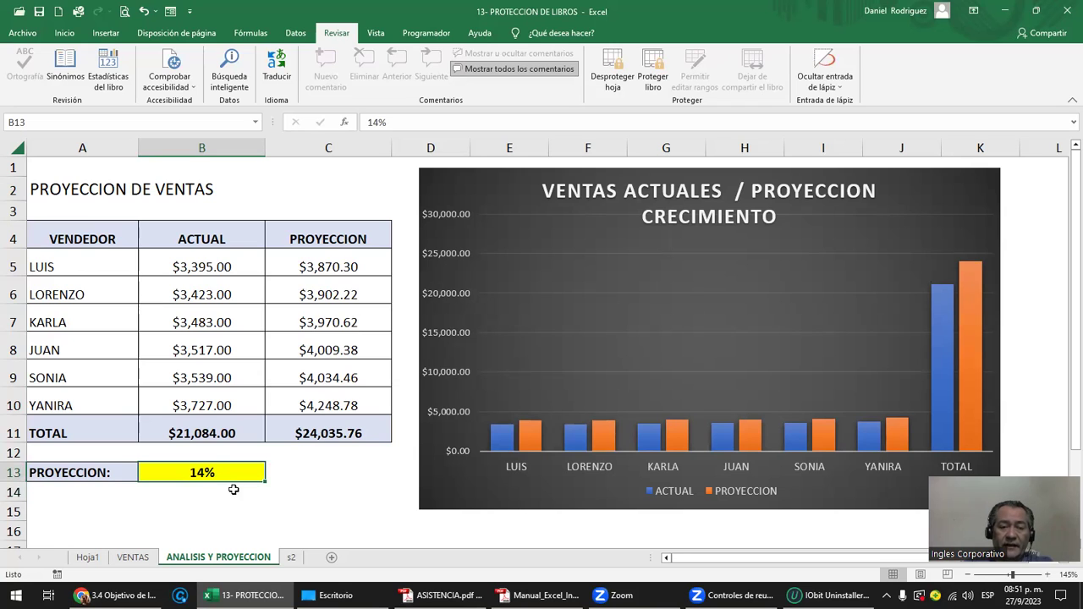
text(12)
key(Return)
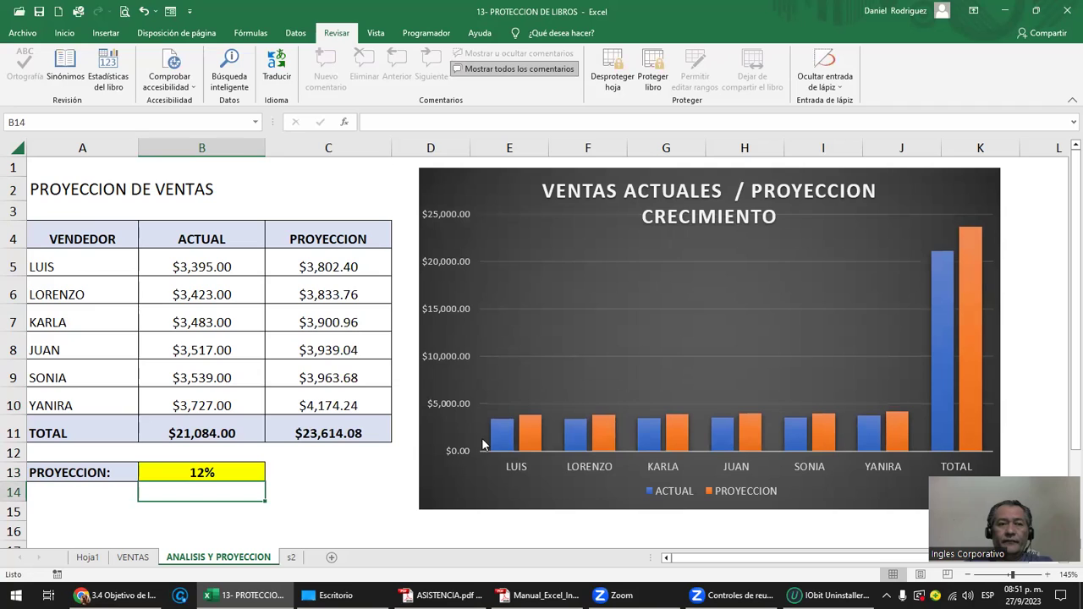
click(38, 13)
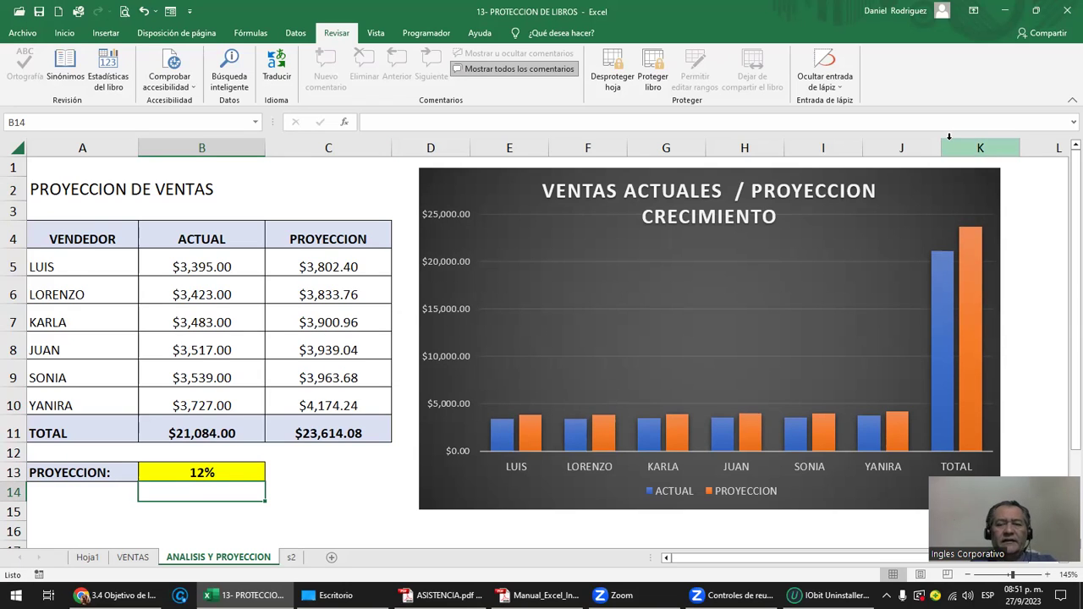
click(222, 467)
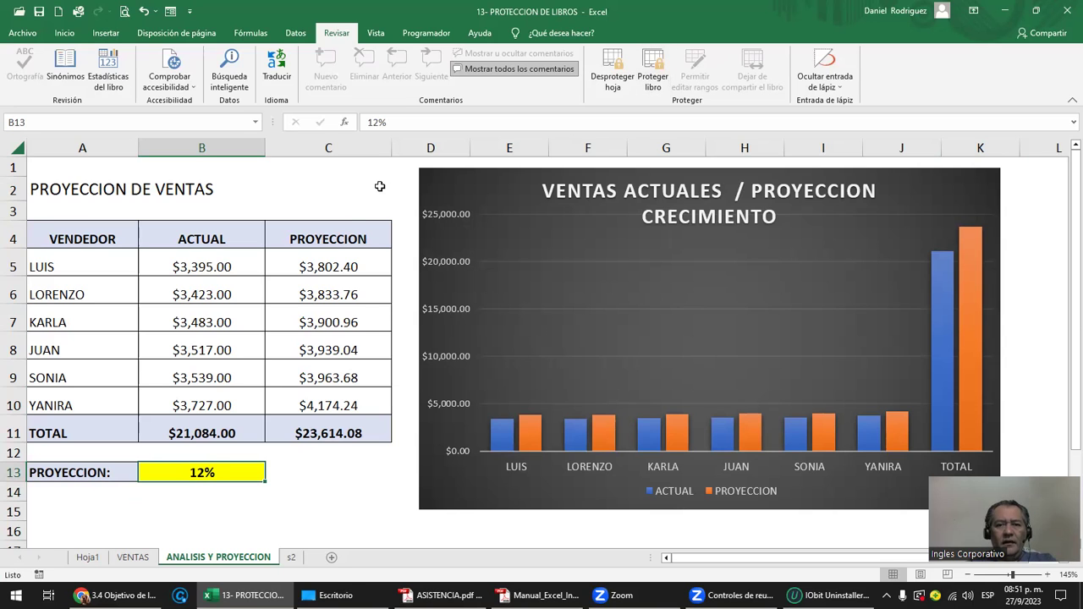
click(23, 36)
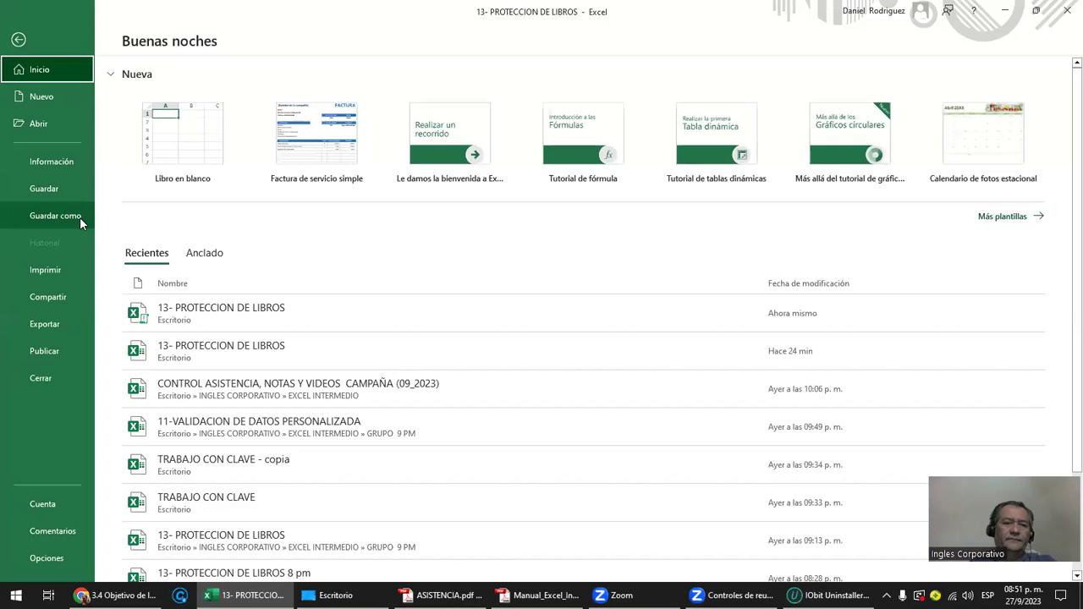
click(55, 162)
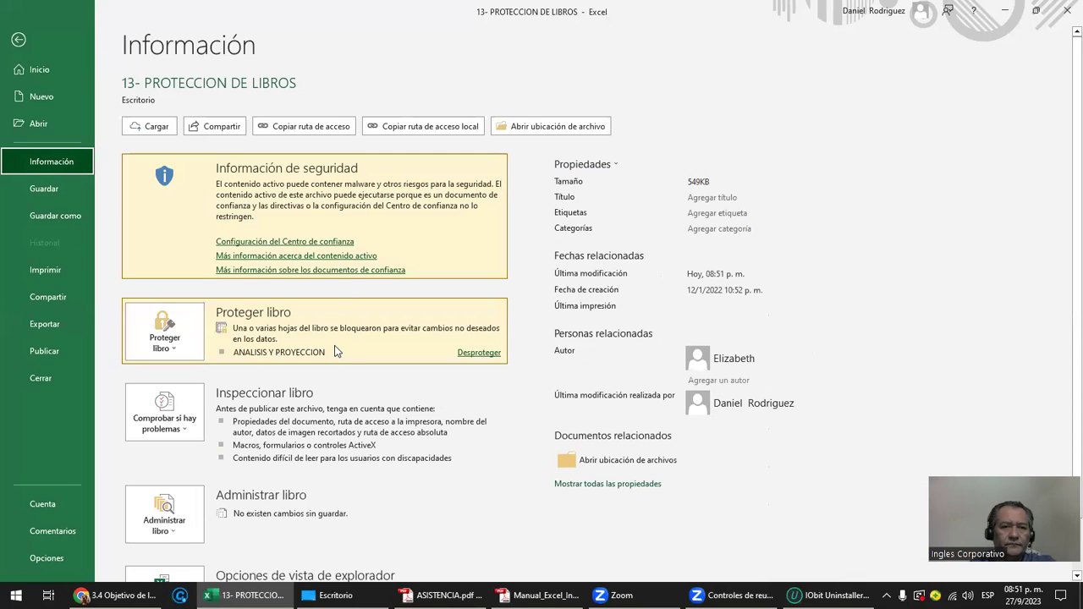
scroll(335, 350, down, 1)
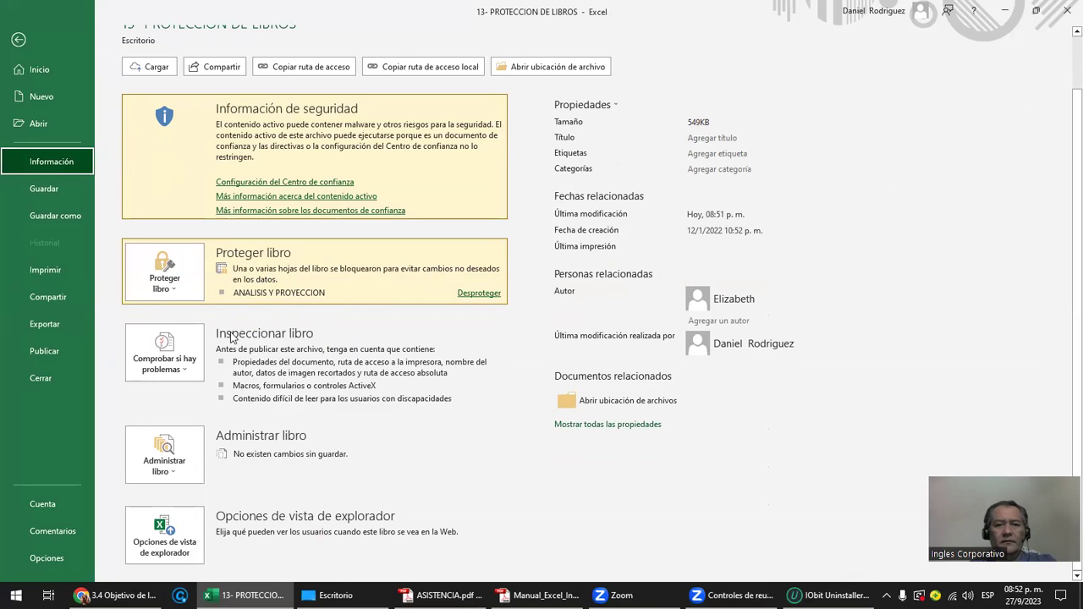
click(185, 292)
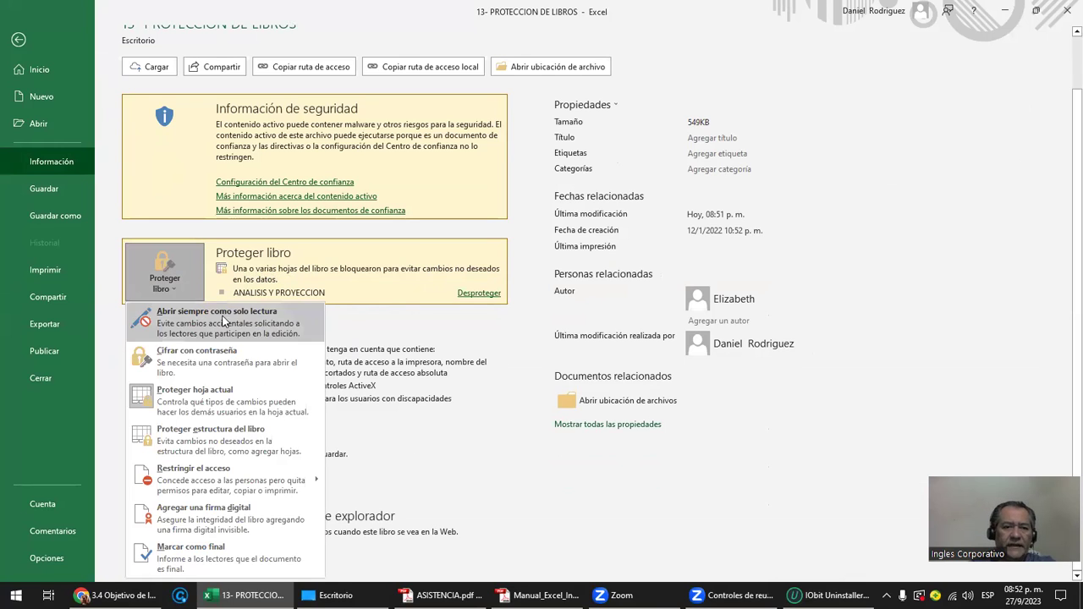
click(211, 362)
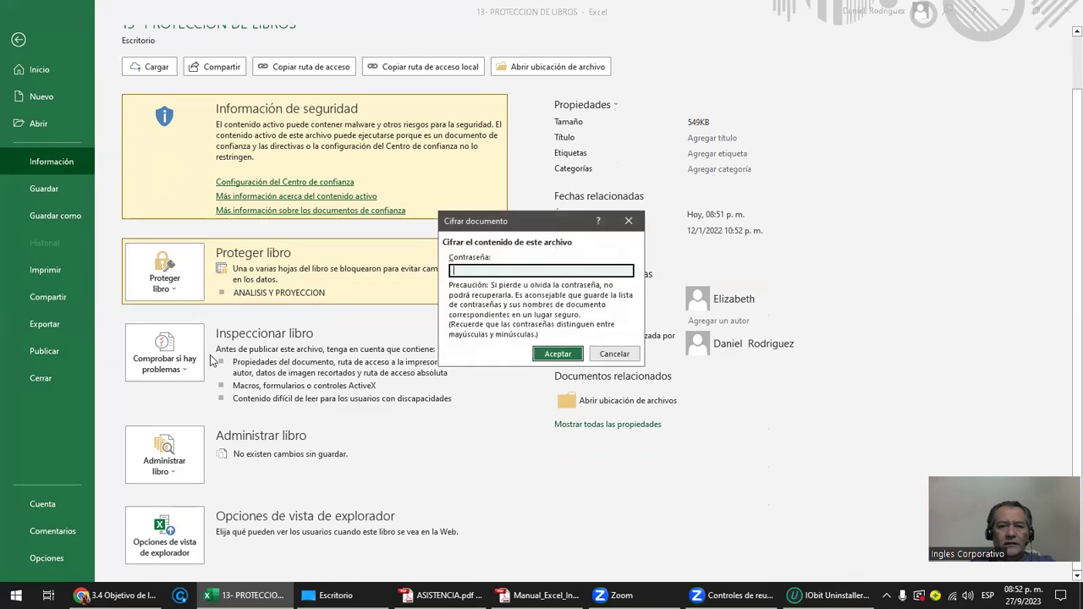
click(615, 354)
key(Escape)
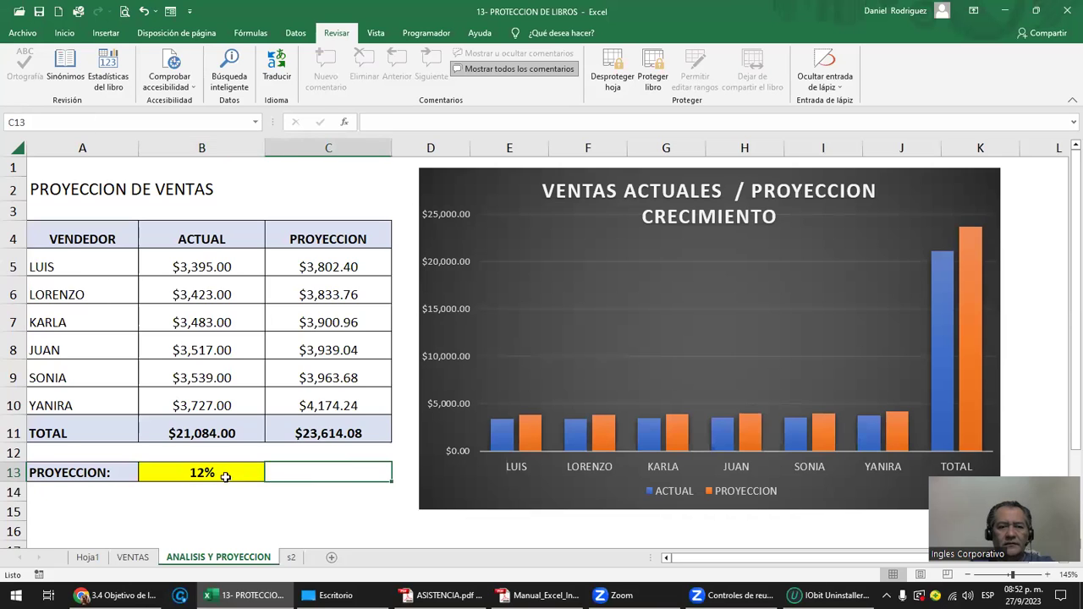
double_click(222, 474)
drag(169, 473, 131, 473)
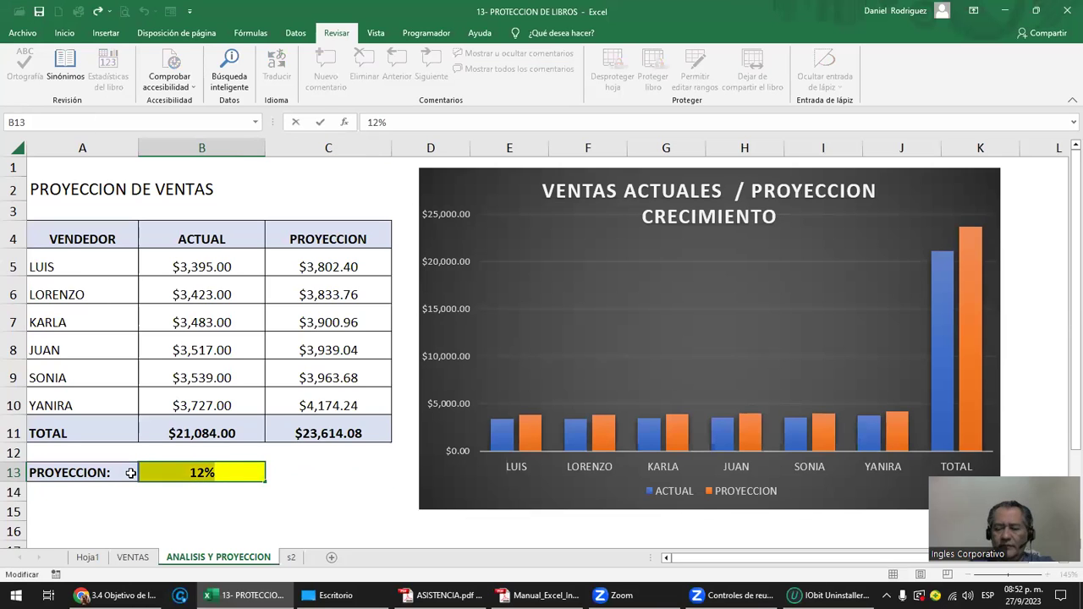
text(900)
key(Return)
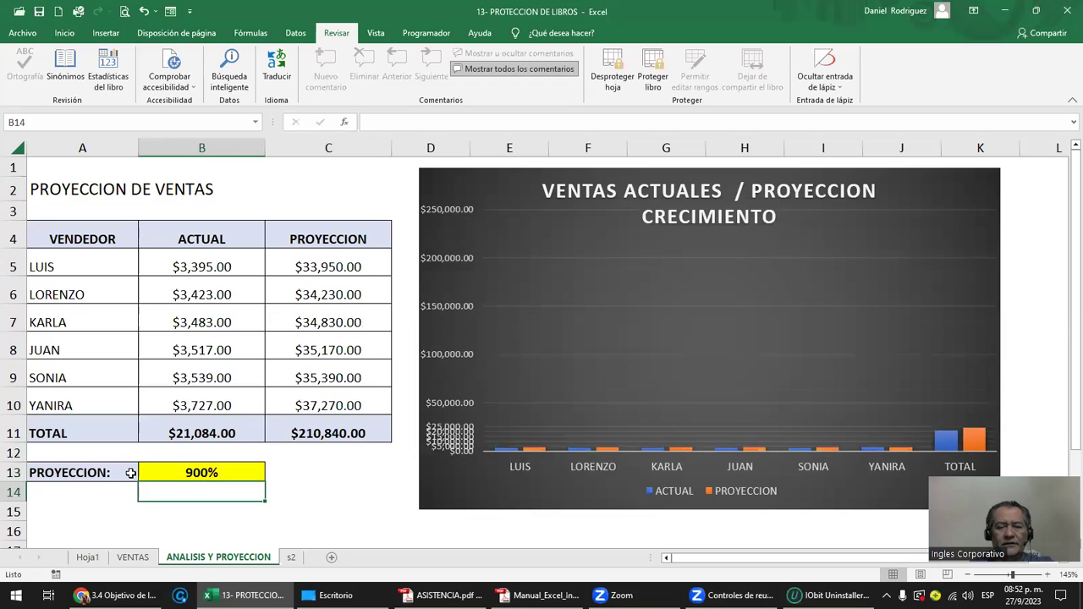
click(193, 475)
text(9)
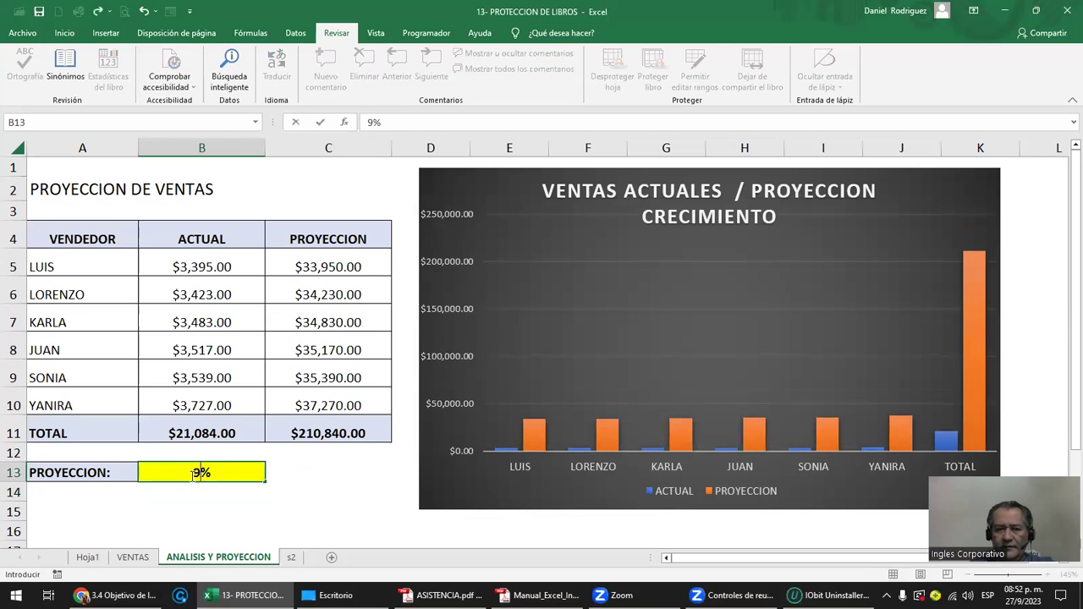
key(Return)
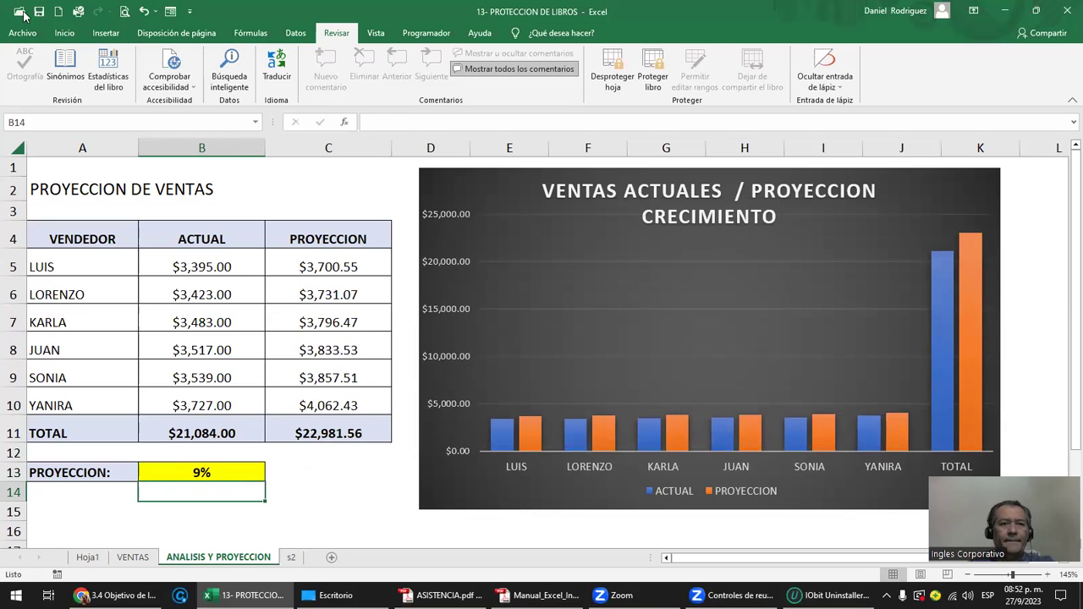
click(26, 34)
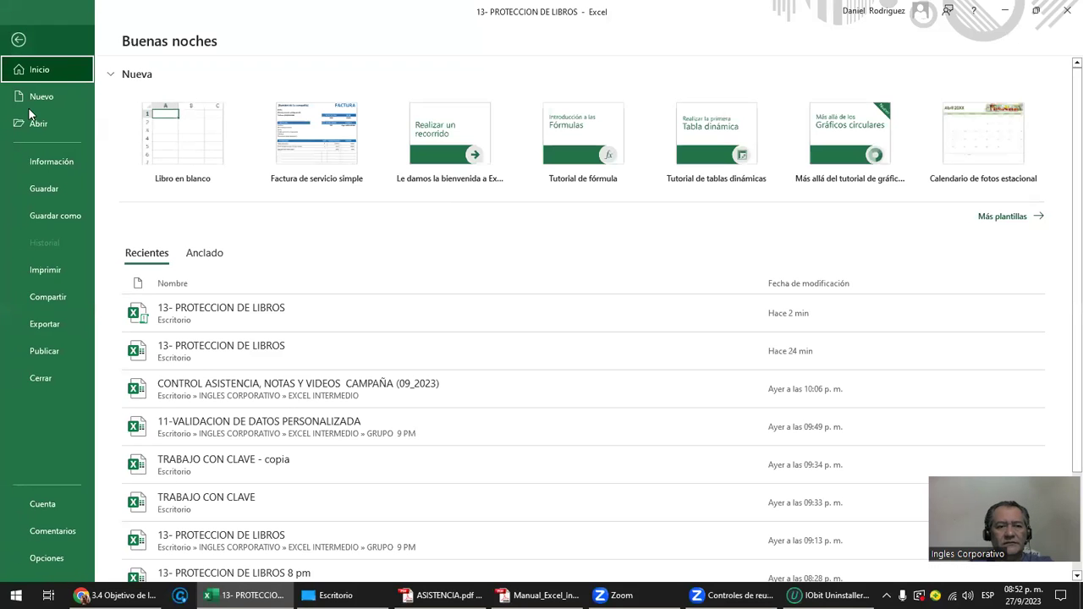
click(41, 378)
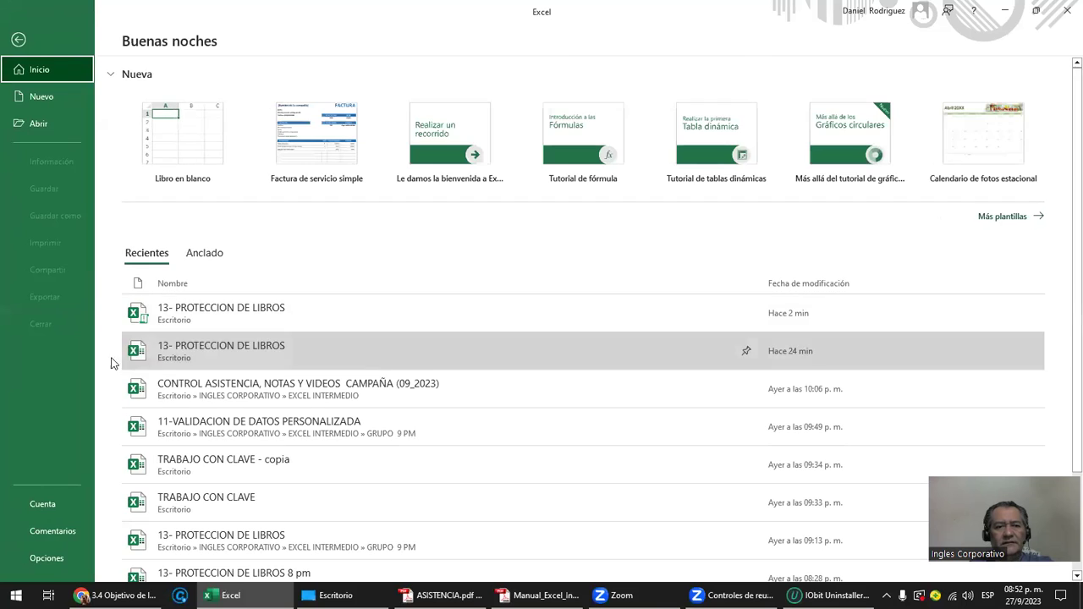
click(197, 318)
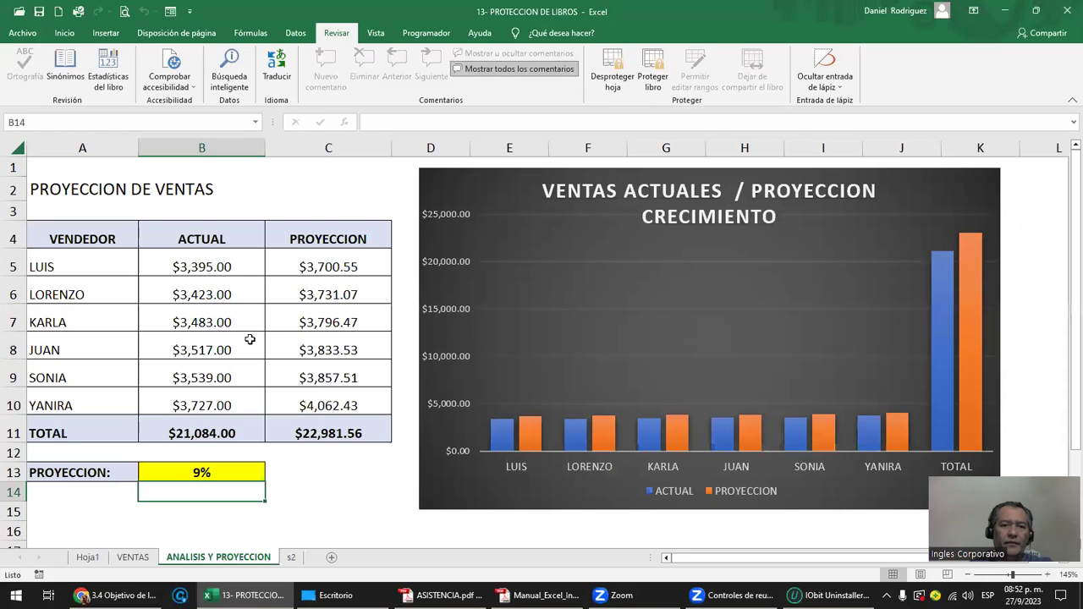
double_click(212, 477)
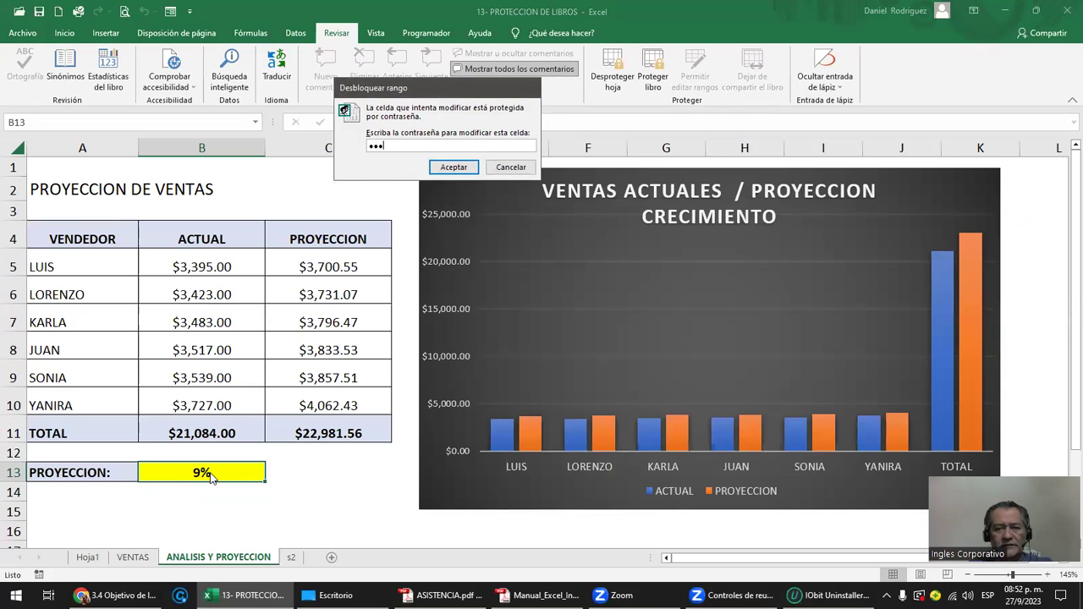
key(Return)
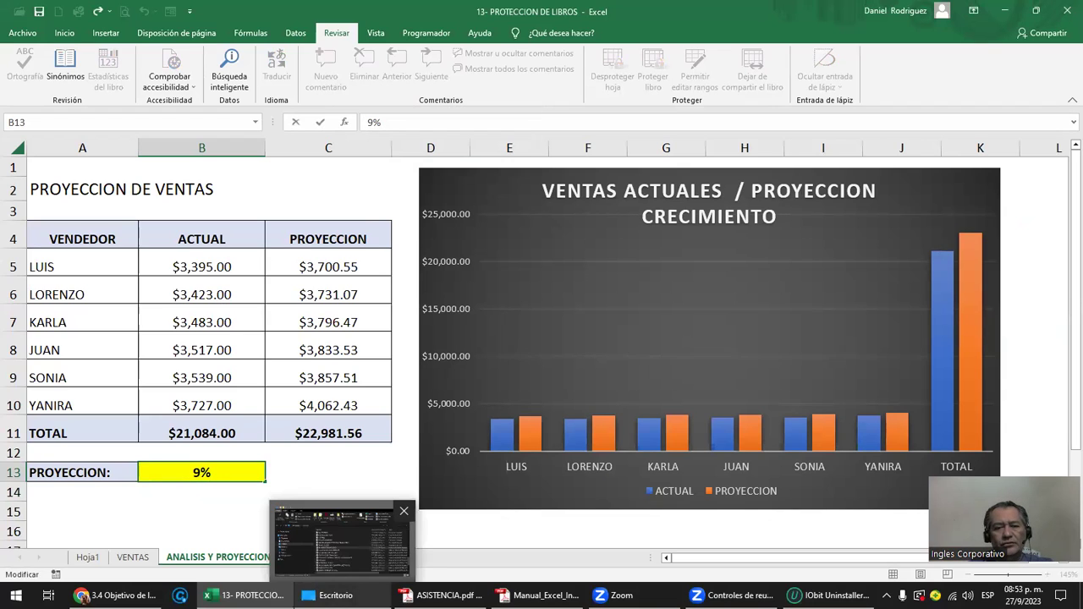
click(182, 494)
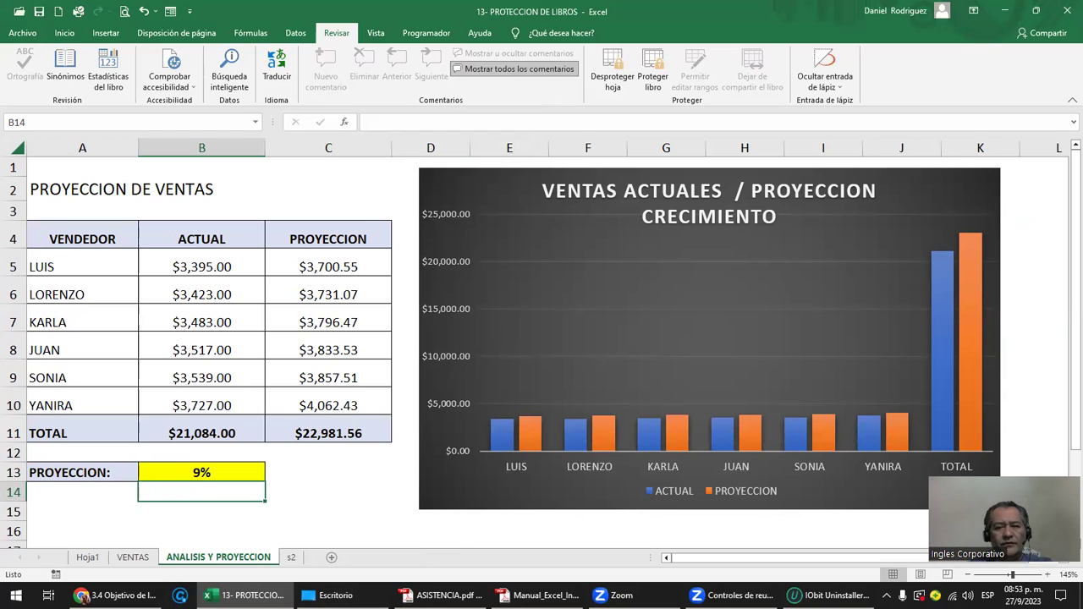
click(330, 499)
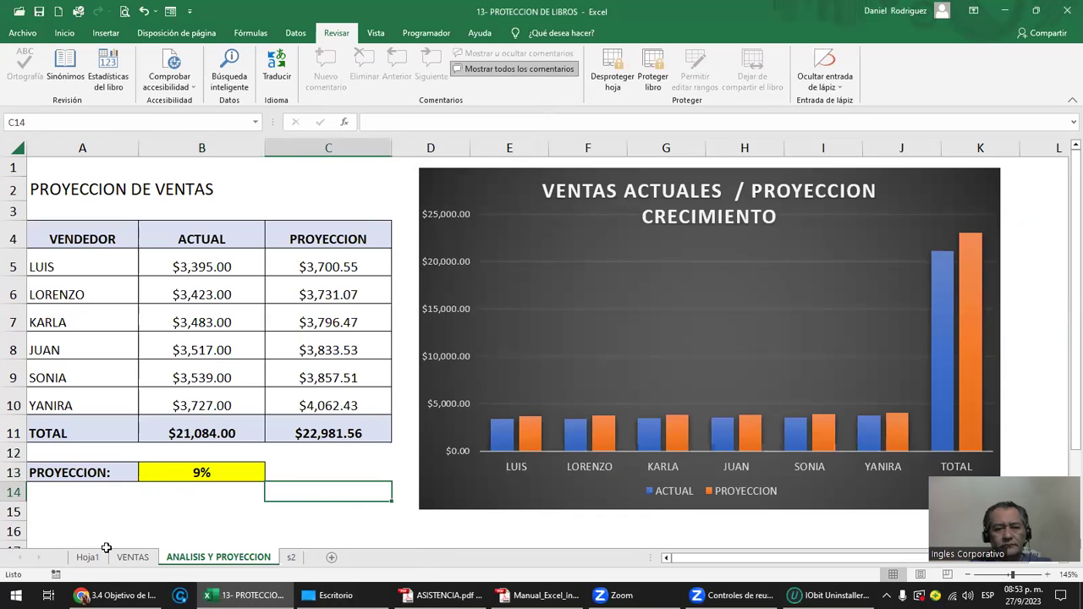
click(87, 557)
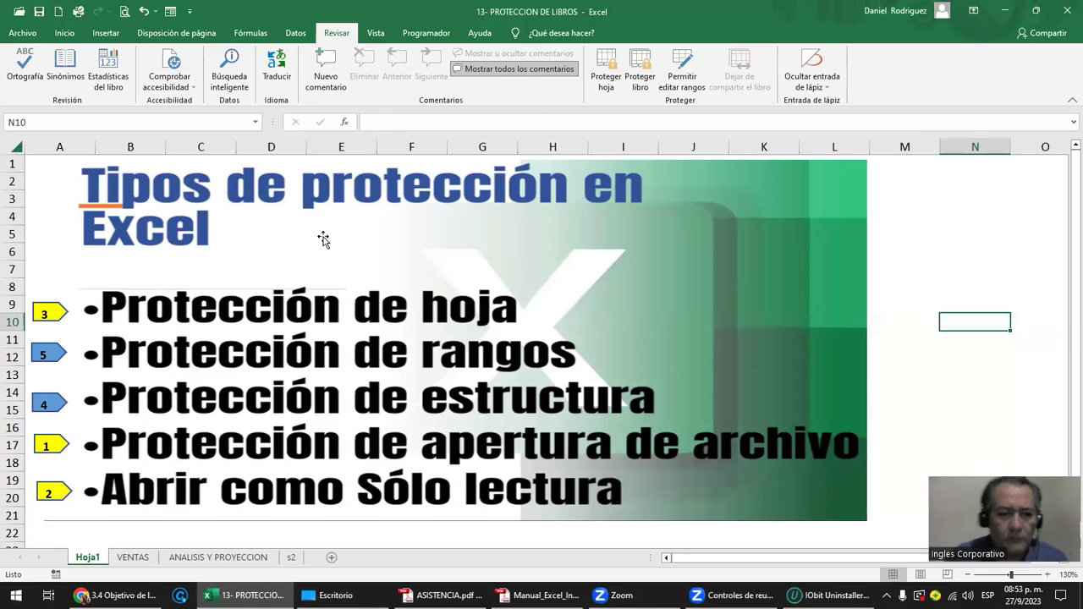
click(217, 557)
Use Archivo > Información > Proteger libro > Marcar como final and accept both confirmation dialogs
click(34, 36)
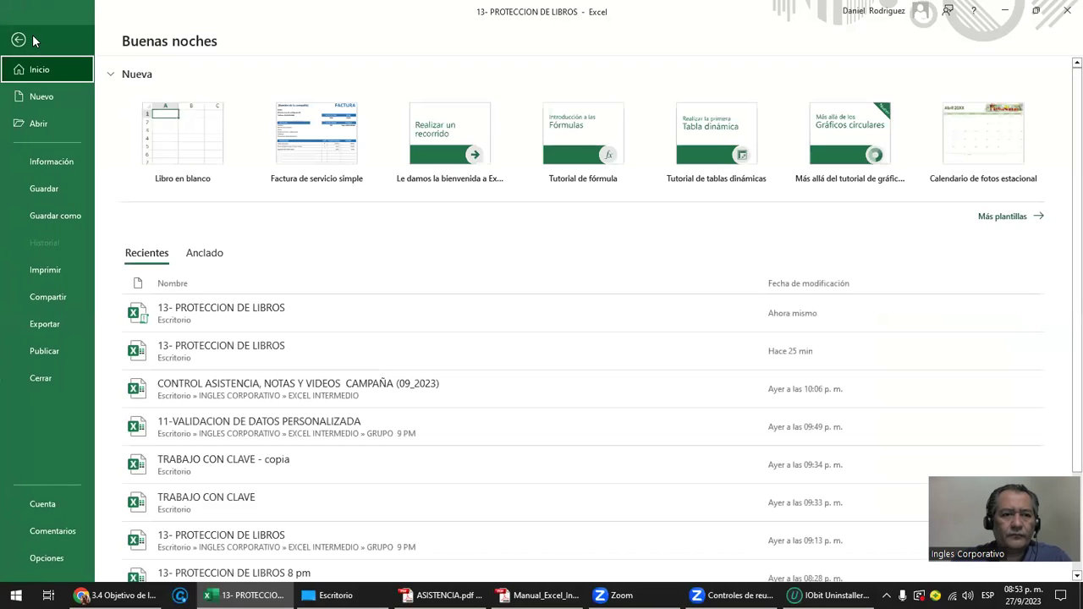
click(44, 165)
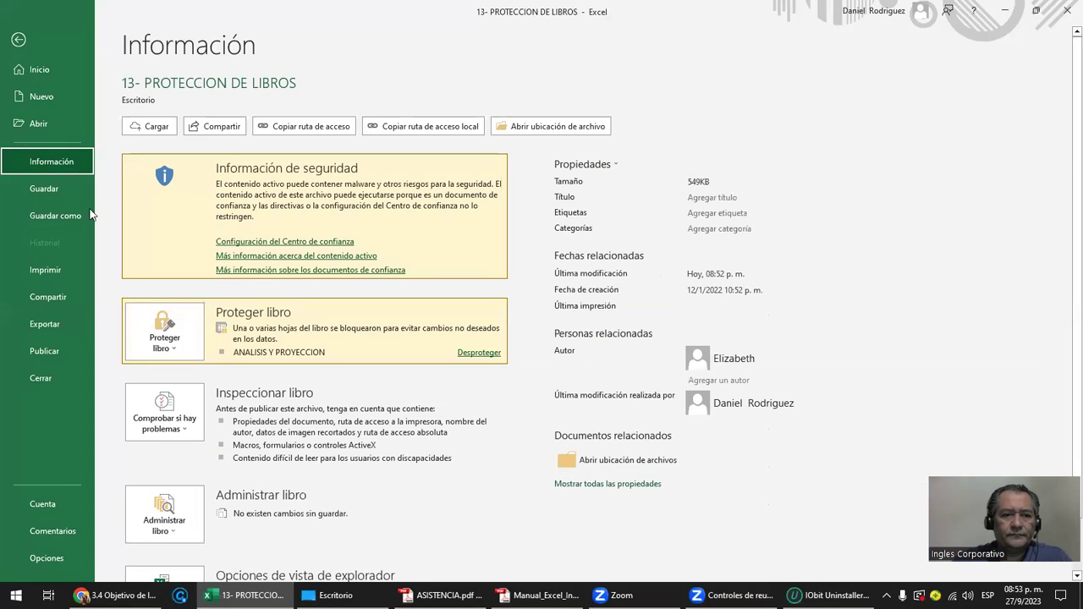
click(173, 350)
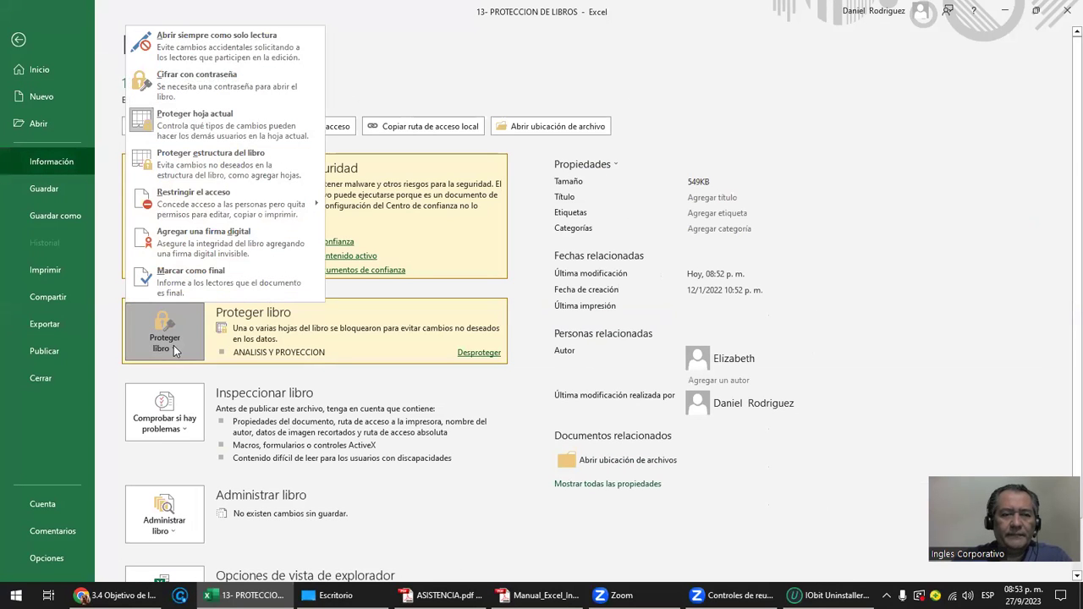
click(185, 276)
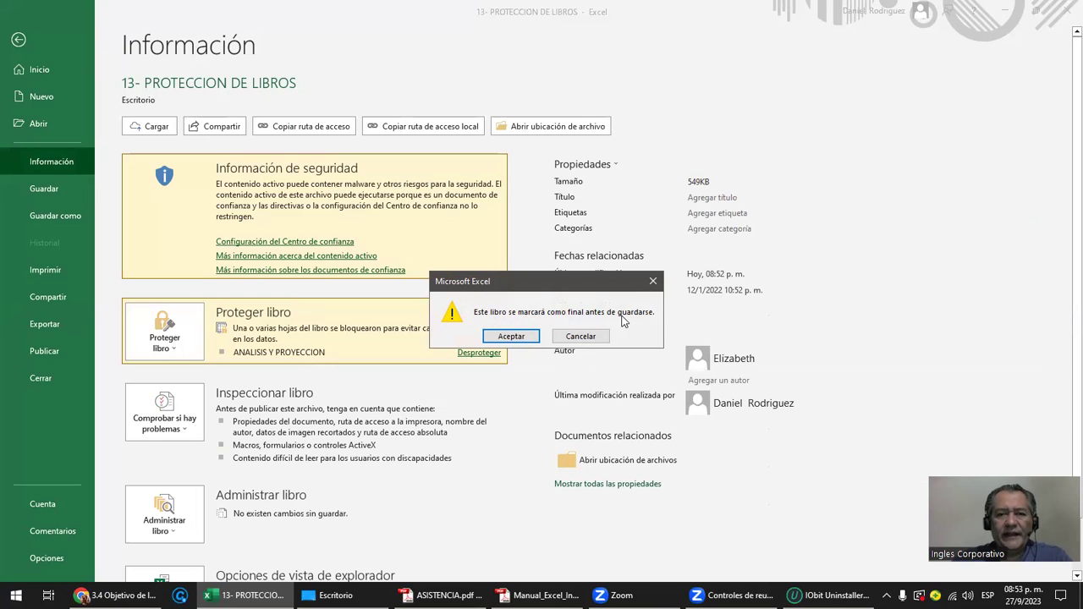
click(511, 337)
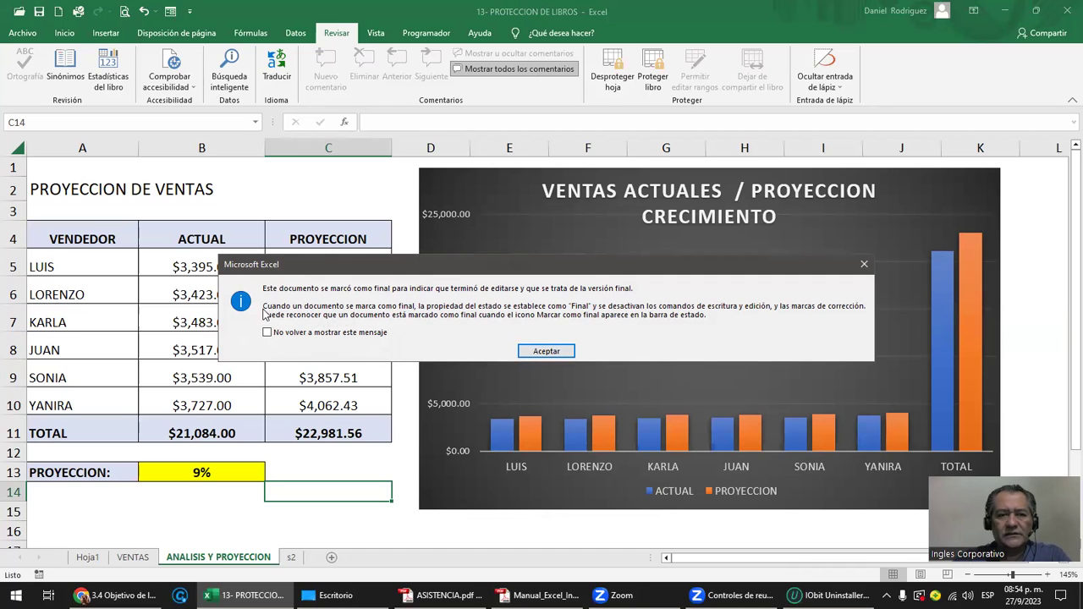
click(548, 351)
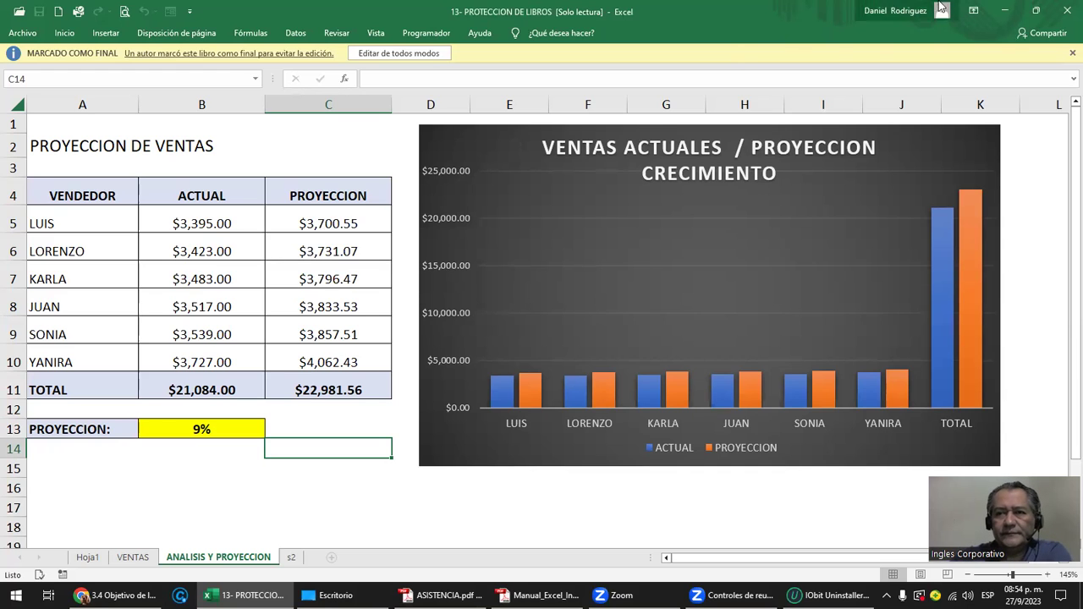
Show the ribbon's tabs and commands, then choose Editar de todos modos on the final notice
click(973, 12)
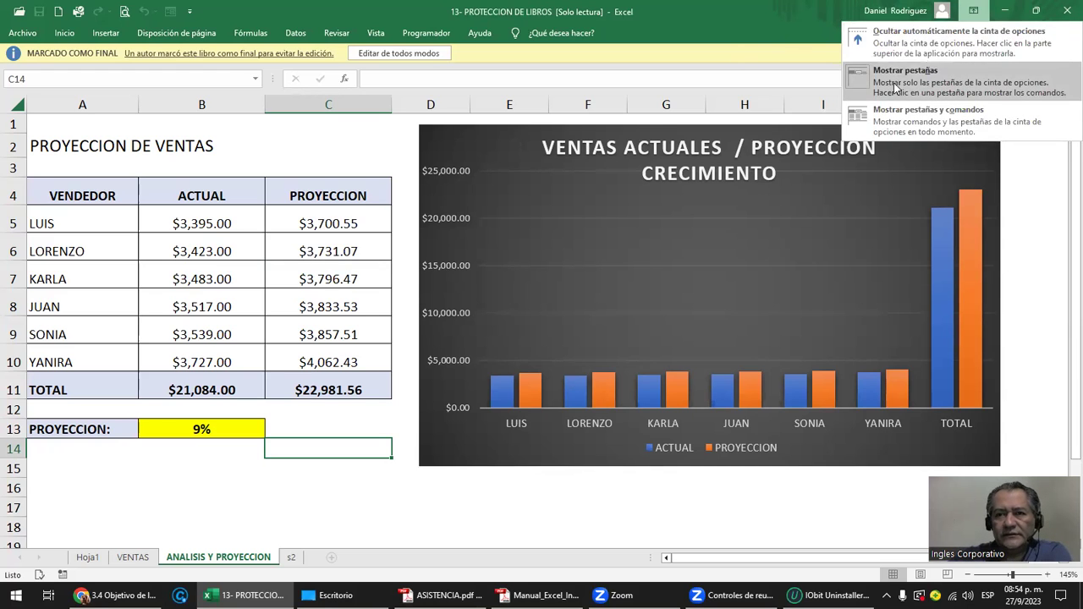
click(903, 121)
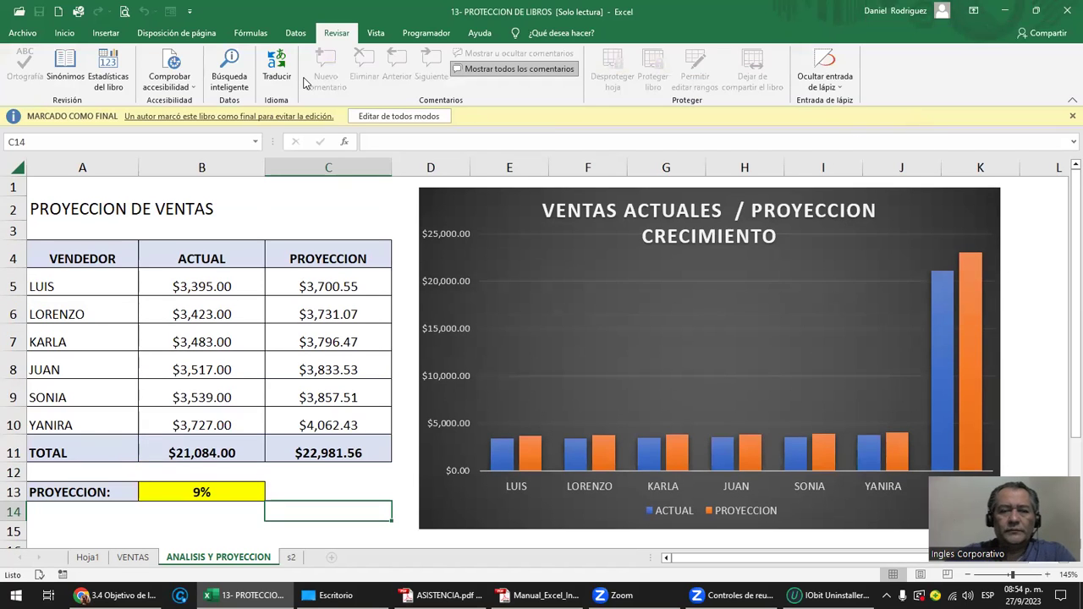
click(30, 34)
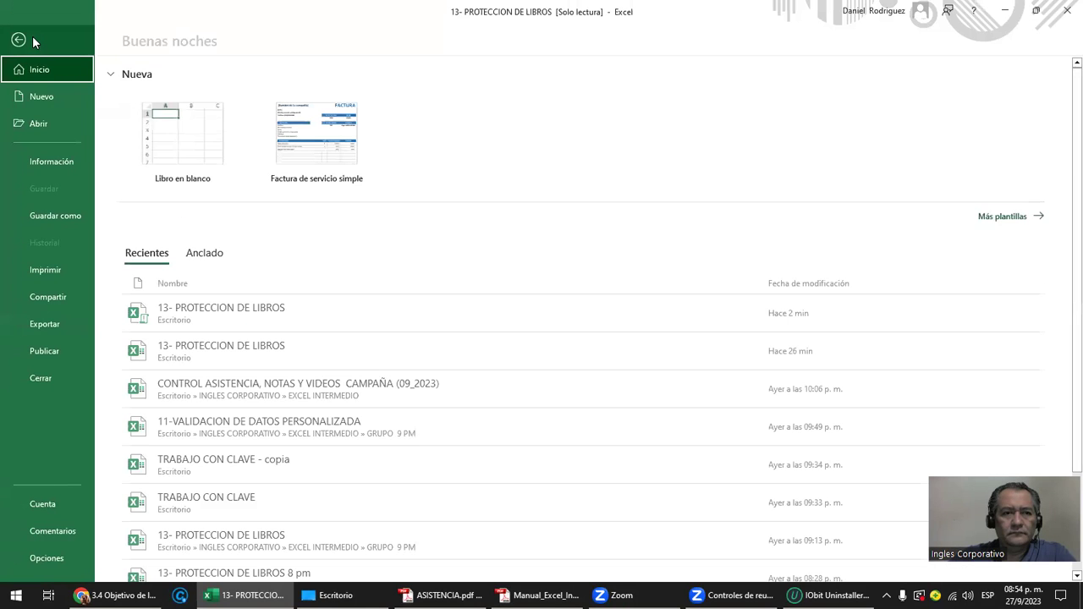
key(Escape)
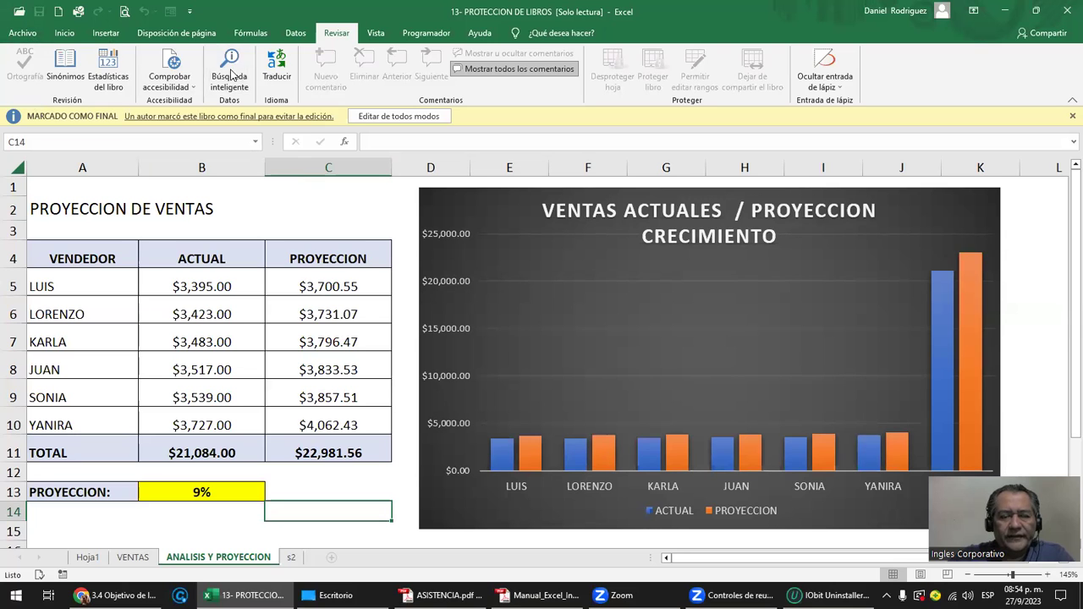
click(389, 118)
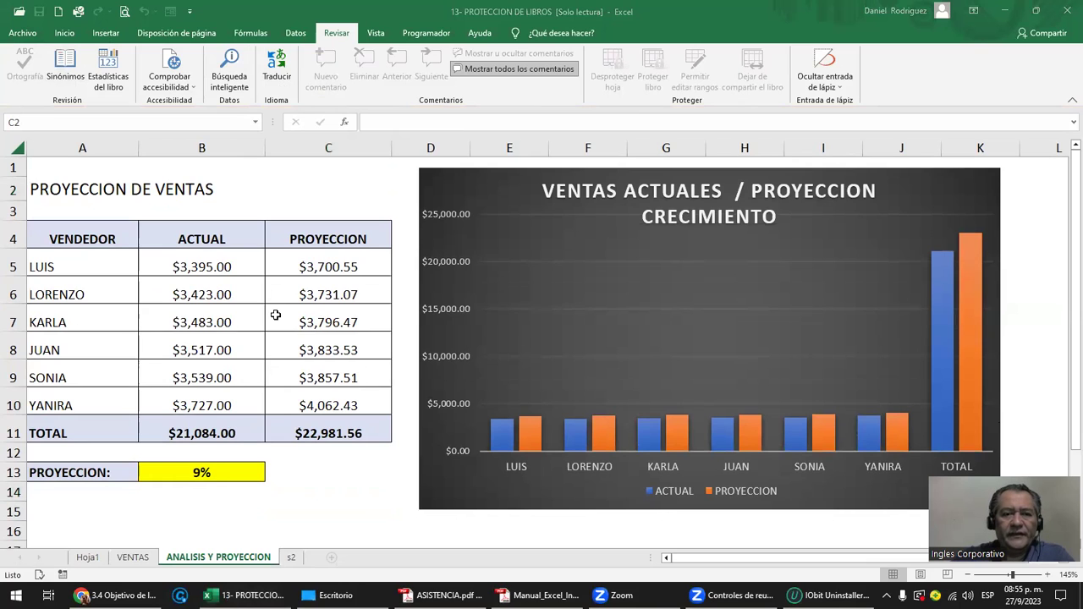
Close the workbook and reopen 13- PROTECCION DE LIBROS from the recent files list
click(209, 473)
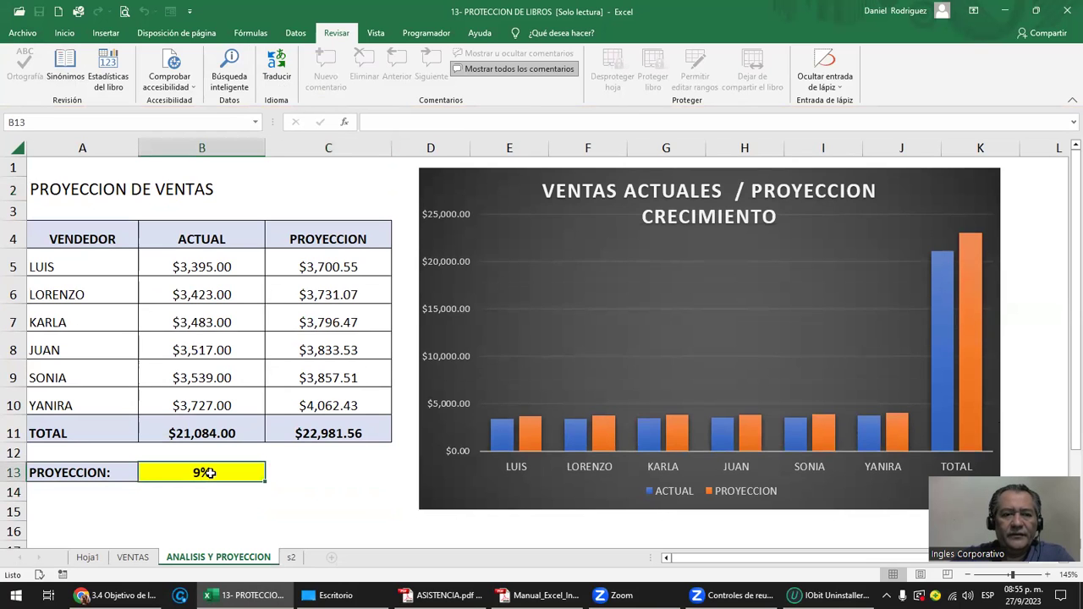
click(23, 32)
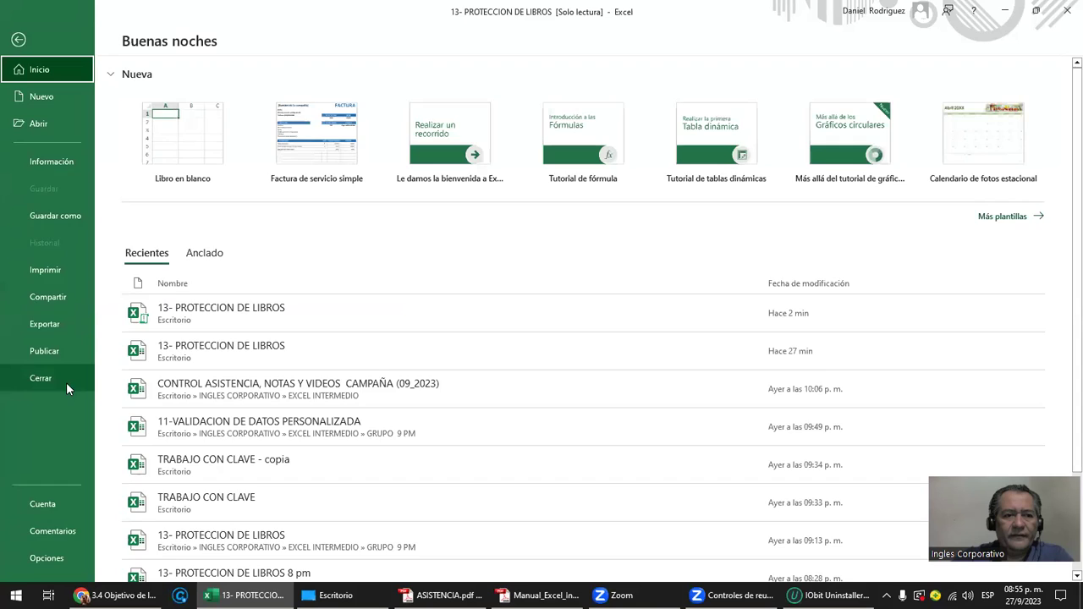
click(41, 381)
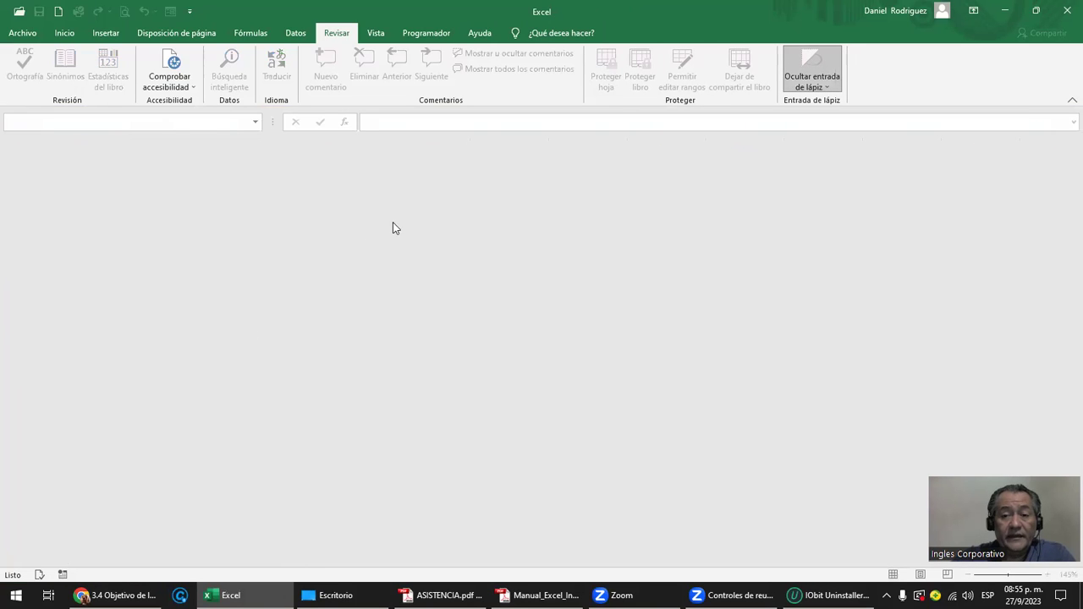
click(19, 32)
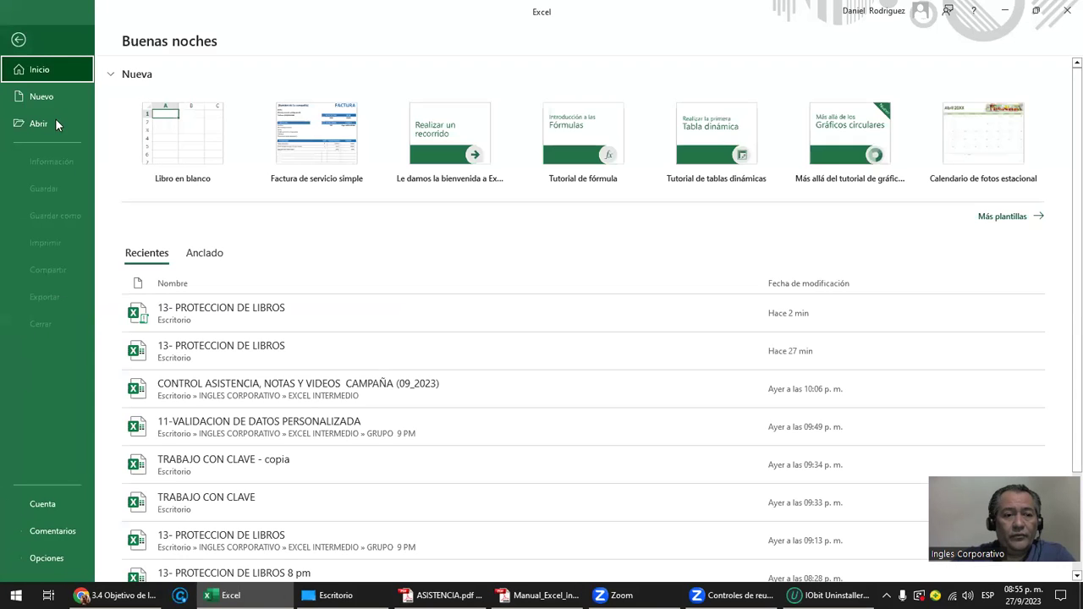
click(230, 317)
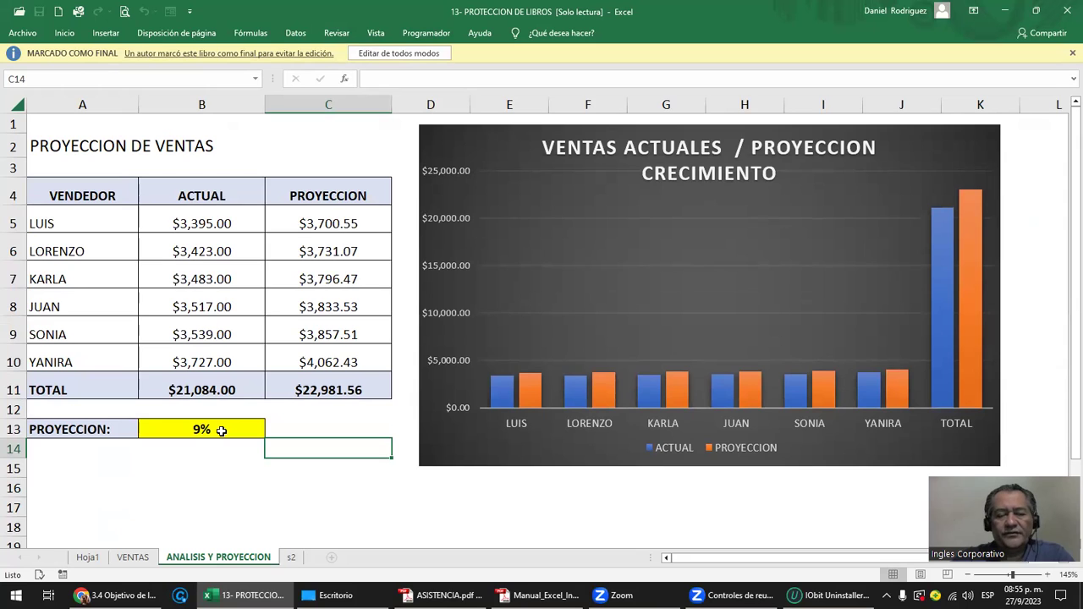
Choose Editar de todos modos, unlock B13 with its password and enter 10 as the rate
click(418, 56)
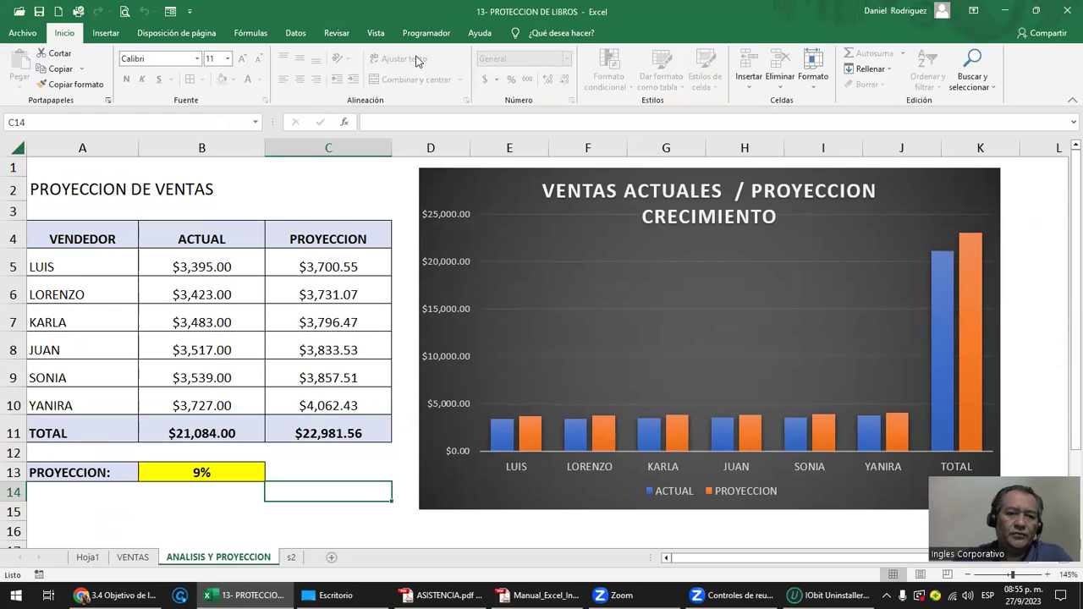
double_click(211, 473)
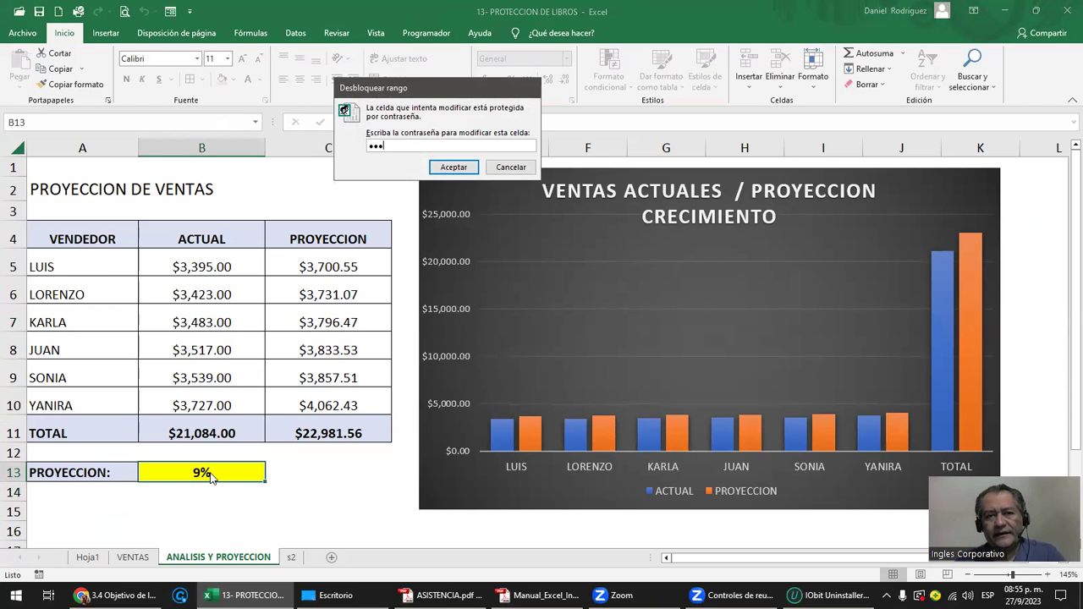
key(Return)
text(1)
key(BackSpace)
key(BackSpace)
key(BackSpace)
text(10)
key(Return)
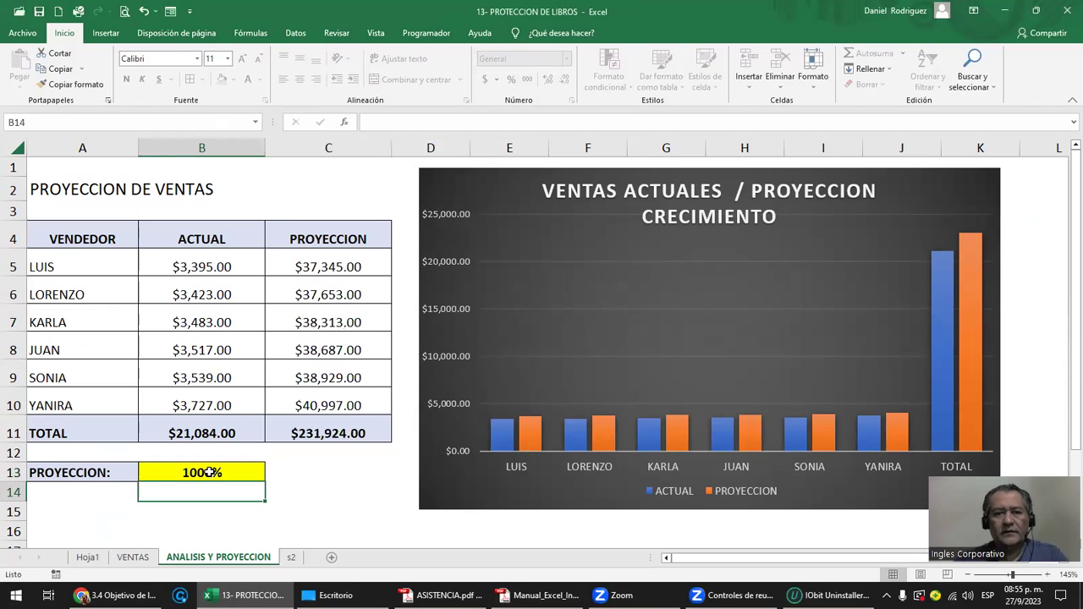
Re-enter 10% in B13 and save the workbook
click(207, 473)
text(10)
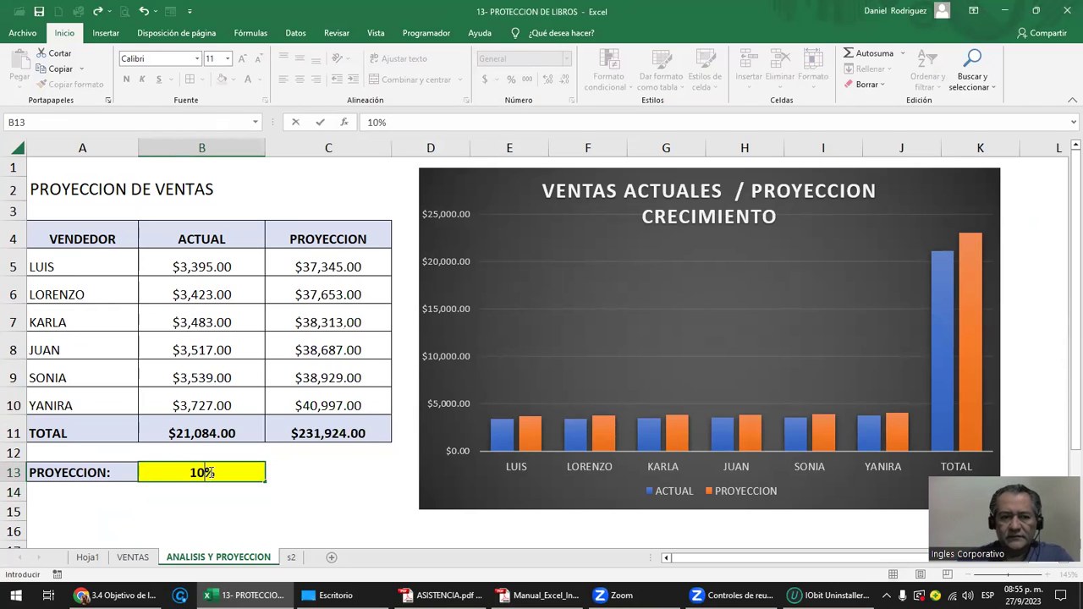
key(Return)
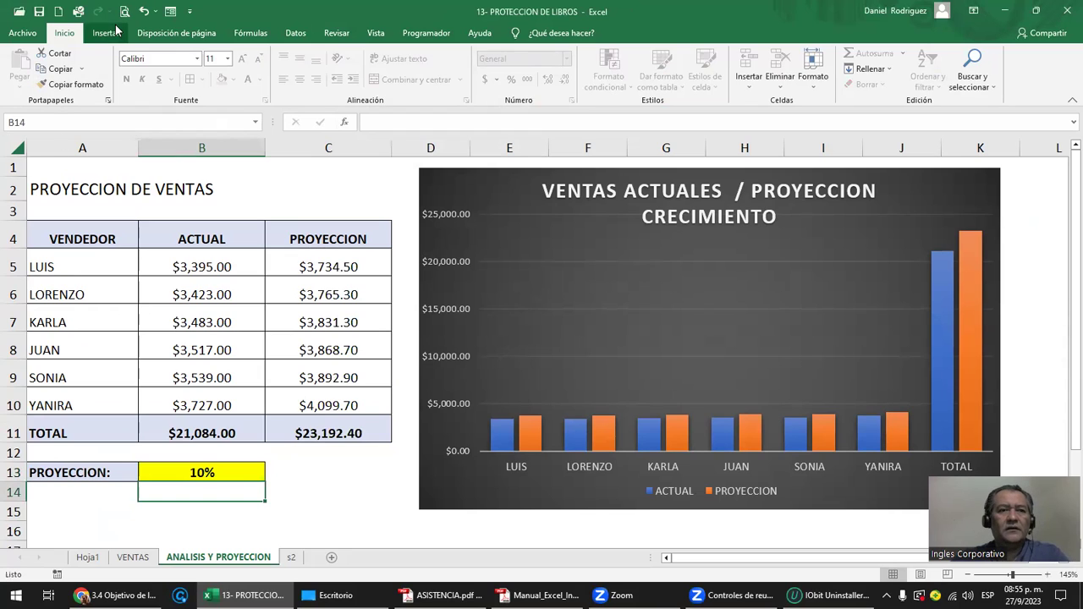
click(38, 14)
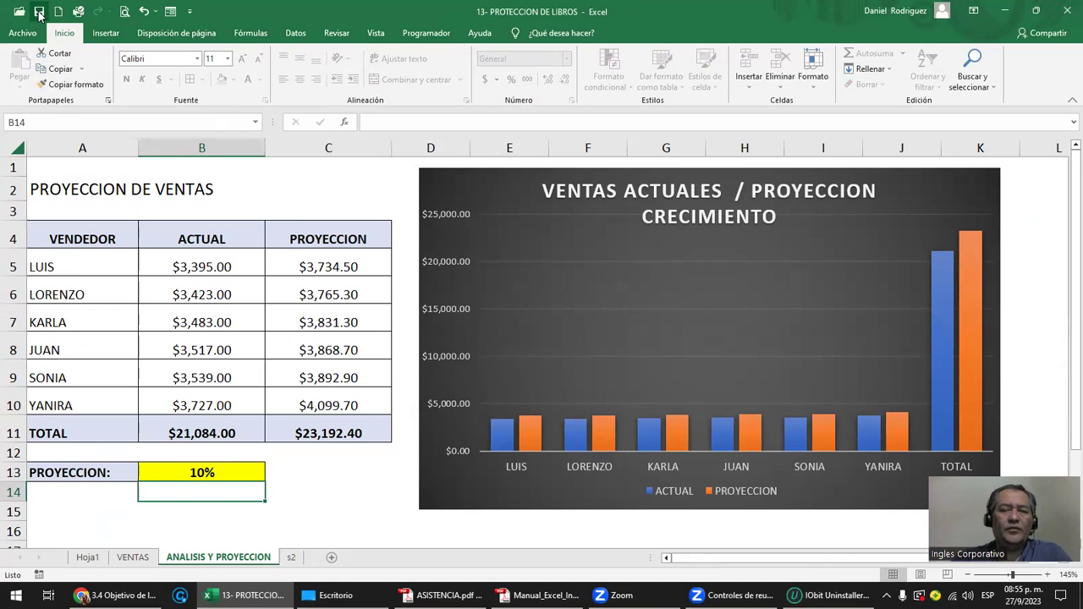
Mark 13- PROTECCION DE LIBROS as final again via Proteger libro, confirming both dialogs
click(39, 33)
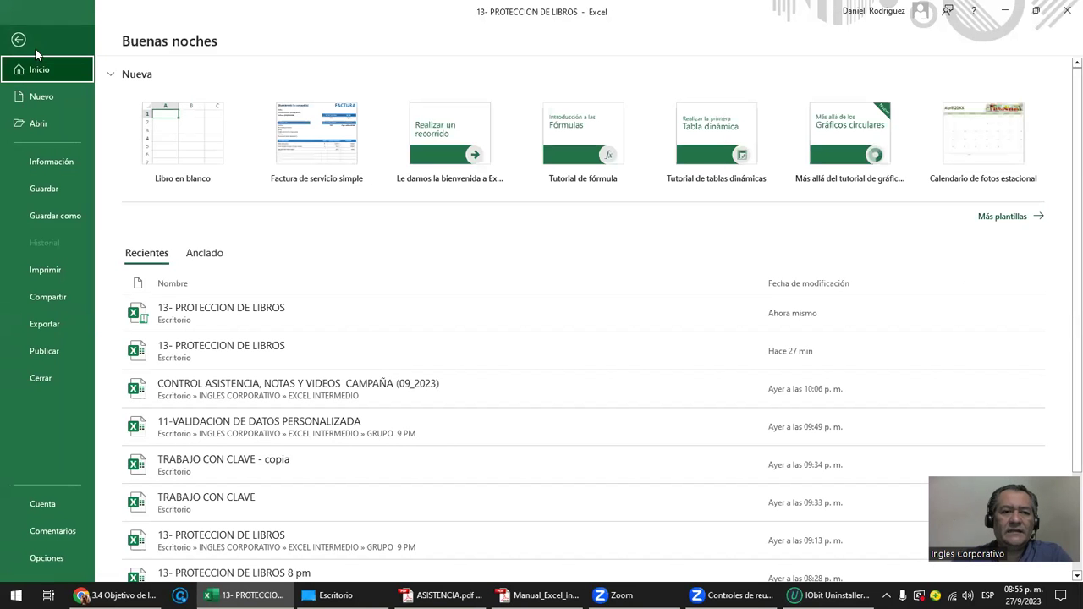
click(61, 163)
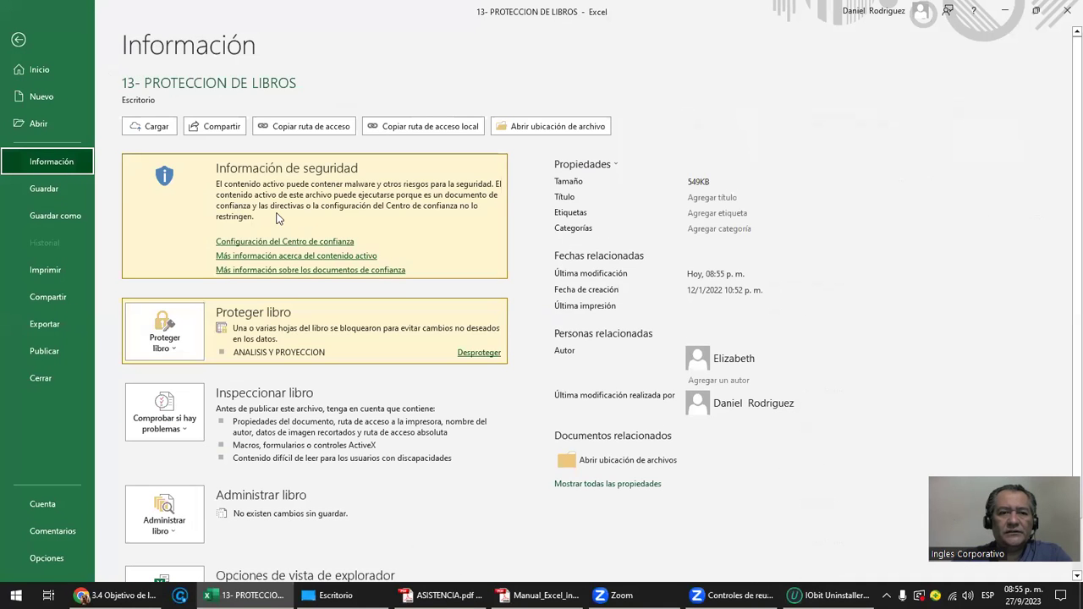
click(175, 354)
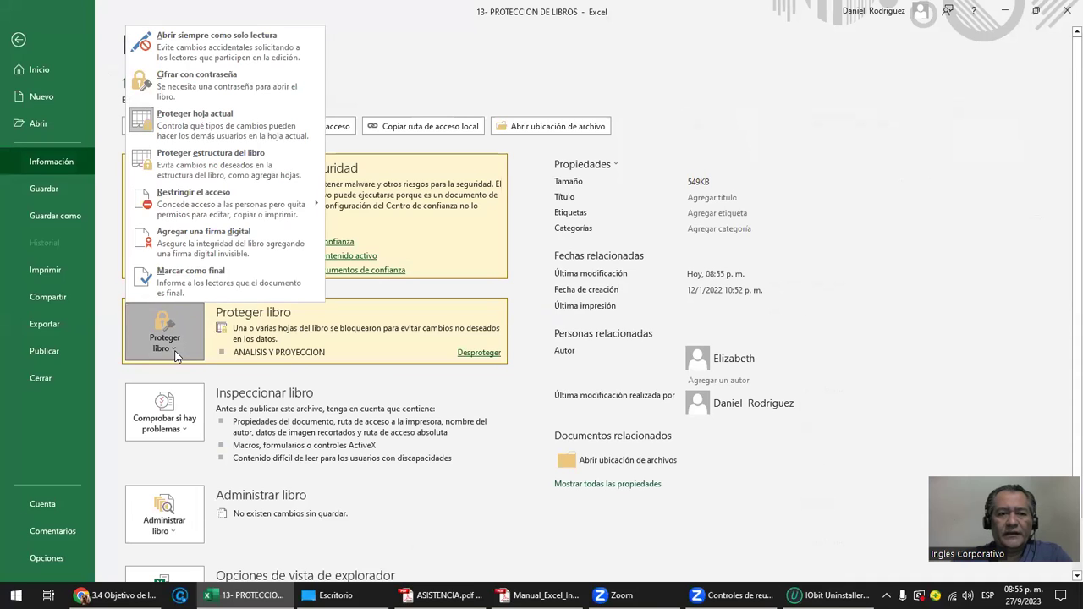
click(195, 279)
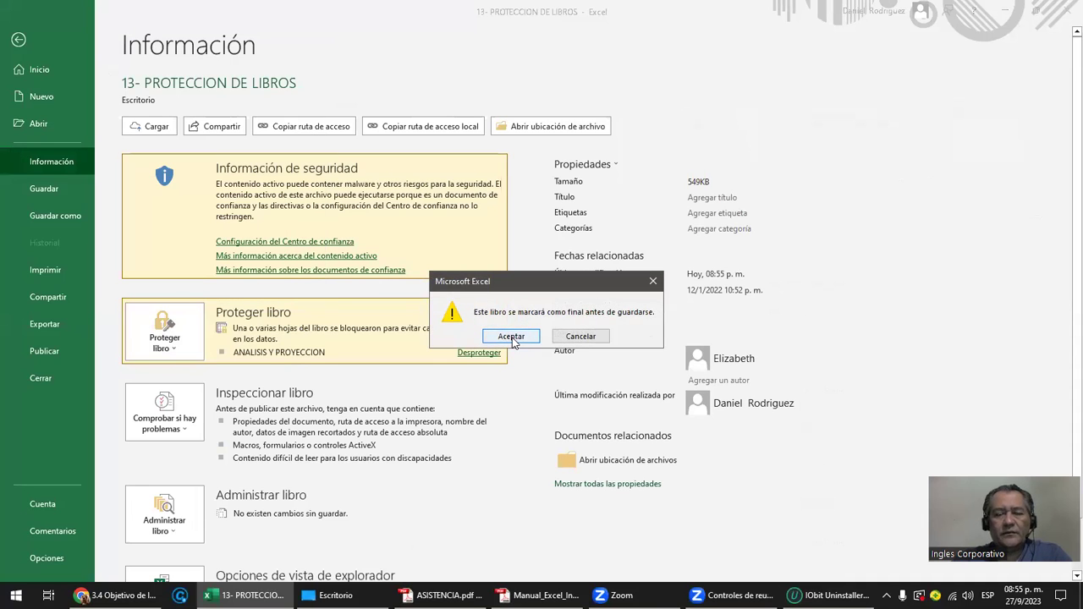
click(514, 337)
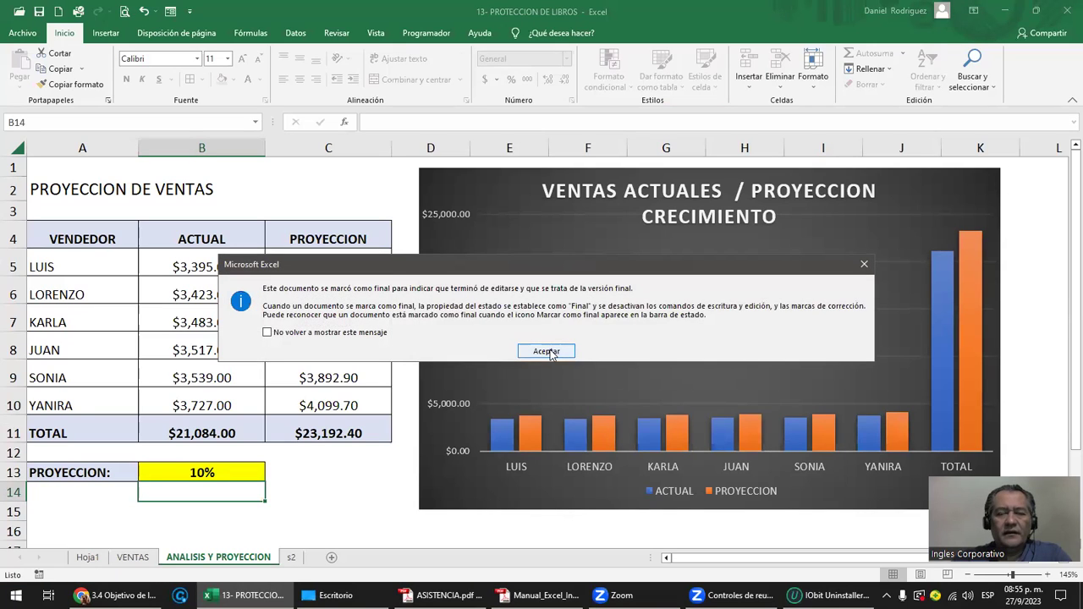
click(547, 352)
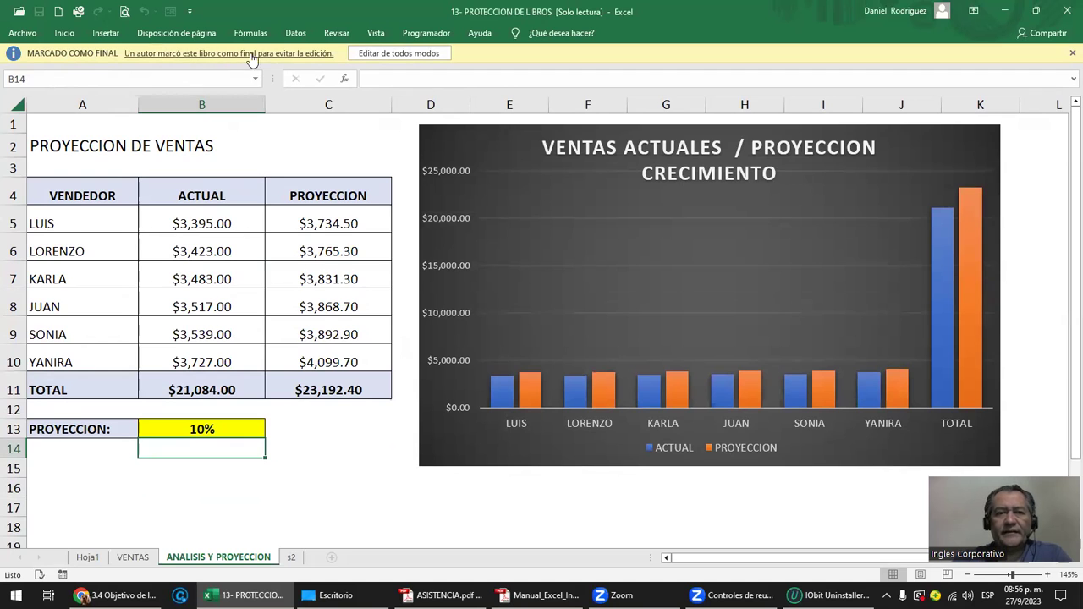
click(1064, 11)
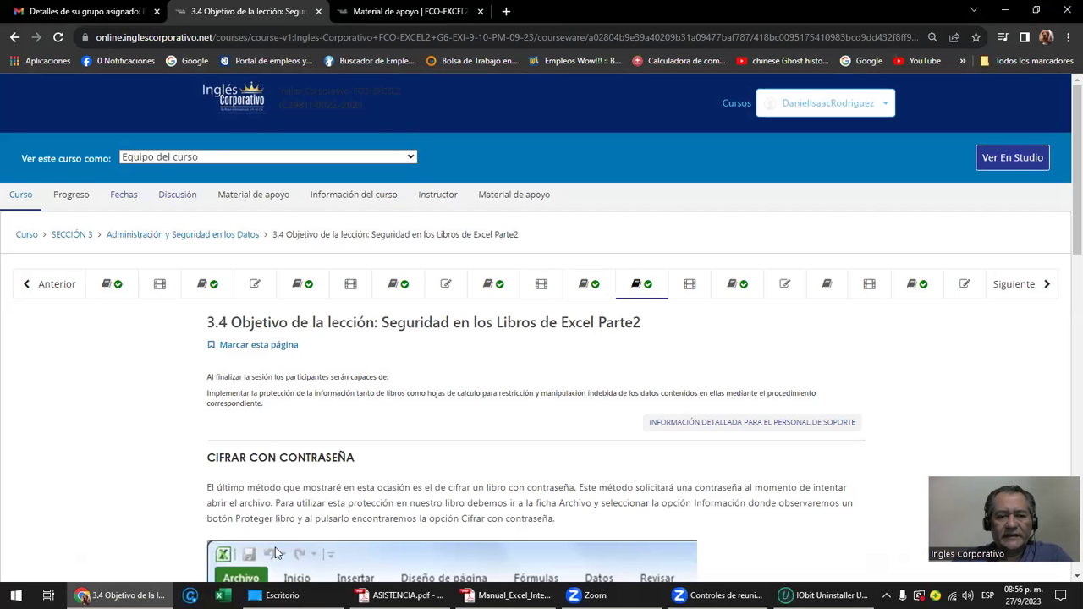
click(218, 597)
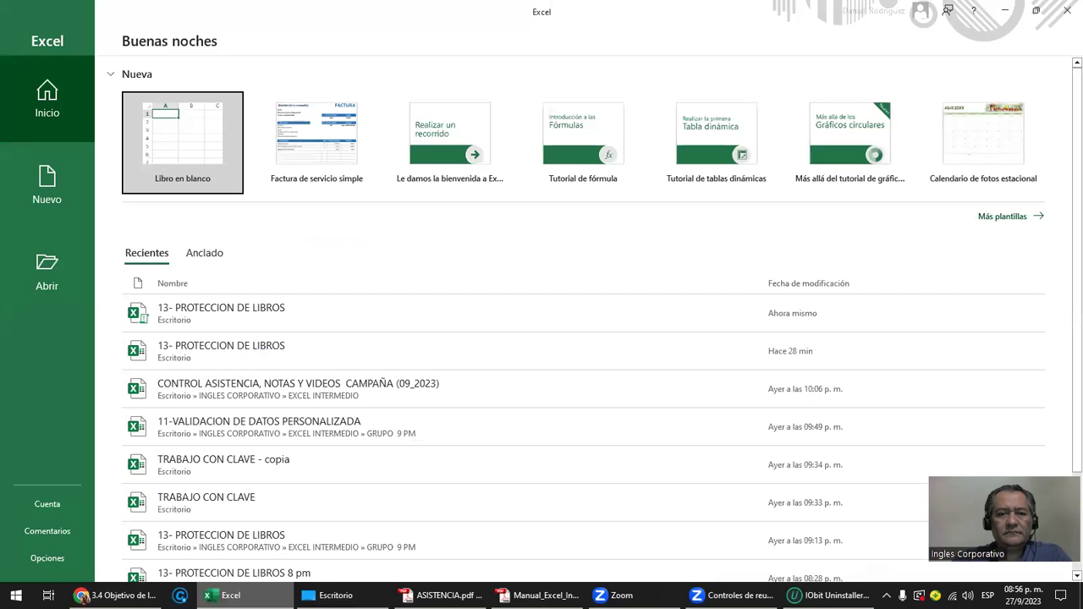
click(273, 309)
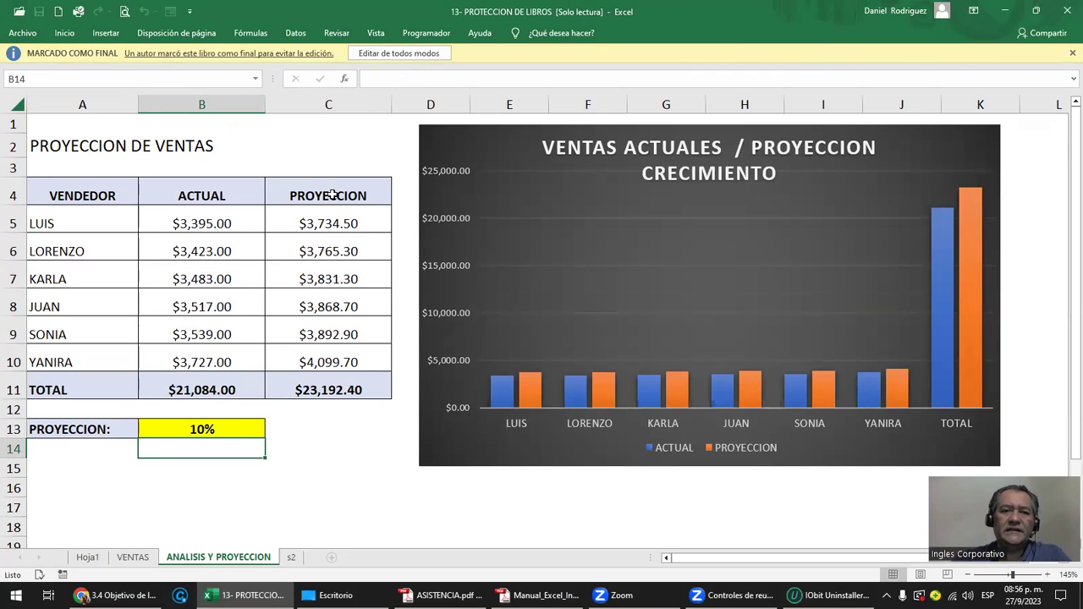
Try selecting B13 and several sales figures in the table while the workbook is final
click(204, 430)
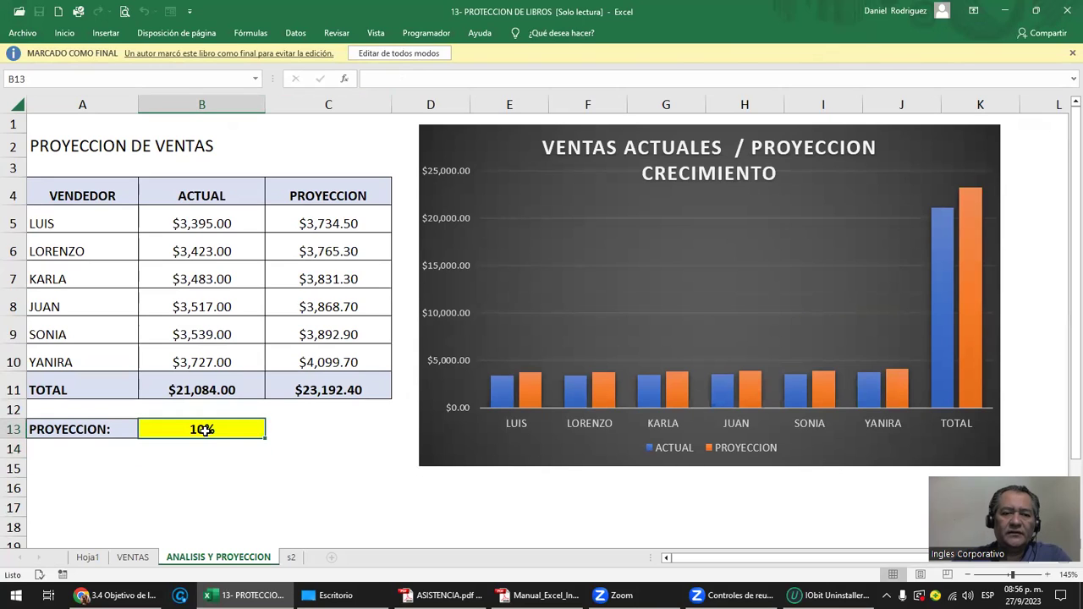
click(305, 329)
click(188, 236)
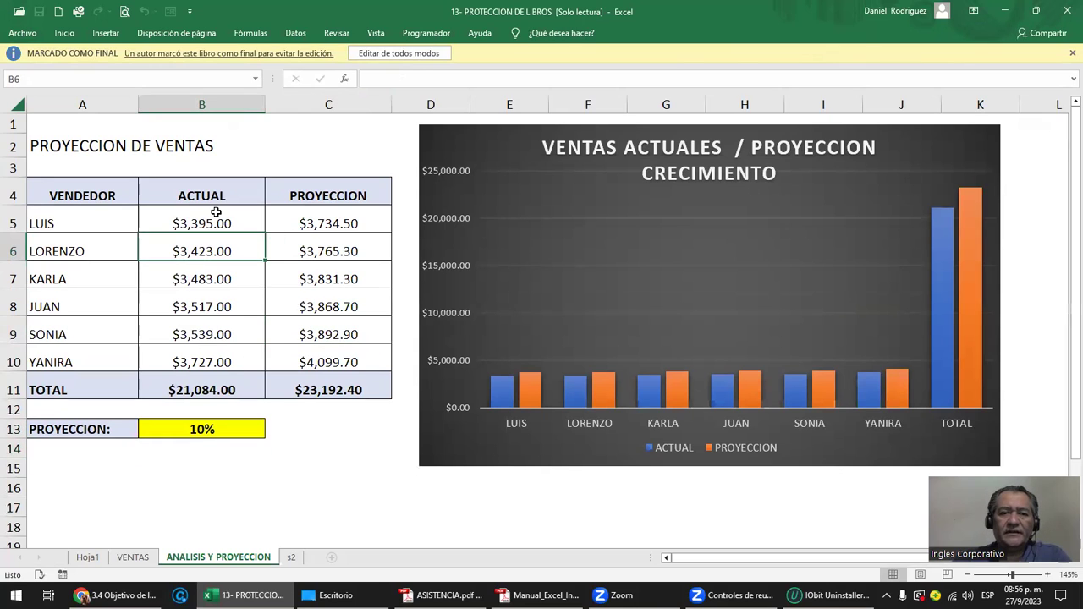
click(338, 272)
click(223, 302)
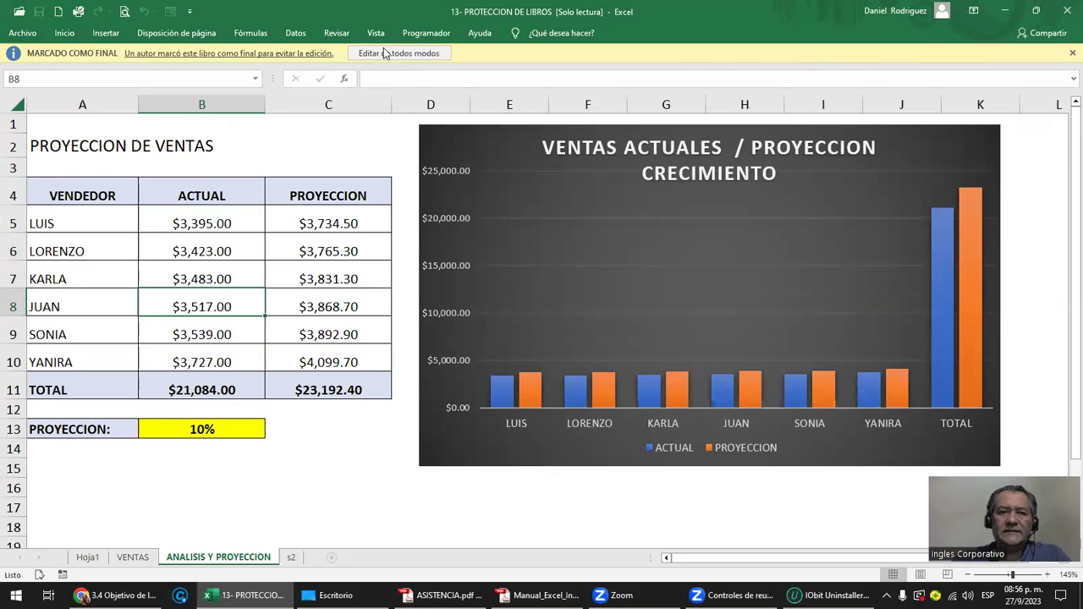
Choose Editar de todos modos, then try editing B13 with a wrong password and dismiss the error
click(385, 53)
click(233, 478)
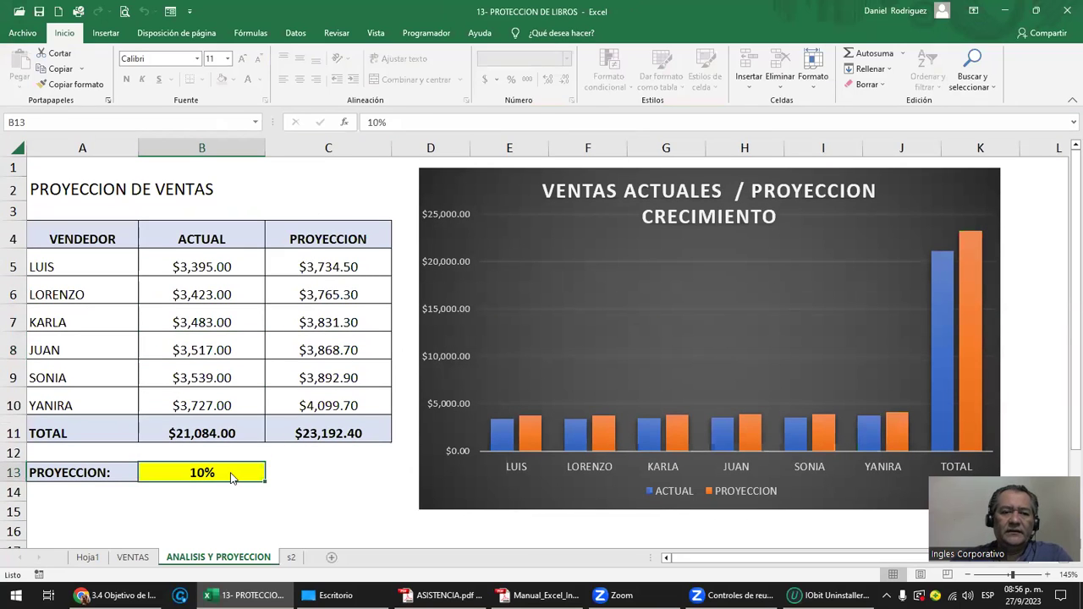
double_click(232, 478)
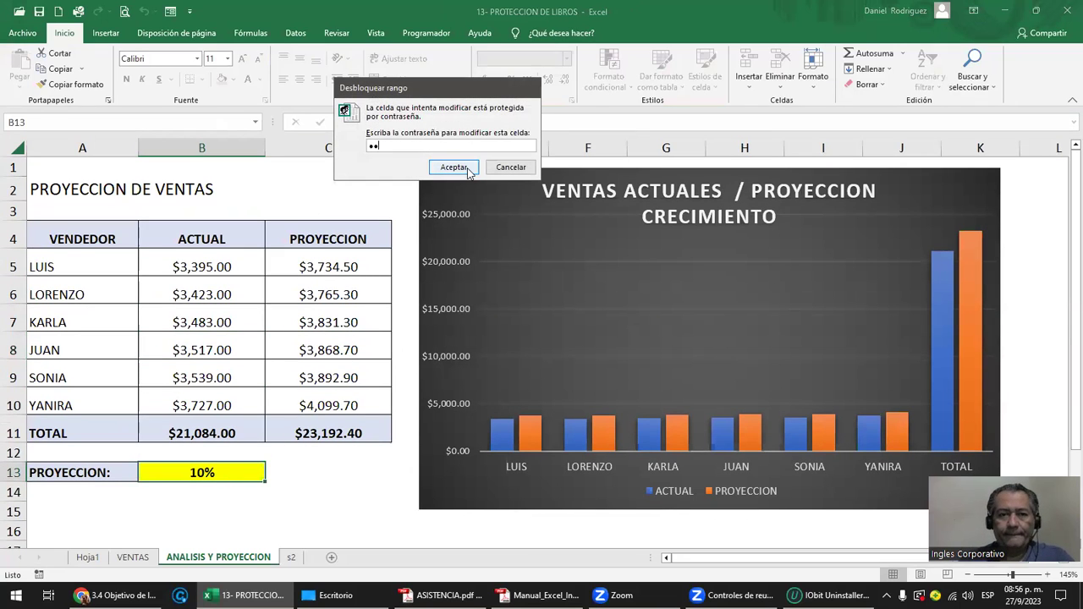
click(453, 168)
key(Return)
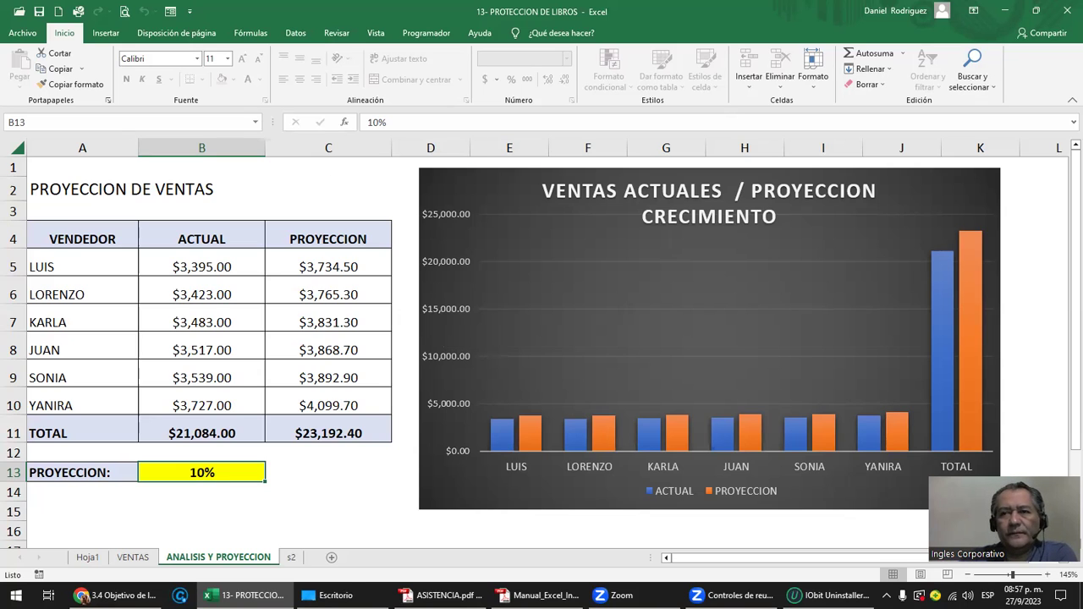
Review the Proteger libro options, then close Excel and choose Guardar to keep the changes
click(1064, 10)
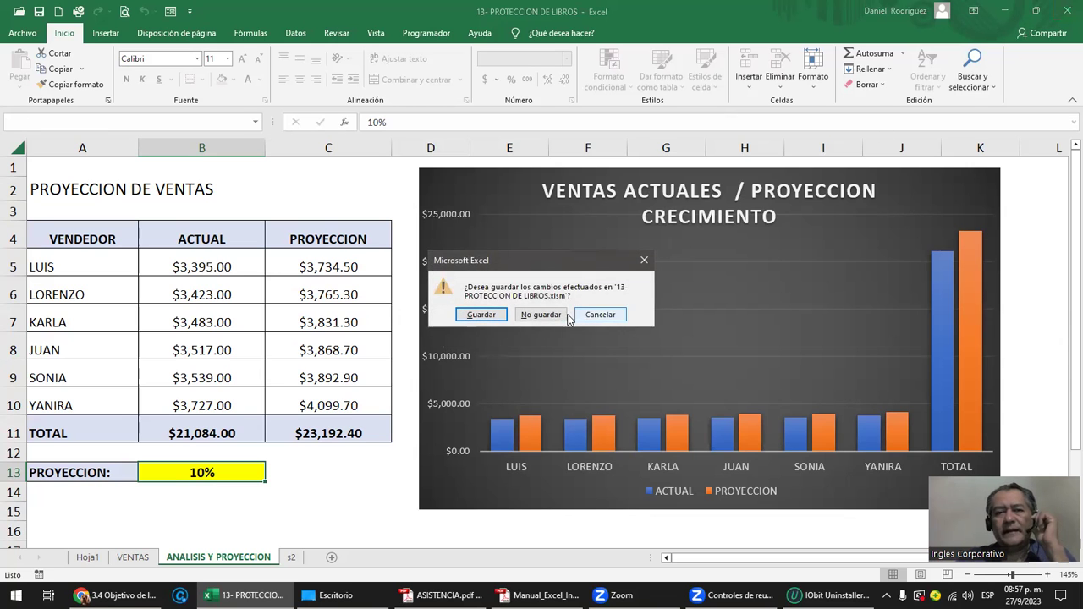
click(600, 315)
click(23, 32)
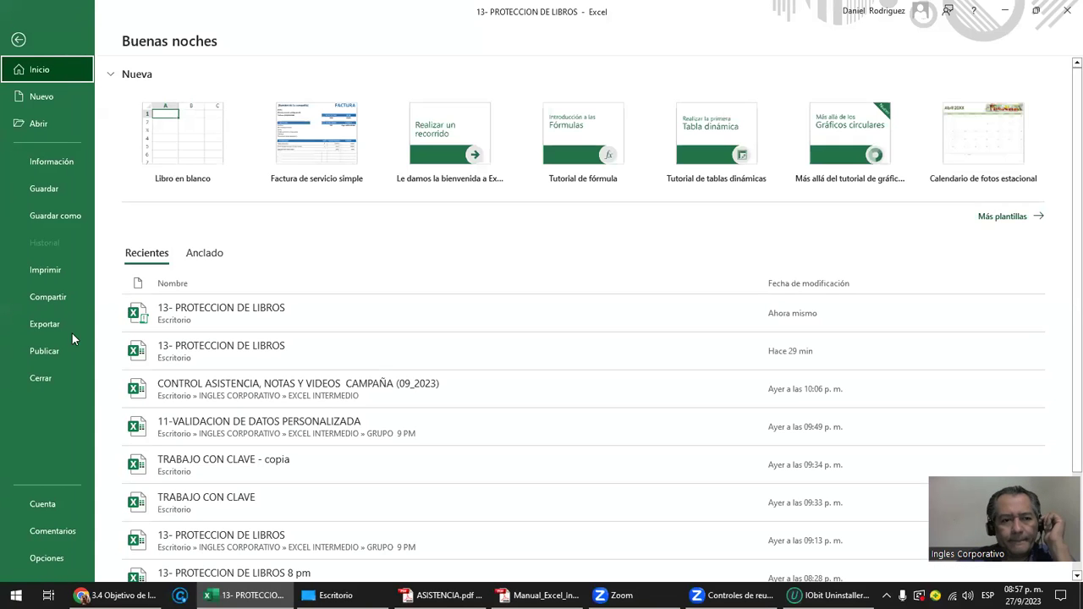
click(60, 164)
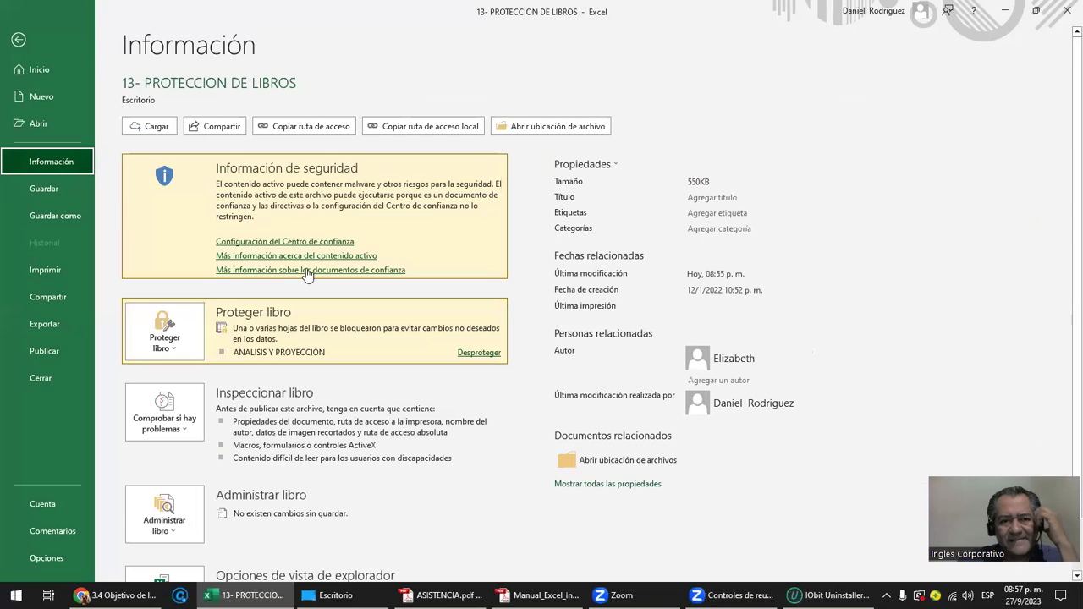
click(182, 344)
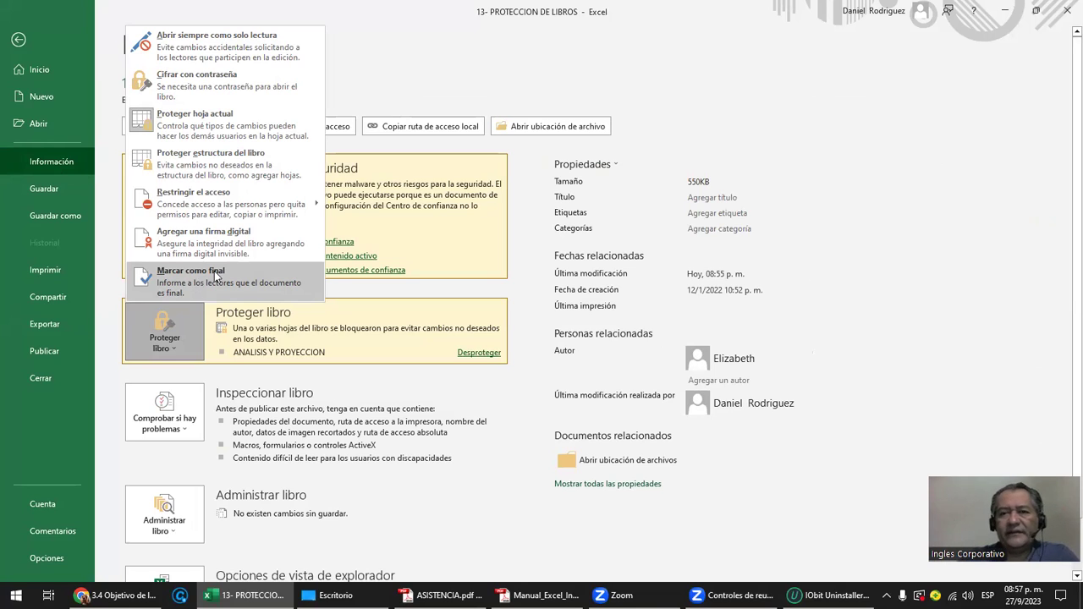
click(826, 142)
key(Escape)
click(1065, 12)
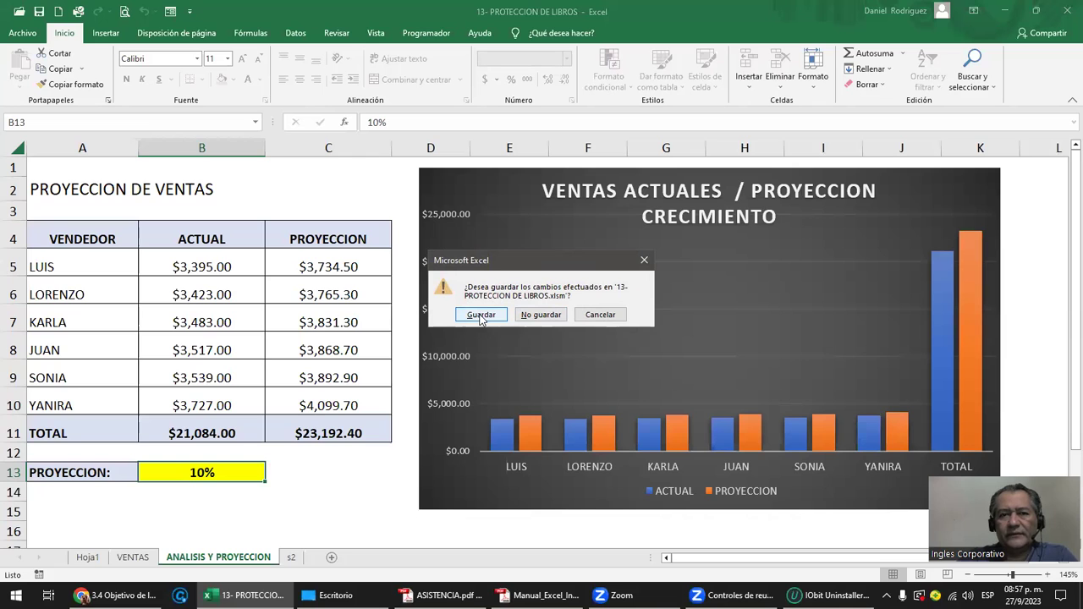
click(480, 315)
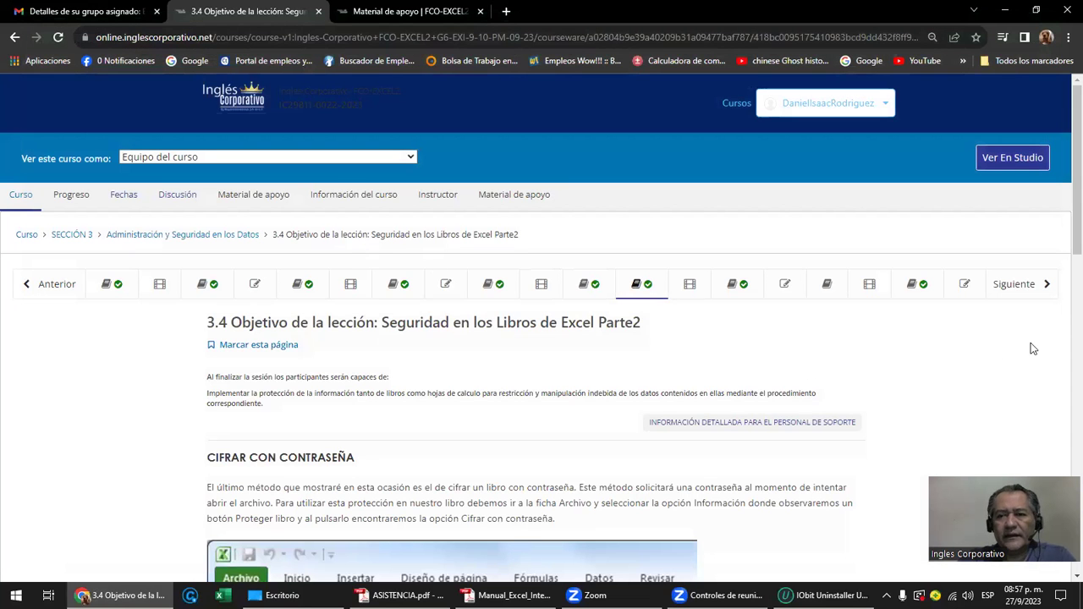
Advance through the course units and the discussion forum to the Laboratorio 3 quiz
click(1016, 288)
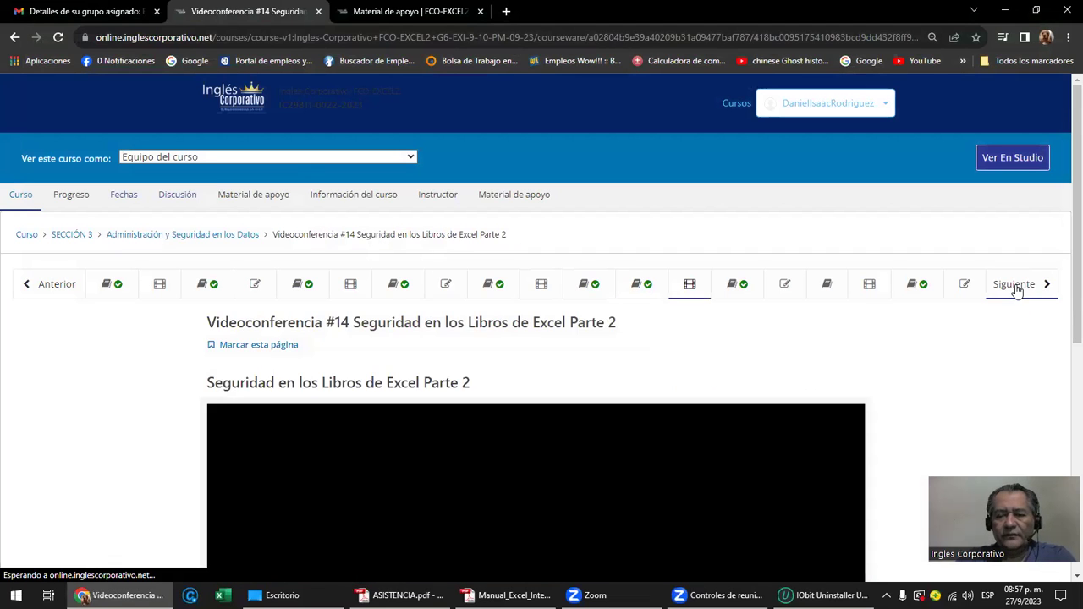
click(1011, 287)
scroll(834, 375, down, 2)
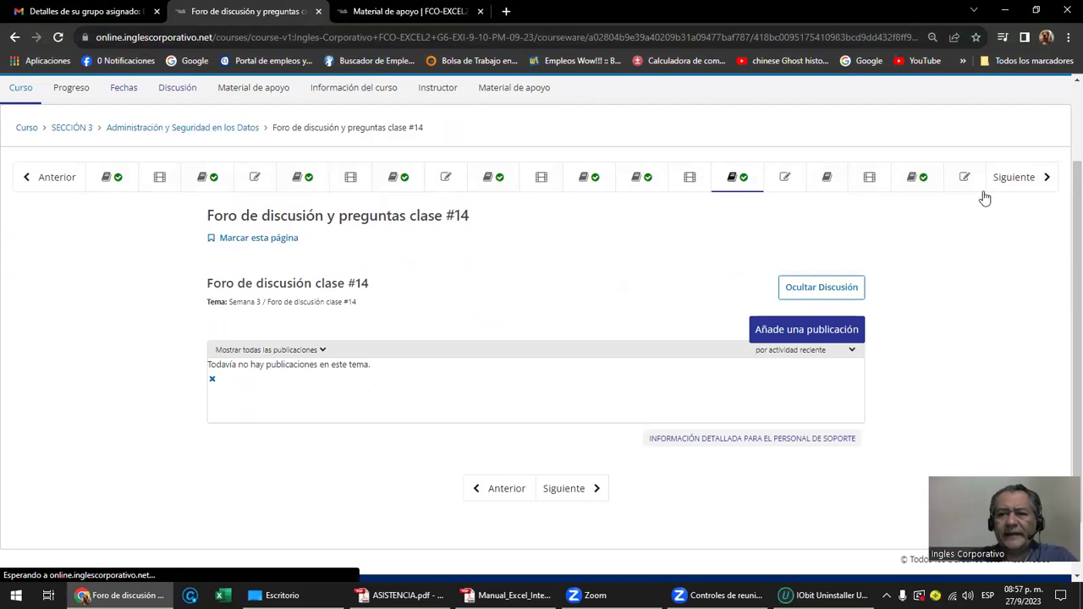
click(1009, 182)
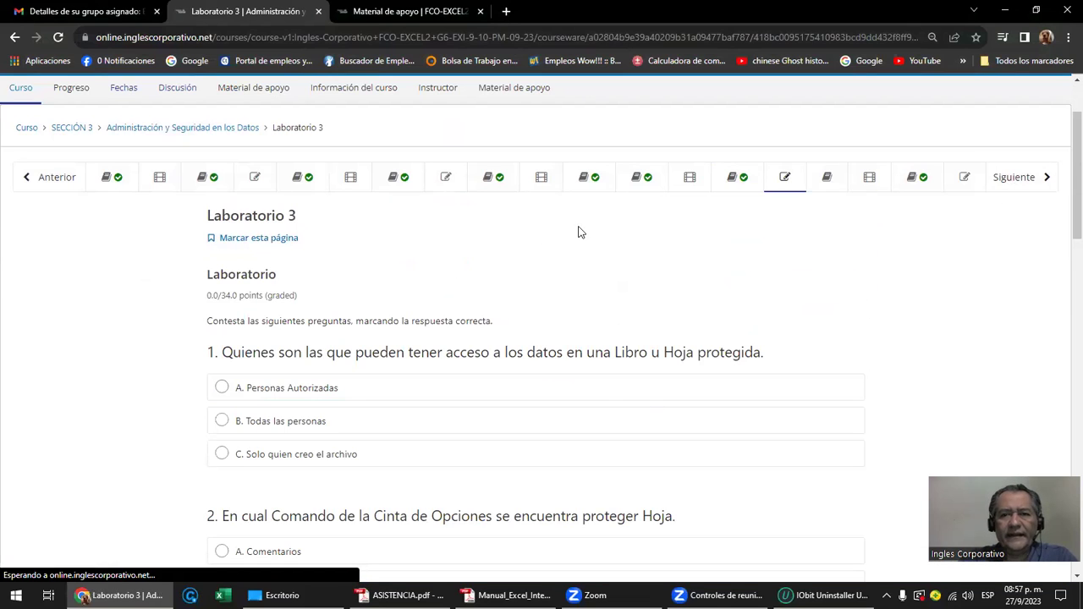
Scroll down through the Laboratorio 3 questions to question 8
scroll(508, 263, down, 2)
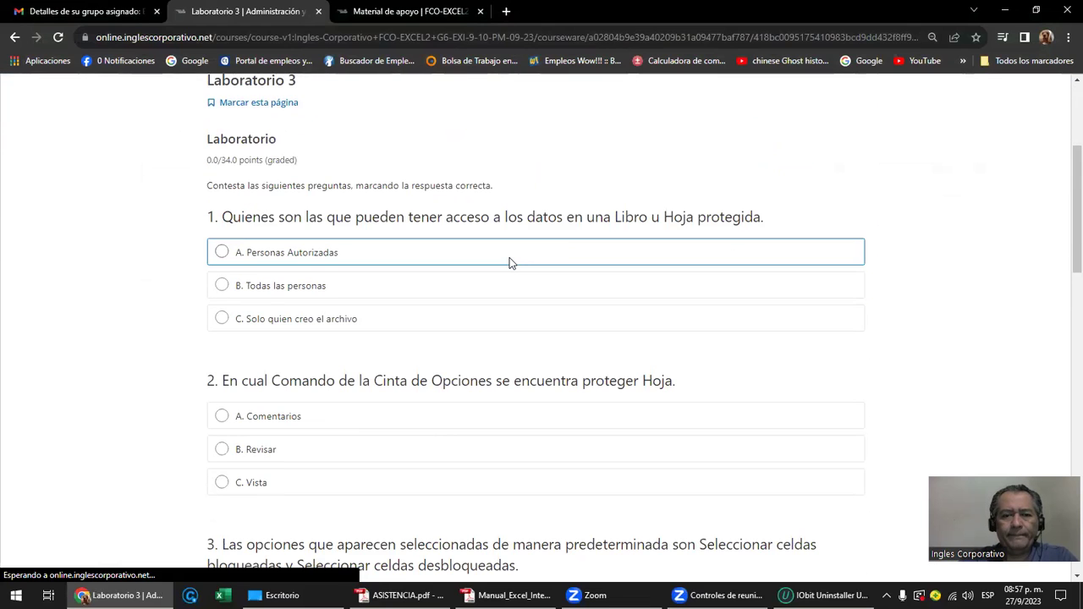
scroll(510, 263, down, 2)
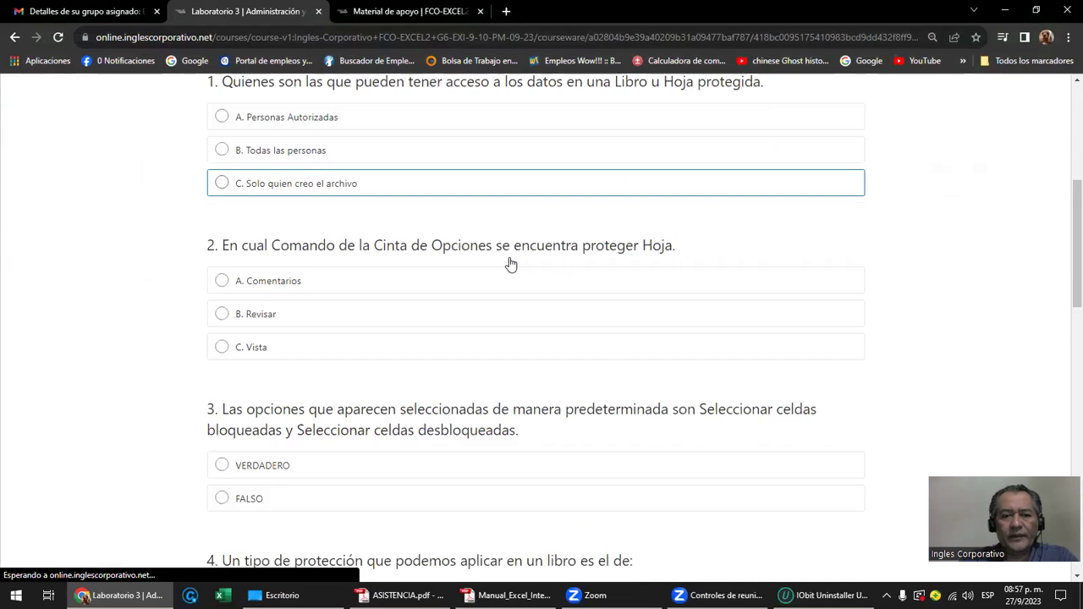
scroll(510, 263, down, 2)
scroll(510, 263, down, 2)
scroll(510, 263, down, 3)
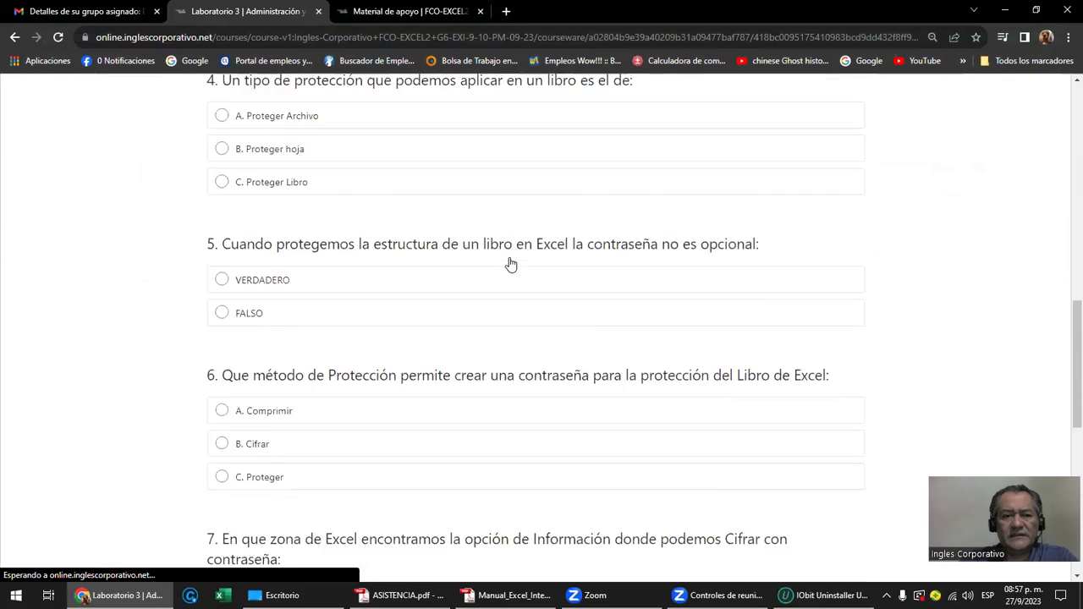
scroll(510, 263, down, 2)
scroll(510, 263, down, 2)
scroll(510, 263, down, 2)
scroll(510, 264, down, 2)
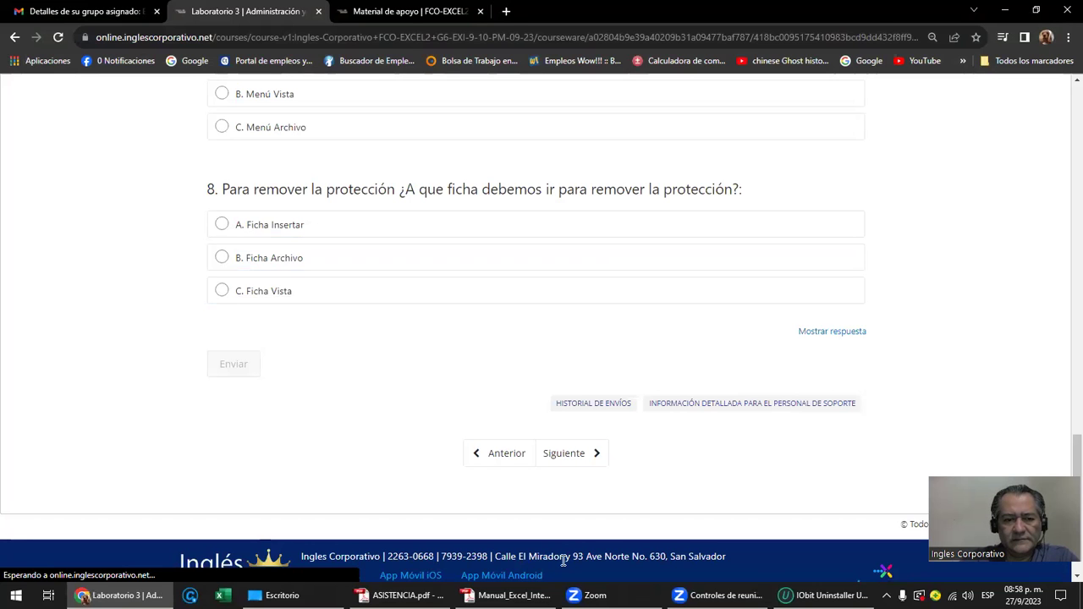
Minimize Chrome and the PDF manual, then open INGLES CORPORATIVO > EXCEL INTERMEDIO and the CONTROL ASISTENCIA workbook
click(1004, 10)
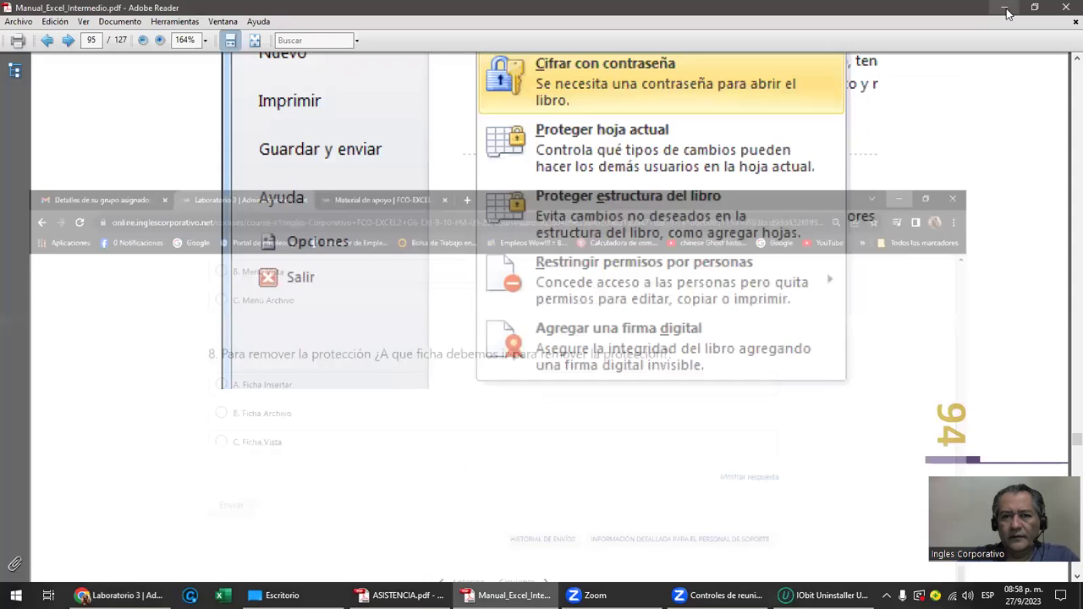
click(1005, 6)
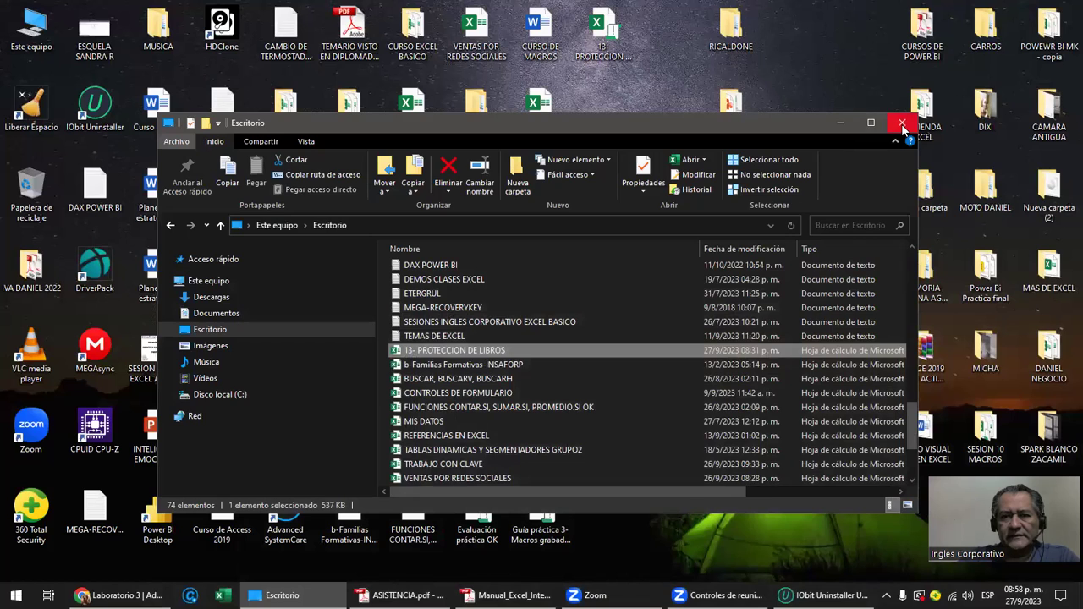
click(902, 122)
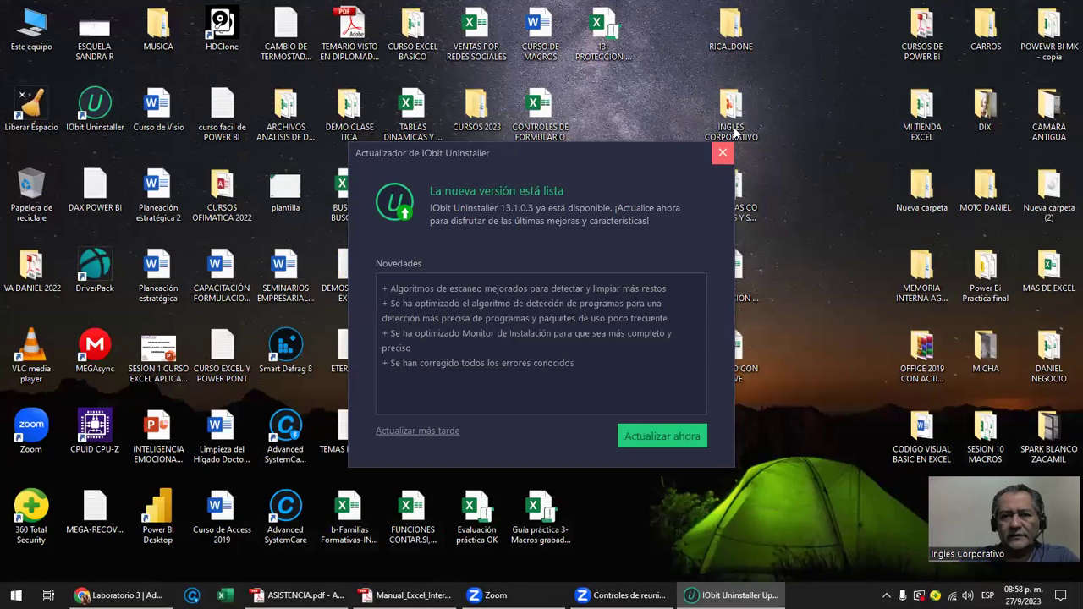
double_click(733, 127)
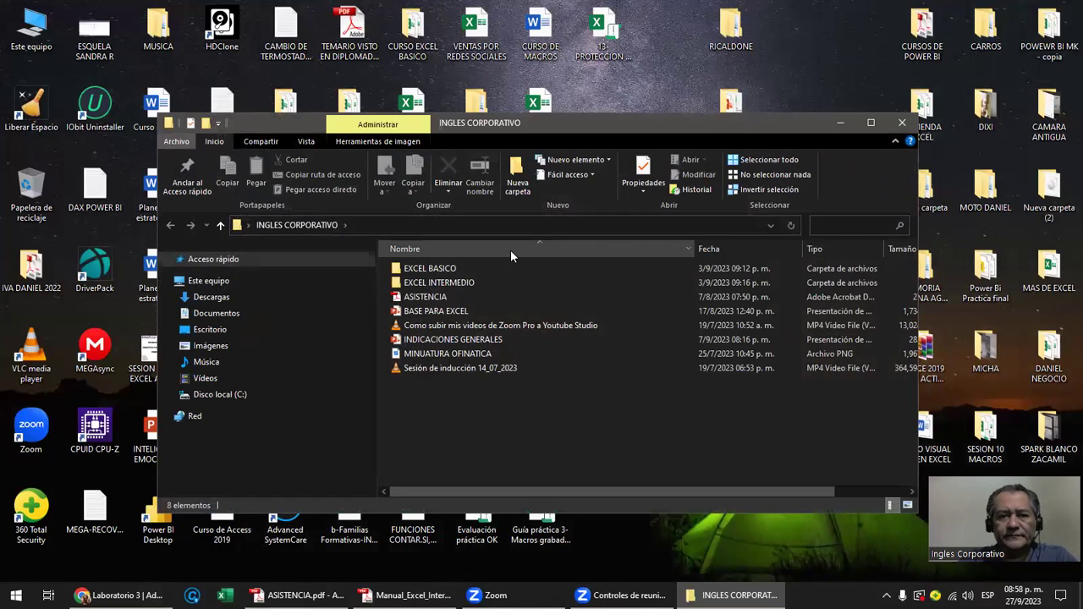
double_click(467, 282)
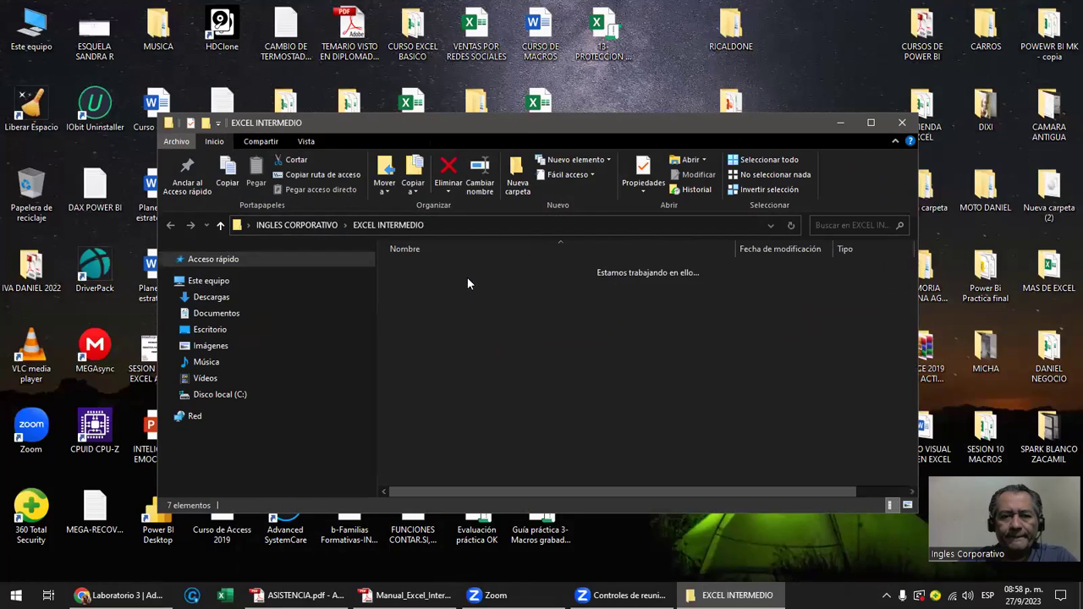
double_click(449, 313)
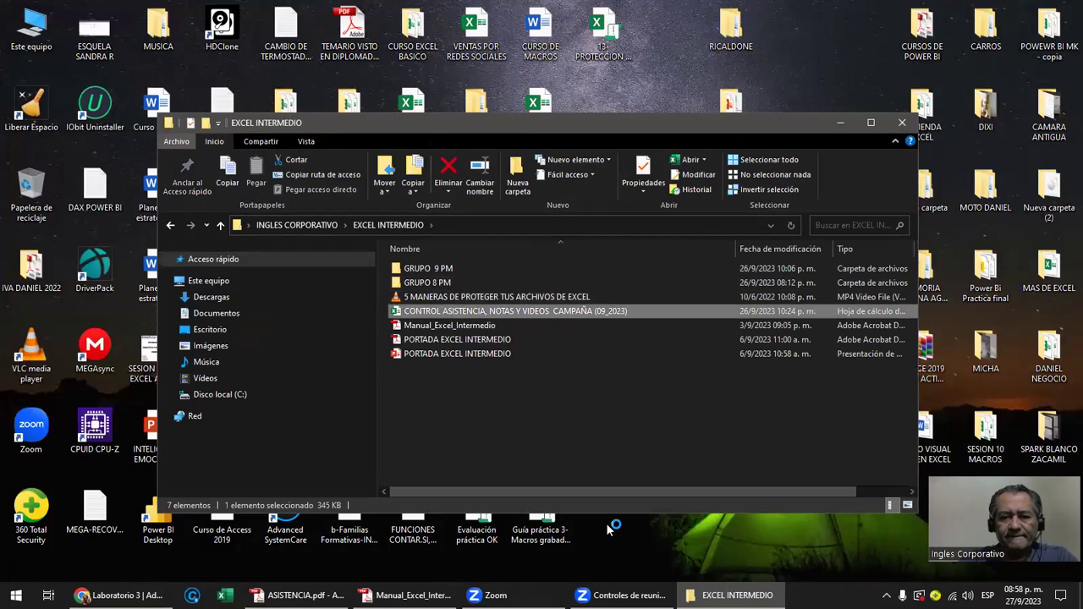